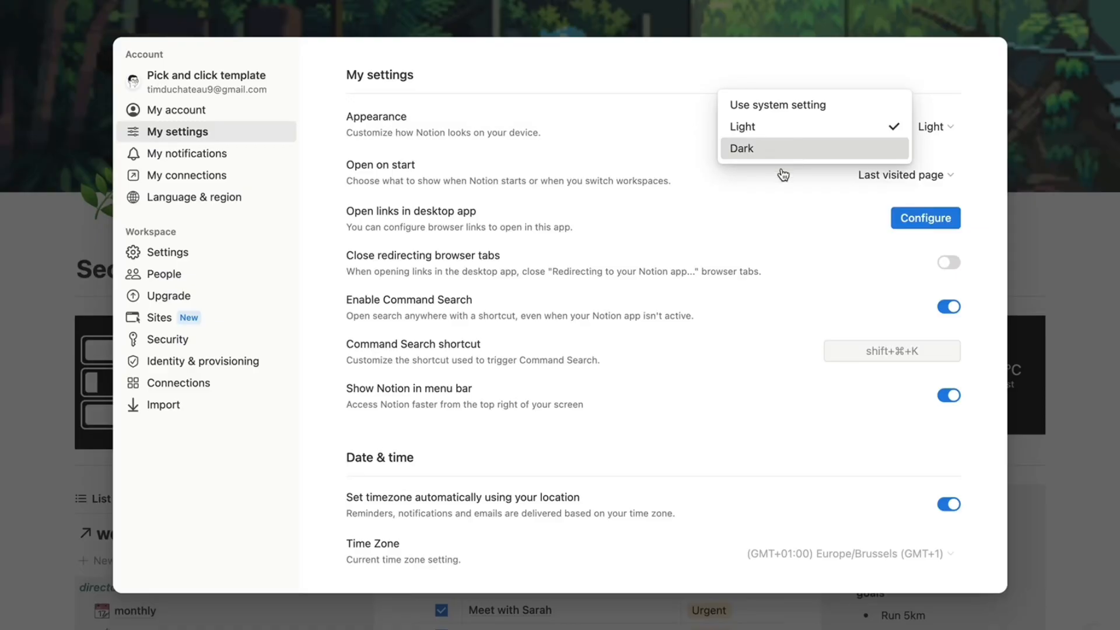
key(Return)
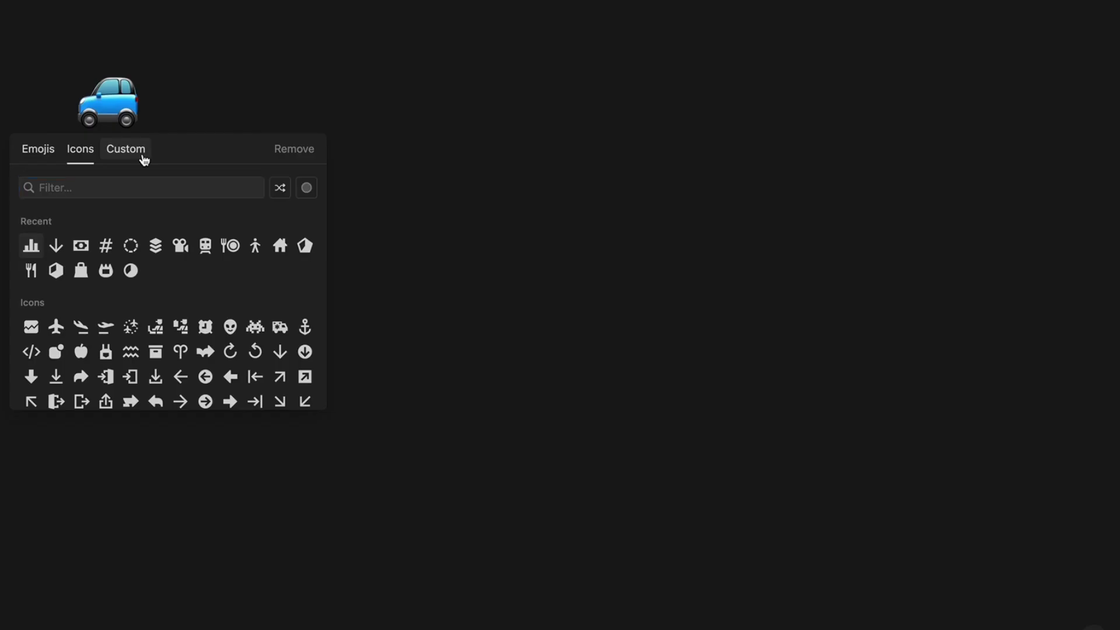
click(140, 156)
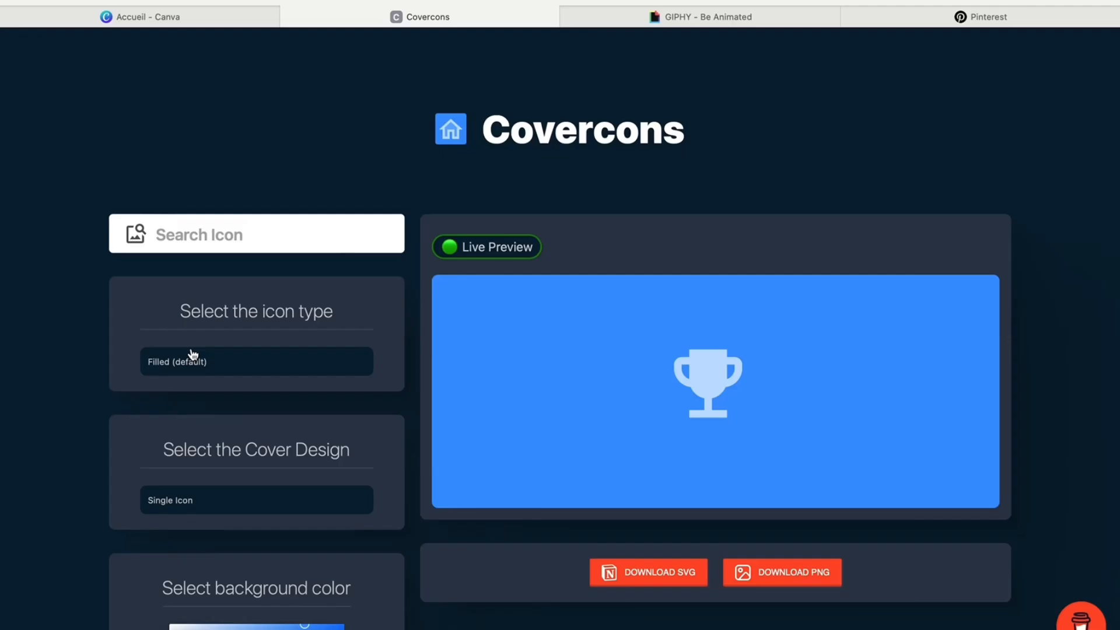
scroll(238, 475, down, 5)
click(240, 512)
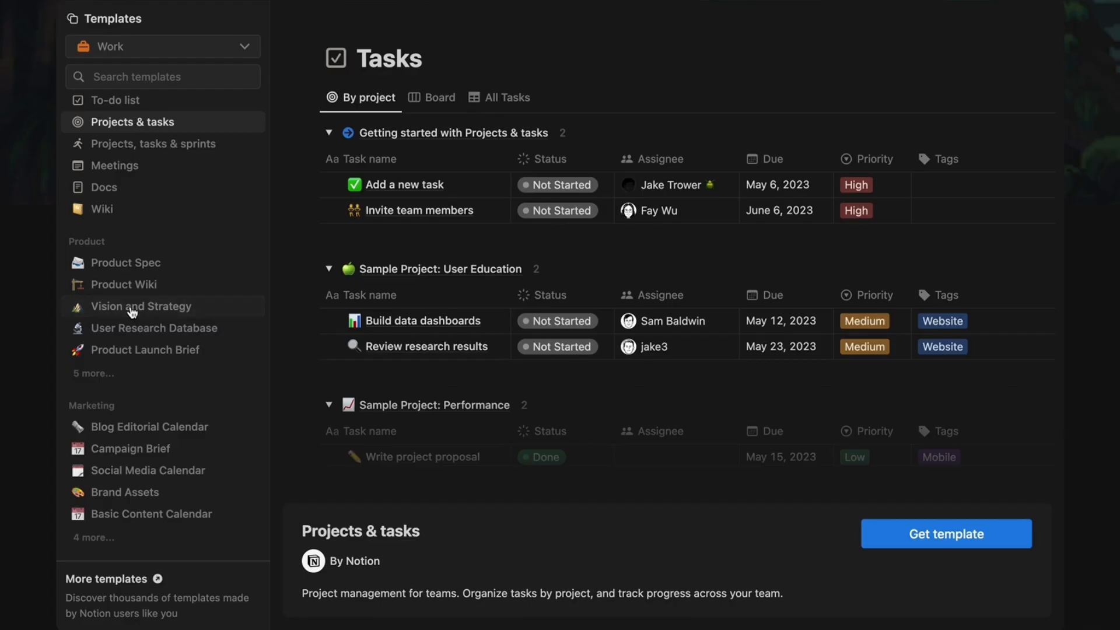
click(168, 307)
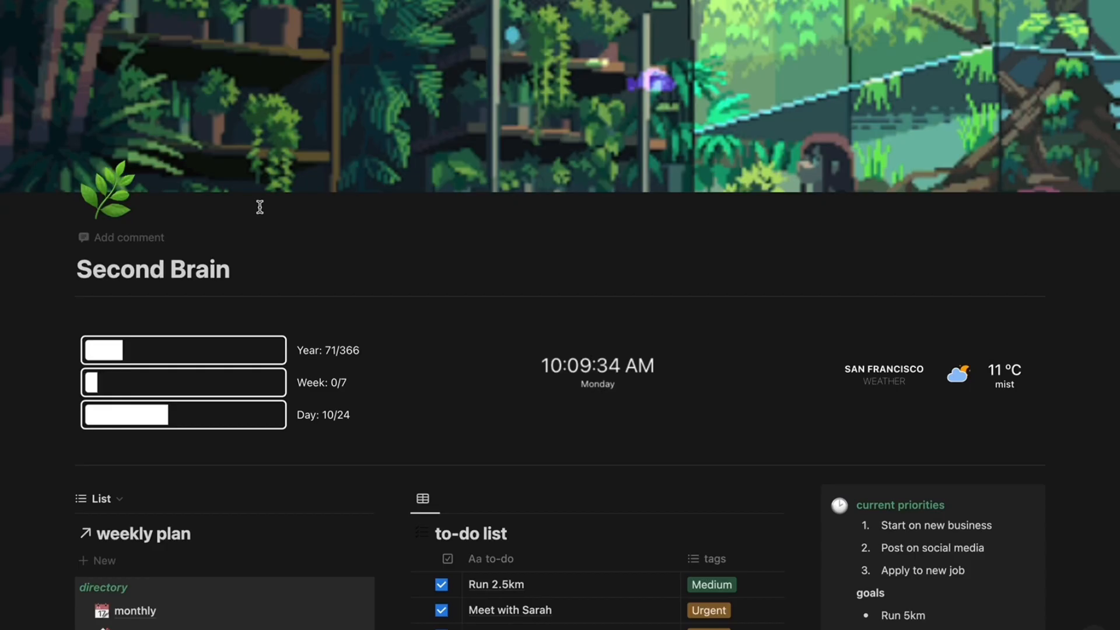
- Pin the page sidebar open beside the Second Brain page and collapse it again
mouse_move(12, 292)
click(19, 1)
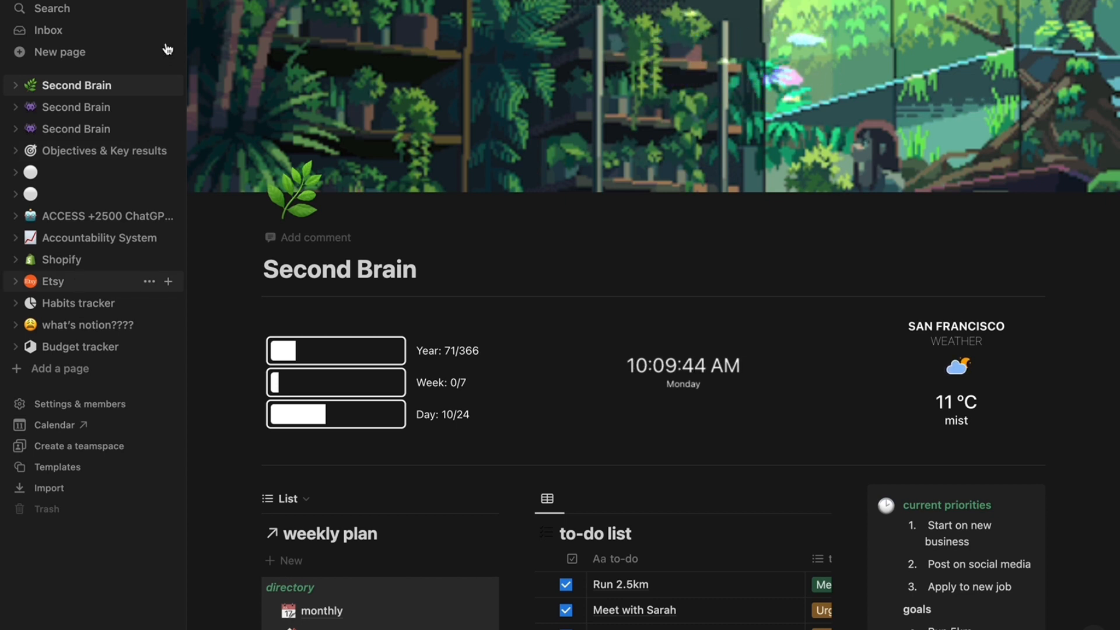
click(173, 26)
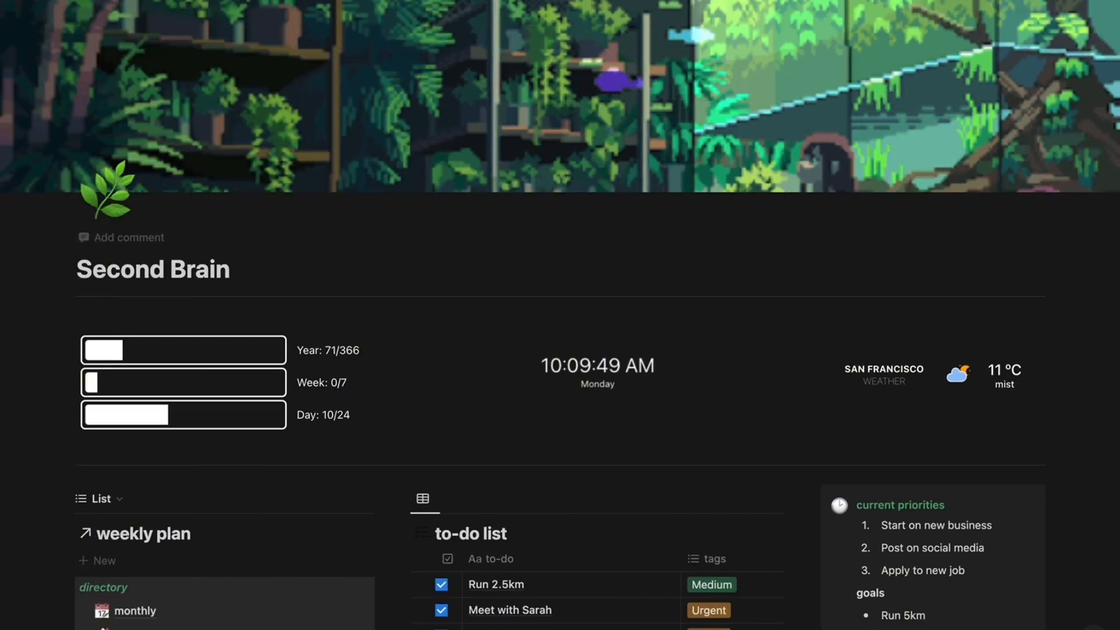
- Open Settings & members and view the My account page with the profile and security options
mouse_move(6, 233)
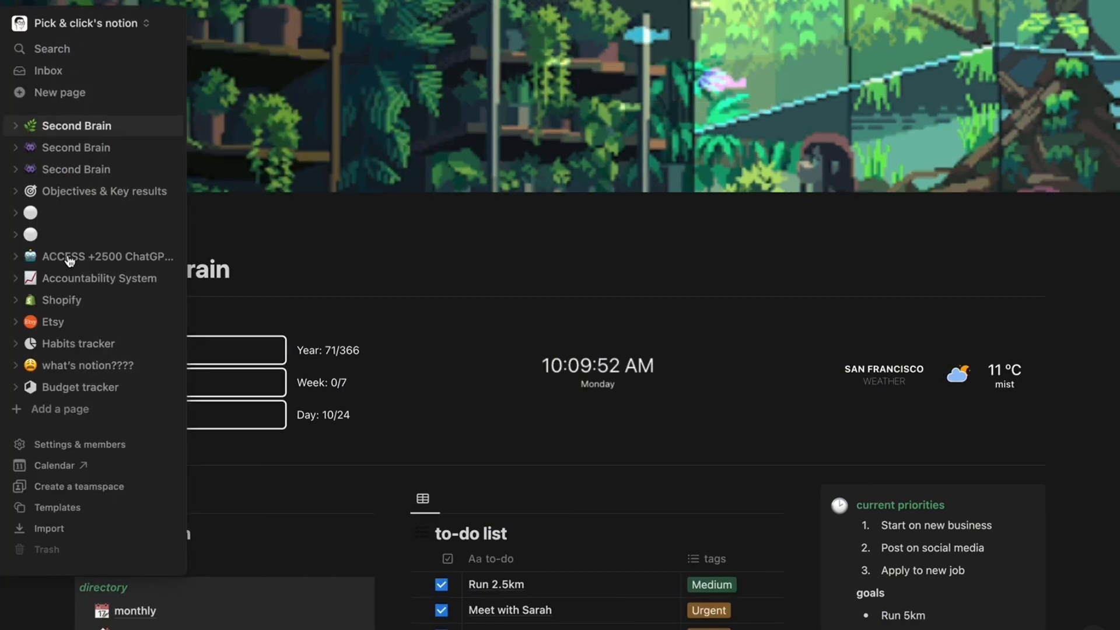
click(69, 447)
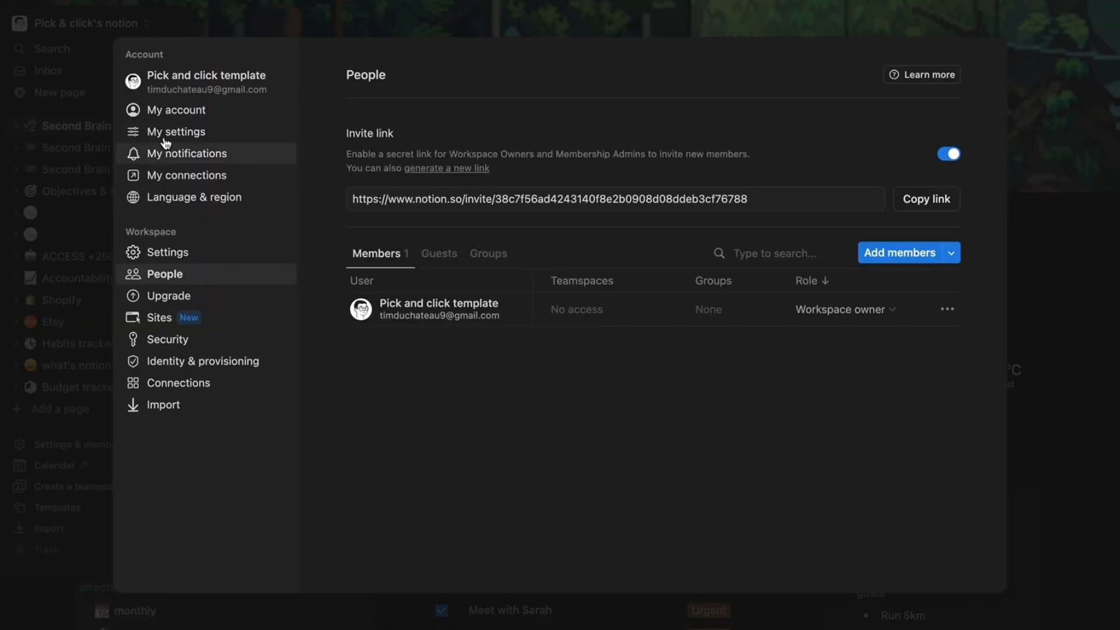
click(187, 112)
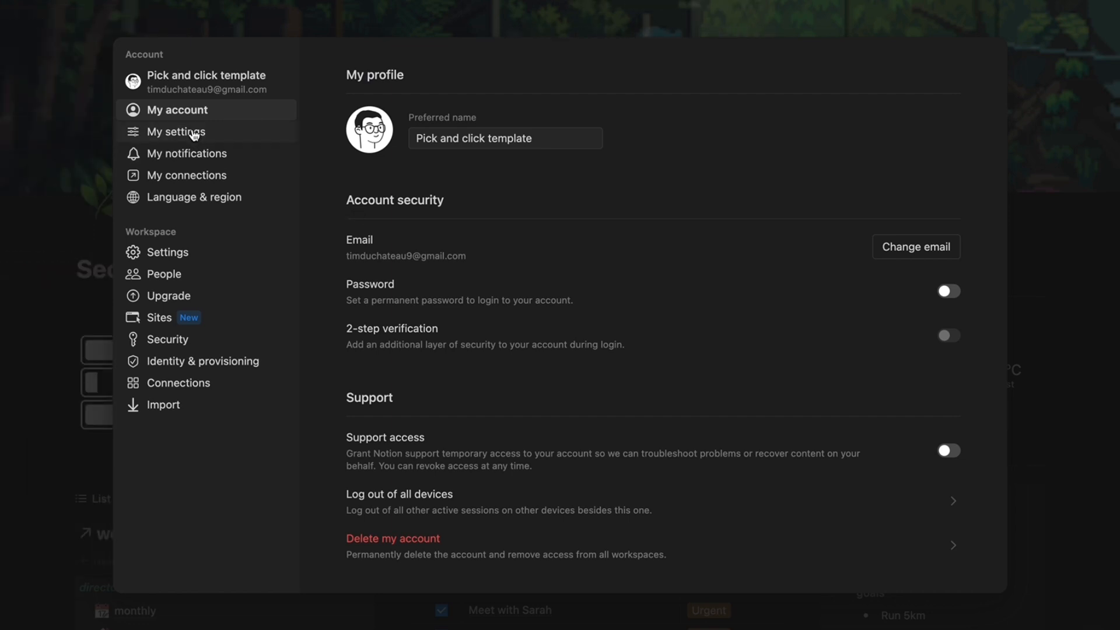
- In My settings, switch the appearance to Light and back to Dark
click(195, 133)
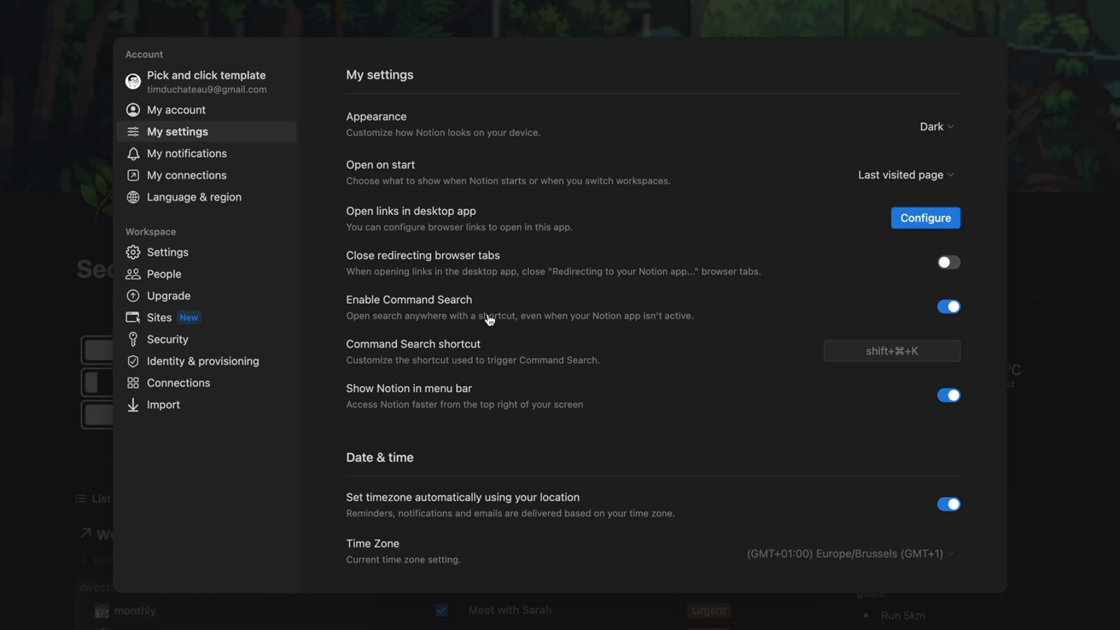
scroll(490, 318, down, 3)
scroll(490, 318, up, 3)
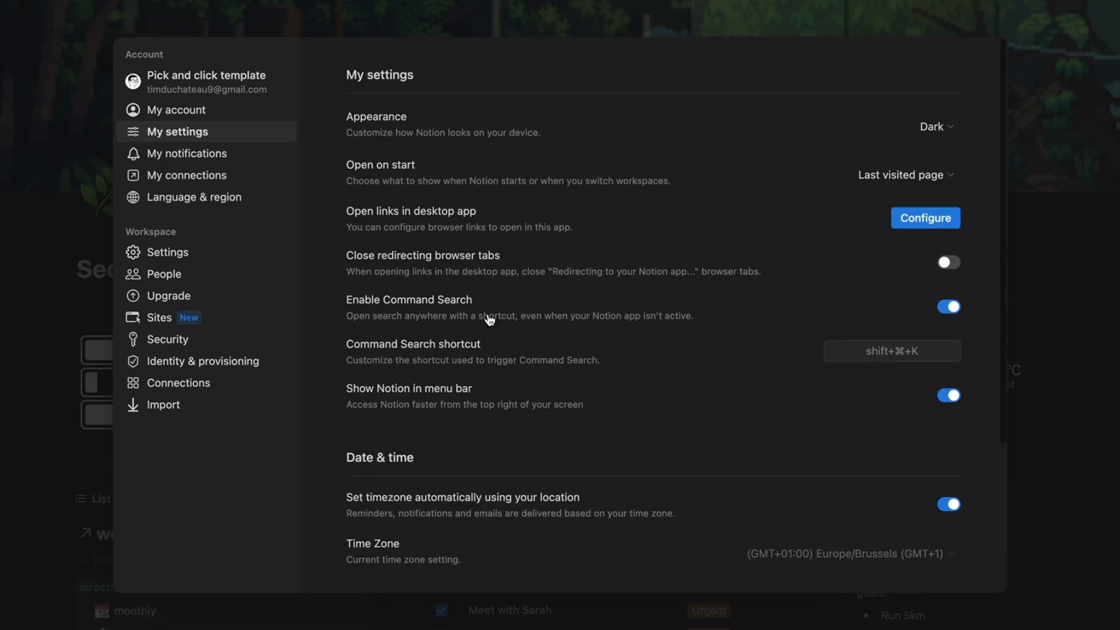
click(932, 127)
click(749, 134)
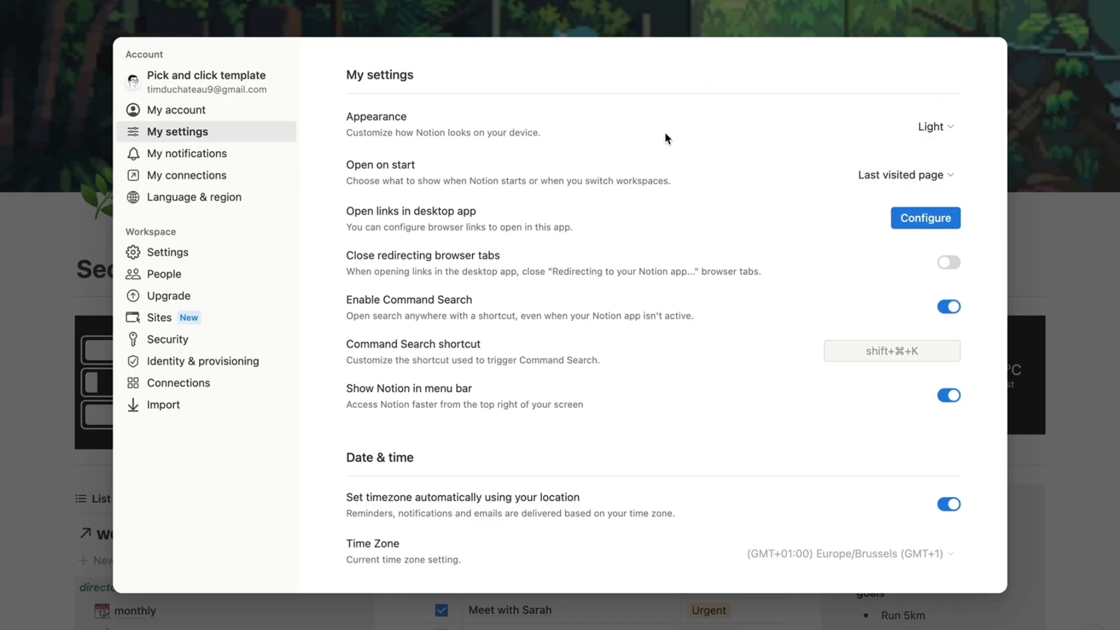
click(932, 129)
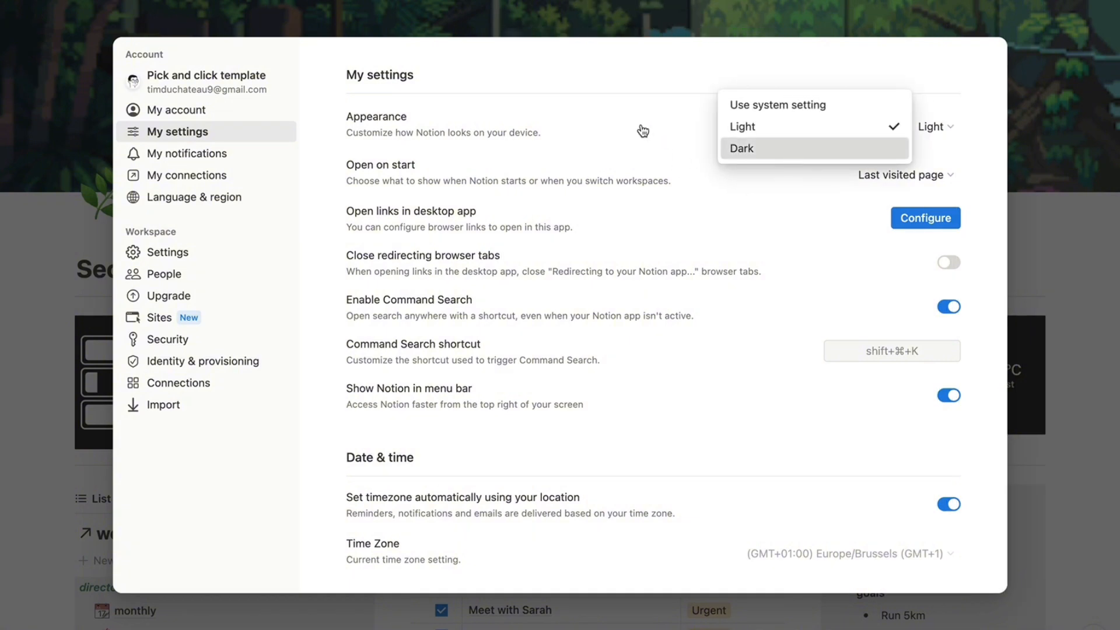
key(Return)
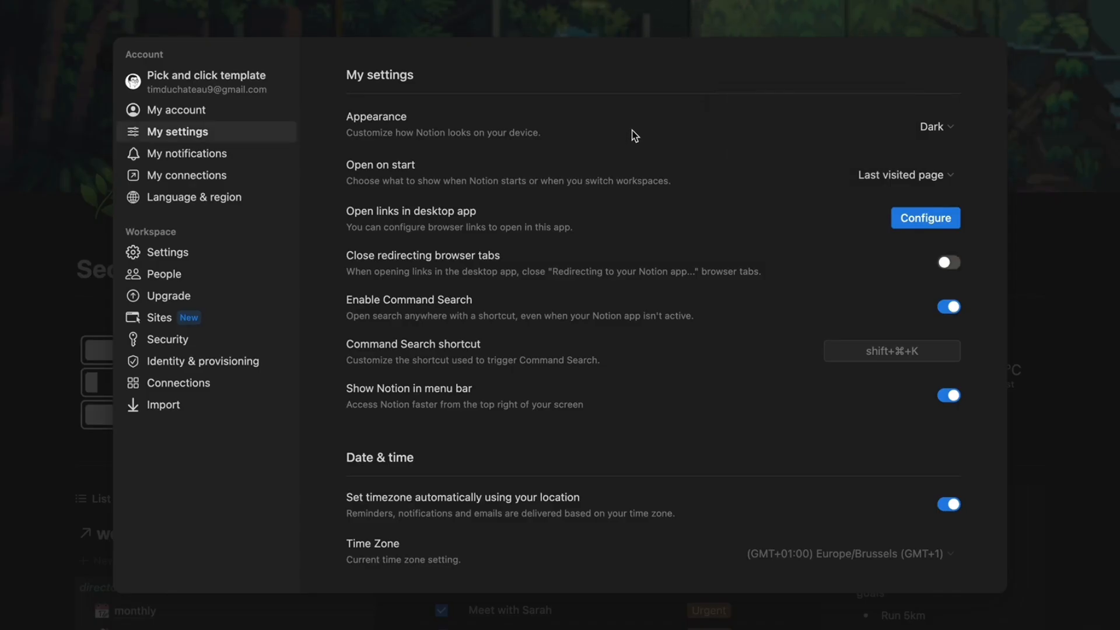
- Review the remaining account settings, covering privacy, notifications, personal connections, and language and region
scroll(635, 136, down, 5)
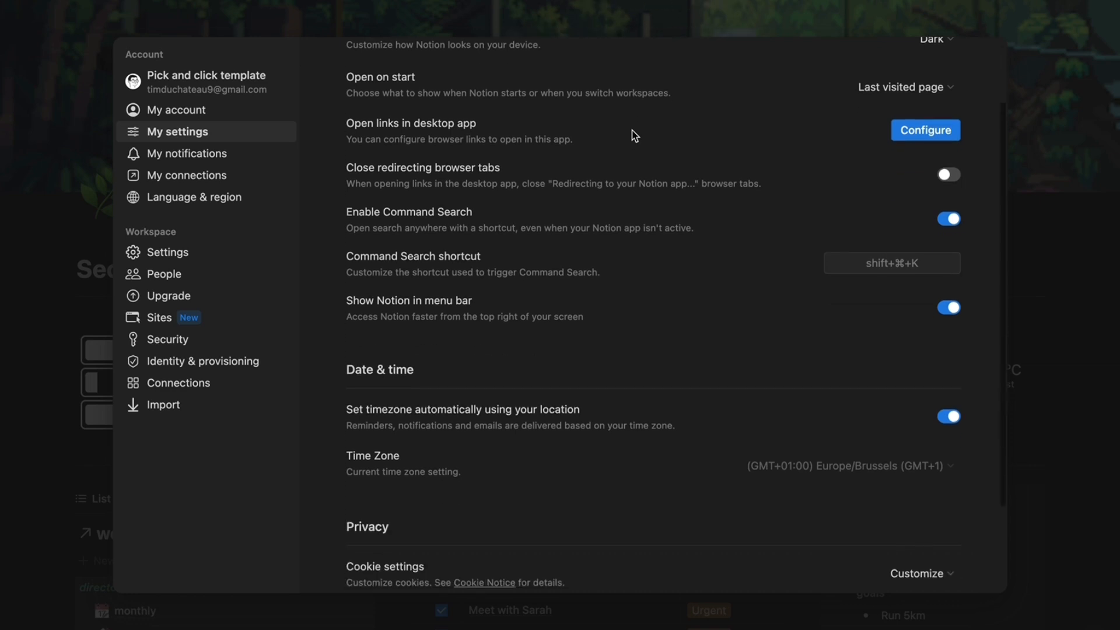
scroll(635, 136, up, 5)
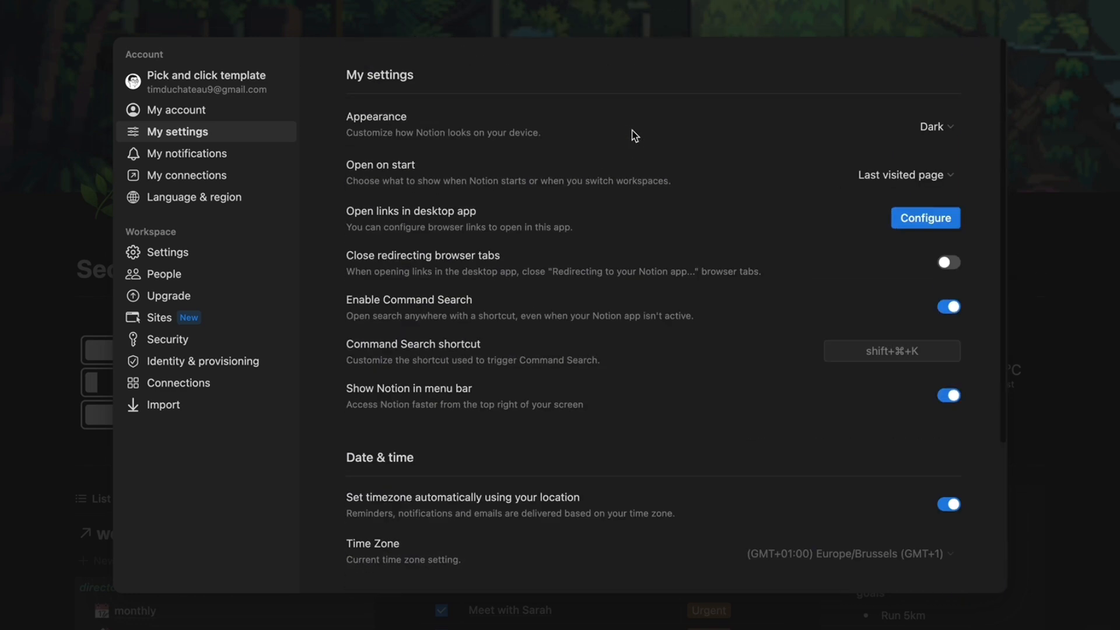
click(205, 155)
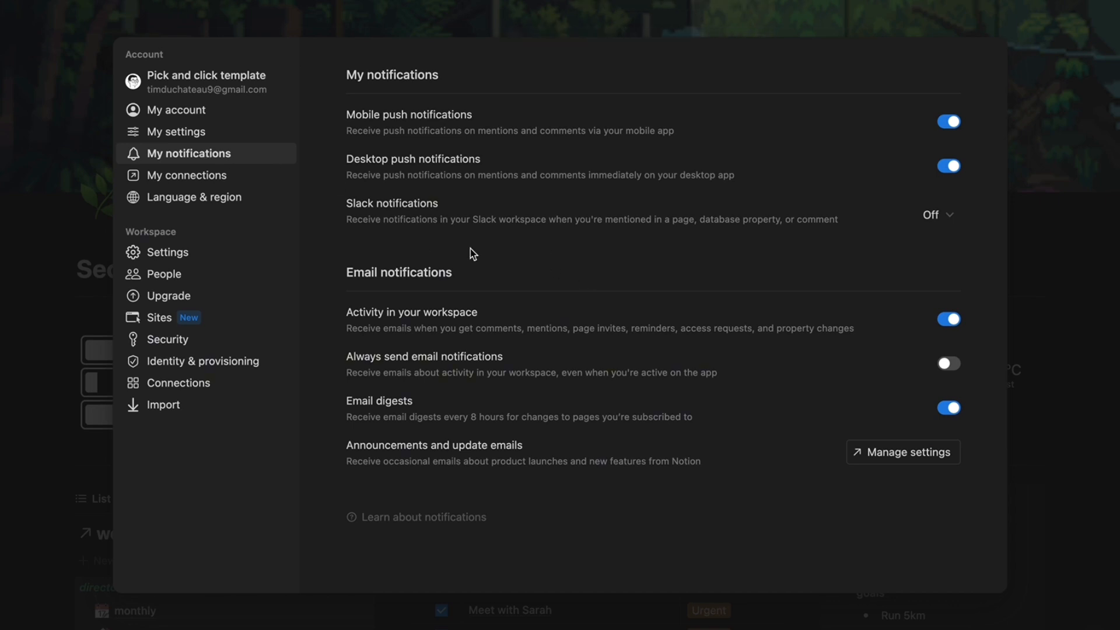
click(199, 181)
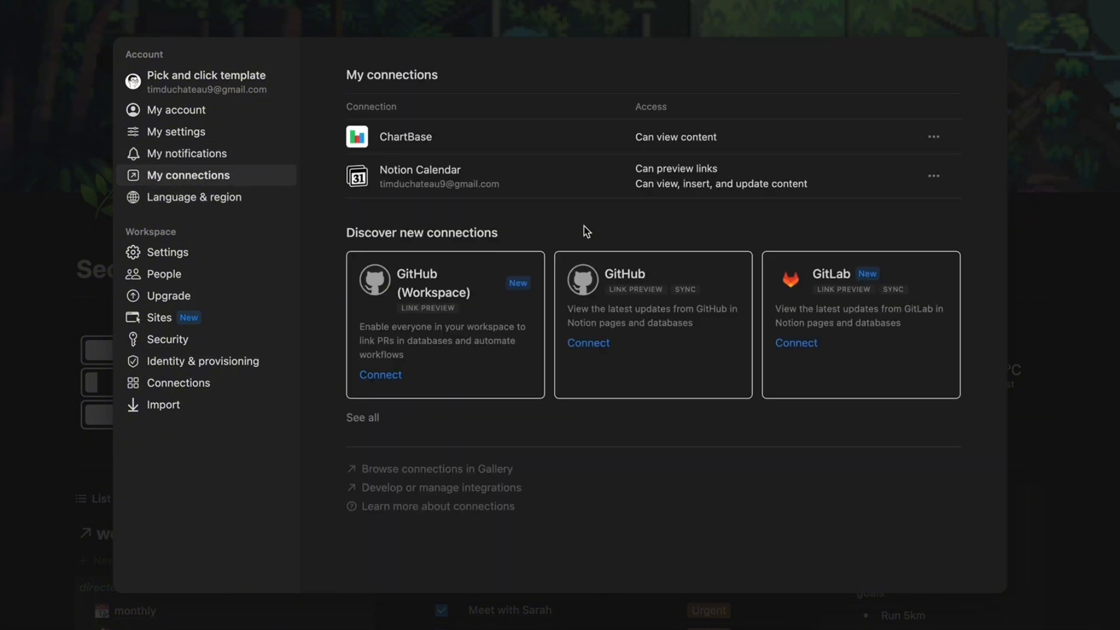
click(203, 198)
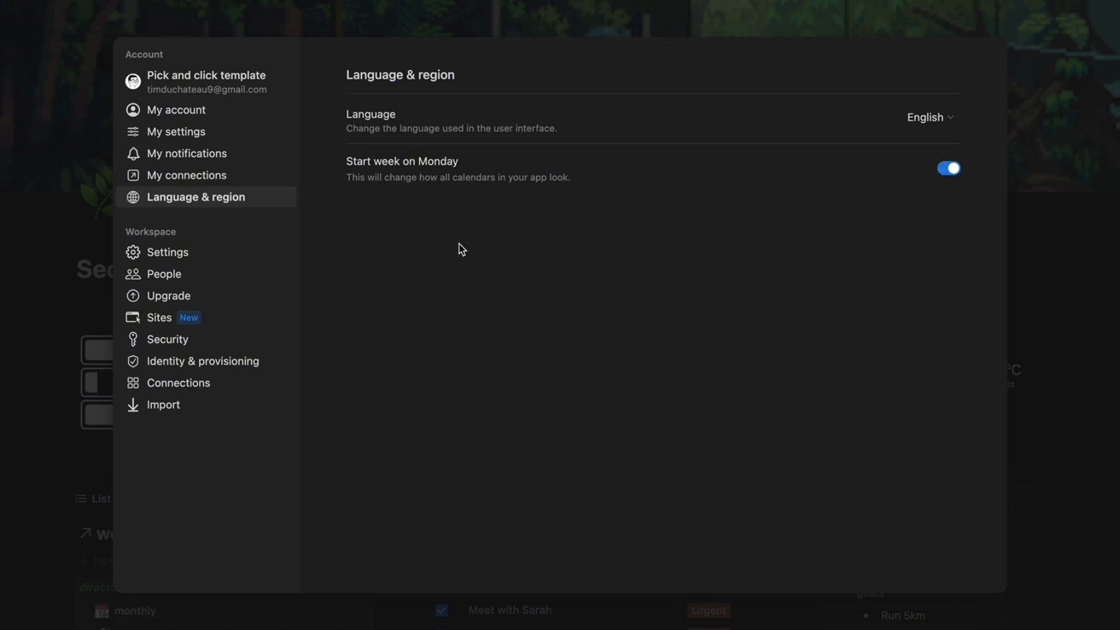
- Examine the general workspace settings, the People page and the plans offered under Upgrade
click(185, 253)
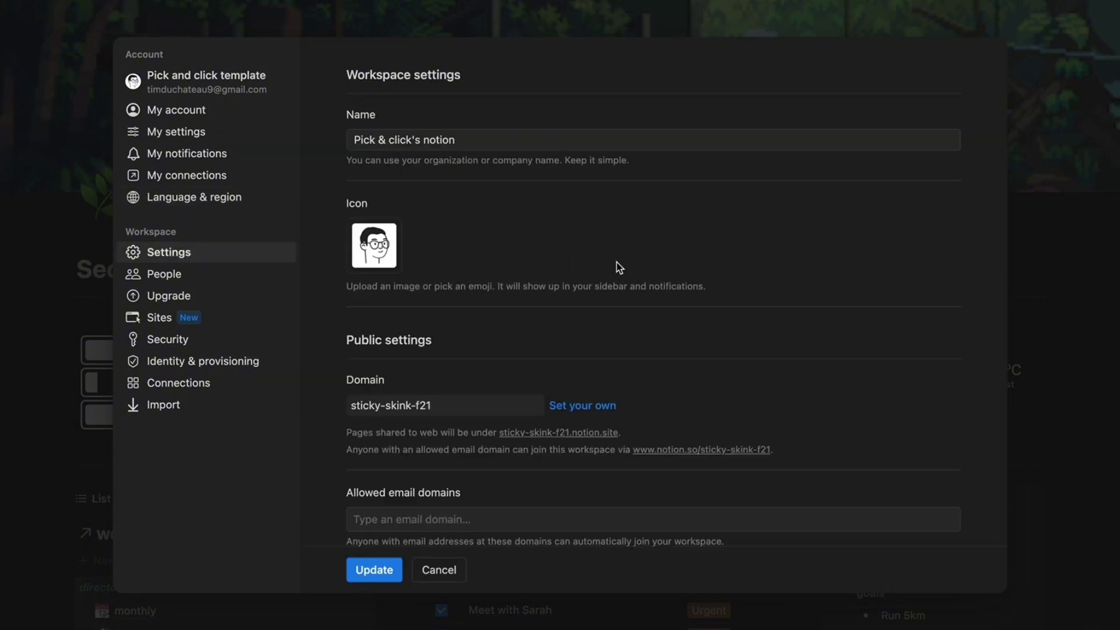
scroll(619, 267, down, 5)
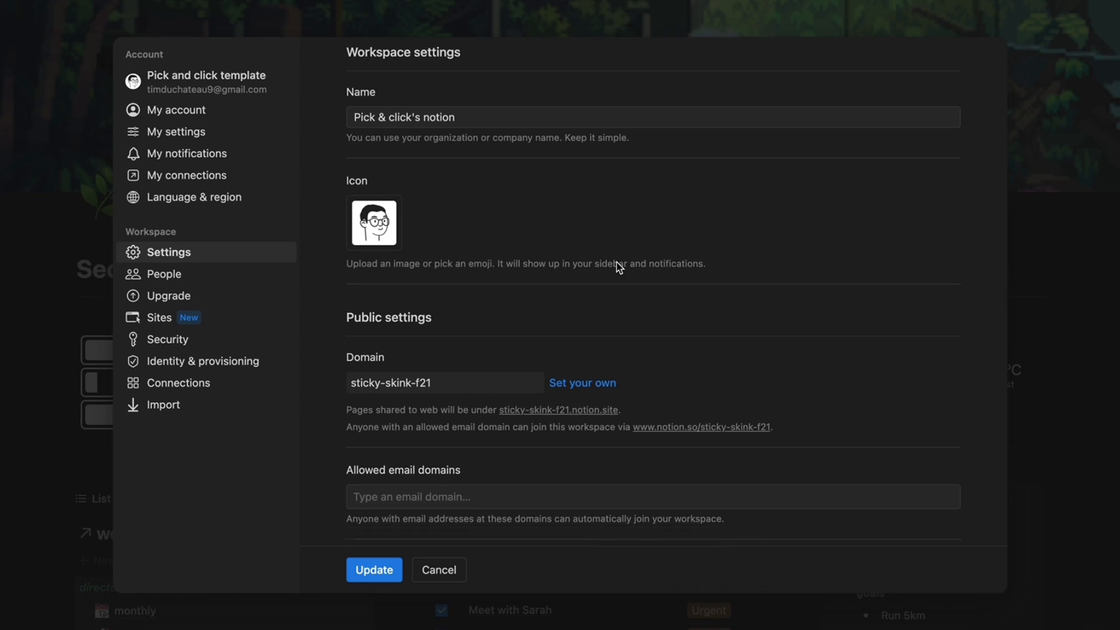
scroll(617, 263, down, 6)
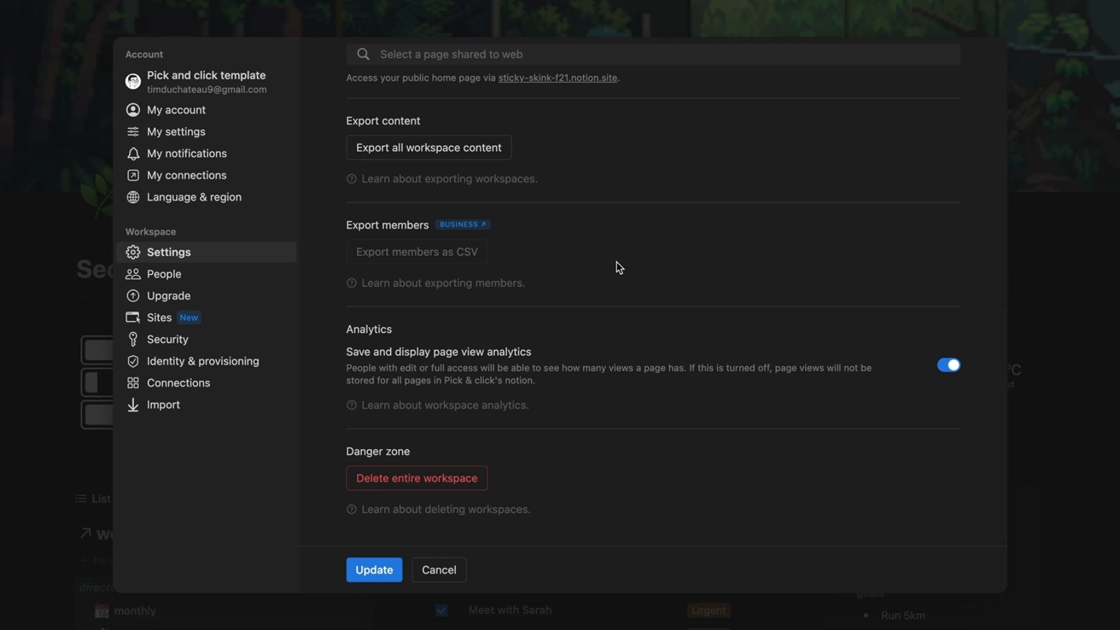
click(180, 275)
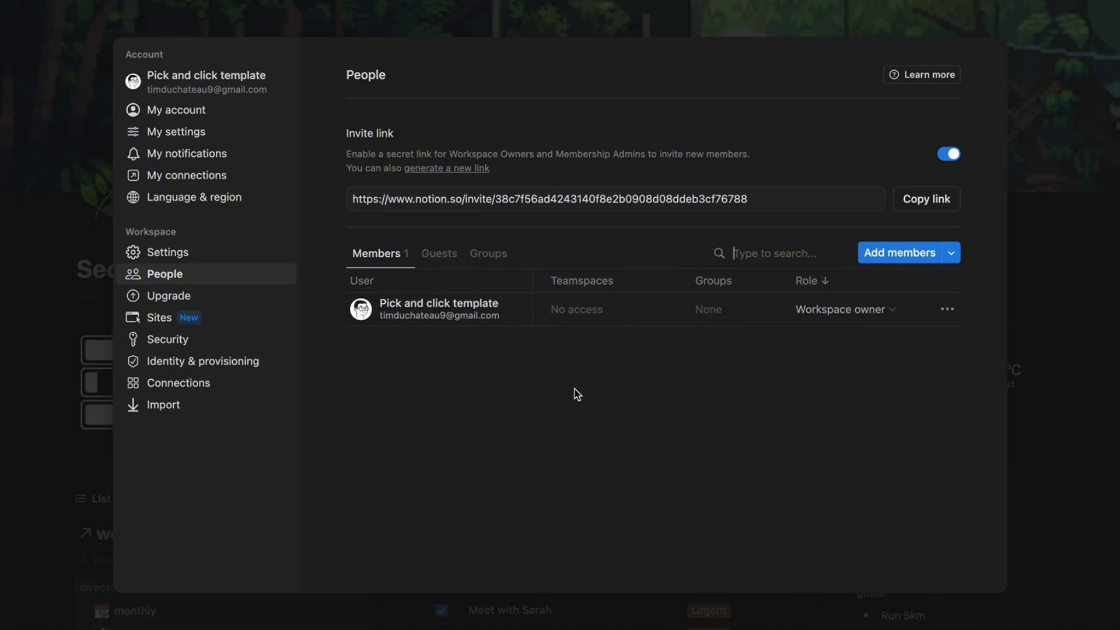
click(190, 299)
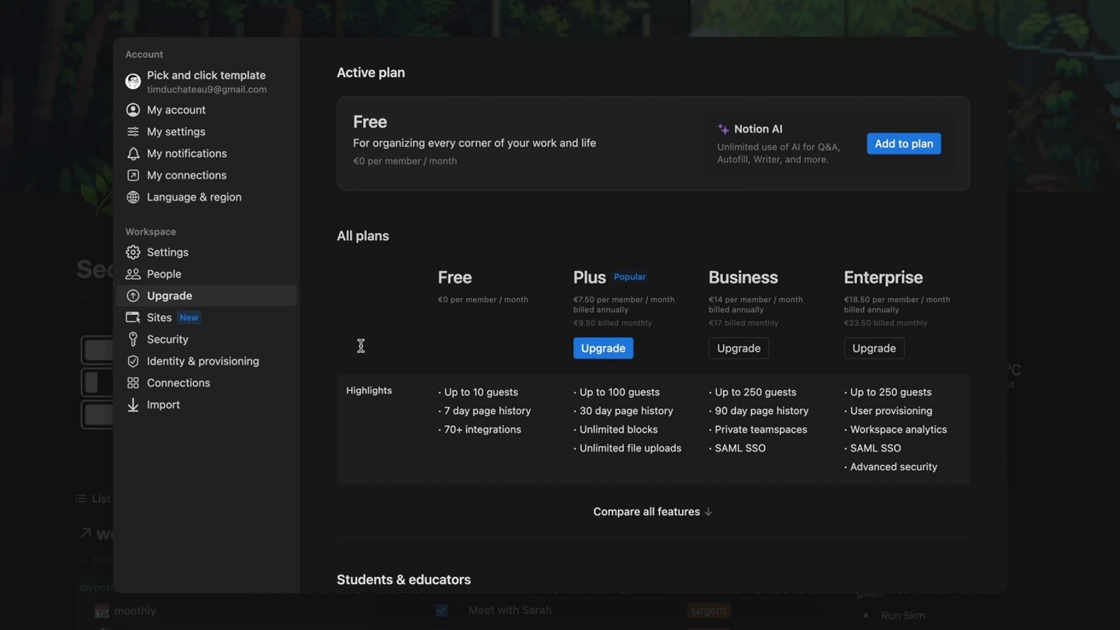
scroll(361, 346, down, 3)
scroll(361, 346, up, 3)
- Examine the workspace's published sites, its Security options and the Identity & provisioning settings
click(156, 322)
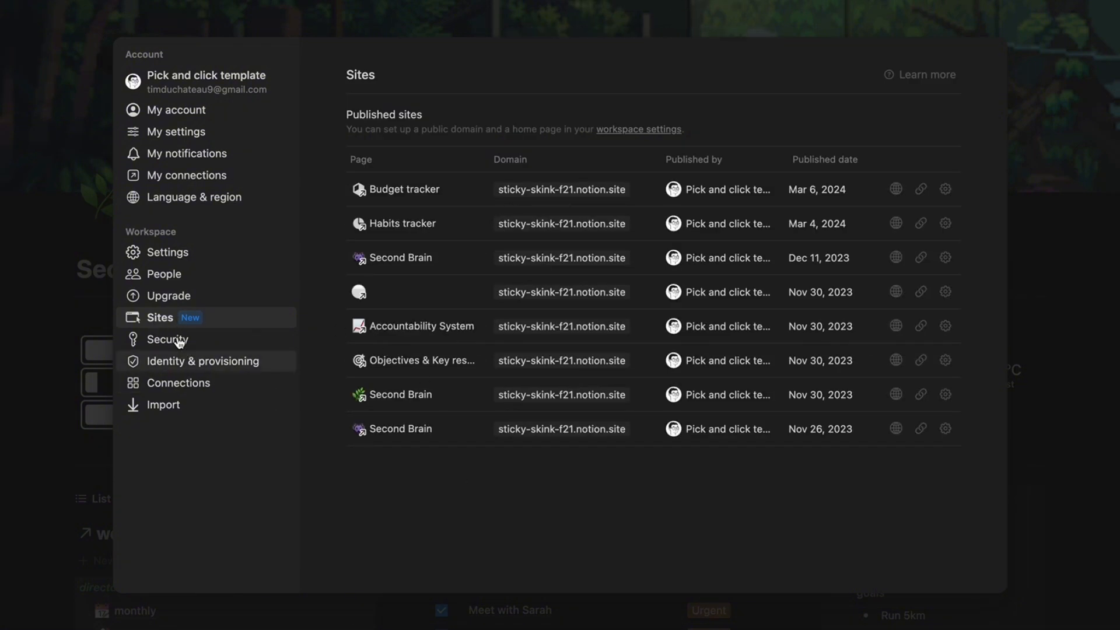
click(157, 339)
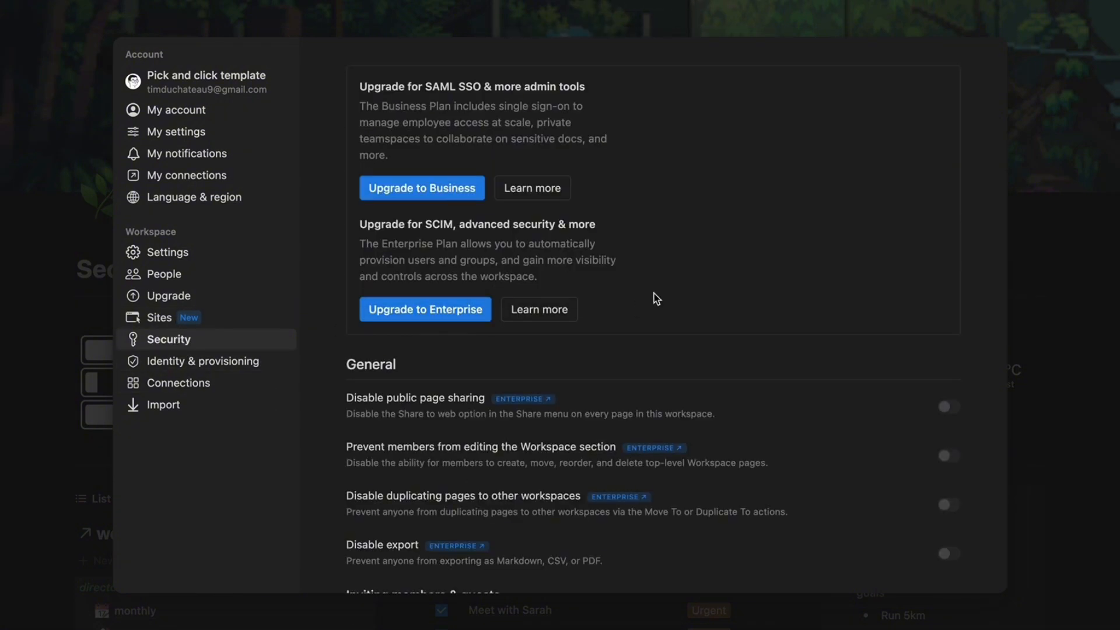
scroll(657, 299, down, 3)
scroll(657, 299, down, 1)
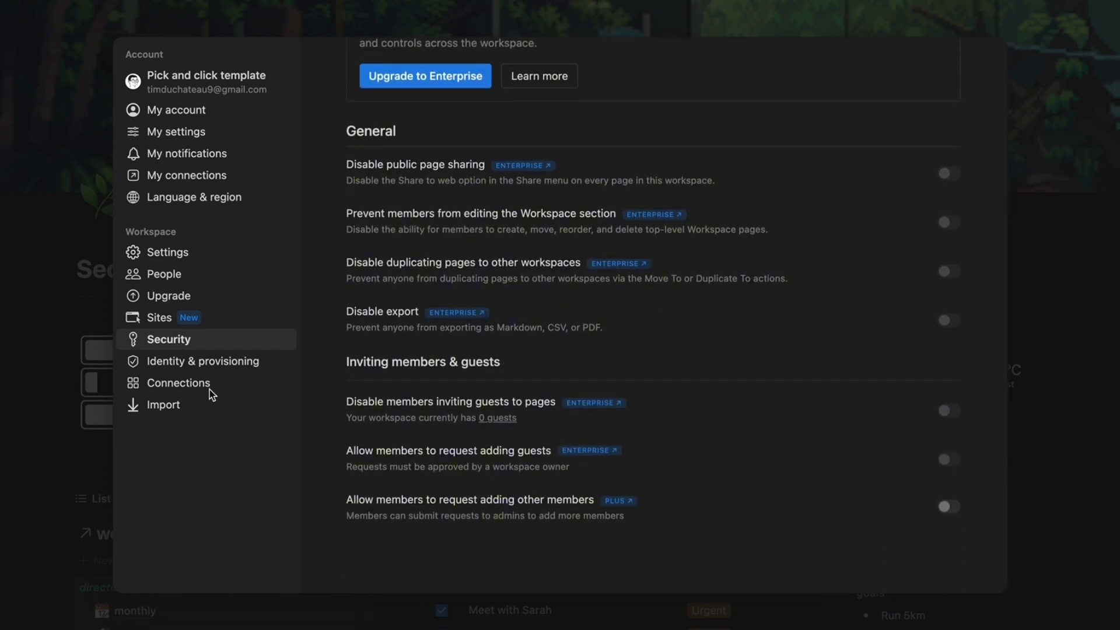
click(191, 365)
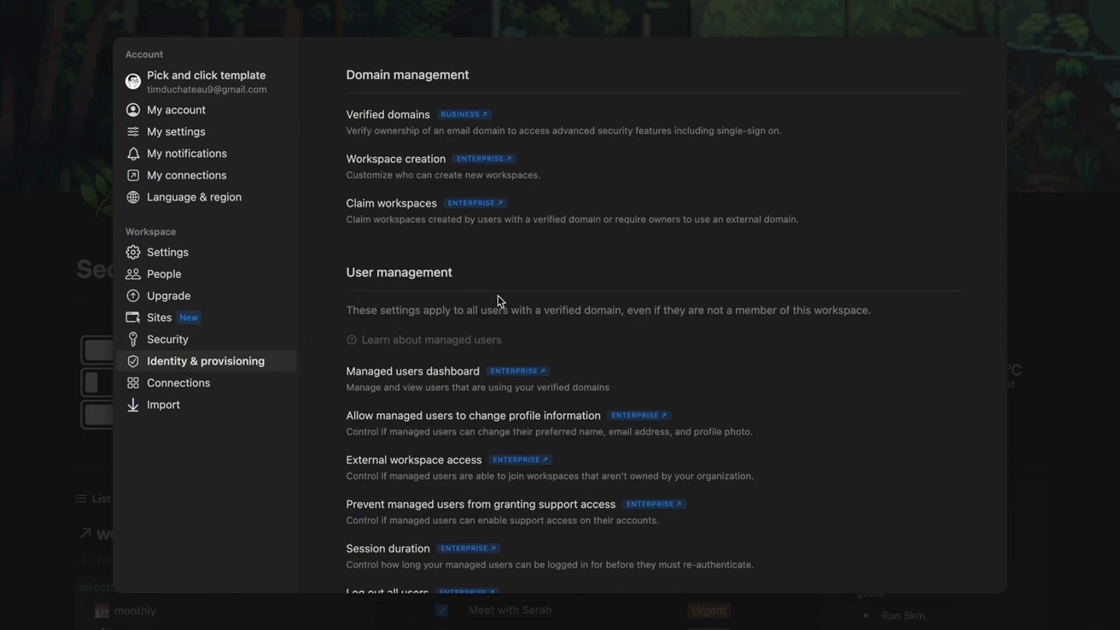
scroll(500, 301, down, 5)
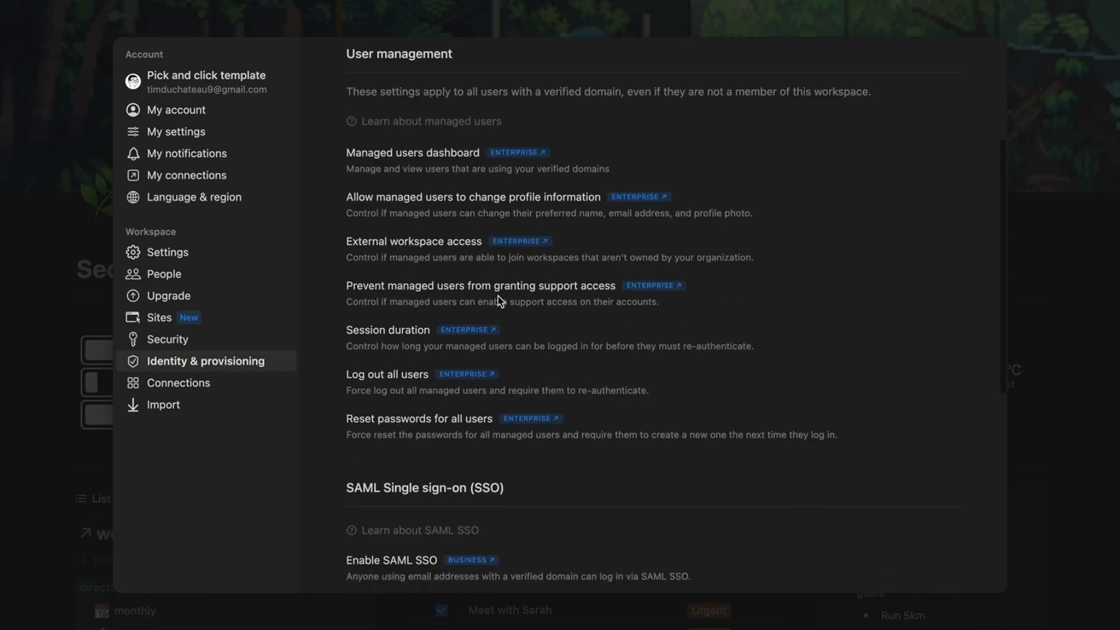
scroll(500, 300, down, 7)
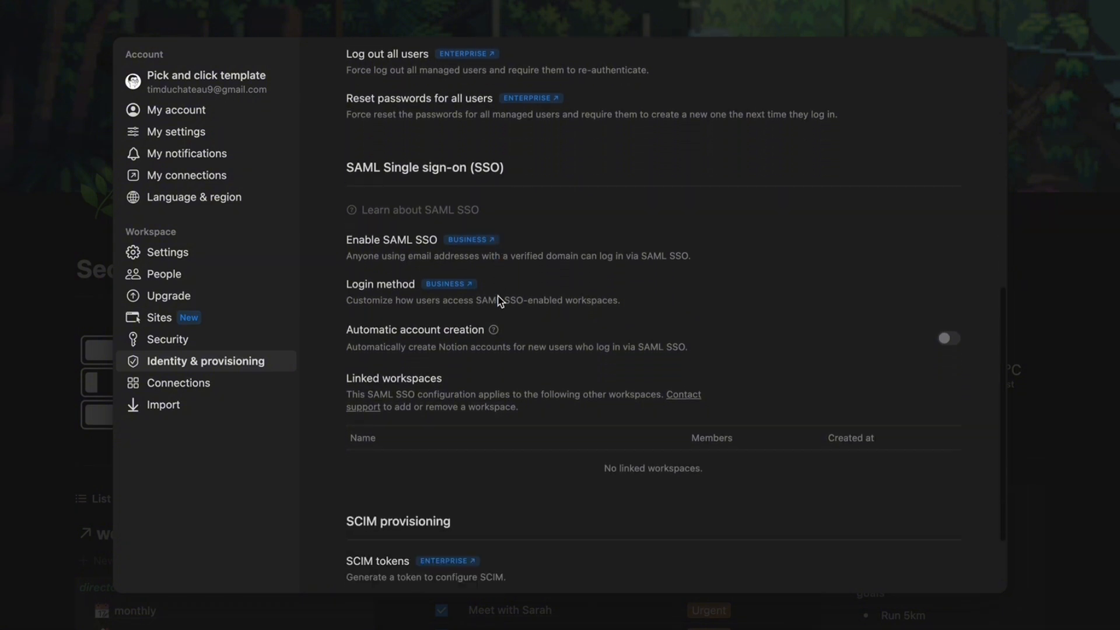
scroll(500, 301, down, 3)
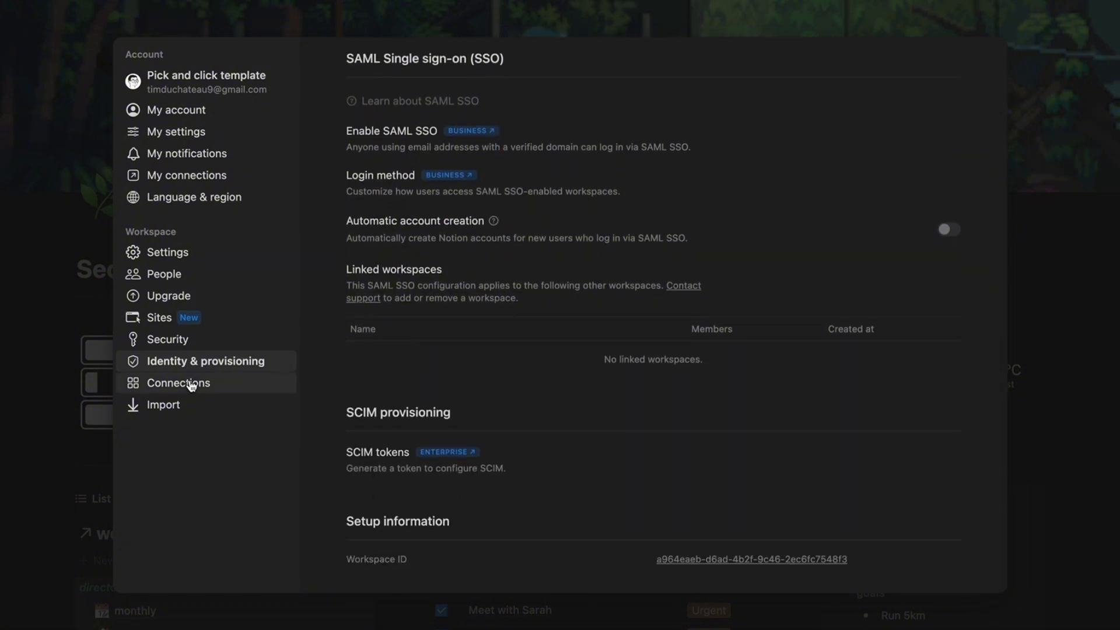
- View the Member and Workspace connections and the Import data options, and close the settings
click(192, 384)
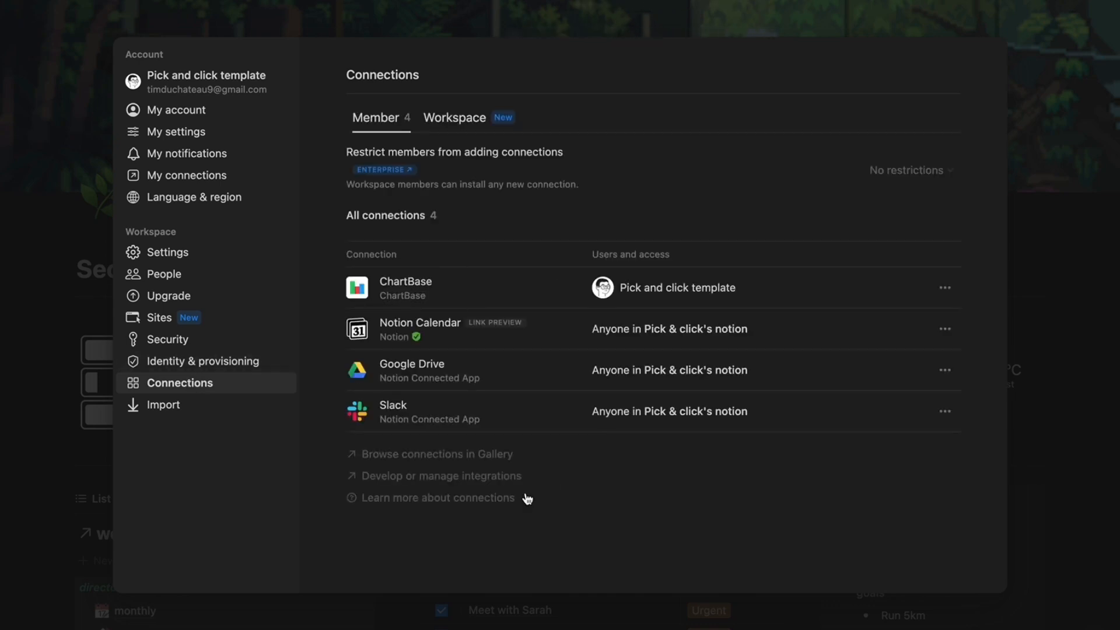
click(447, 118)
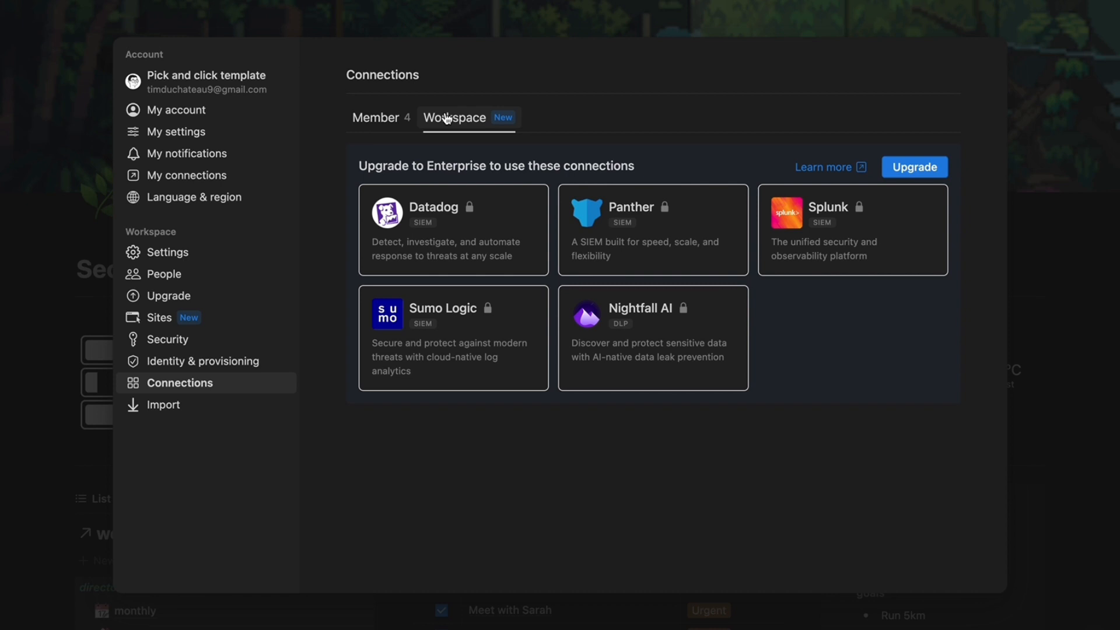
click(209, 405)
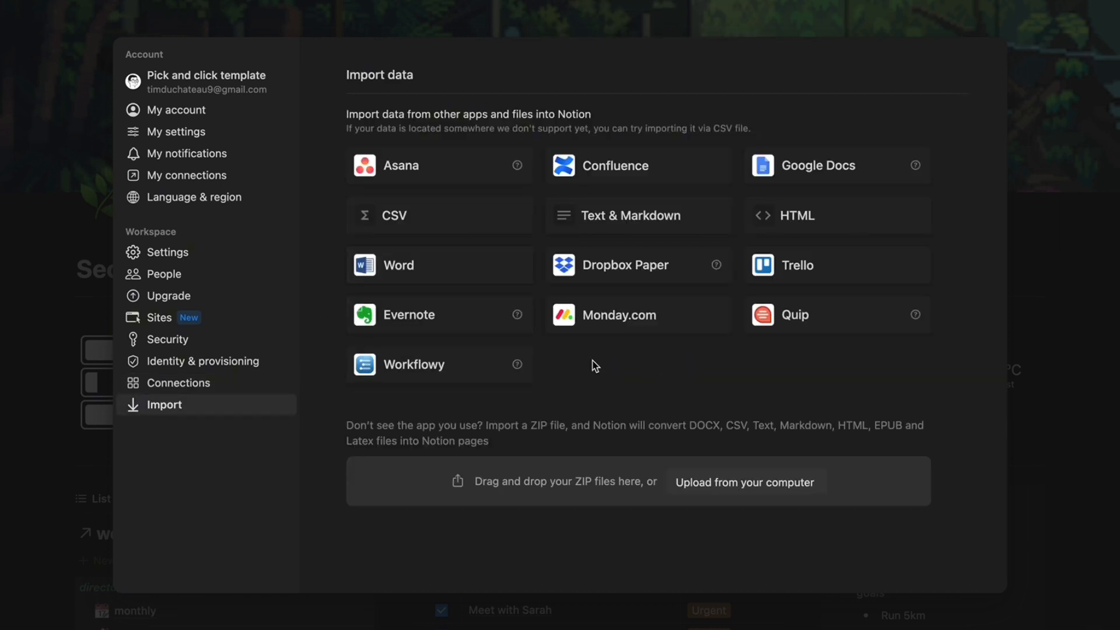
click(1031, 283)
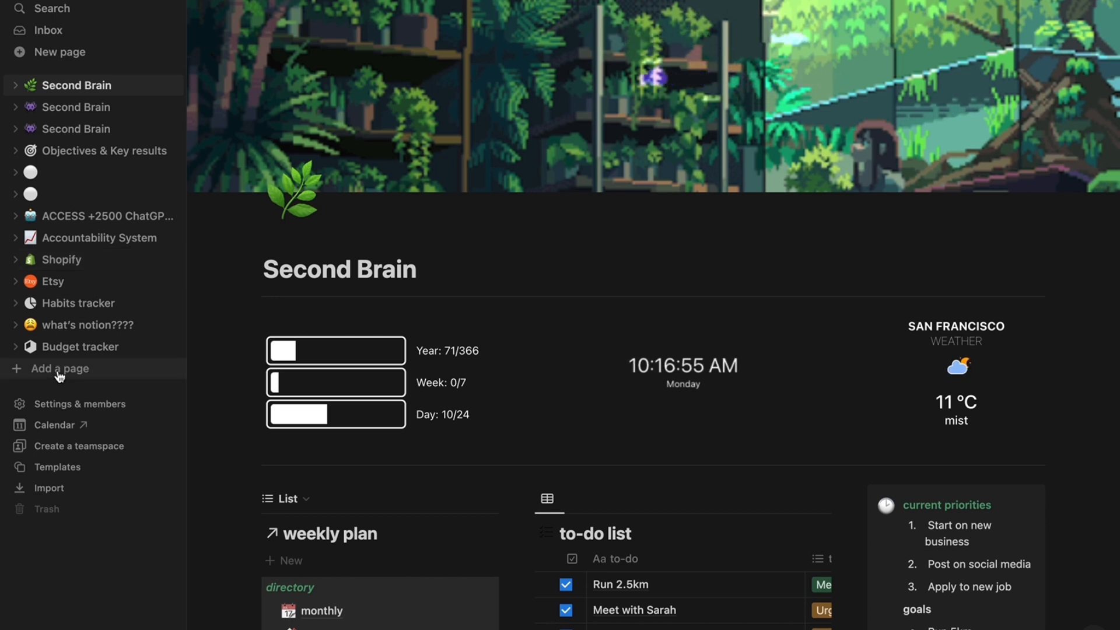
- Create a new private page titled "Subscribe" as an empty page and close its preview
click(48, 51)
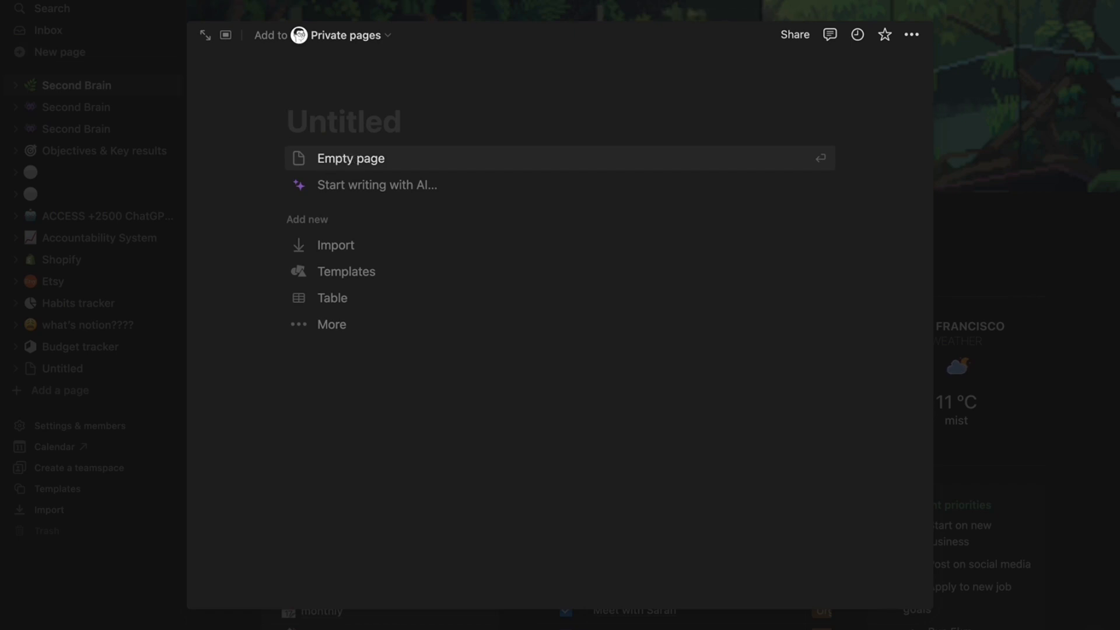
text(Subscribe)
key(Return)
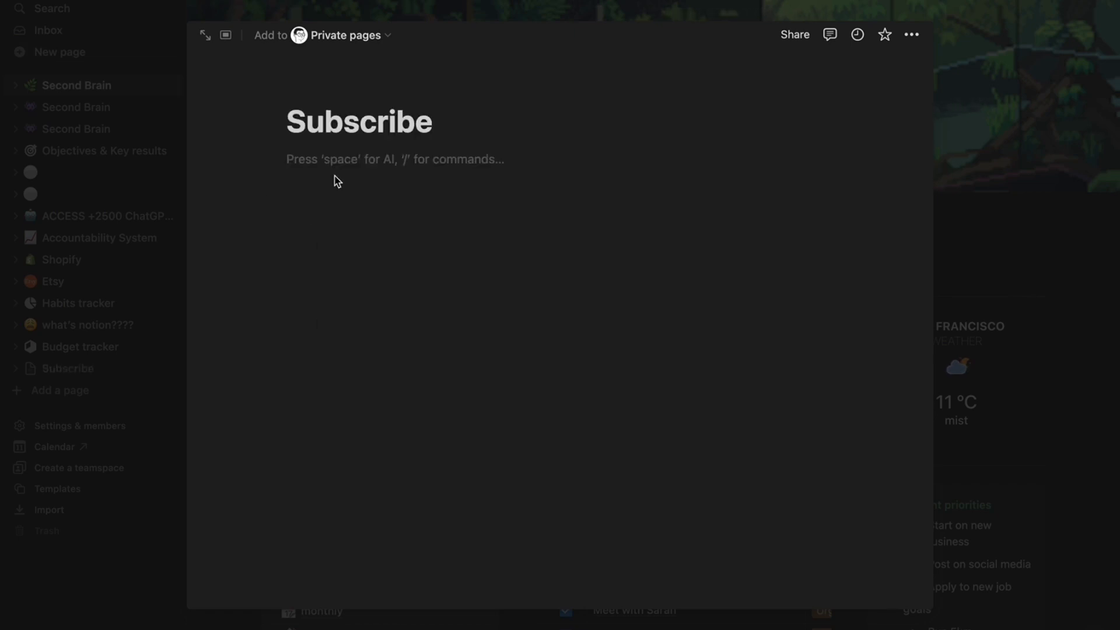
click(124, 233)
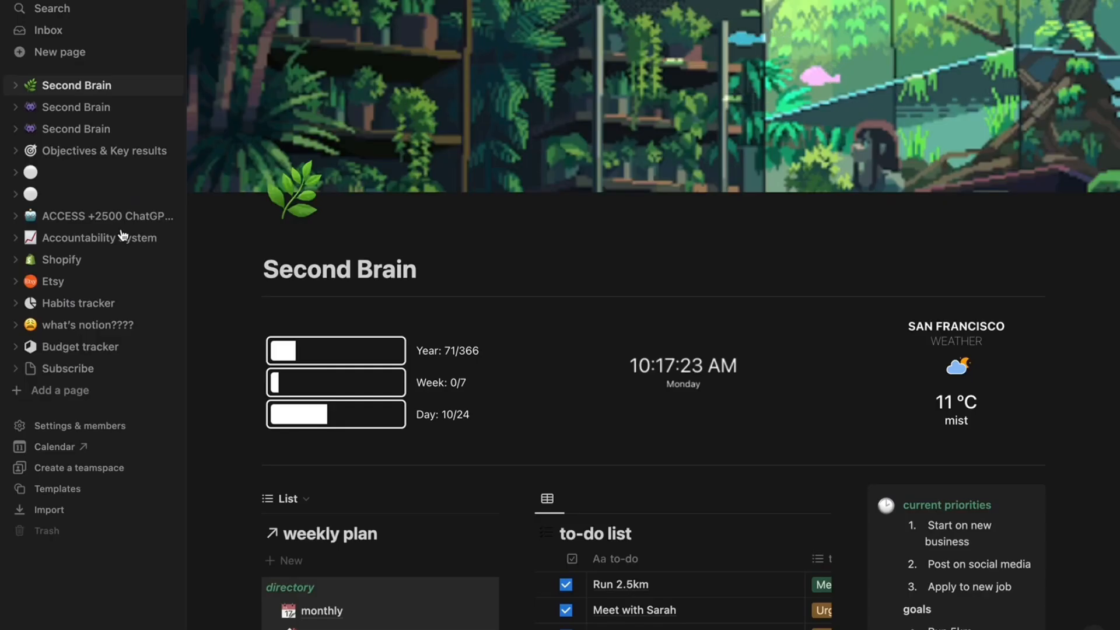
- Open the Subscribe page as an empty page and hide the sidebar
click(70, 369)
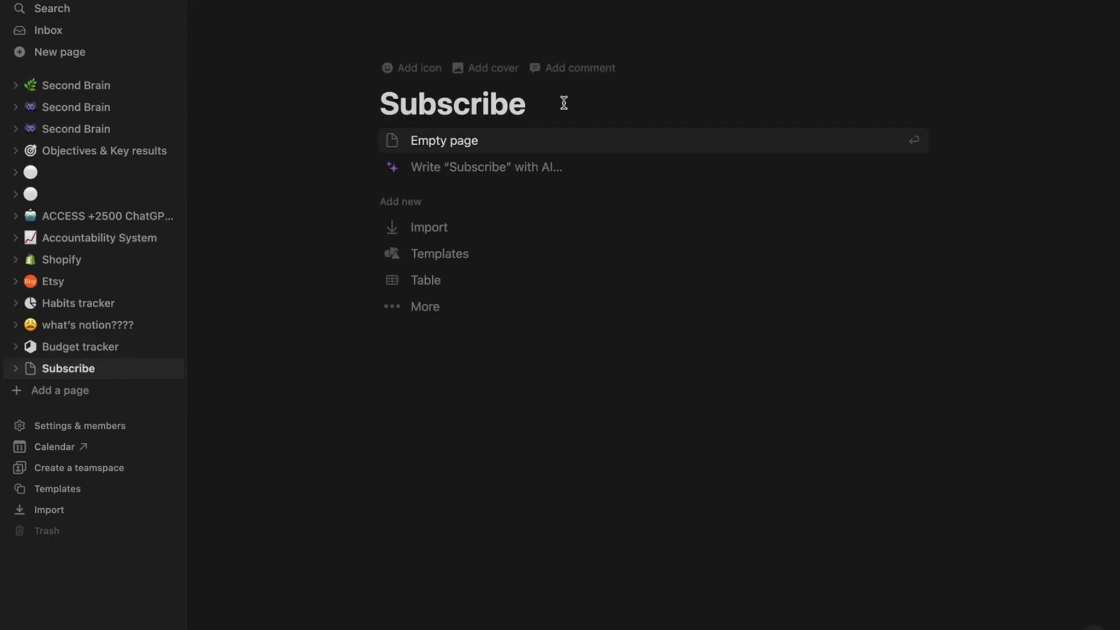
key(Return)
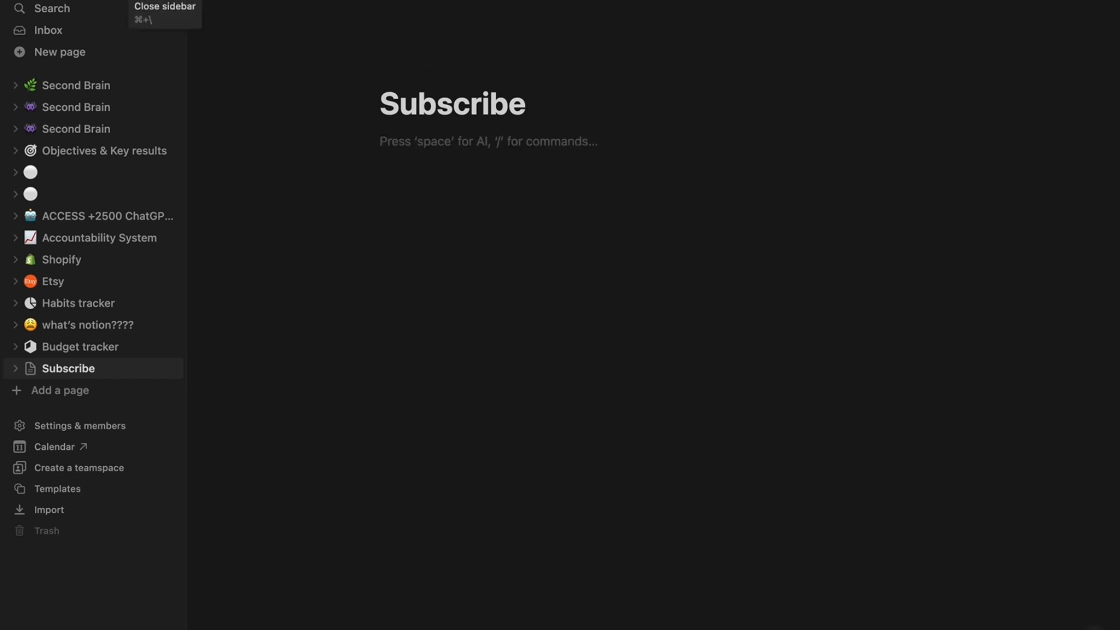
click(165, 1)
click(454, 105)
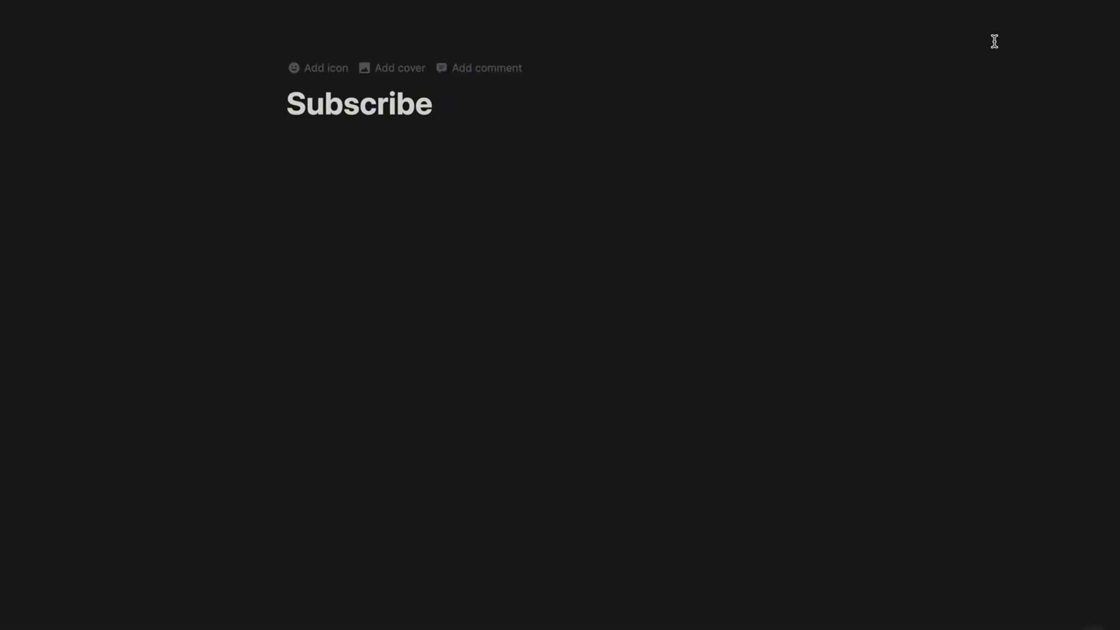
- Try the Serif and Mono fonts on the Subscribe page and restore the Default font
click(1091, 4)
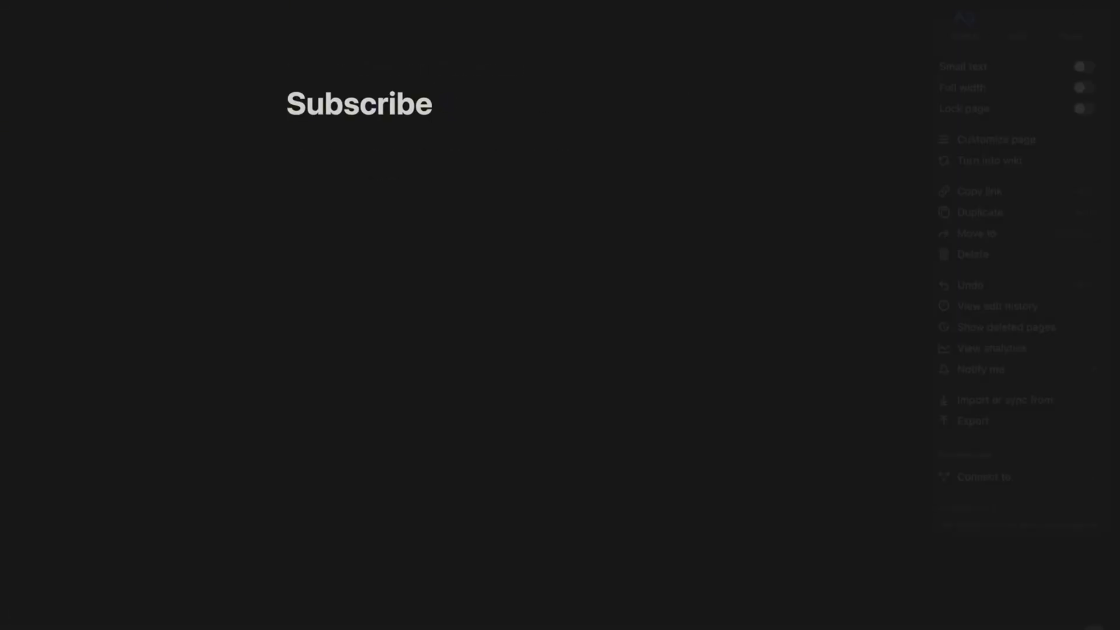
click(1018, 27)
click(1067, 32)
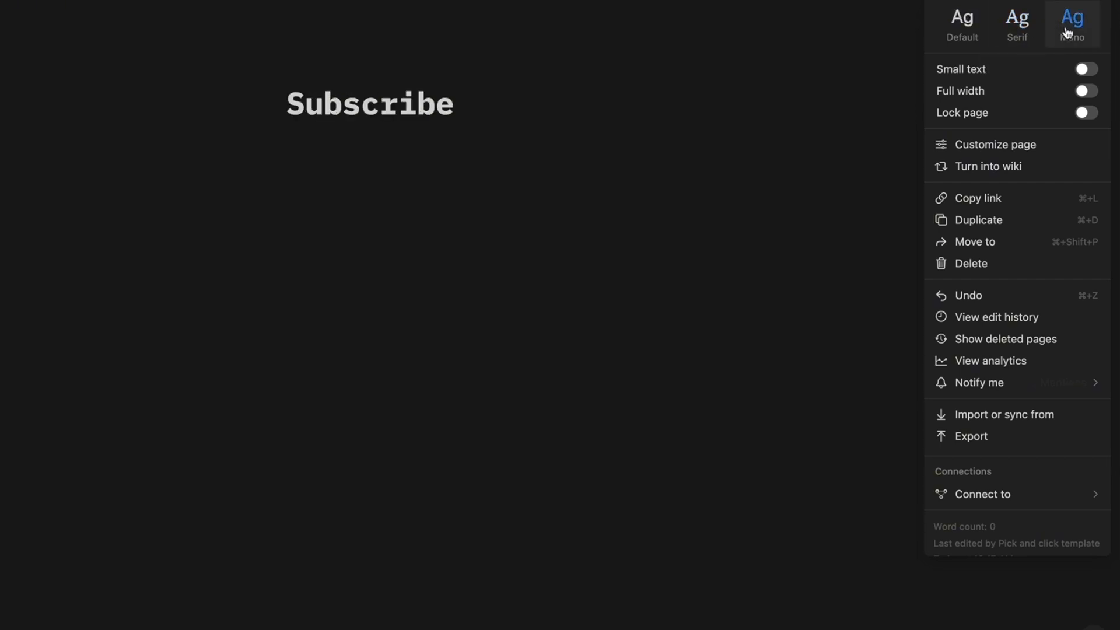
click(964, 28)
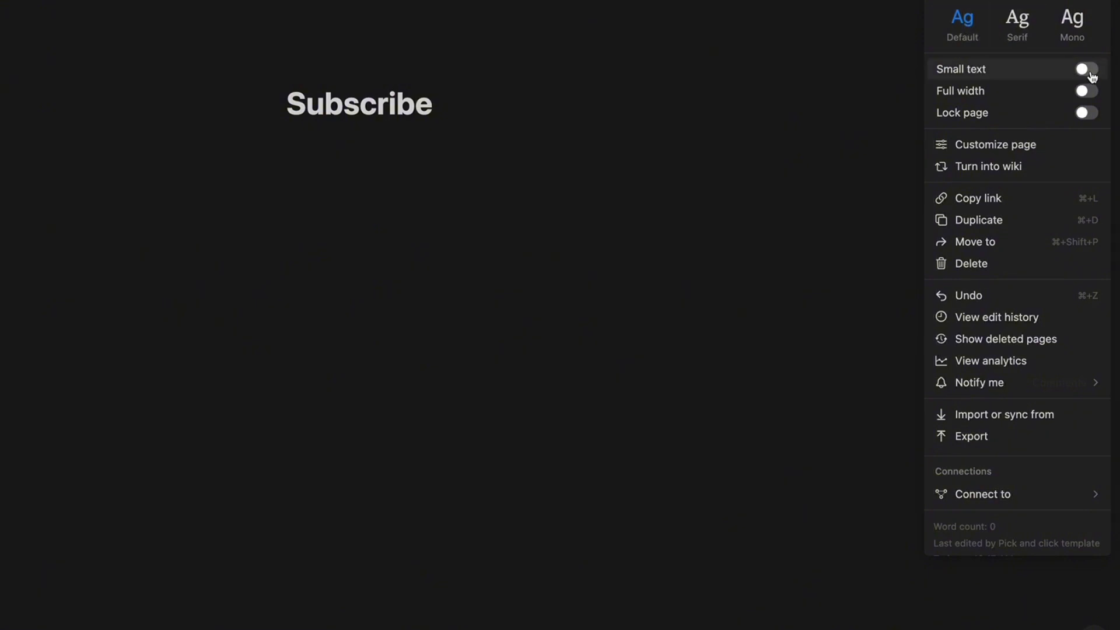
- Set the page to full width, trying out Small text and Lock page and switching both back off
click(1089, 71)
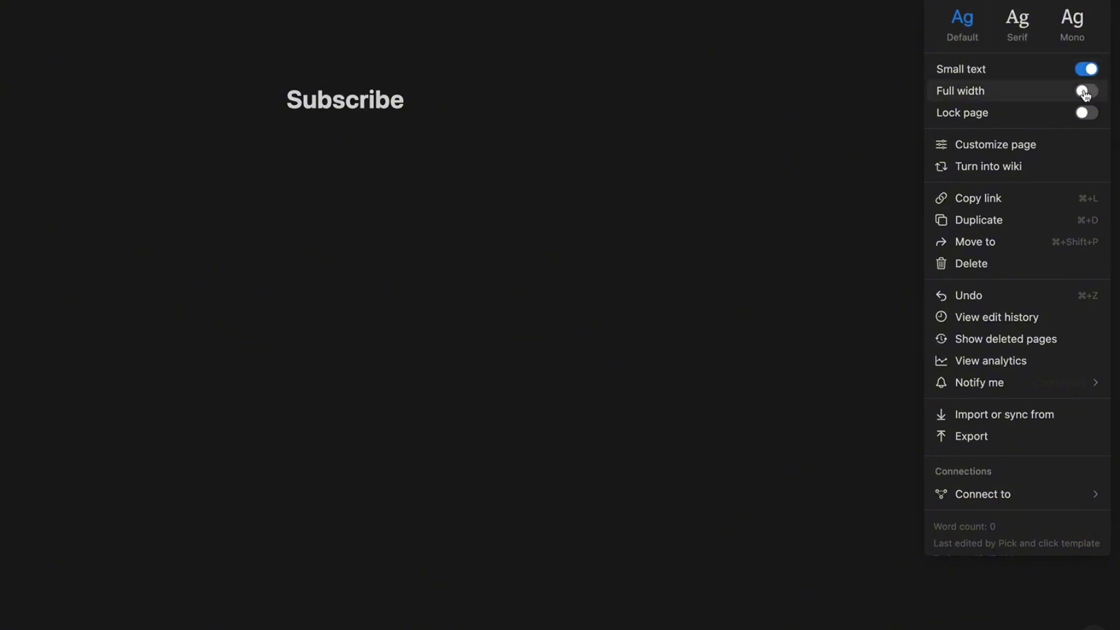
click(1086, 93)
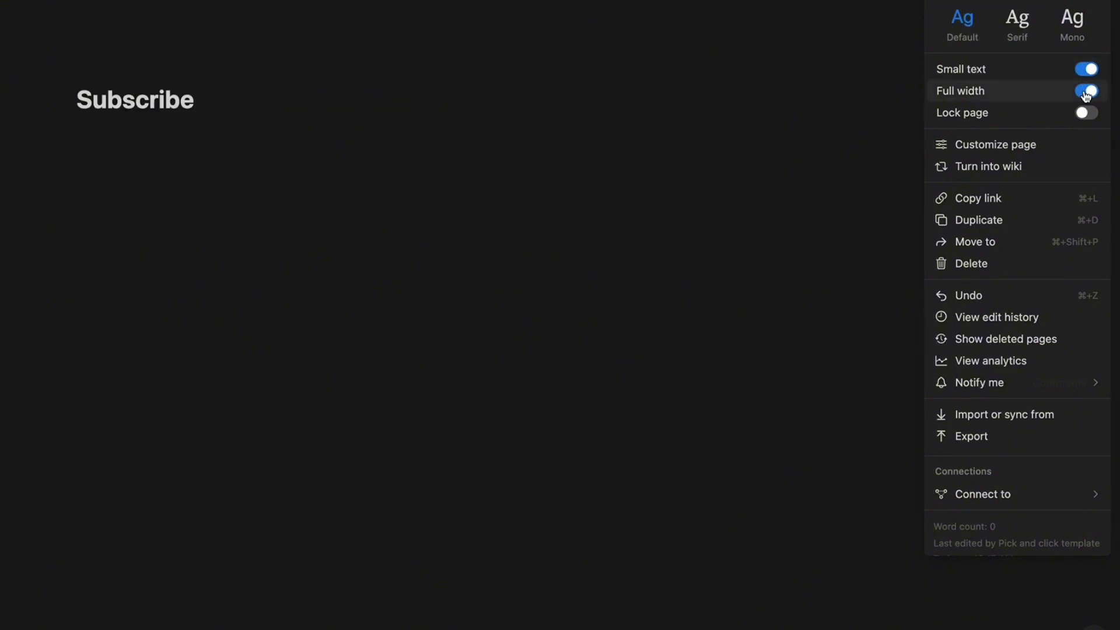
click(1089, 69)
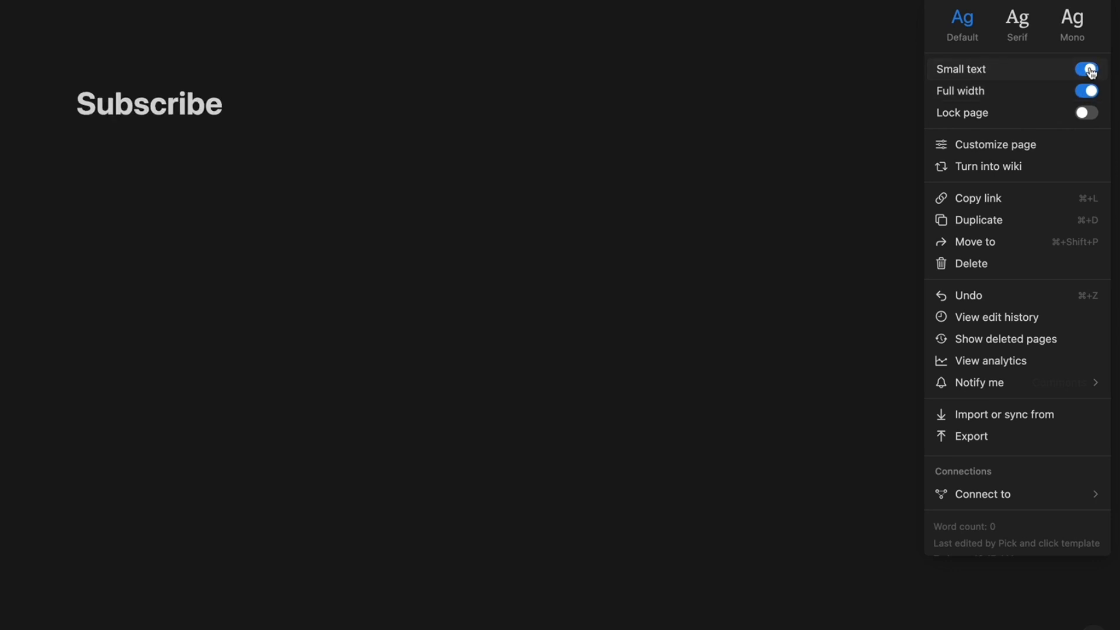
click(1084, 115)
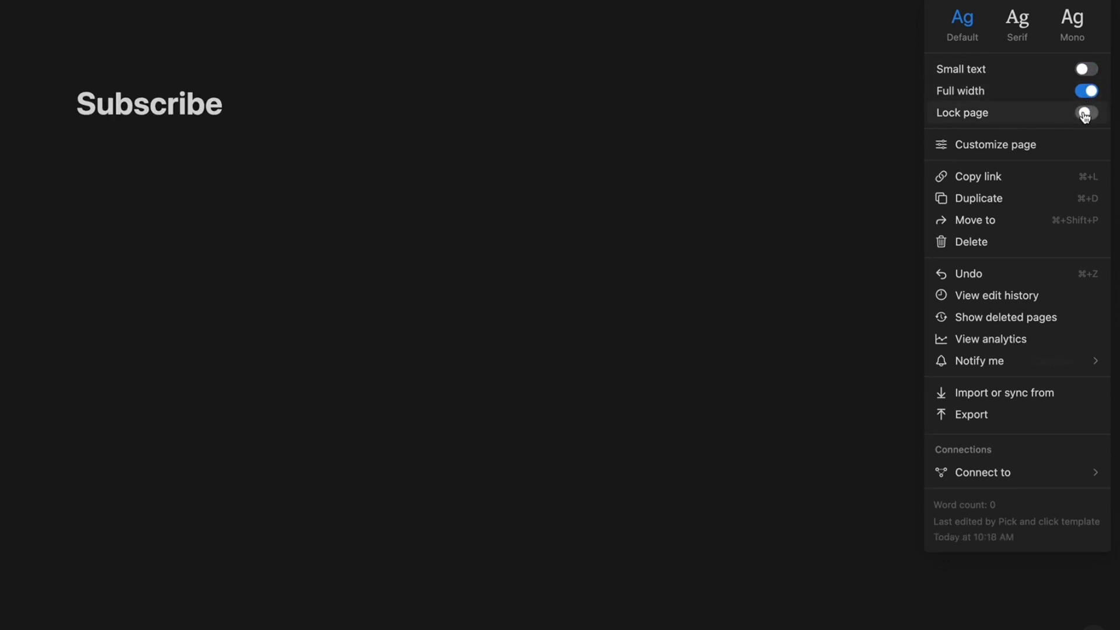
click(1085, 114)
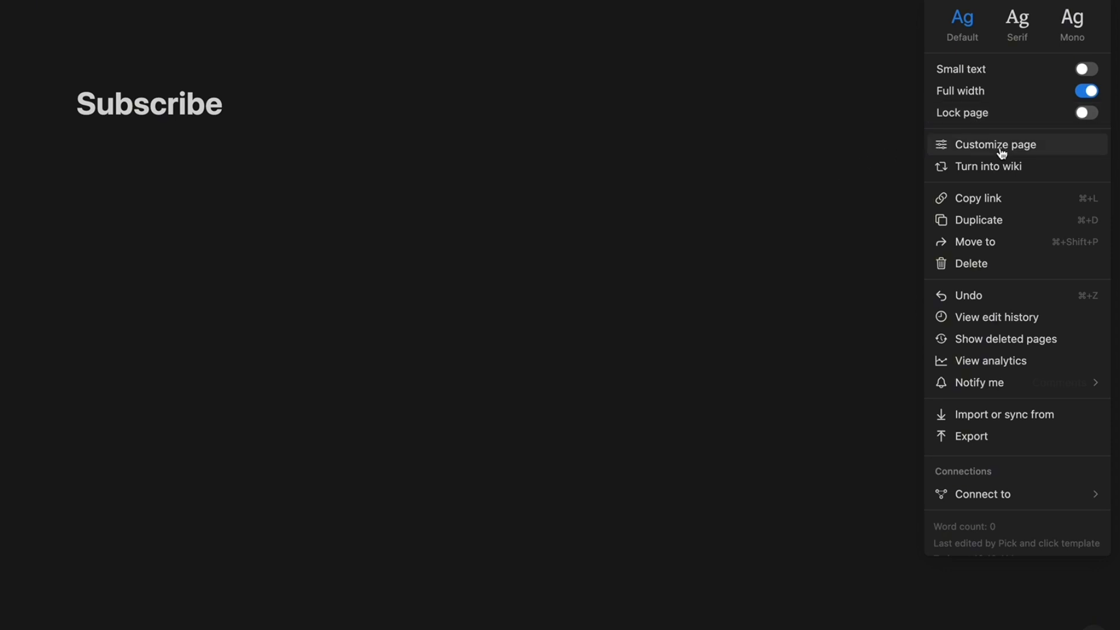
- Look through the remaining page options, choose PDF as the export format, and cancel the export
scroll(995, 239, down, 1)
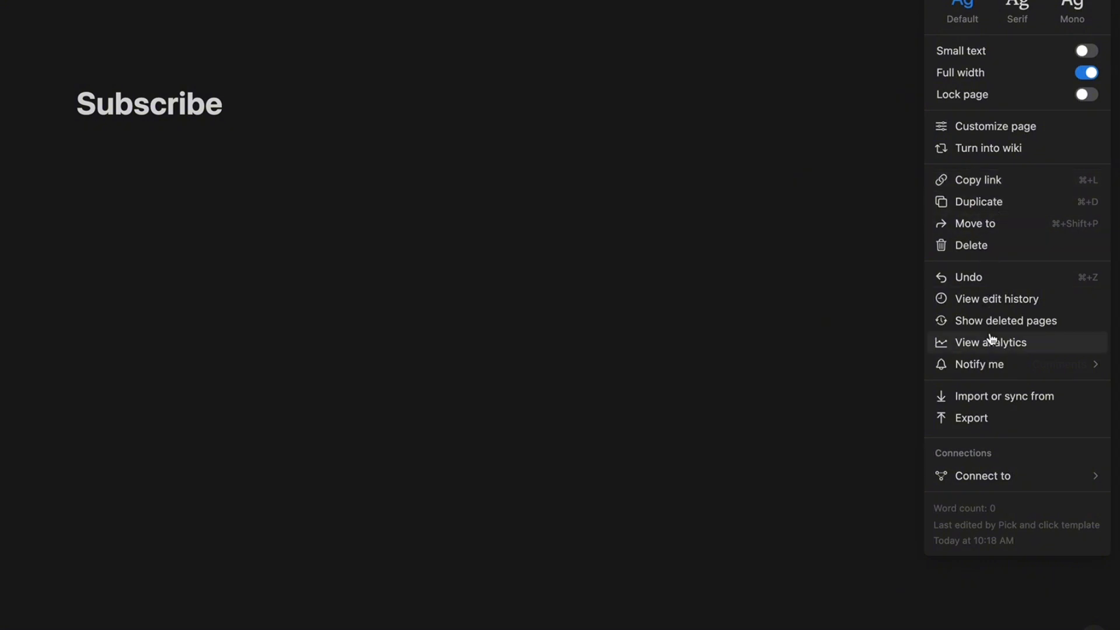
scroll(991, 337, up, 1)
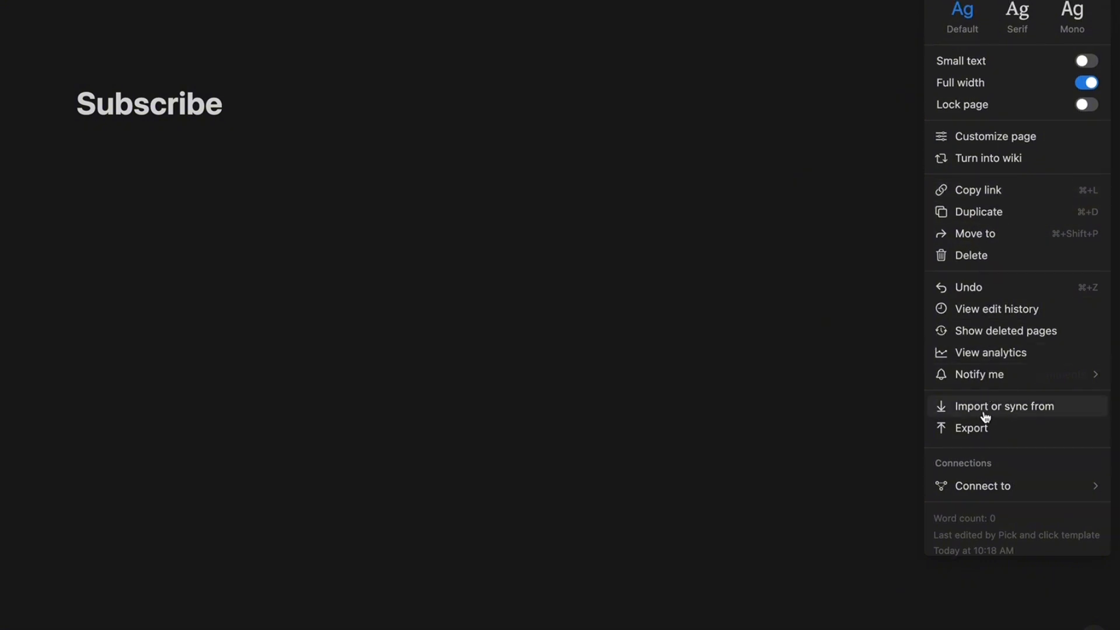
scroll(982, 428, up, 1)
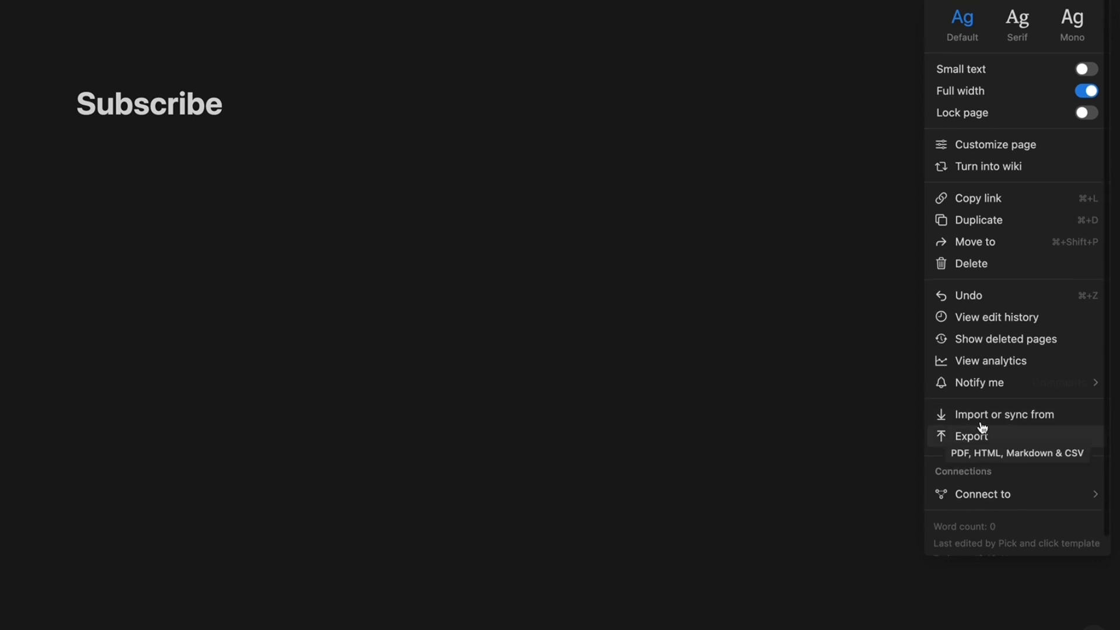
click(1010, 439)
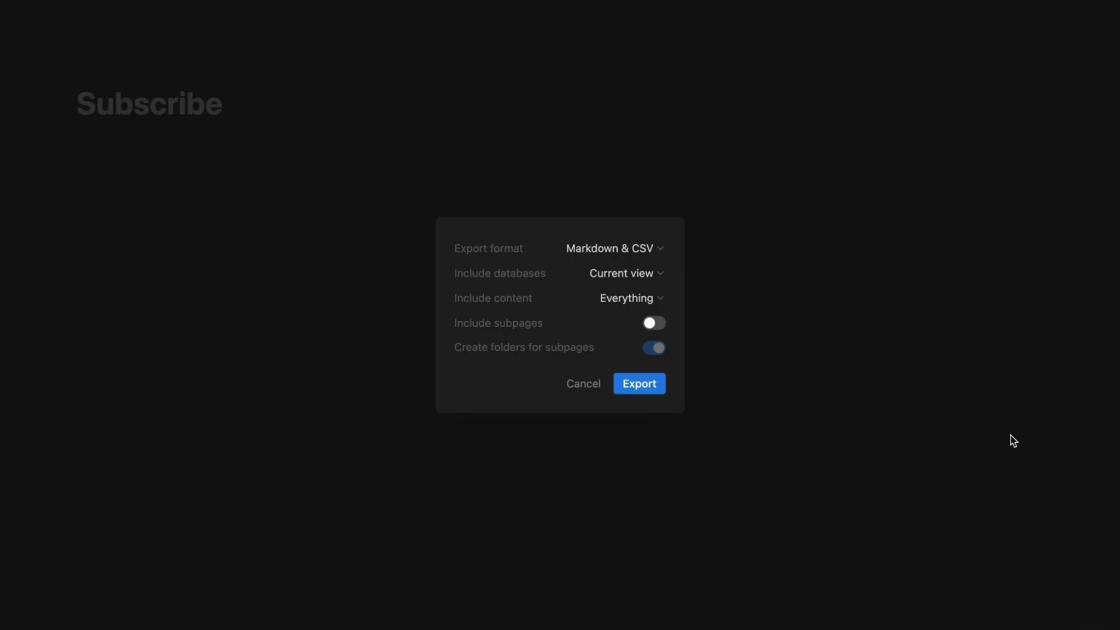
click(618, 245)
click(576, 279)
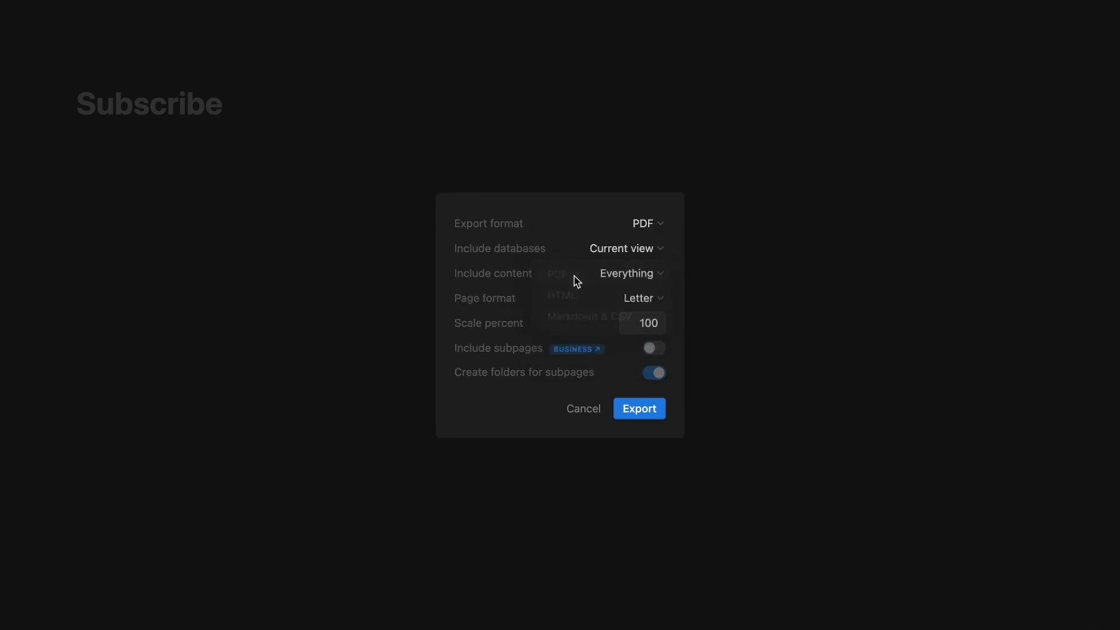
click(584, 407)
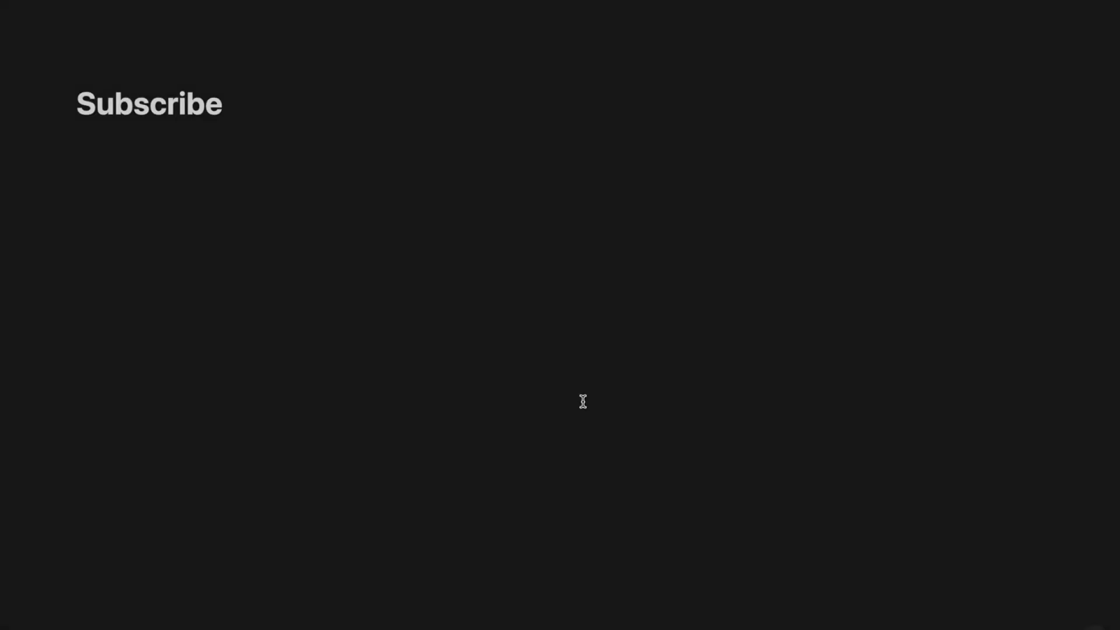
- Add an icon to the Subscribe page and browse the available emojis and built-in icons
click(306, 92)
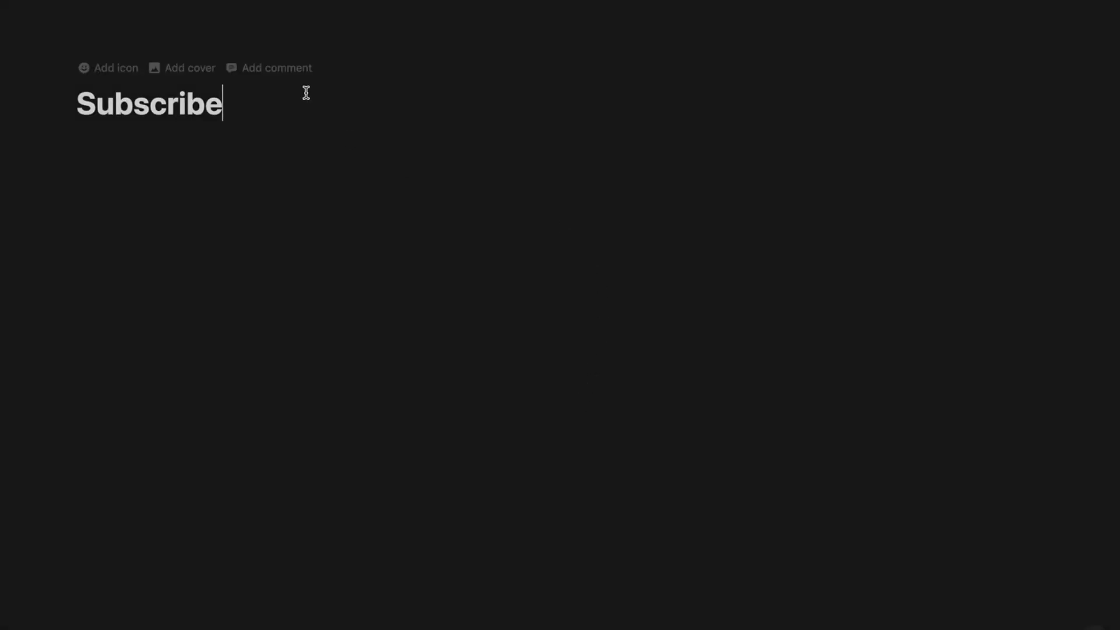
click(122, 68)
scroll(124, 239, down, 5)
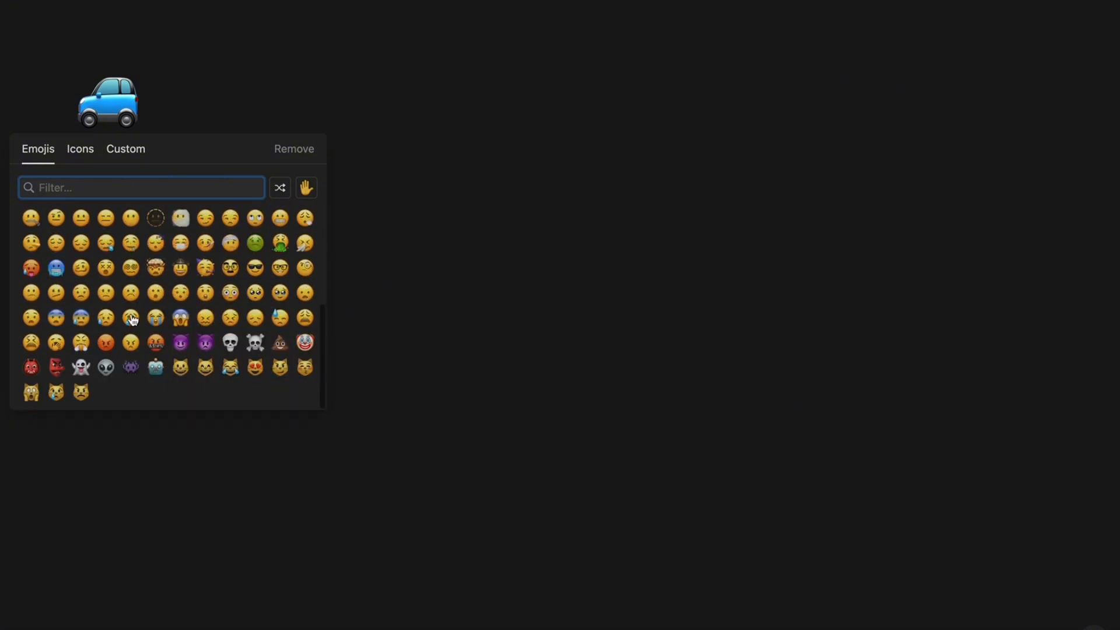
scroll(126, 248, up, 5)
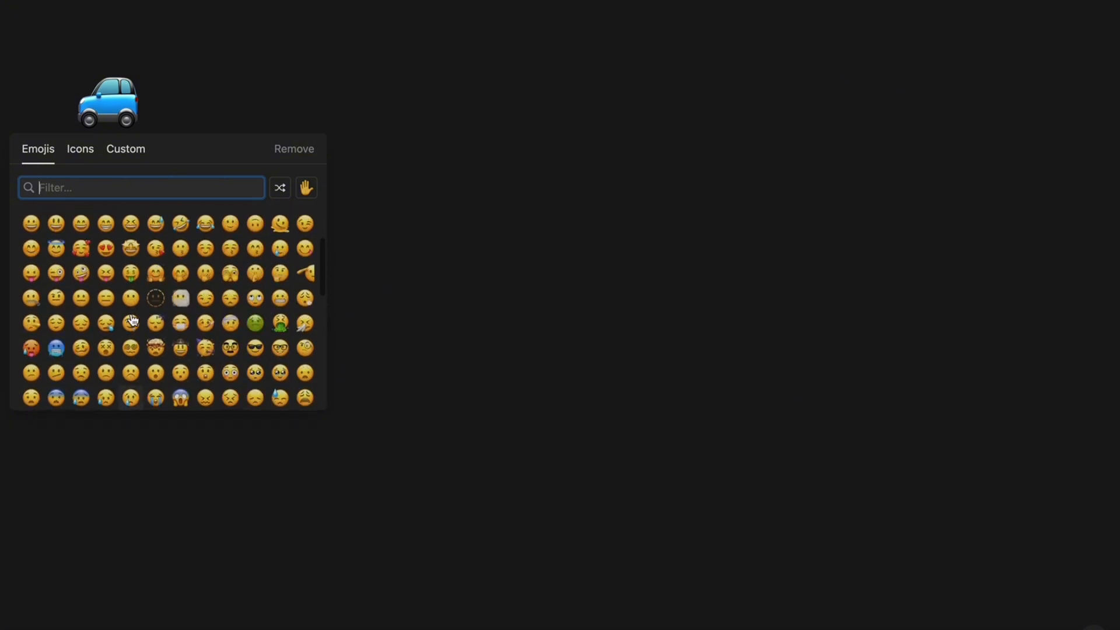
click(85, 152)
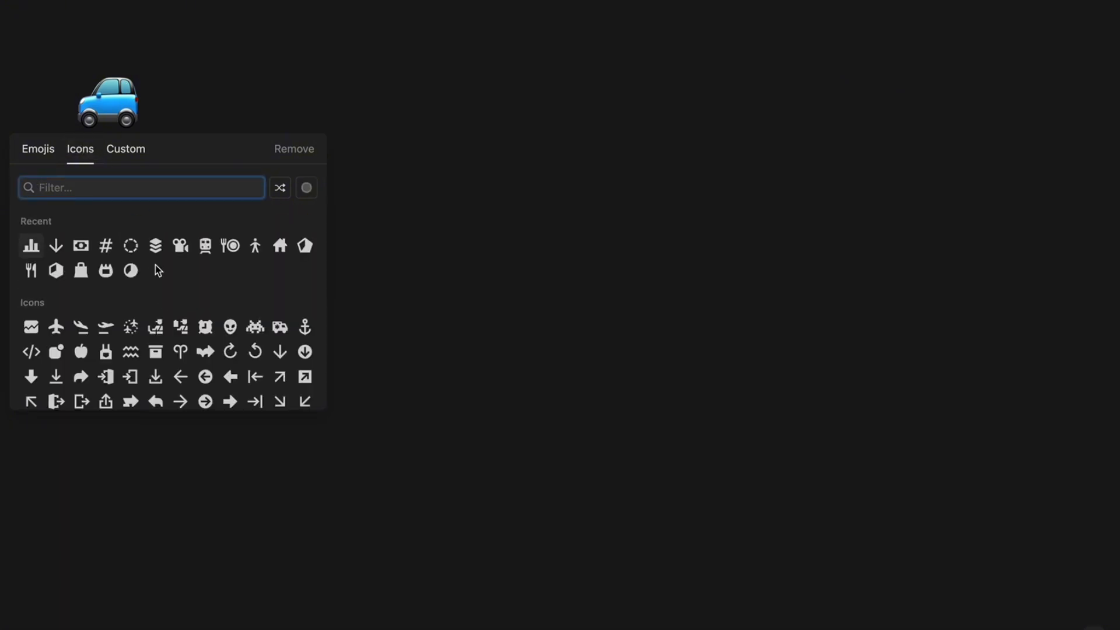
scroll(158, 270, down, 5)
click(124, 152)
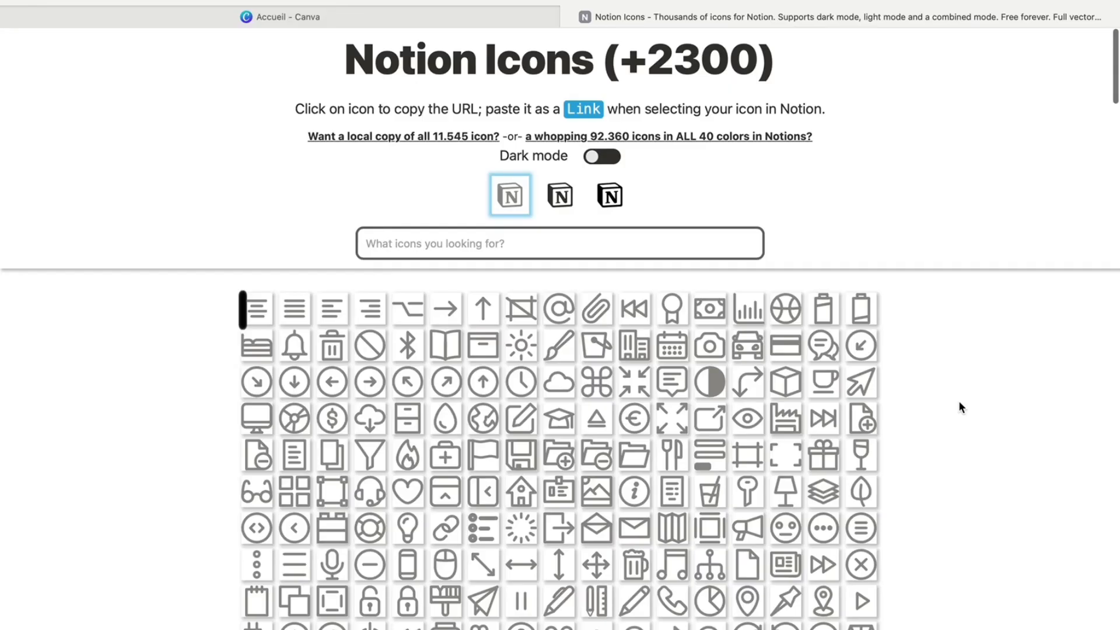
- Browse the Notion Icons website and copy the link of the circular record icon
scroll(960, 403, down, 3)
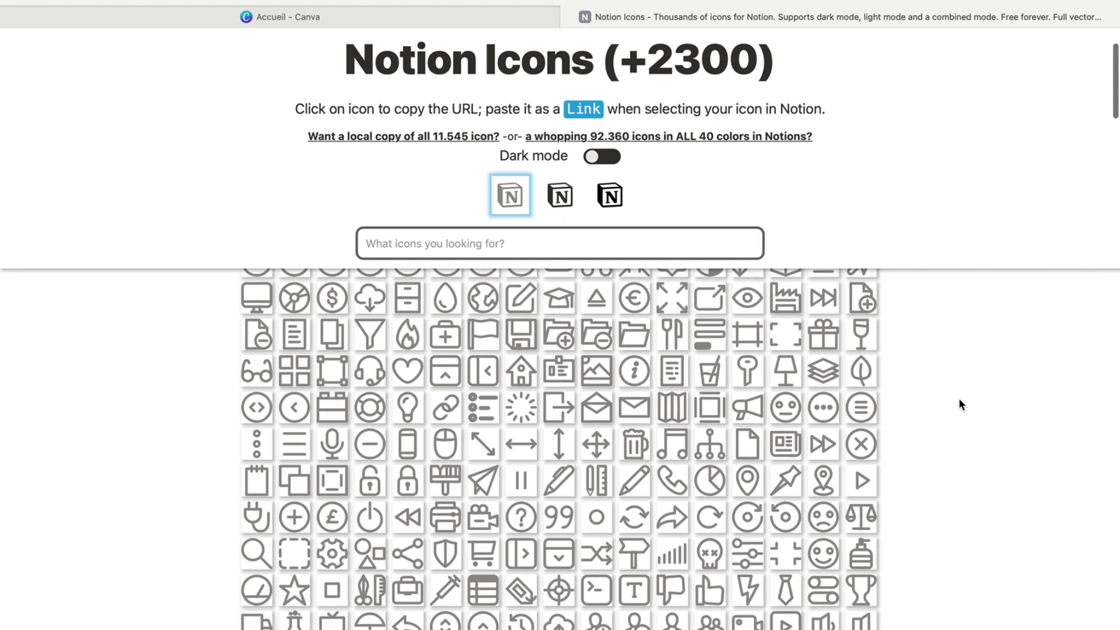
scroll(960, 400, down, 3)
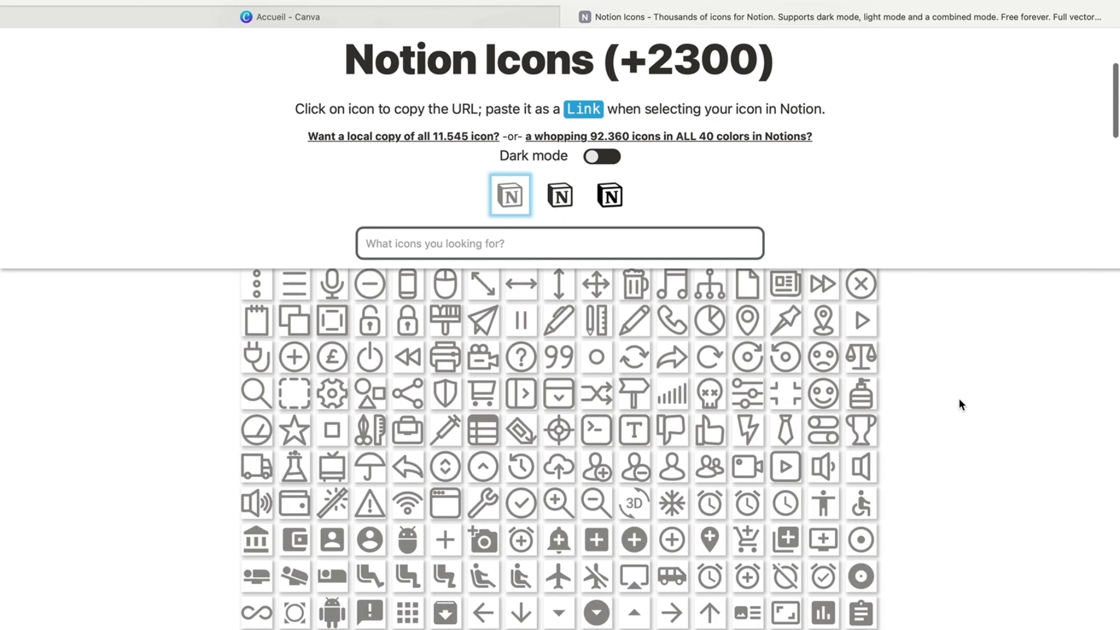
click(597, 358)
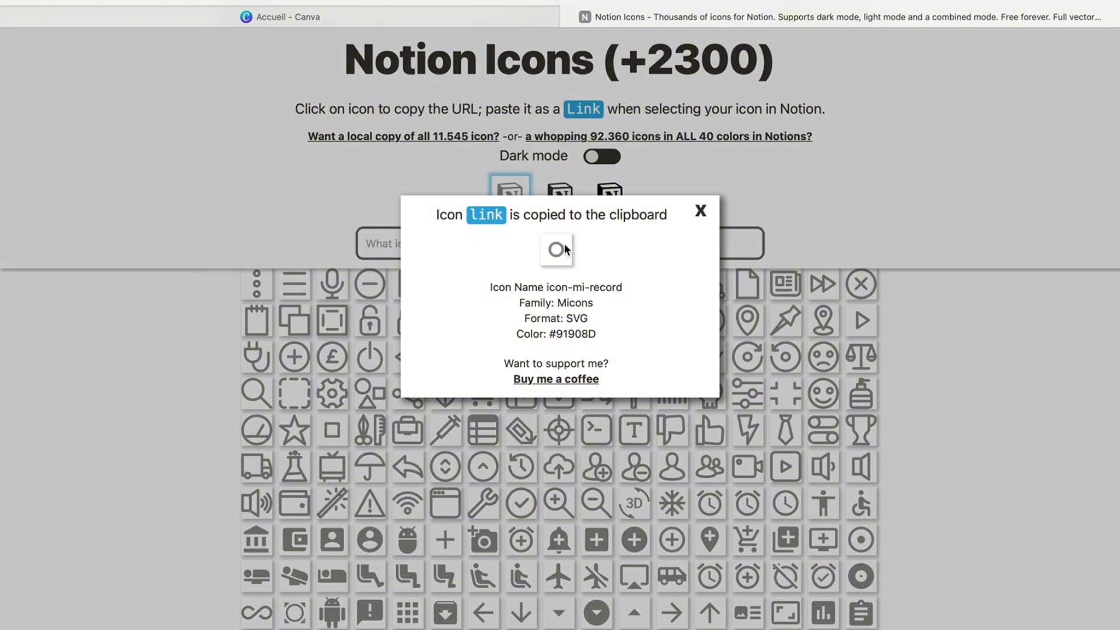
click(700, 213)
- Switch back to Notion and set the copied link as the page's custom icon
mouse_move(69, 3)
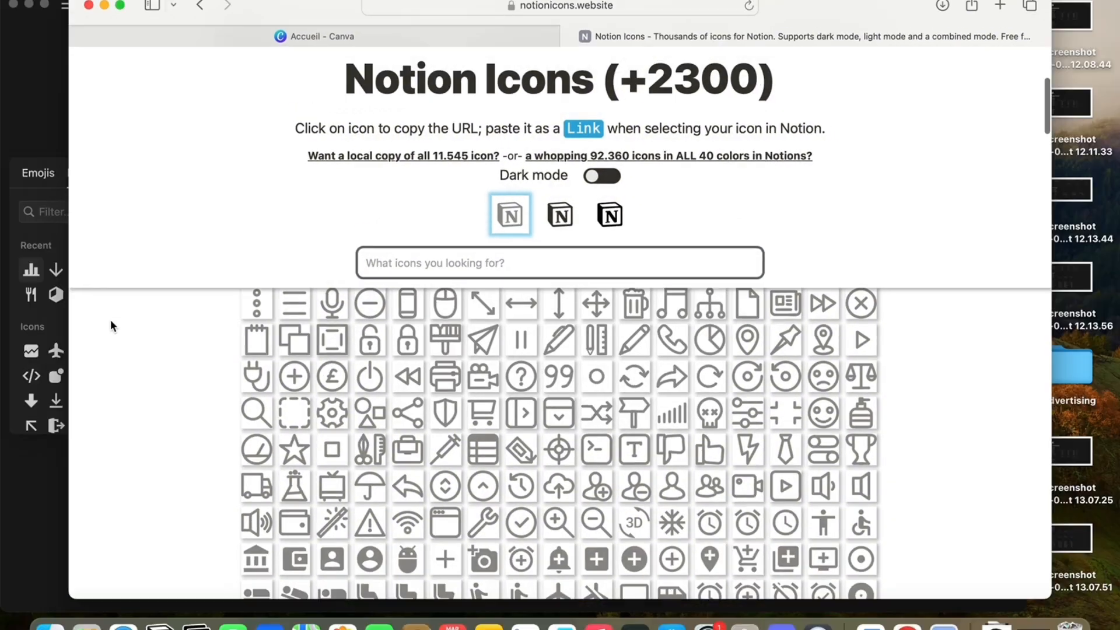
click(34, 478)
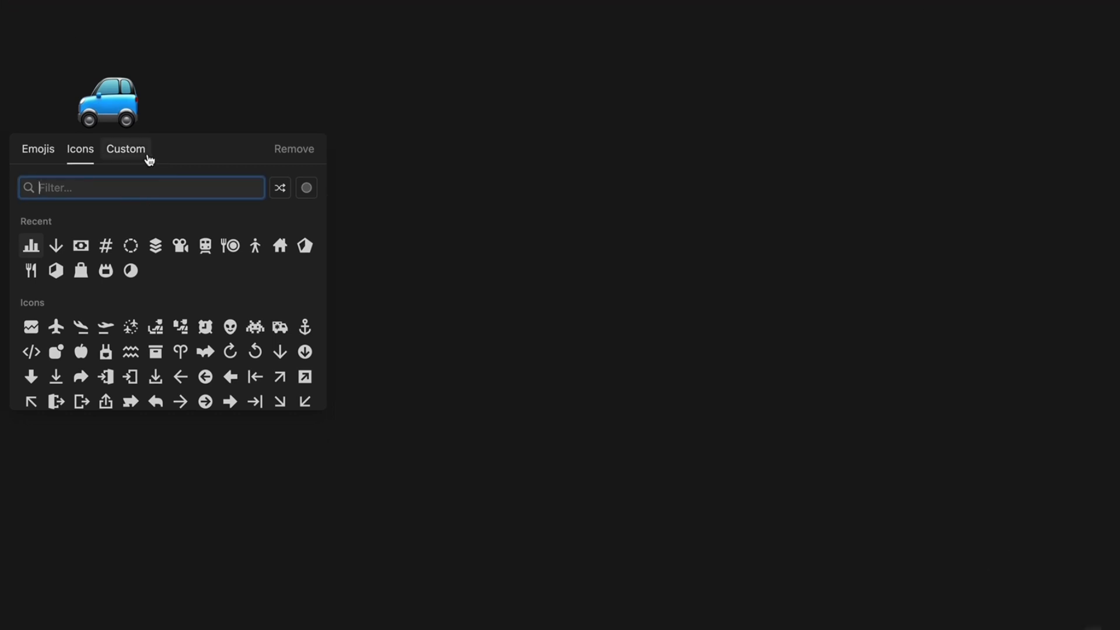
click(139, 153)
key(ctrl+v)
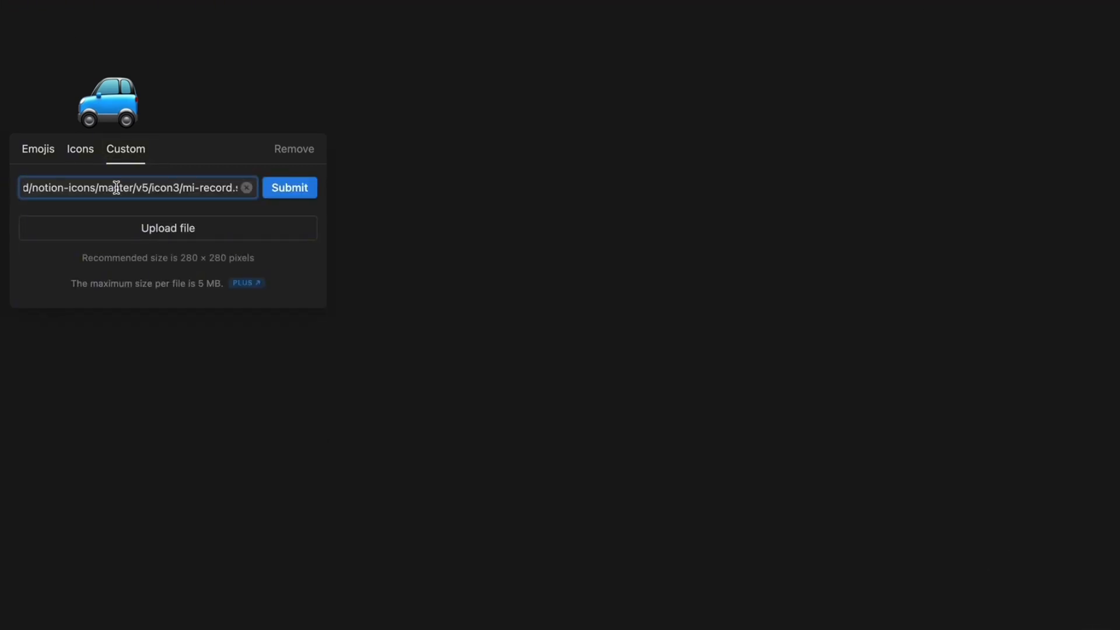
click(283, 187)
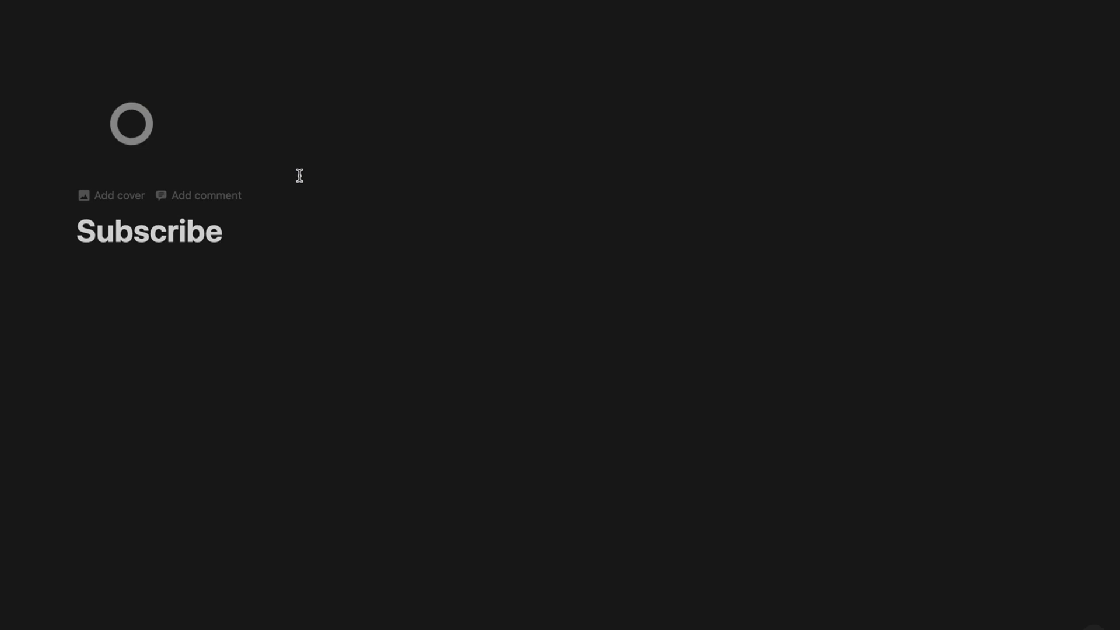
- Replace the page's icon with the recently used hexagon from Notion's built-in icons
click(134, 143)
click(80, 200)
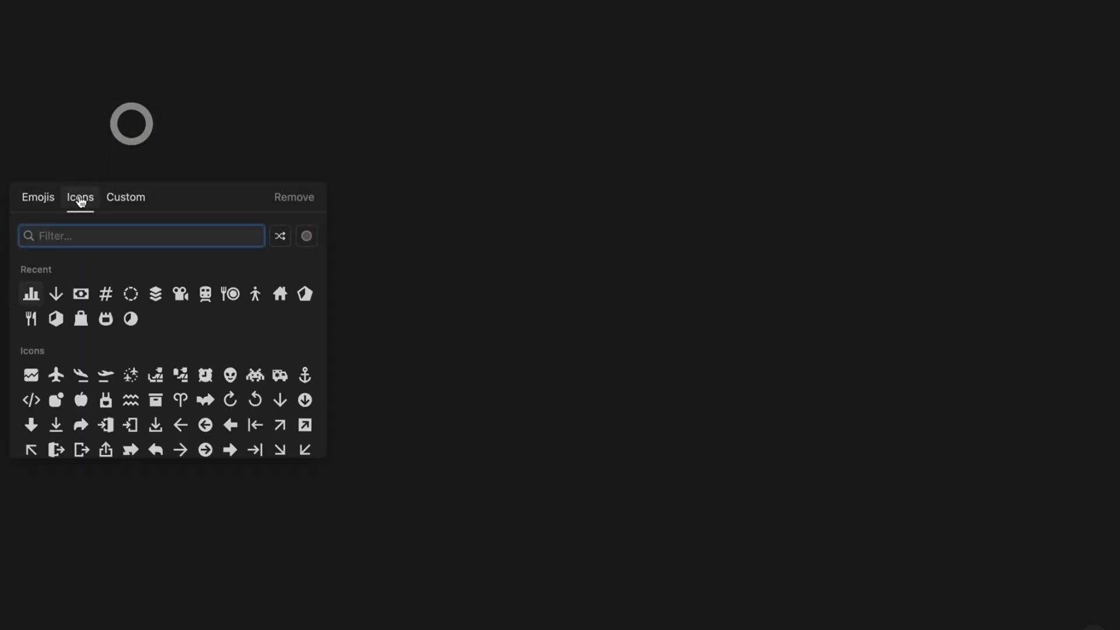
click(55, 318)
click(24, 346)
click(265, 242)
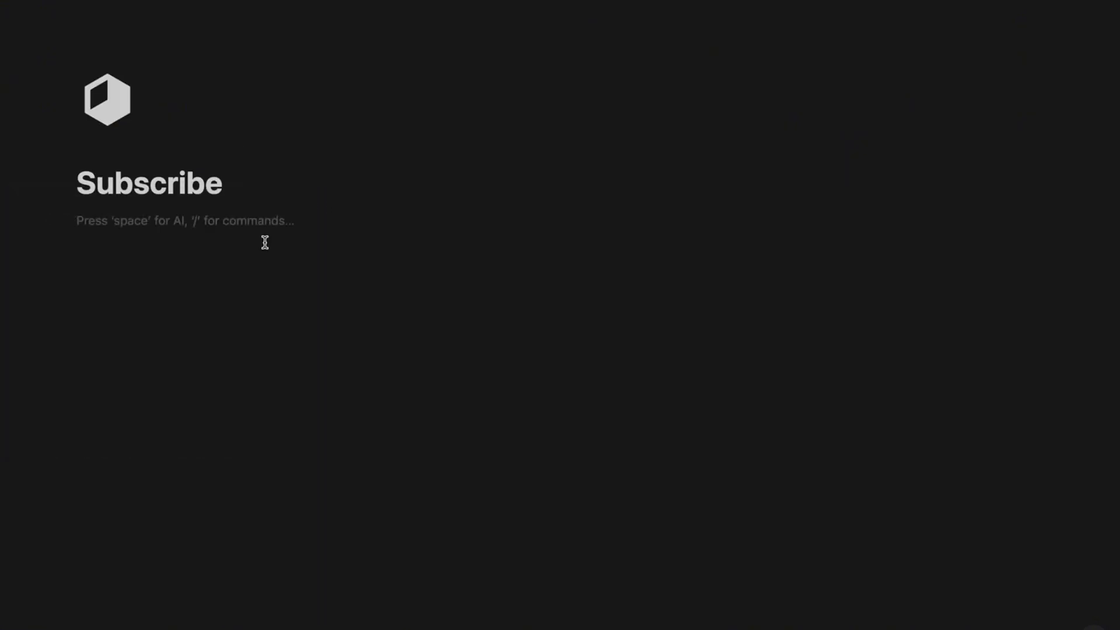
- Set the icon colour for the Subscribe page's hexagon to light gray
click(108, 99)
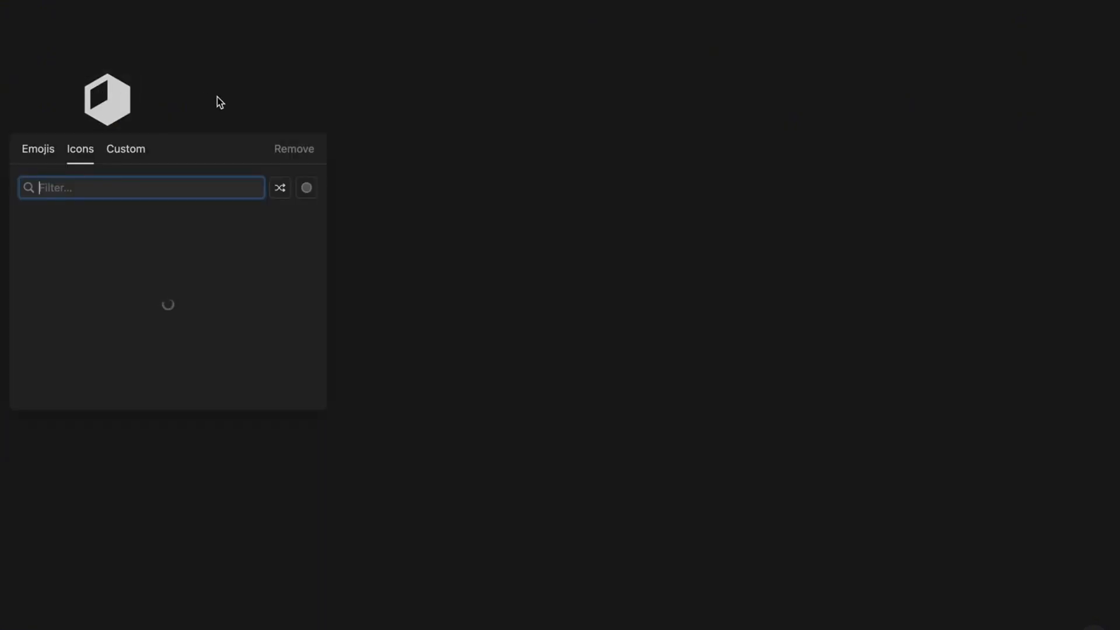
click(307, 191)
click(307, 191)
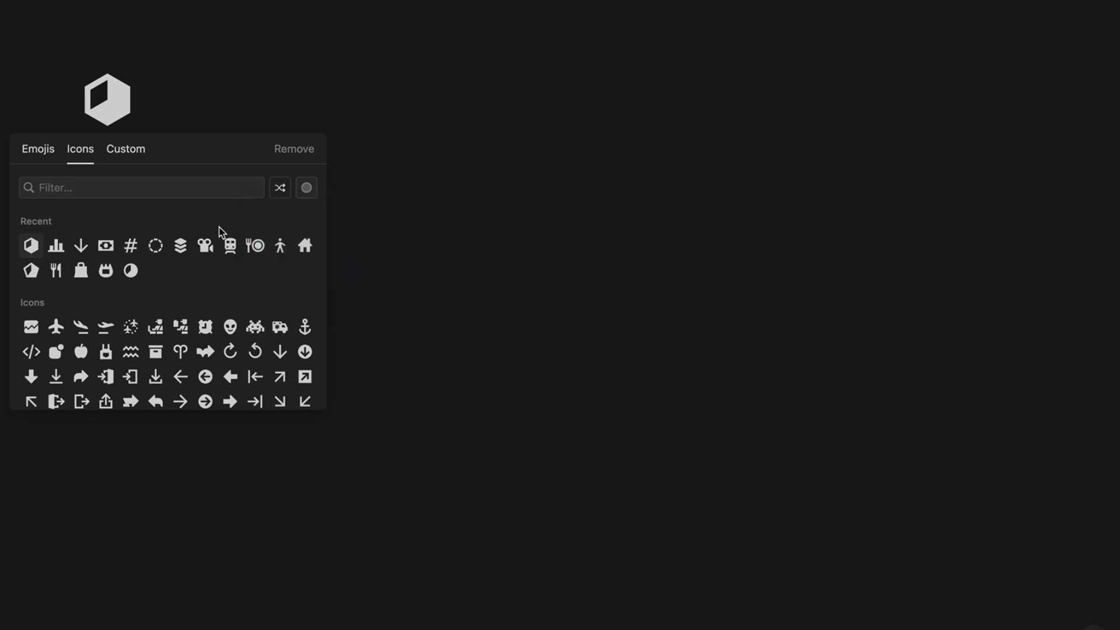
click(305, 196)
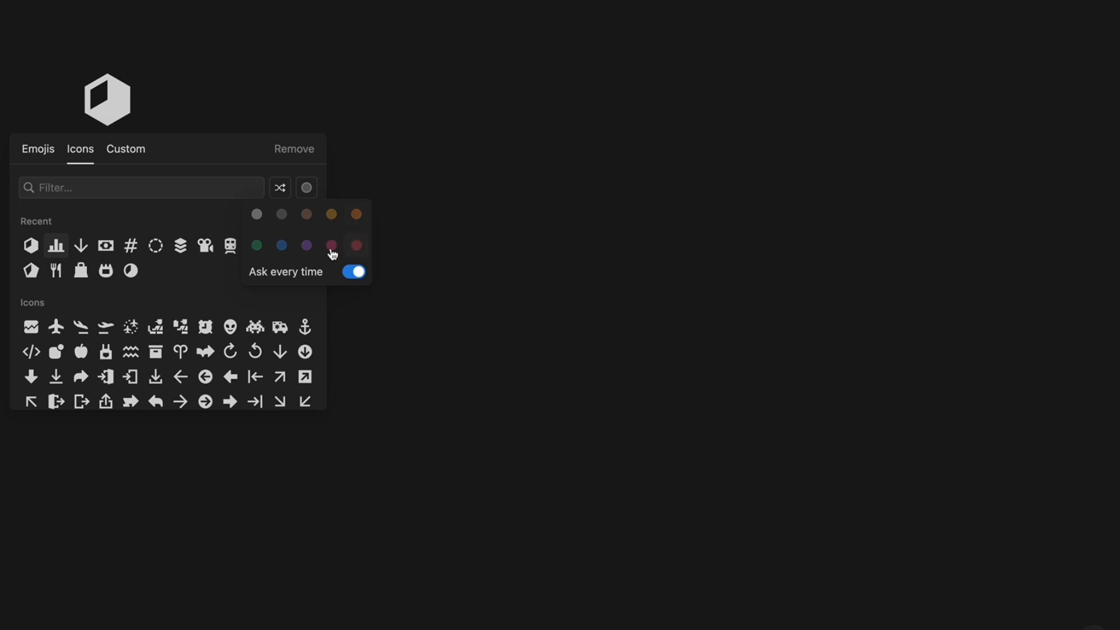
click(257, 215)
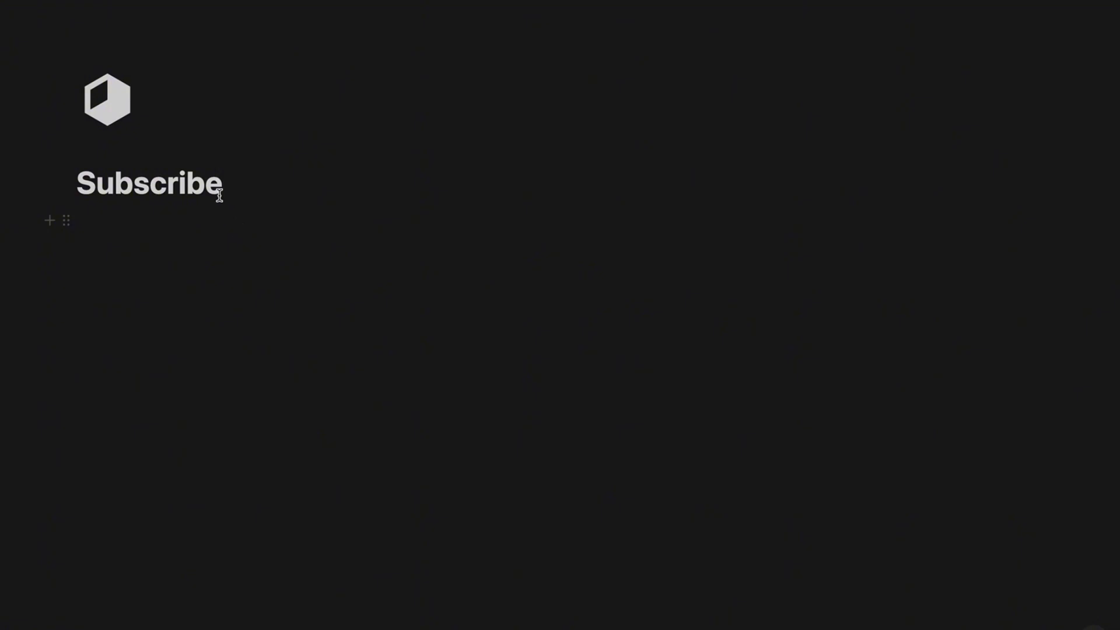
- Add a cover to the Subscribe page and look through the upload, link and Unsplash cover sources
click(111, 145)
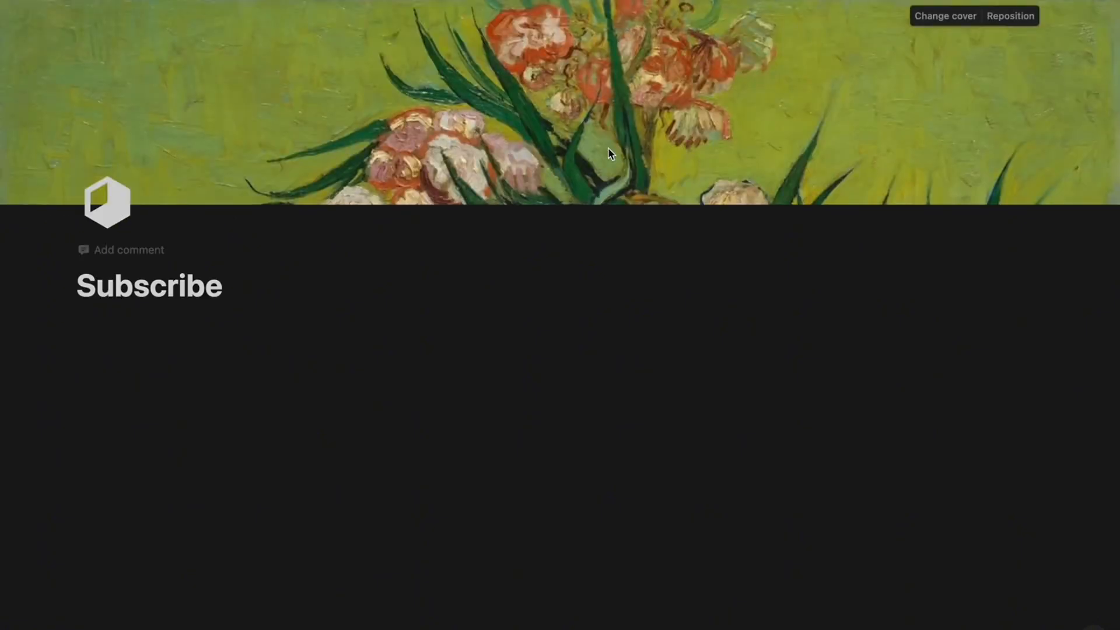
click(948, 15)
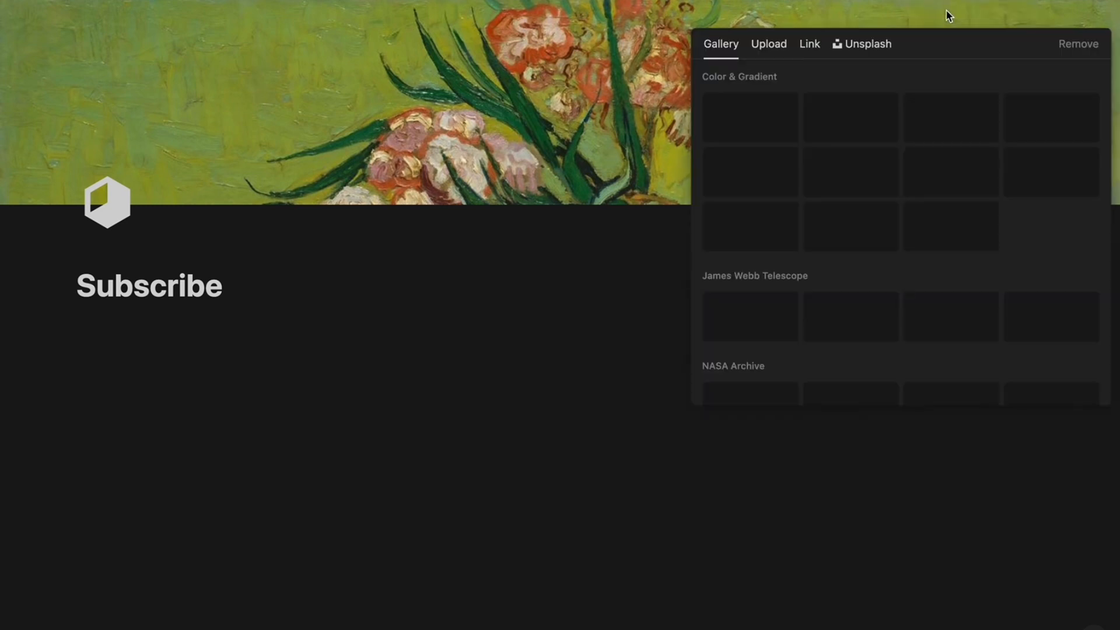
click(775, 46)
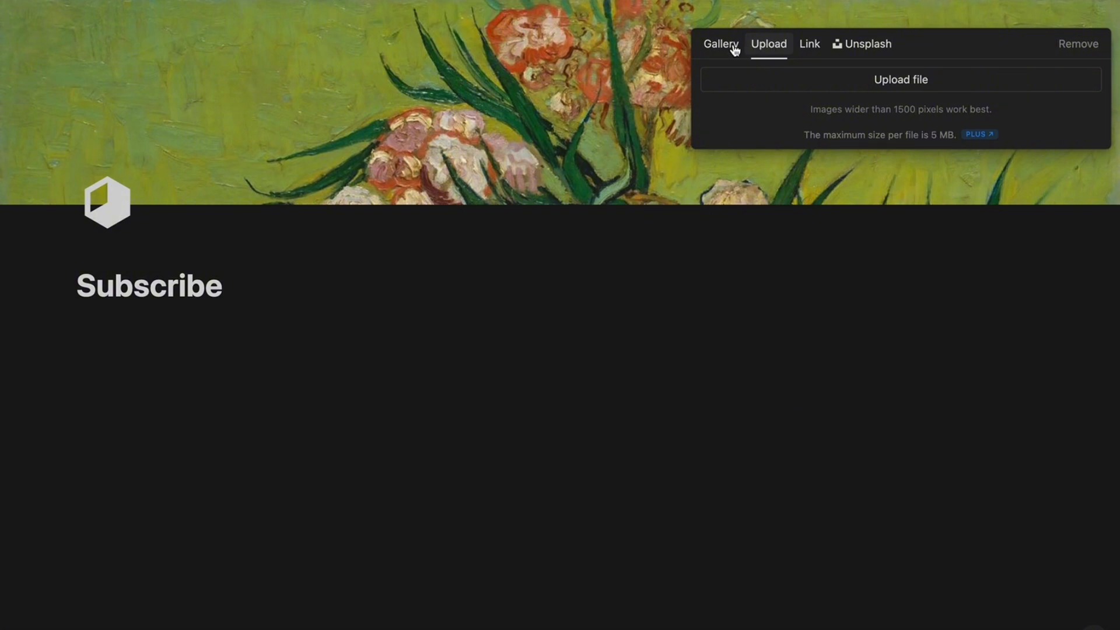
click(811, 45)
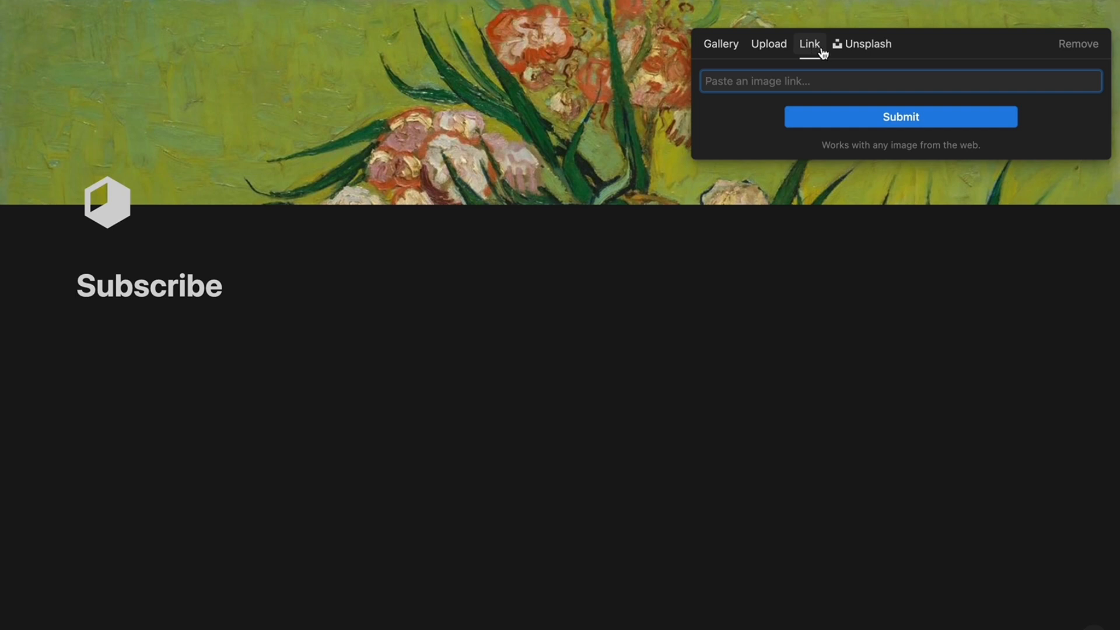
click(855, 49)
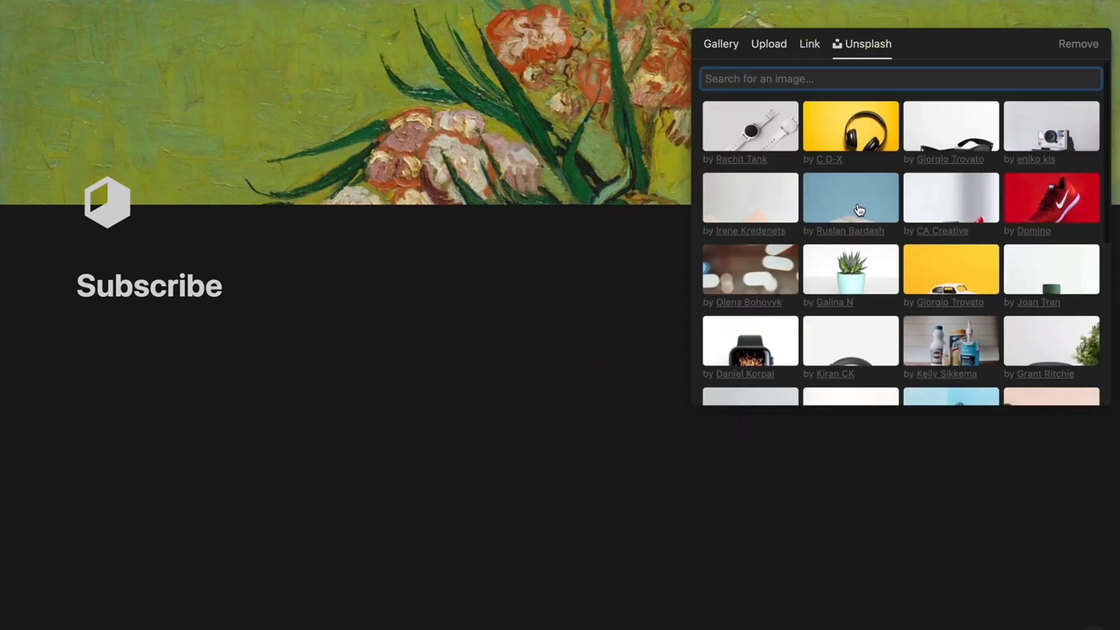
scroll(860, 210, down, 5)
scroll(861, 210, up, 5)
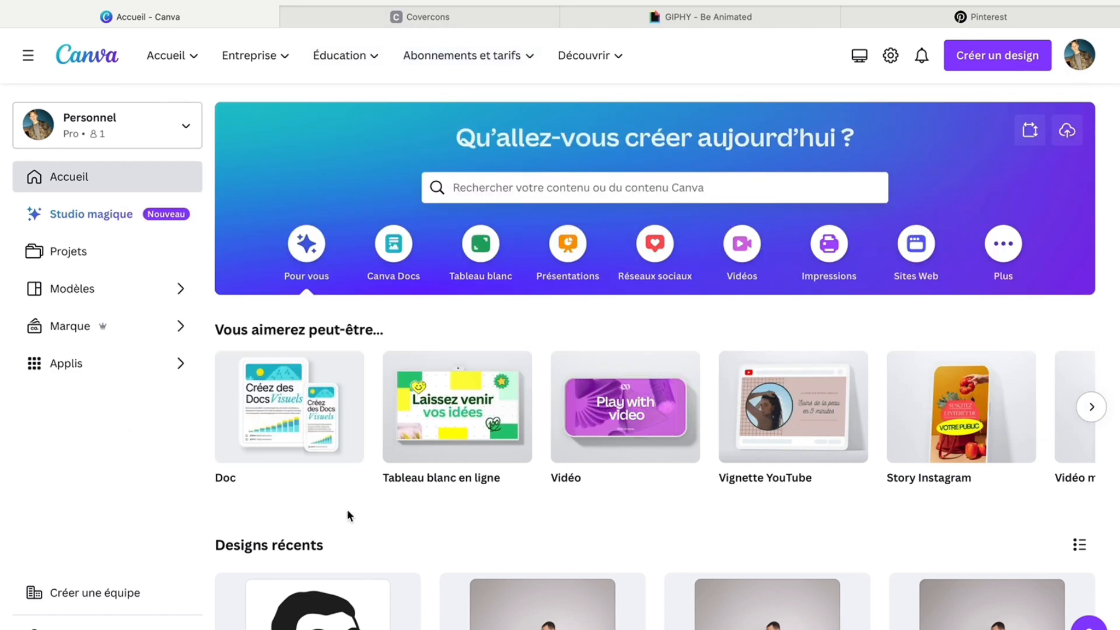
- In Covercons, find a trophy icon with the search "trop", set the background to orange #D9730D and download the cover as PNG
text(trop)
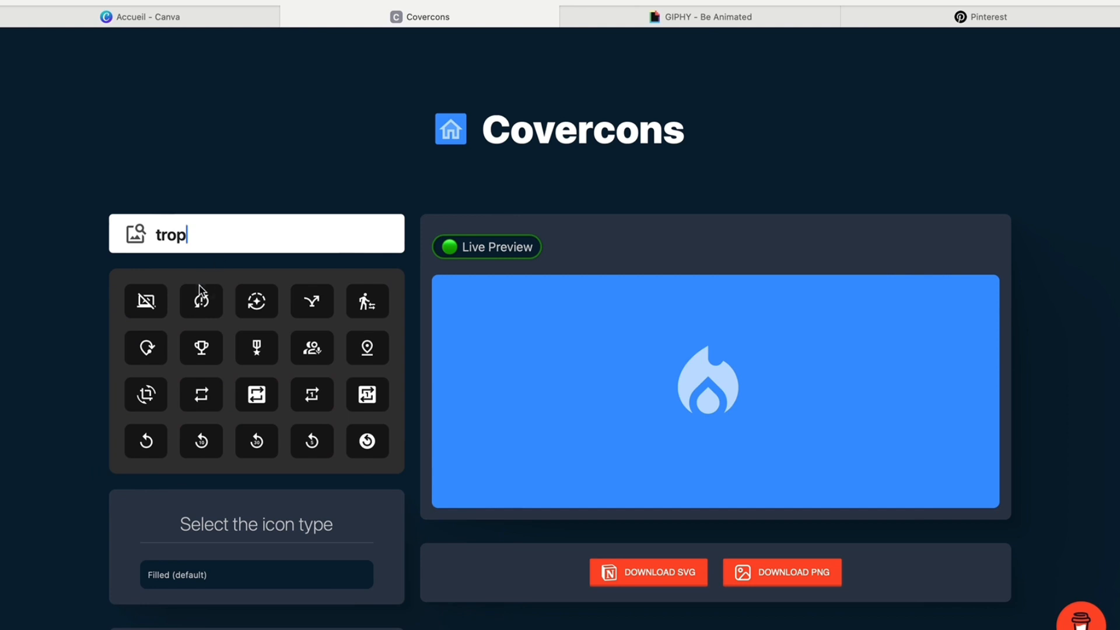
click(200, 349)
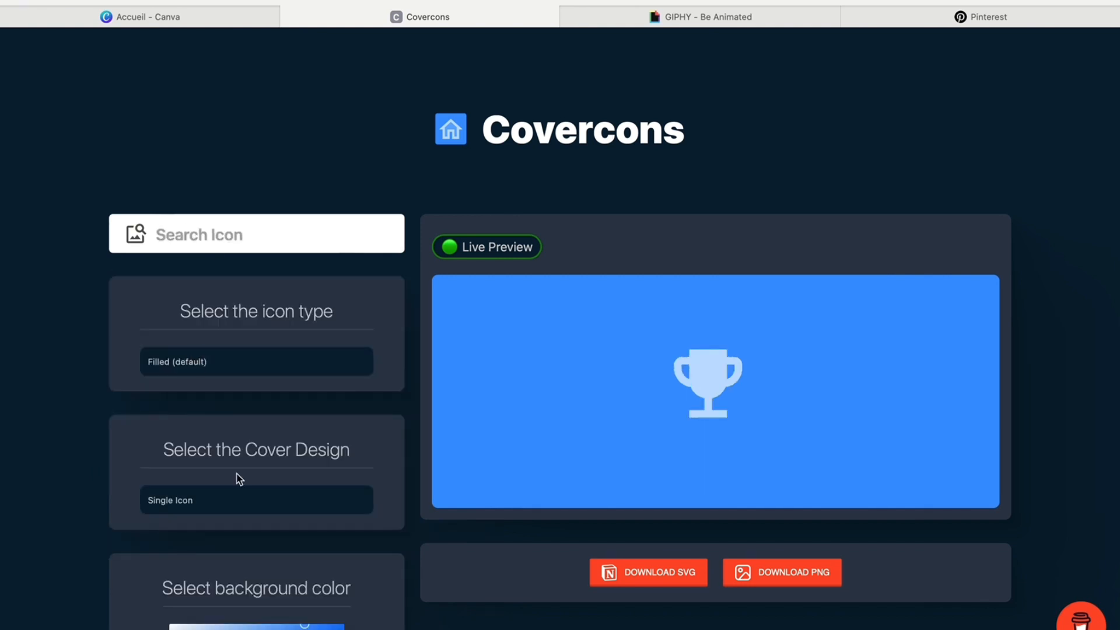
scroll(239, 479, down, 6)
click(240, 511)
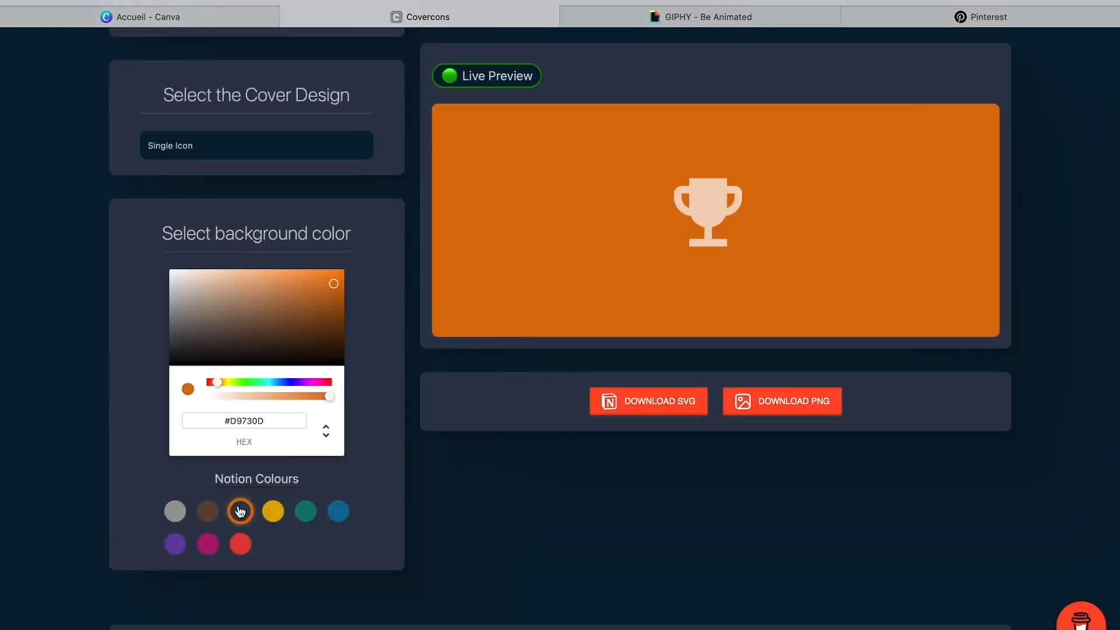
scroll(483, 463, up, 6)
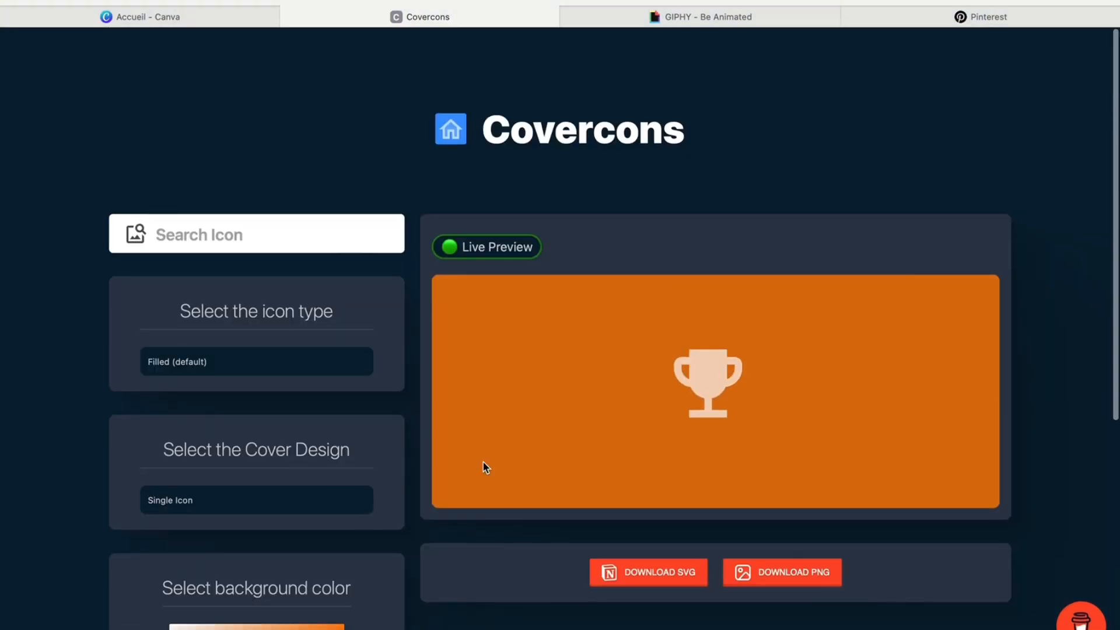
click(757, 584)
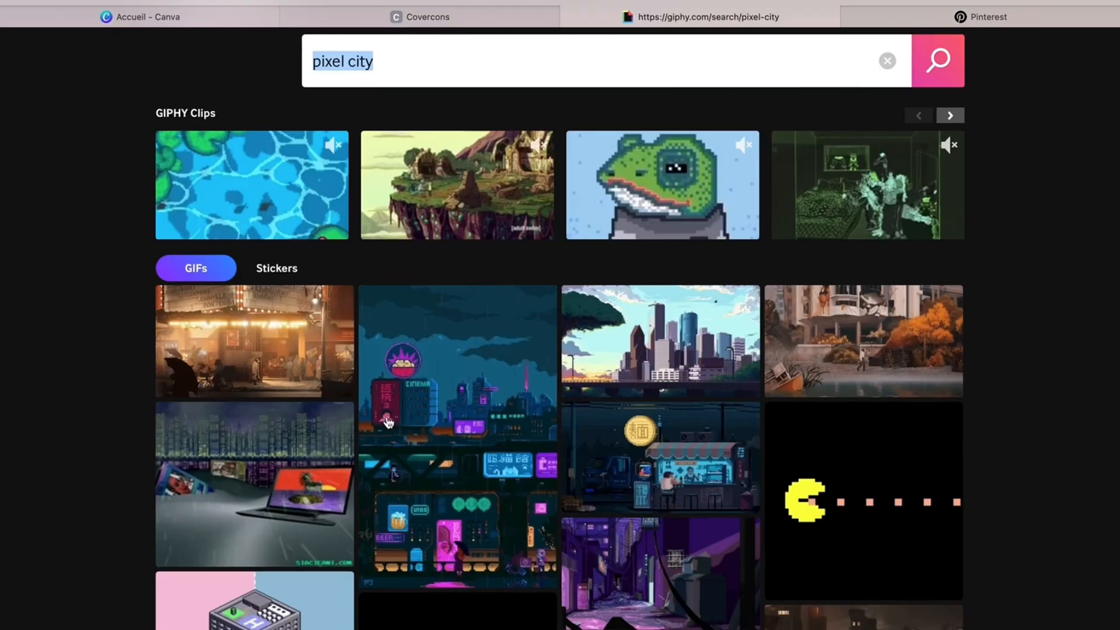
- Browse the GIPHY results for "pixel city" for animated cover ideas
scroll(388, 422, down, 5)
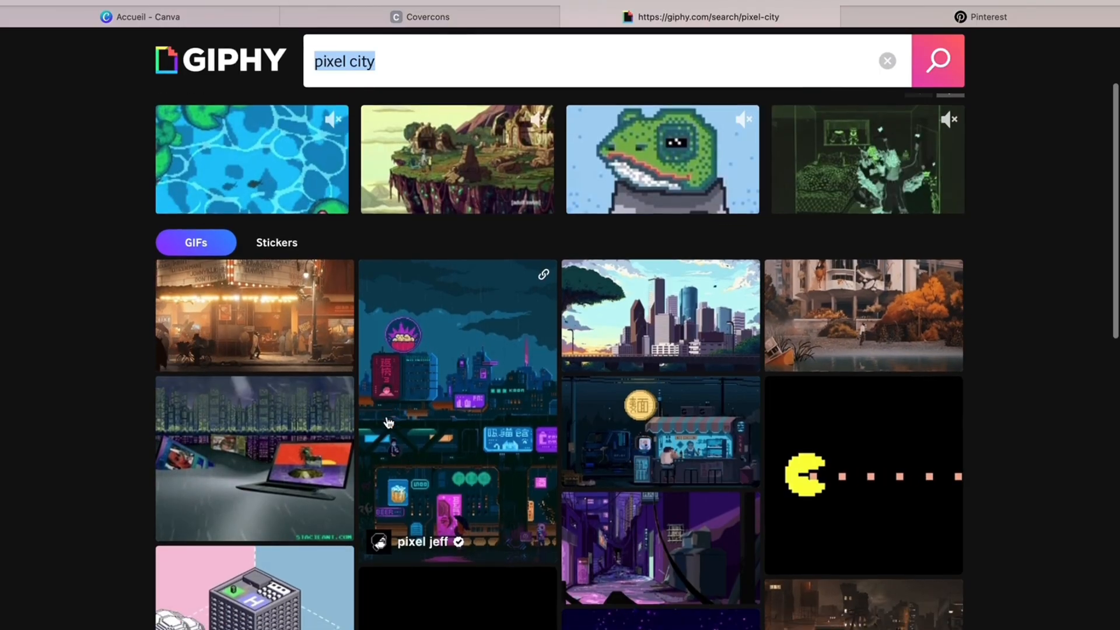
scroll(388, 422, down, 2)
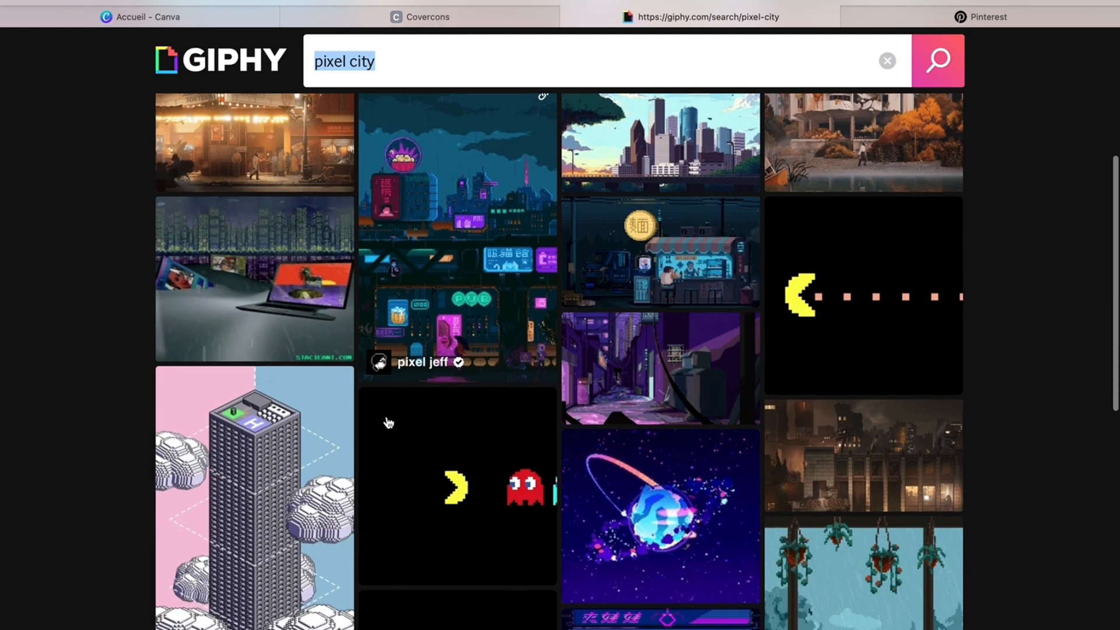
scroll(388, 422, down, 10)
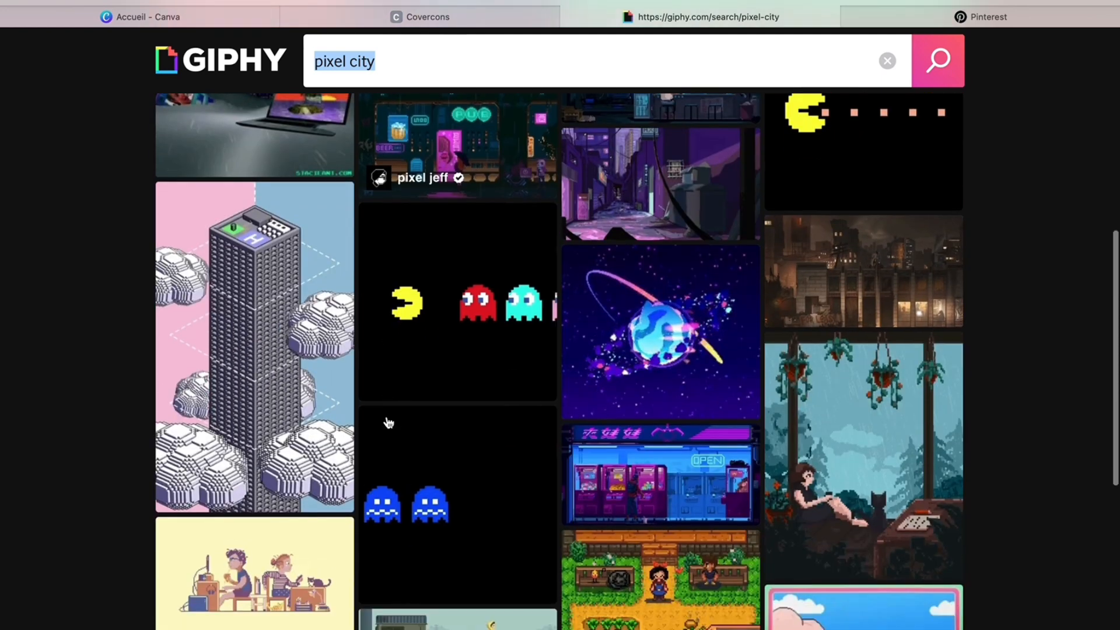
scroll(388, 422, down, 7)
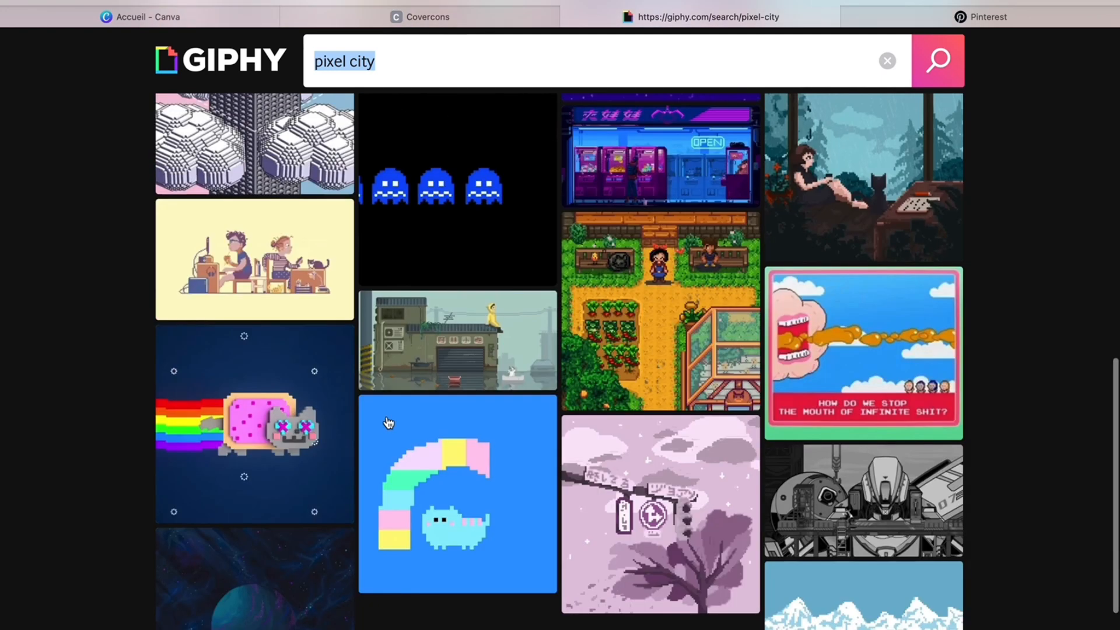
scroll(388, 422, down, 1)
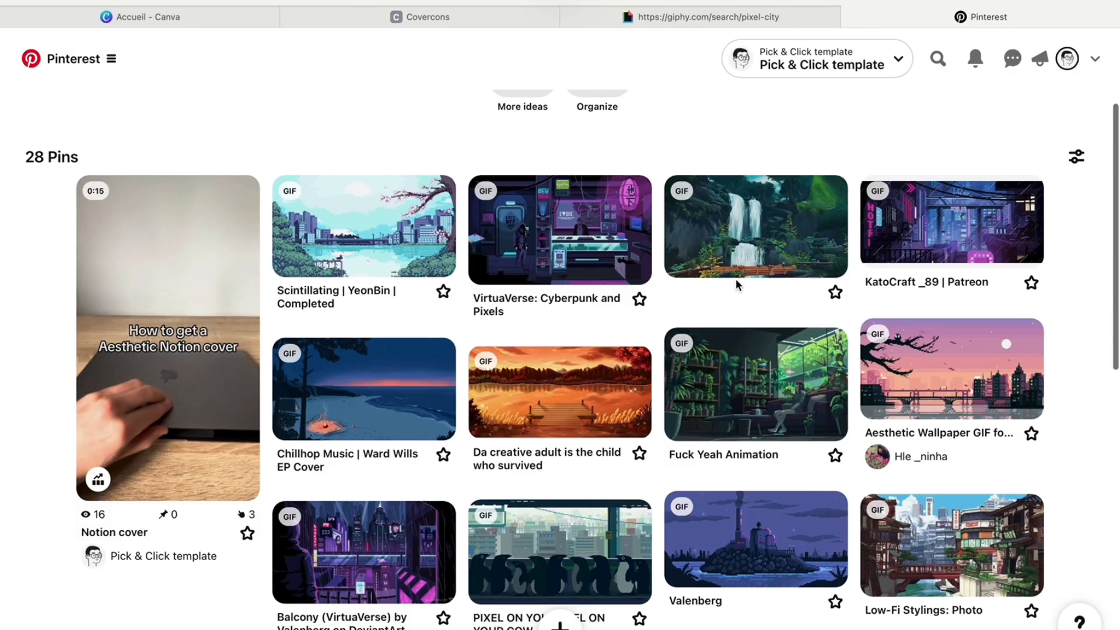
- Browse the Pinterest cover pins, open the source page of the plant-filled room GIF and copy its image address
scroll(737, 279, down, 2)
scroll(737, 279, down, 2)
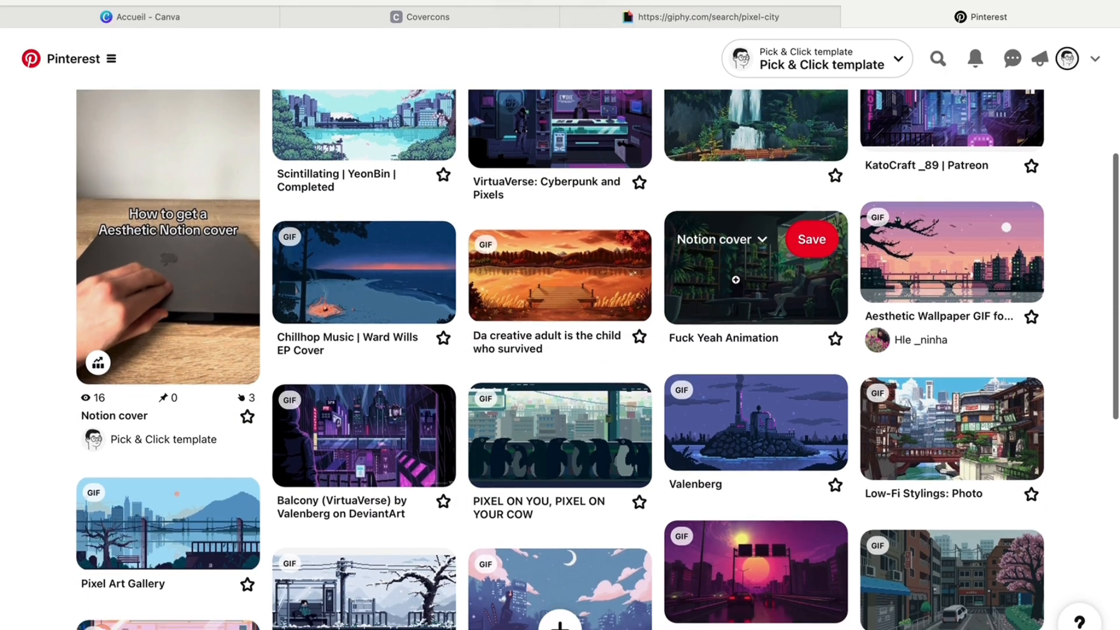
scroll(656, 357, down, 8)
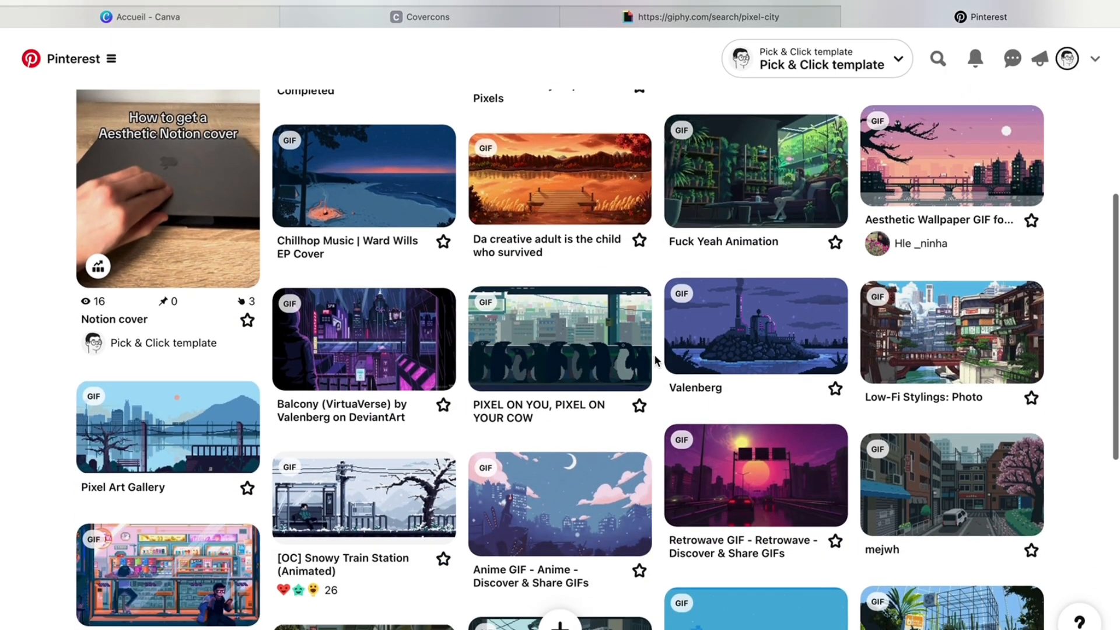
scroll(655, 360, down, 2)
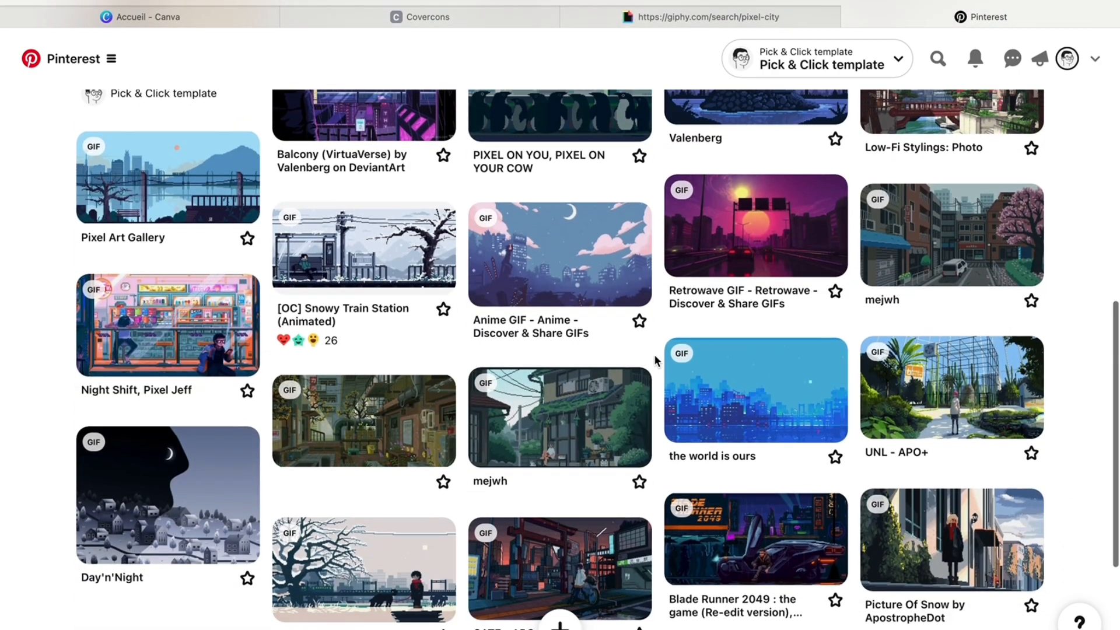
scroll(655, 360, up, 5)
scroll(656, 362, up, 3)
click(712, 253)
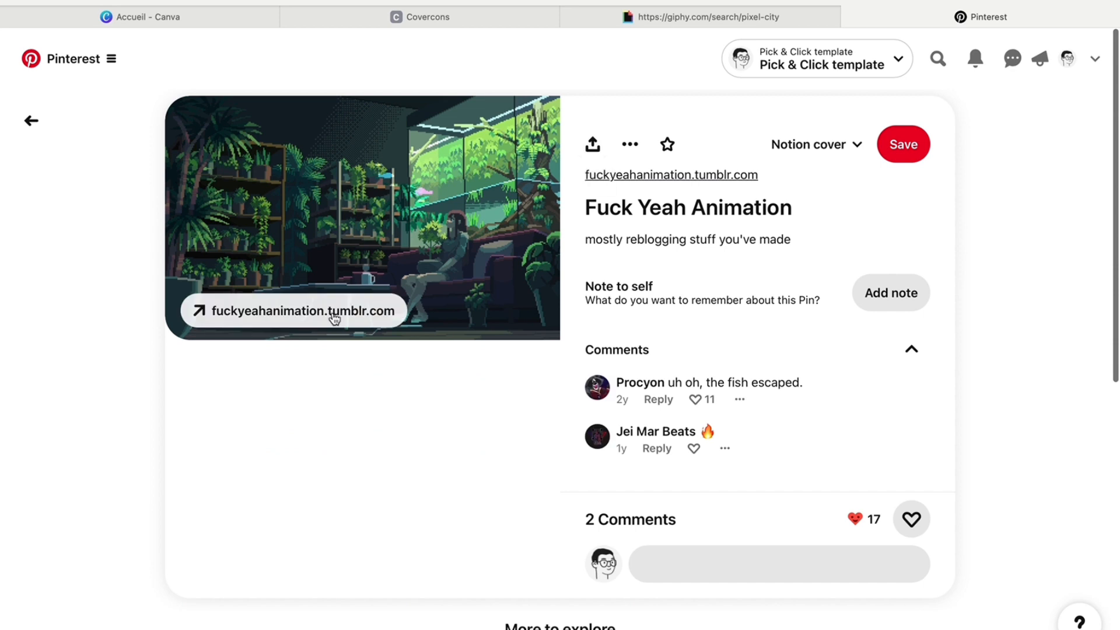
click(331, 311)
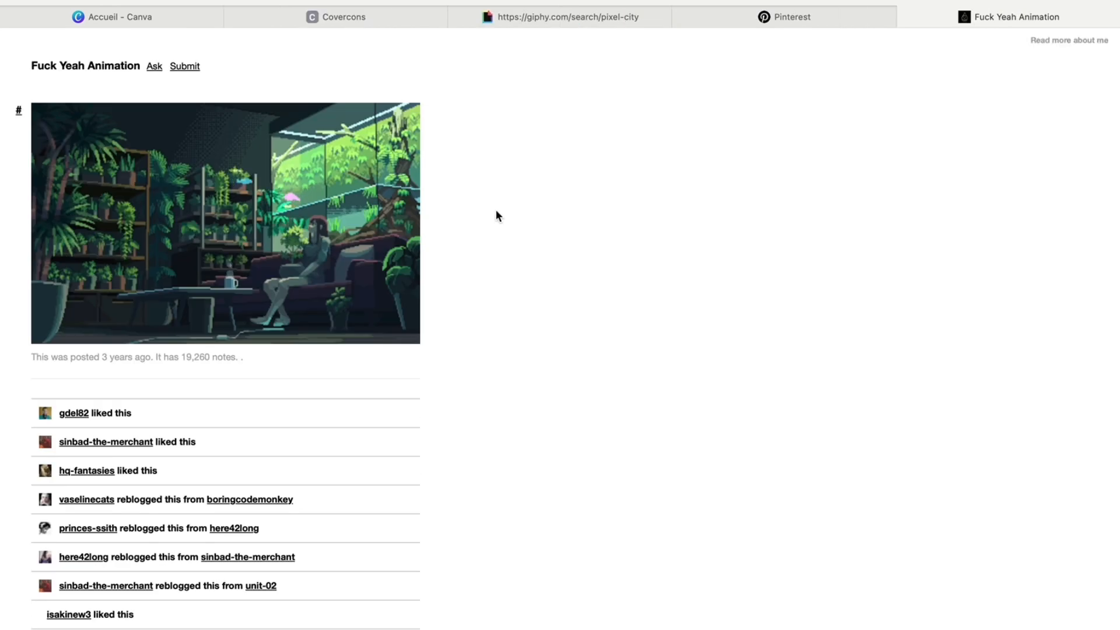
right_click(241, 237)
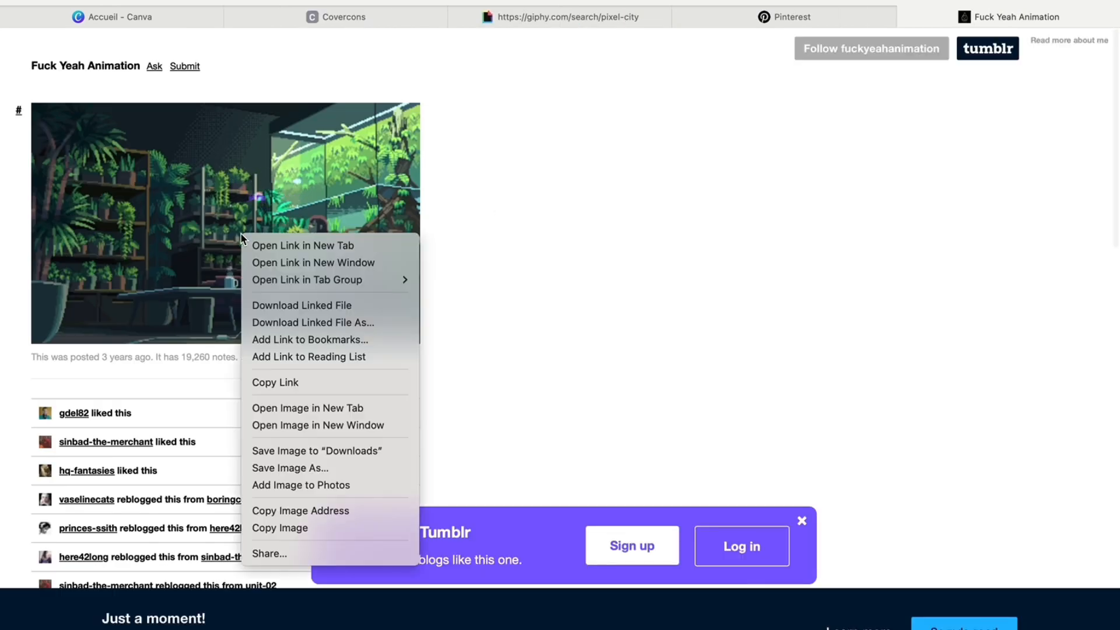
click(286, 511)
- Switch back to Notion and set the copied image link as the Subscribe page's cover
click(50, 7)
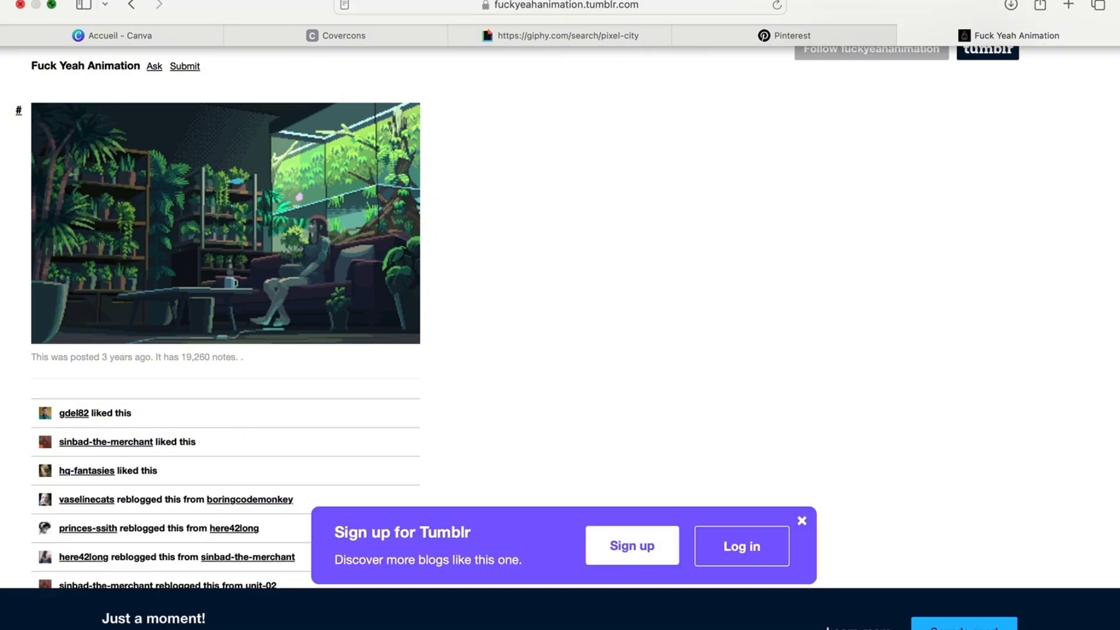
click(160, 627)
click(45, 5)
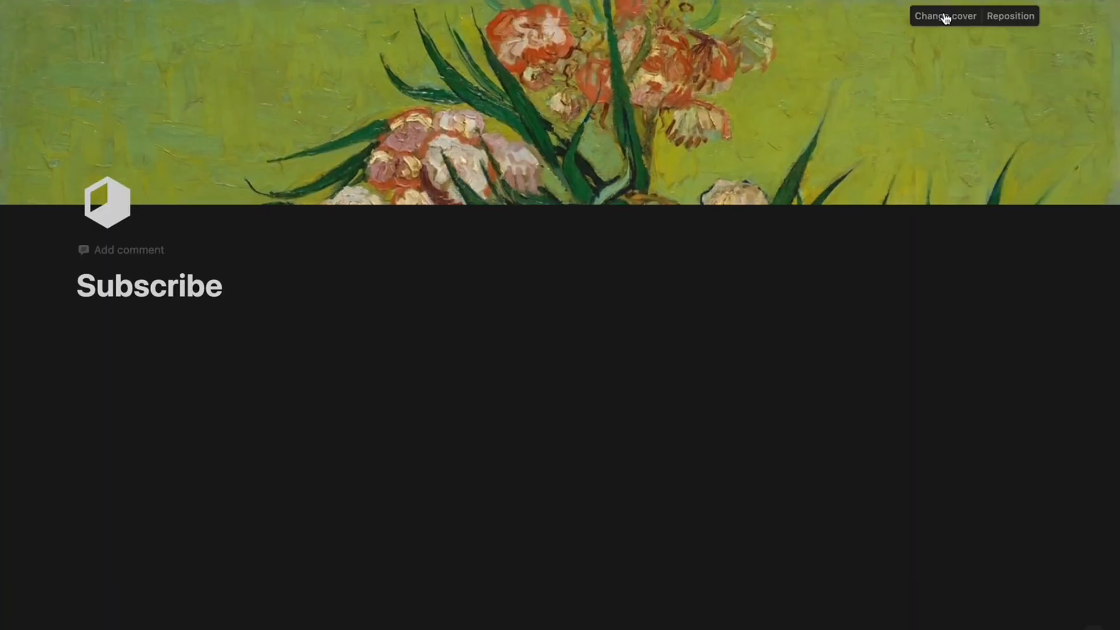
click(944, 15)
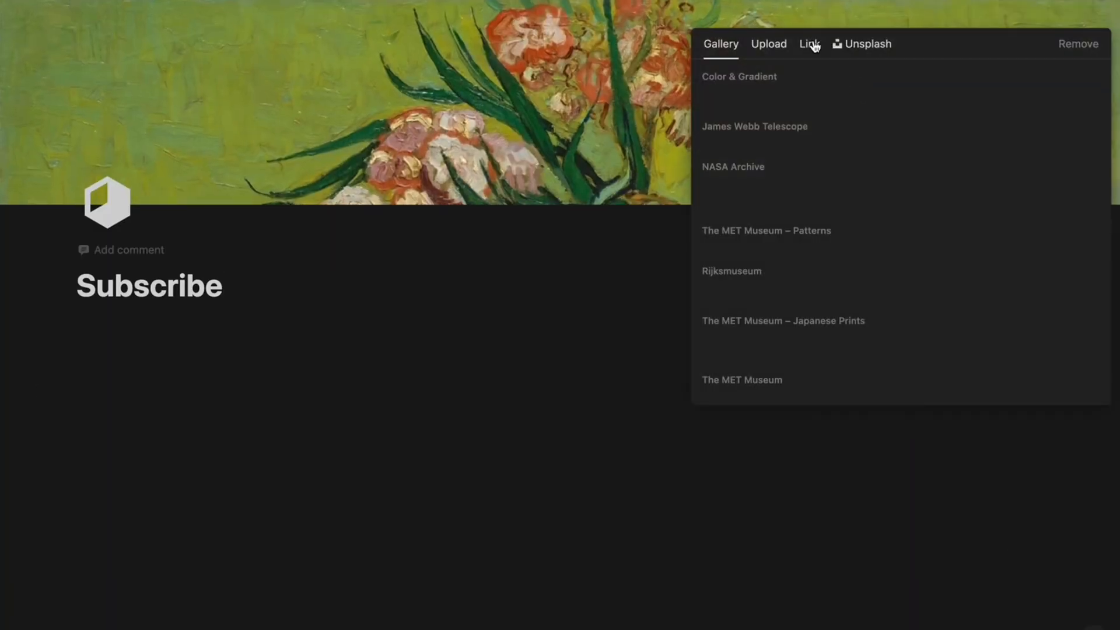
click(810, 44)
click(818, 84)
key(ctrl+v)
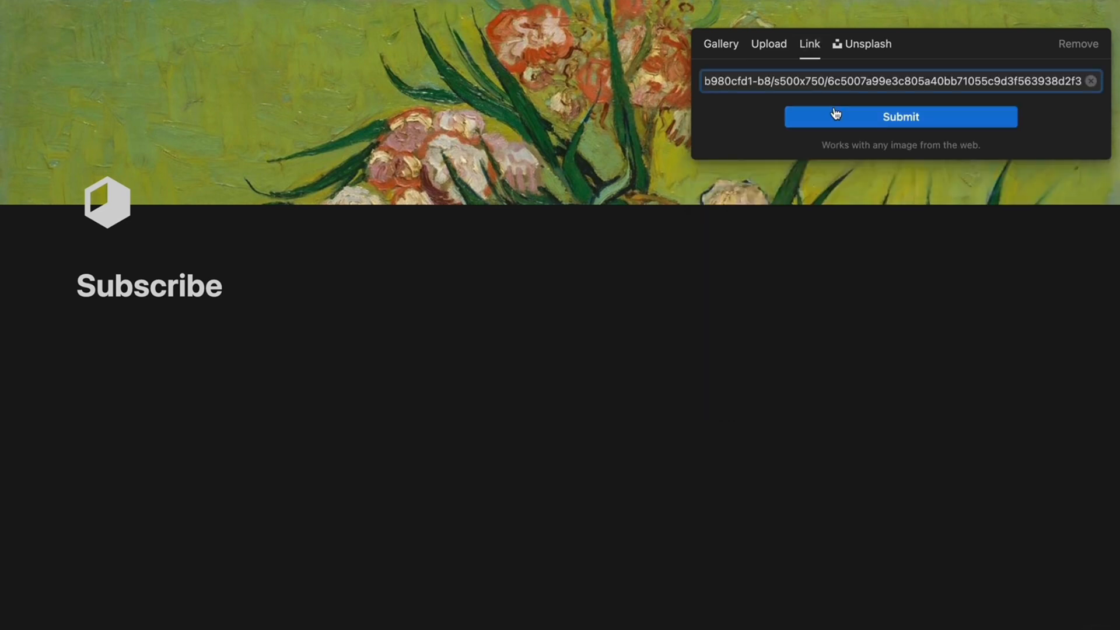
click(830, 115)
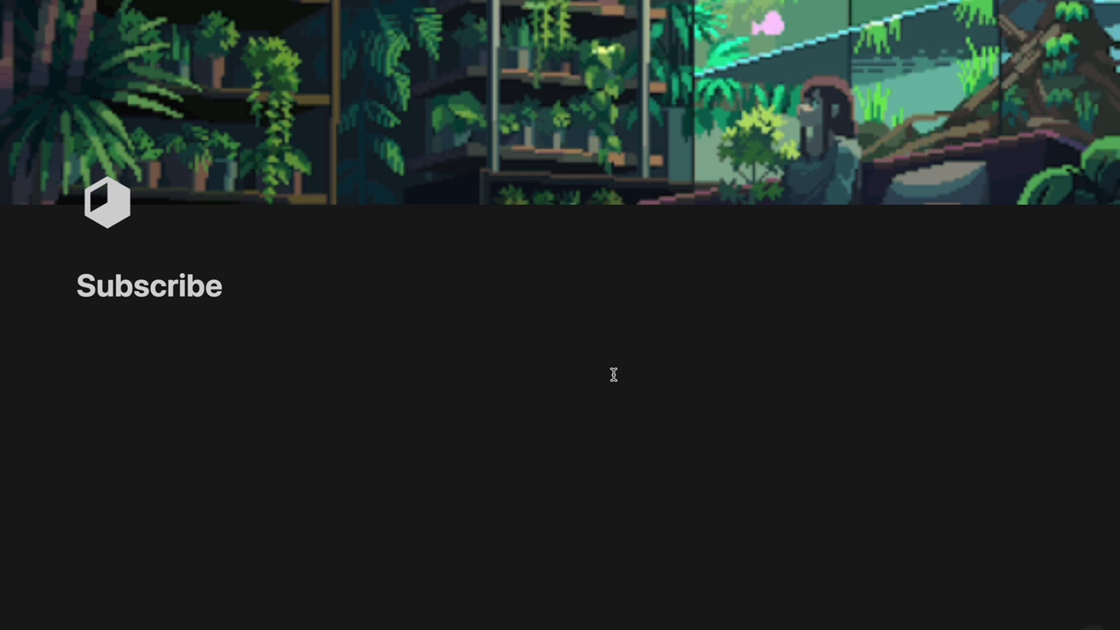
- Turn on asking for the icon colour every time and reapply the hexagon icon in green
click(113, 226)
click(307, 290)
click(353, 372)
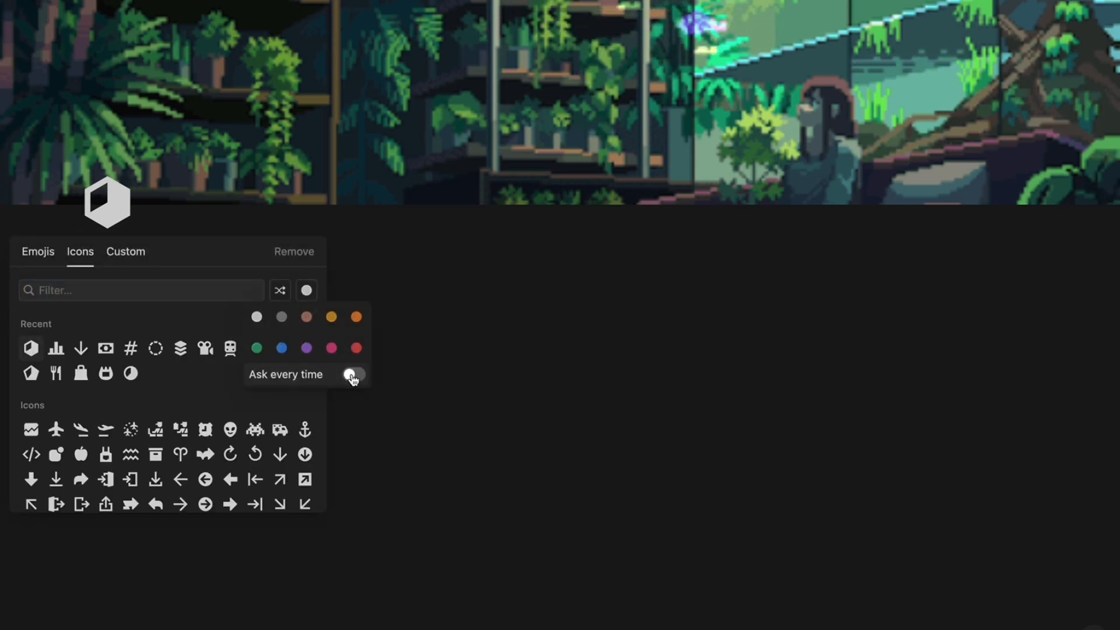
click(31, 349)
click(31, 400)
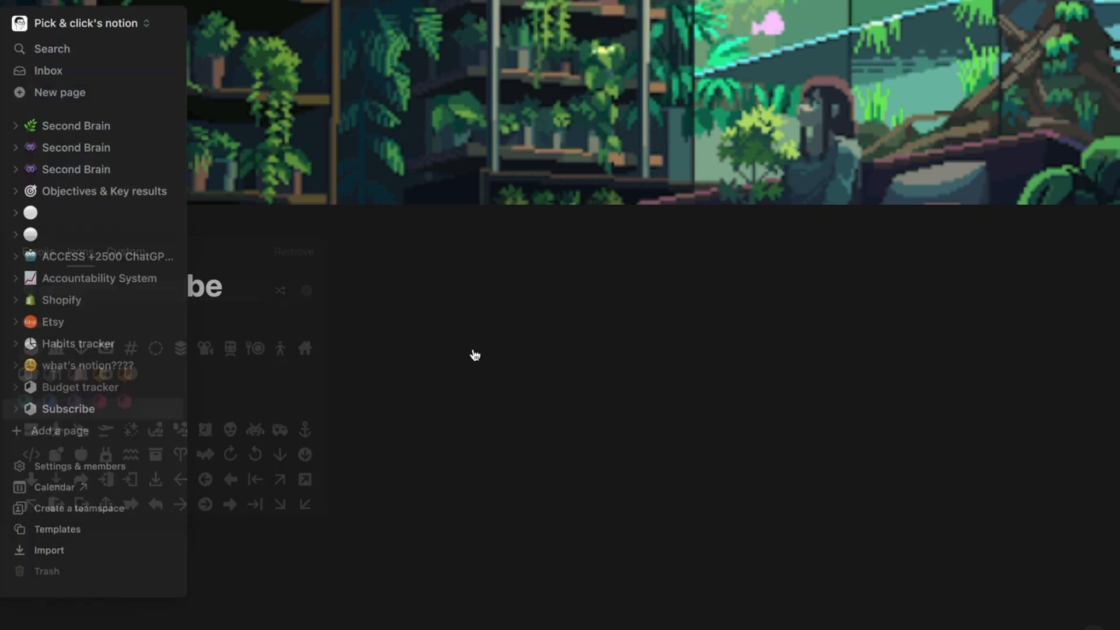
click(373, 324)
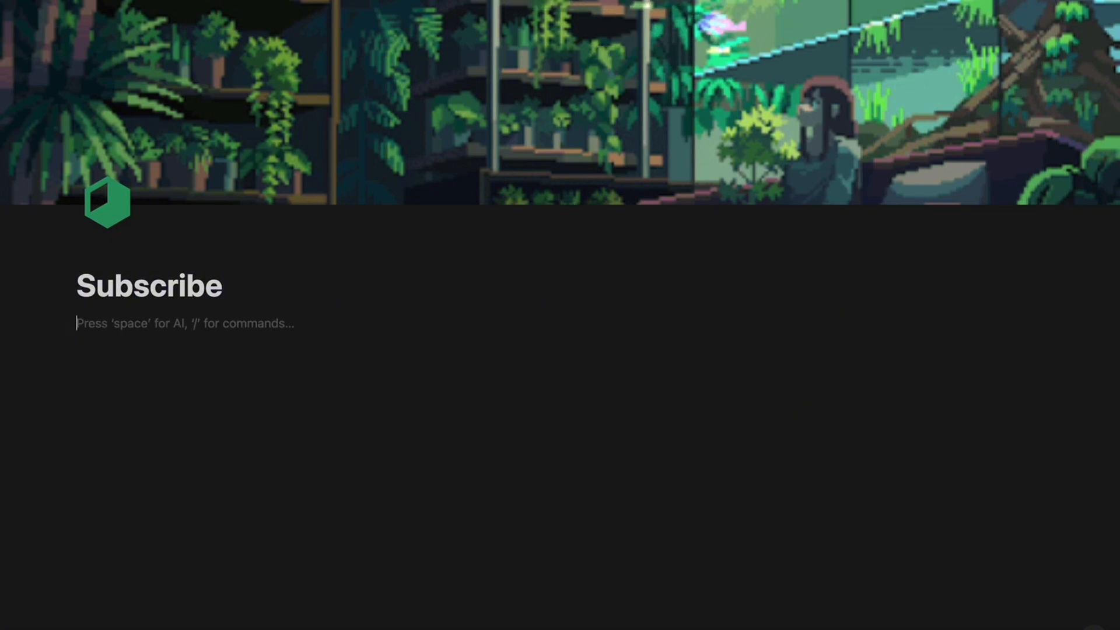
mouse_move(80, 362)
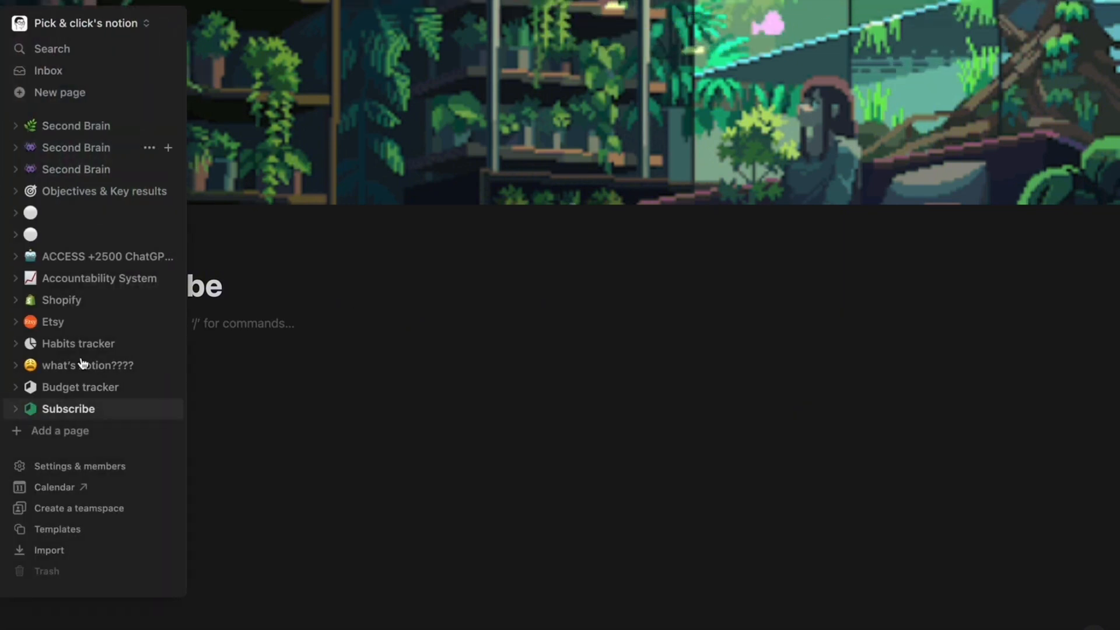
- Open Notion's template gallery and read through the Product Spec template preview
click(69, 530)
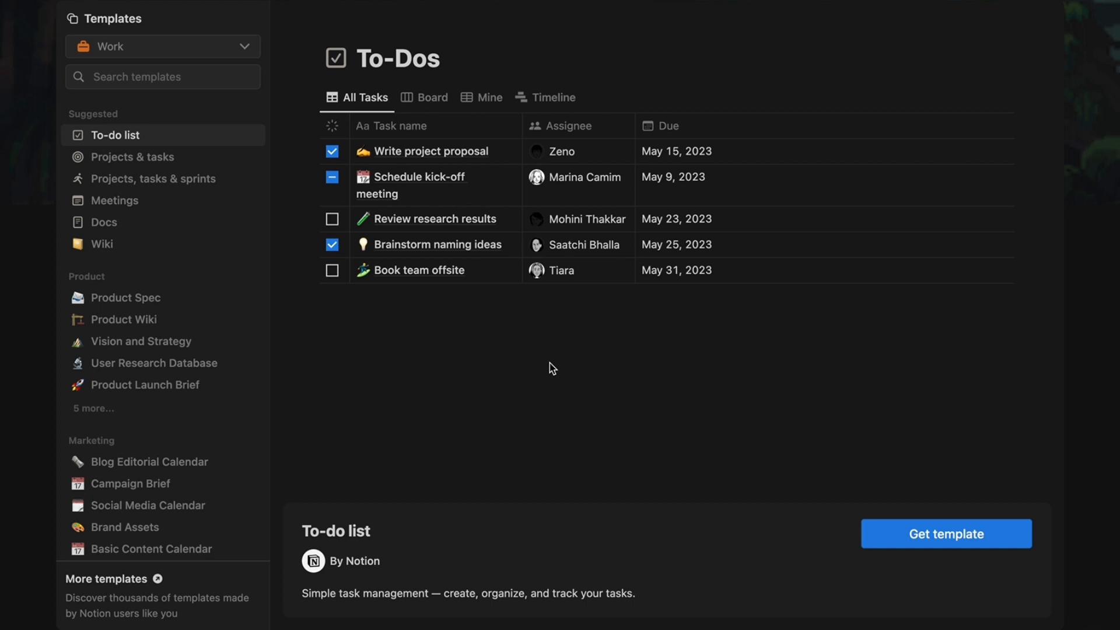
click(129, 300)
scroll(463, 302, down, 10)
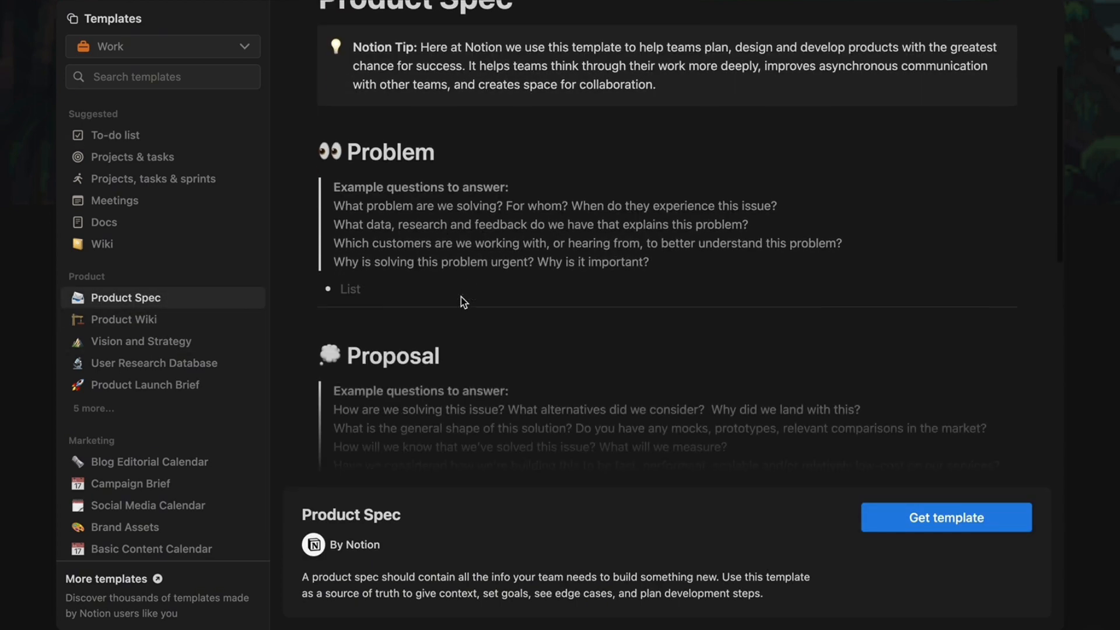
scroll(461, 301, down, 1)
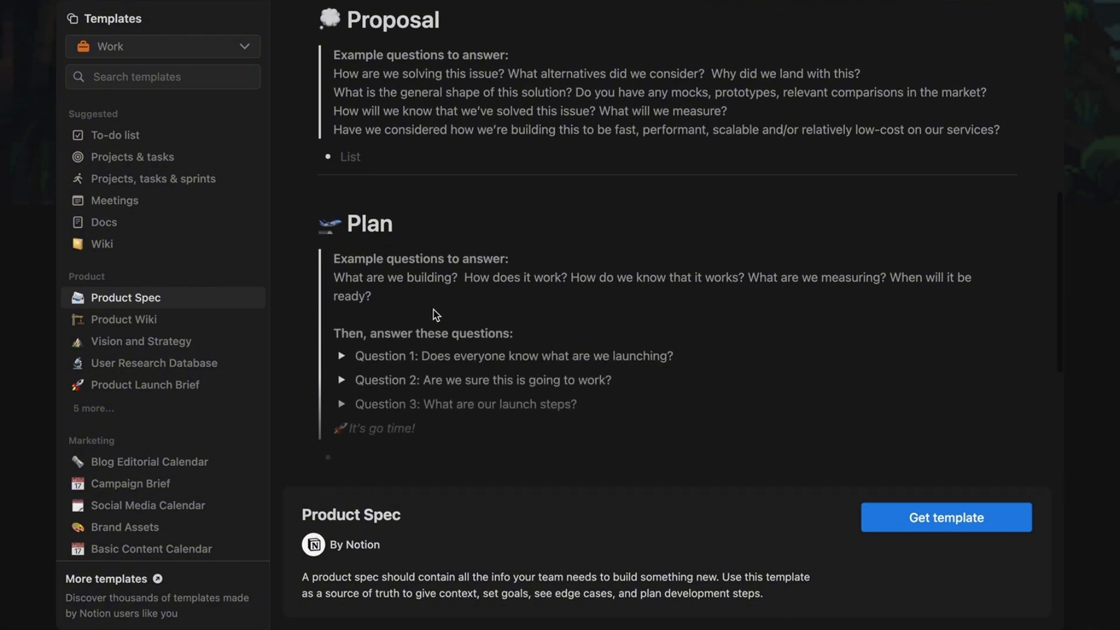
- Preview the Projects, tasks & sprints, Projects & tasks, and Vision and Strategy templates
click(158, 185)
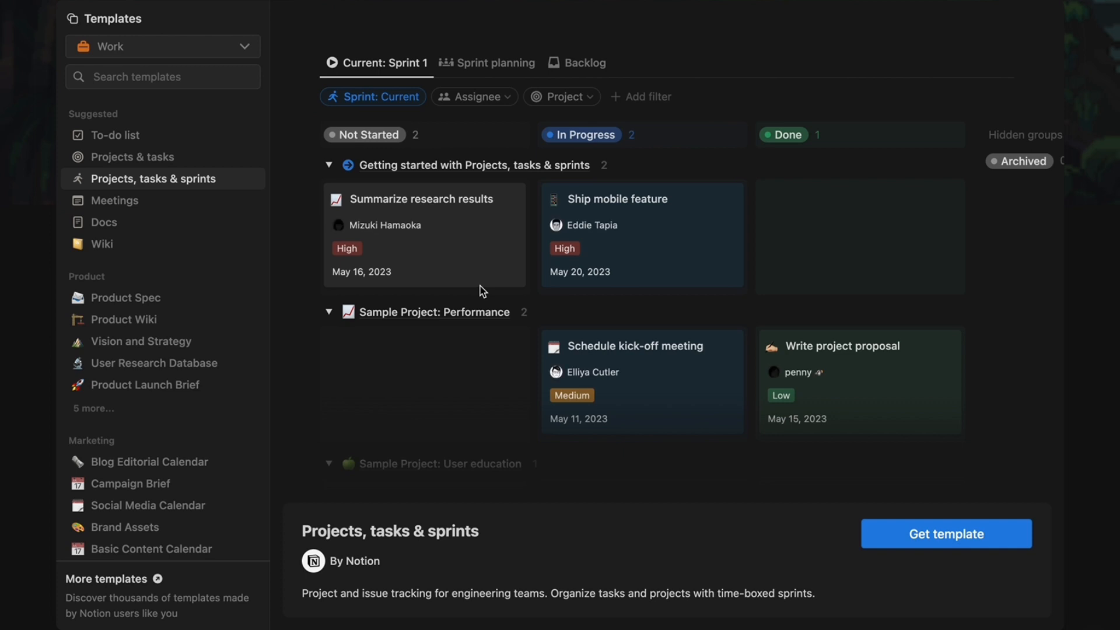
click(151, 166)
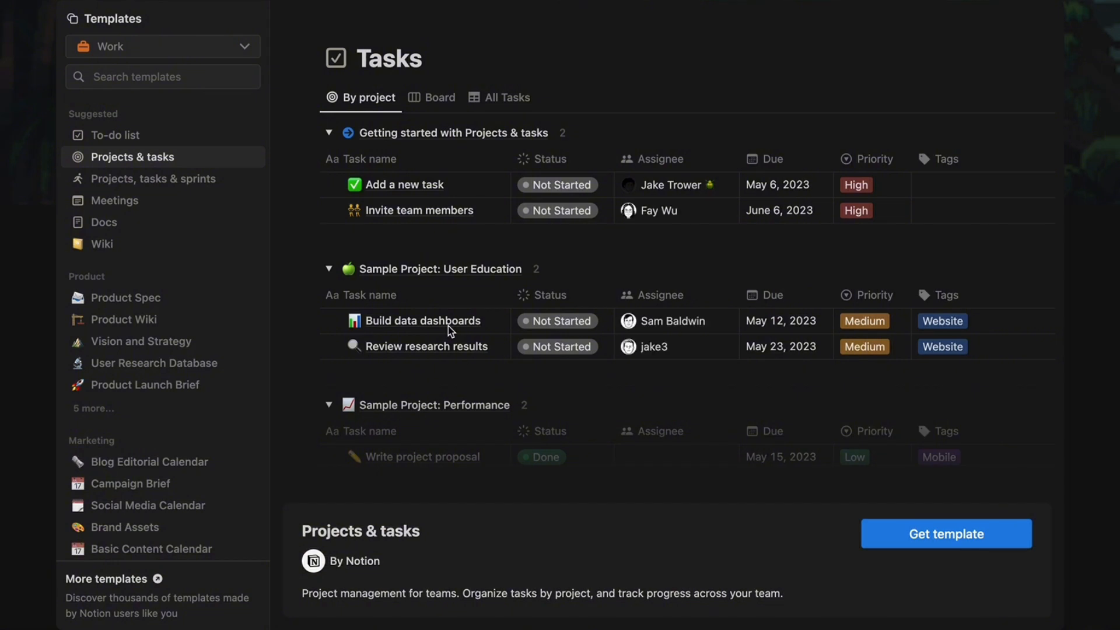
scroll(137, 315, down, 1)
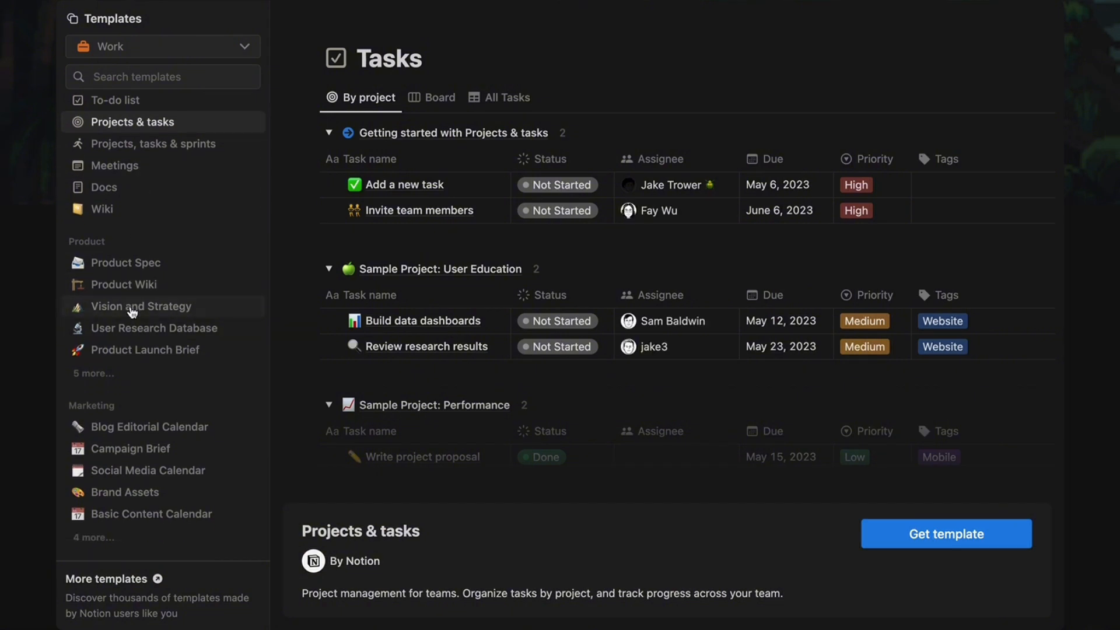
click(132, 309)
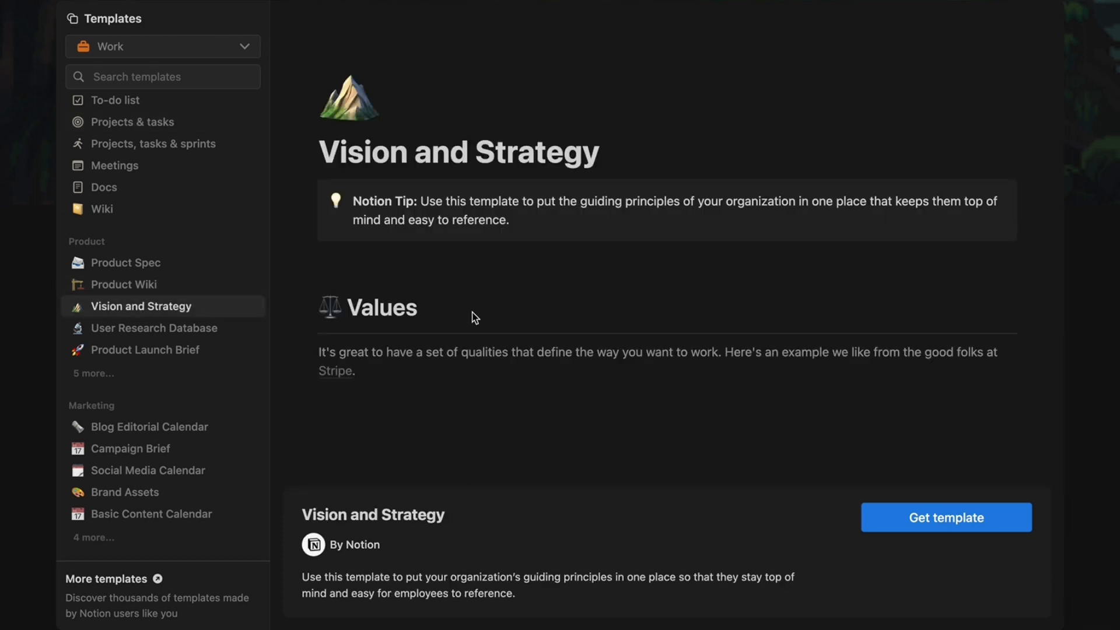
scroll(476, 318, down, 2)
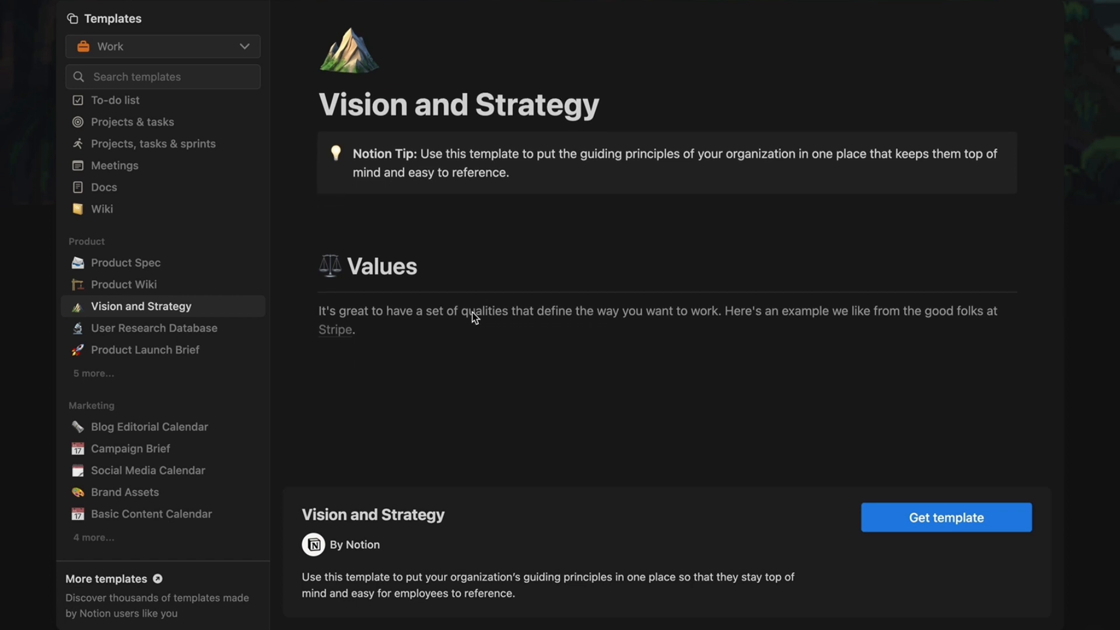
scroll(476, 318, down, 5)
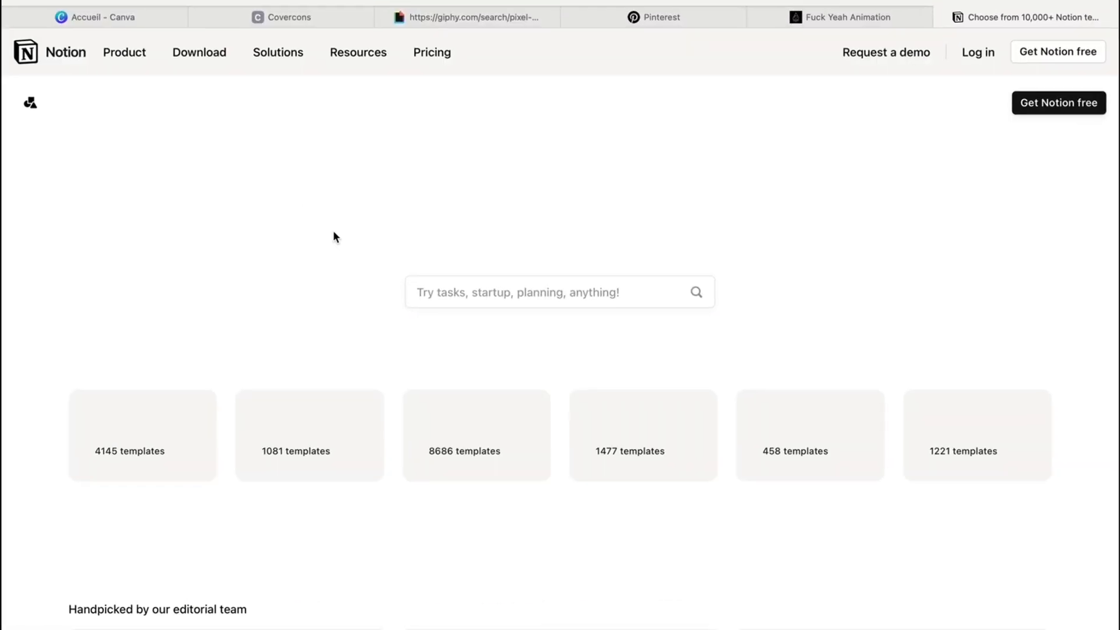
- Browse the online Notion Templates gallery through its featured templates, top categories and featured creators
scroll(577, 360, down, 4)
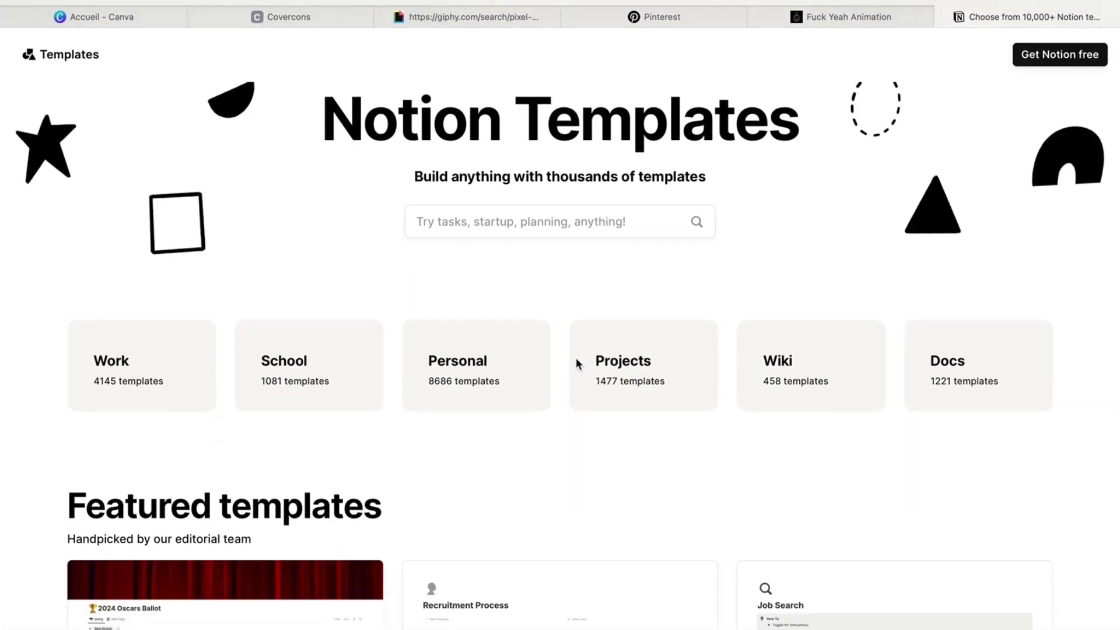
scroll(576, 358, down, 5)
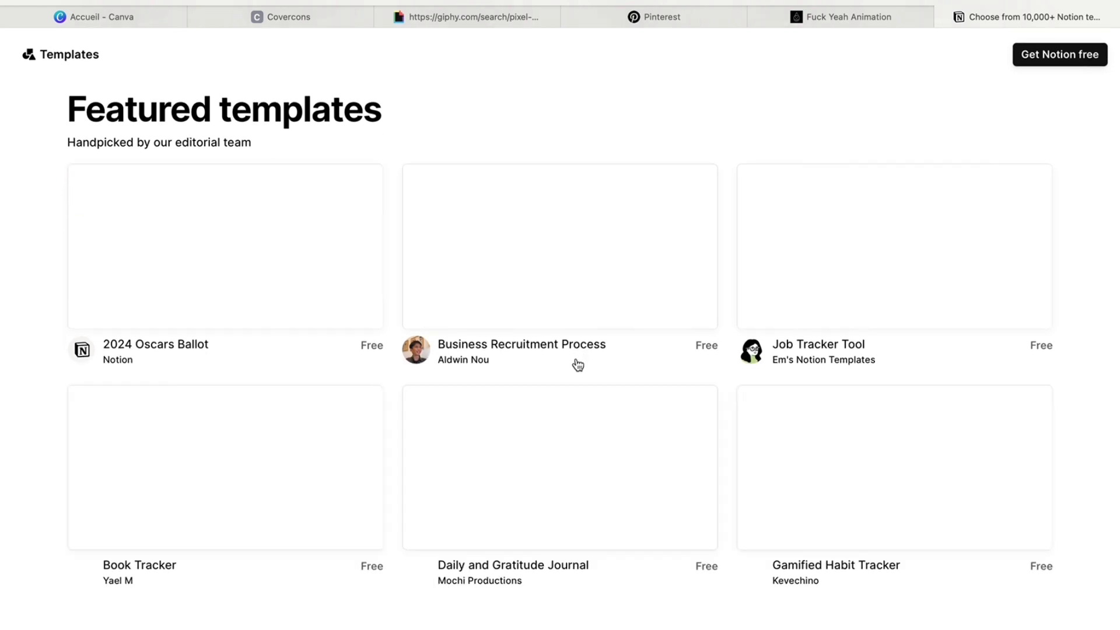
scroll(578, 364, down, 8)
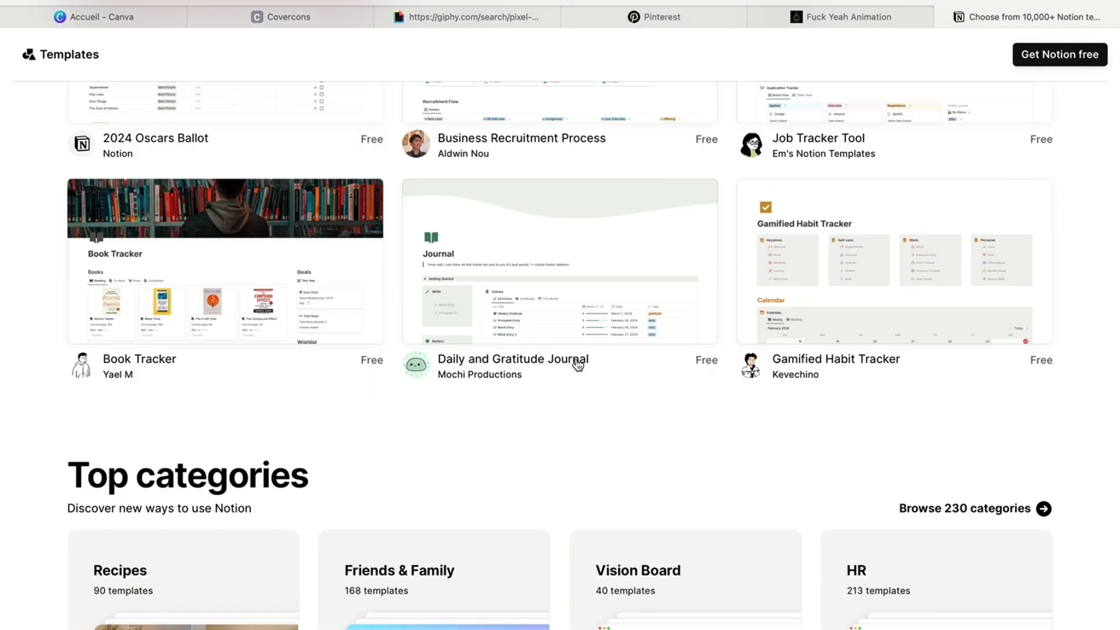
scroll(578, 364, down, 4)
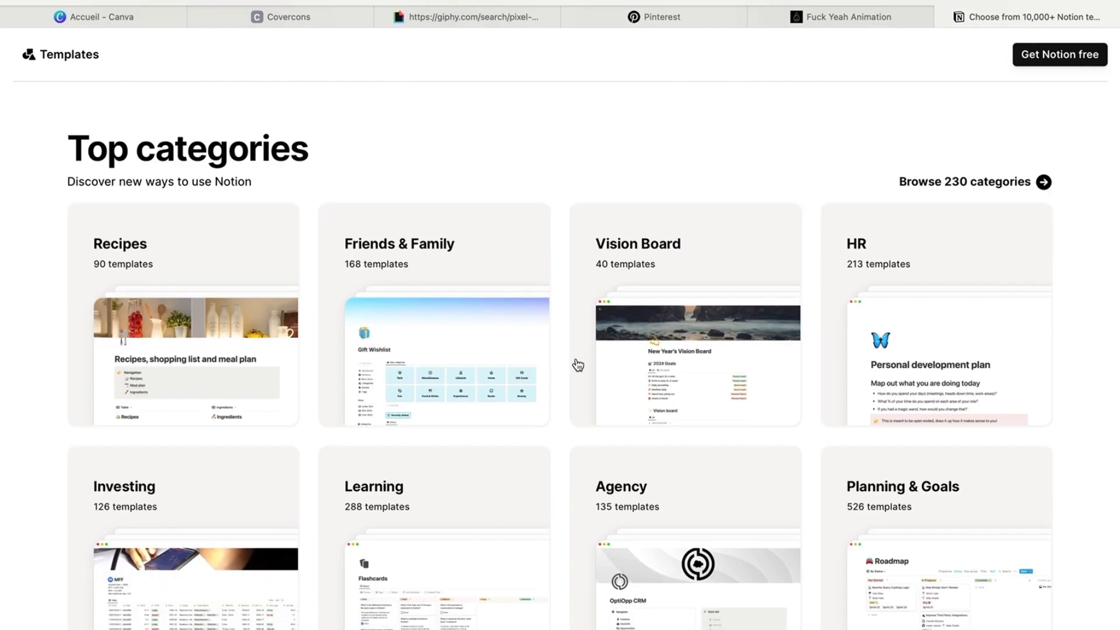
scroll(578, 364, down, 6)
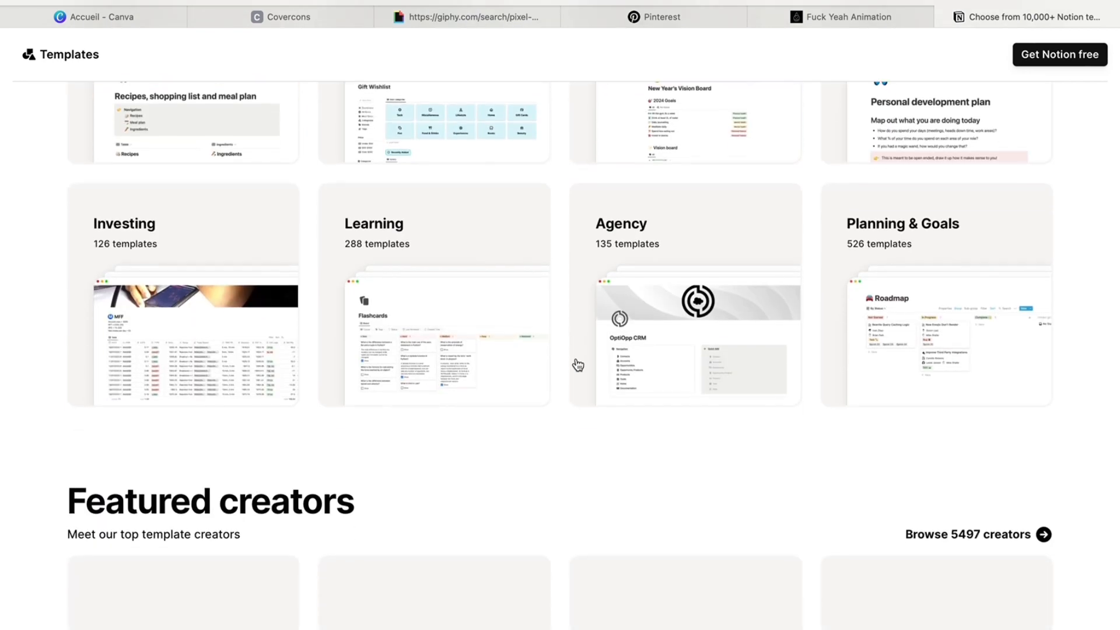
scroll(577, 365, down, 1)
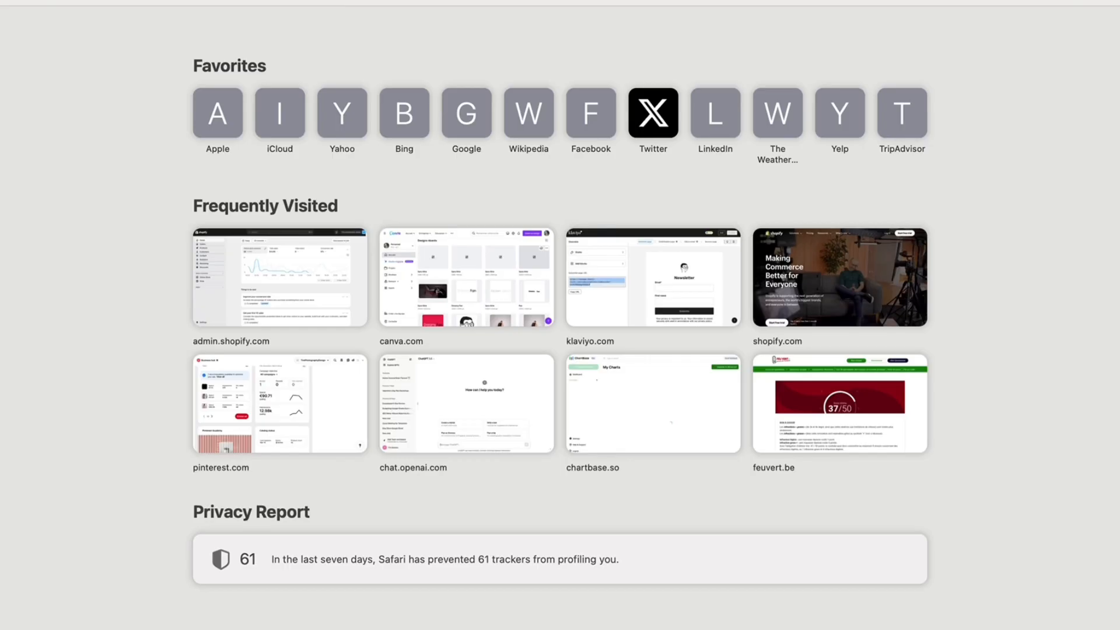
- Open the Pick and click template website and browse its template products
text(pick)
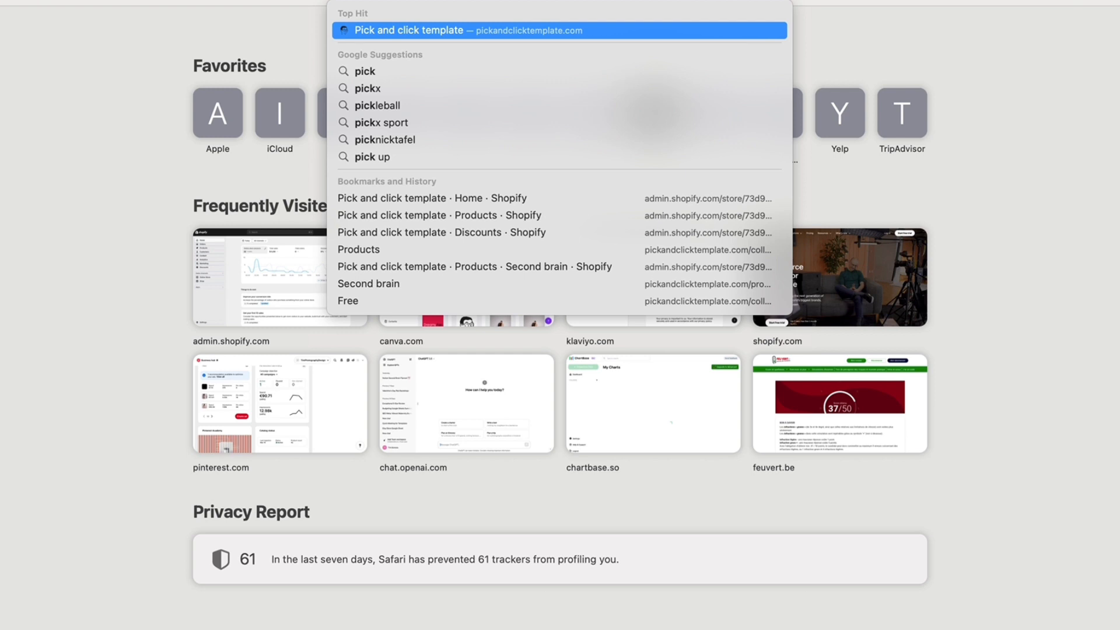
text(andclicktemplat)
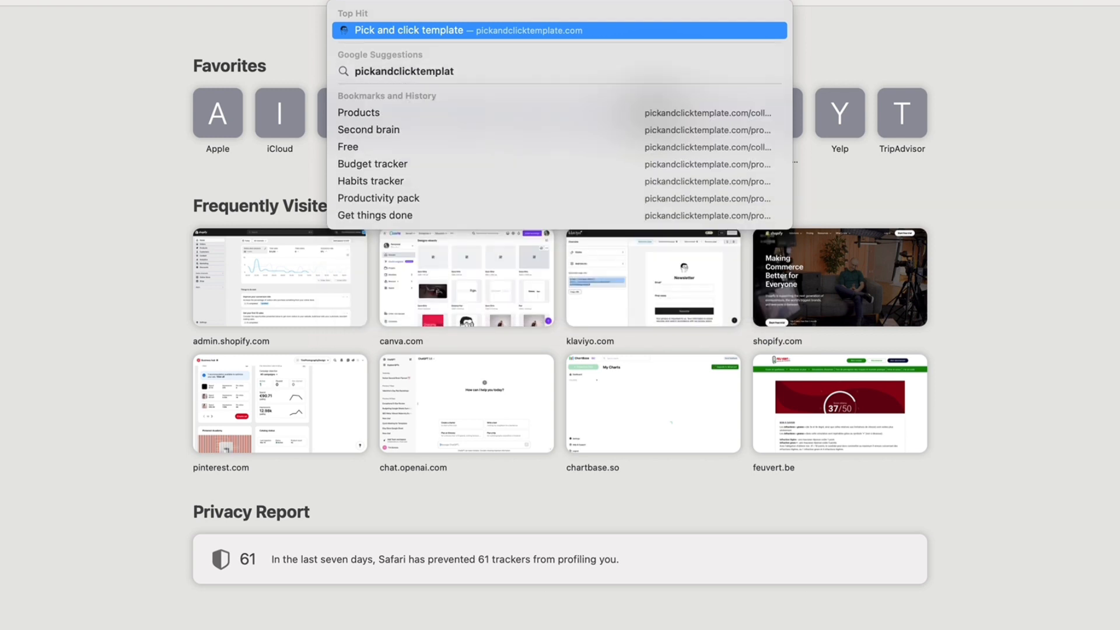
text(m)
key(Return)
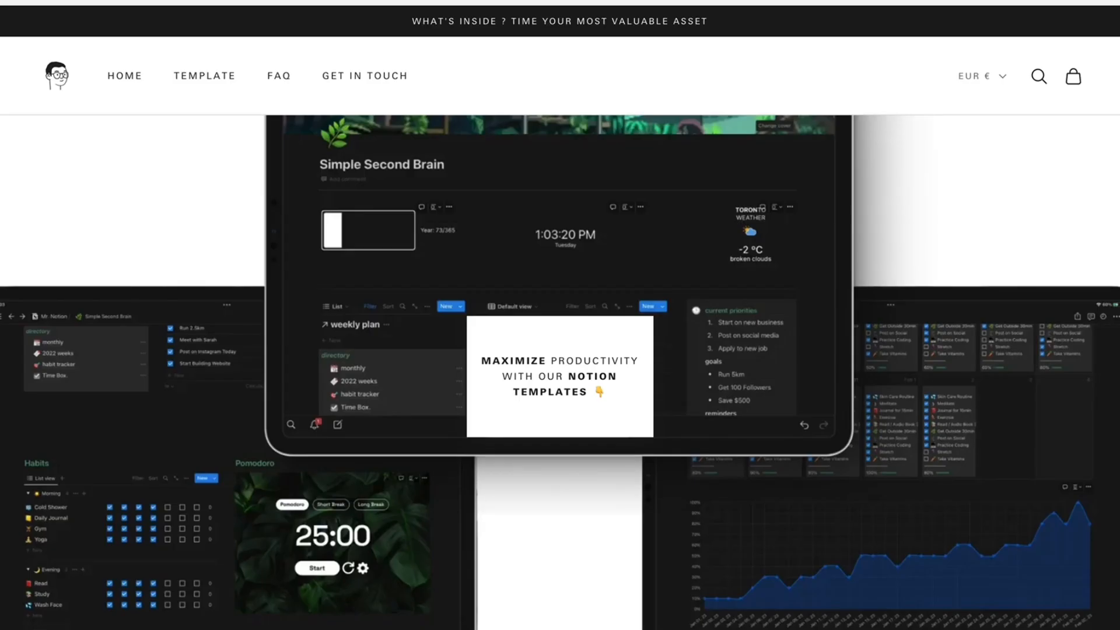
click(198, 87)
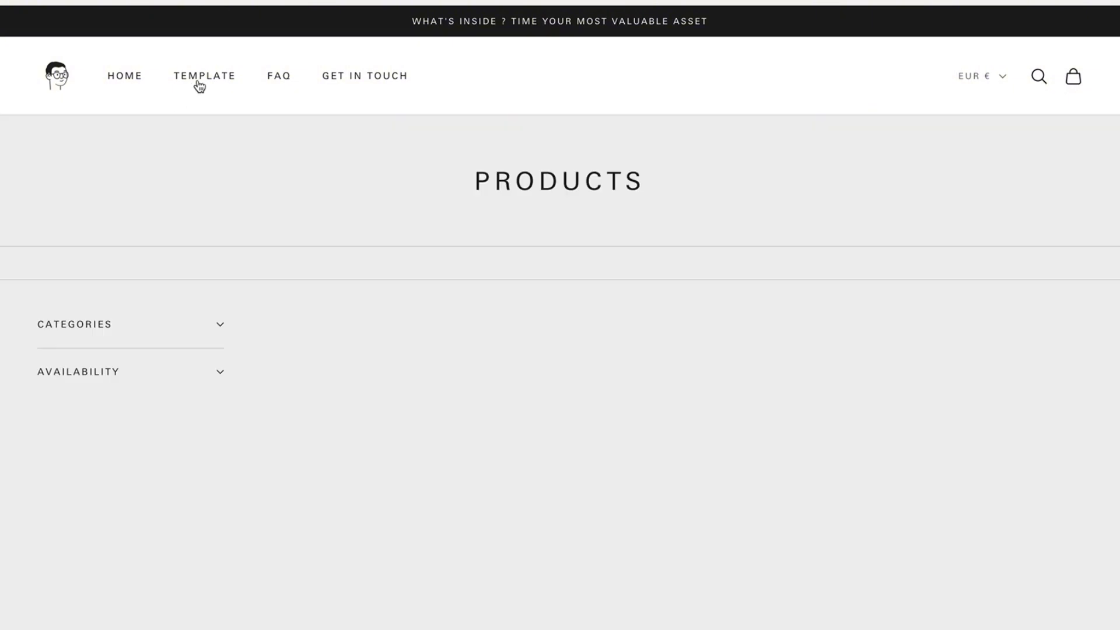
scroll(456, 225, down, 3)
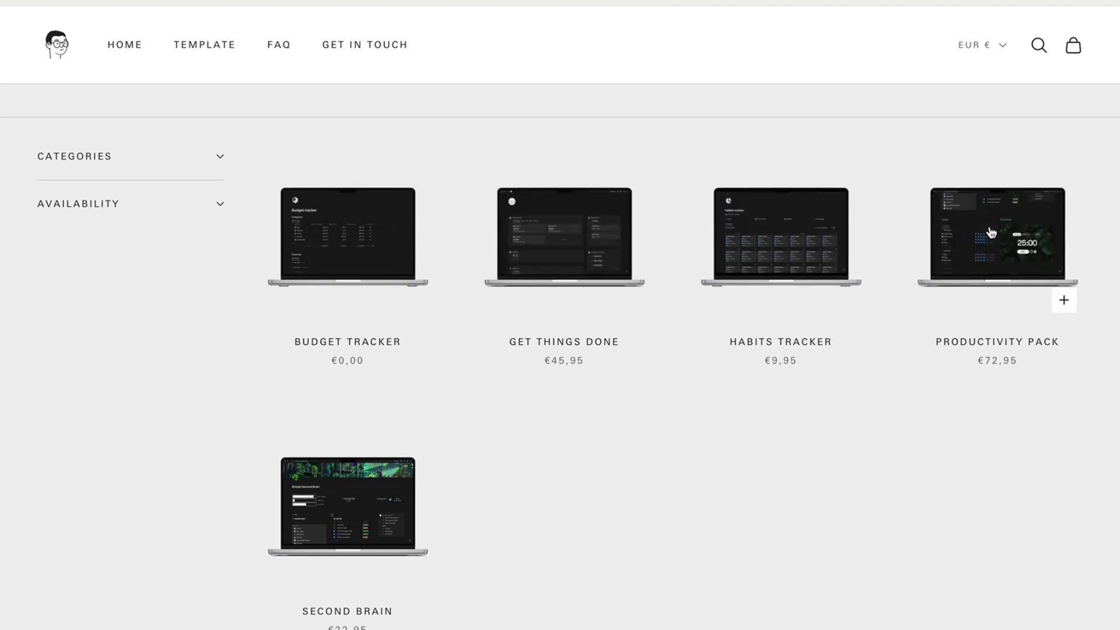
scroll(787, 438, down, 1)
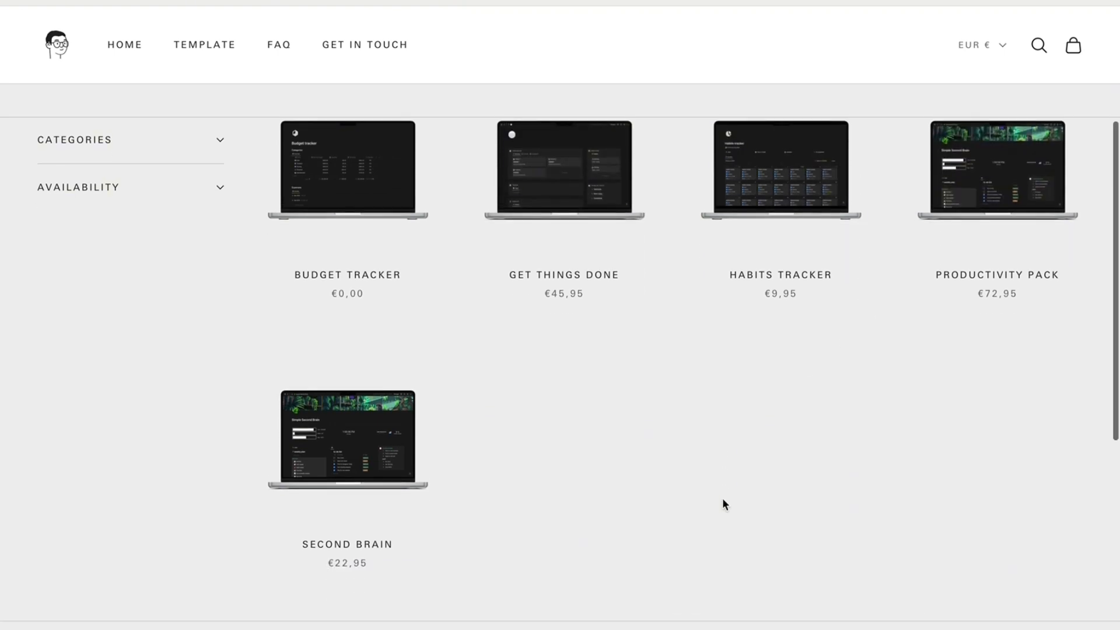
- Open the Second Brain product page and view its remaining preview images
click(355, 468)
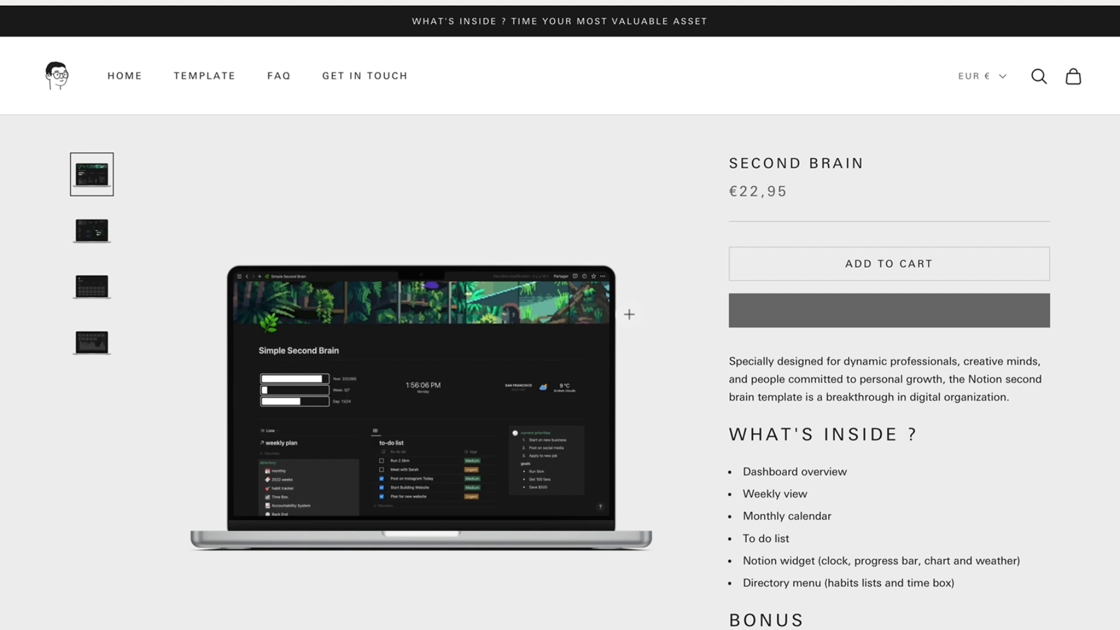
click(97, 232)
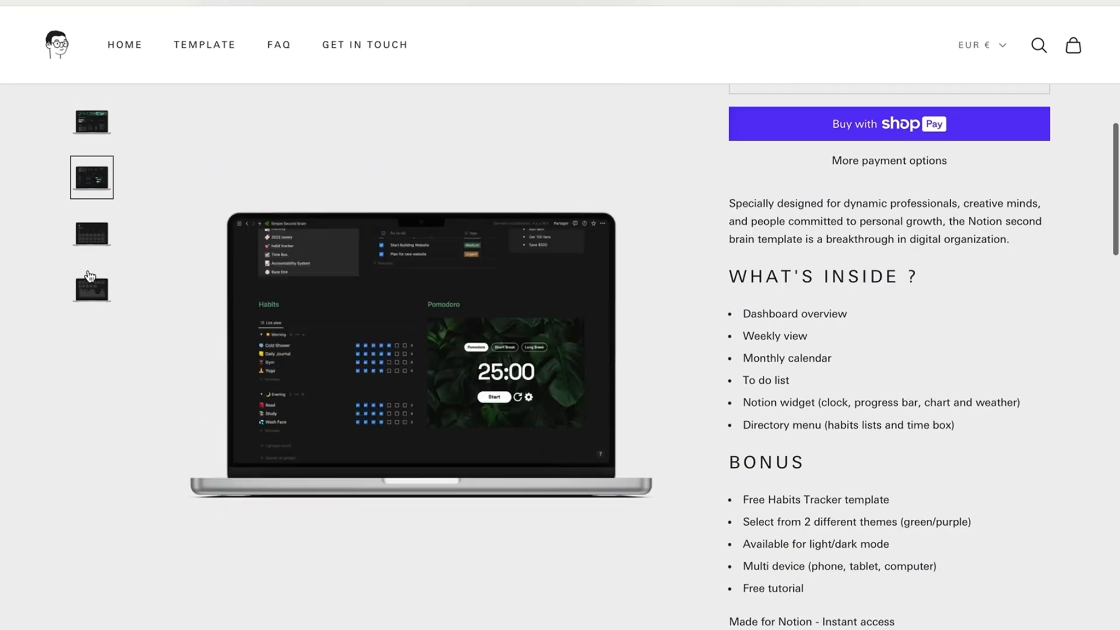
click(88, 239)
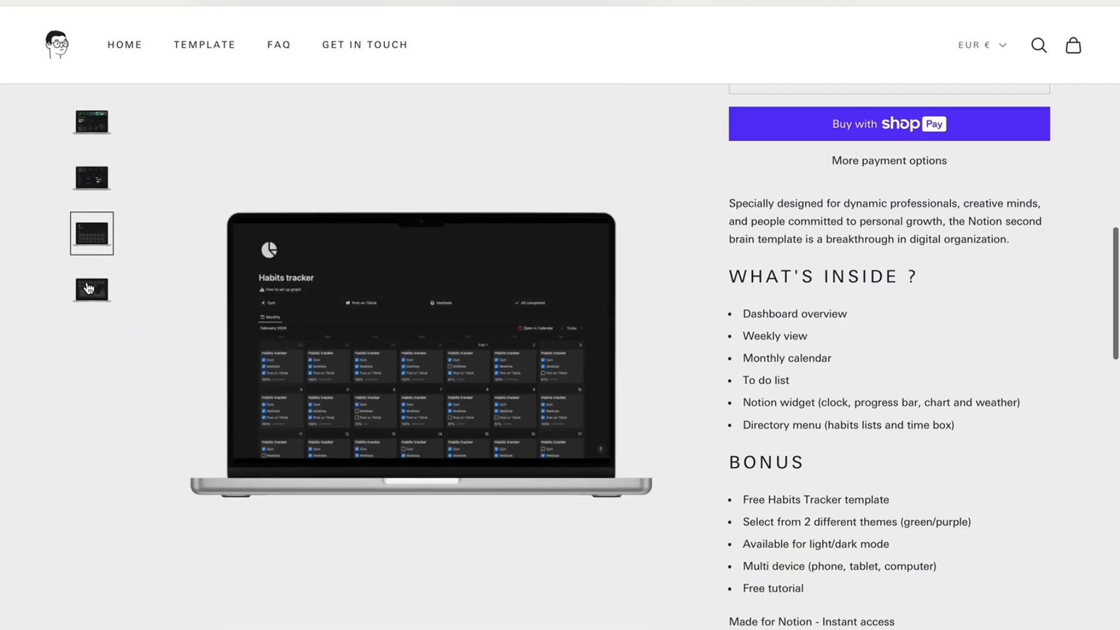
click(88, 288)
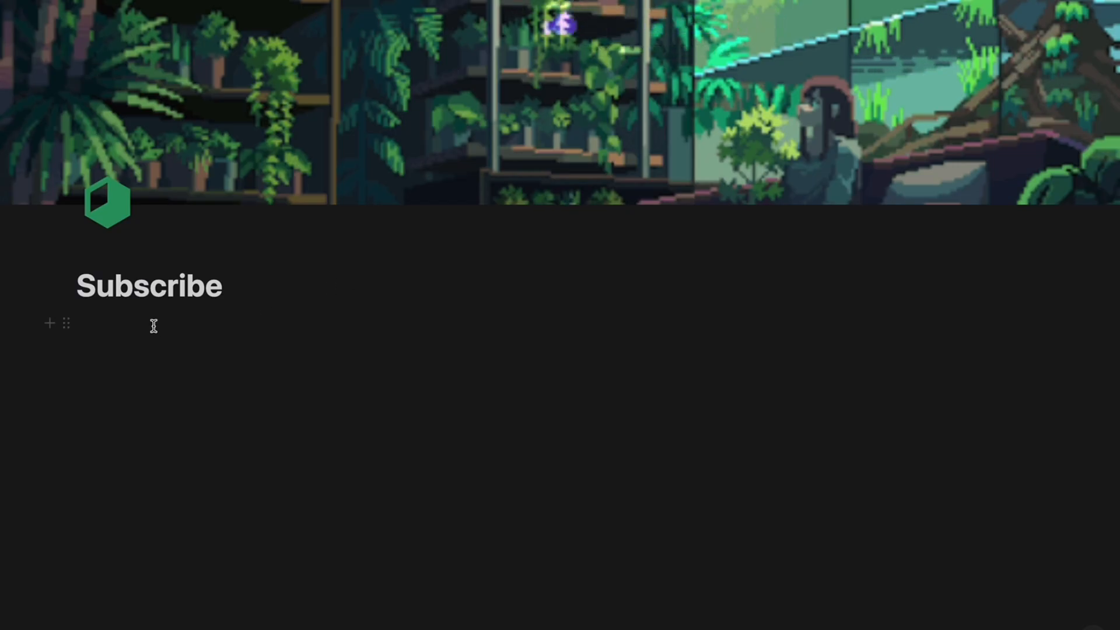
- Switch back to Notion, open the workspace search, look through the recently visited pages and close it
click(154, 327)
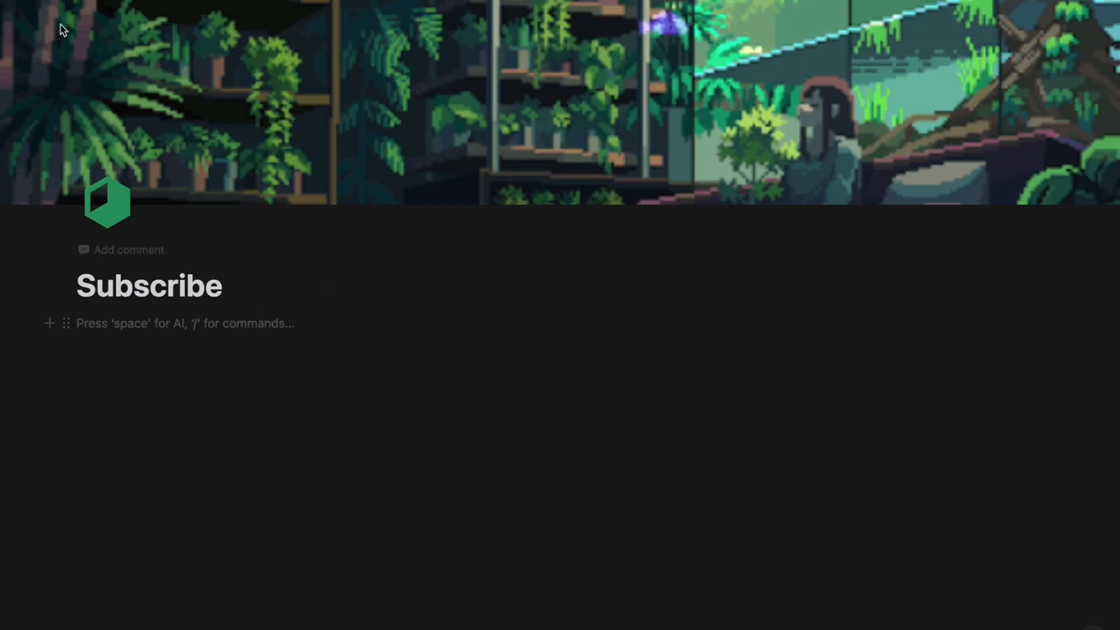
mouse_move(19, 24)
click(49, 52)
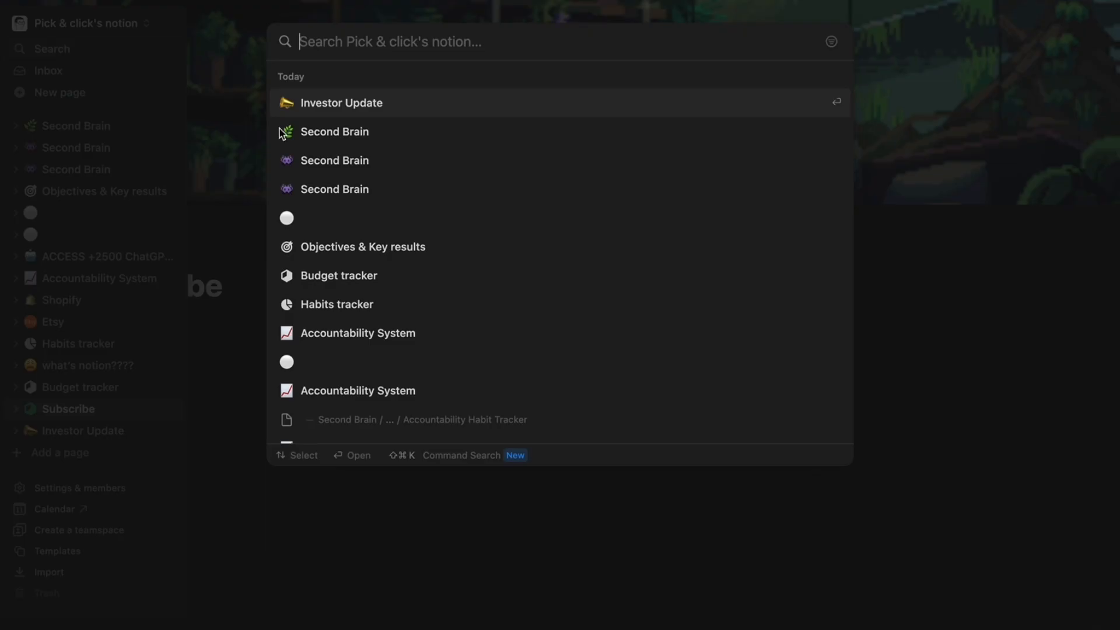
scroll(348, 281, down, 3)
scroll(349, 280, down, 10)
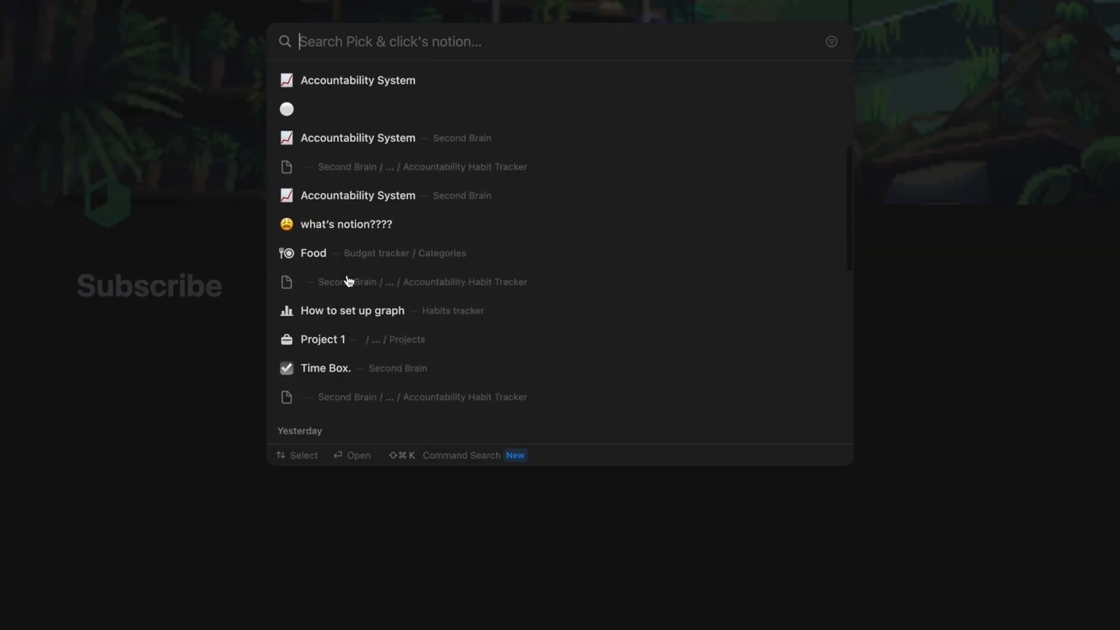
scroll(349, 281, down, 8)
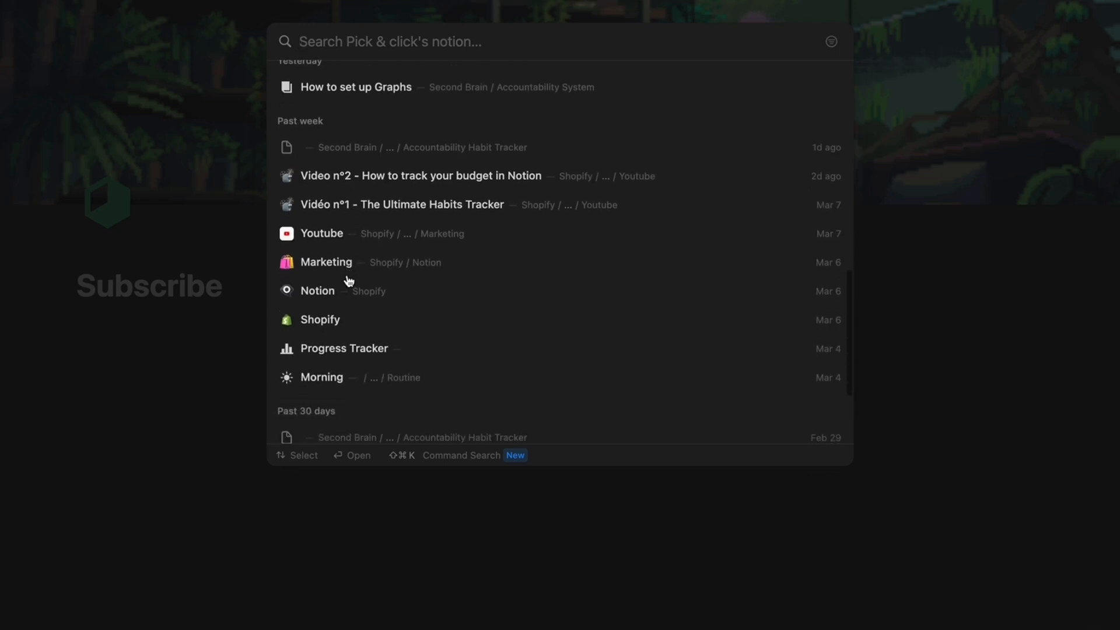
scroll(348, 280, down, 5)
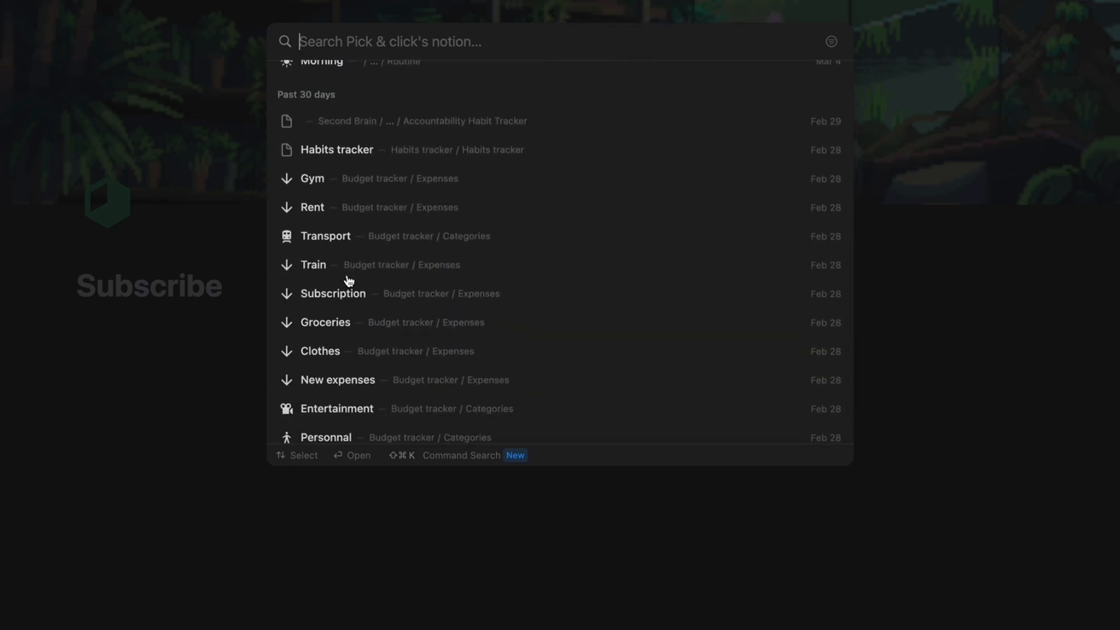
scroll(349, 281, up, 20)
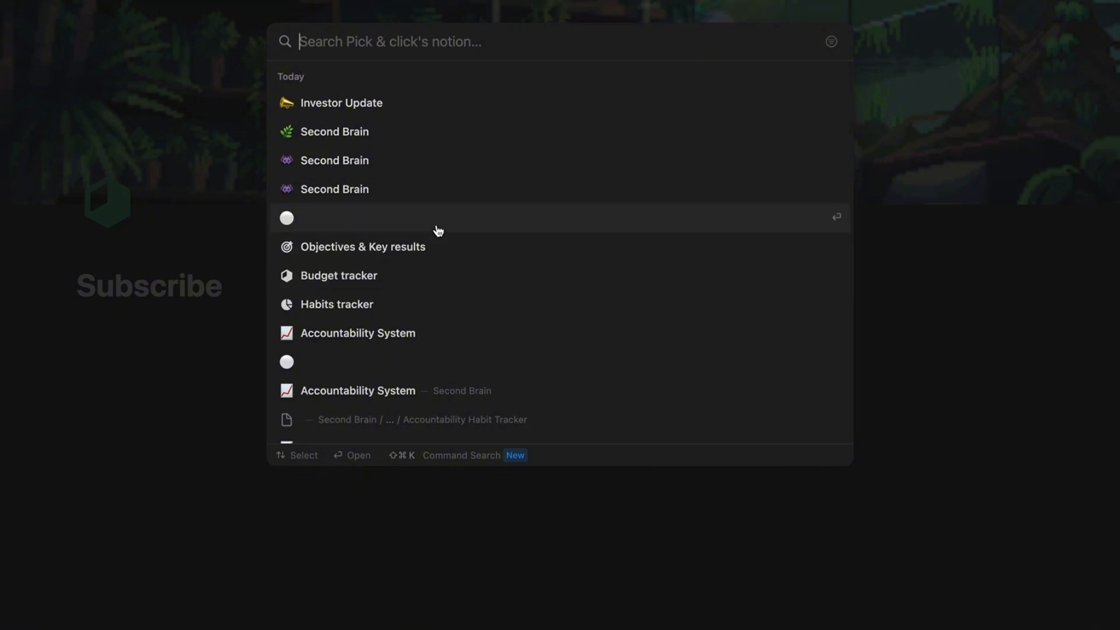
click(290, 352)
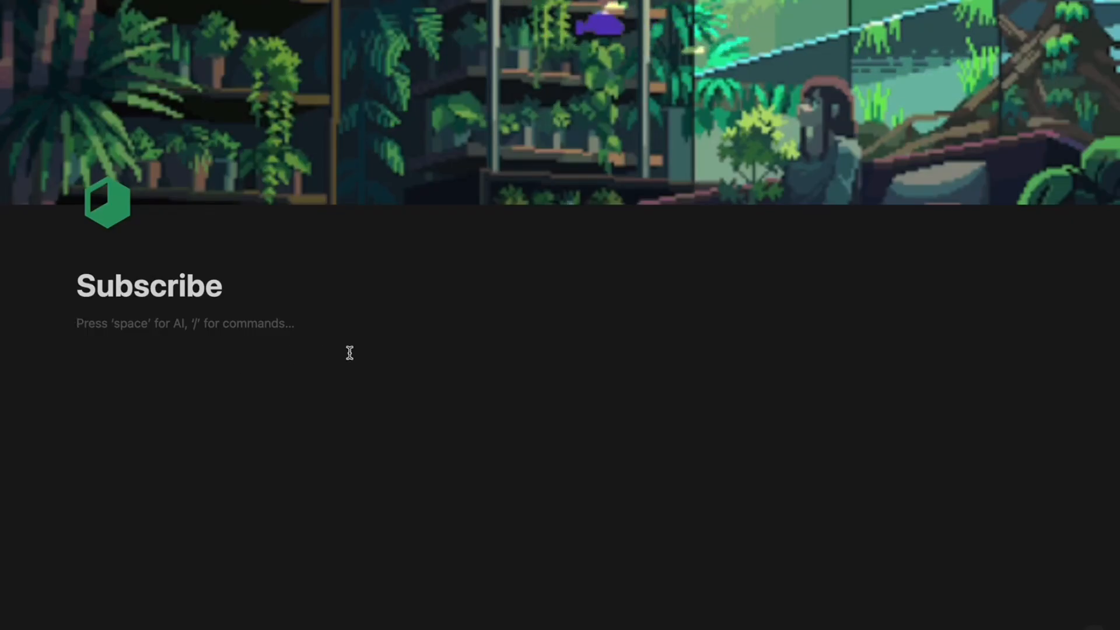
- Show the suggested destinations for moving the Subscribe page and close the list without choosing one
key(ctrl+shift+p)
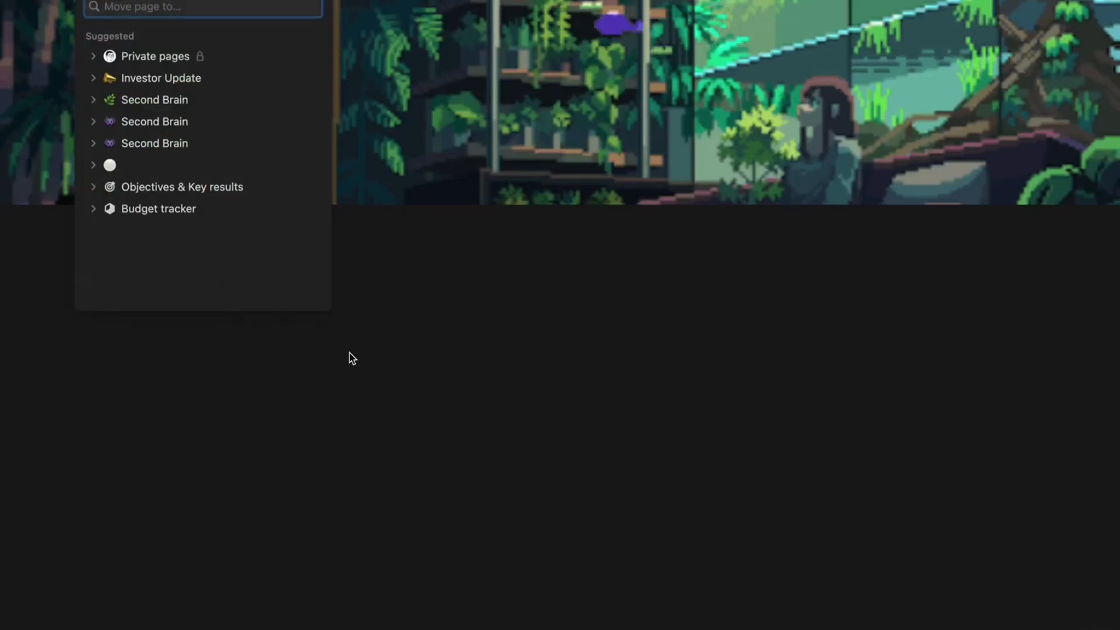
click(116, 375)
click(113, 370)
- Look through all block types available for insertion on the Subscribe page, from basic blocks to embeds, and dismiss the list without choosing one
text(/)
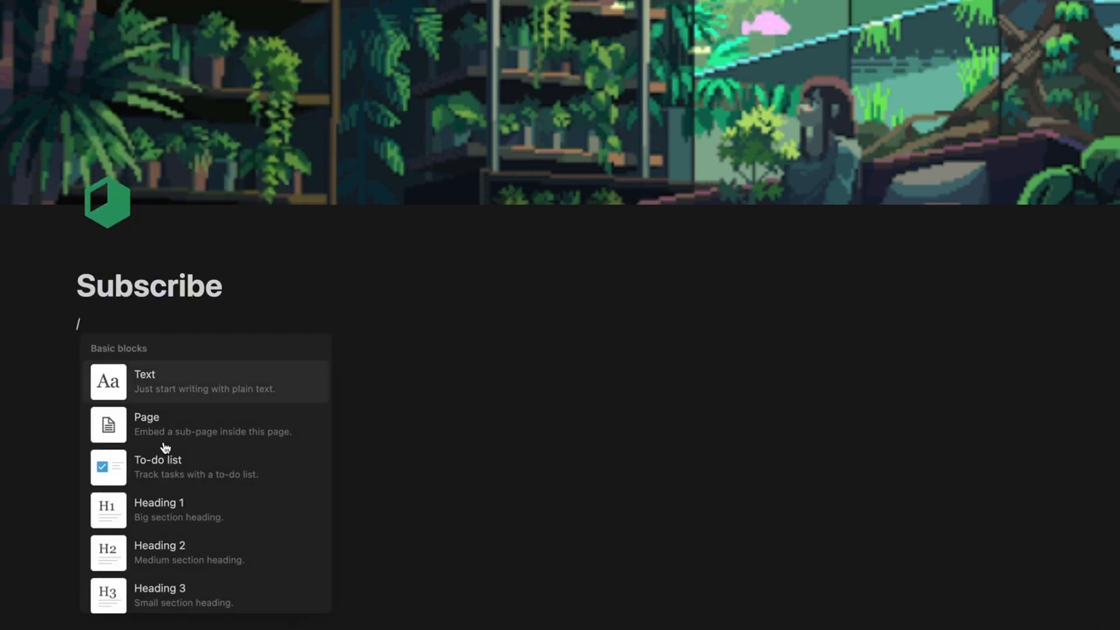
key(Down)
key(Down)
key(Down)
key(Down)
key(Down)
key(Down)
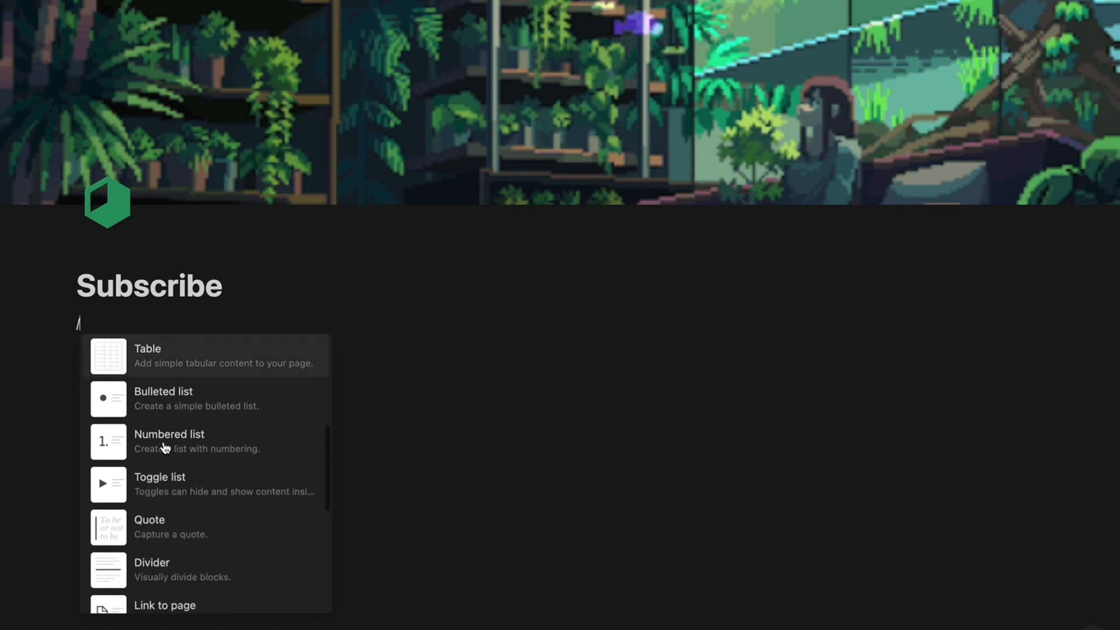
scroll(165, 447, down, 6)
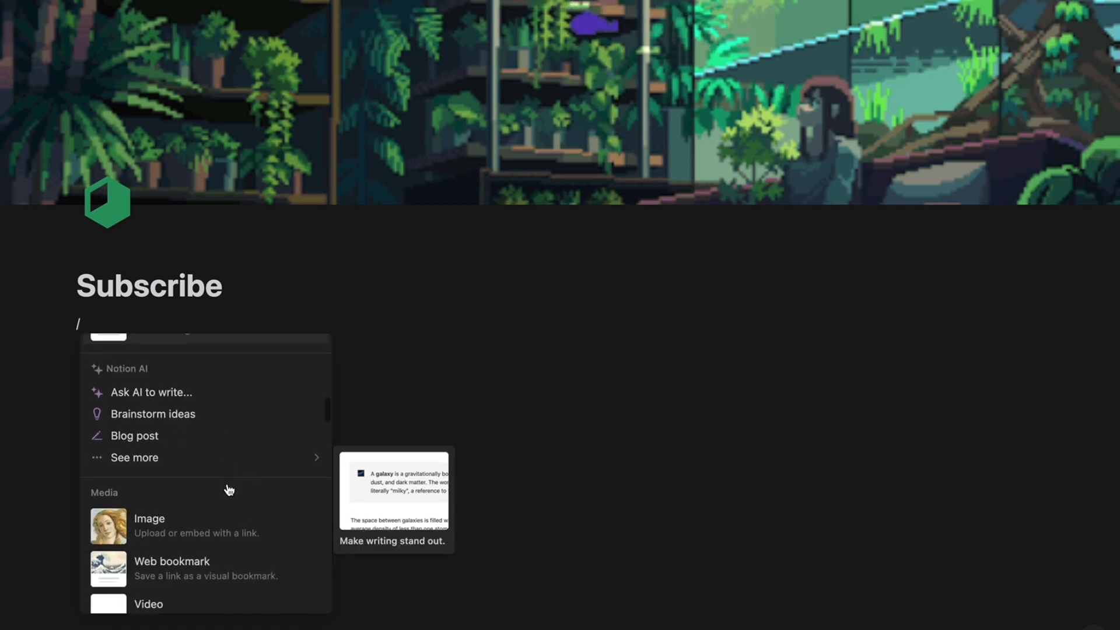
scroll(229, 490, down, 7)
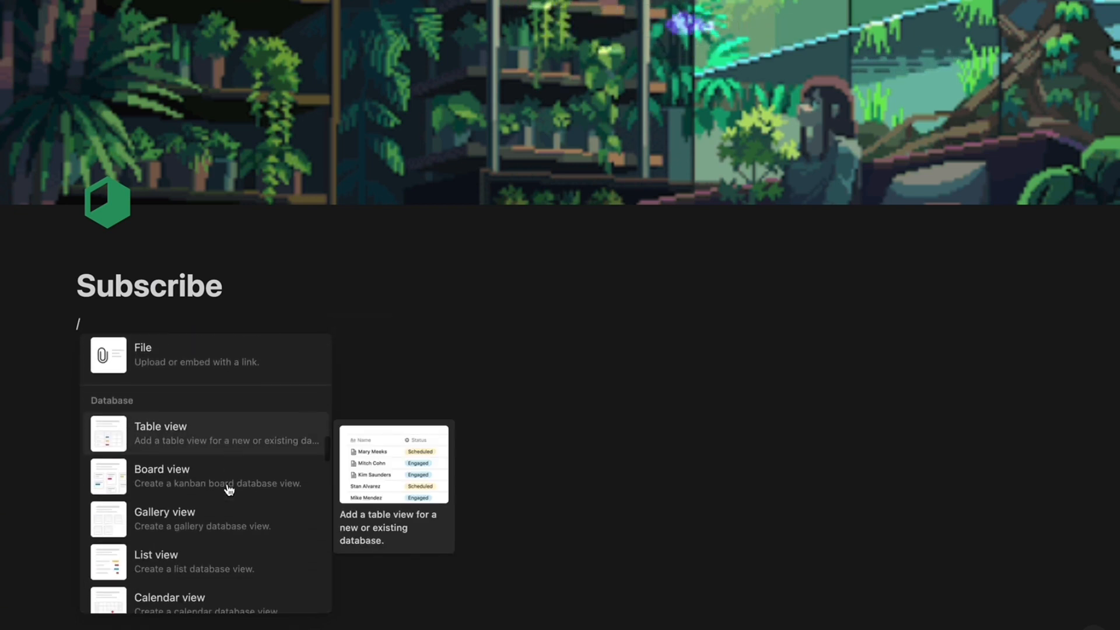
scroll(229, 490, down, 7)
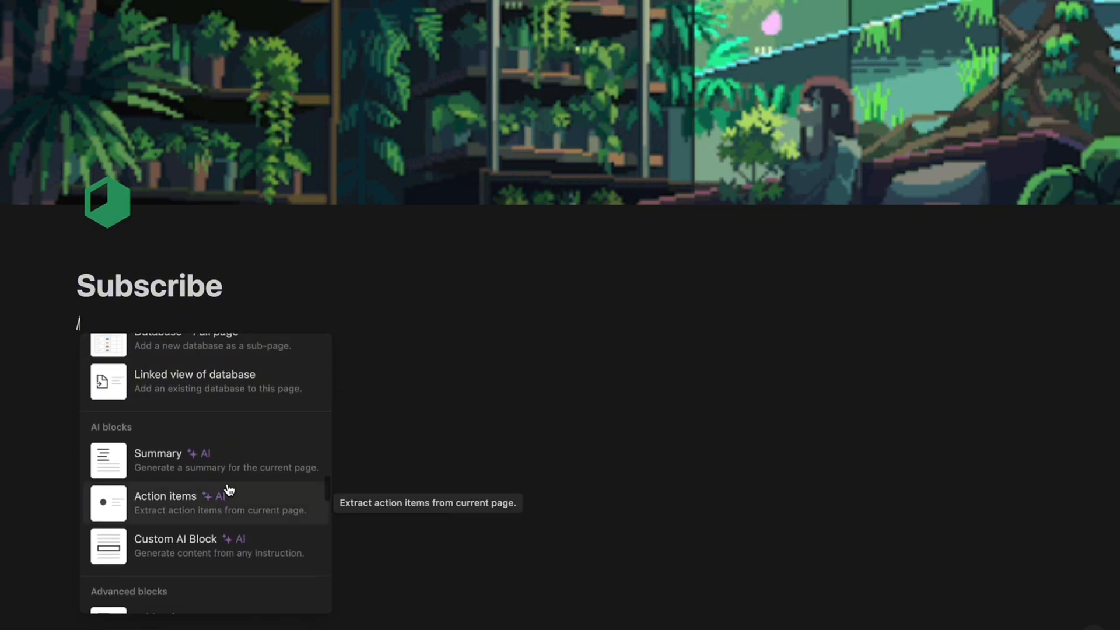
scroll(229, 490, down, 7)
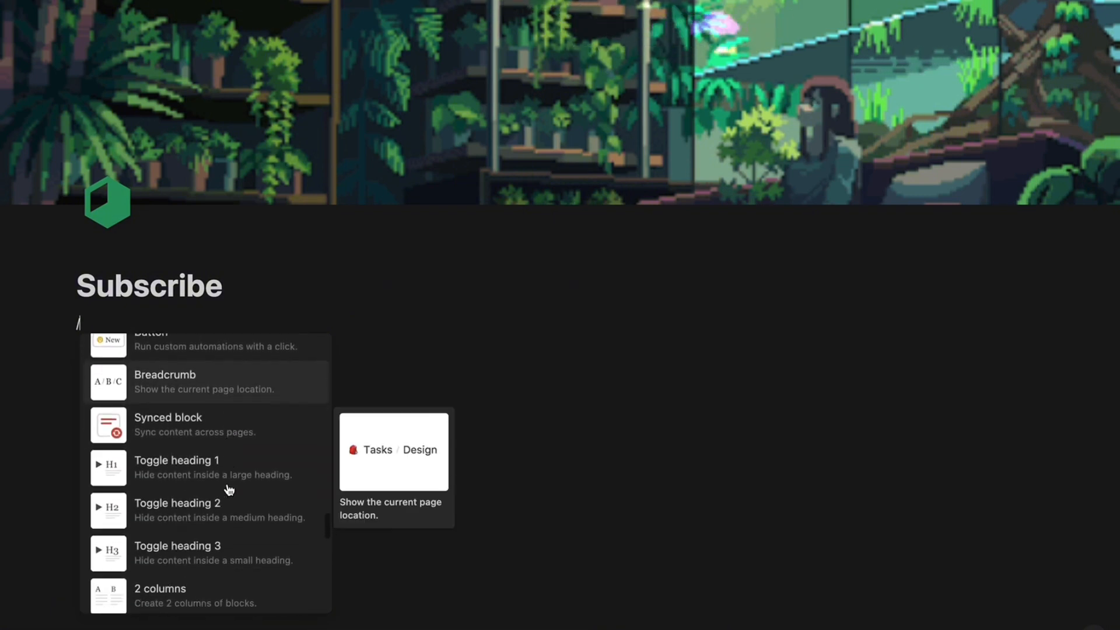
scroll(229, 490, down, 7)
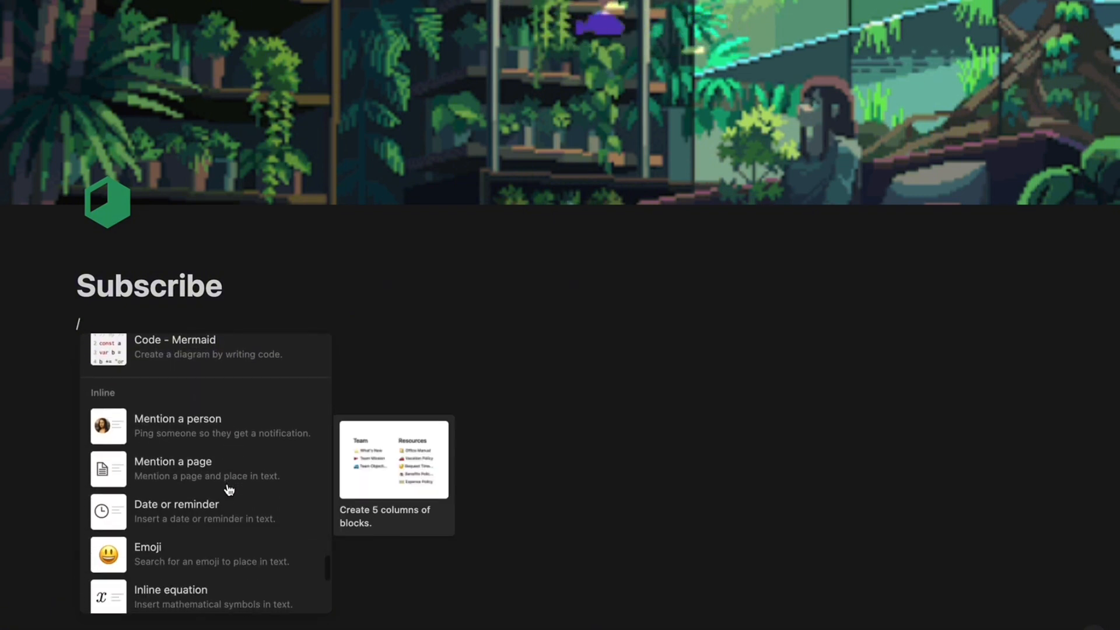
scroll(229, 490, down, 7)
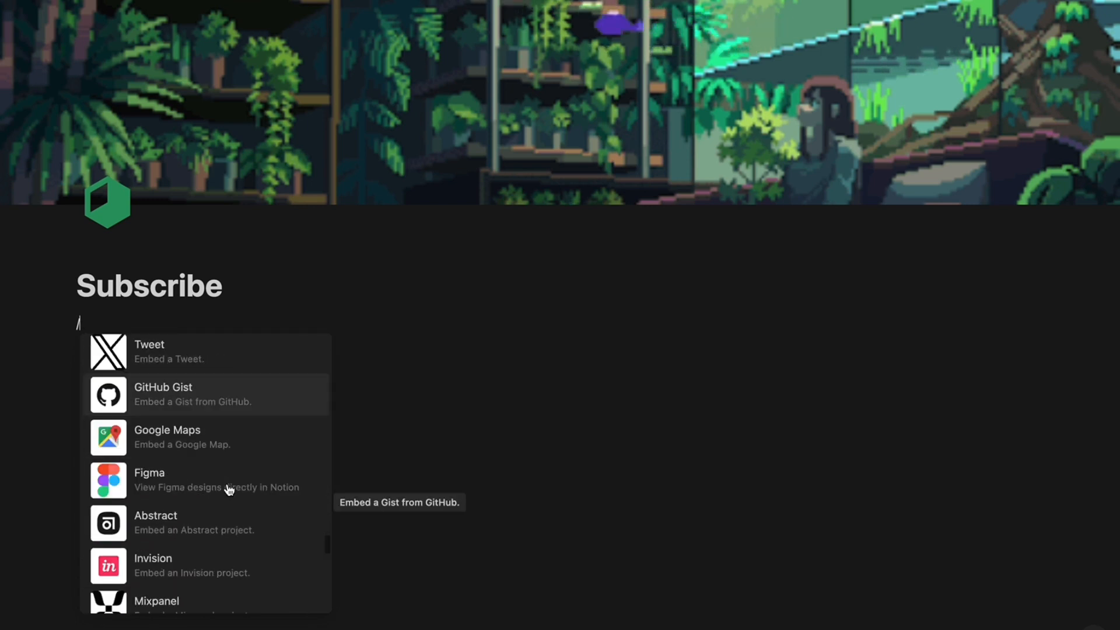
scroll(228, 490, down, 5)
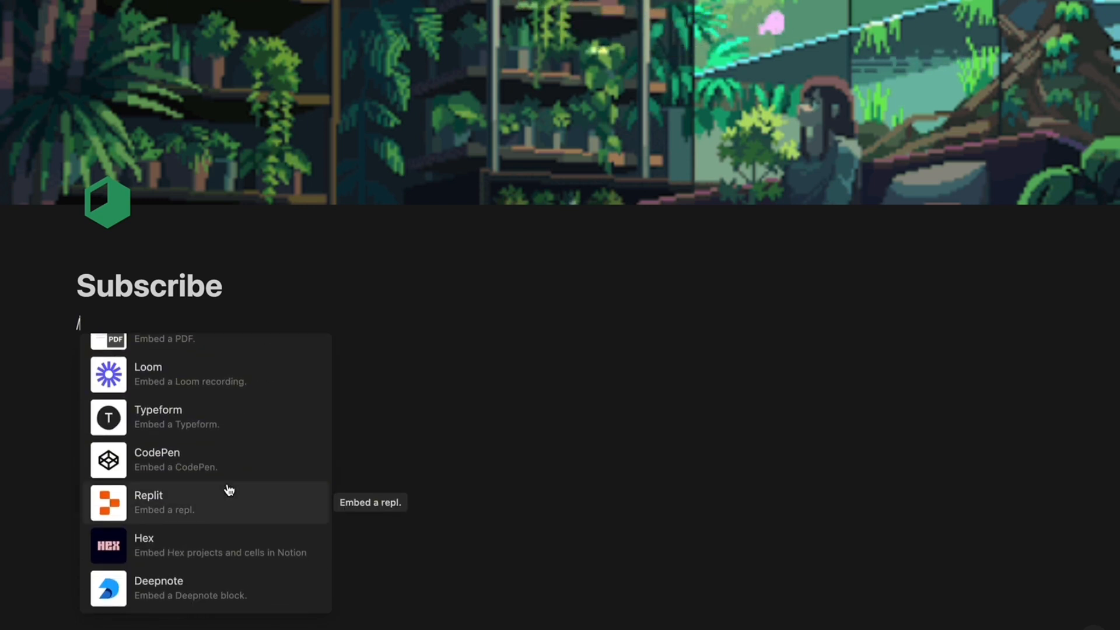
key(BackSpace)
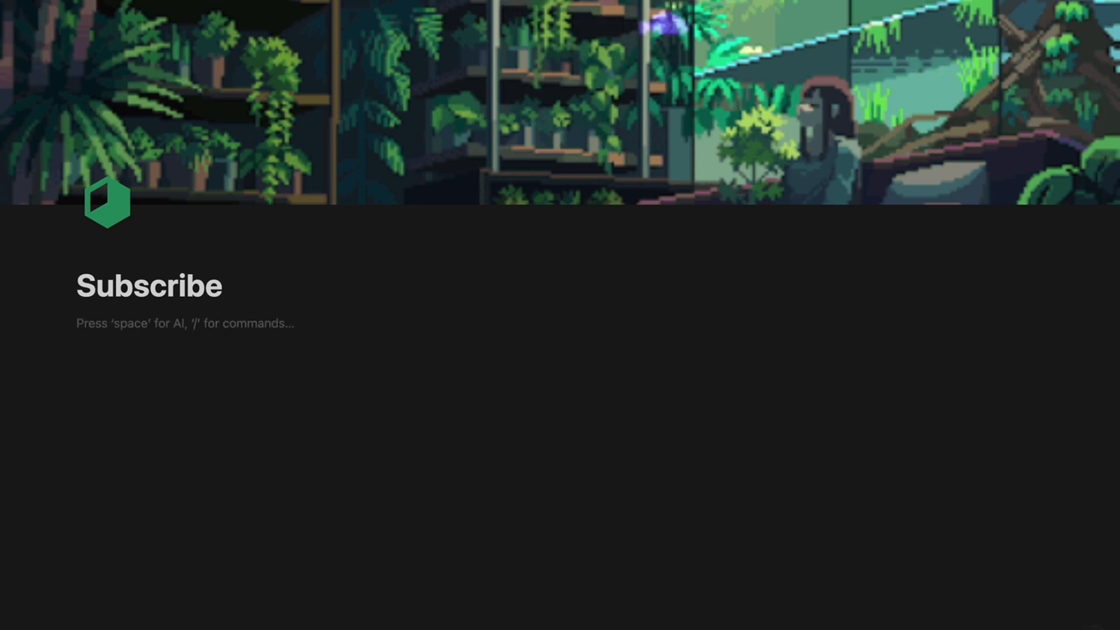
- Insert a Heading 1 block under the Subscribe title and remove it again
text(/)
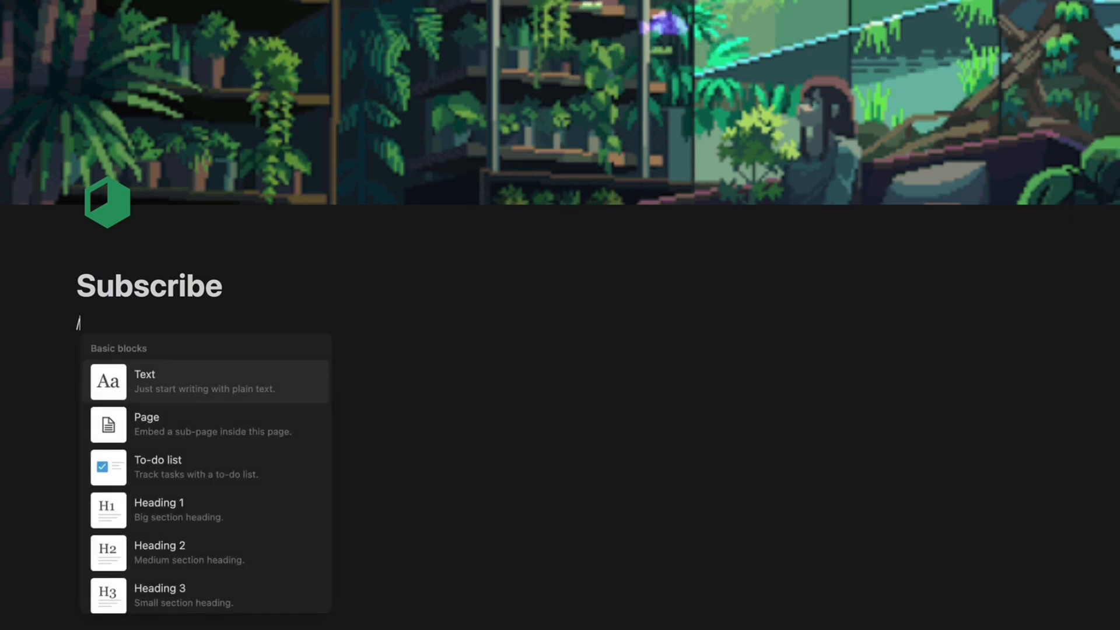
text(h)
key(Return)
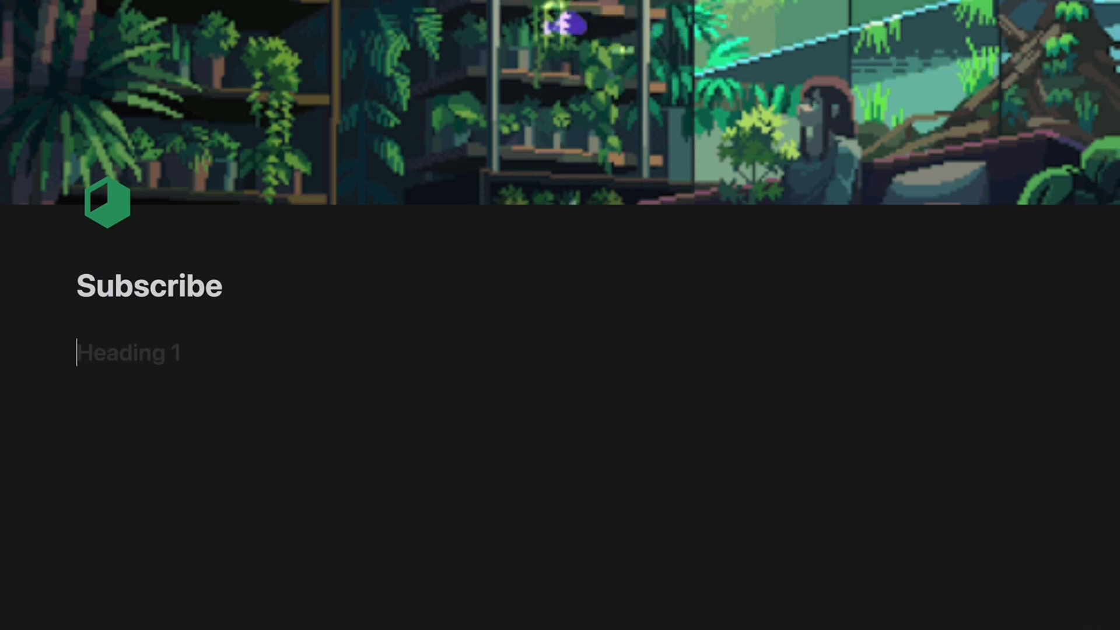
key(BackSpace)
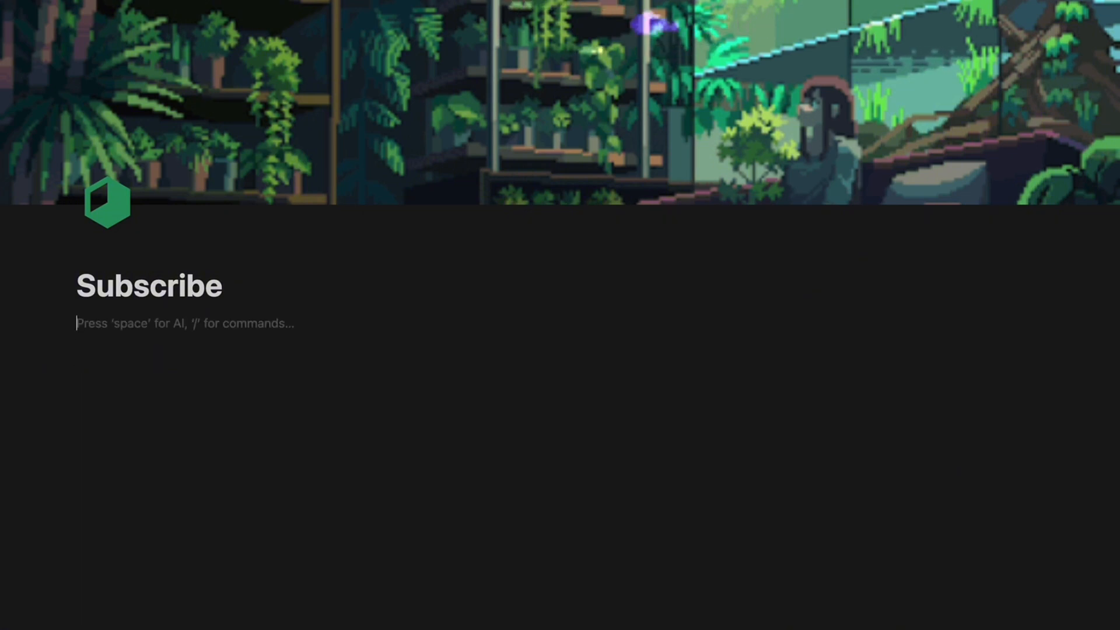
- Insert a Heading 2 block and a Heading 3 block in turn under the Subscribe title, removing each one
text(/)
text(h2)
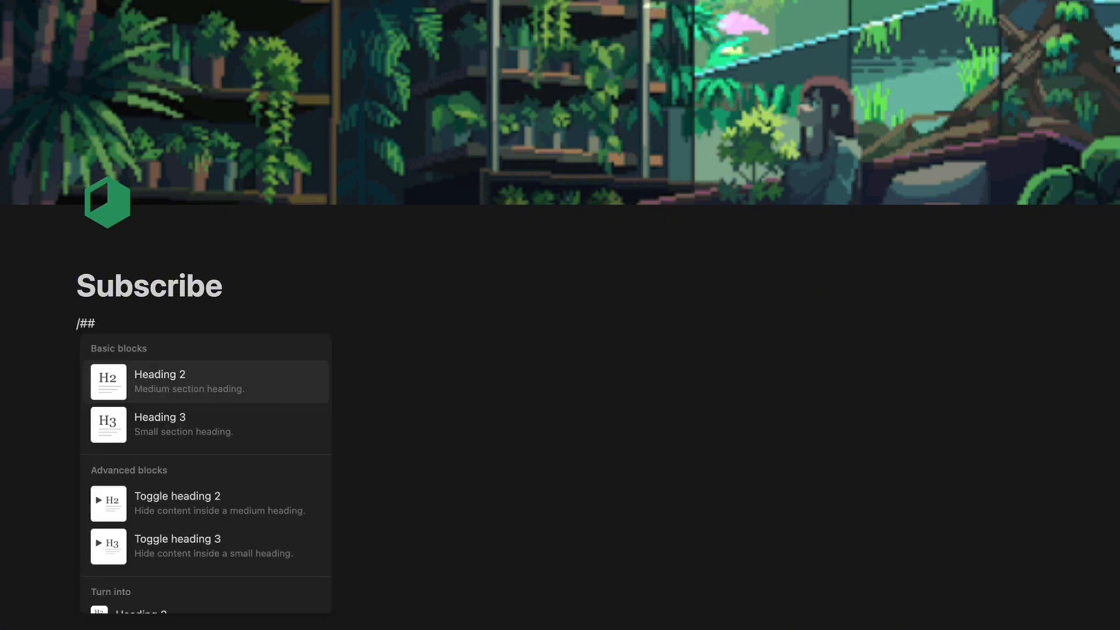
key(Return)
key(BackSpace)
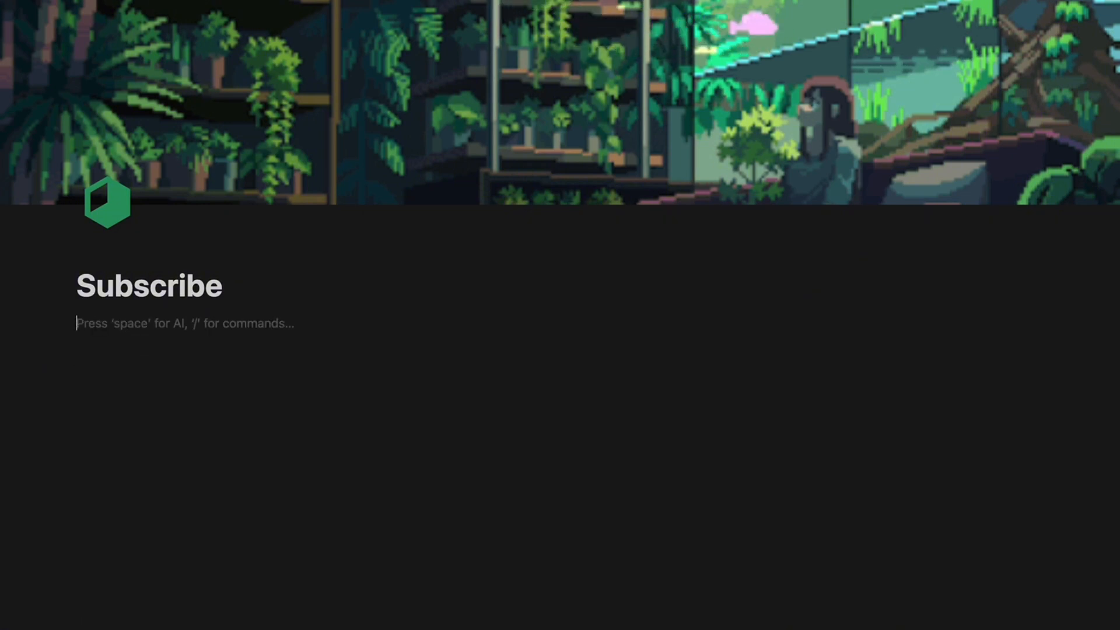
text(/h3)
key(Return)
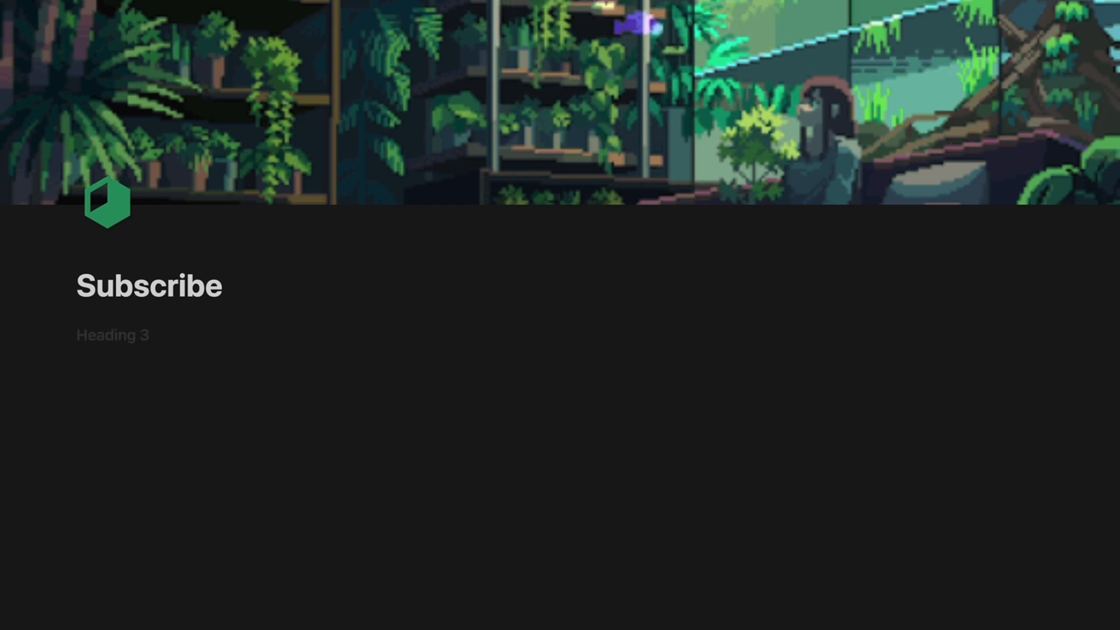
key(BackSpace)
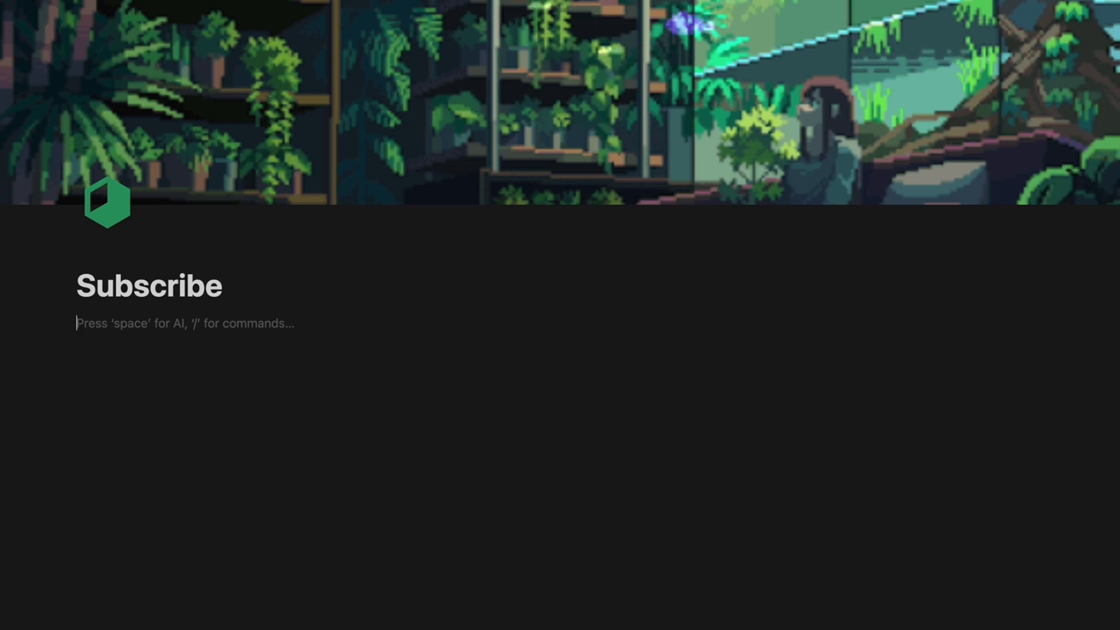
- Add a divider below the Subscribe title, try starting a numbered list beneath it and clear that line
text(---)
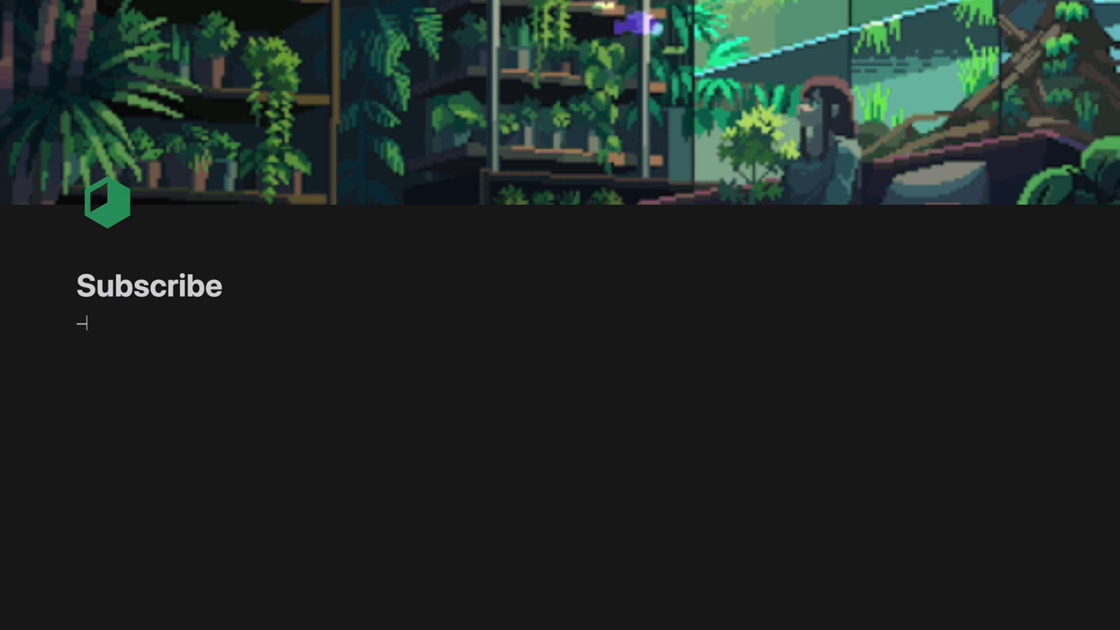
text(1)
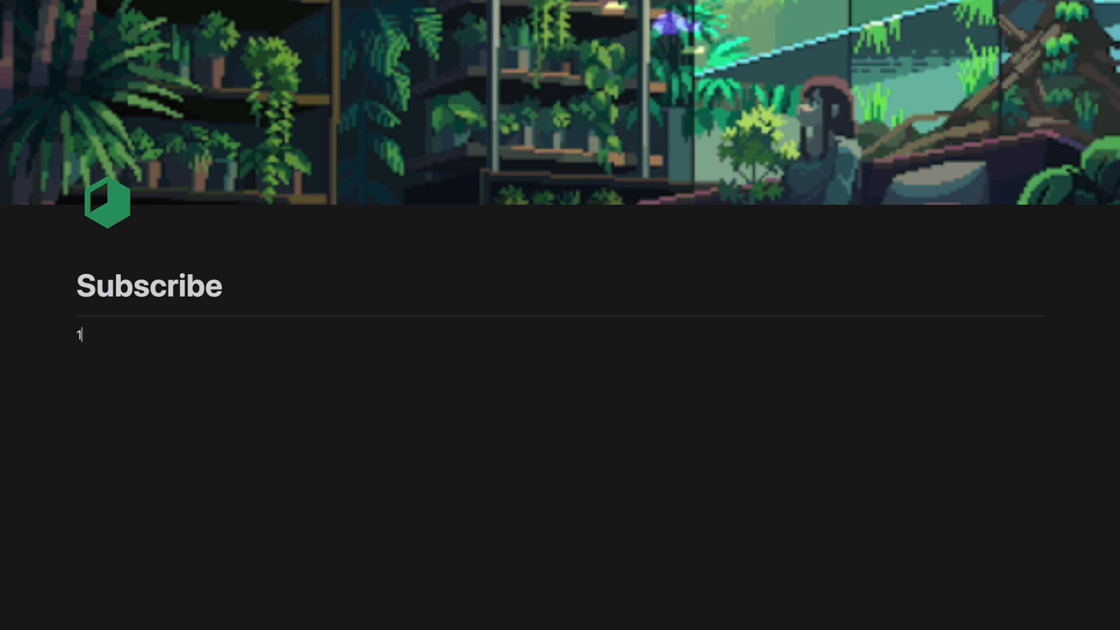
text(.)
key(BackSpace)
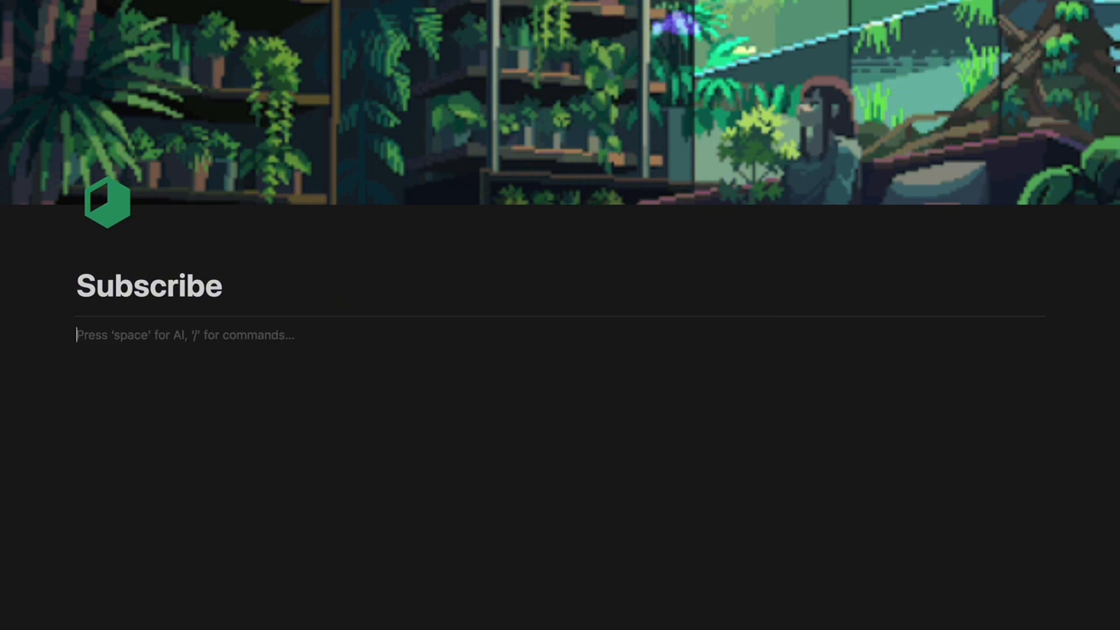
- Create an empty toggle list and an empty to-do checkbox in turn beneath the divider, removing each one
text(>)
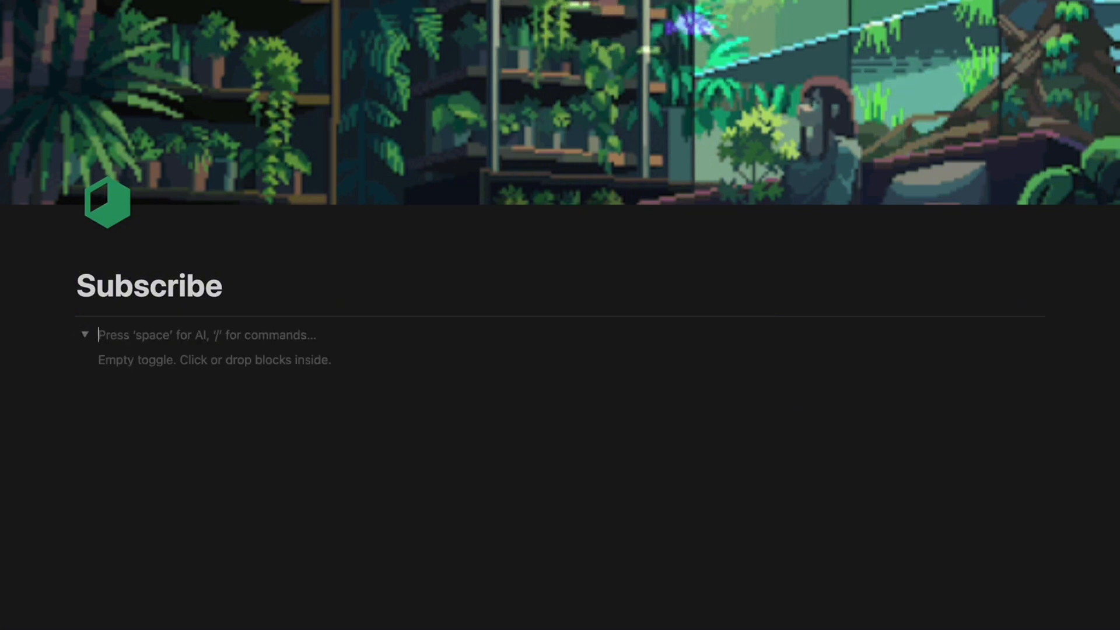
key(BackSpace)
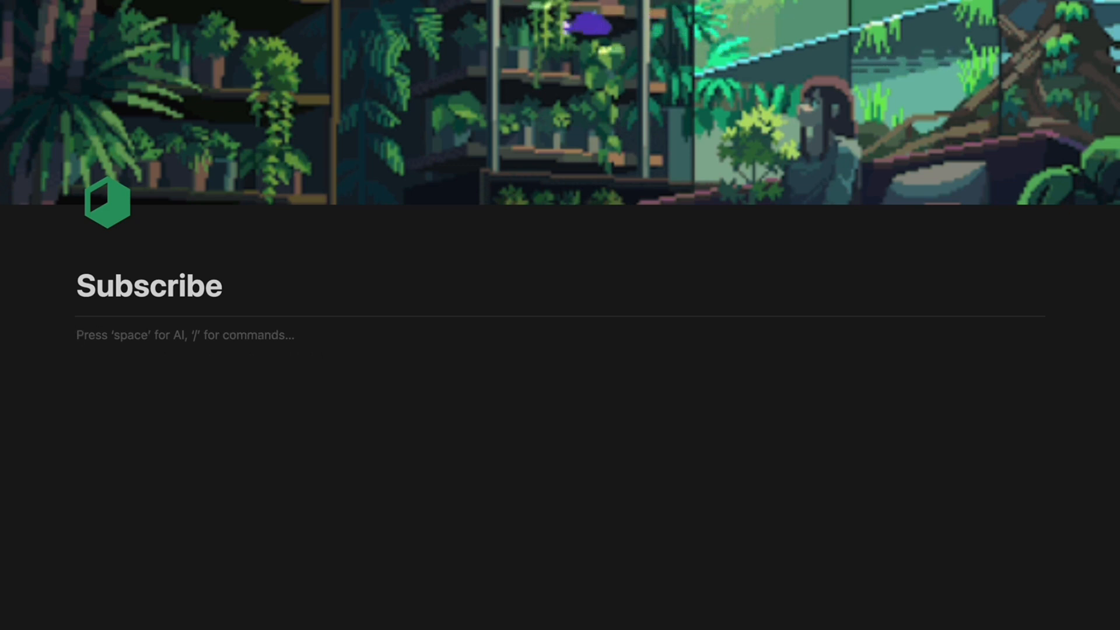
text([])
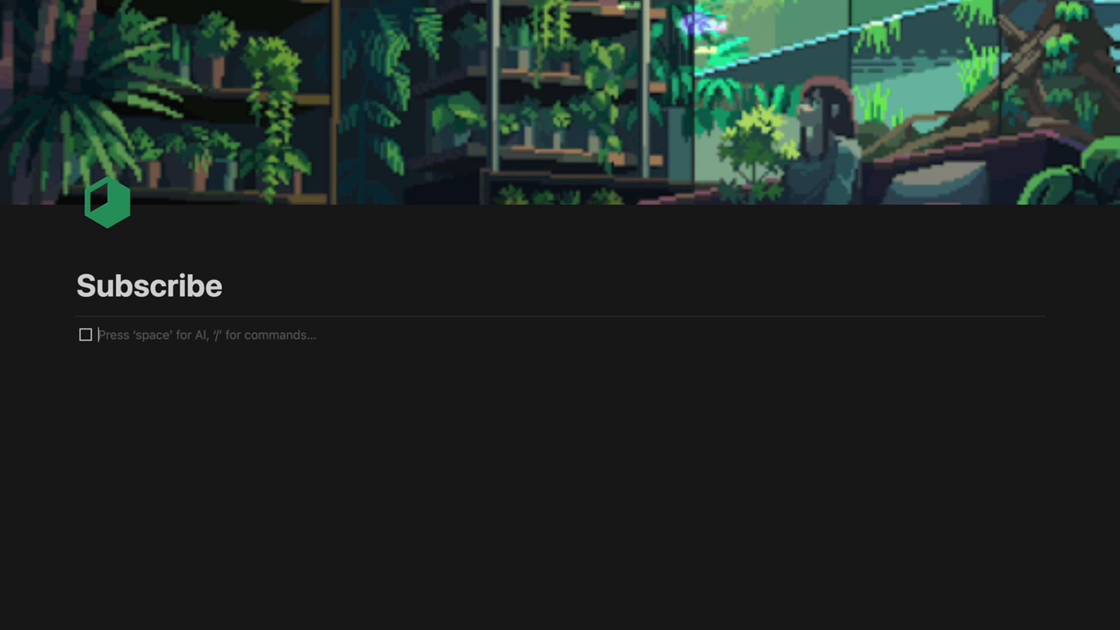
key(BackSpace)
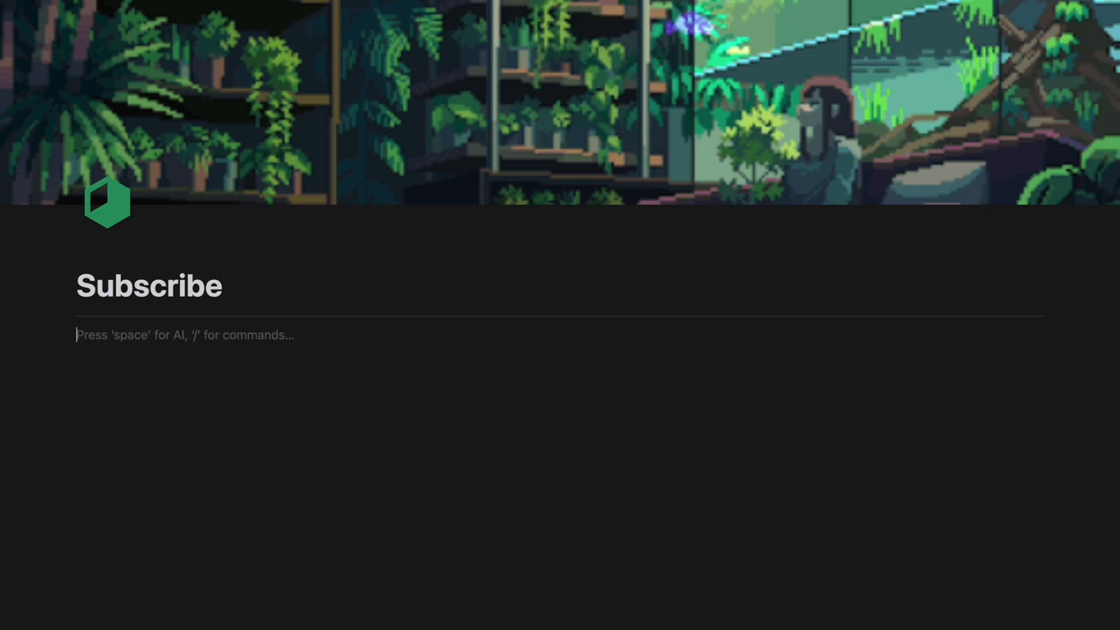
- Create an empty bulleted list item and an empty quote block in turn beneath the divider, removing each one
text(-)
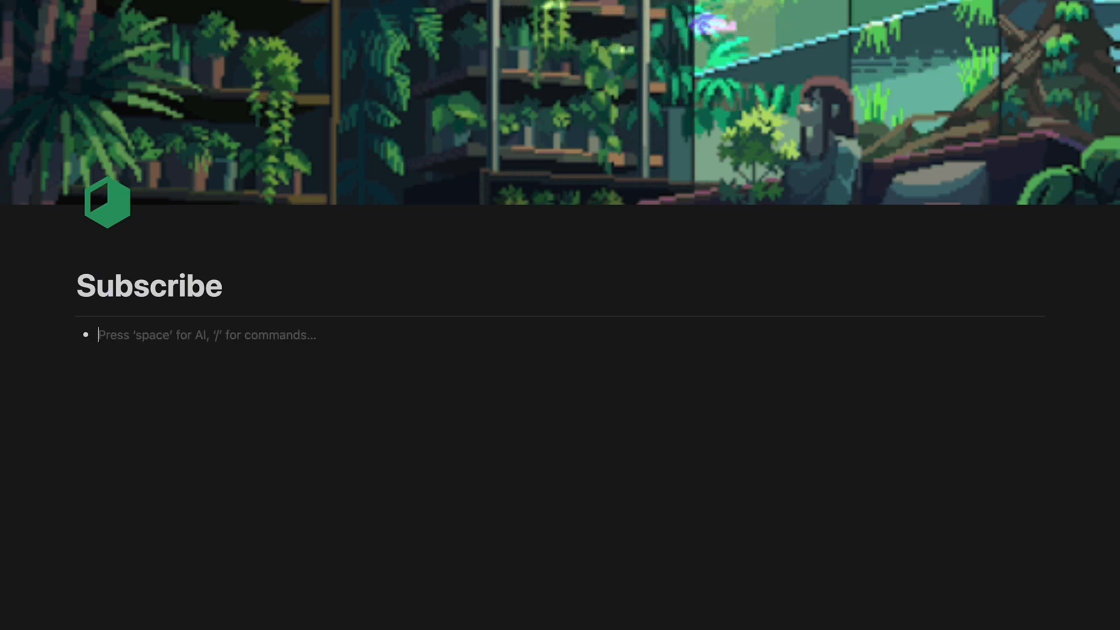
key(BackSpace)
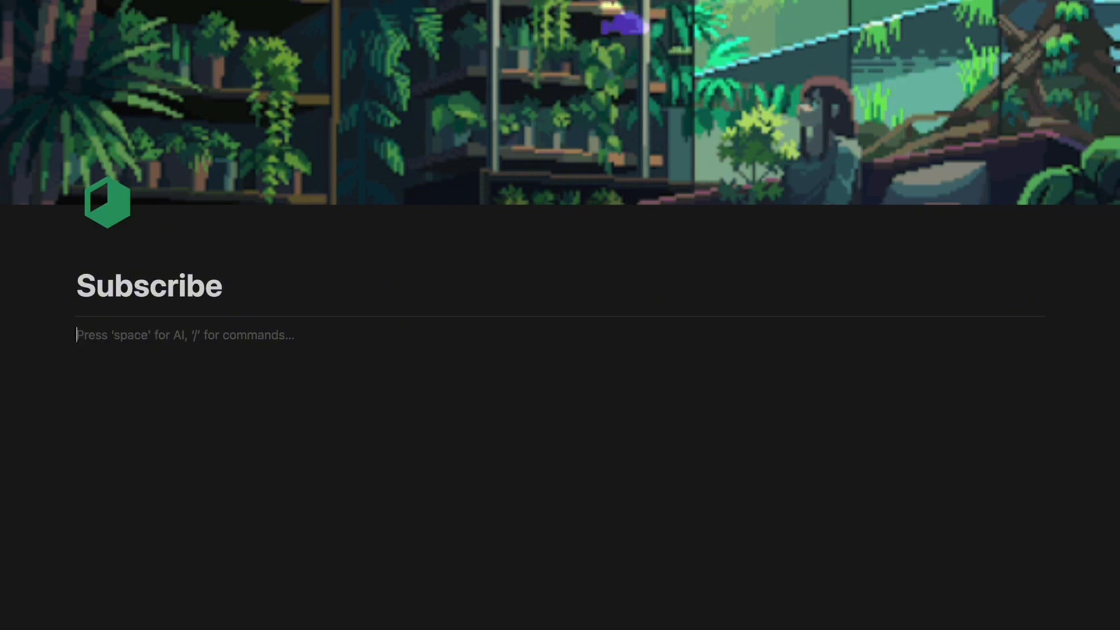
text(")
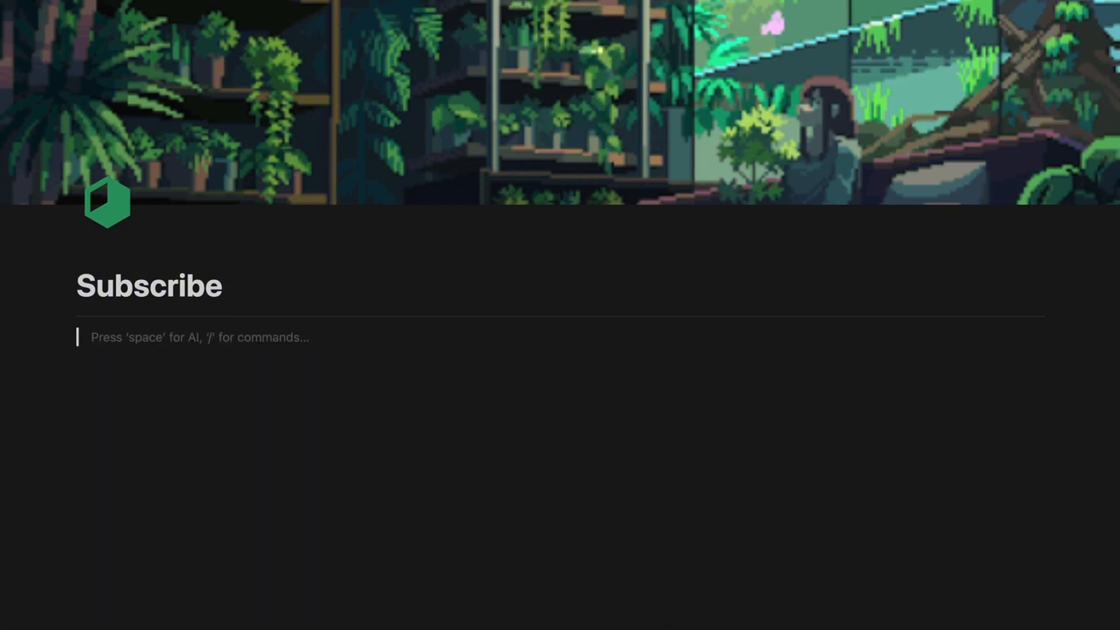
key(BackSpace)
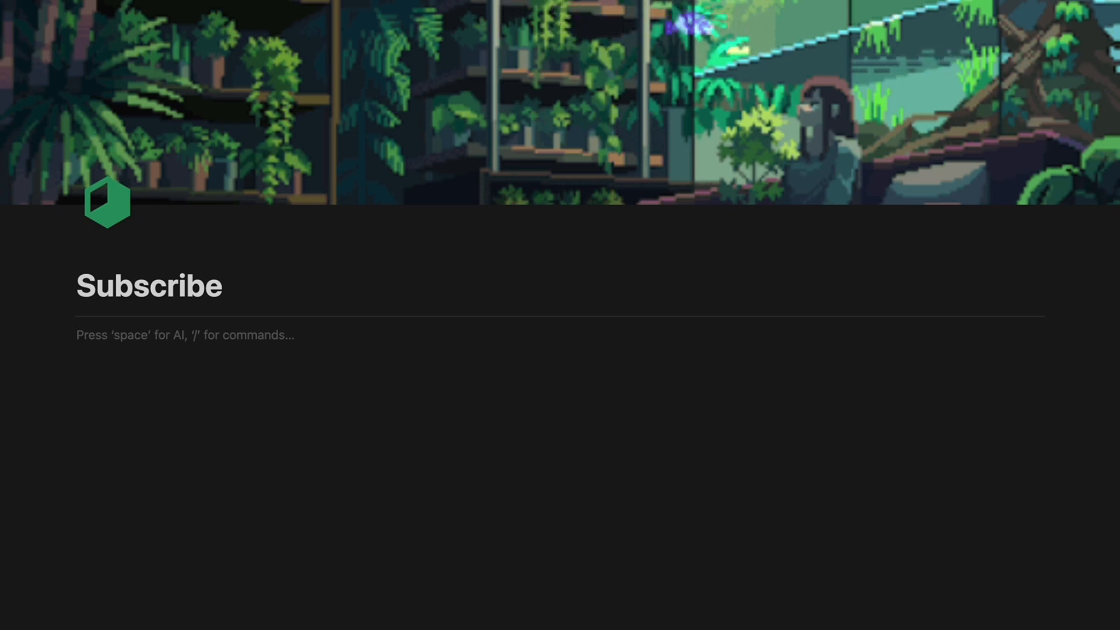
- Insert a Callout block beneath the divider on the Subscribe page
text(/call)
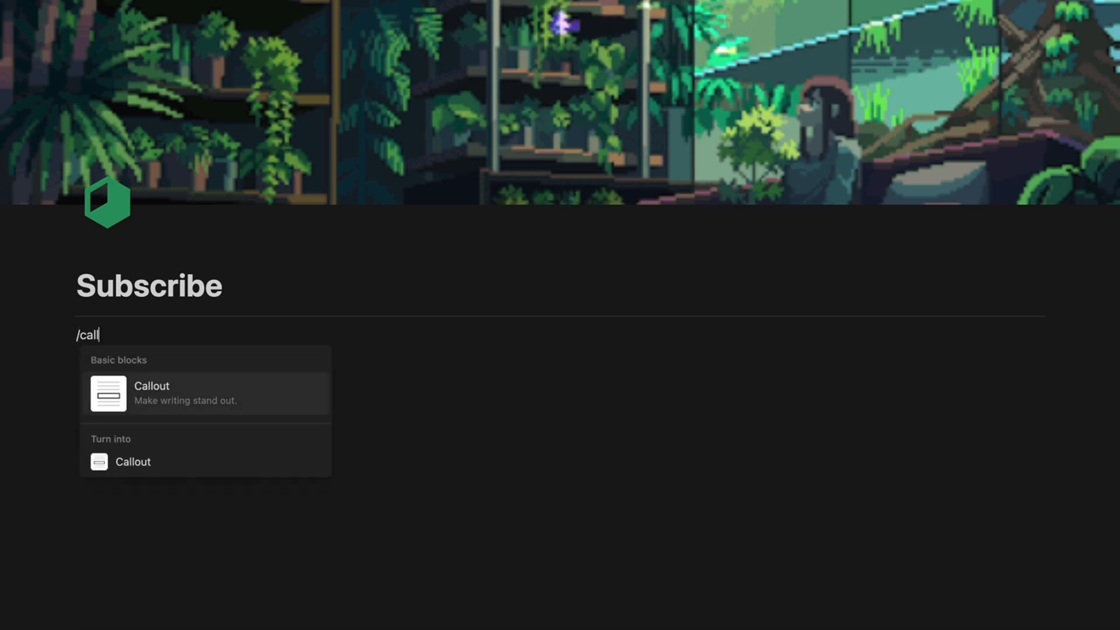
click(222, 370)
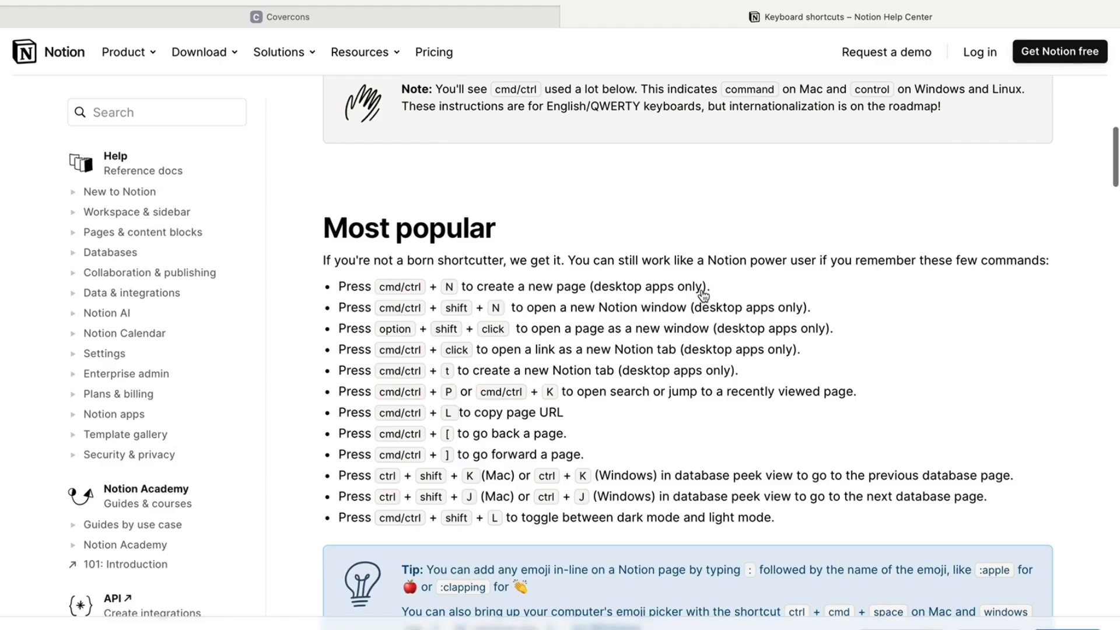
- Read the Notion Help Center's keyboard shortcuts page in the browser, from Most popular through Markdown style to Create & style your content
scroll(705, 295, down, 2)
scroll(701, 288, down, 4)
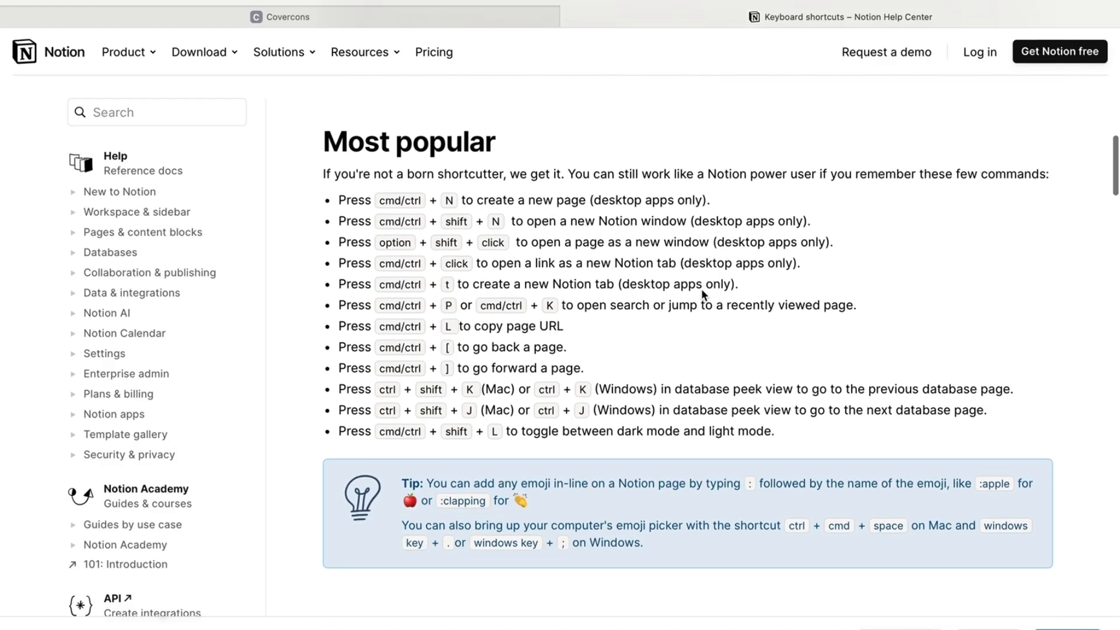
scroll(702, 289, down, 10)
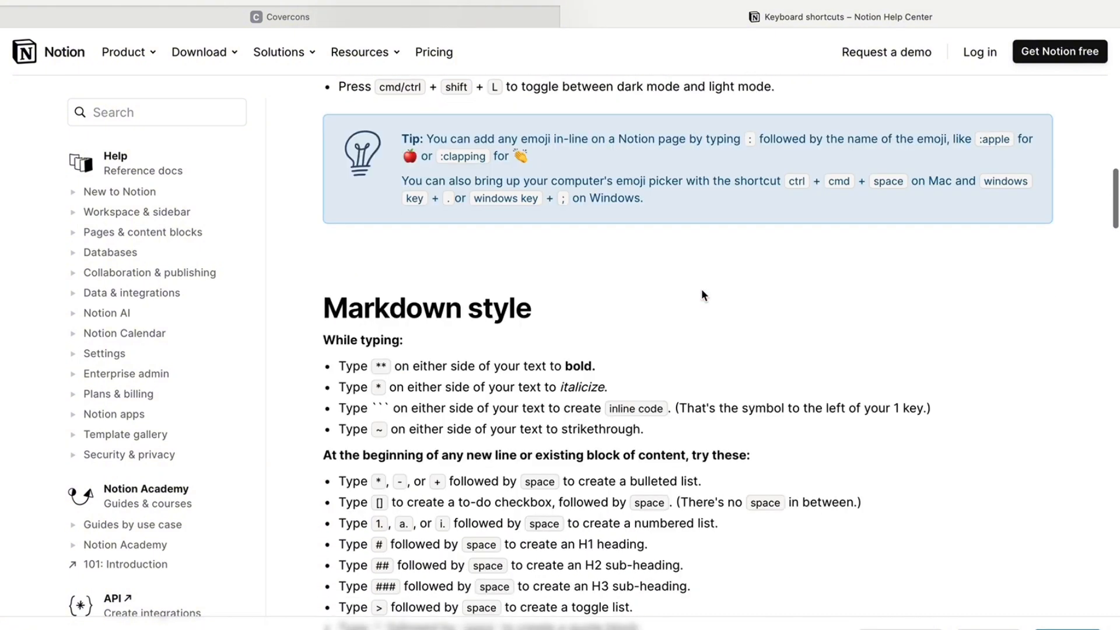
scroll(702, 288, down, 7)
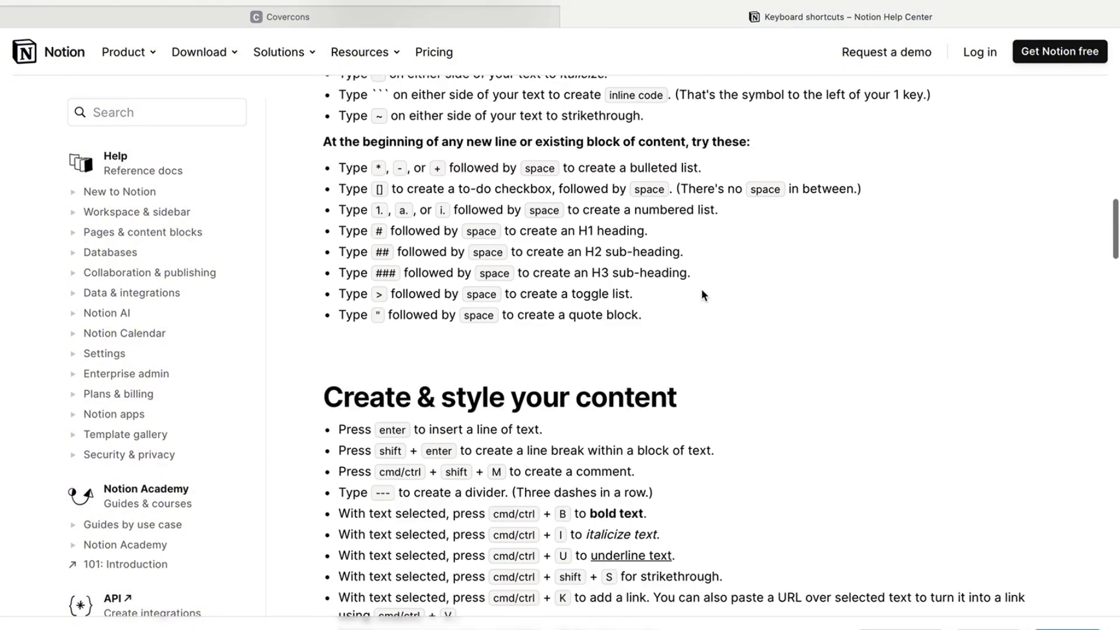
scroll(703, 295, down, 6)
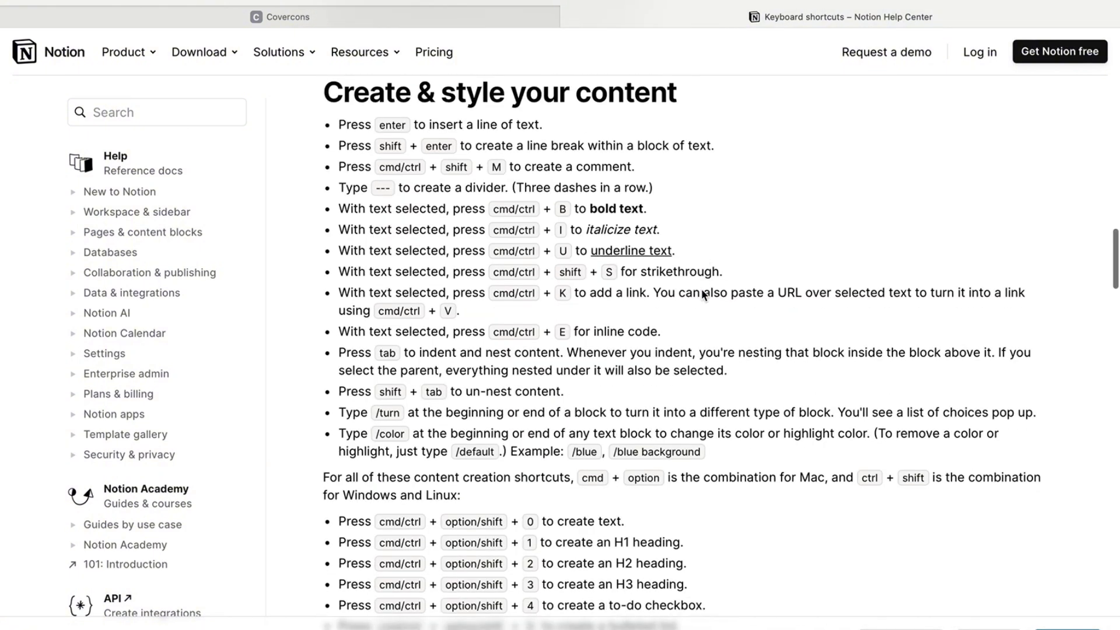
scroll(703, 295, down, 8)
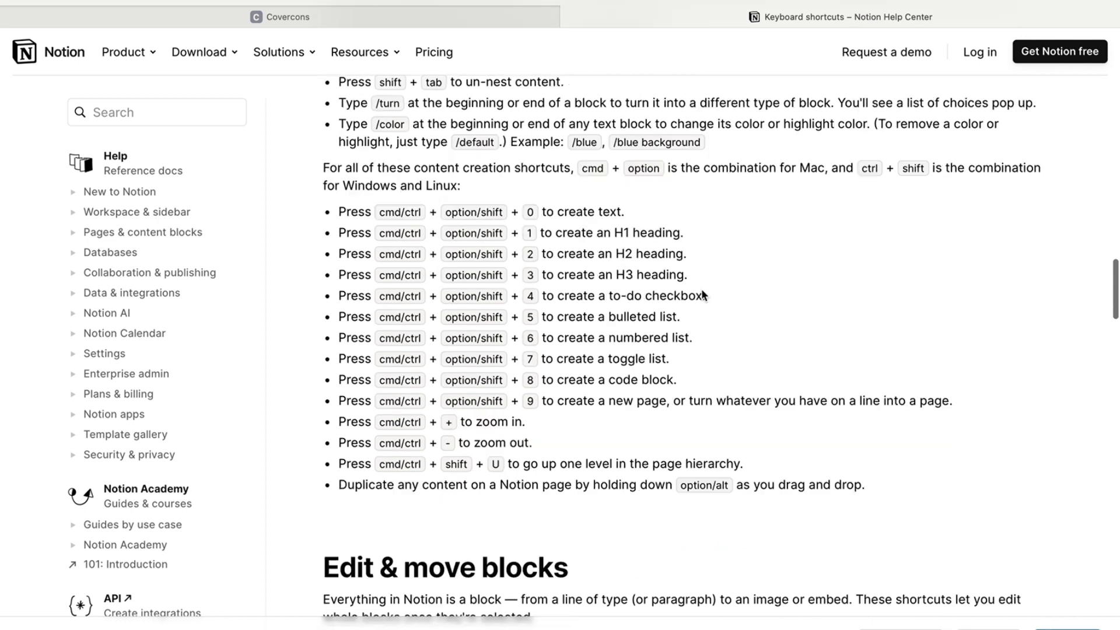
- Read the Edit & move blocks and @ commands sections of the keyboard shortcuts page
scroll(702, 288, down, 6)
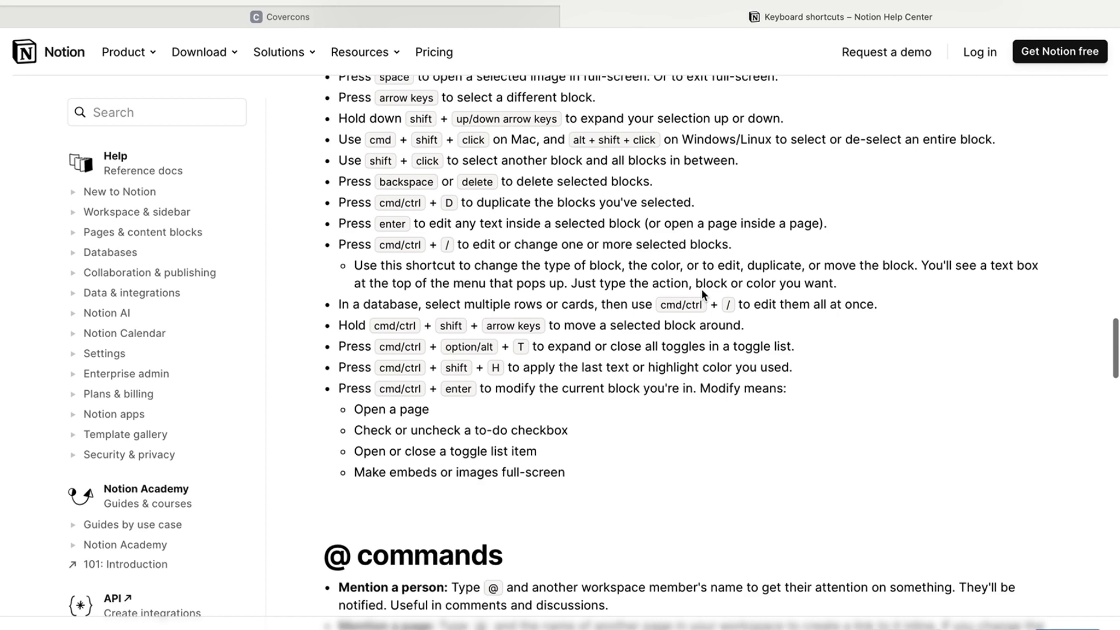
scroll(702, 289, down, 3)
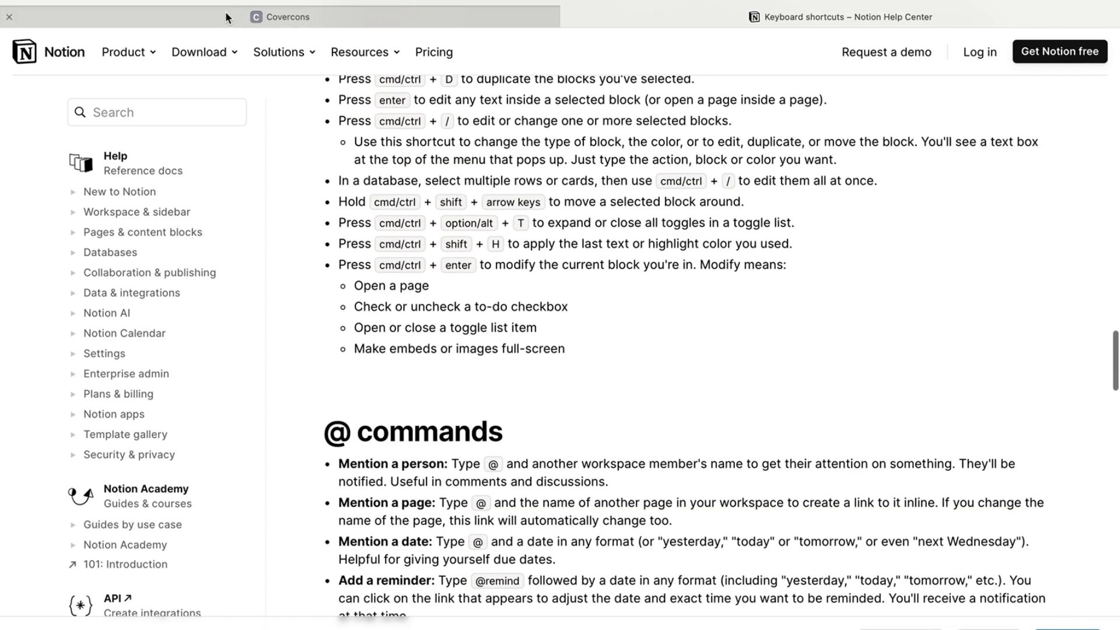
mouse_move(177, 9)
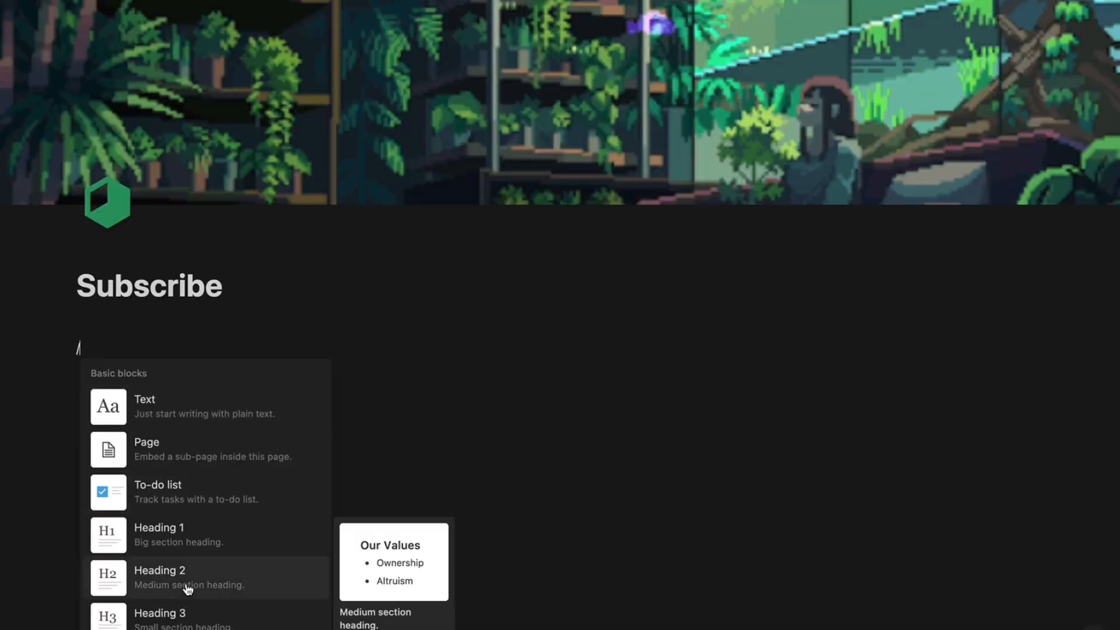
- Insert a Heading 2 block reading "Block" beneath the Subscribe page title
click(188, 588)
text(Bloc)
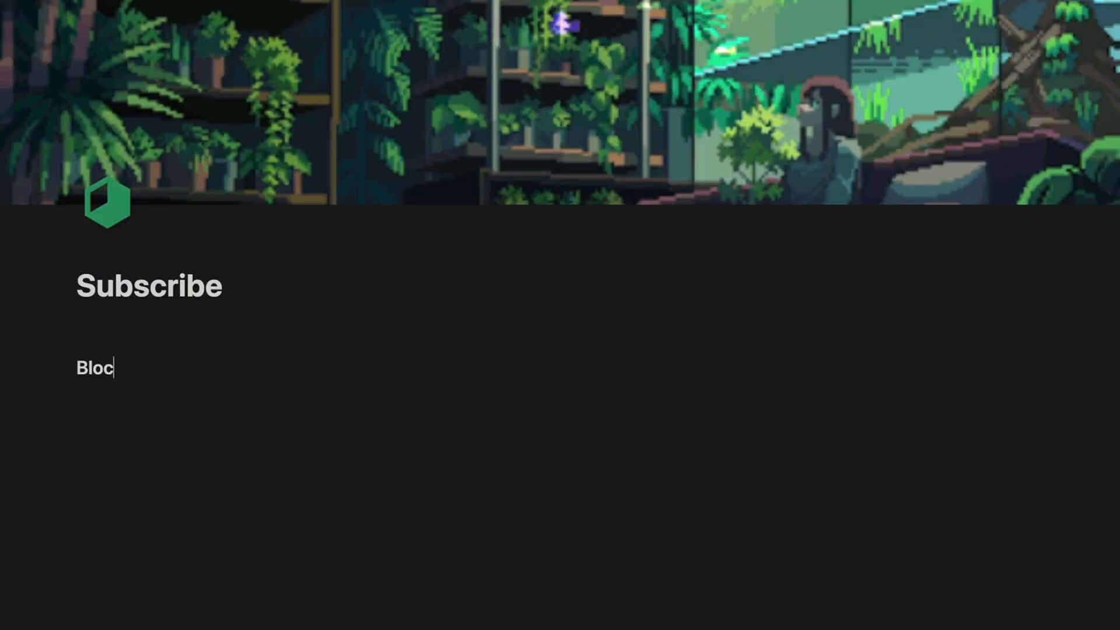
text(k)
- Review the heading block's actions and Turn into options, and set its text color to Green
click(67, 373)
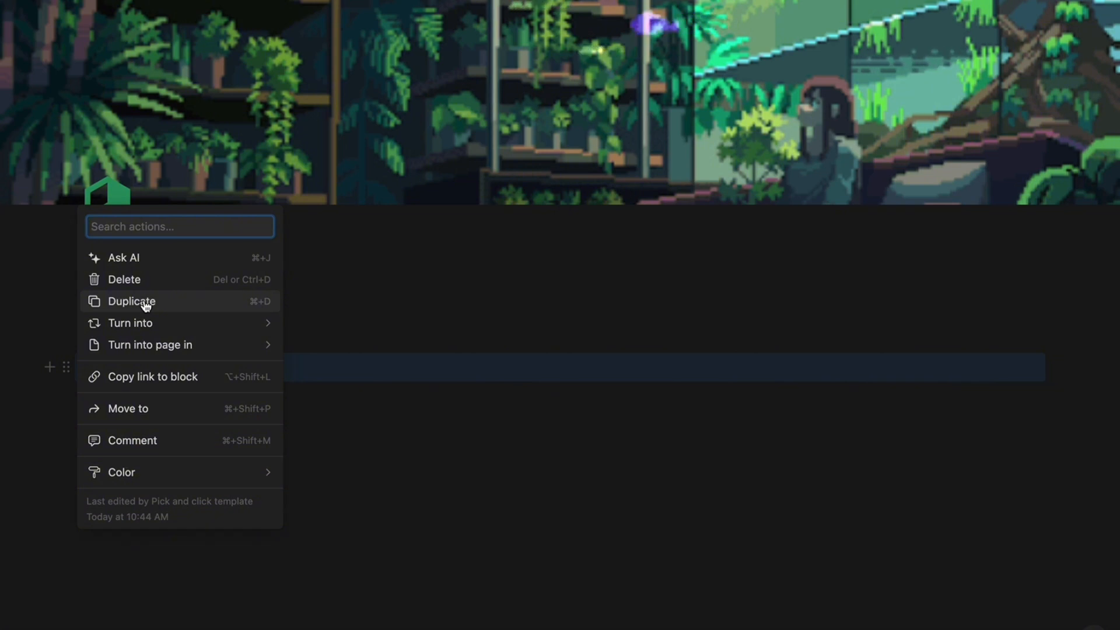
mouse_move(144, 326)
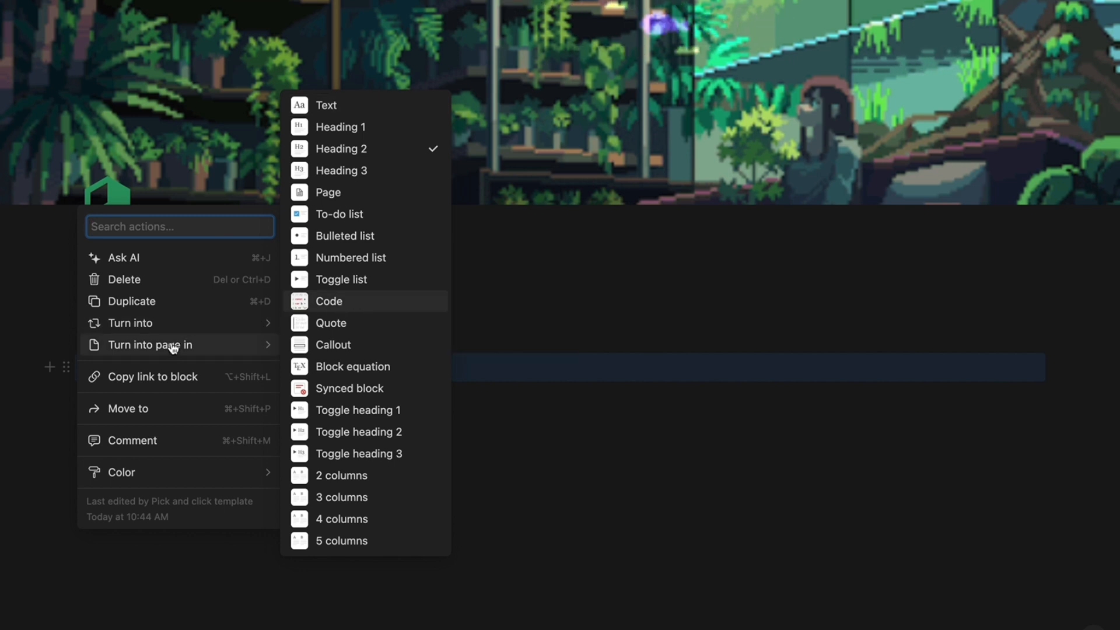
mouse_move(174, 348)
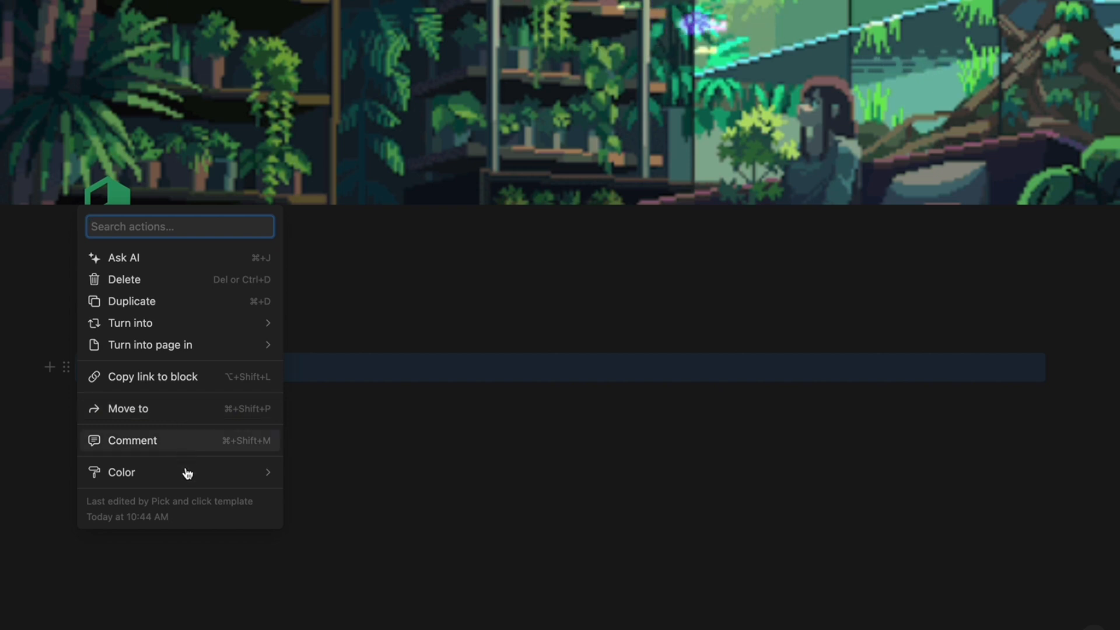
mouse_move(186, 474)
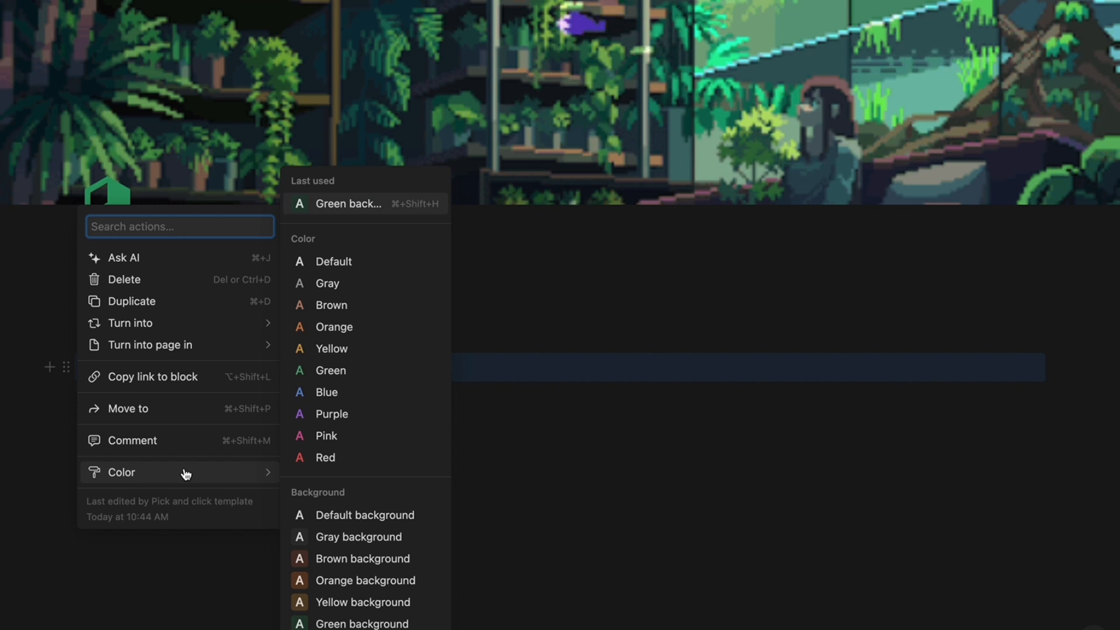
click(331, 374)
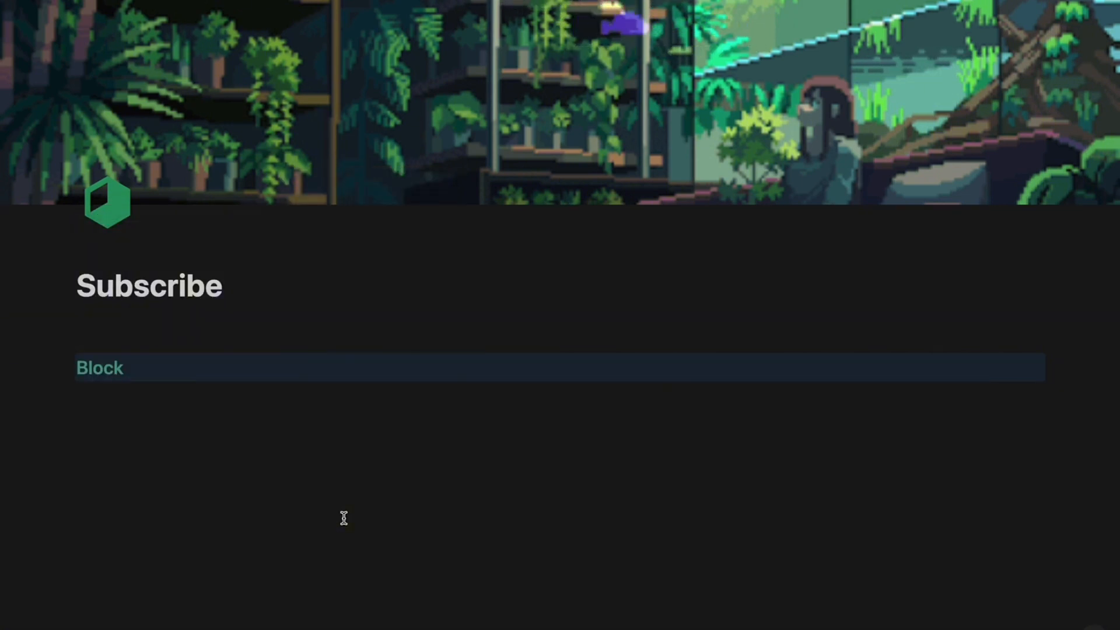
click(343, 518)
click(344, 518)
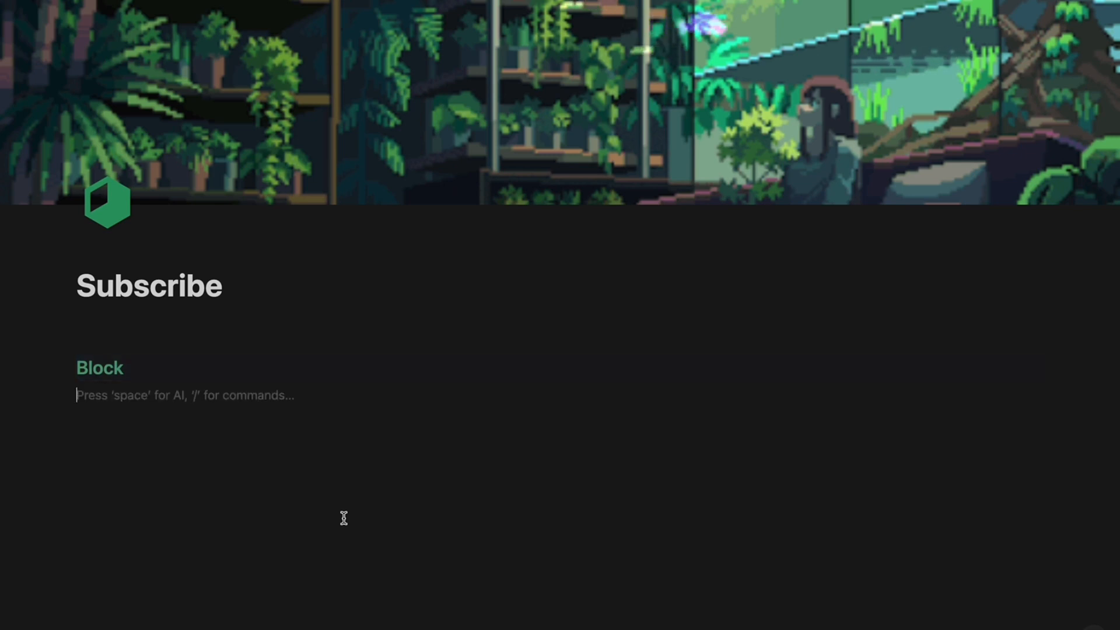
- Delete the text of the green "Block" heading
click(149, 369)
key(BackSpace)
key(BackSpace)
key(BackSpace)
key(BackSpace)
key(BackSpace)
key(BackSpace)
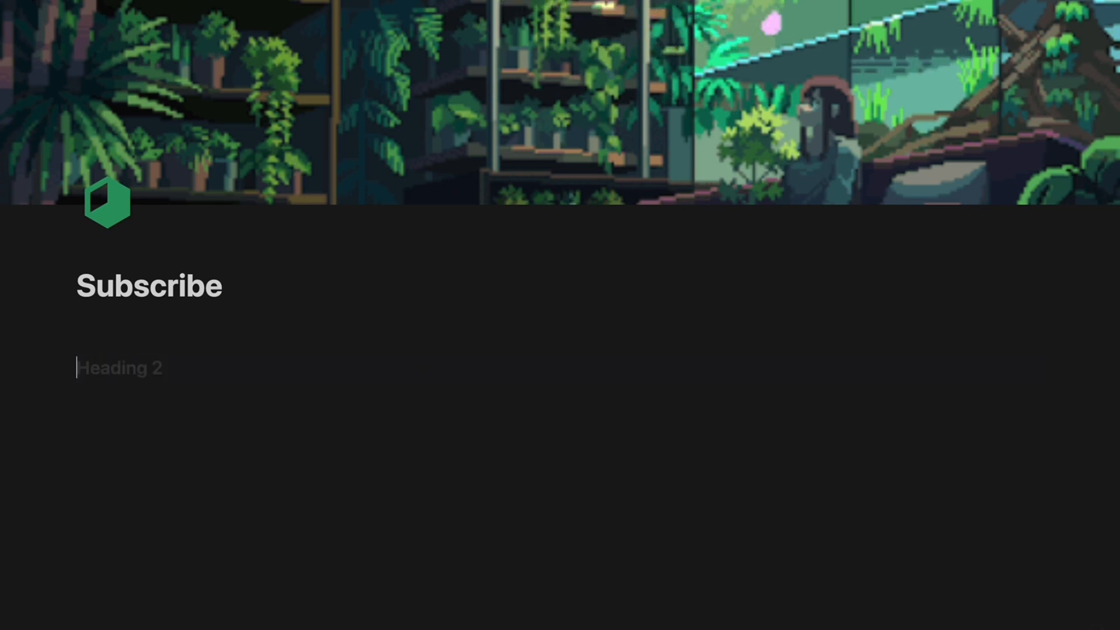
- Insert a simple table of four columns by five rows beneath the page title and fit it to the page width
text(/tab)
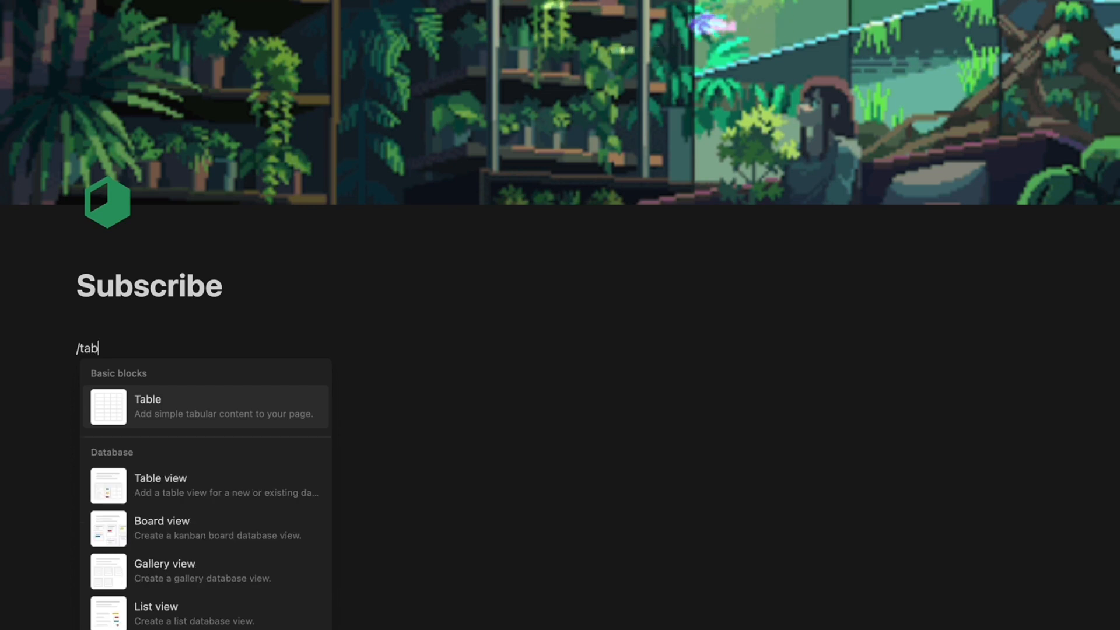
click(169, 407)
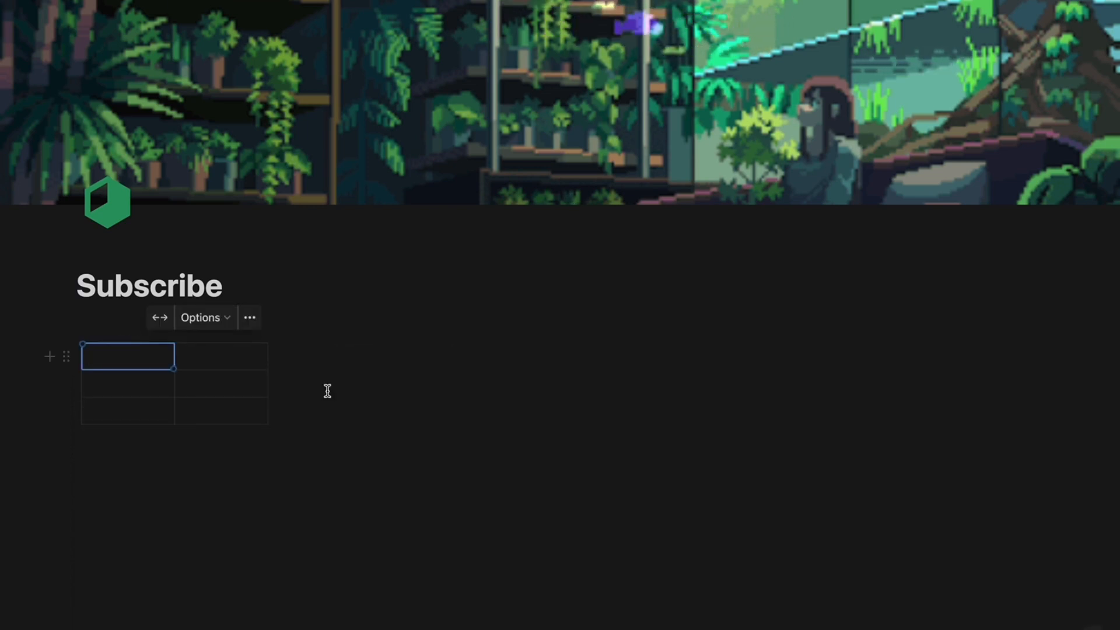
click(277, 391)
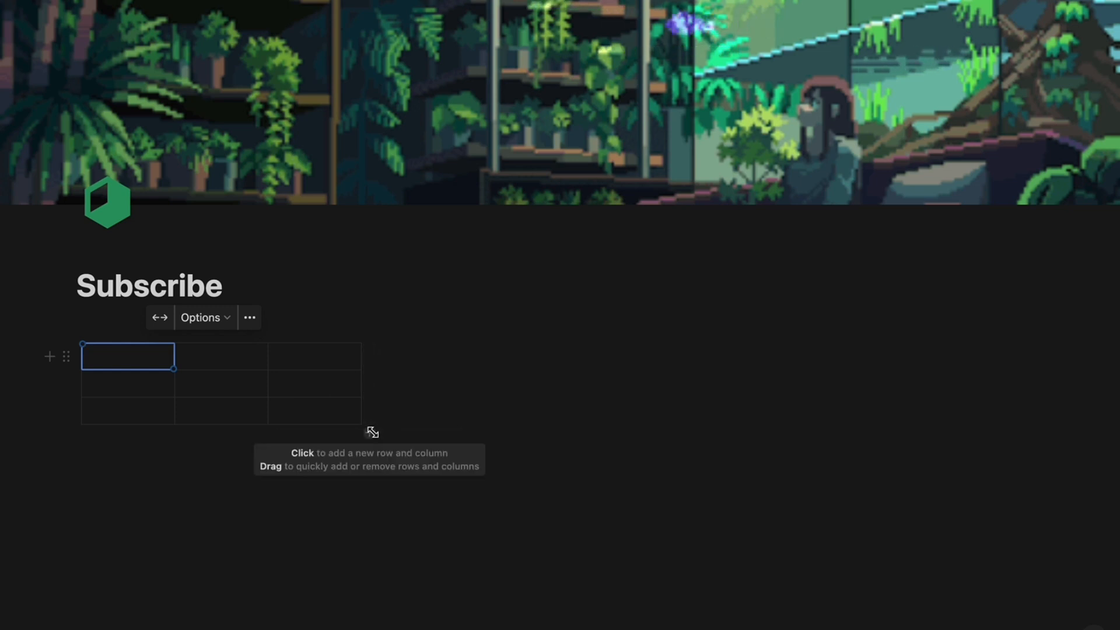
drag(372, 432, 426, 483)
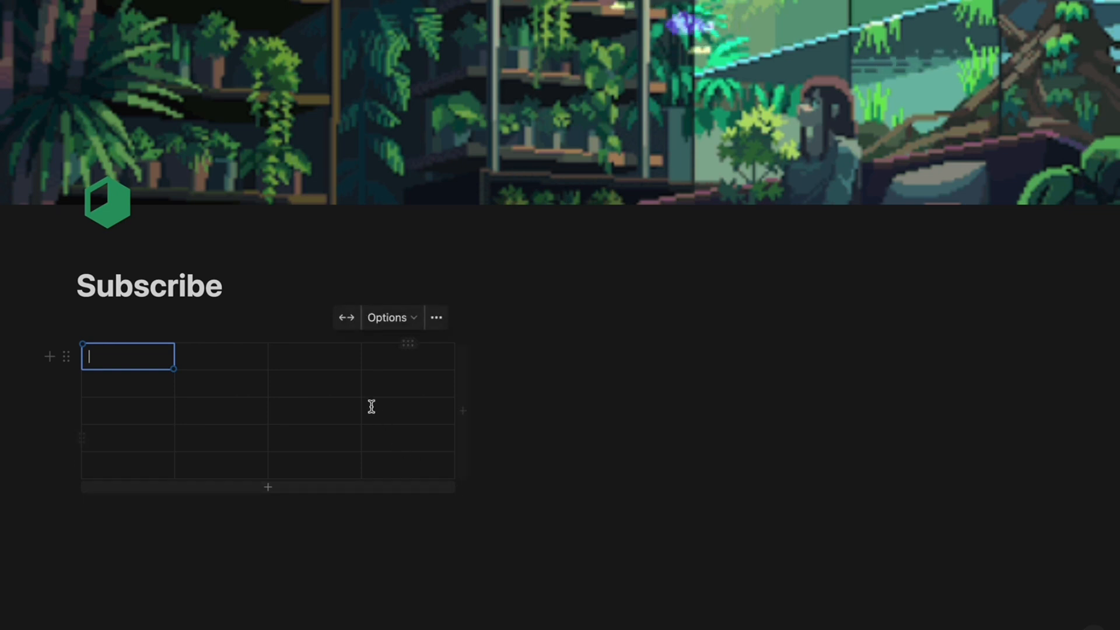
click(349, 323)
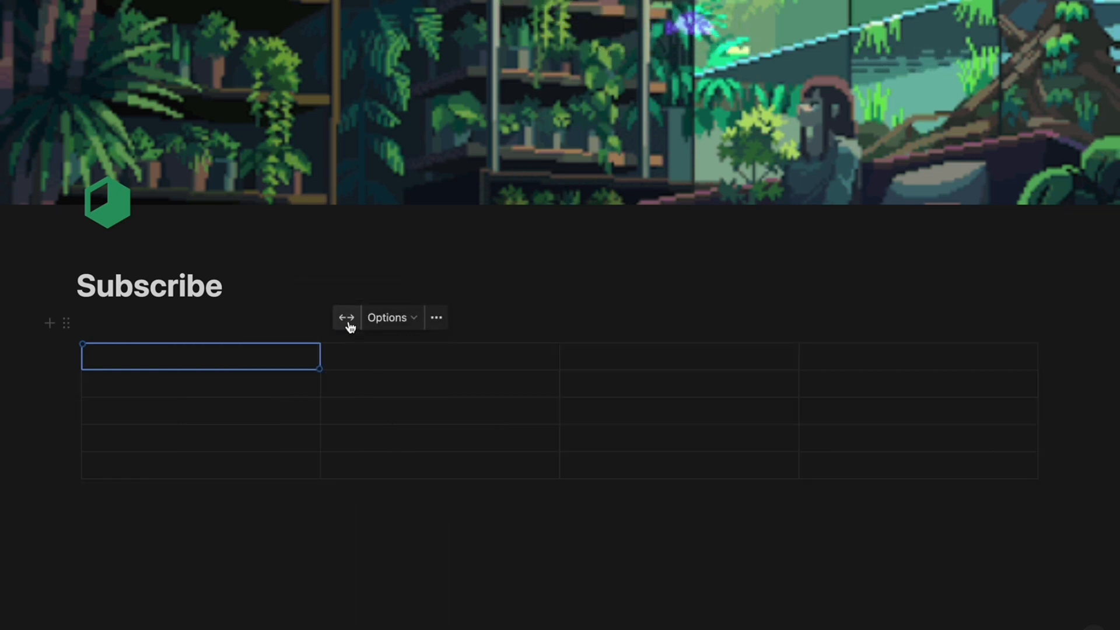
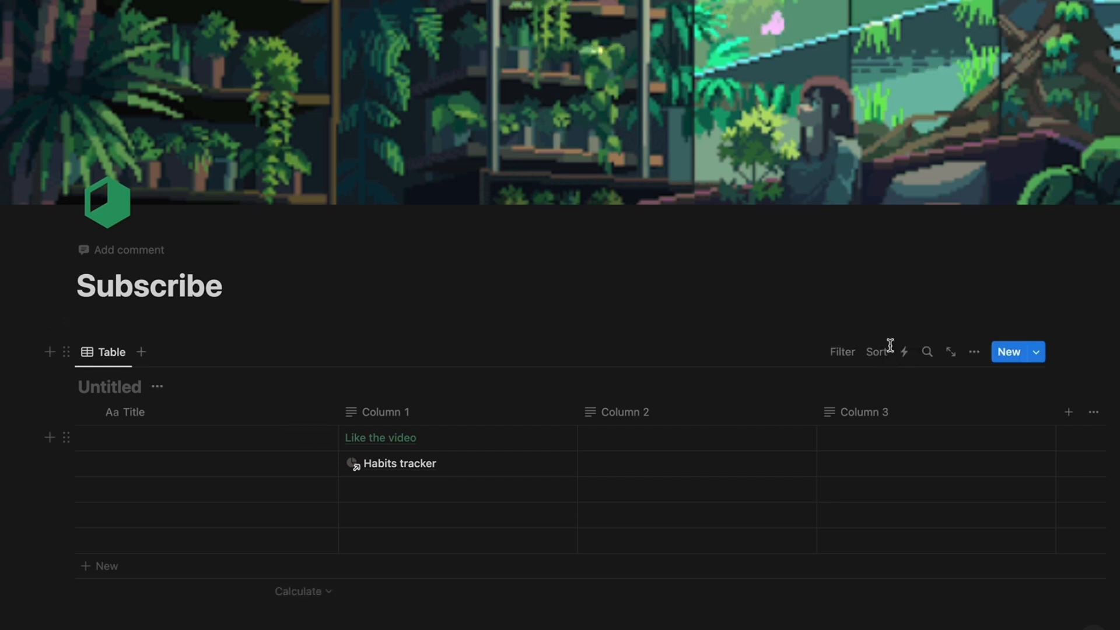
- View the table database's sort properties without applying one, and turn the database into a simple table
click(878, 353)
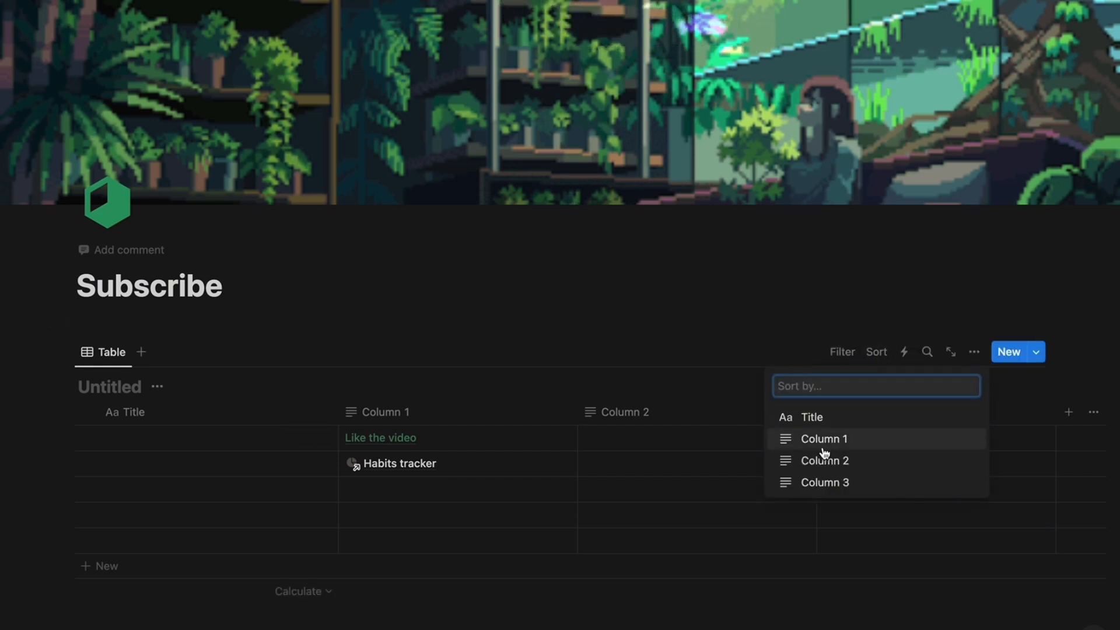
click(733, 341)
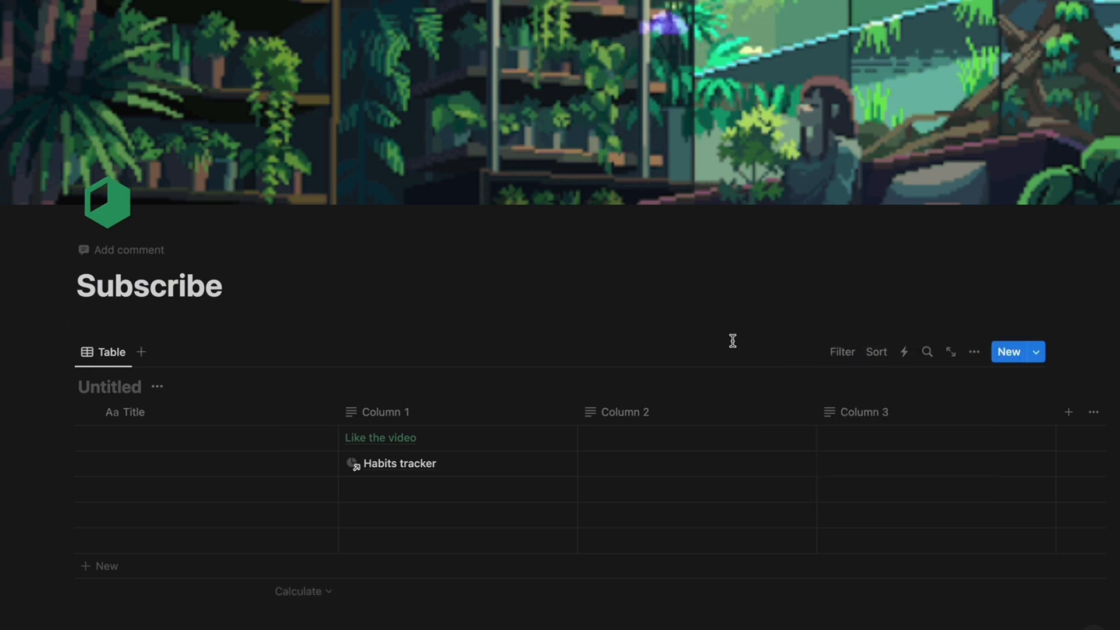
click(68, 354)
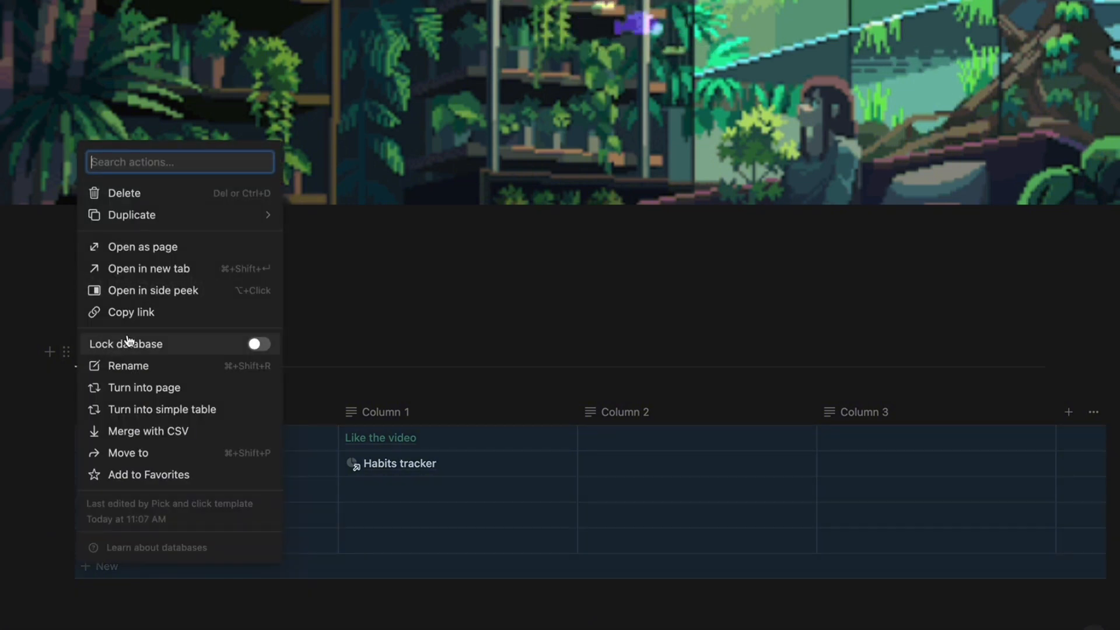
click(165, 409)
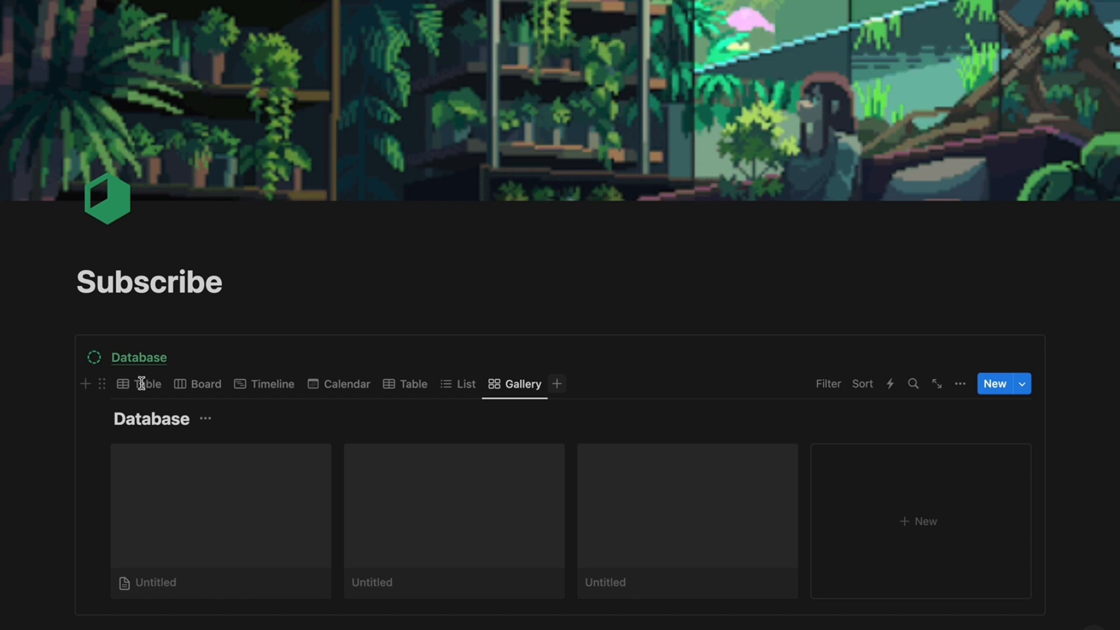
- Switch the Database to its first Table view and collapse groups 1 and 2
click(140, 383)
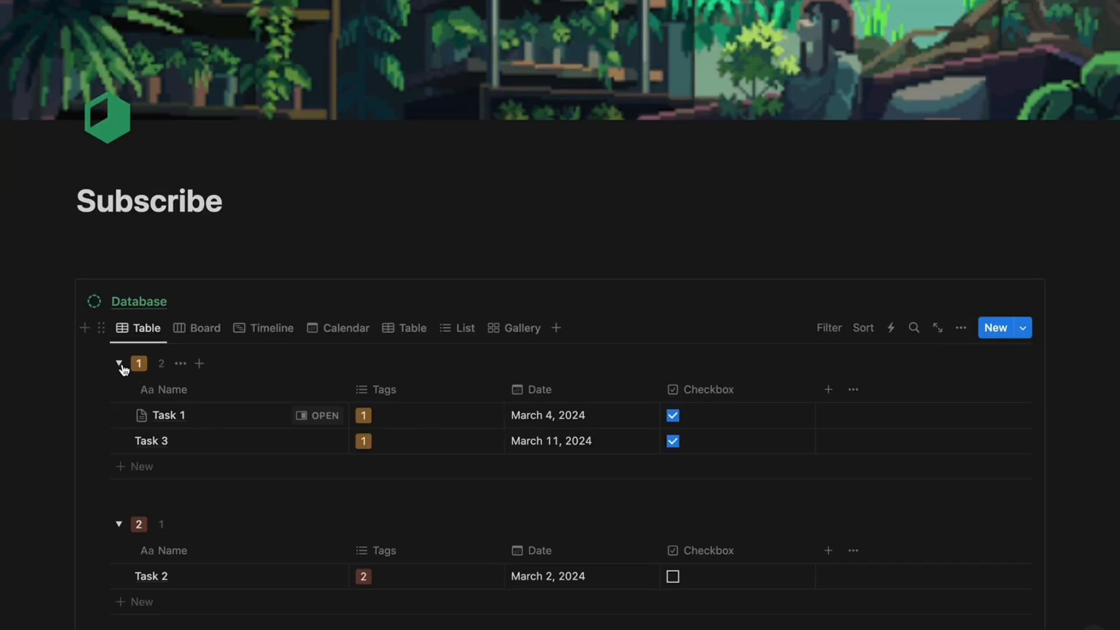
click(120, 364)
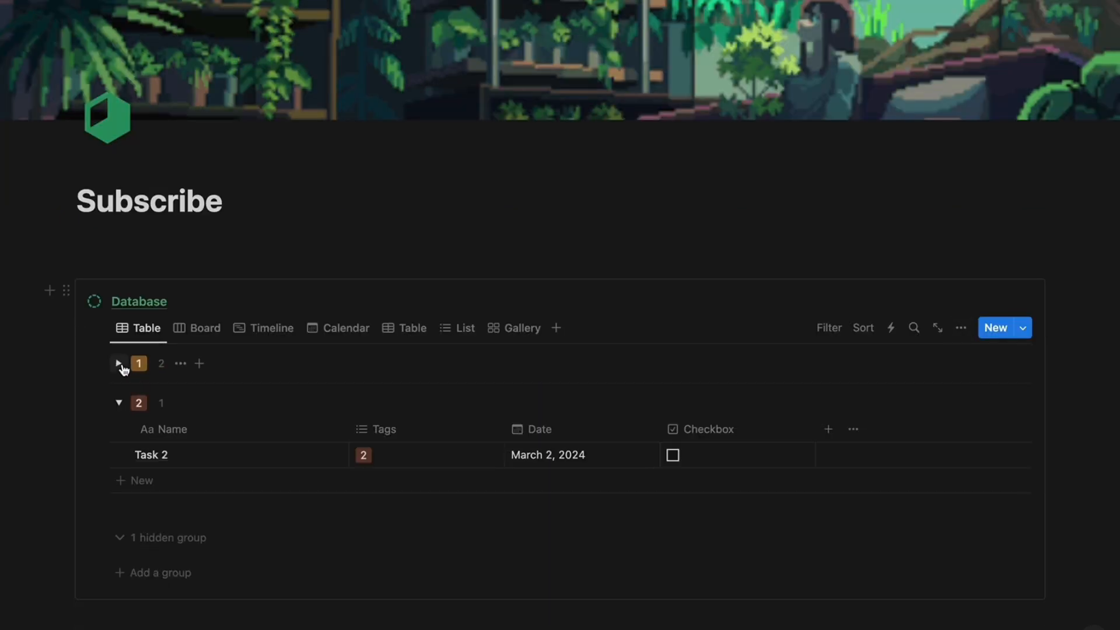
click(119, 404)
scroll(93, 525, down, 2)
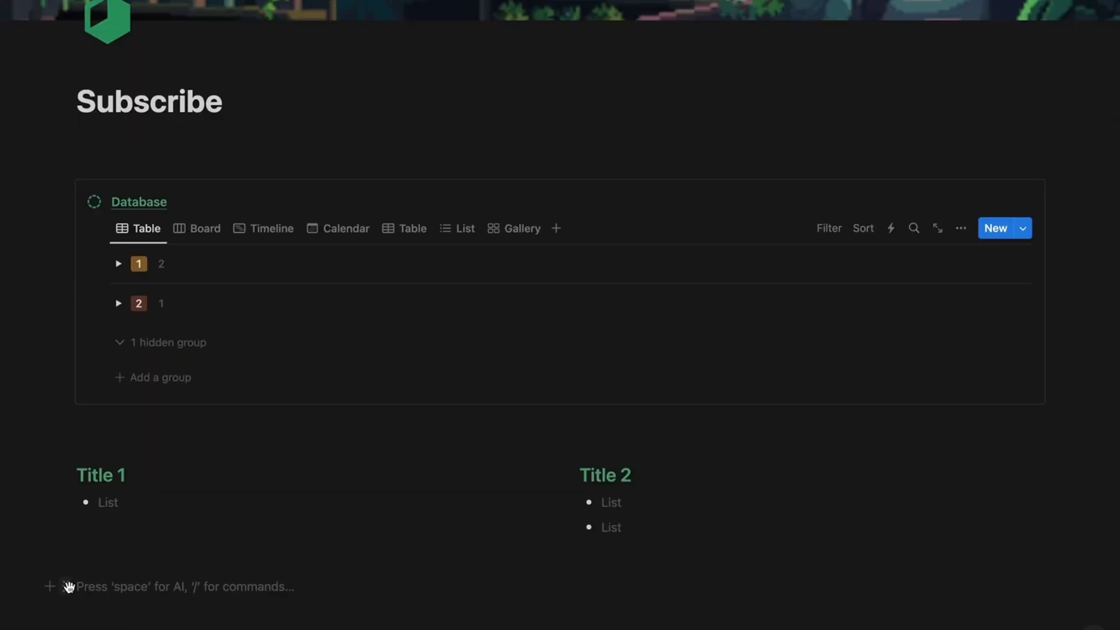
- Move the empty text block from beneath the columns to the far side of the Title 2 column
drag(69, 586, 371, 578)
drag(873, 454, 946, 456)
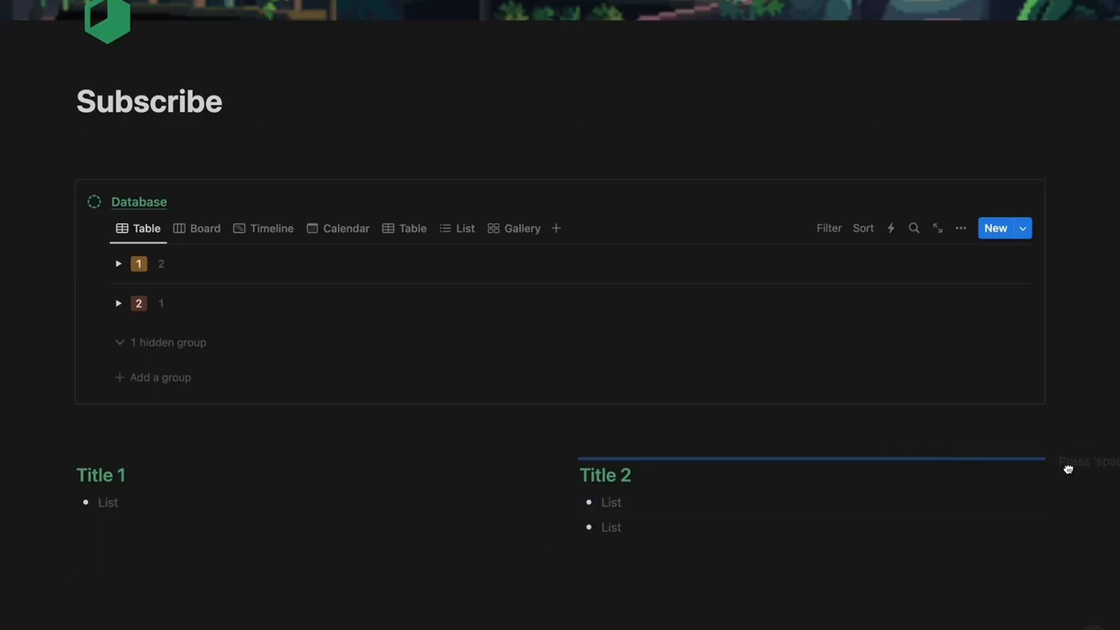
drag(1068, 470, 1068, 493)
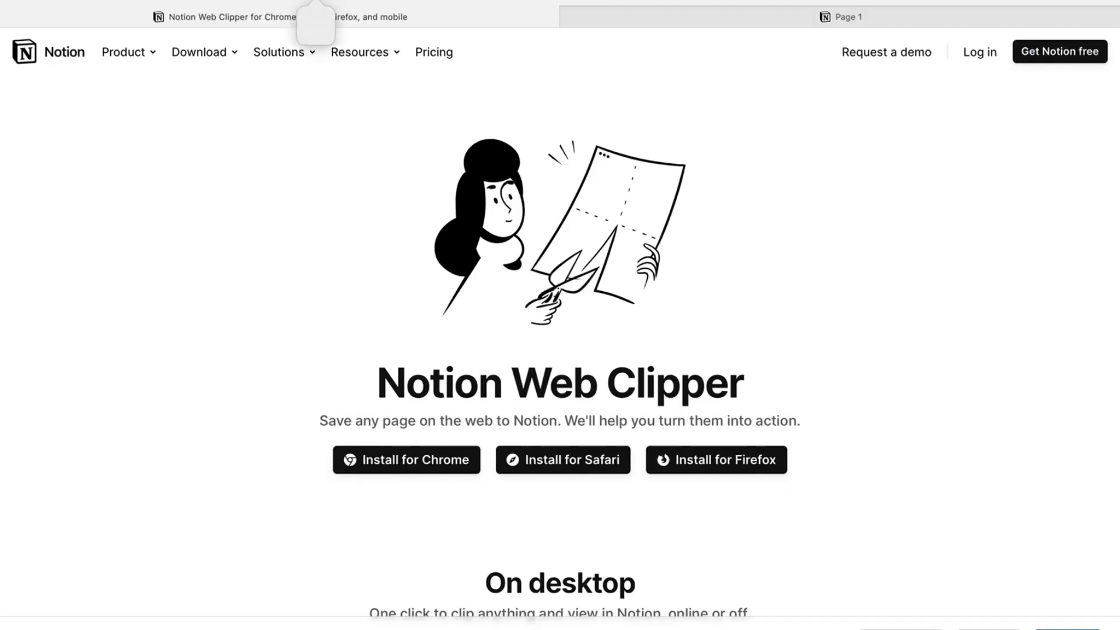
- Convert the pasted Second Brain URL into a link to page, and remove the resulting link block
mouse_move(422, 115)
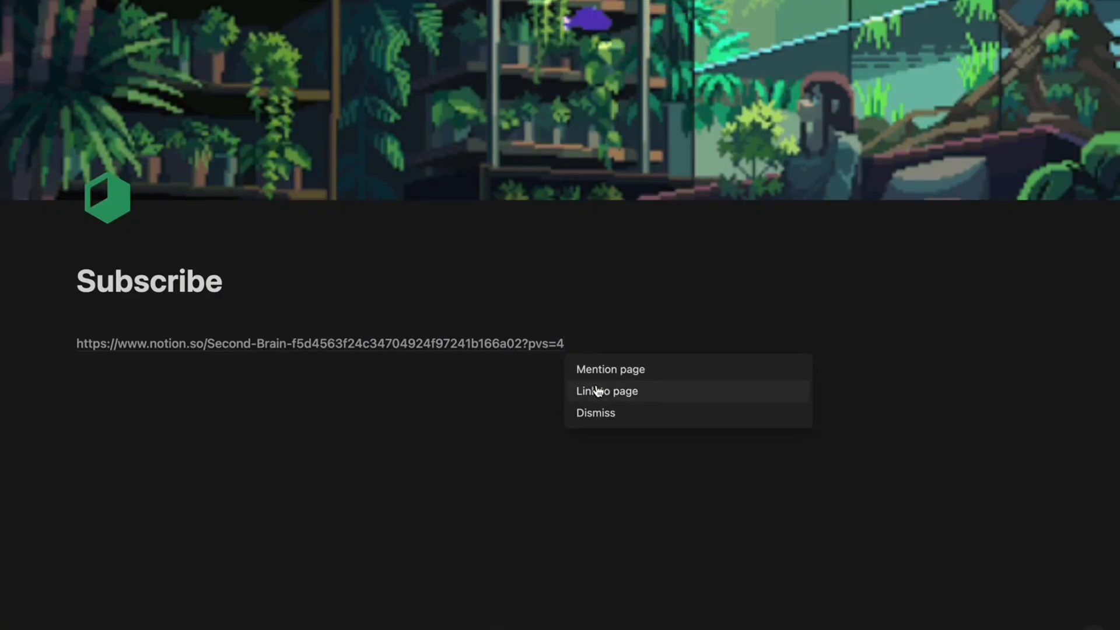
click(597, 390)
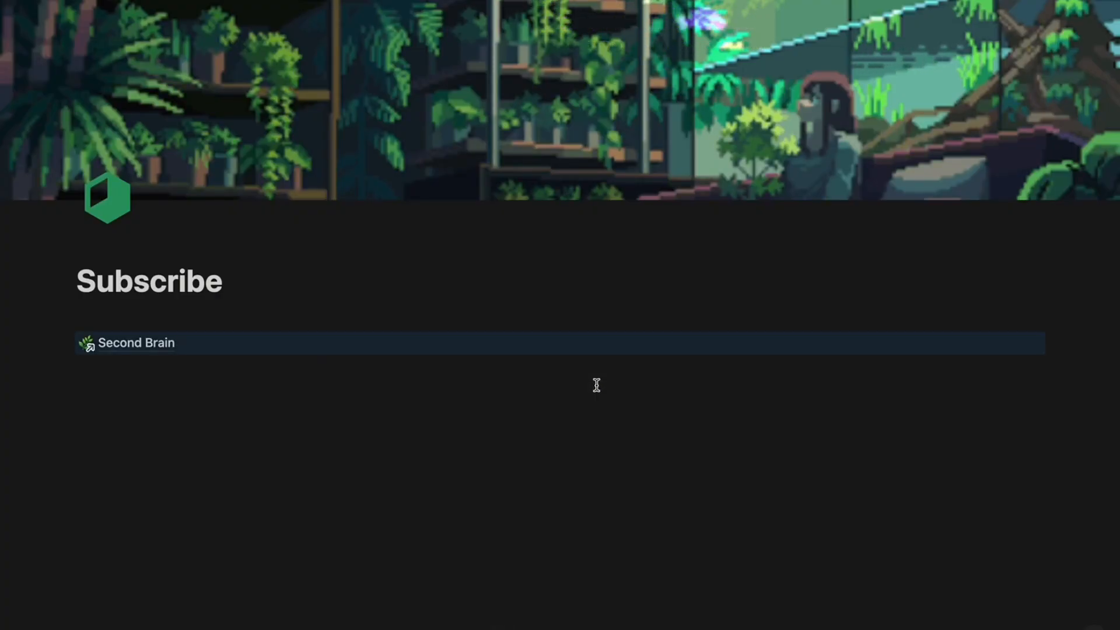
key(BackSpace)
- Insert an inline database beneath the Subscribe page title and hide the database's title
text(/data)
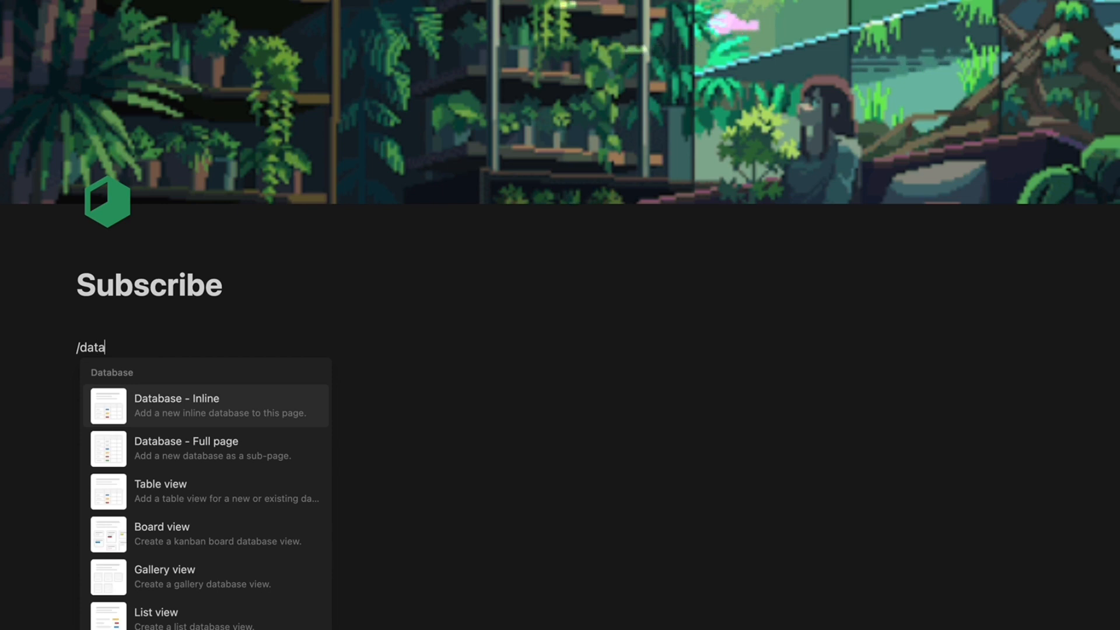
text(ba)
scroll(185, 484, down, 3)
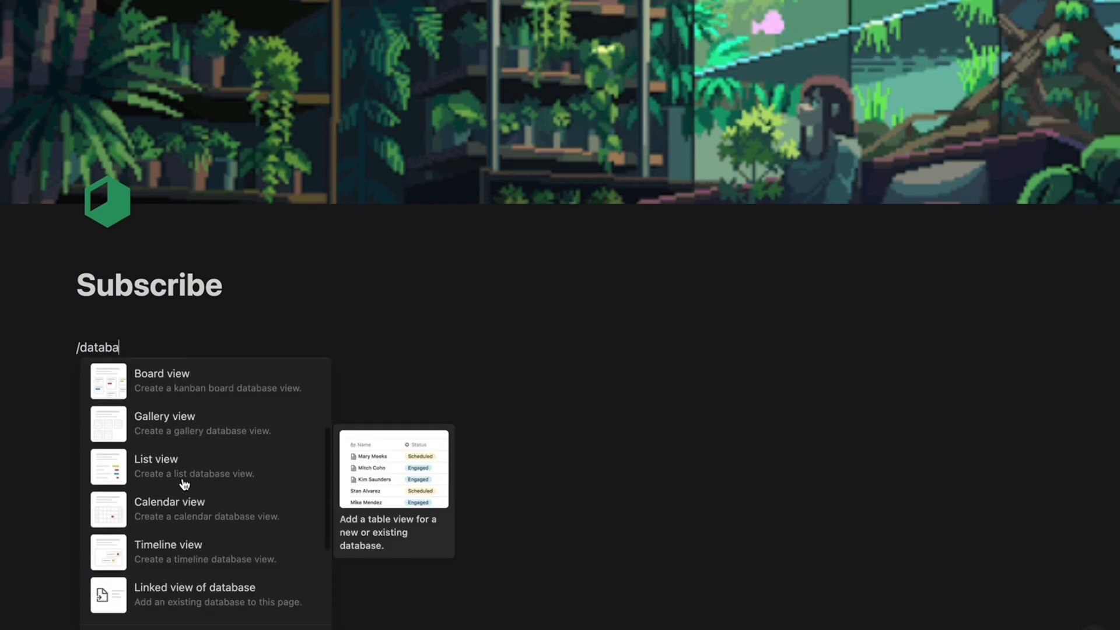
scroll(185, 485, down, 1)
scroll(184, 484, up, 5)
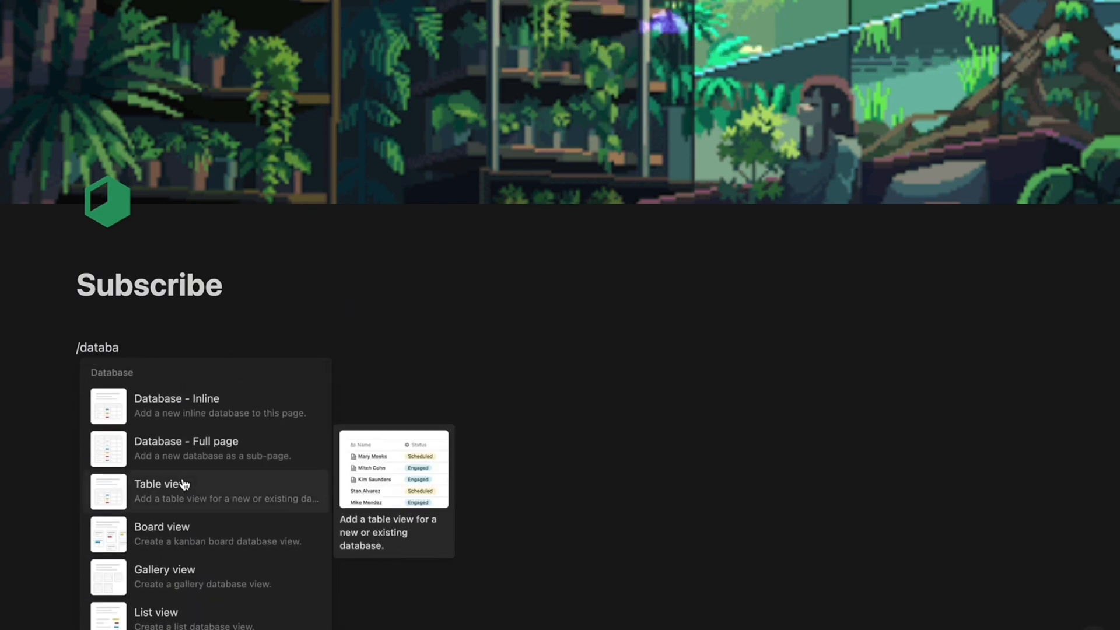
click(177, 423)
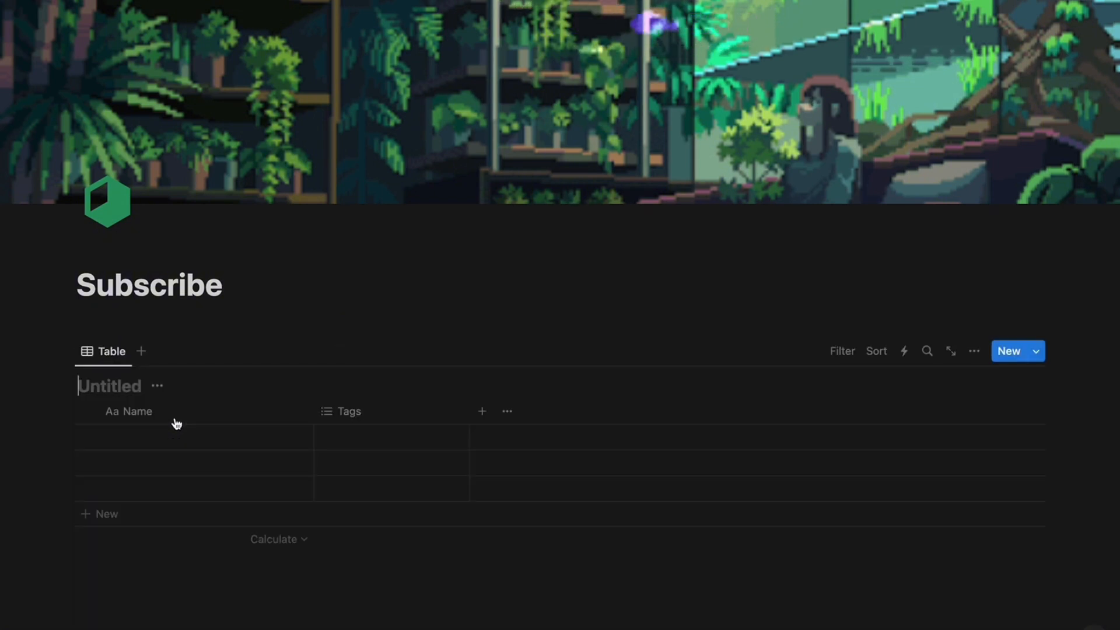
click(169, 387)
click(167, 465)
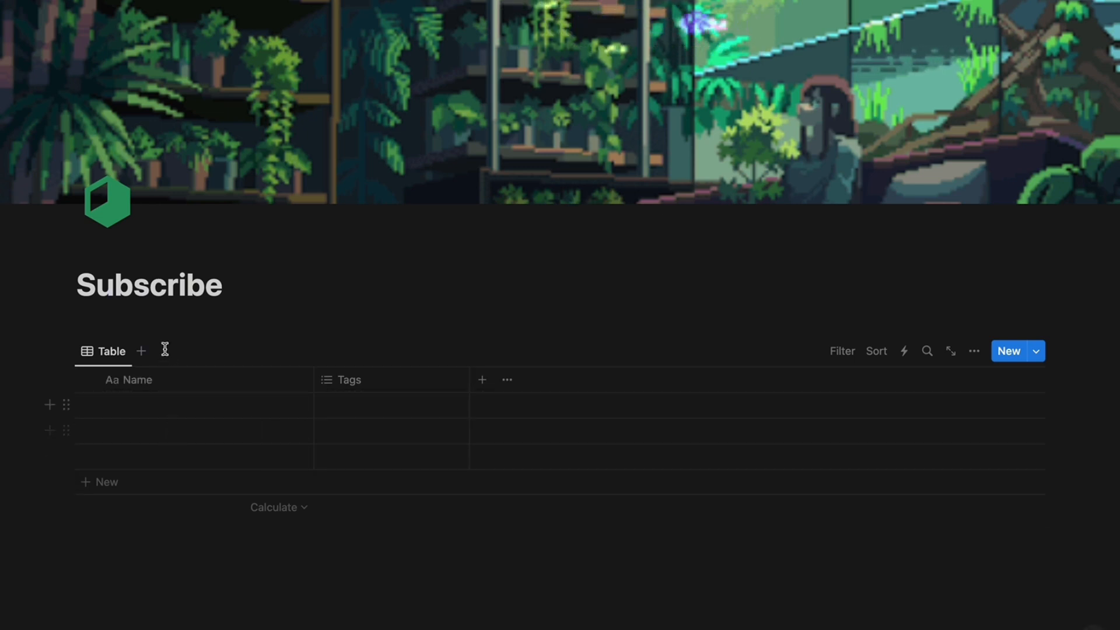
- Insert a Callout block above the inline database
click(138, 335)
text(/call)
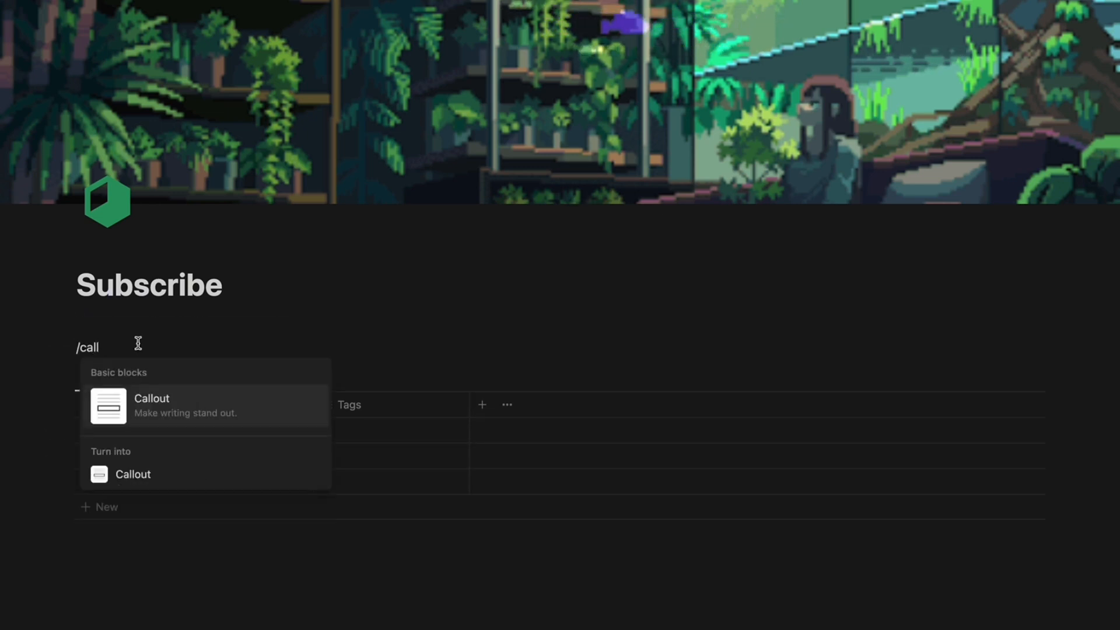
click(132, 415)
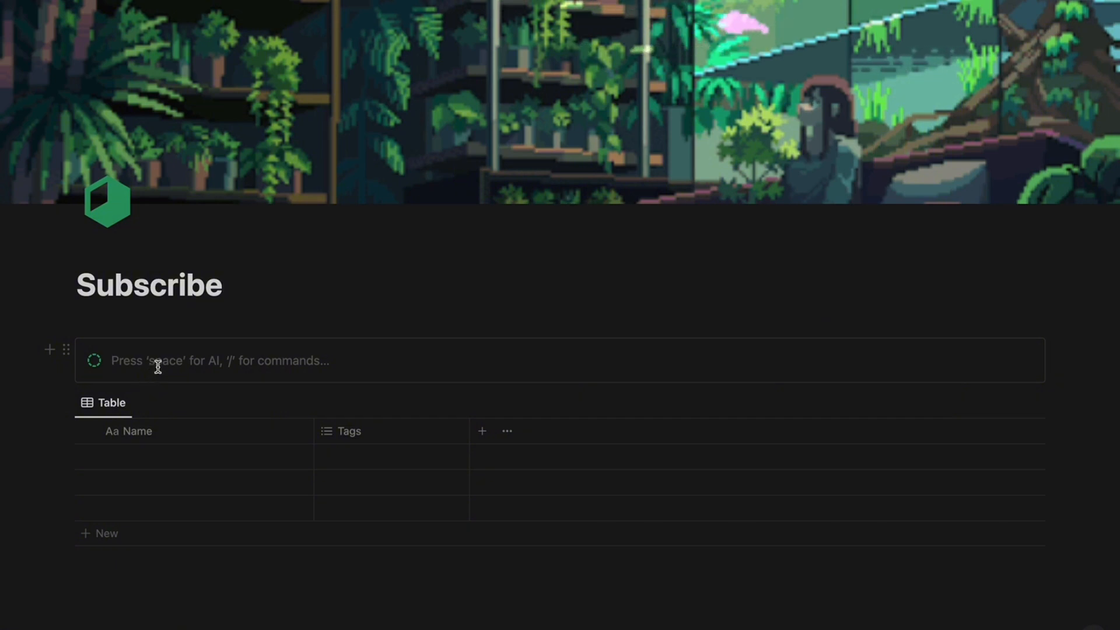
- Enter "Database" in the callout and format the text as bold, underlined and green
text(D)
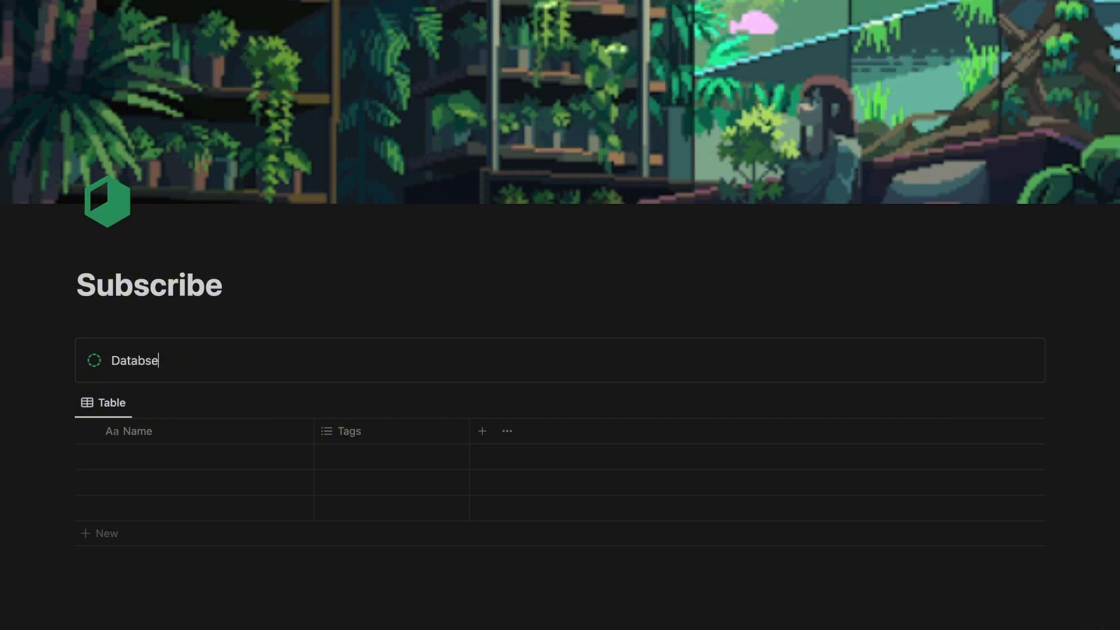
text(atabase)
double_click(103, 362)
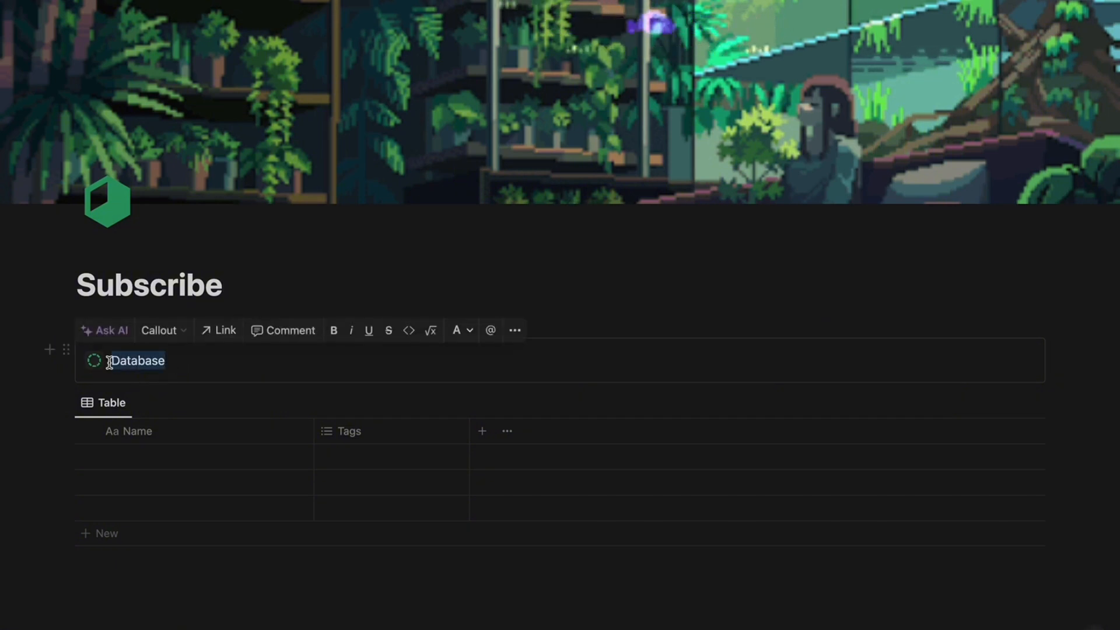
click(334, 330)
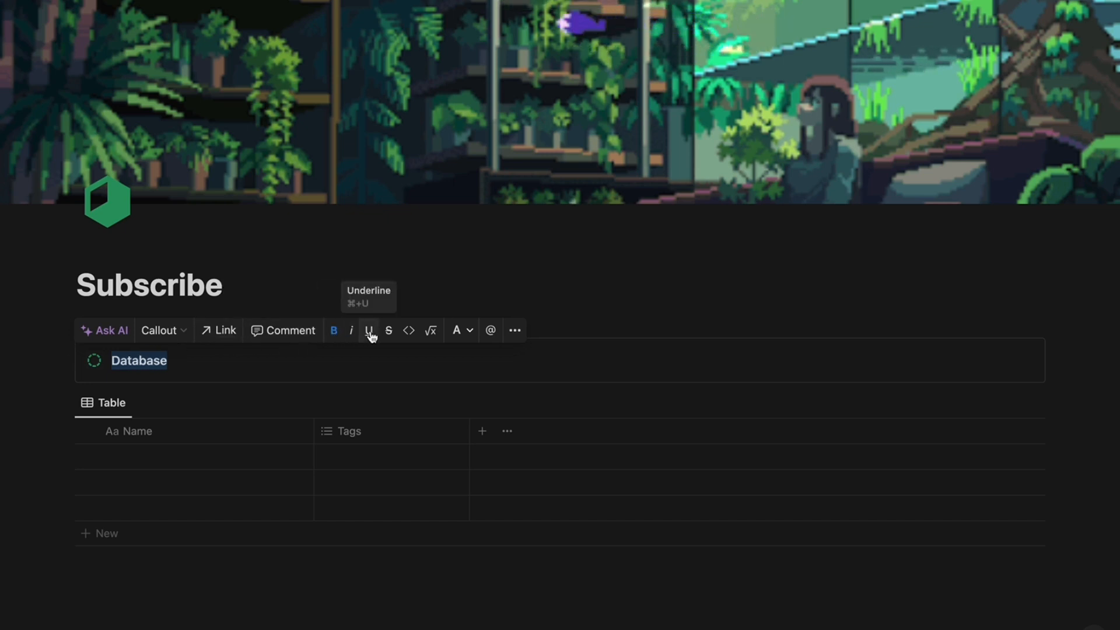
click(369, 333)
click(461, 335)
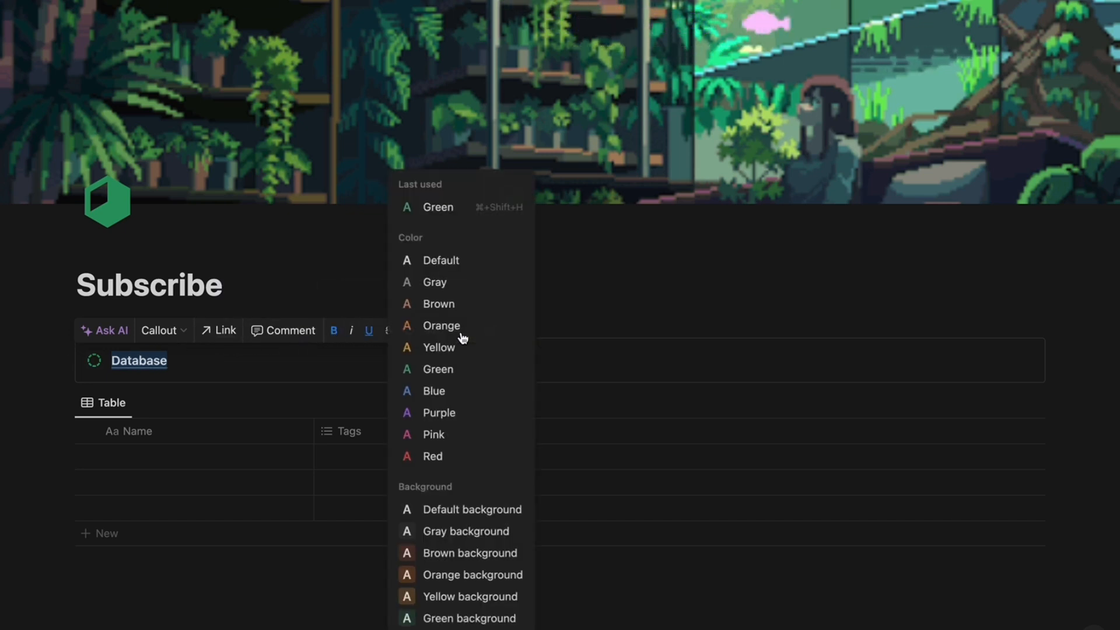
click(446, 370)
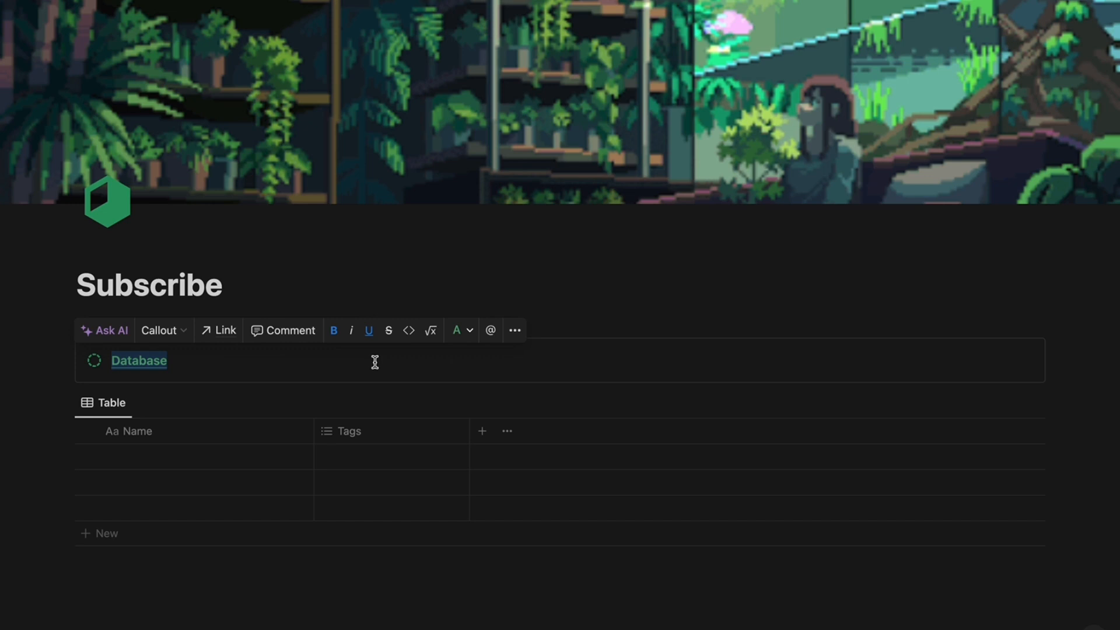
click(280, 362)
- Move the inline database inside the Database callout, and view the icon choices for the callout
key(Return)
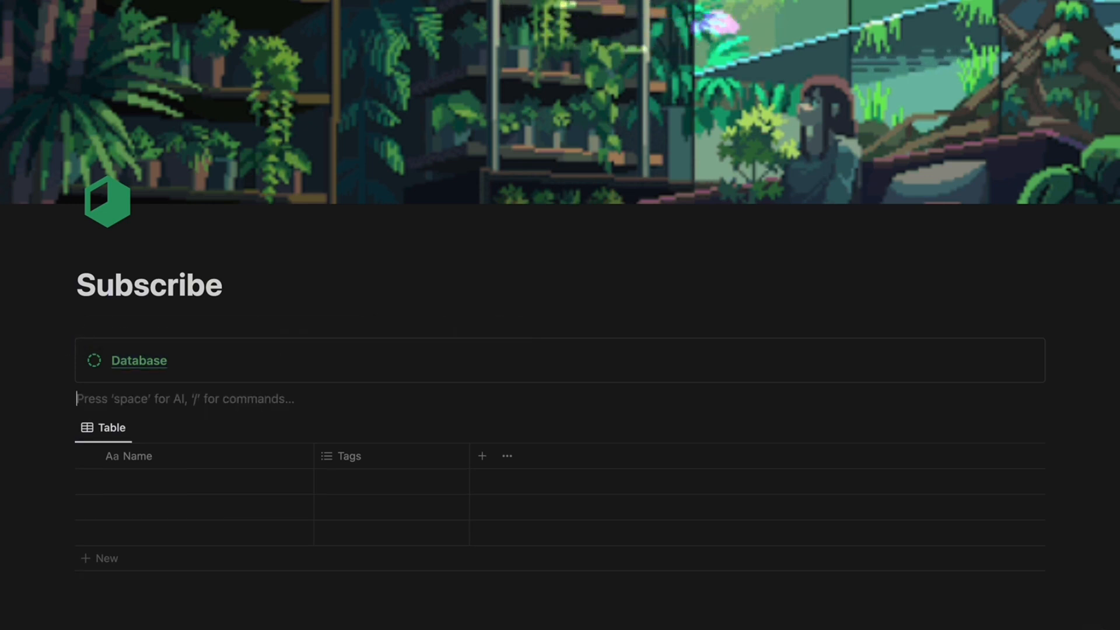
drag(67, 434, 139, 370)
click(225, 359)
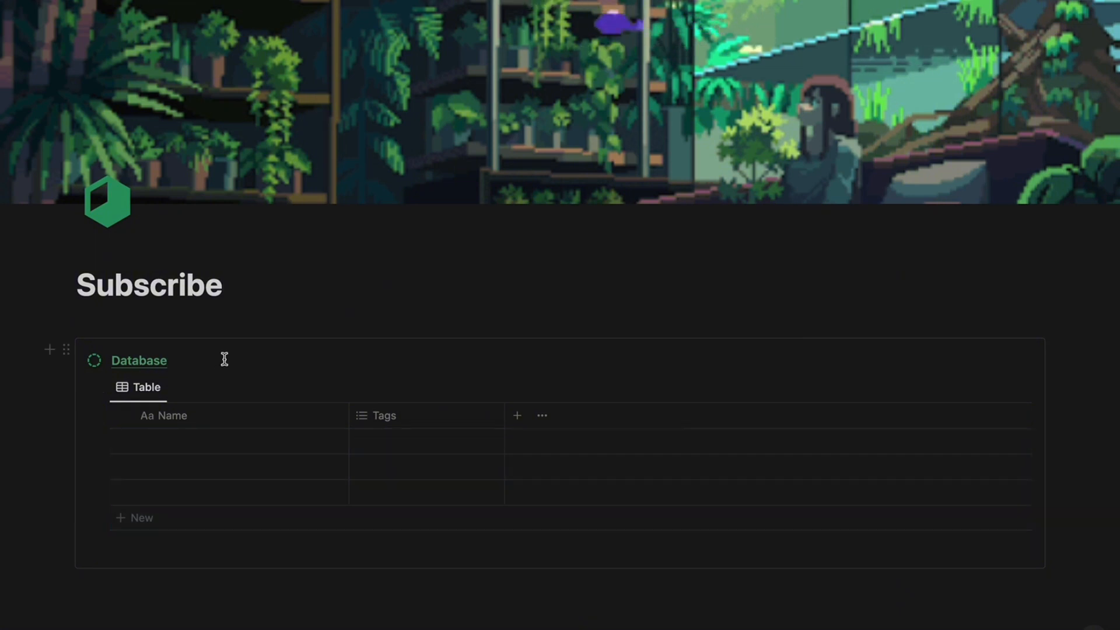
click(94, 363)
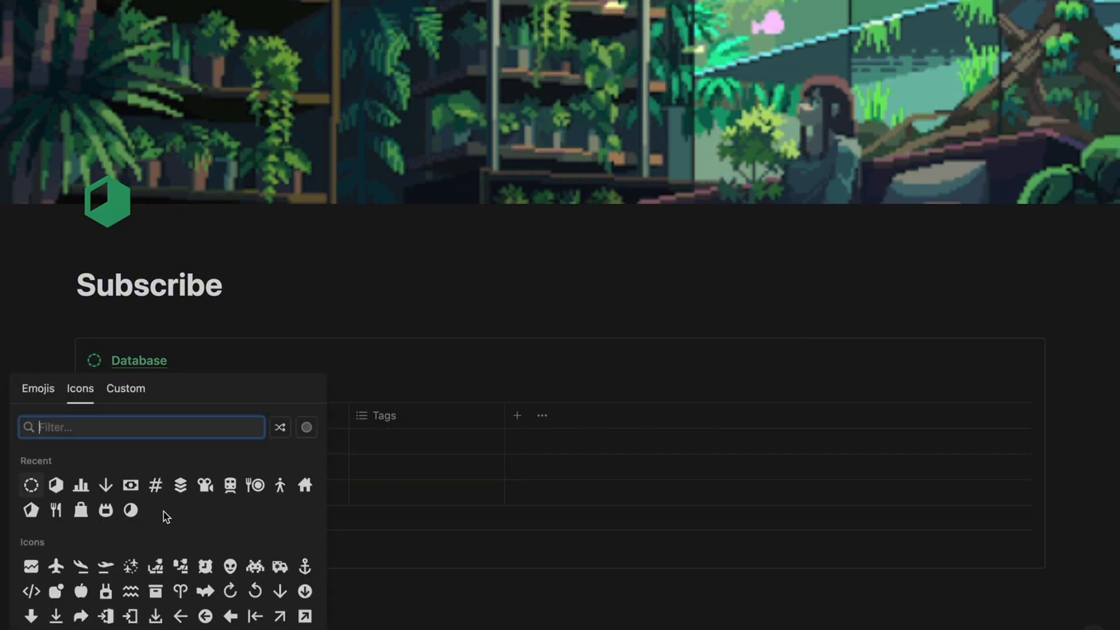
click(207, 362)
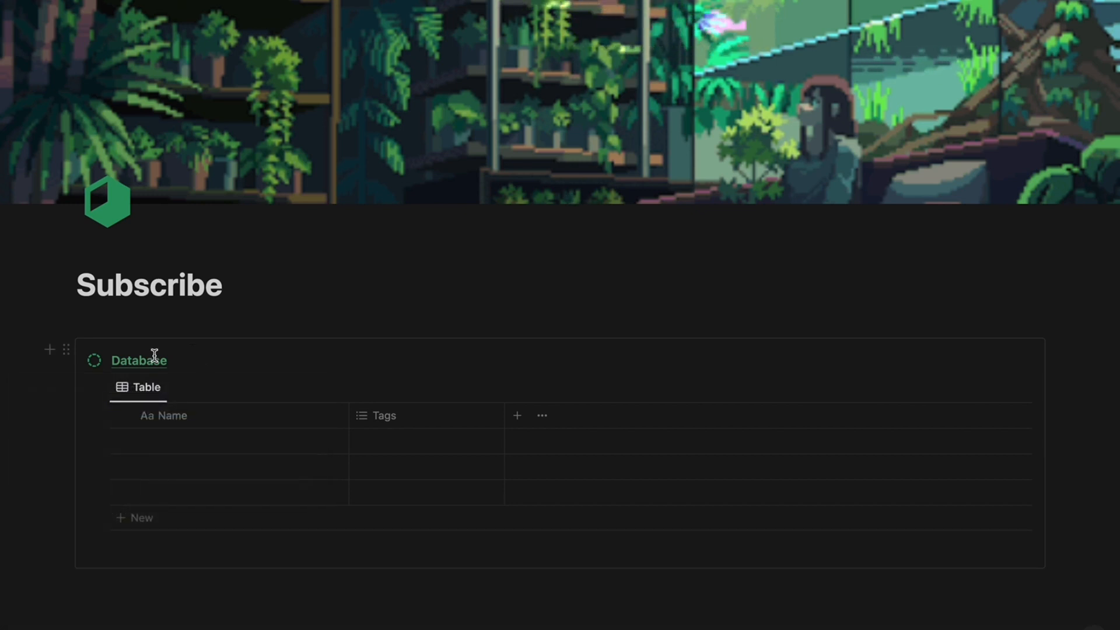
- Add a Checkbox property to the inline database
click(516, 416)
scroll(840, 280, down, 5)
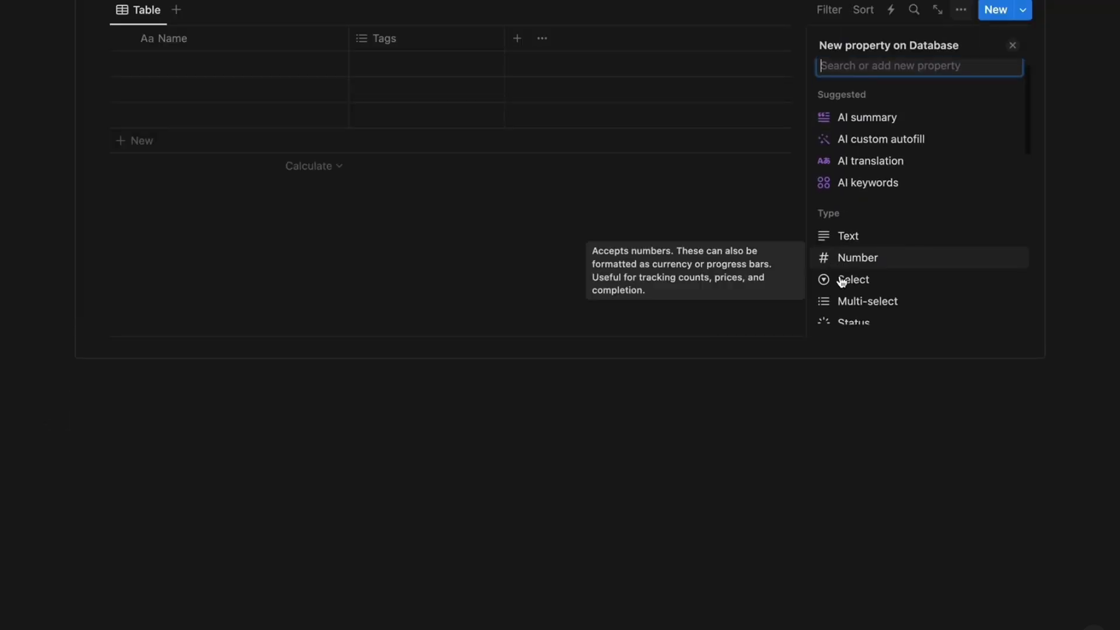
click(860, 284)
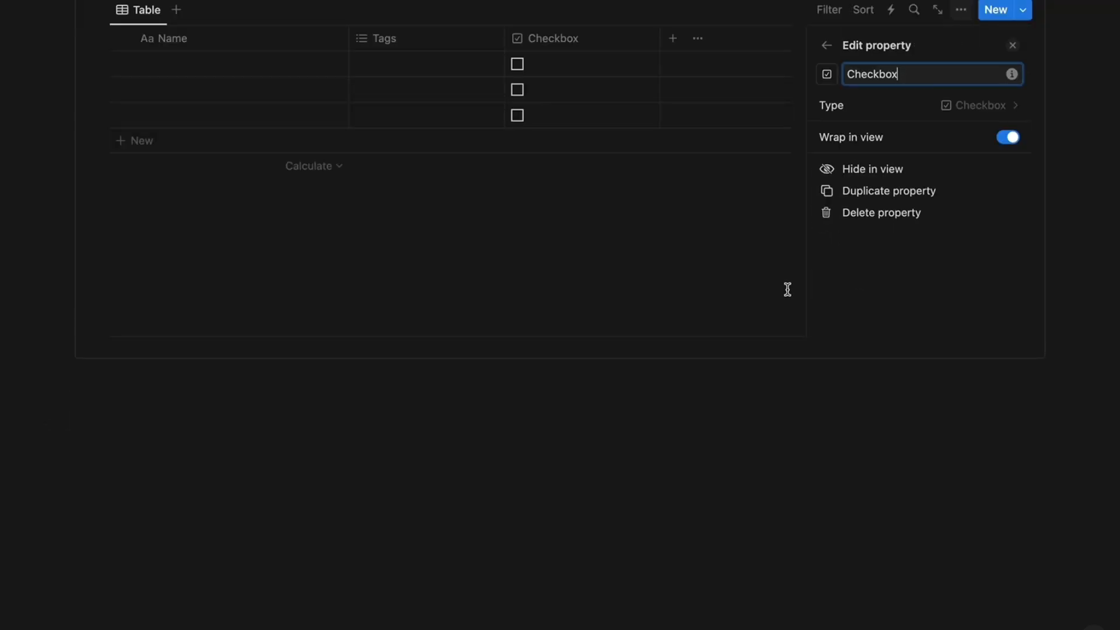
click(528, 271)
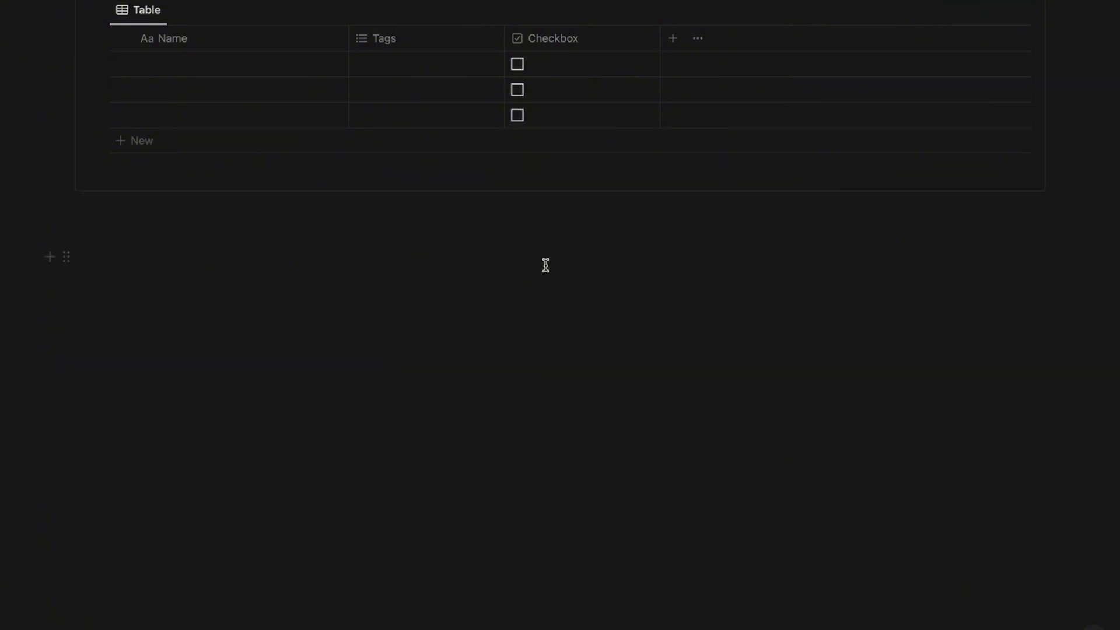
- Tick the checkboxes of the first and third database rows
scroll(545, 269, up, 5)
click(517, 307)
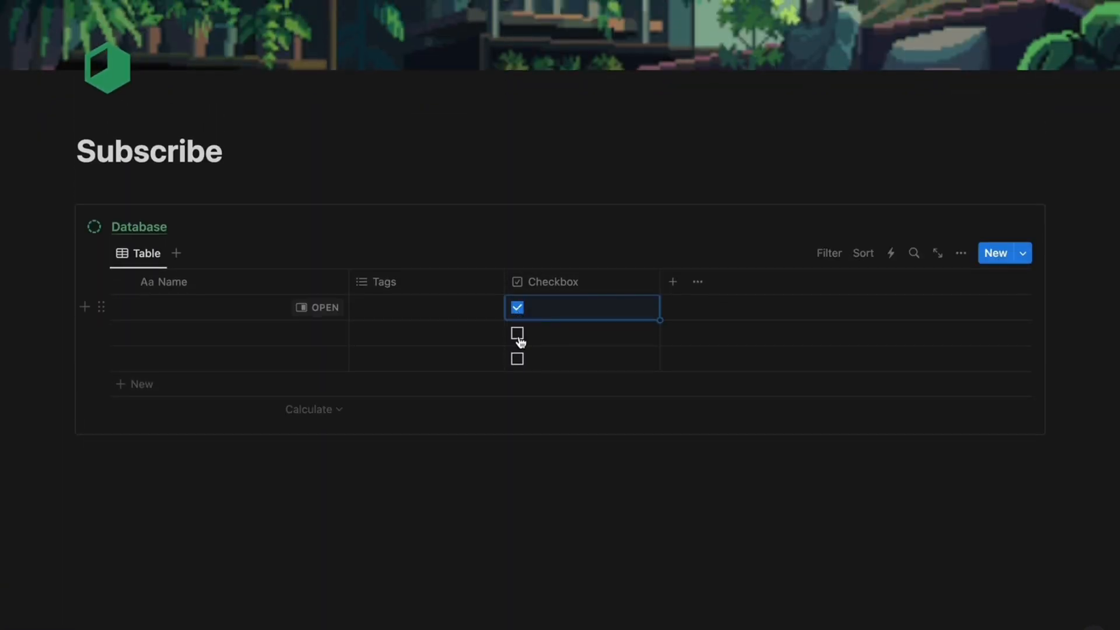
click(517, 358)
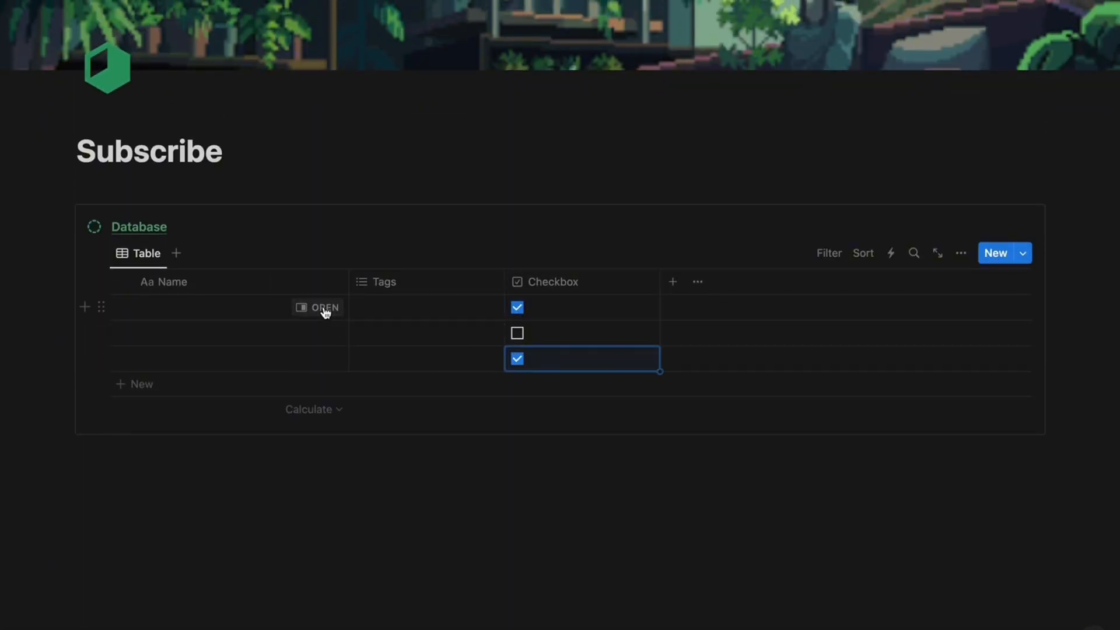
- Open the first database row as a page, add blank lines to its body, and close it
click(324, 308)
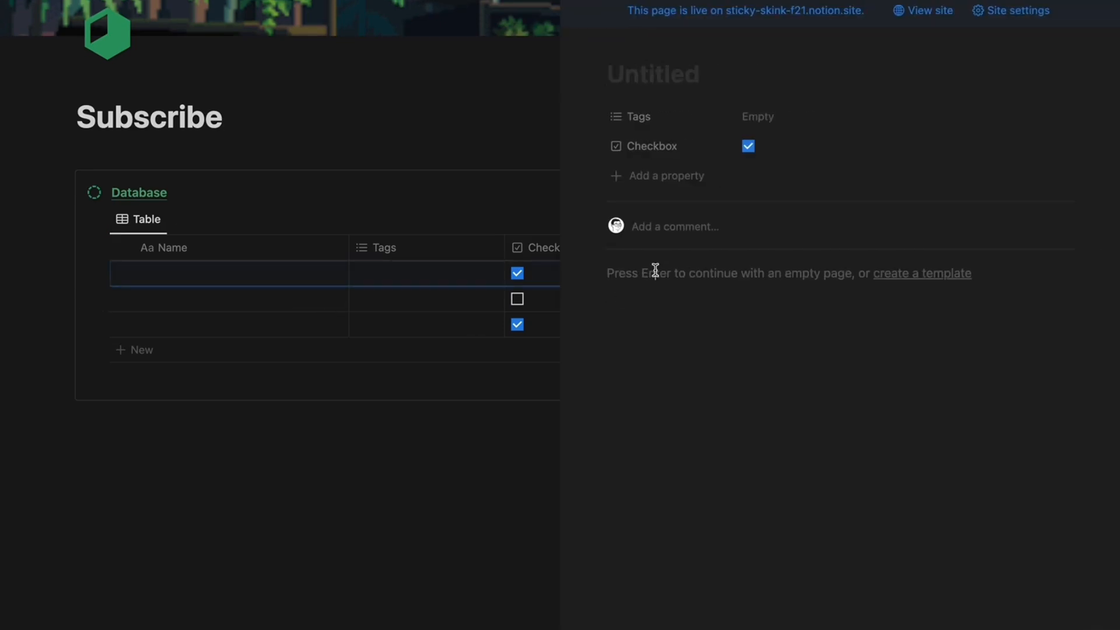
click(655, 270)
key(Return)
key(Return)
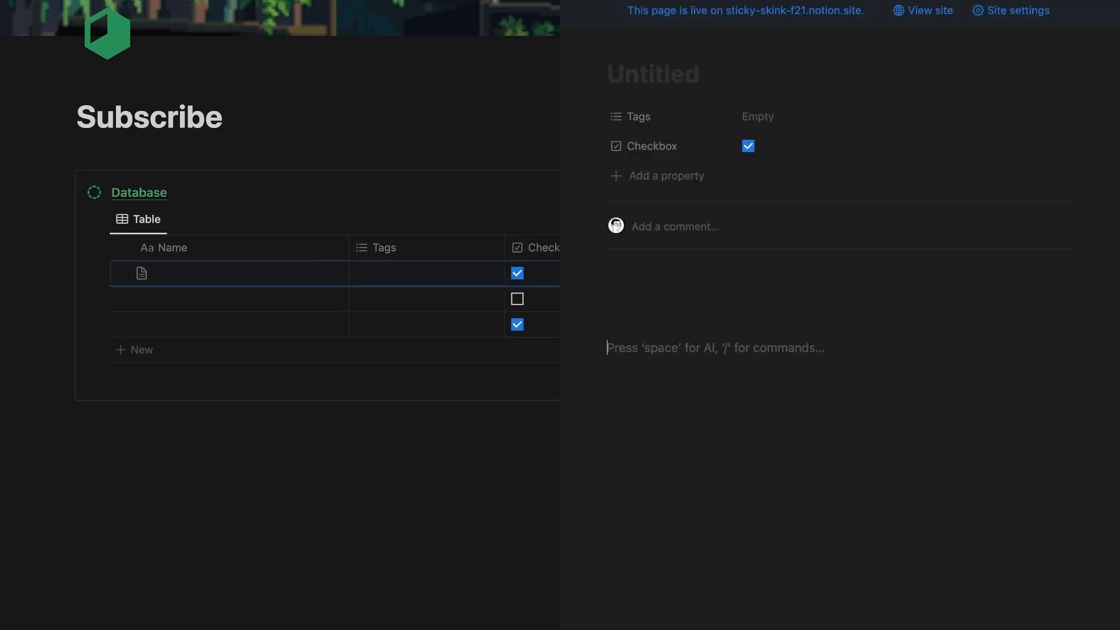
click(422, 438)
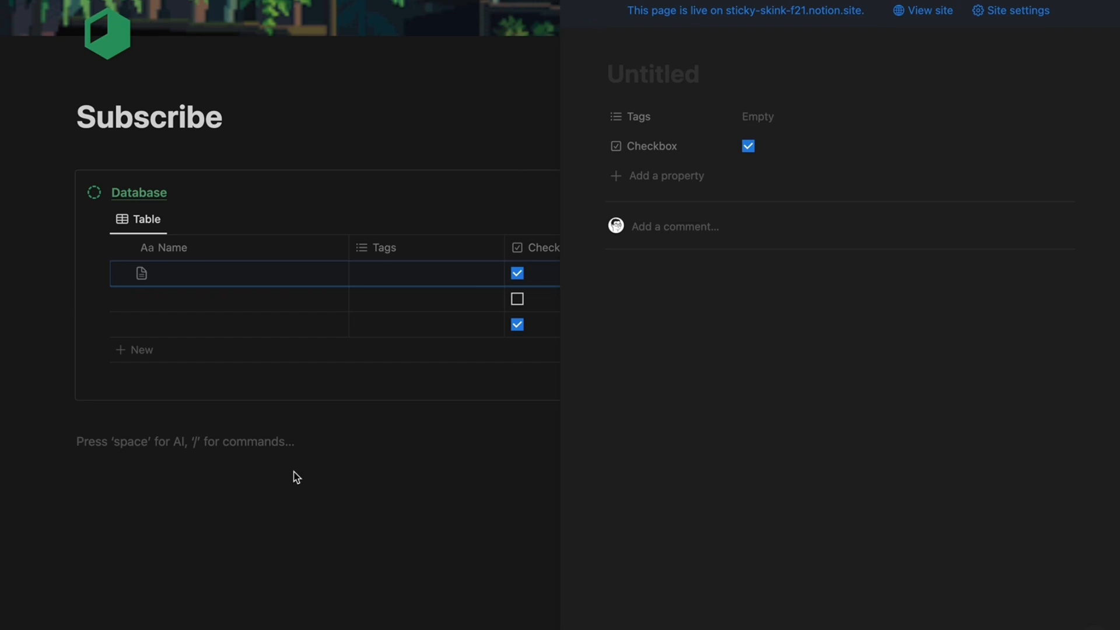
key(Escape)
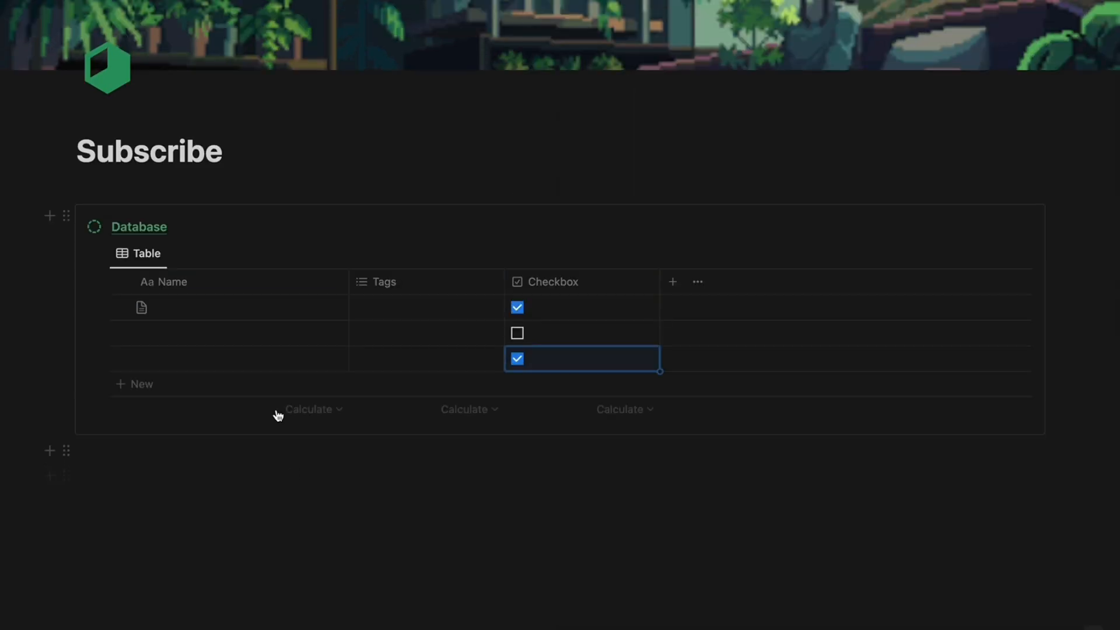
- View the calculation options for the database's Name column
click(306, 414)
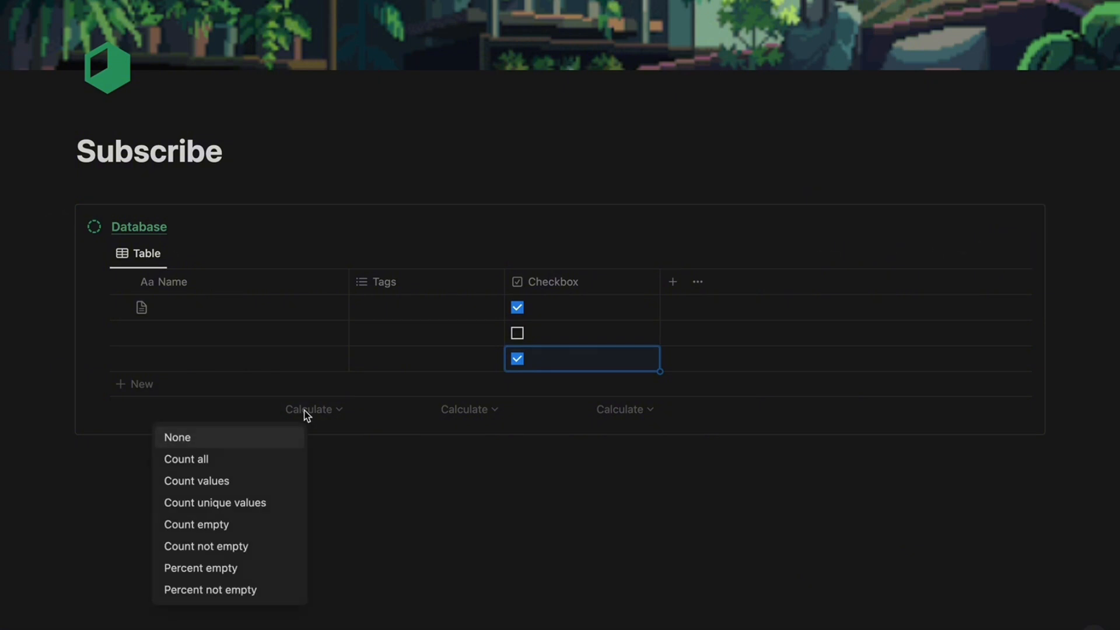
click(519, 491)
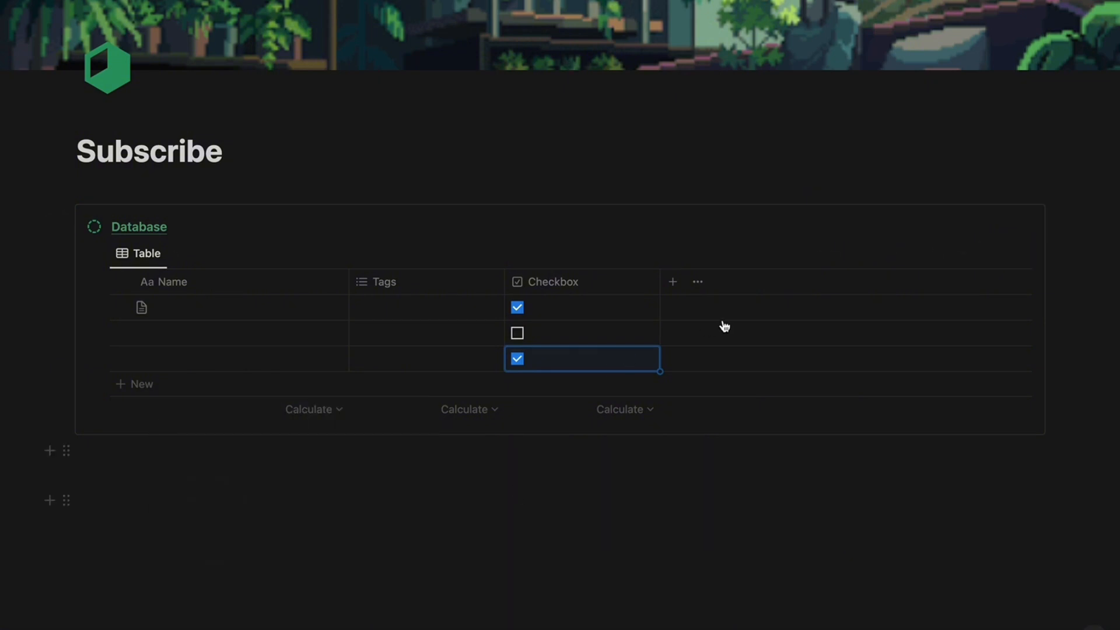
- Show the database title through the view's layout options, and hide it again
click(959, 252)
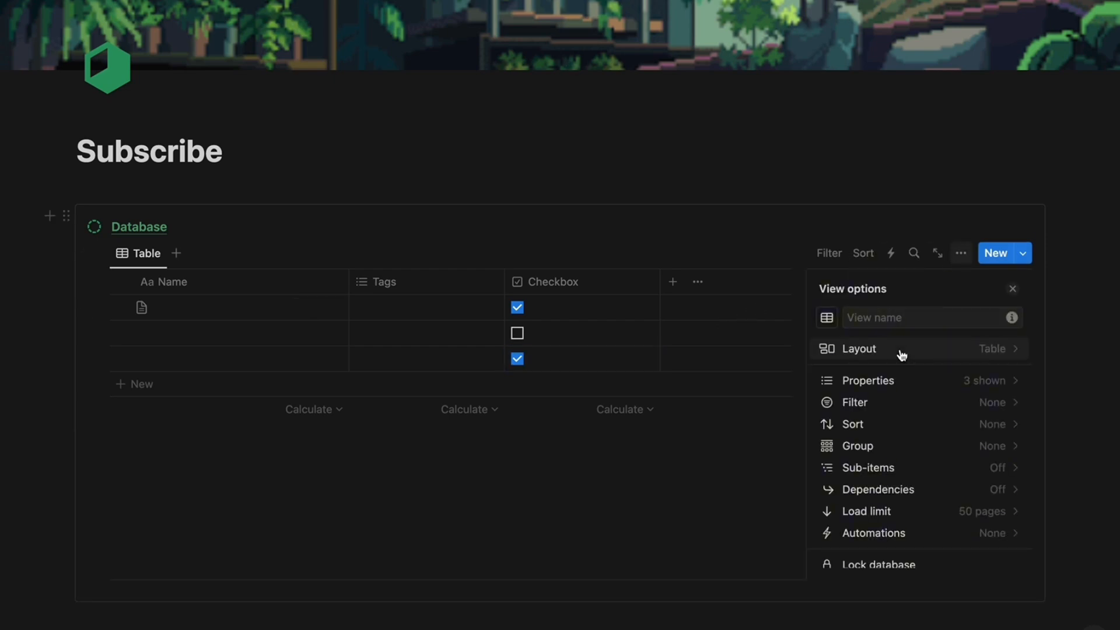
click(903, 355)
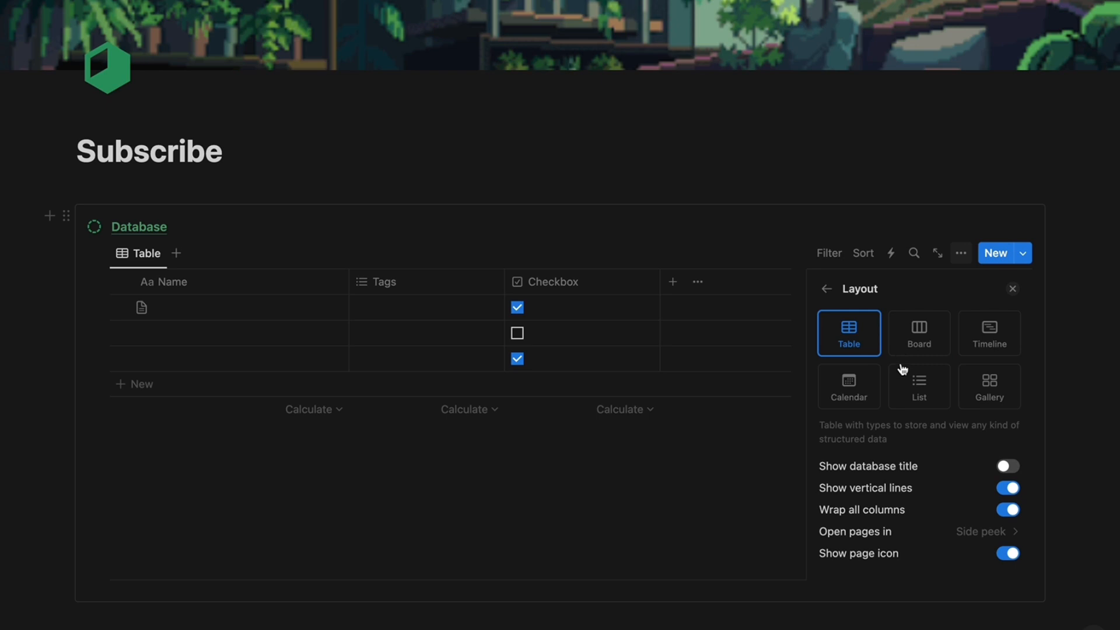
click(1012, 470)
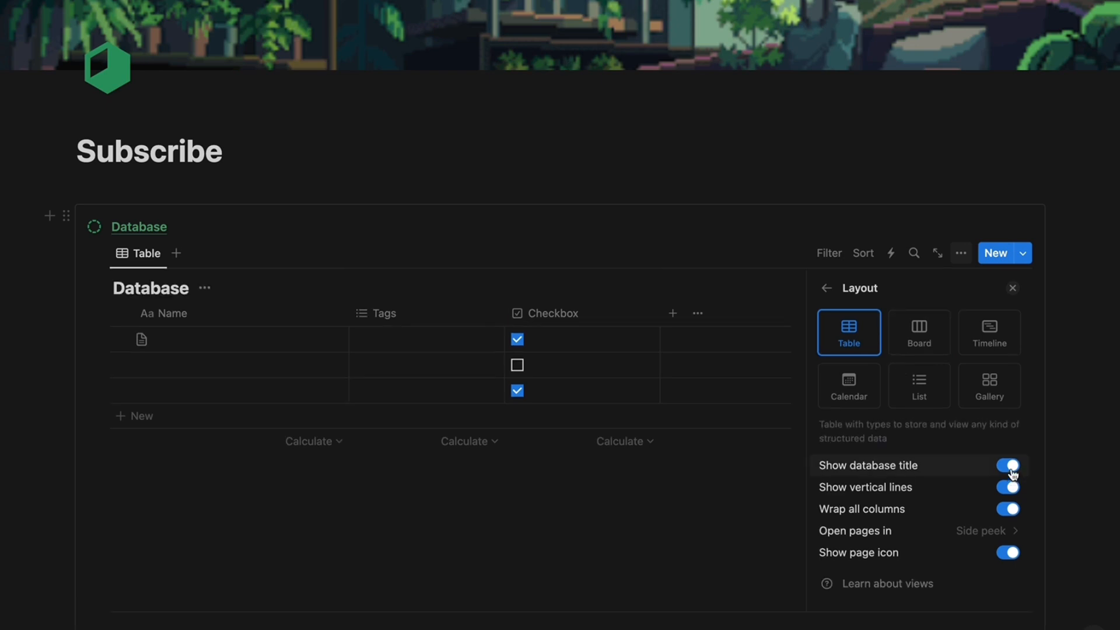
click(1010, 468)
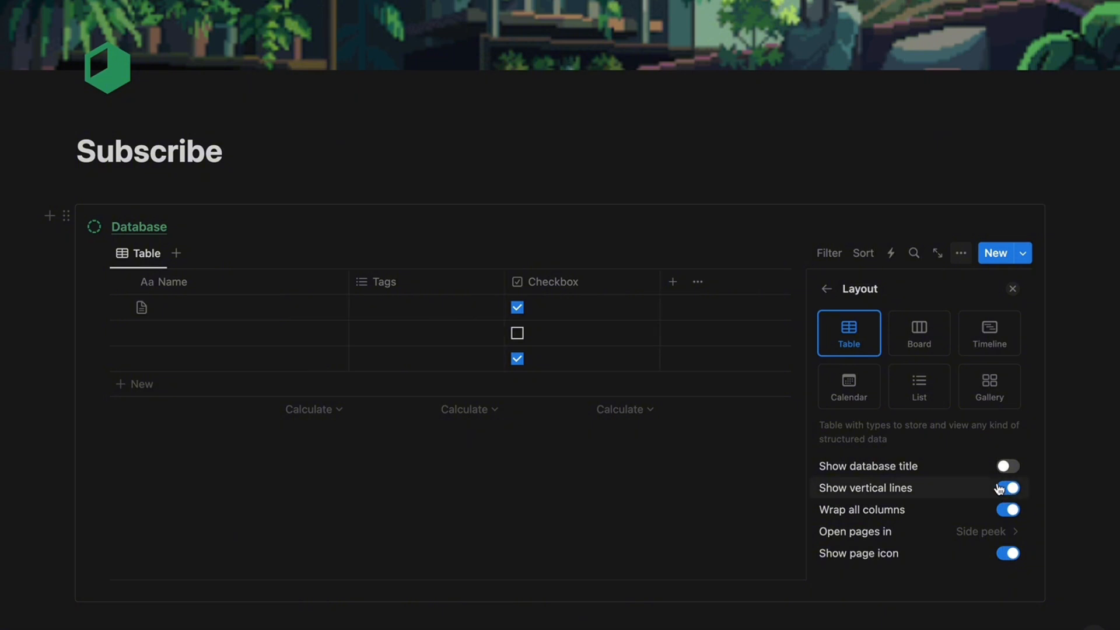
click(1013, 290)
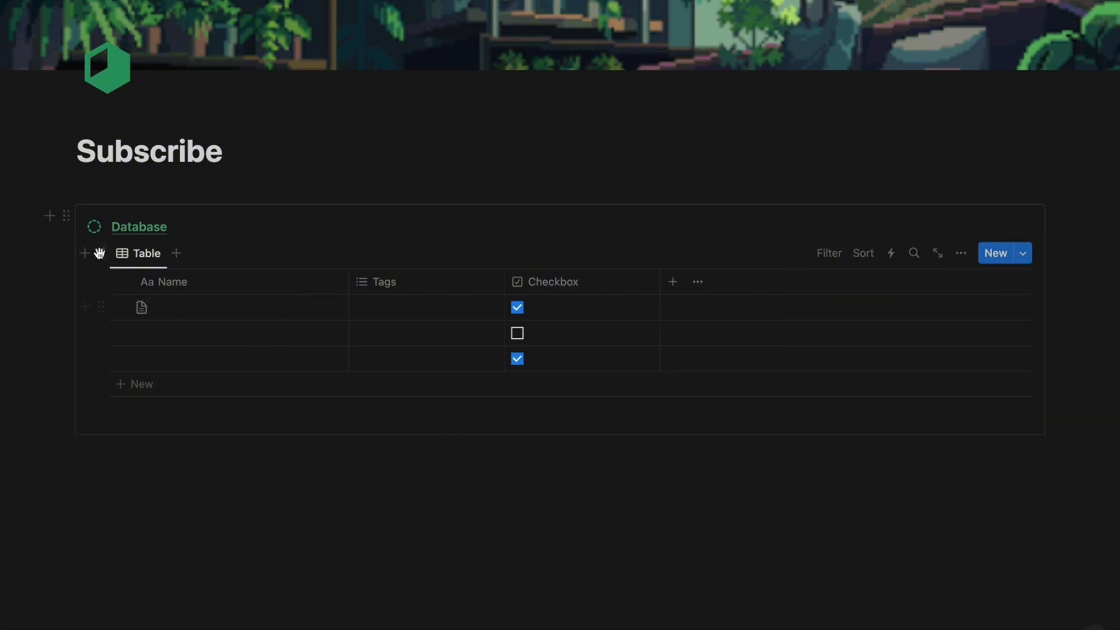
- Review the actions available for the inline database block
click(101, 253)
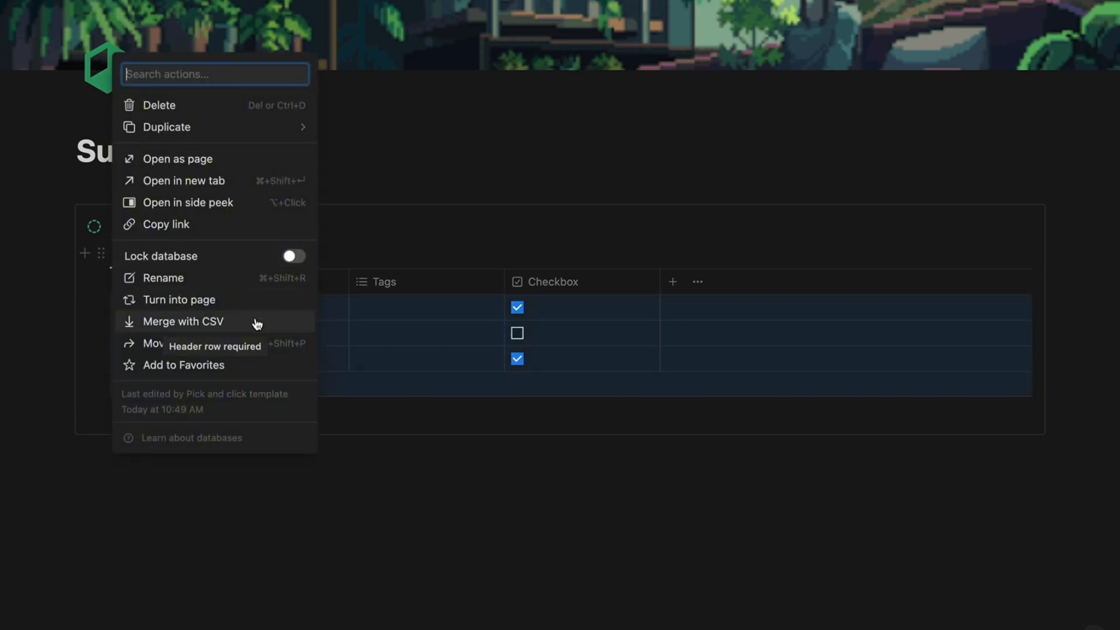
click(437, 181)
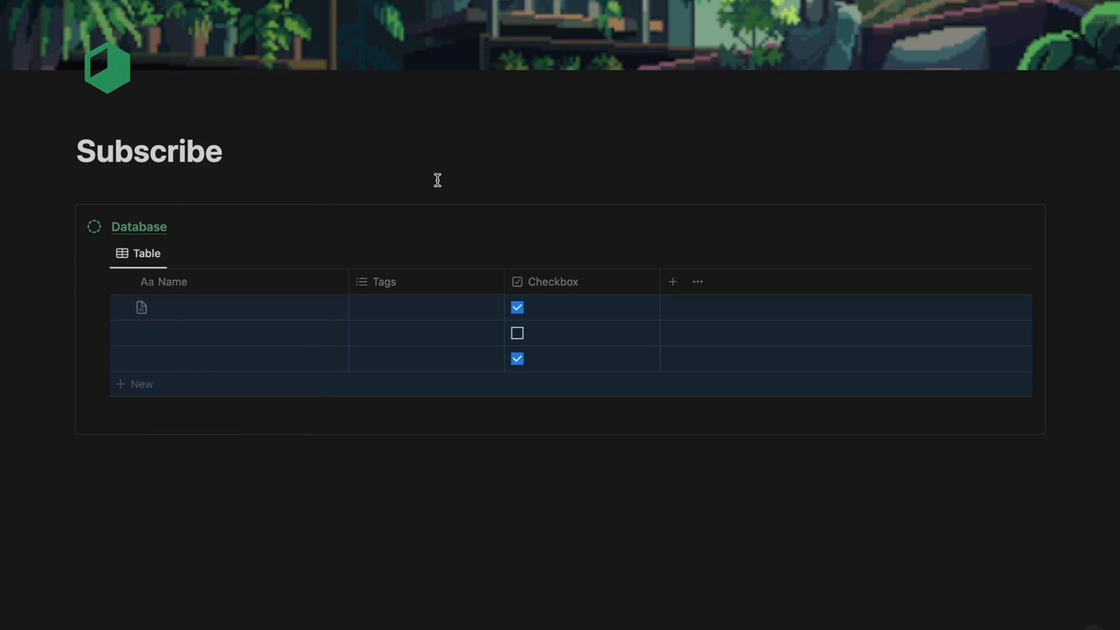
click(437, 180)
- Turn the Subscribe page's full-width setting off and back on
scroll(438, 180, up, 3)
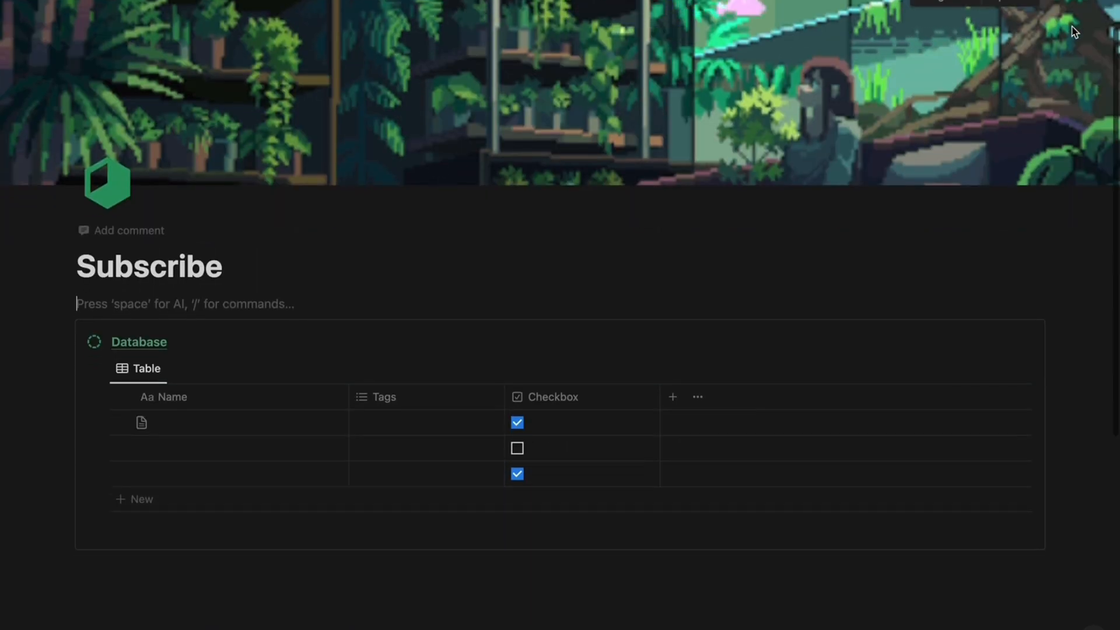
click(1096, 7)
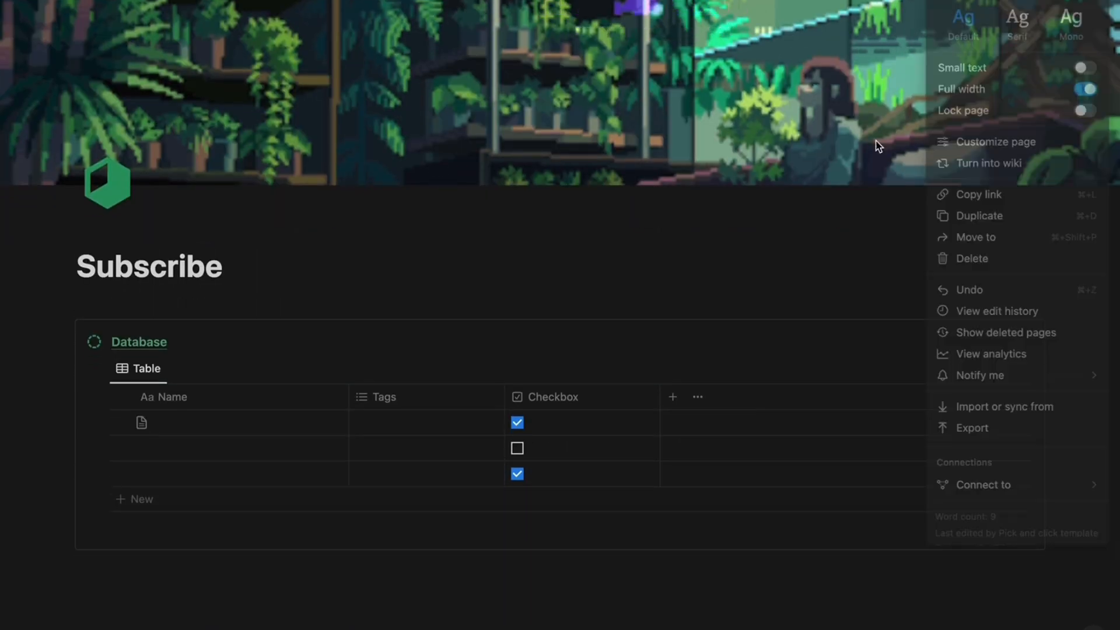
click(1087, 91)
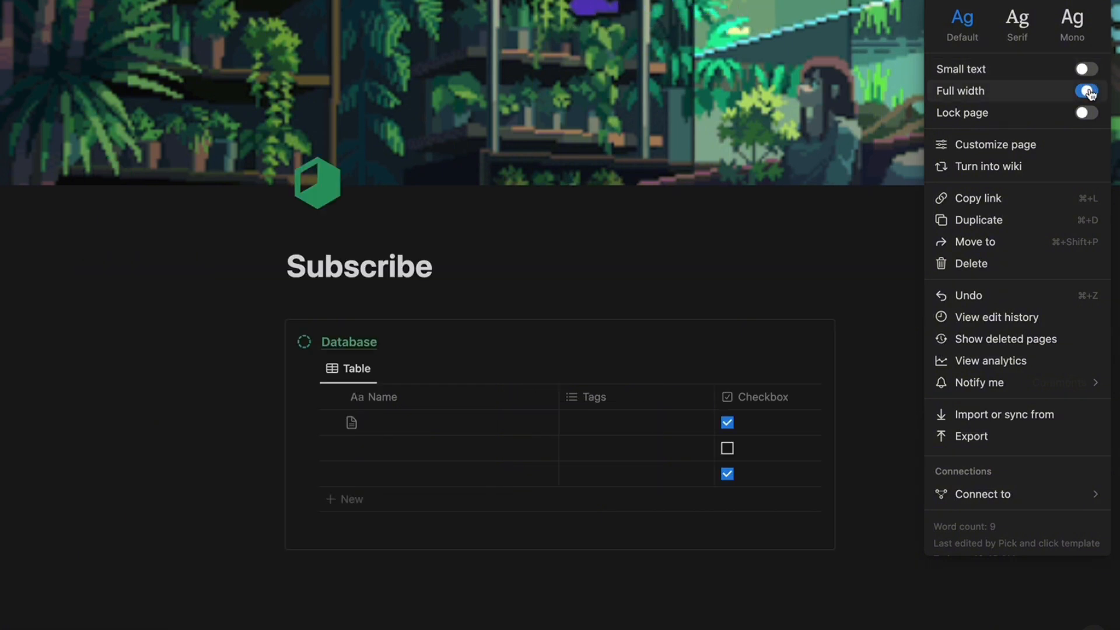
click(1088, 91)
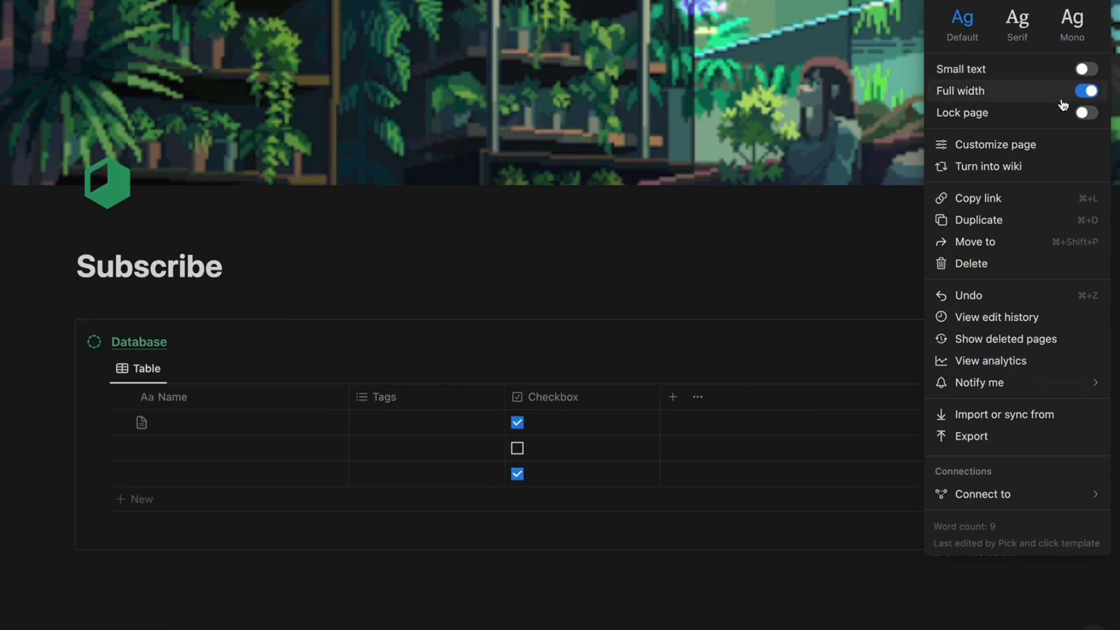
click(278, 270)
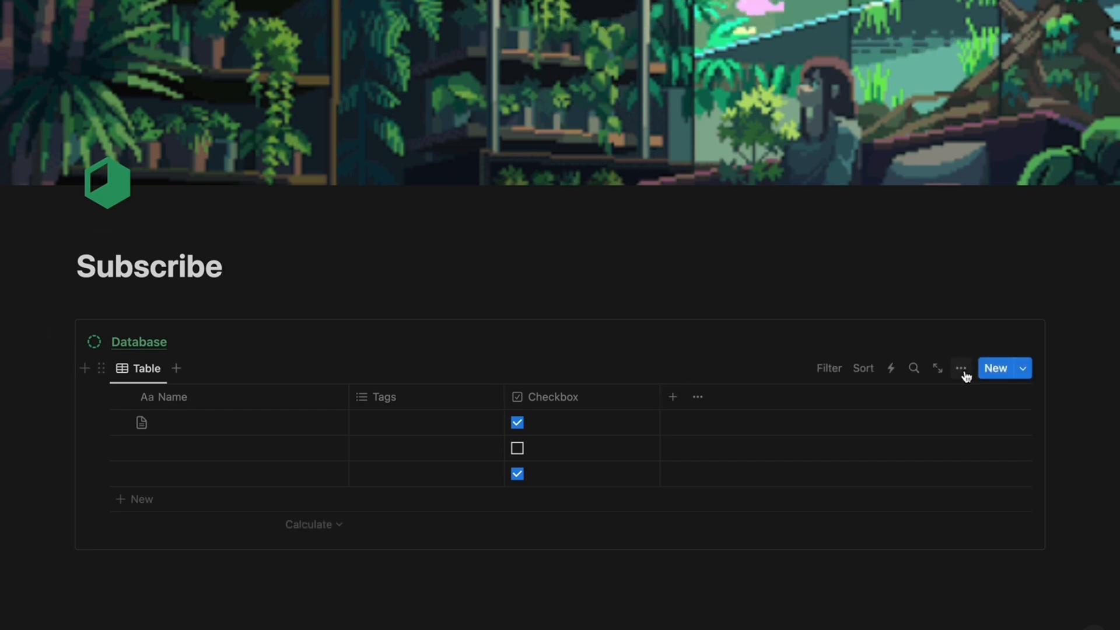
- Review the layout choices for the database view, such as Board, Timeline, Calendar, List and Gallery
click(963, 373)
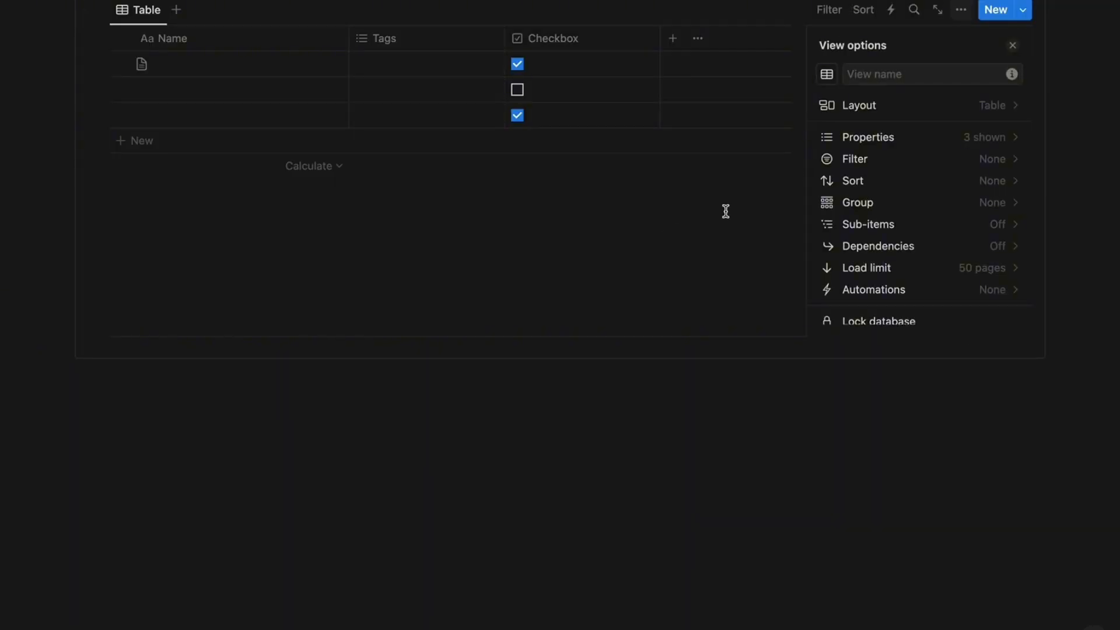
click(861, 110)
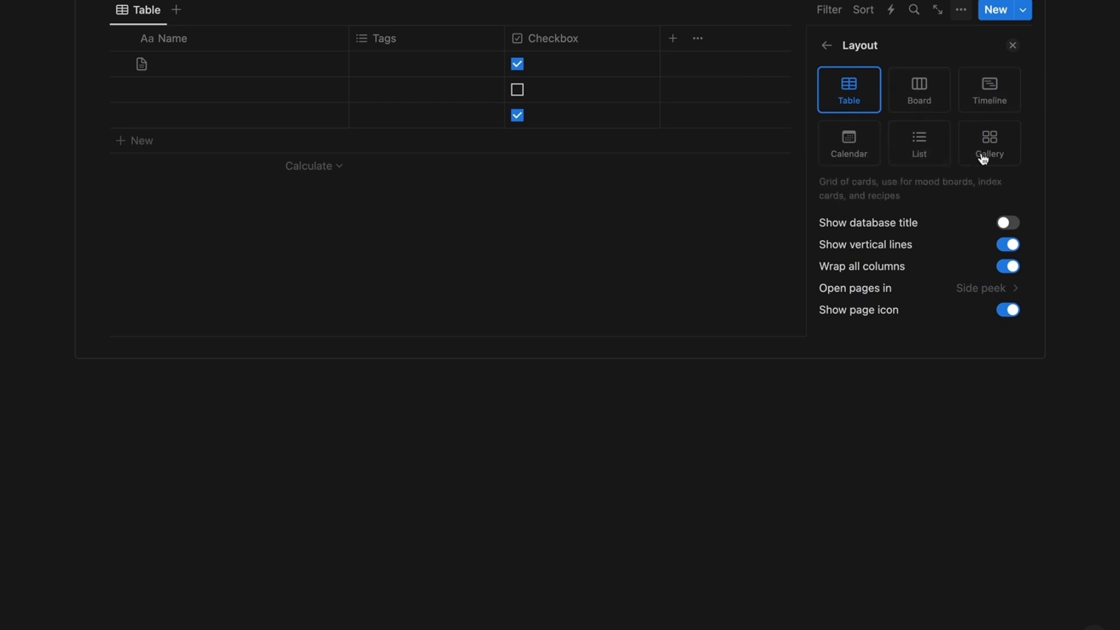
click(1013, 45)
scroll(648, 289, up, 5)
scroll(650, 291, up, 1)
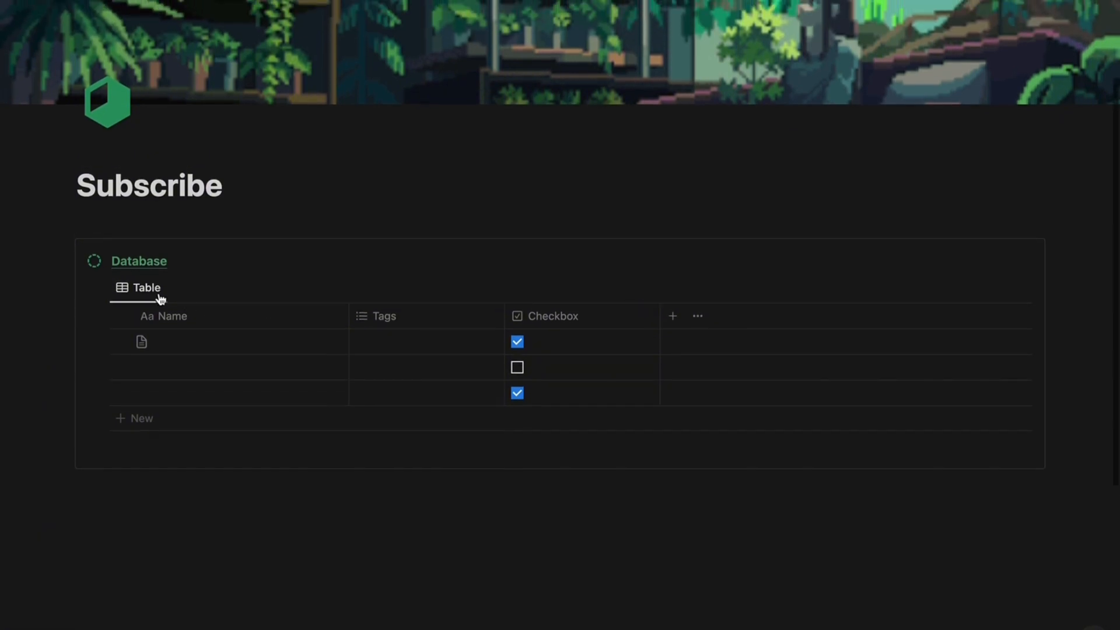
- Add a Board view to the inline database
click(180, 288)
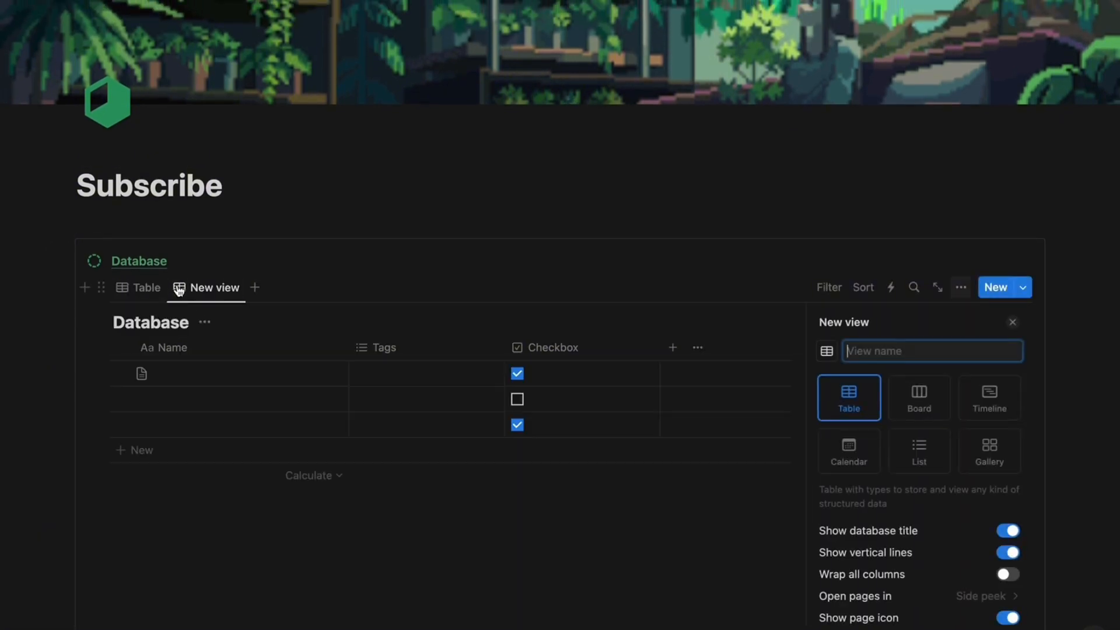
click(918, 403)
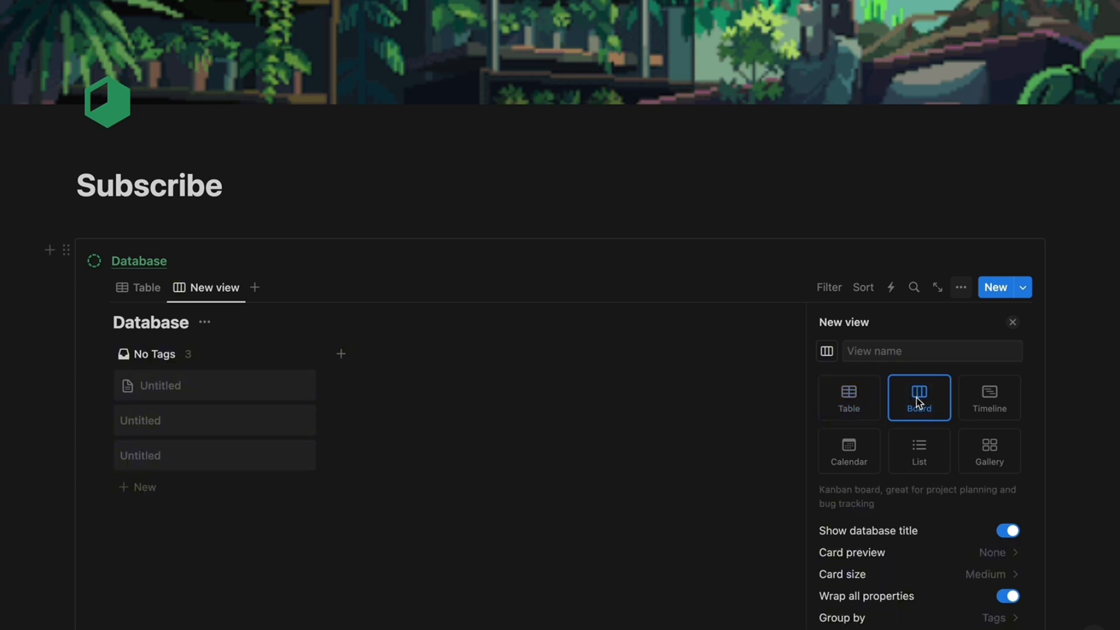
click(565, 281)
- Add a Timeline view to the database and browse its dates around the current day
click(237, 288)
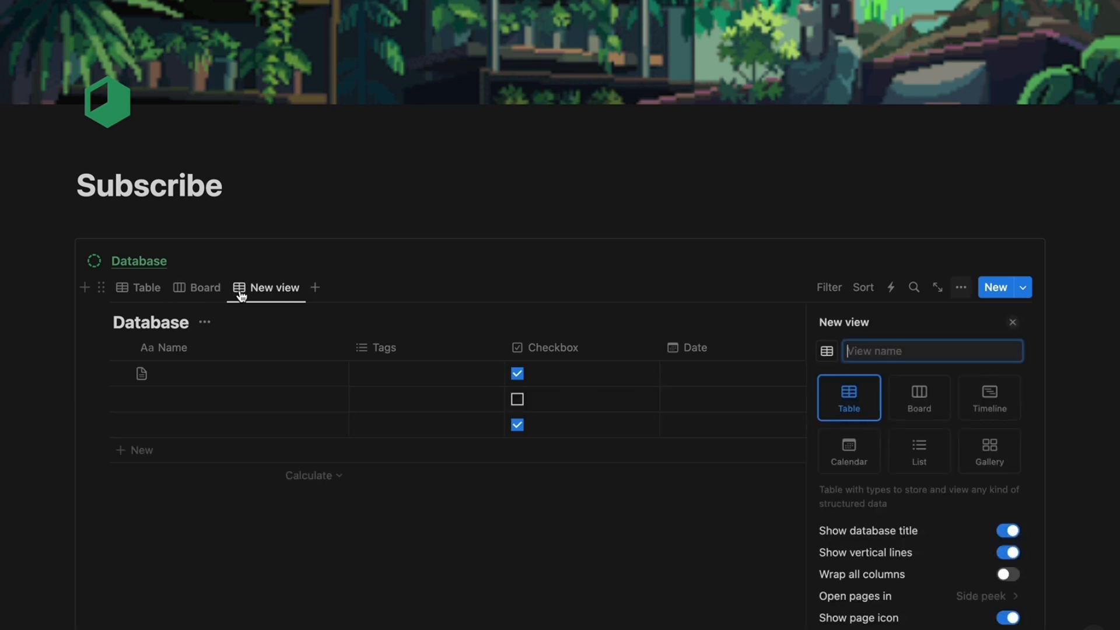
click(995, 398)
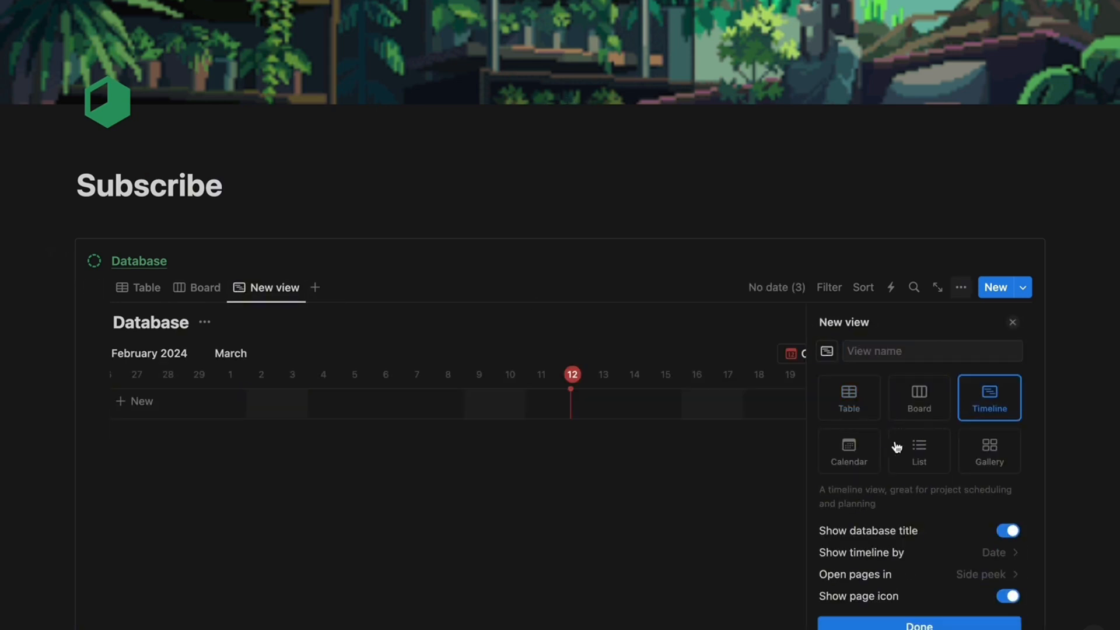
click(687, 533)
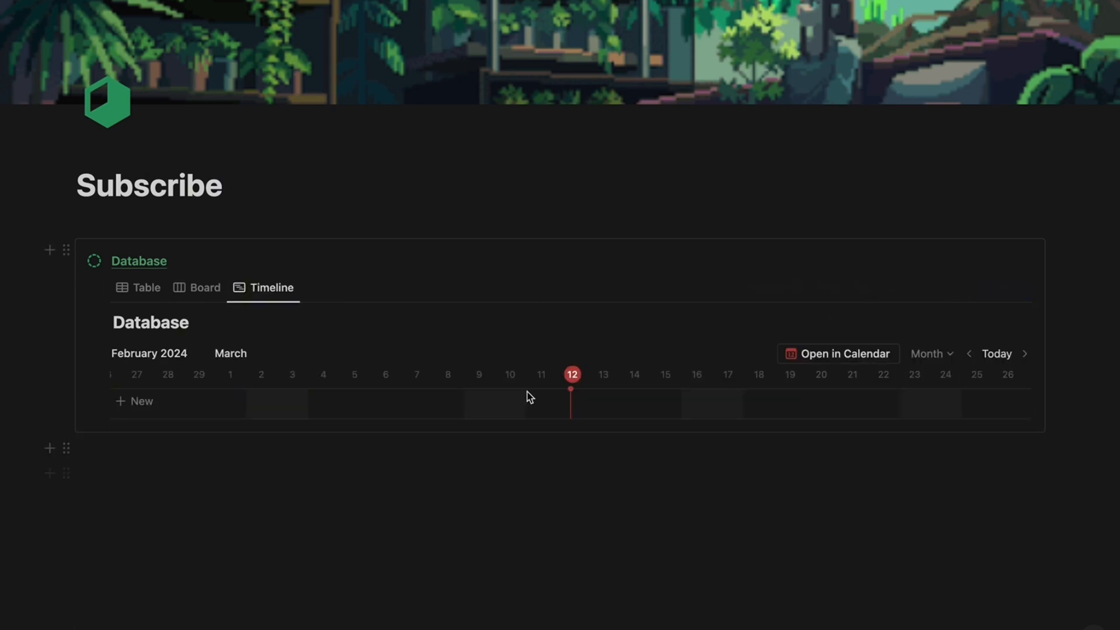
scroll(528, 395, right, 5)
scroll(527, 395, left, 4)
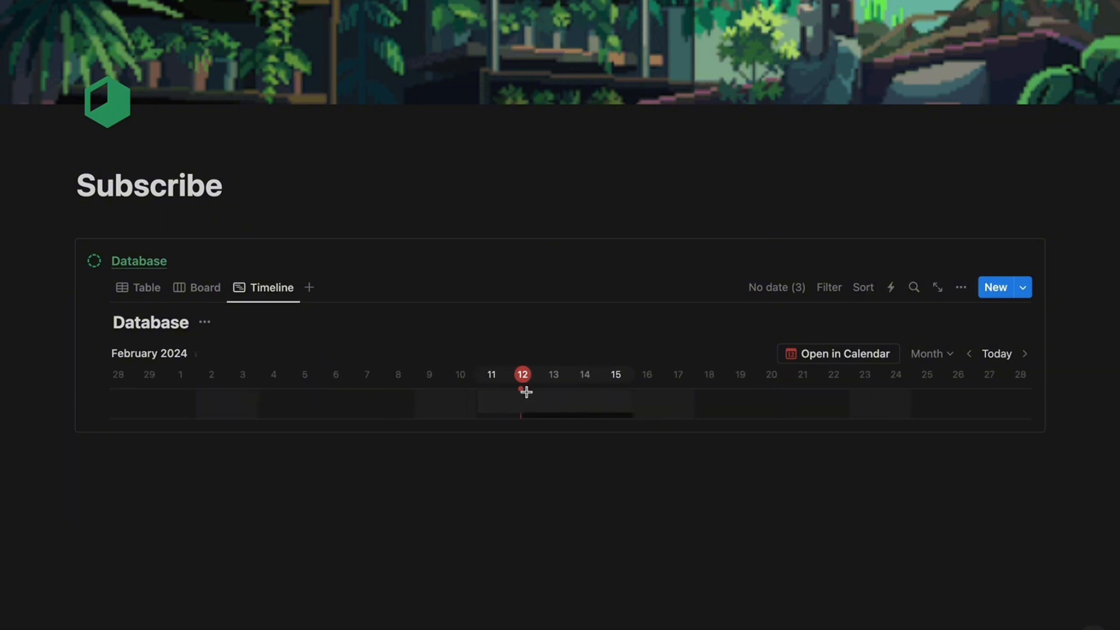
scroll(526, 392, left, 2)
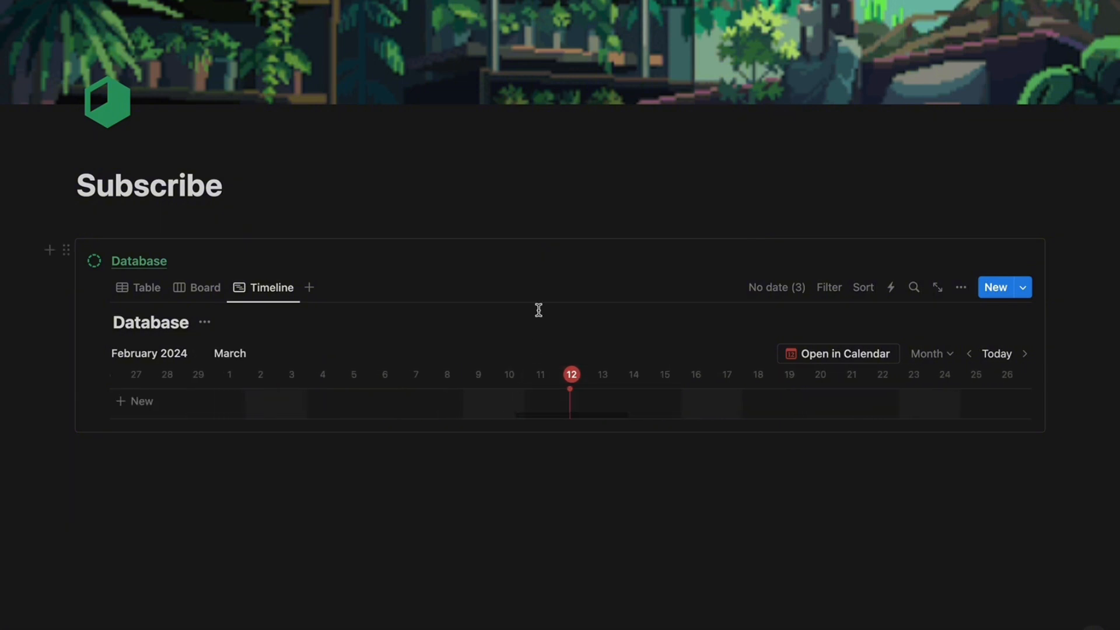
- Add a Calendar view and a List view to the database
click(312, 287)
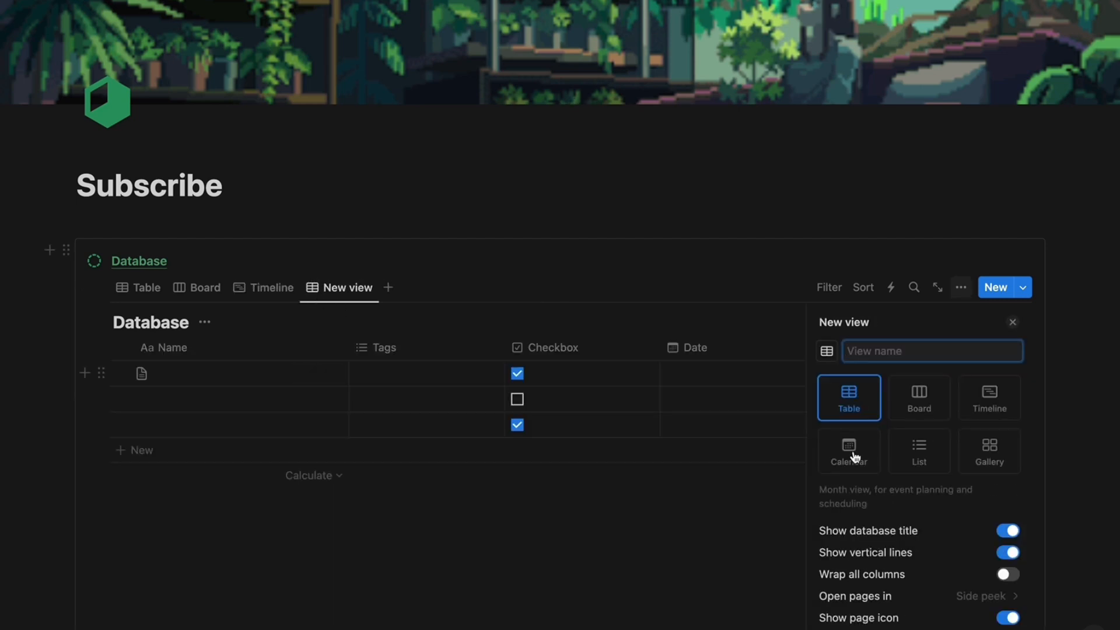
click(853, 453)
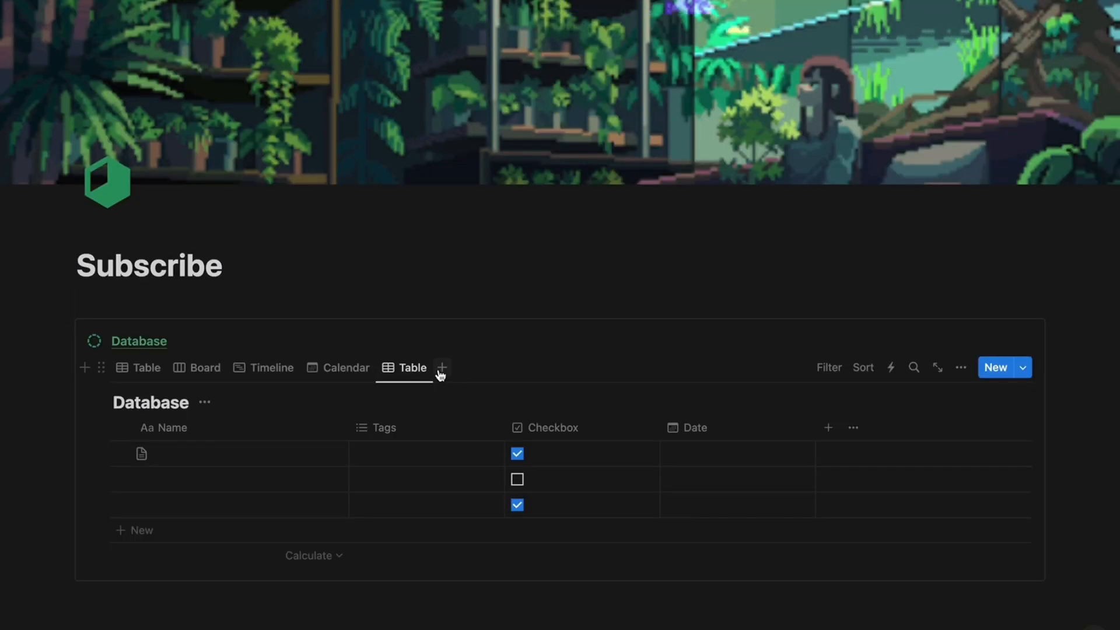
click(440, 368)
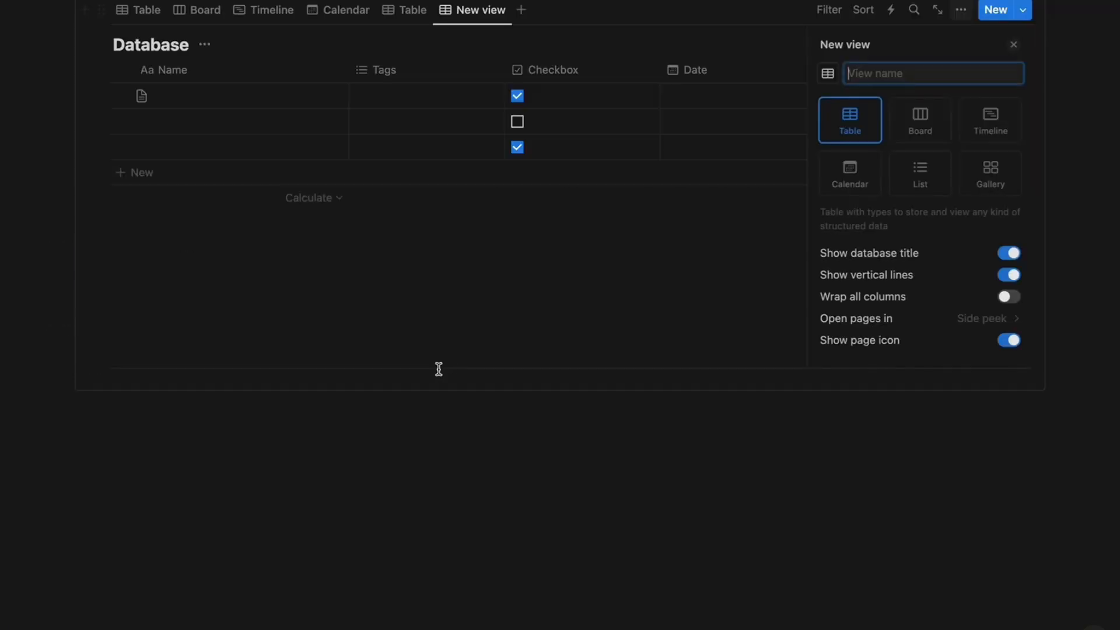
click(916, 180)
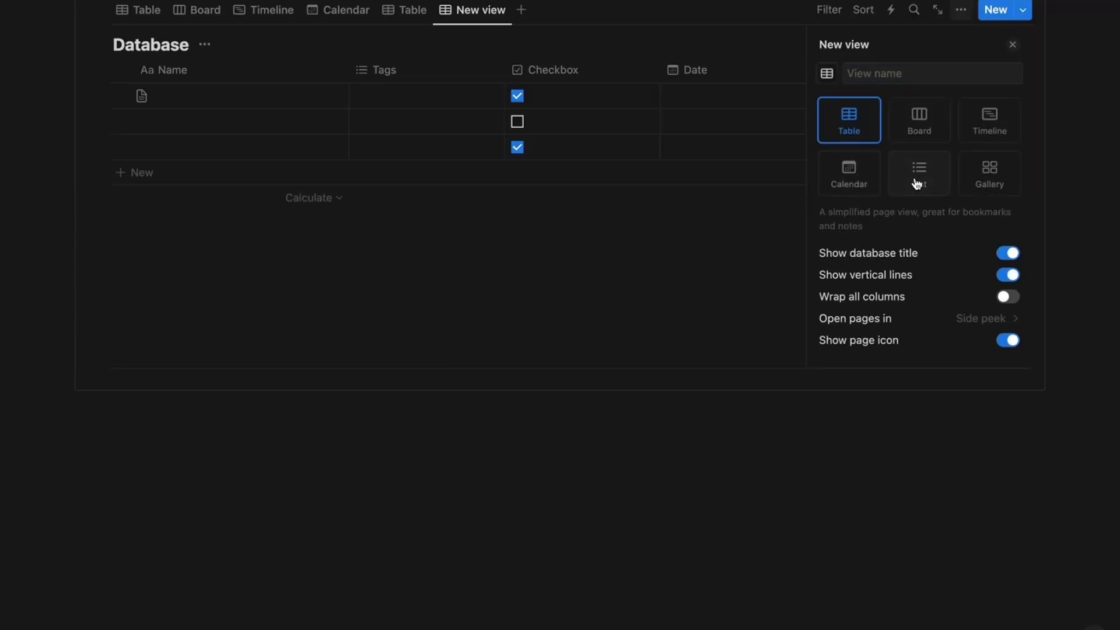
click(883, 329)
click(514, 298)
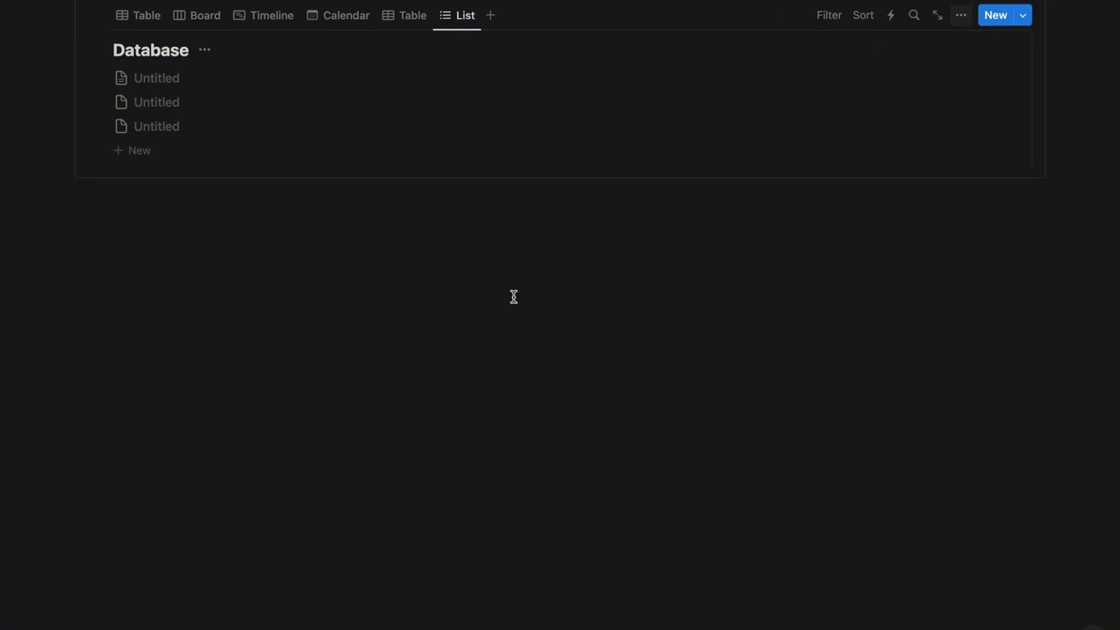
scroll(514, 298, up, 2)
scroll(513, 298, up, 3)
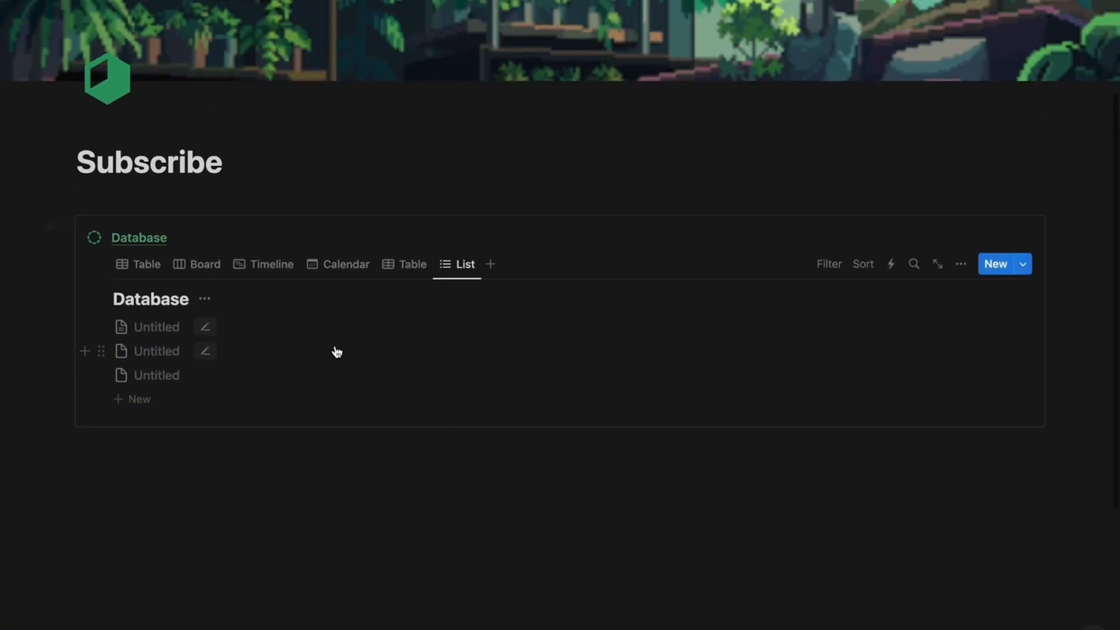
scroll(334, 350, up, 2)
scroll(335, 350, up, 2)
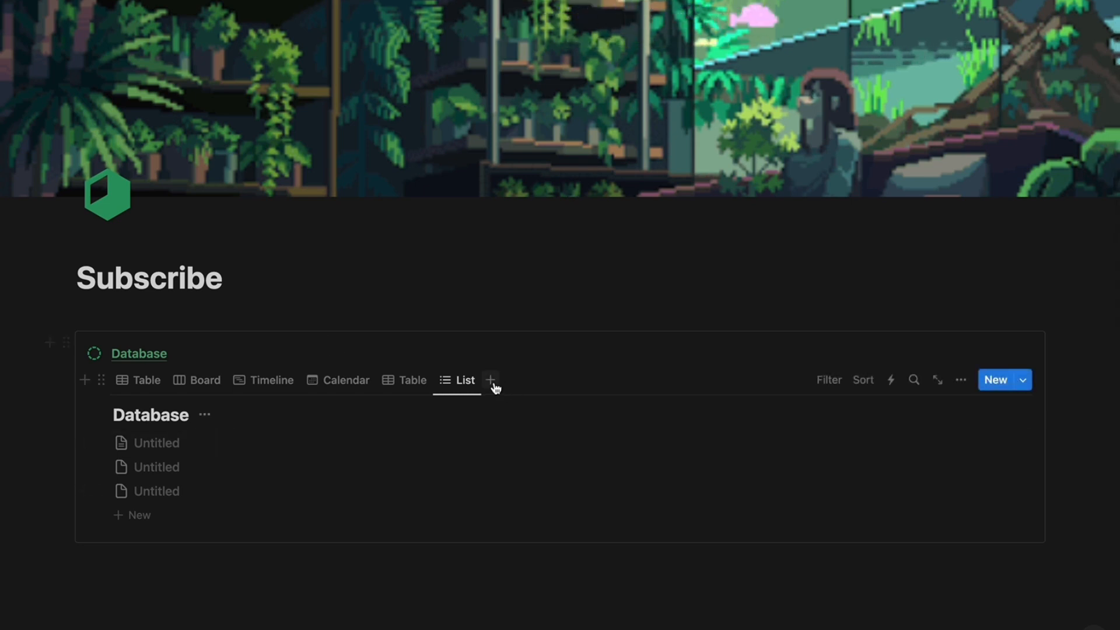
- Add a Gallery view to the database
click(490, 380)
click(988, 183)
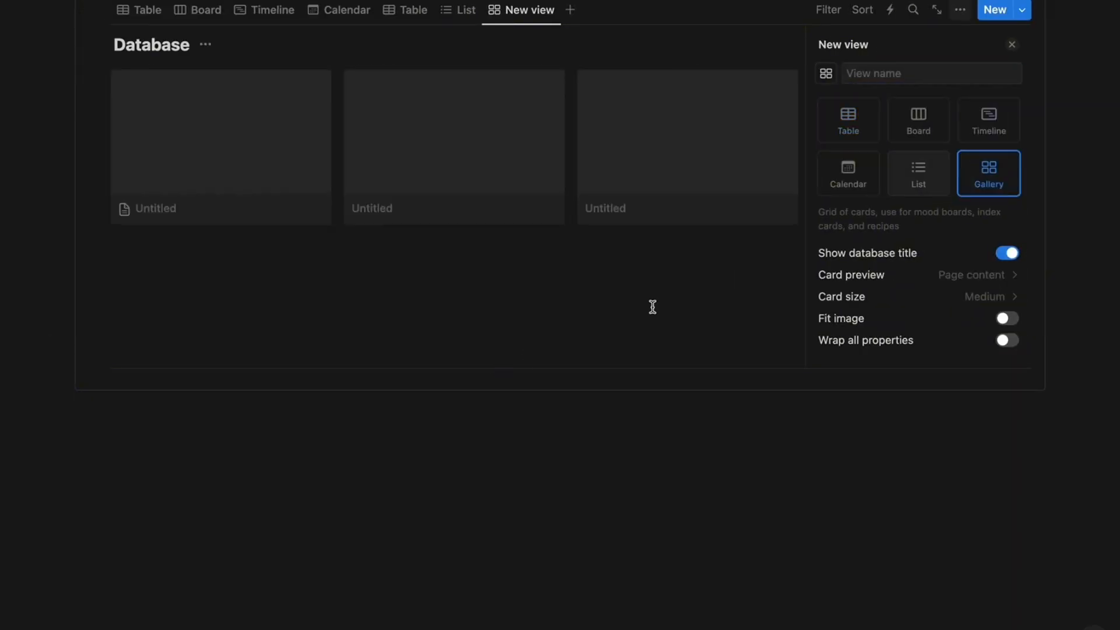
click(596, 340)
scroll(595, 340, up, 7)
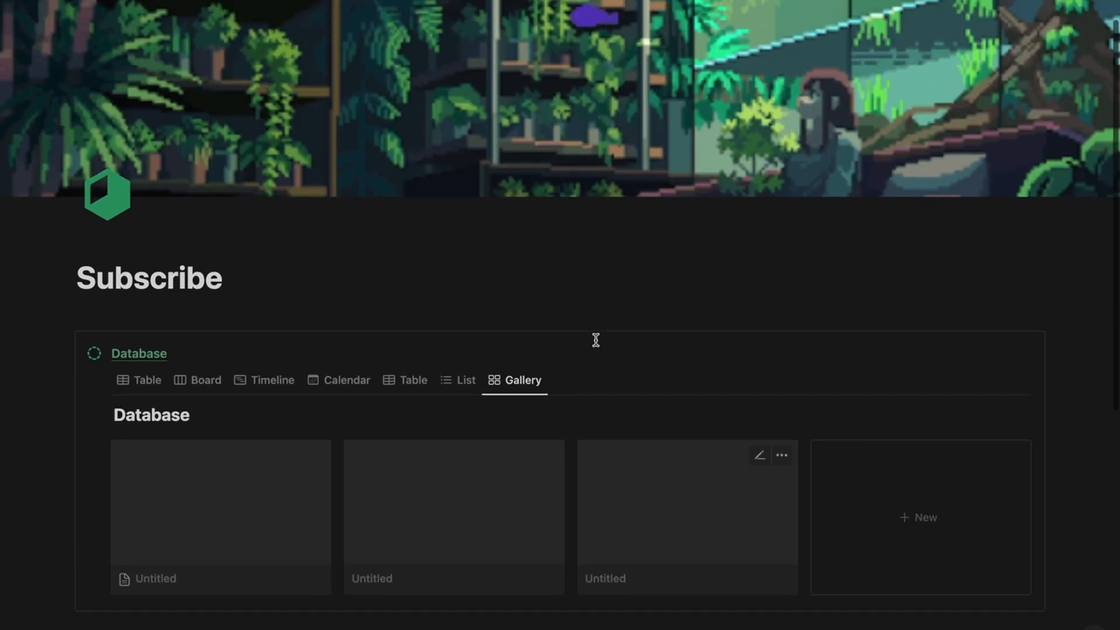
scroll(596, 340, down, 1)
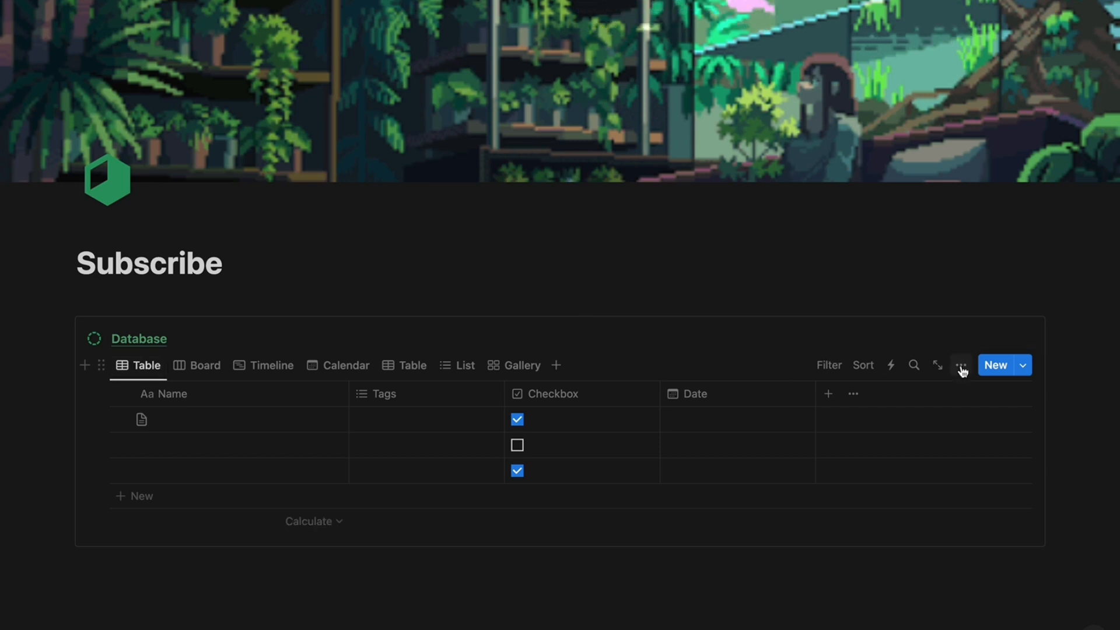
- Hide the Checkbox and Tags properties in the first Table view, and show both again
click(960, 368)
click(908, 144)
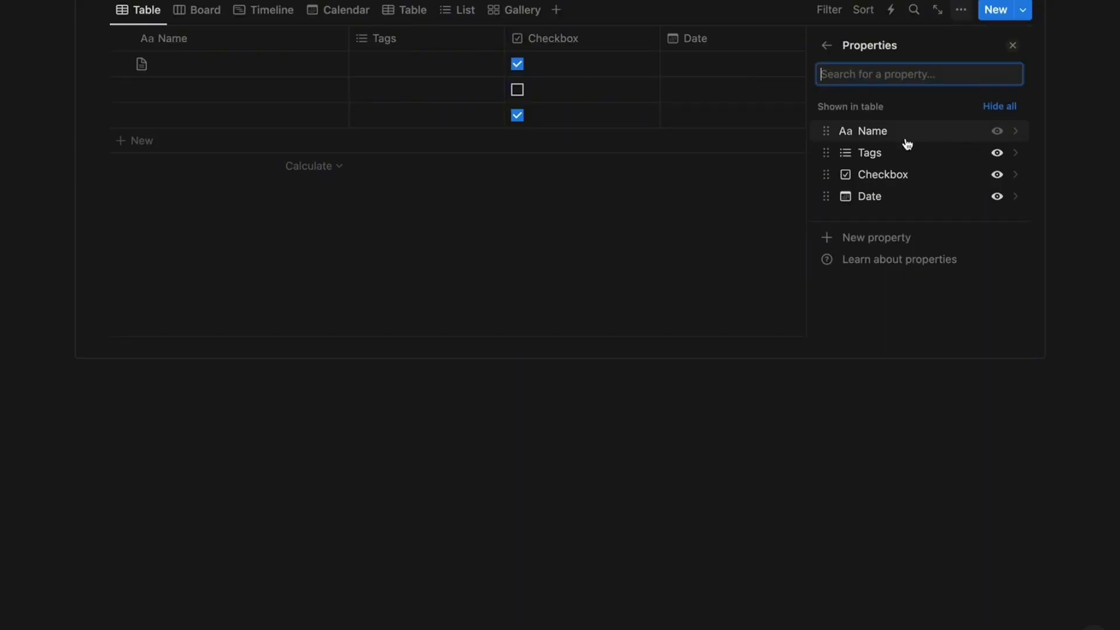
click(997, 175)
click(997, 152)
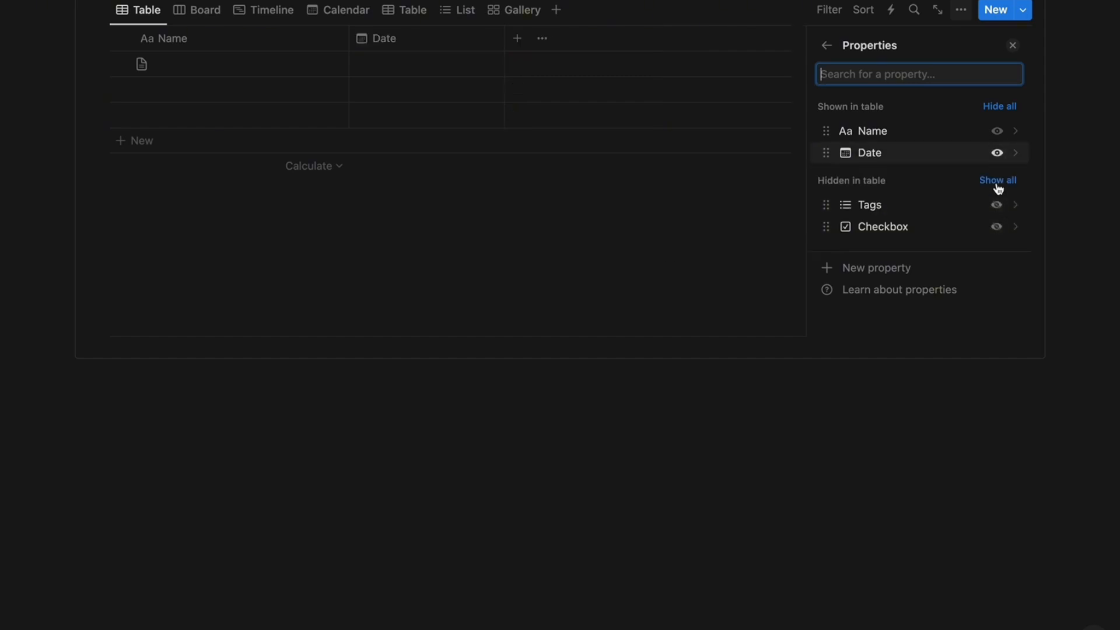
click(997, 226)
click(997, 225)
click(664, 210)
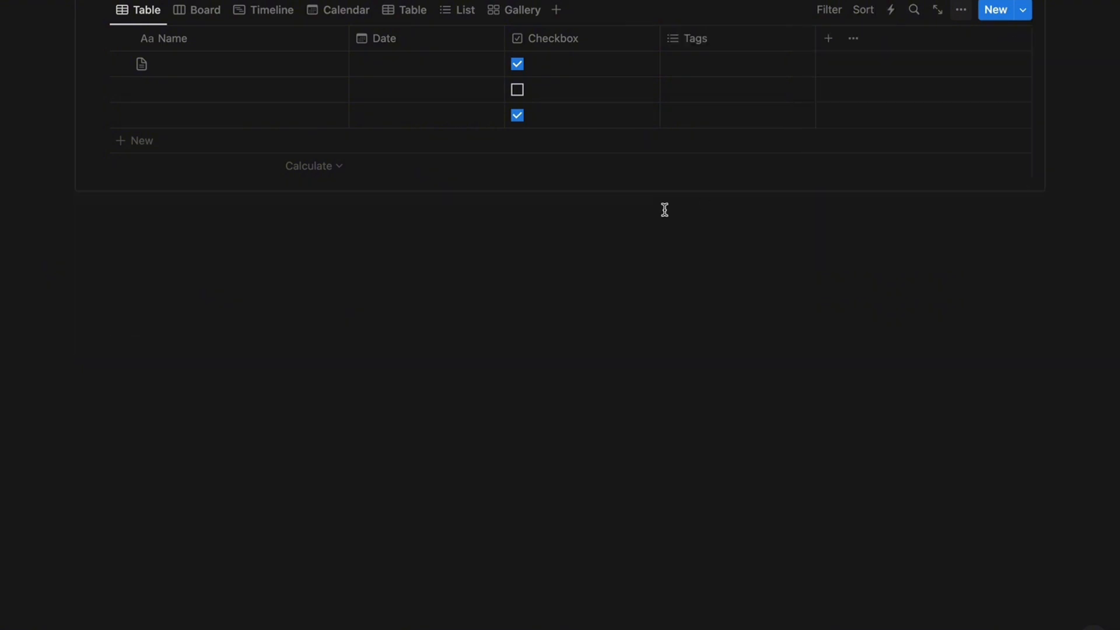
scroll(665, 210, up, 6)
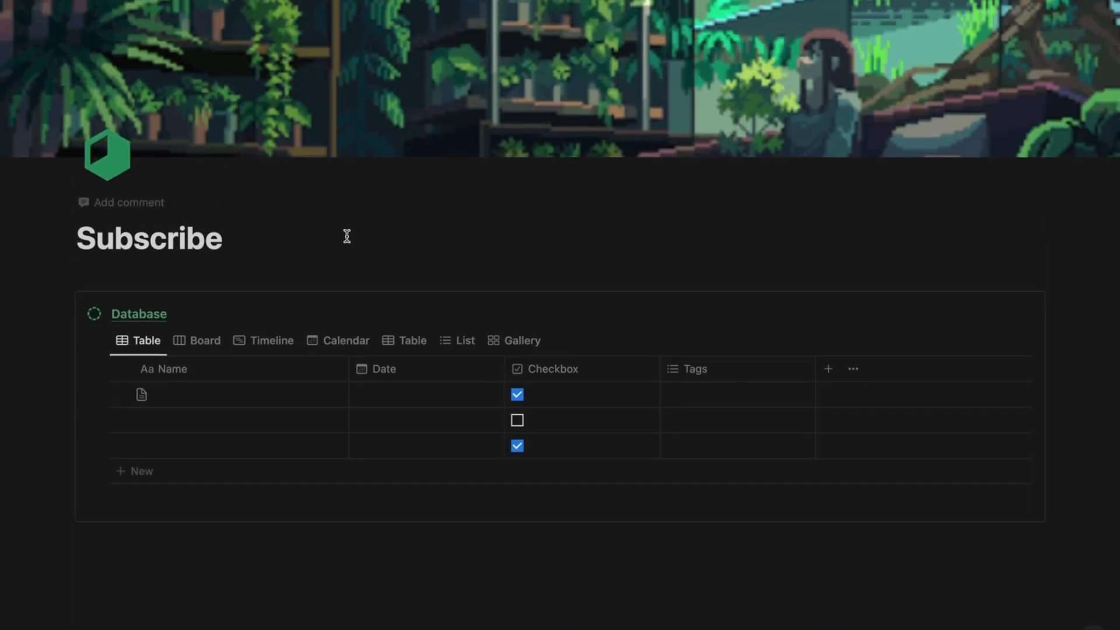
- Insert an empty text line directly below the Subscribe page title
click(347, 237)
key(Return)
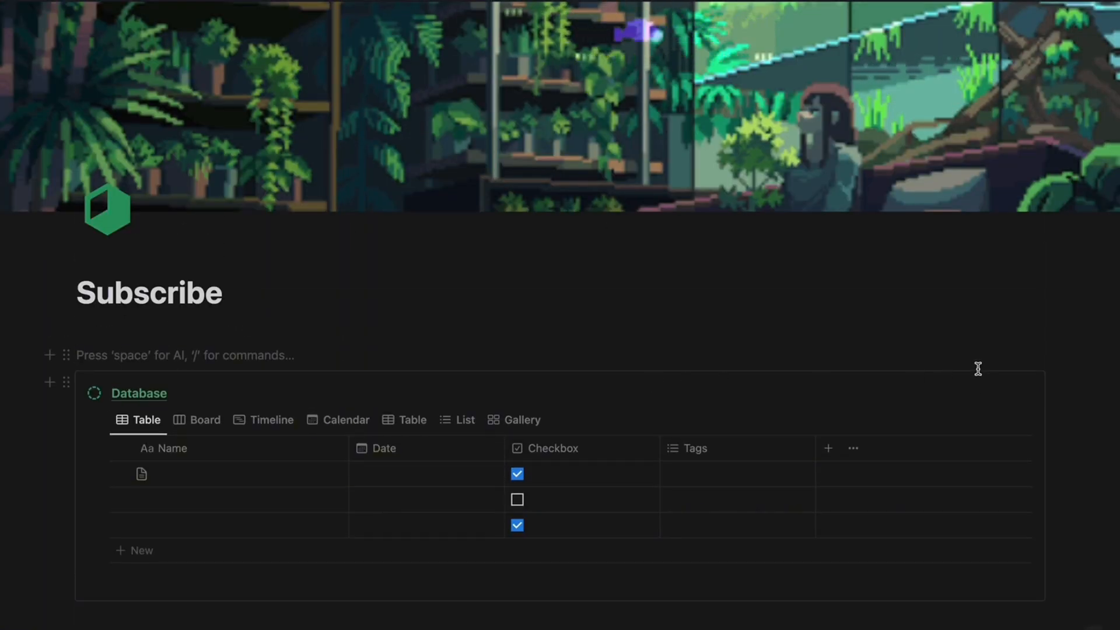
- Hide and reshow the table's Date property, and move the Checkbox property to the end of the property order
click(960, 420)
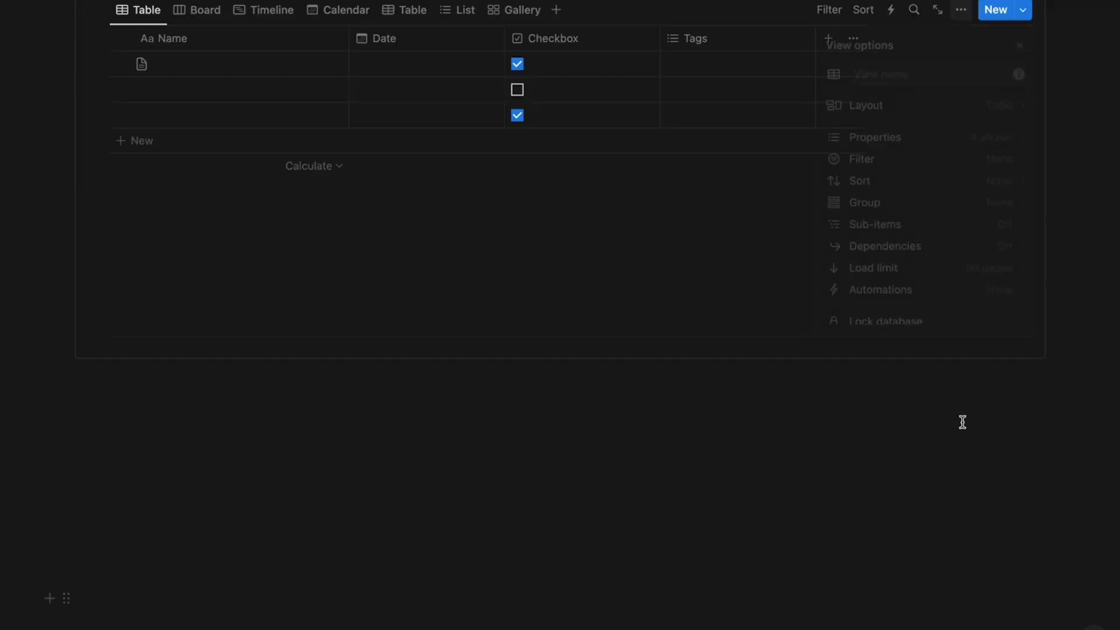
click(898, 144)
click(997, 153)
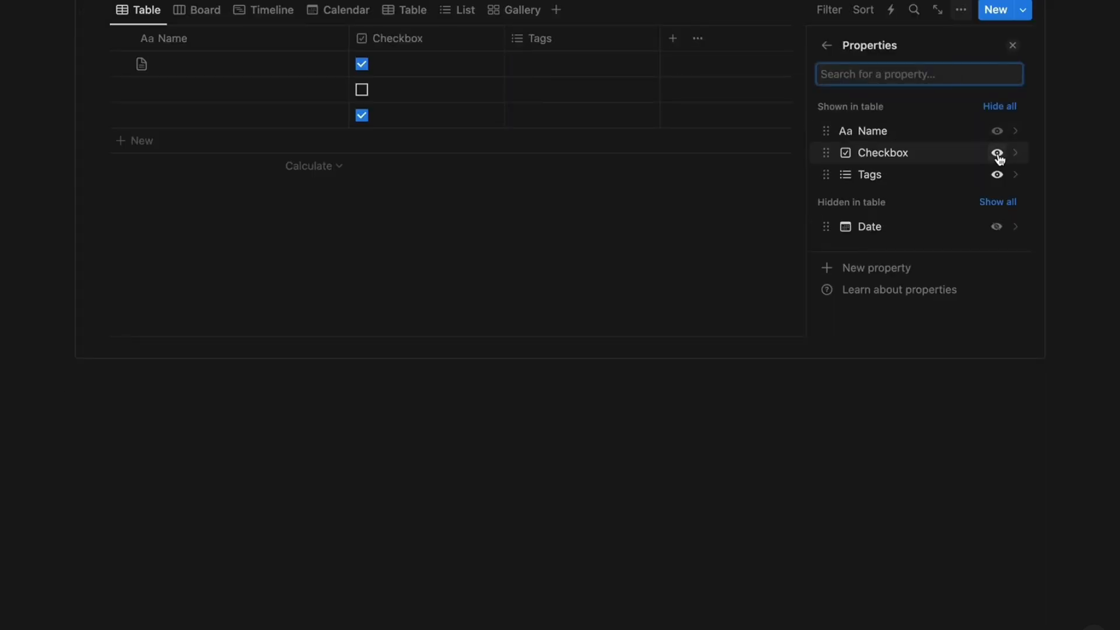
click(997, 227)
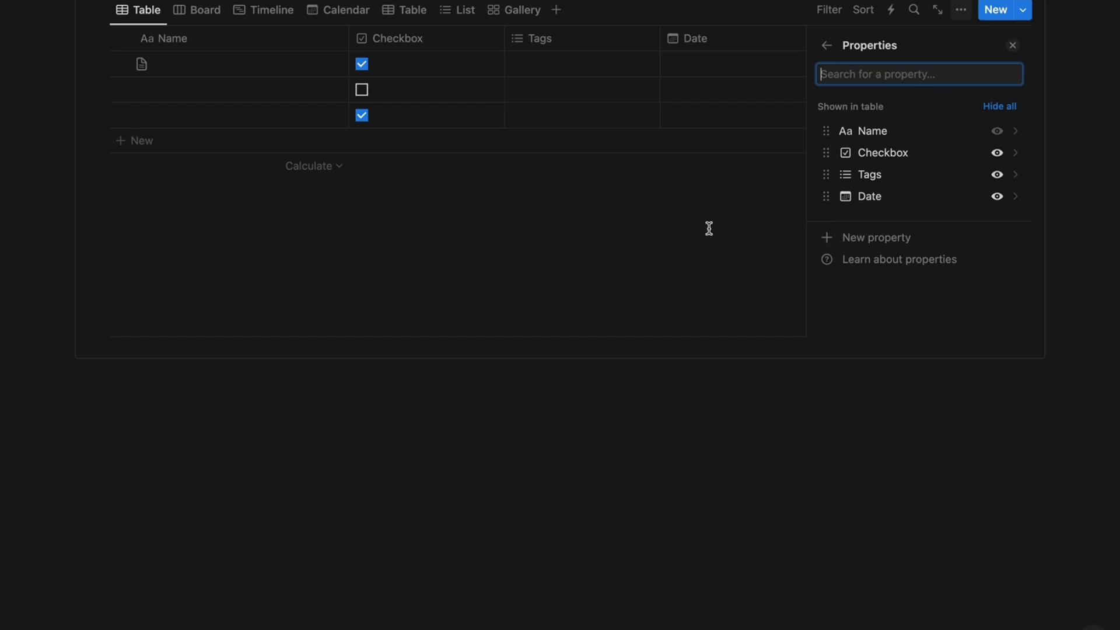
drag(826, 153, 832, 209)
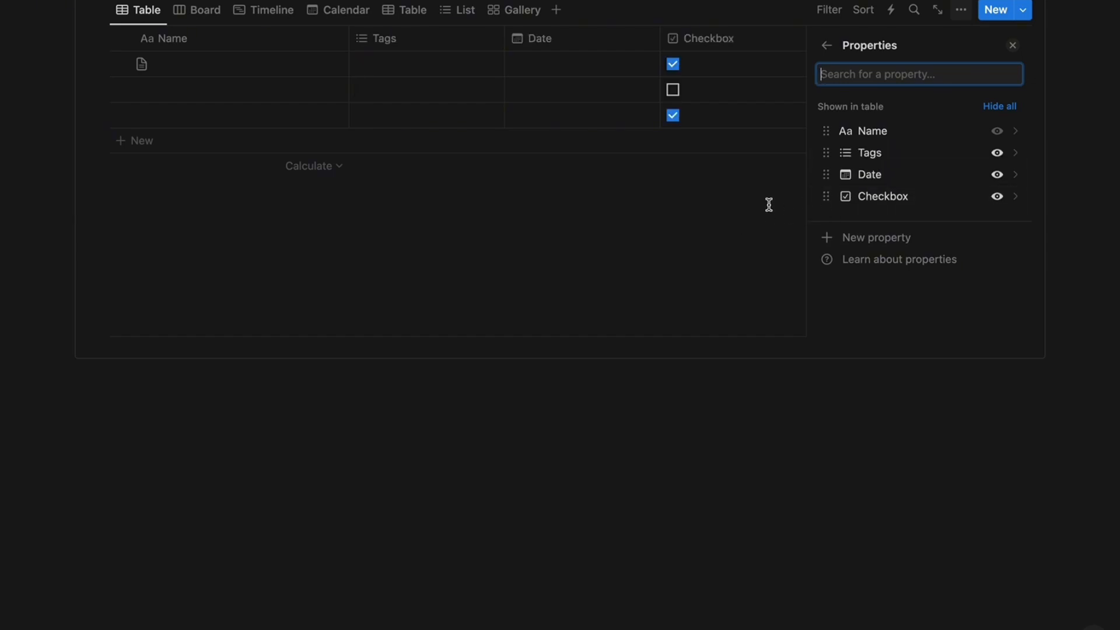
click(1013, 45)
scroll(697, 230, up, 5)
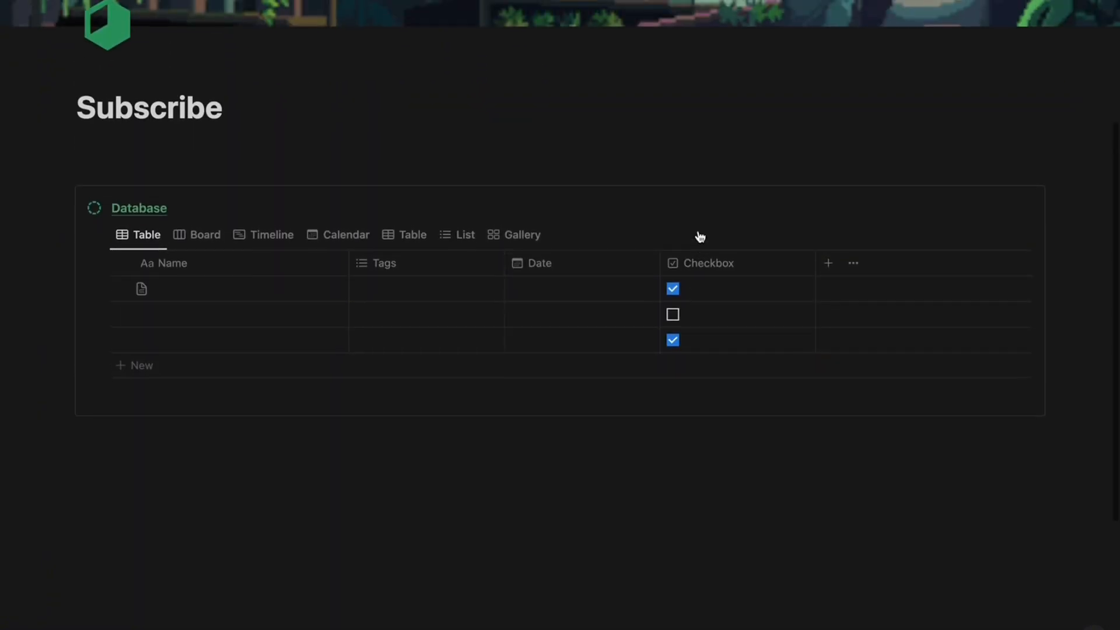
- Filter the table by the Checkbox property, first for Checked rows and finally for Unchecked rows
click(829, 260)
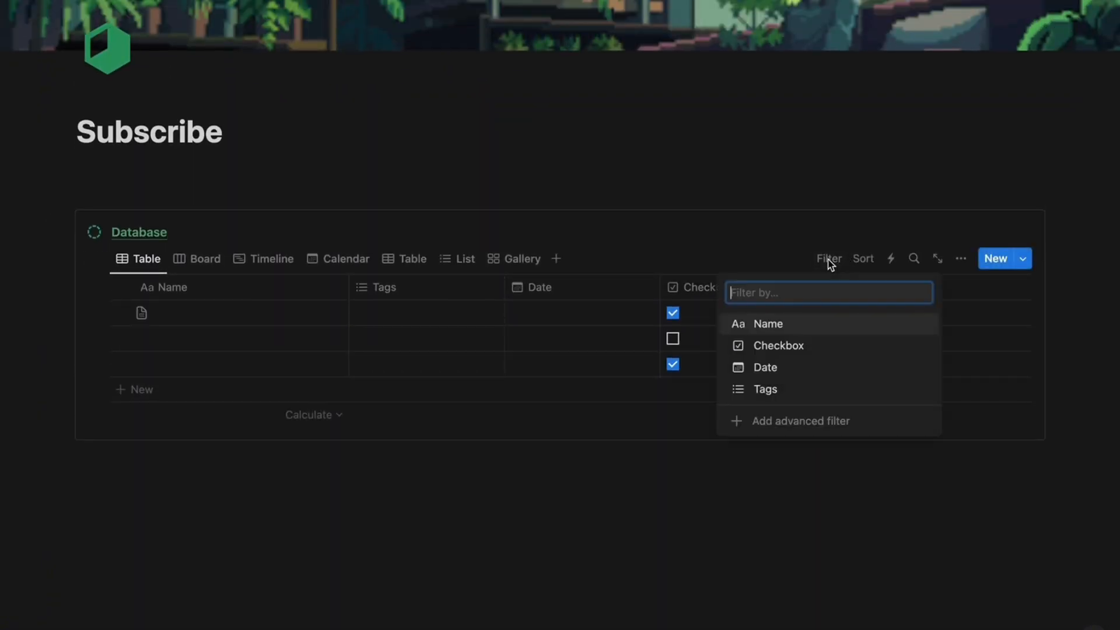
click(781, 350)
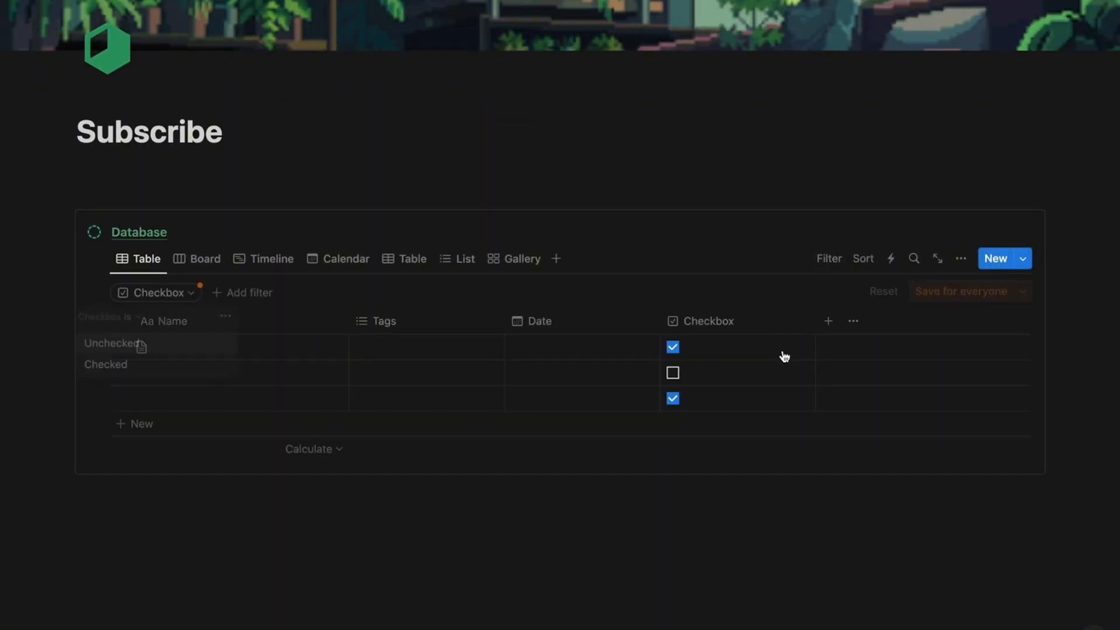
click(159, 373)
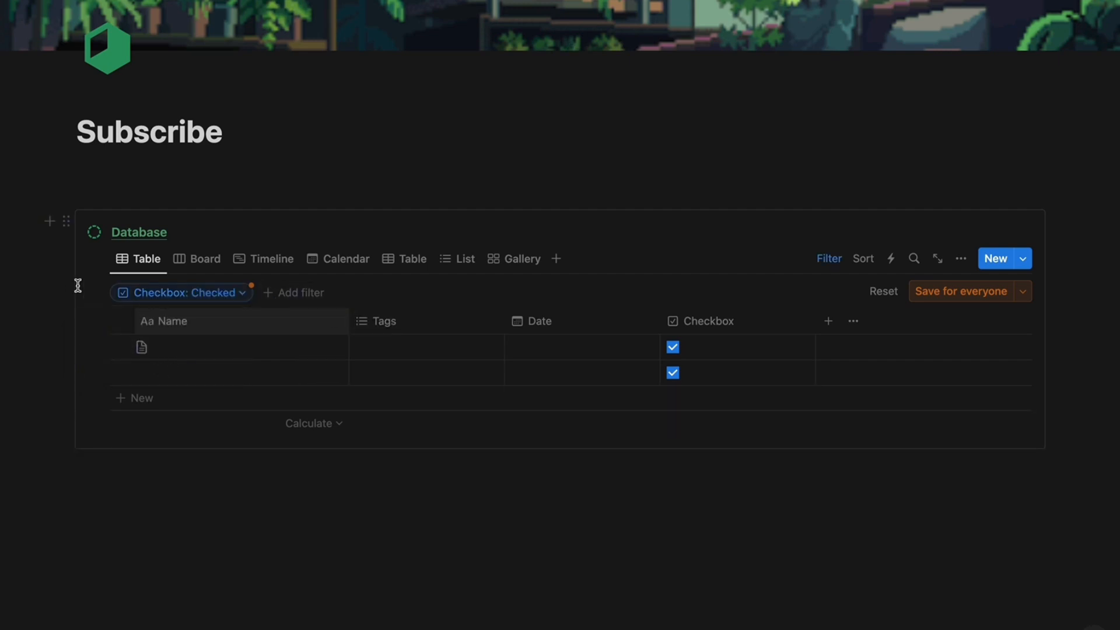
click(168, 291)
click(168, 349)
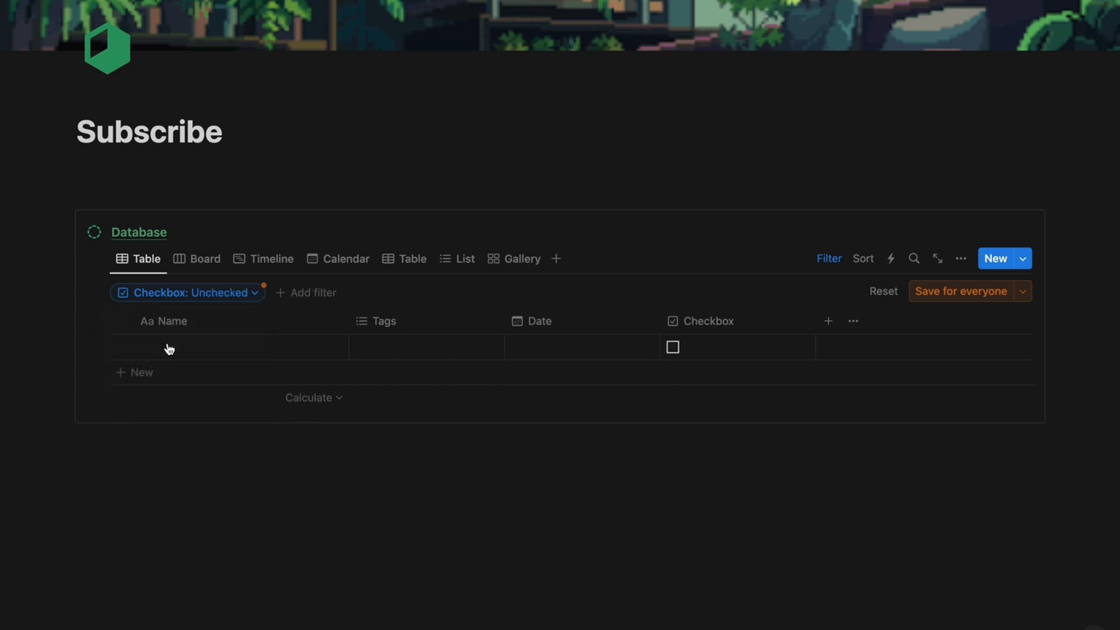
- Remove the Checkbox filter from the table view
click(241, 295)
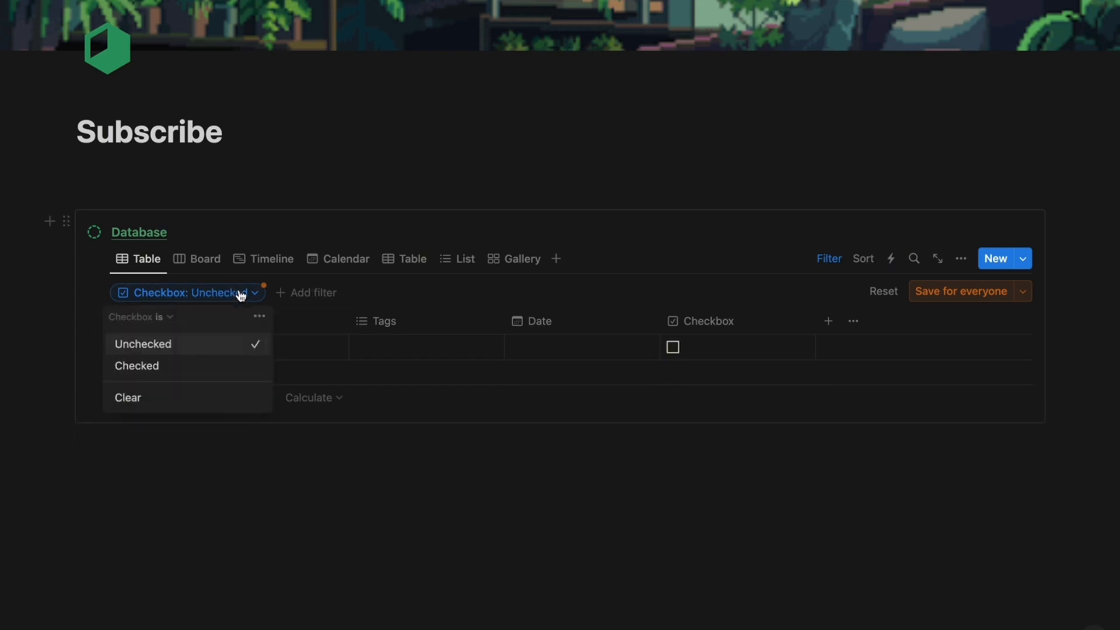
click(263, 319)
click(315, 322)
scroll(469, 461, up, 3)
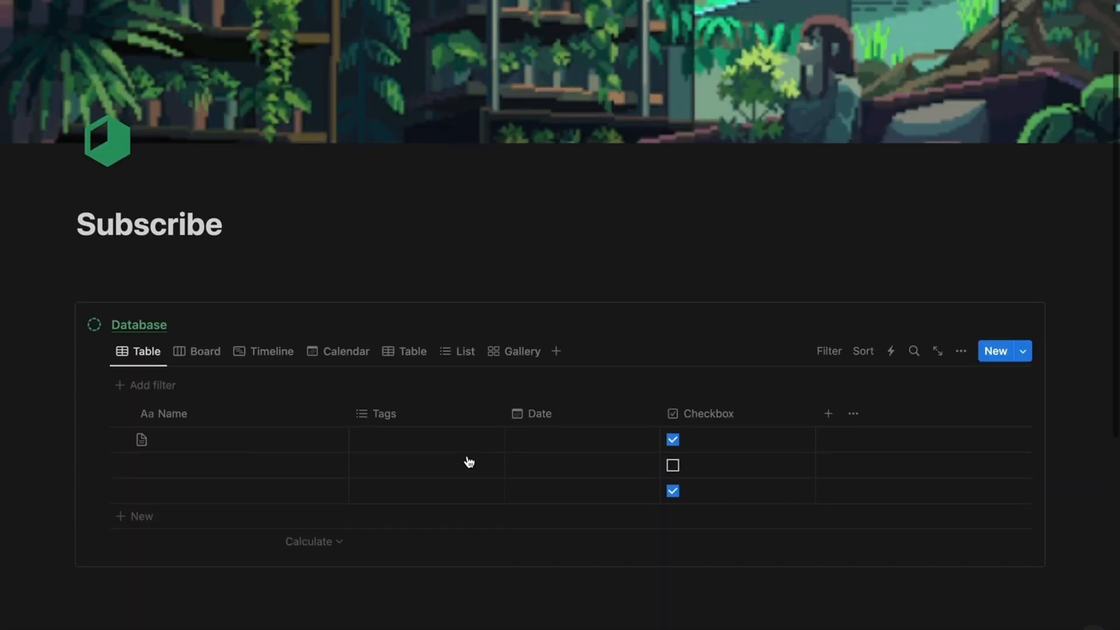
scroll(469, 461, up, 3)
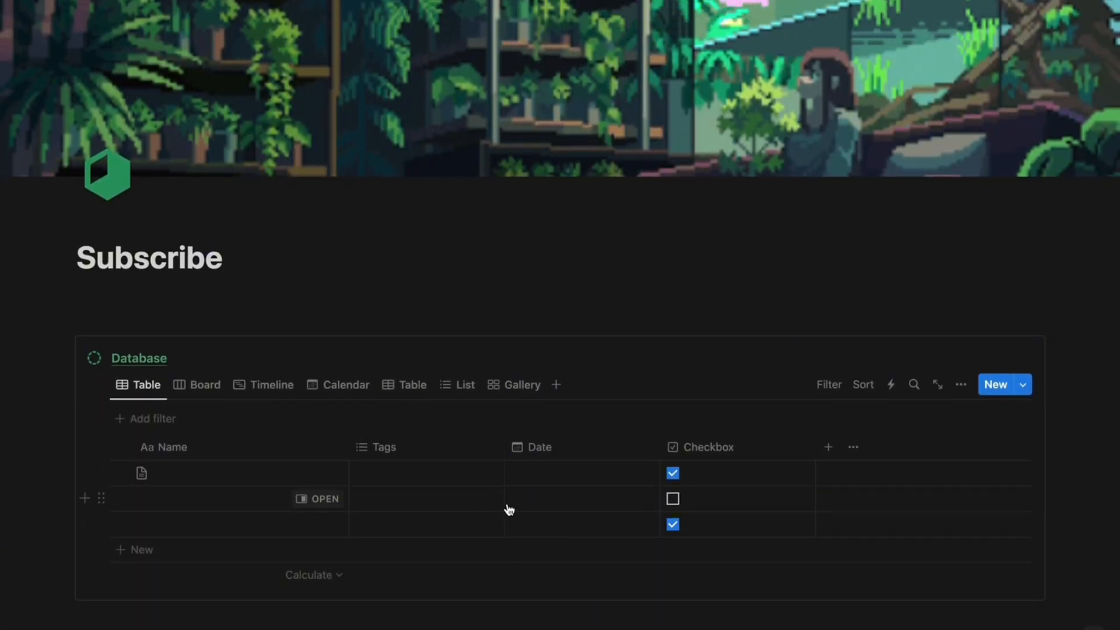
- Name the first database row Task 1
click(238, 470)
text(Task 1)
key(Return)
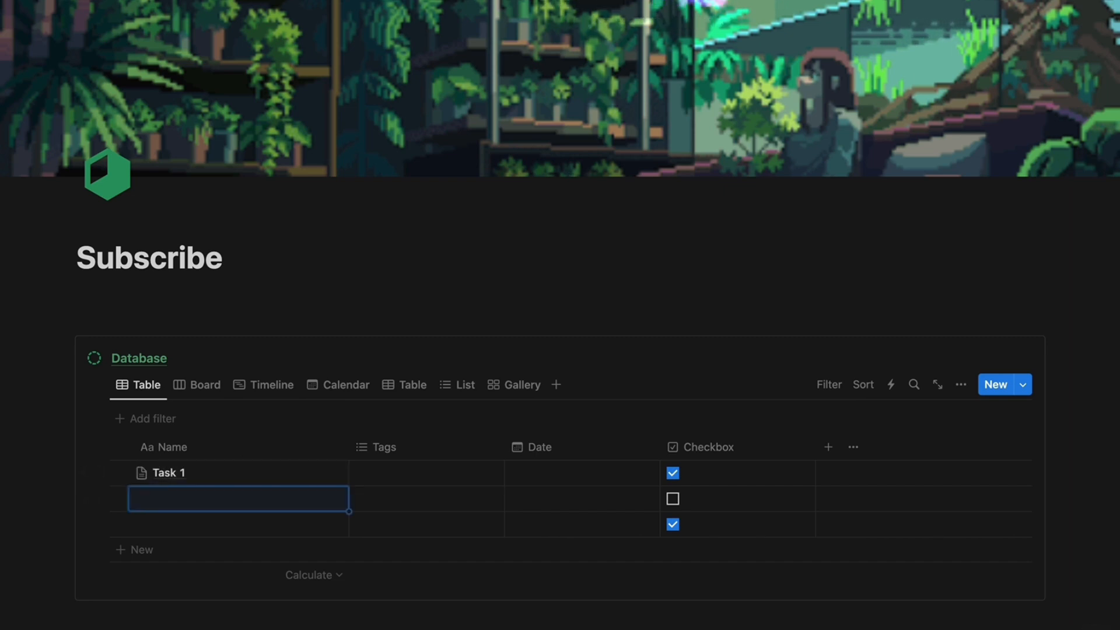
- Name the second and third database rows Task 2 and Task 3
text(Task 2)
key(Return)
text(Task 3)
key(Return)
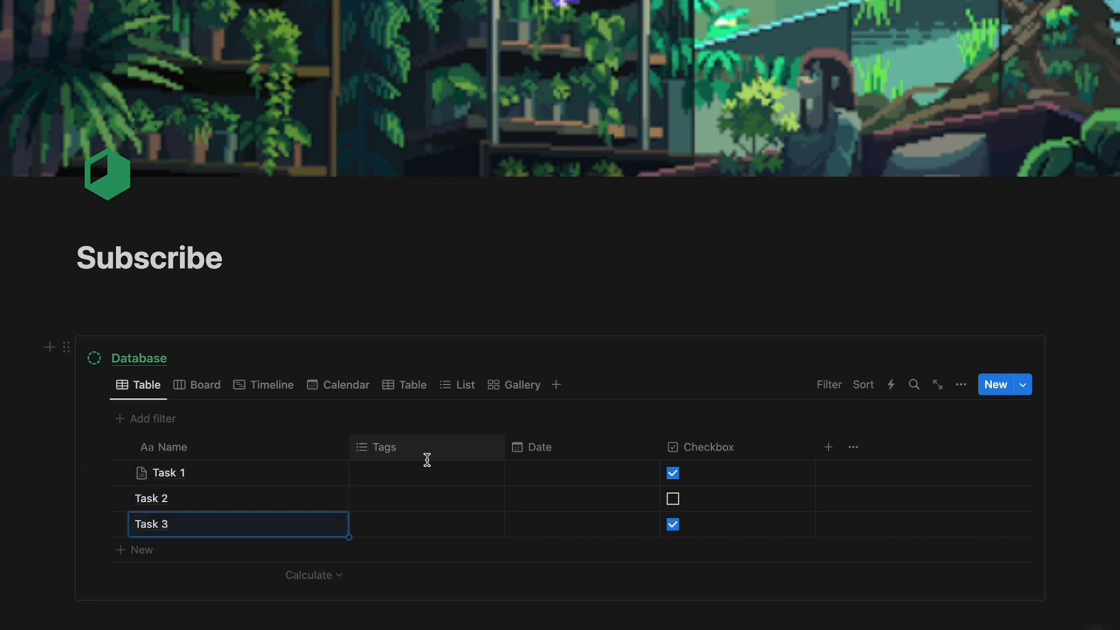
- Assign tag 1 to Task 1, tag 2 to Task 2, and tag 1 to Task 3
click(427, 460)
click(413, 473)
text(1)
key(Return)
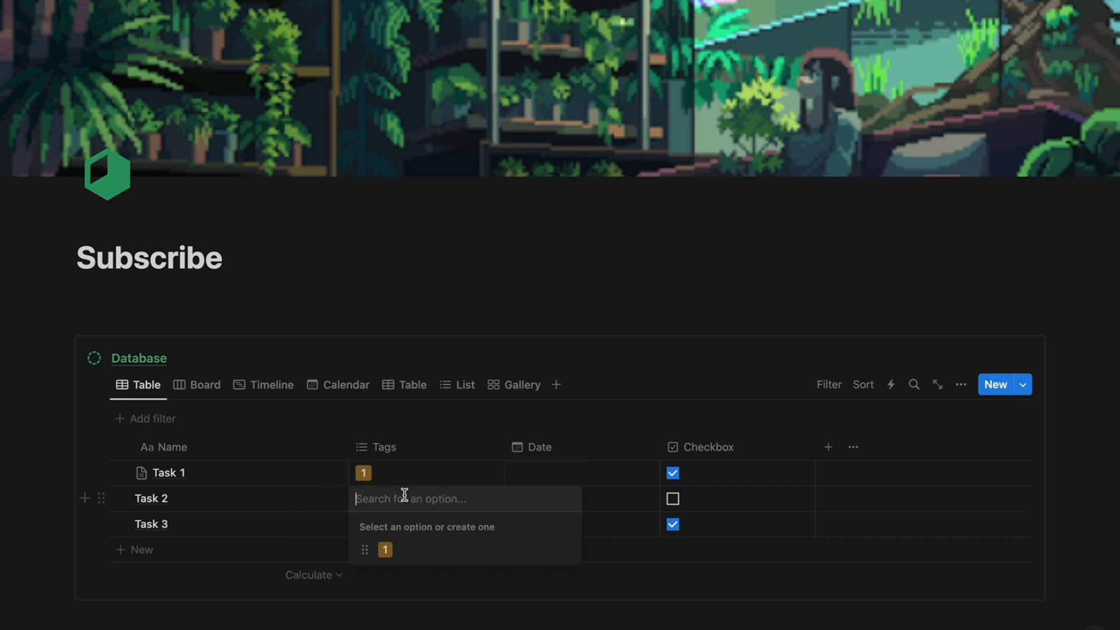
text(2)
key(Return)
click(395, 524)
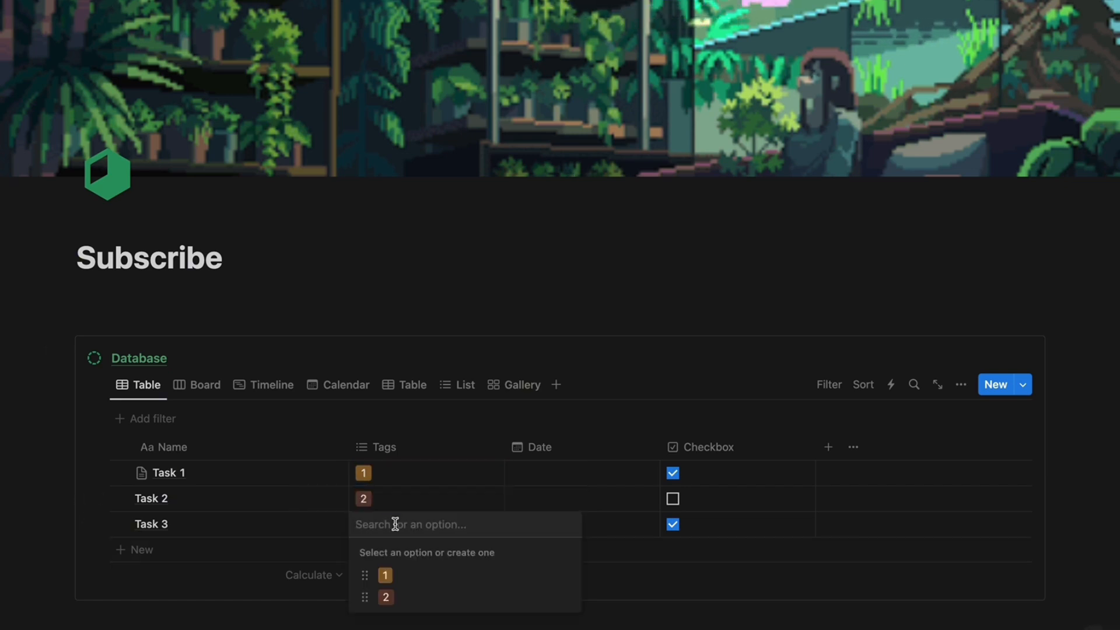
text(1)
key(Return)
key(Escape)
- Set the dates to March 4, 2024 for Task 1, March 2, 2024 for Task 2, and March 11, 2024 for Task 3
click(587, 471)
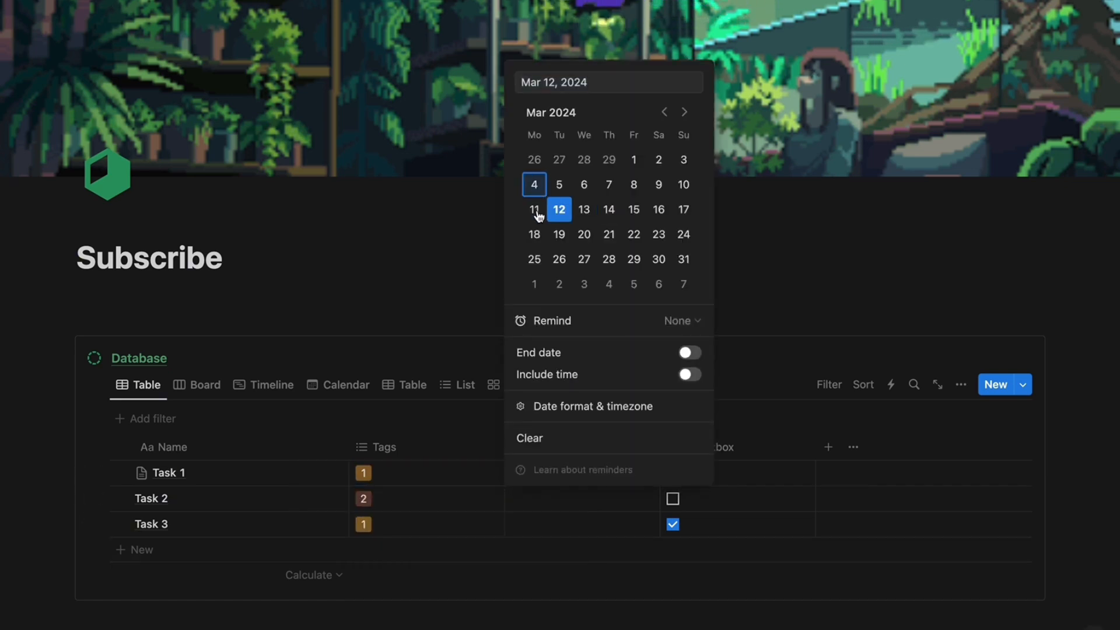
click(534, 184)
click(563, 503)
click(659, 185)
click(566, 525)
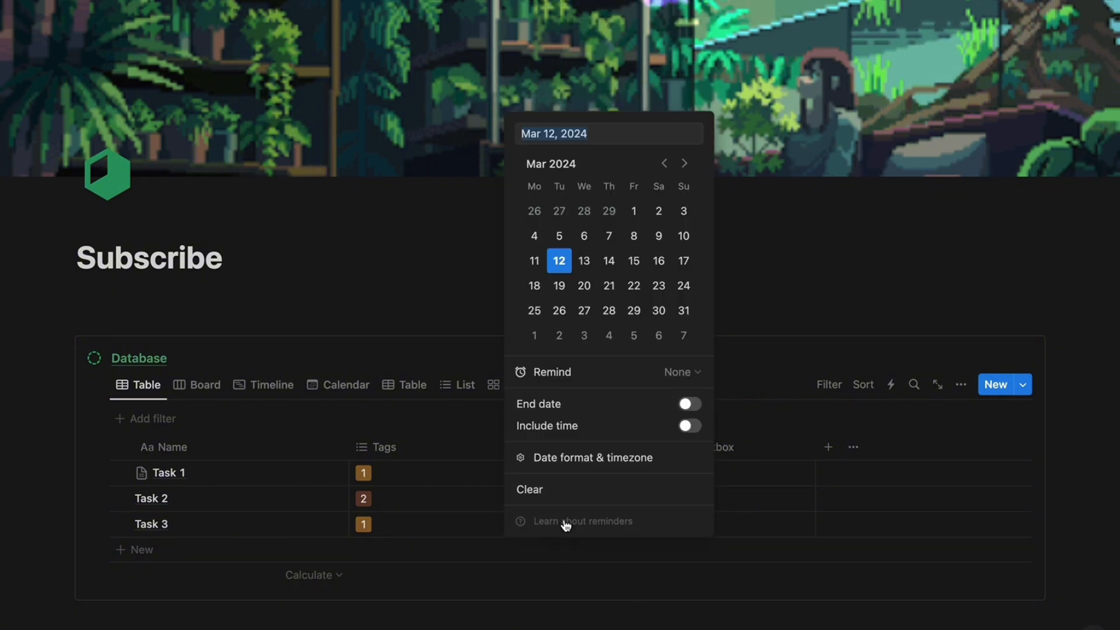
click(534, 260)
click(572, 625)
click(572, 625)
scroll(596, 605, down, 1)
scroll(596, 605, up, 1)
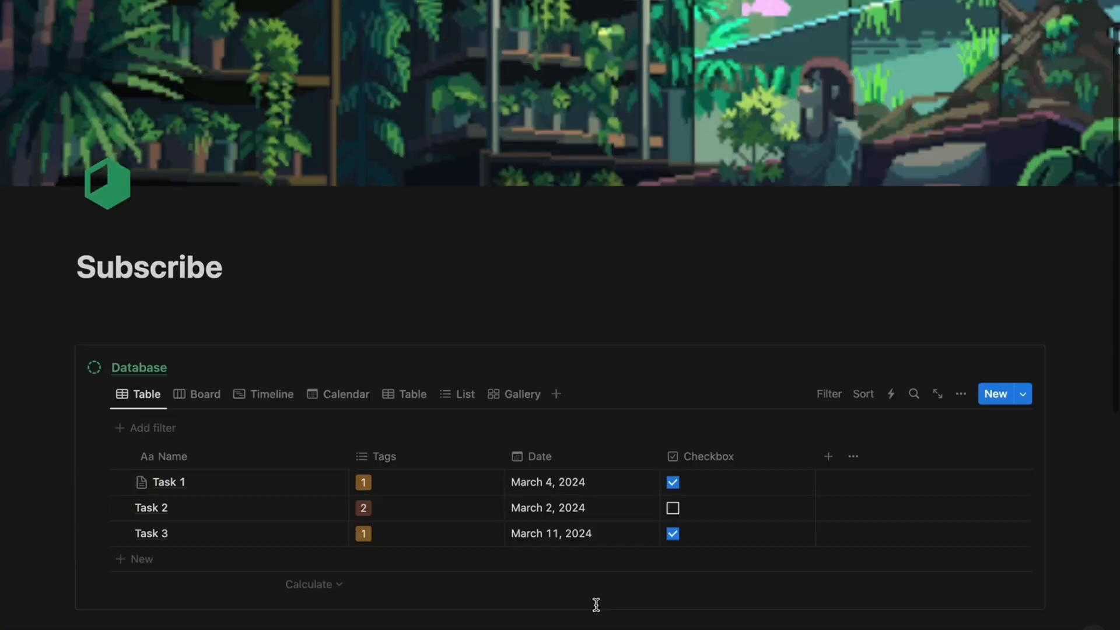
scroll(596, 605, down, 3)
scroll(596, 605, up, 2)
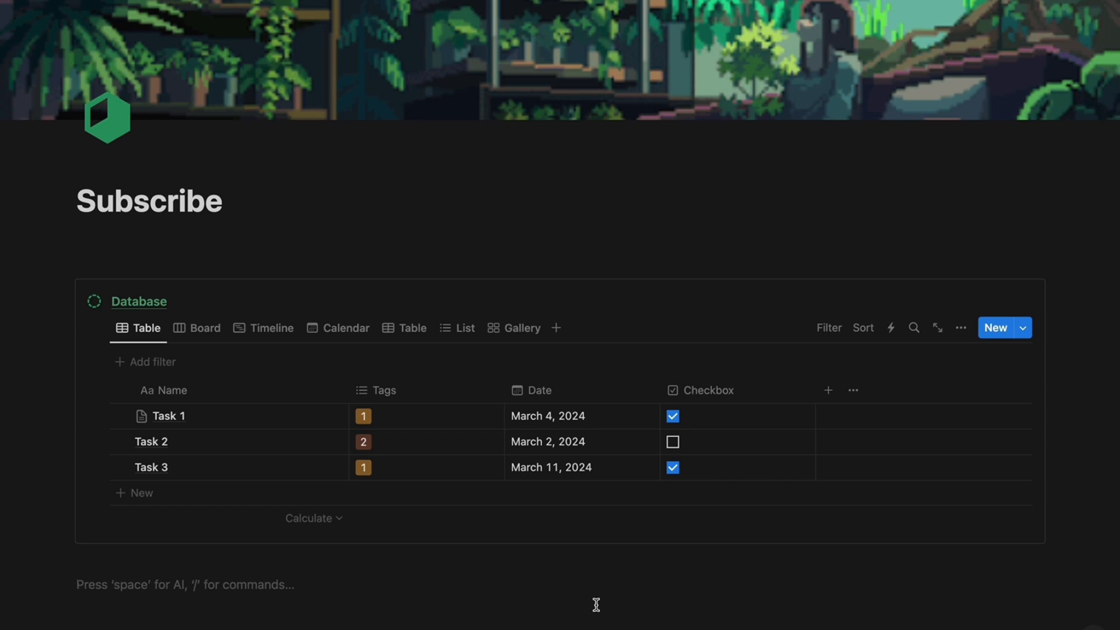
- Filter the table by the Checkbox property for Checked rows, and switch the filter to Unchecked
click(830, 328)
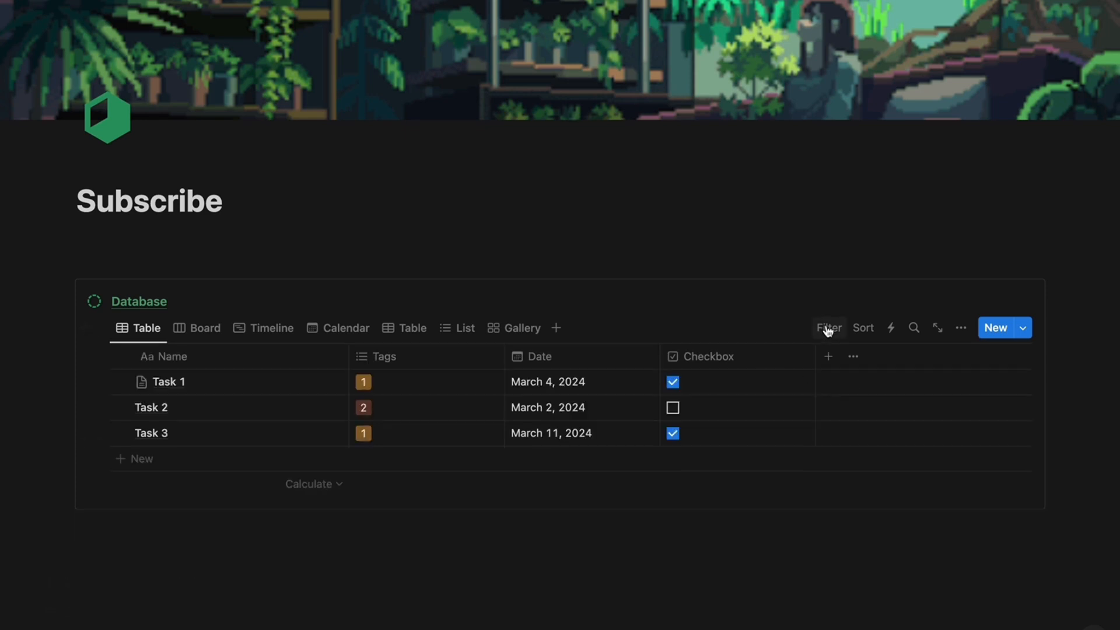
click(779, 415)
click(131, 435)
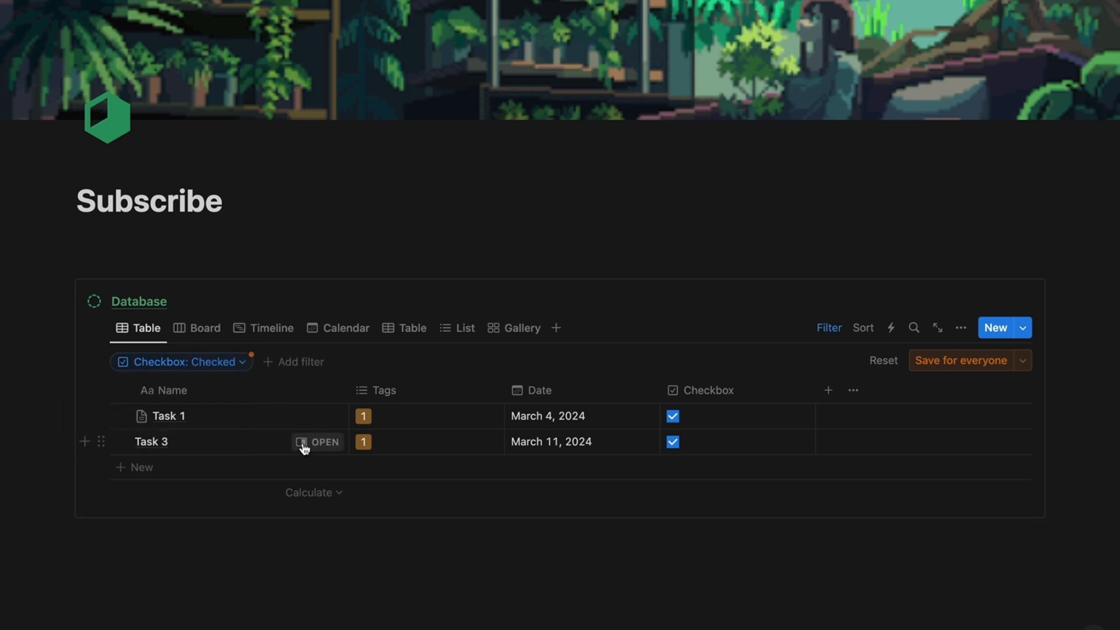
click(184, 362)
click(181, 419)
- Delete the Checkbox filter and hide the table's filter bar
click(257, 362)
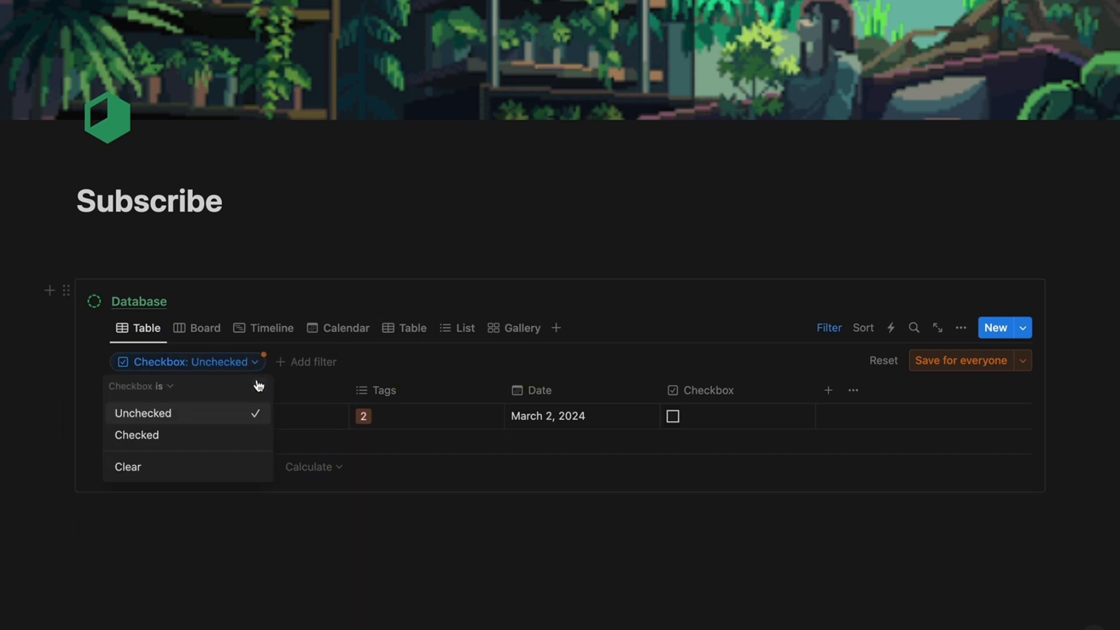
click(253, 385)
click(292, 398)
click(833, 328)
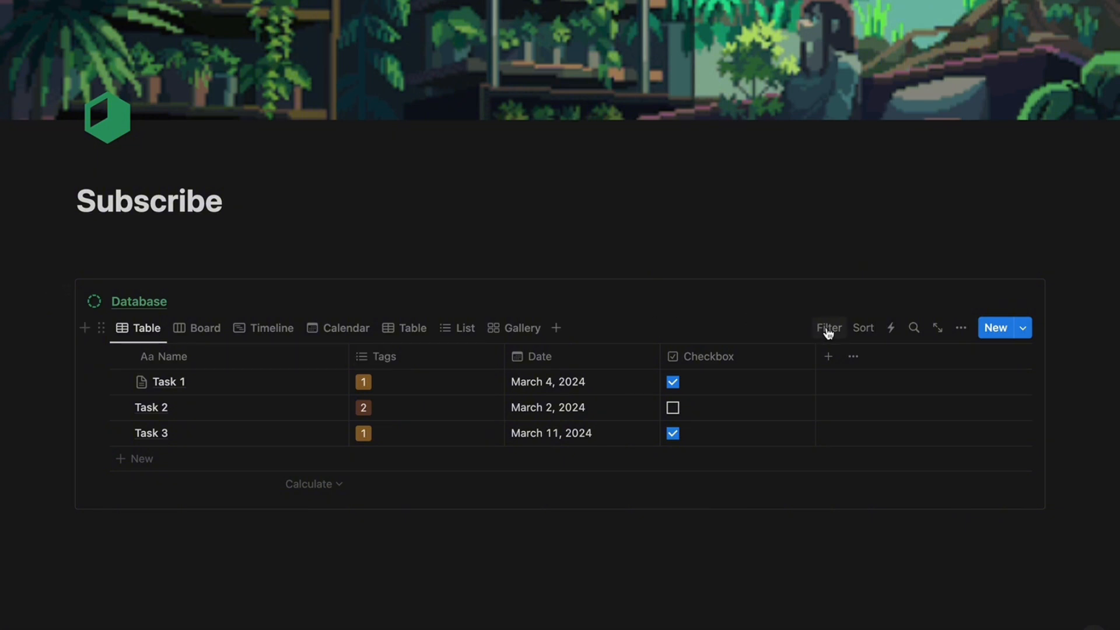
- Add a filter on the Date property and set its start date condition to Is before
click(828, 329)
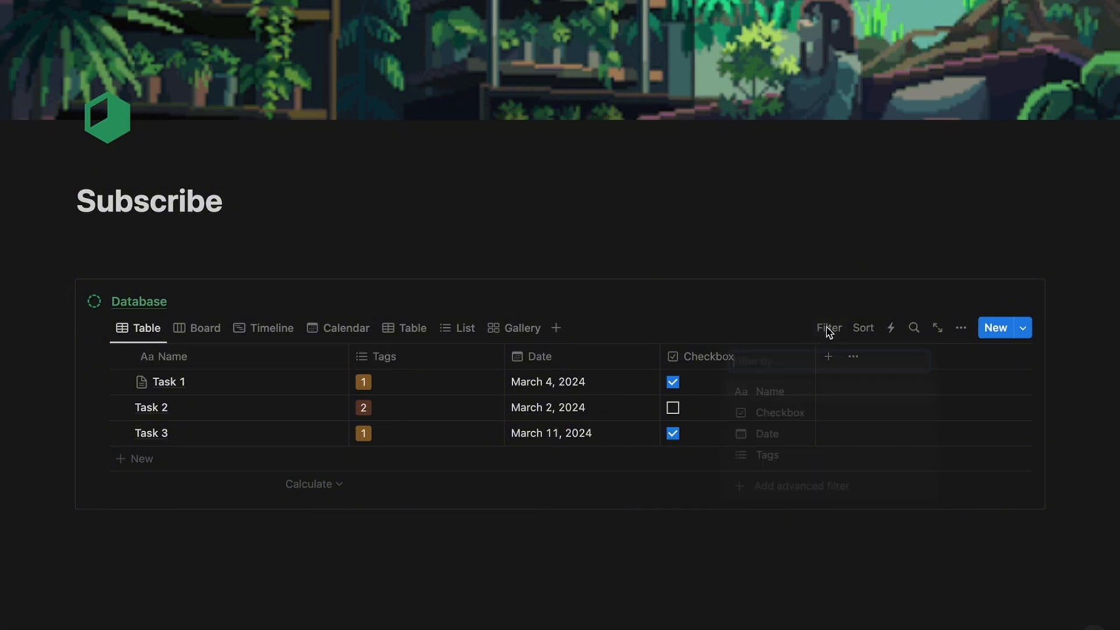
click(768, 439)
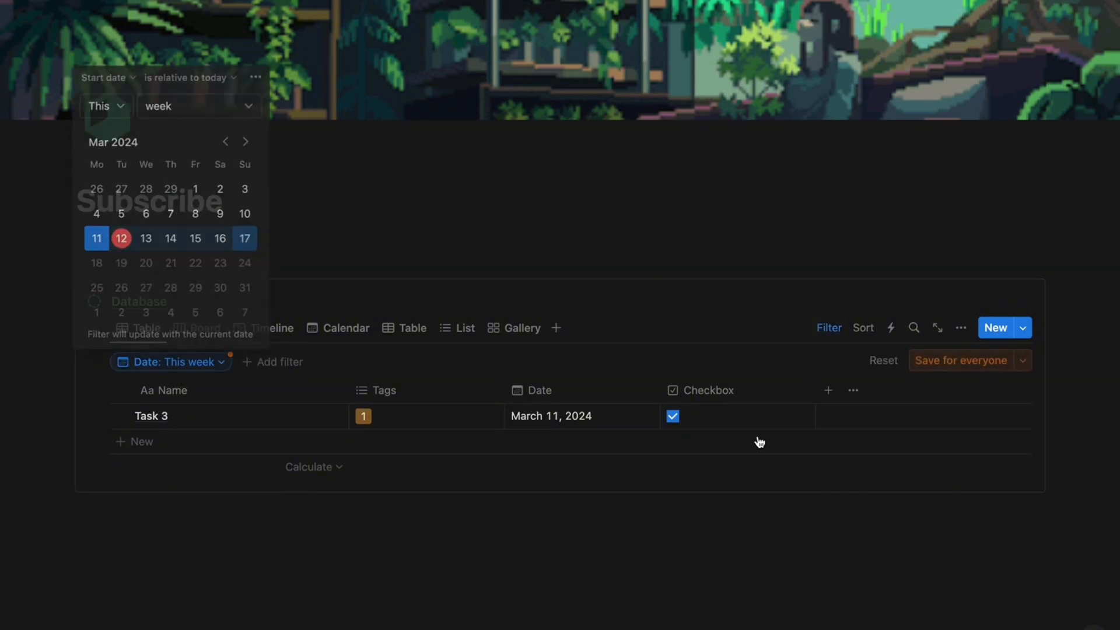
click(184, 75)
click(166, 118)
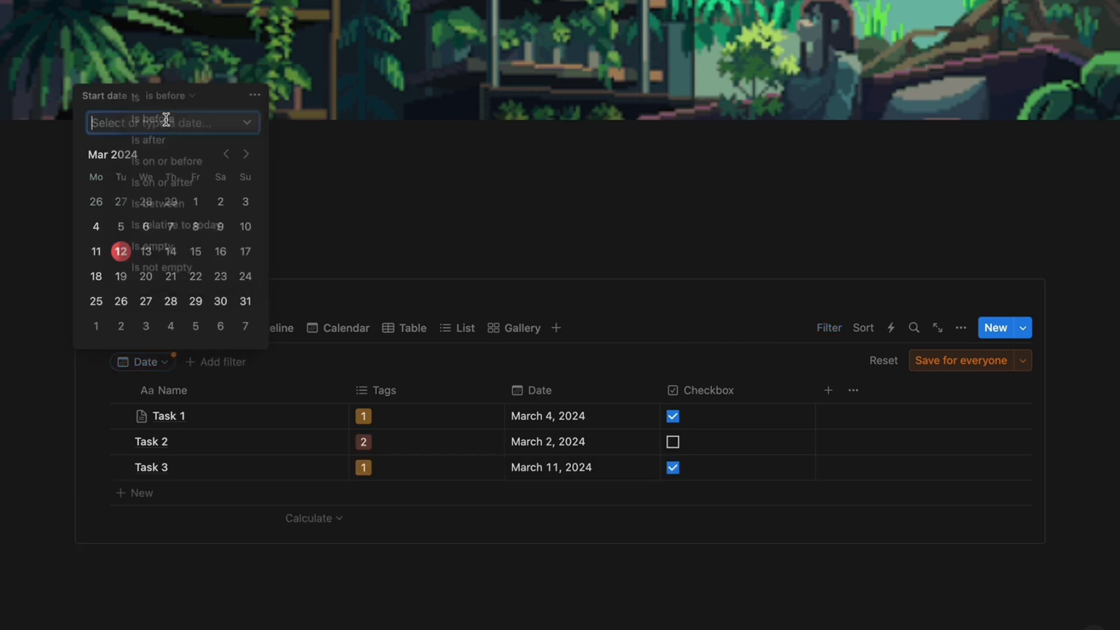
- Set the Date filter's date to March 10, 2024, trying the is before condition and switching it to is after
click(246, 228)
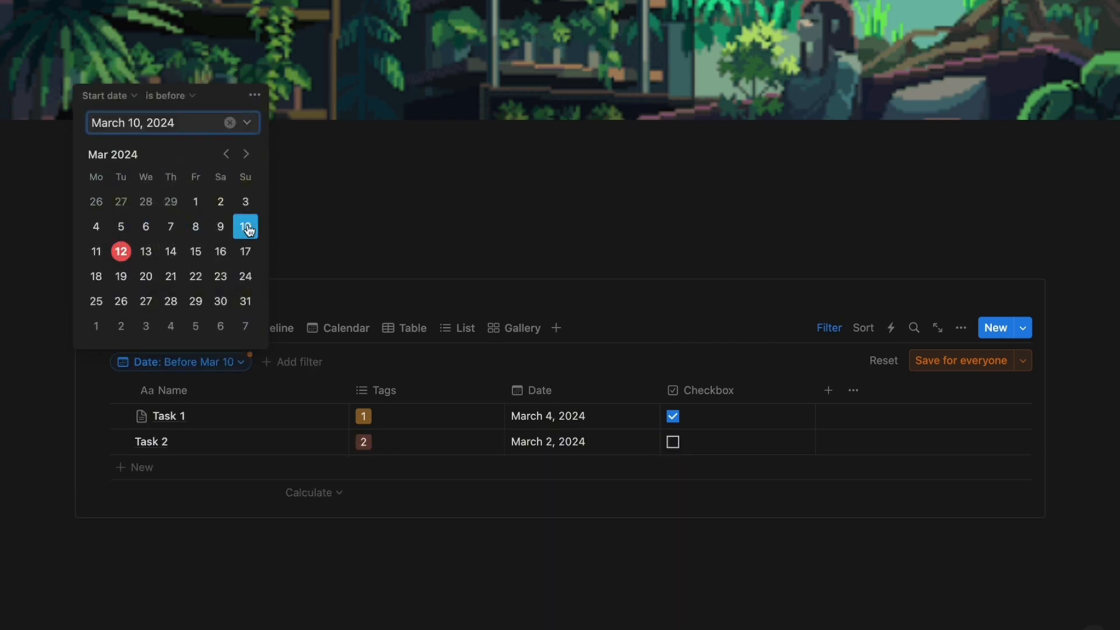
click(359, 224)
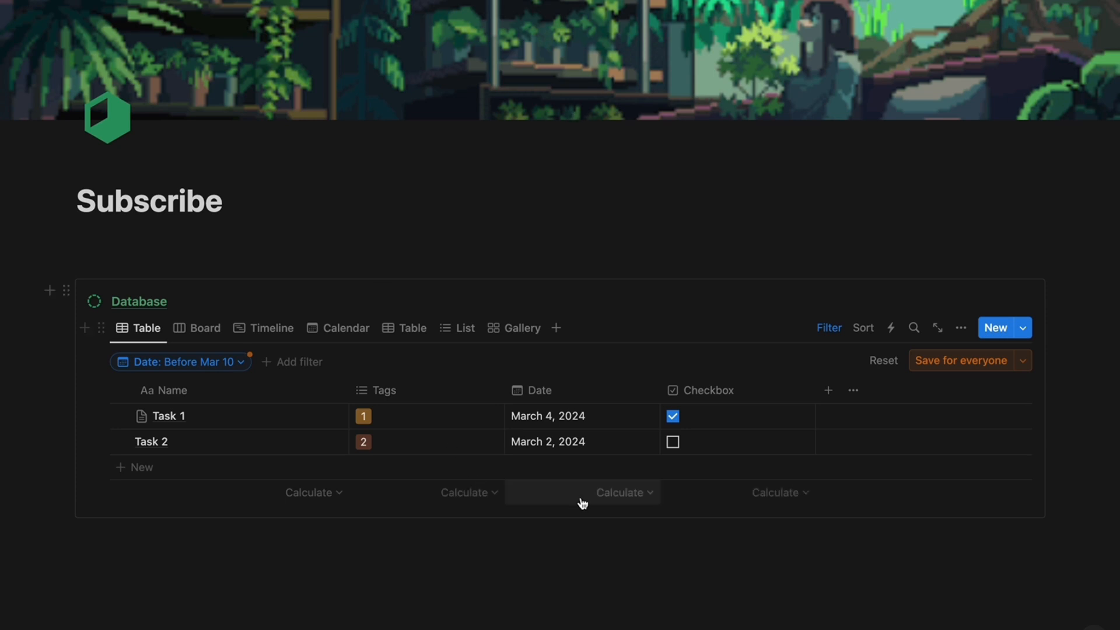
click(222, 363)
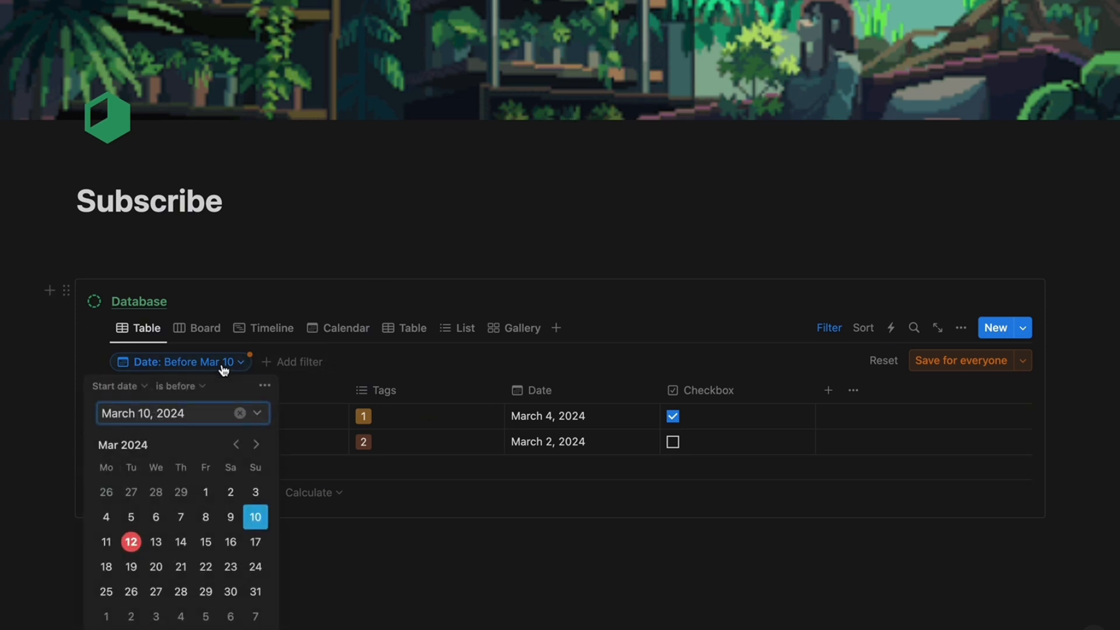
click(187, 387)
click(207, 449)
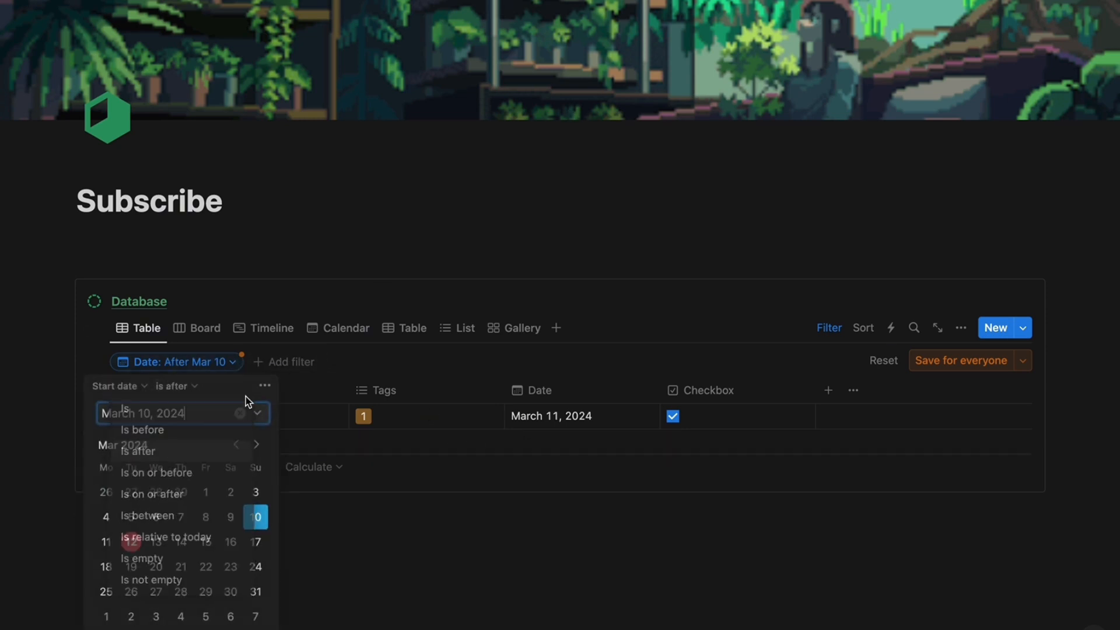
click(444, 234)
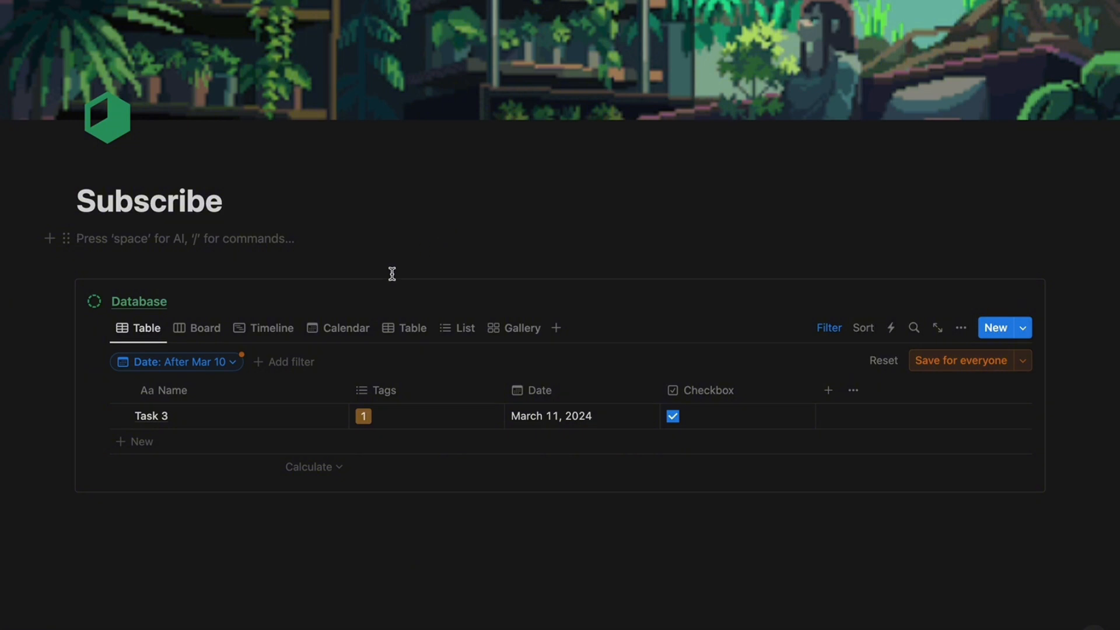
- Convert the Date filter into an advanced filter and set its custom date to March 1, 2024
click(225, 363)
click(256, 386)
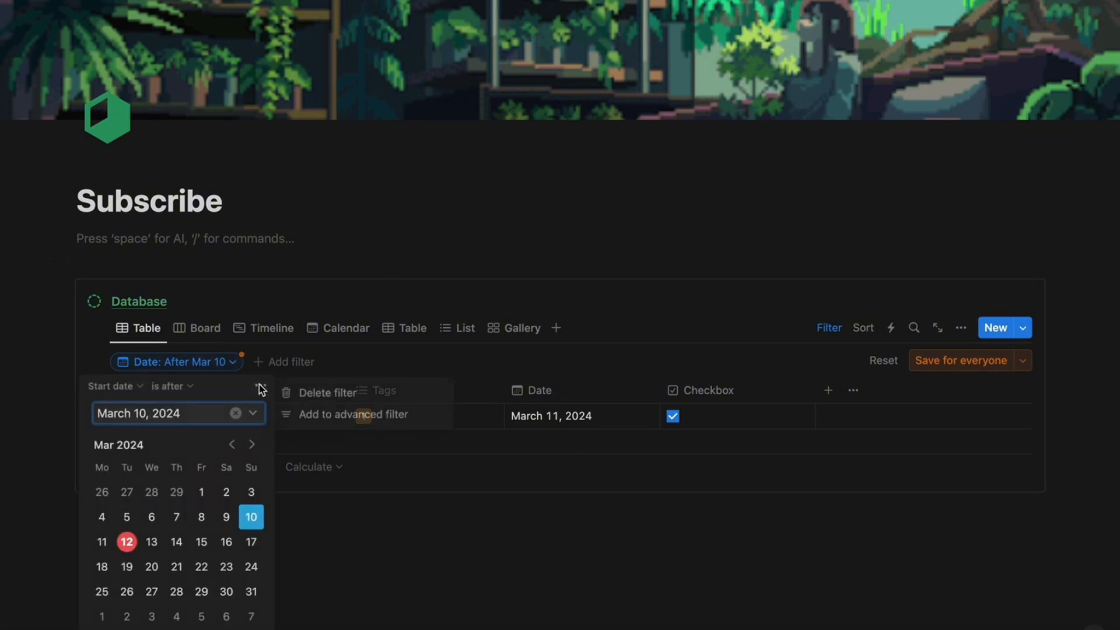
click(311, 418)
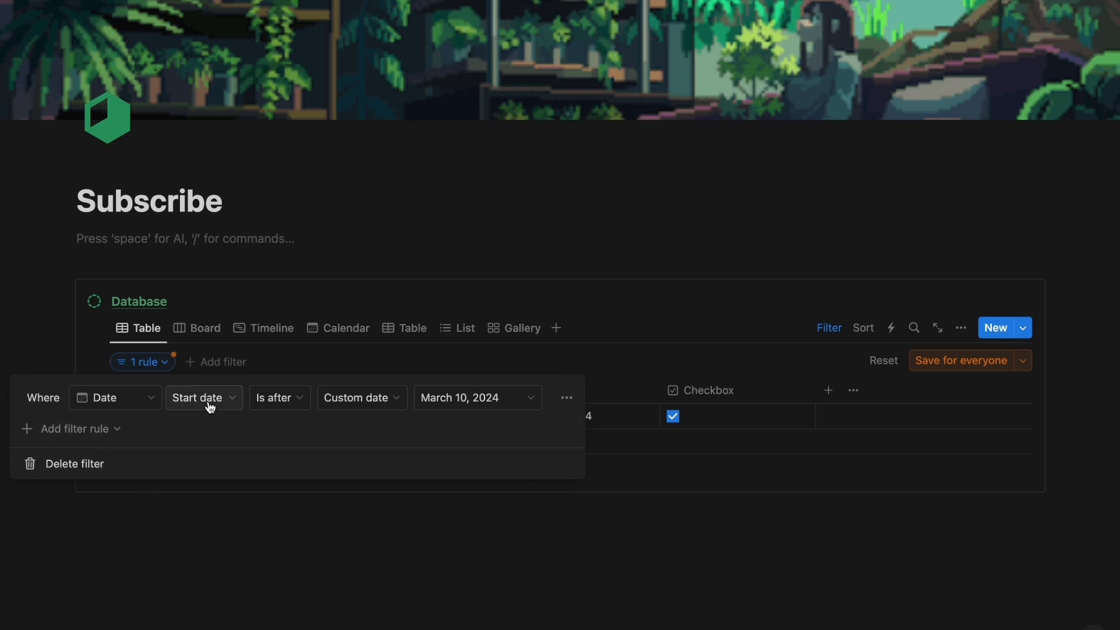
click(455, 400)
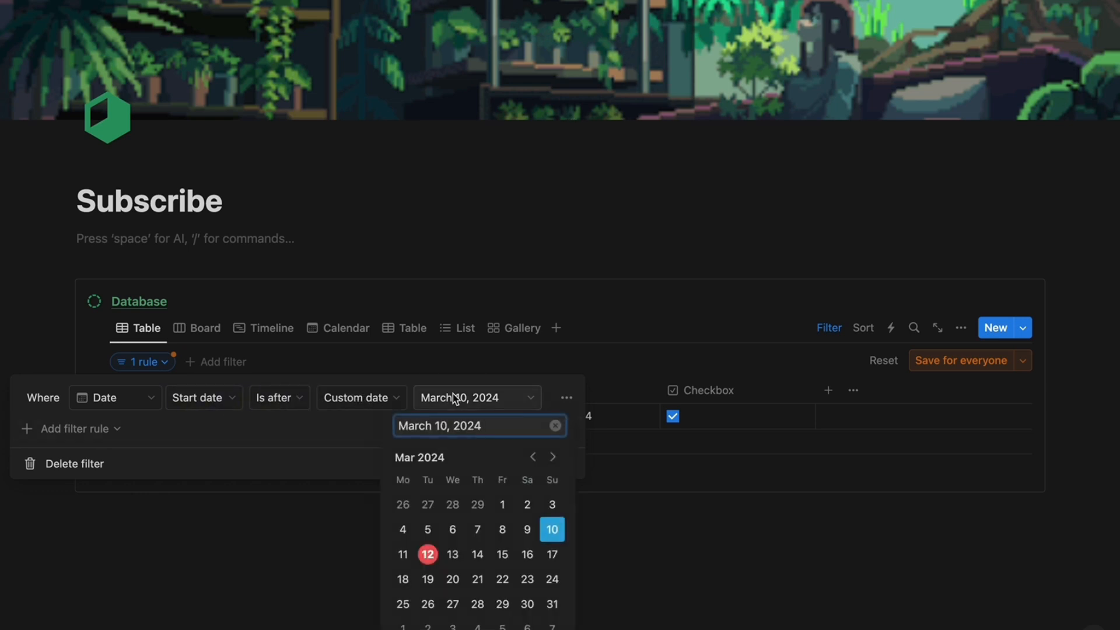
click(503, 505)
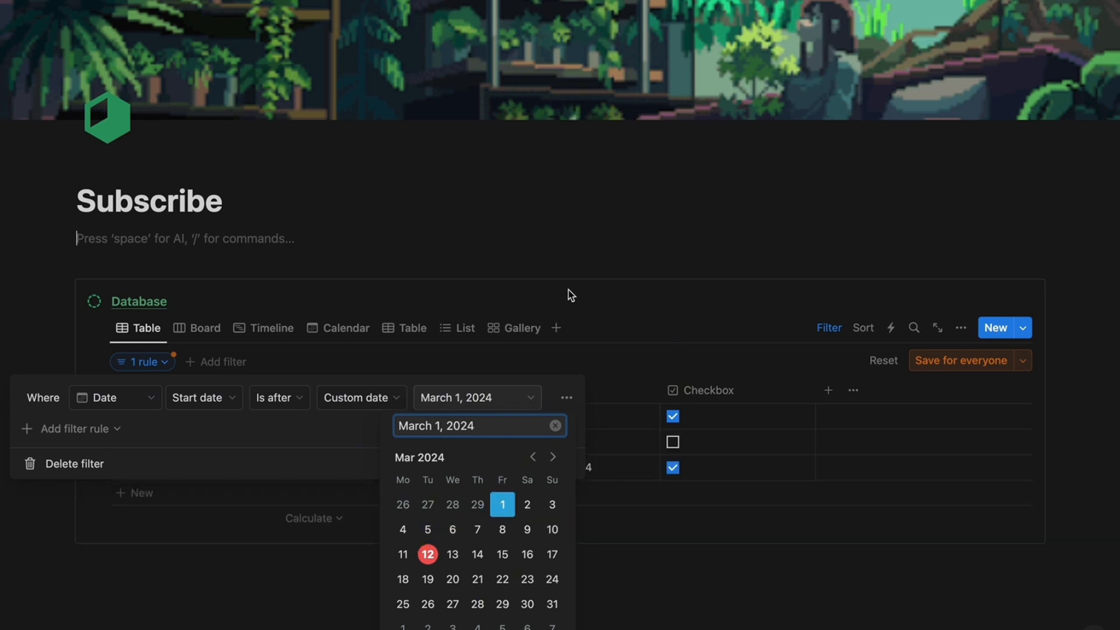
click(568, 257)
click(568, 257)
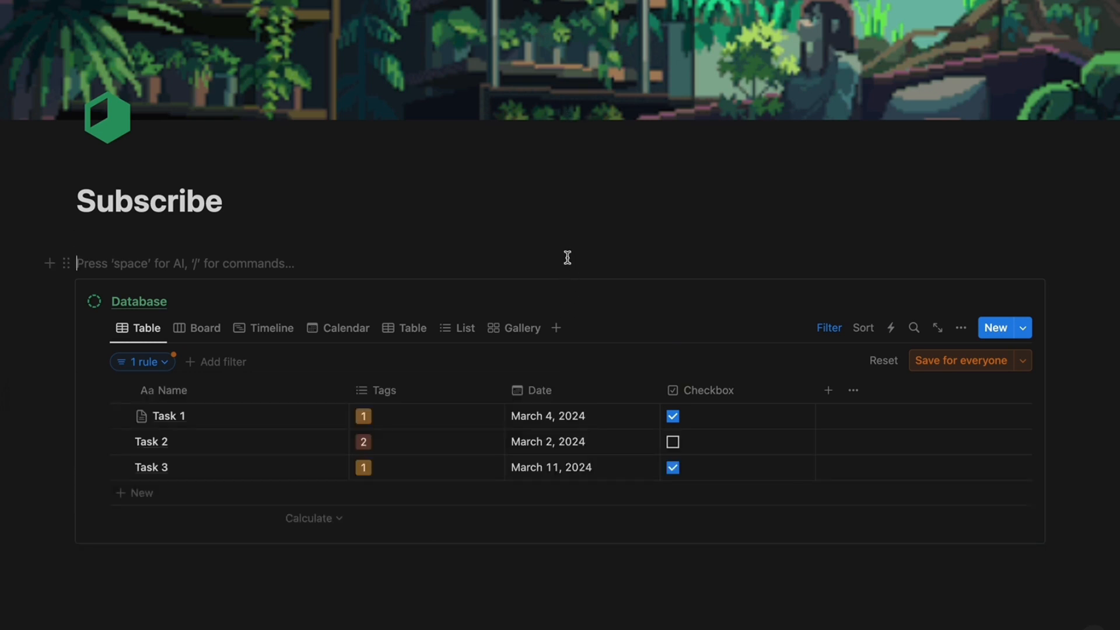
- Remove the start date rule from the table's advanced filter and hide the empty filter bar
click(165, 363)
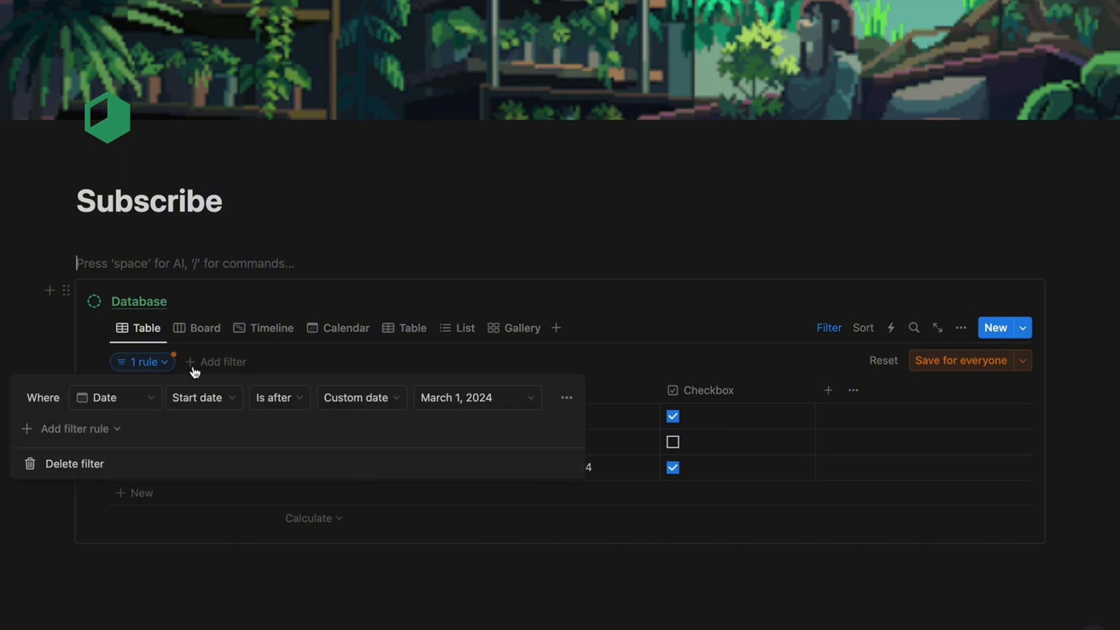
click(566, 399)
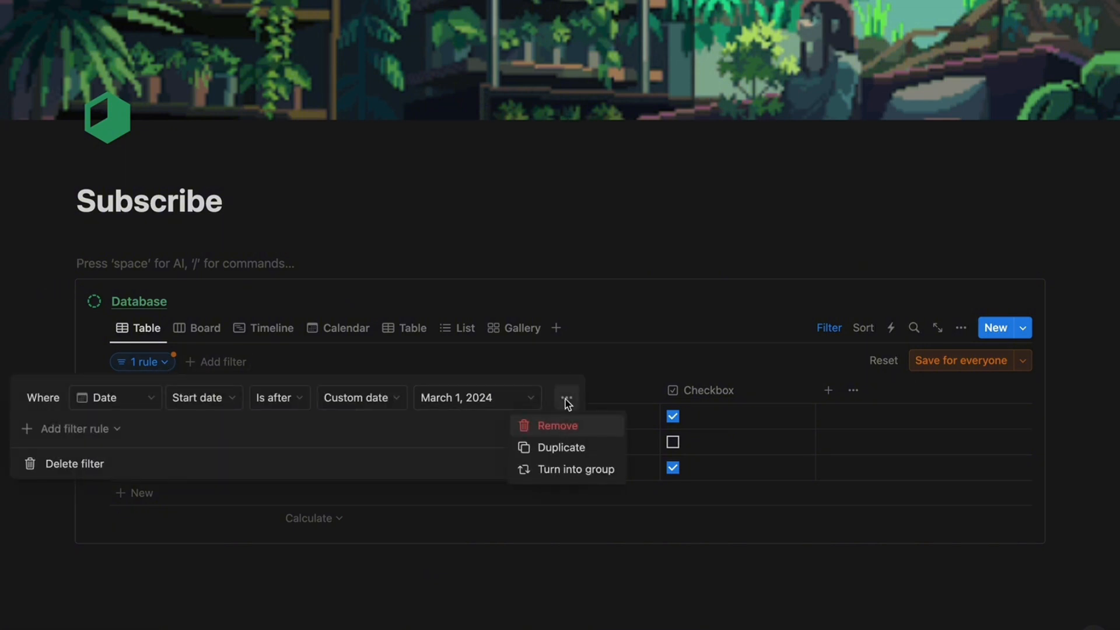
click(556, 429)
click(166, 434)
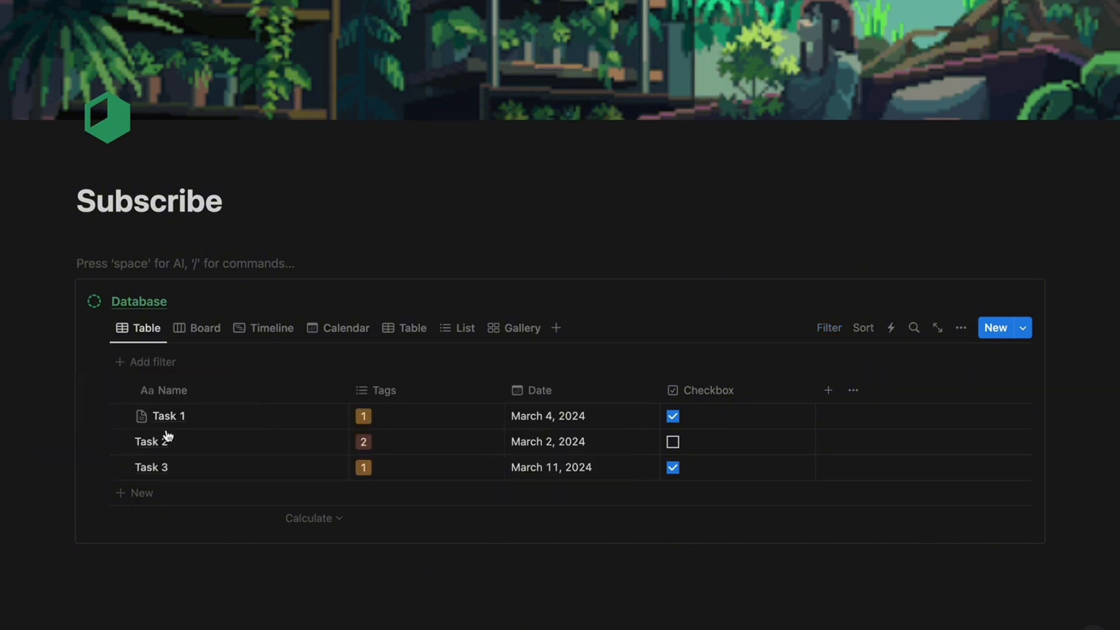
click(818, 332)
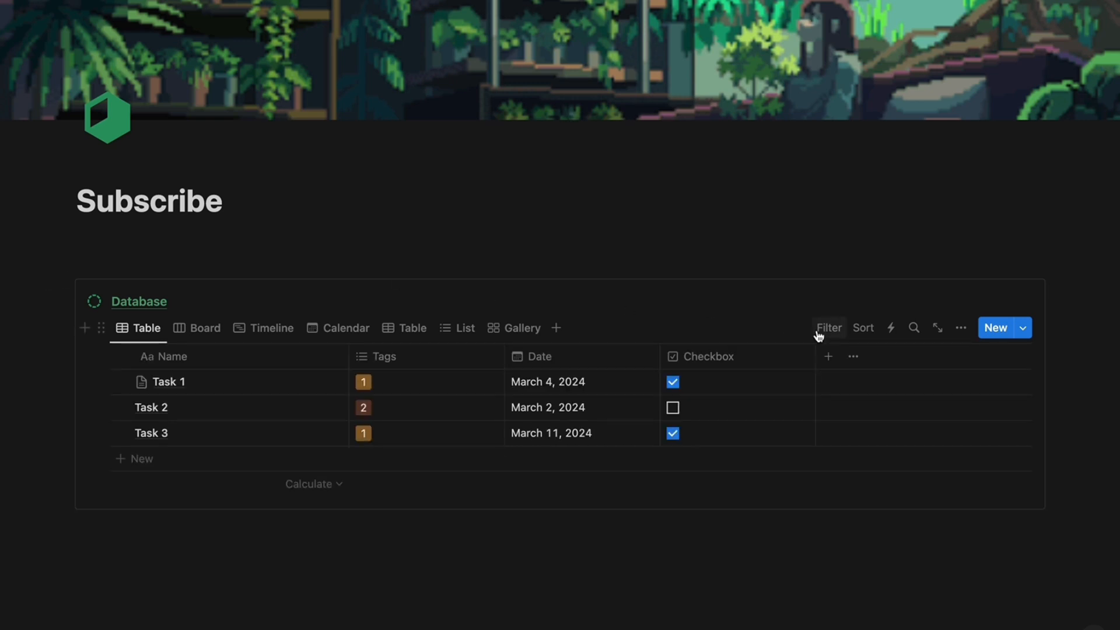
- Add a Date filter relative to today for this week and convert it into an advanced filter
click(833, 330)
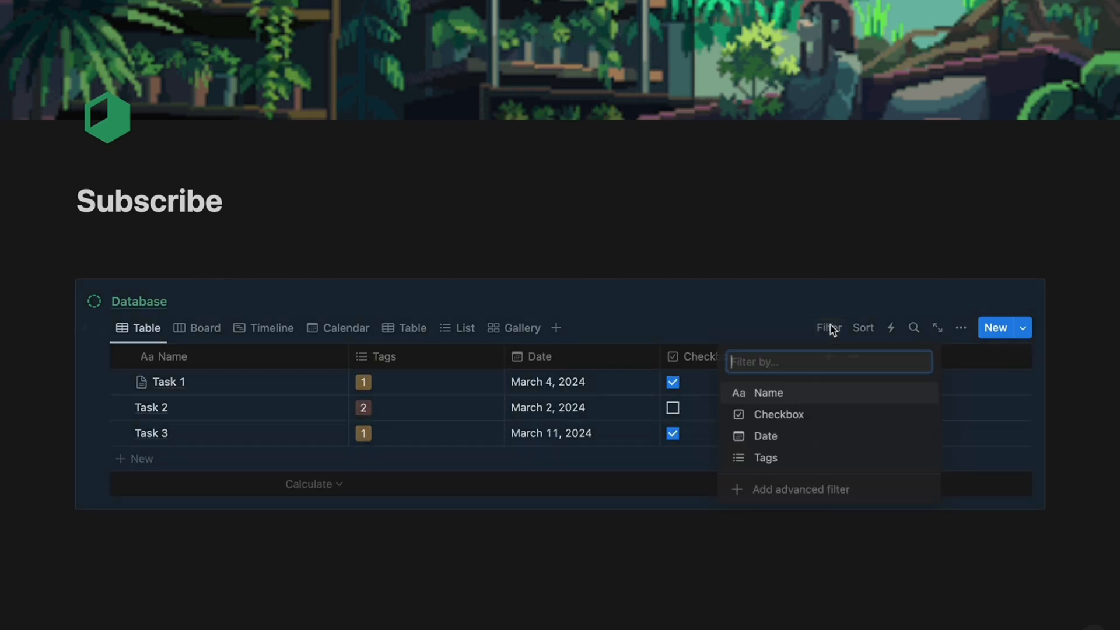
click(766, 435)
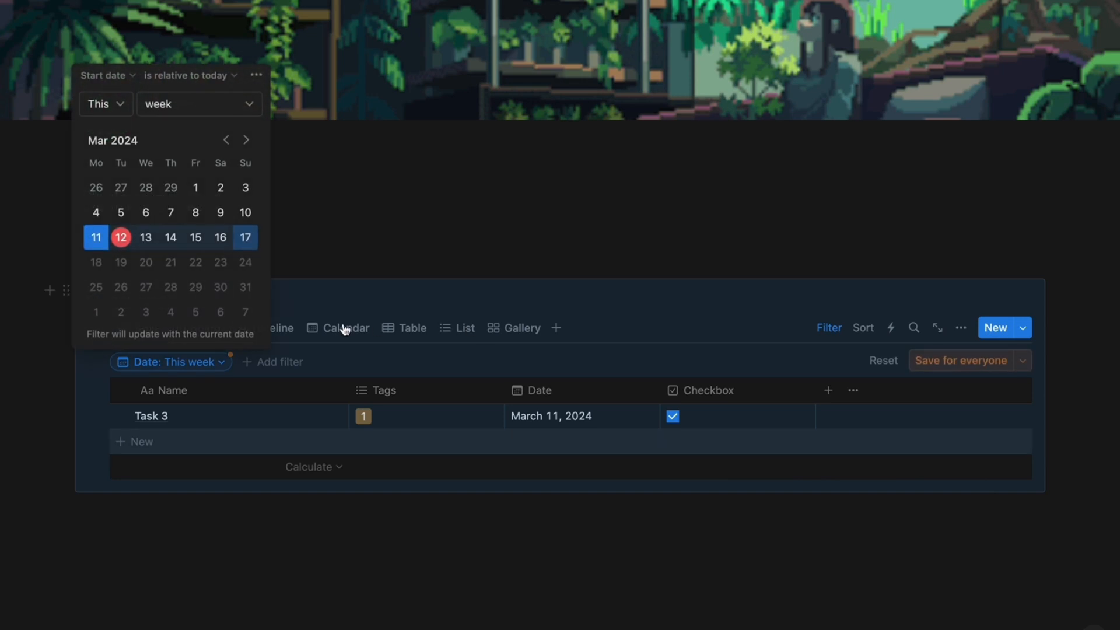
click(256, 76)
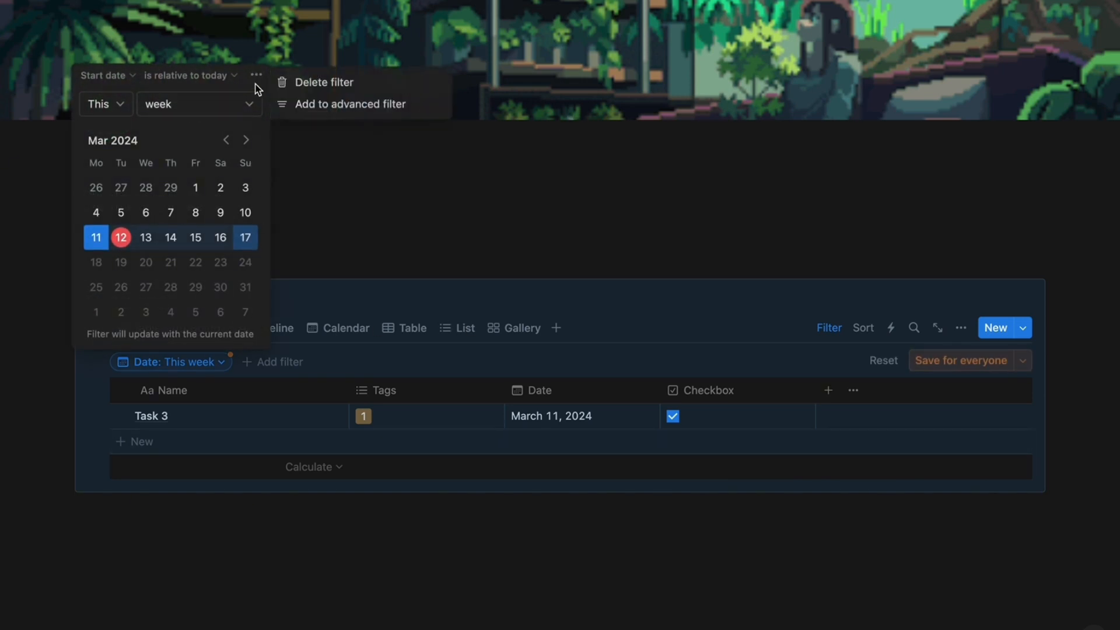
click(330, 108)
- Add a second filter rule, joined with And, that requires Checkbox to be checked
click(92, 430)
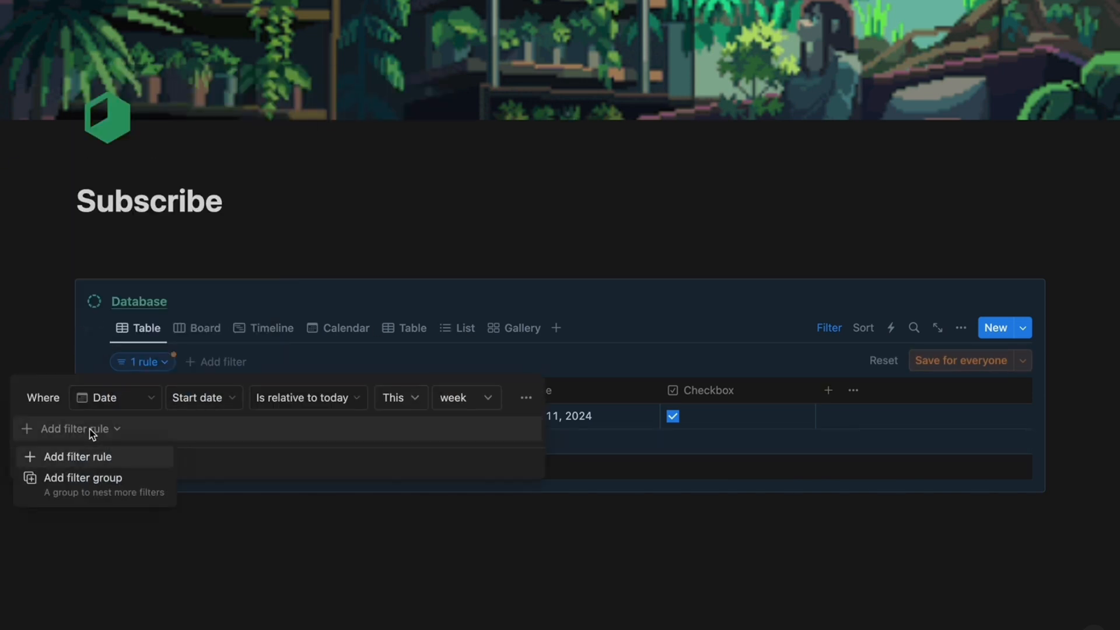
click(88, 461)
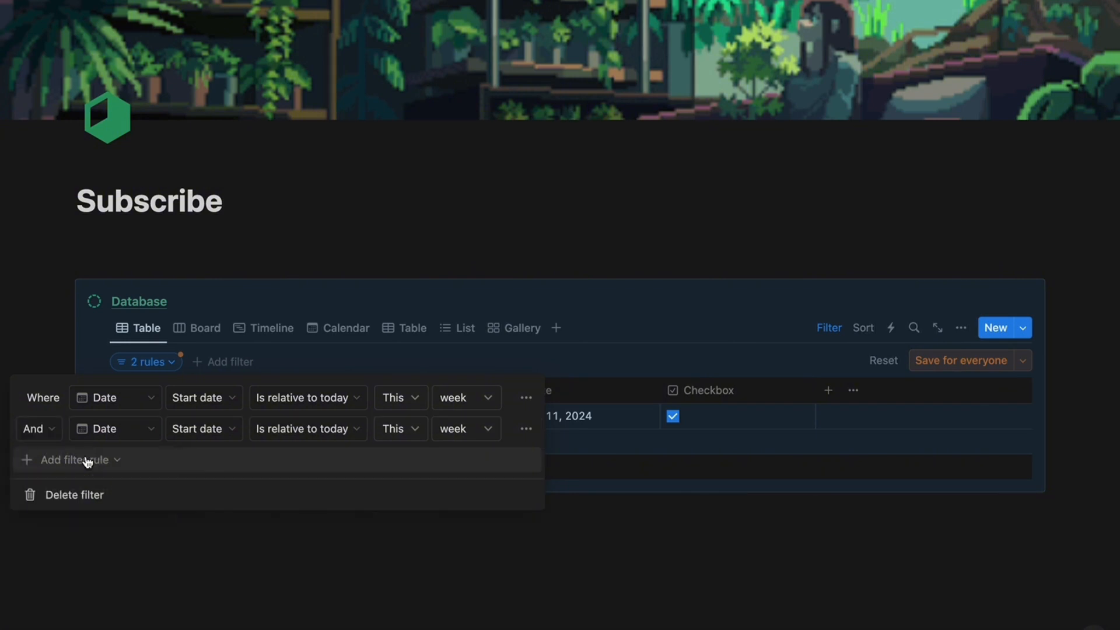
click(107, 435)
click(101, 518)
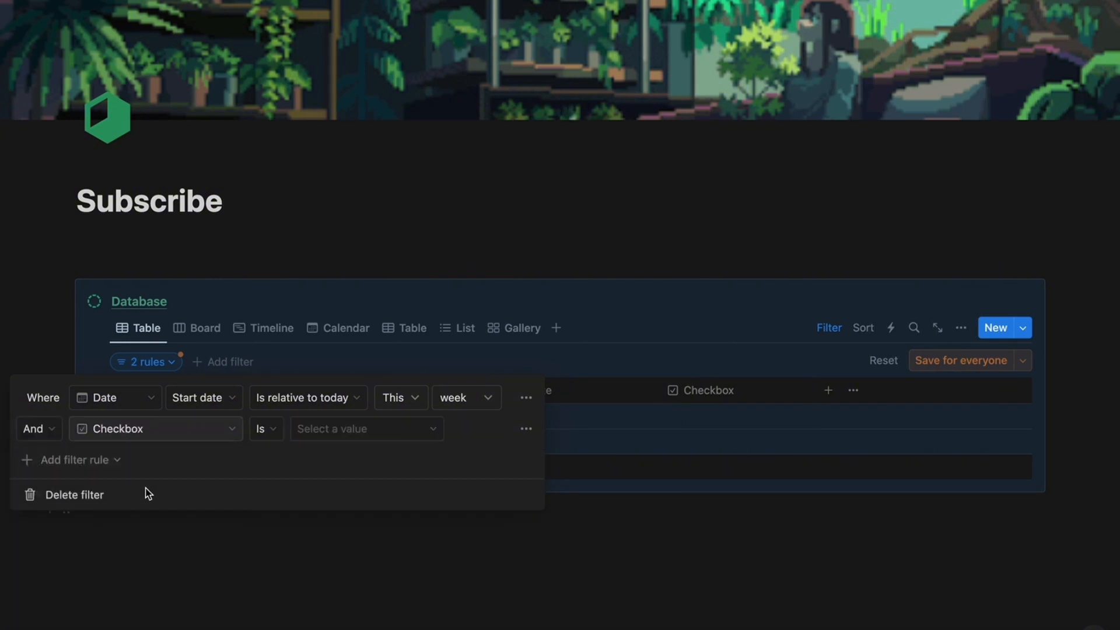
click(358, 433)
click(339, 482)
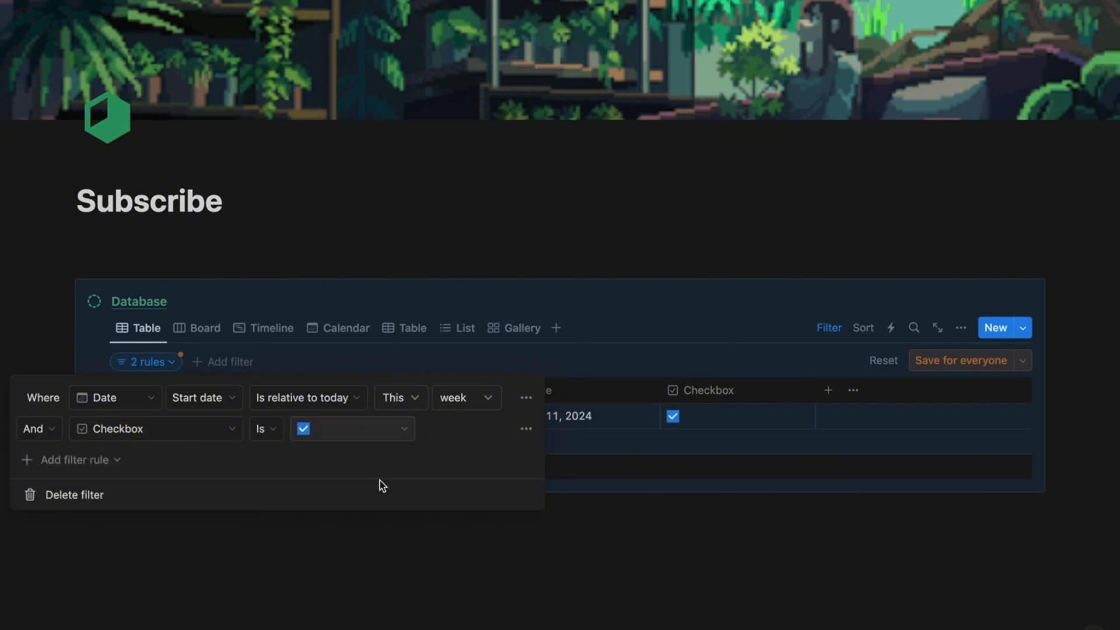
click(609, 319)
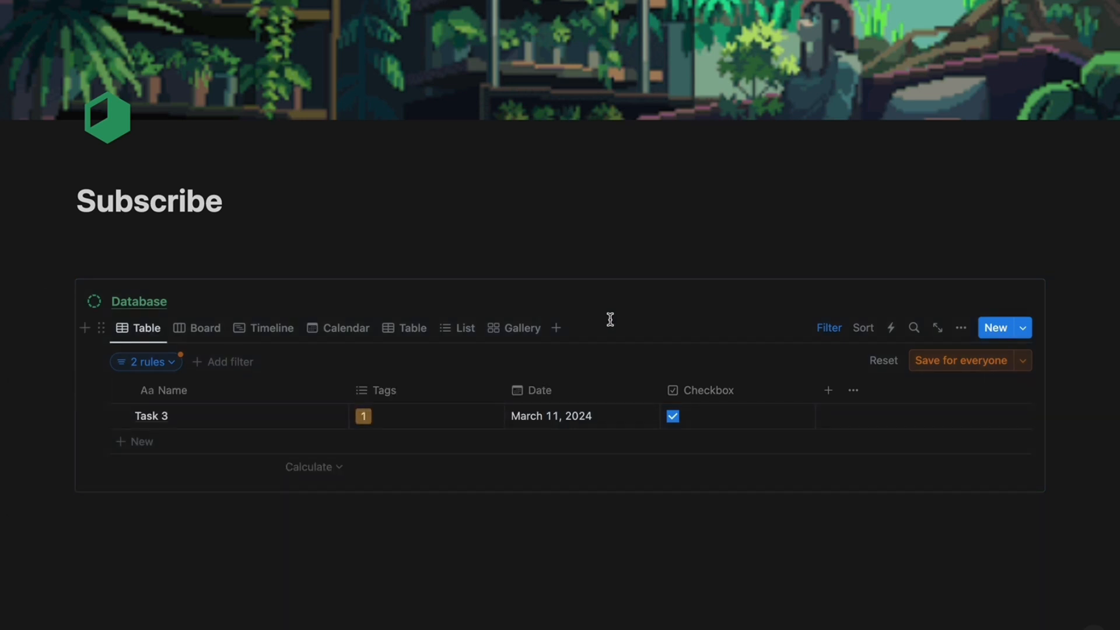
- Delete the entire advanced filter with its date and checkbox rules, and hide the filter bar
click(174, 362)
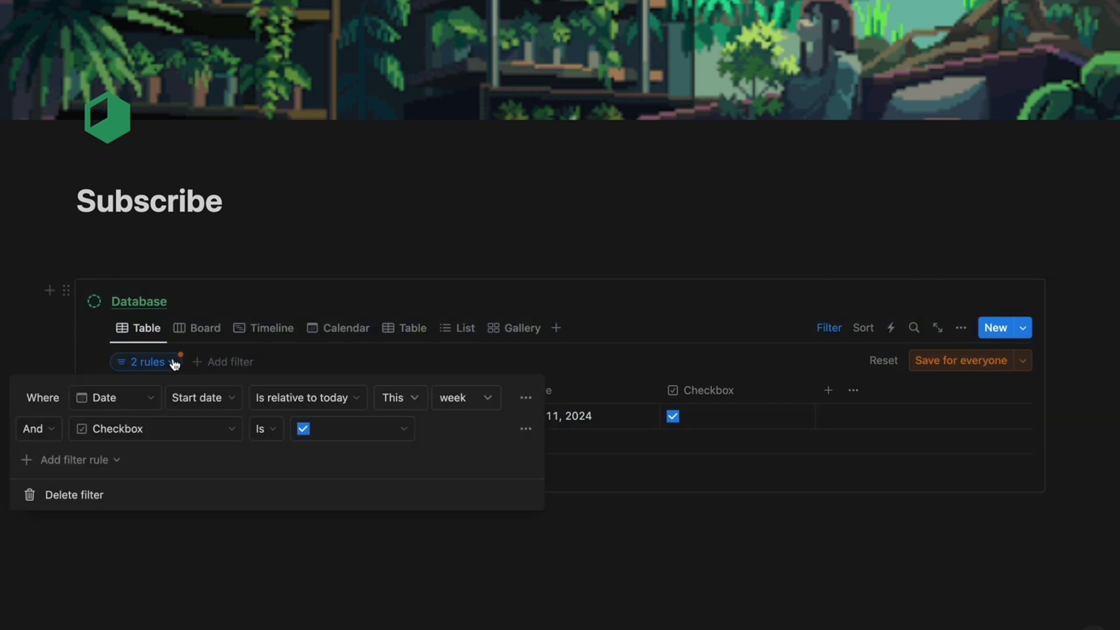
click(233, 499)
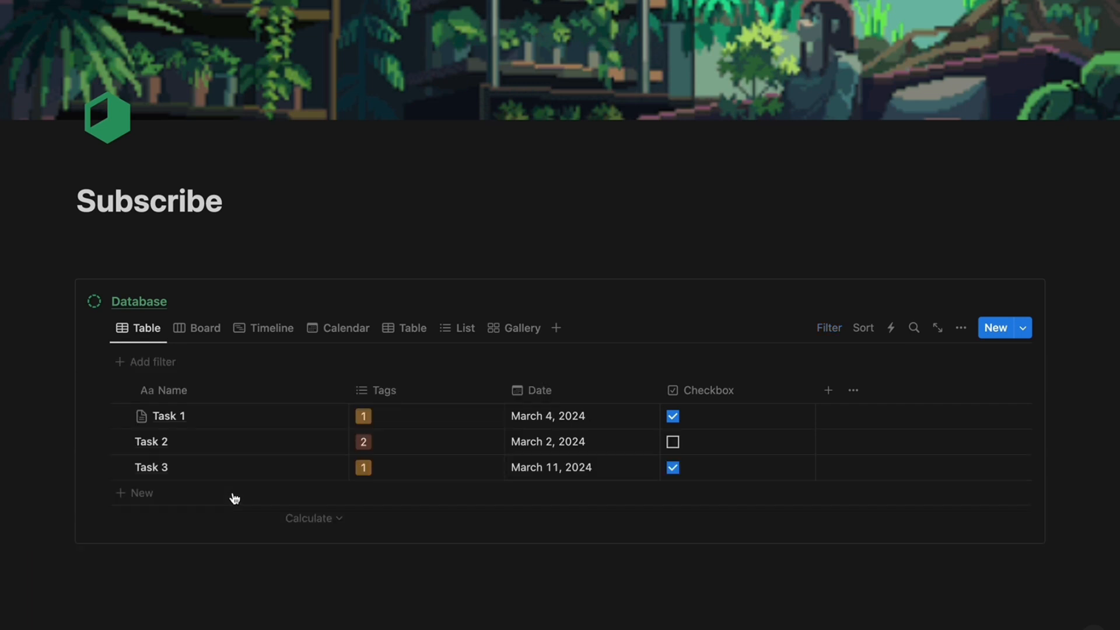
click(828, 328)
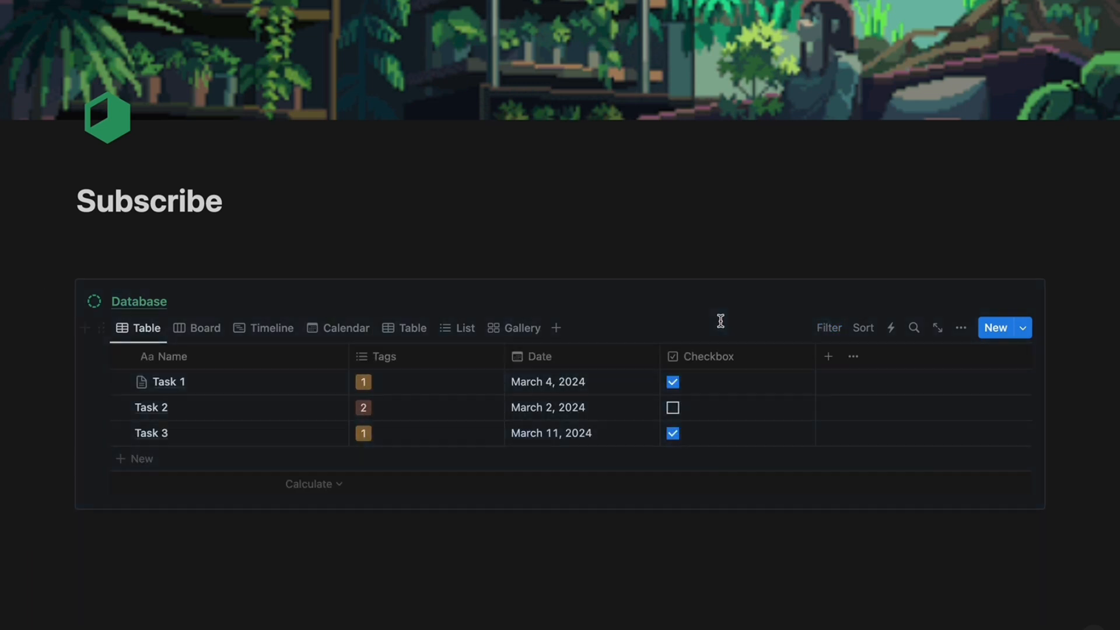
- Sort the table by the Checkbox property in descending order
click(863, 329)
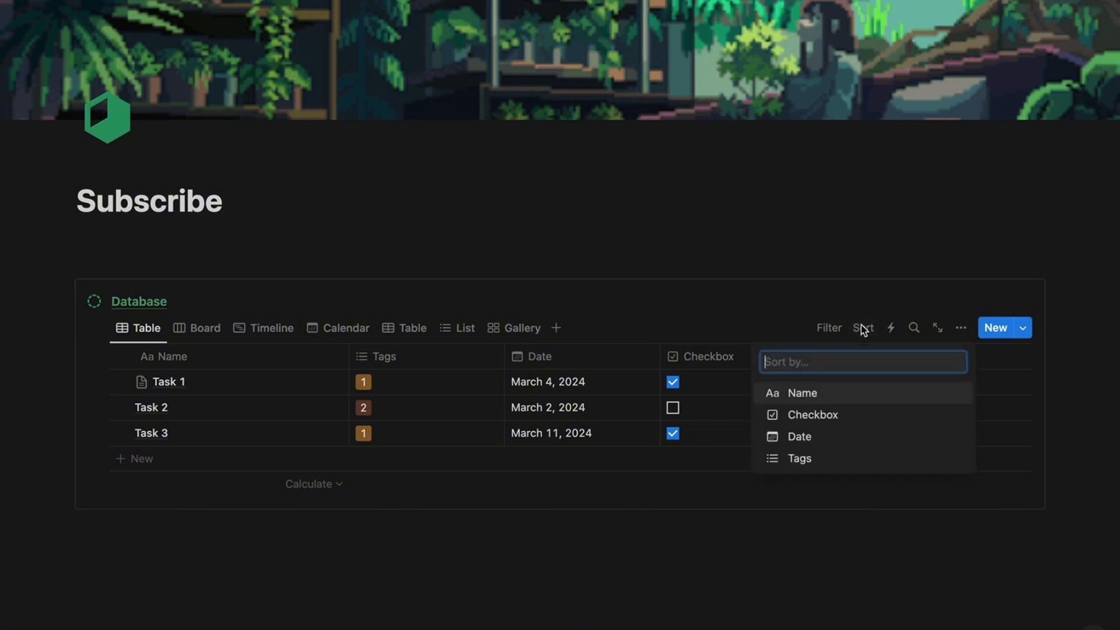
click(804, 417)
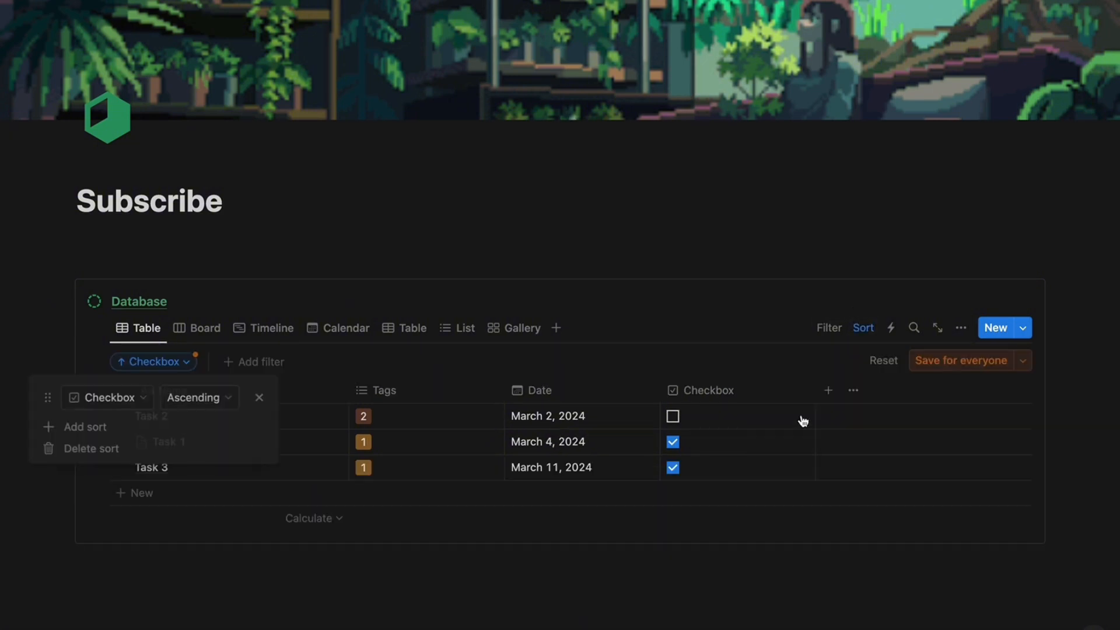
click(178, 400)
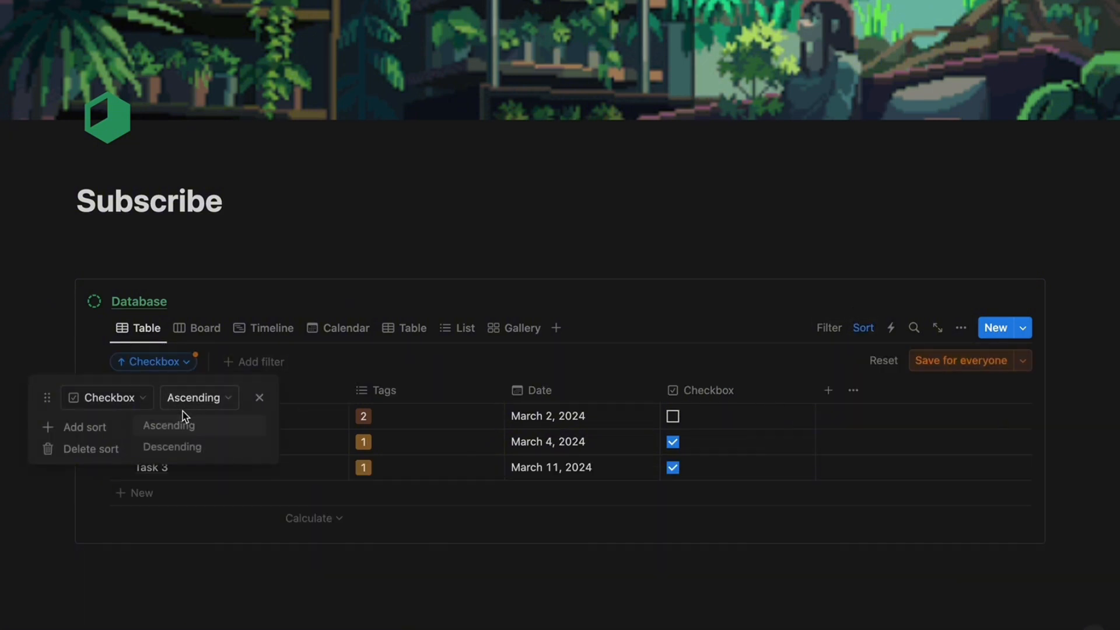
click(182, 452)
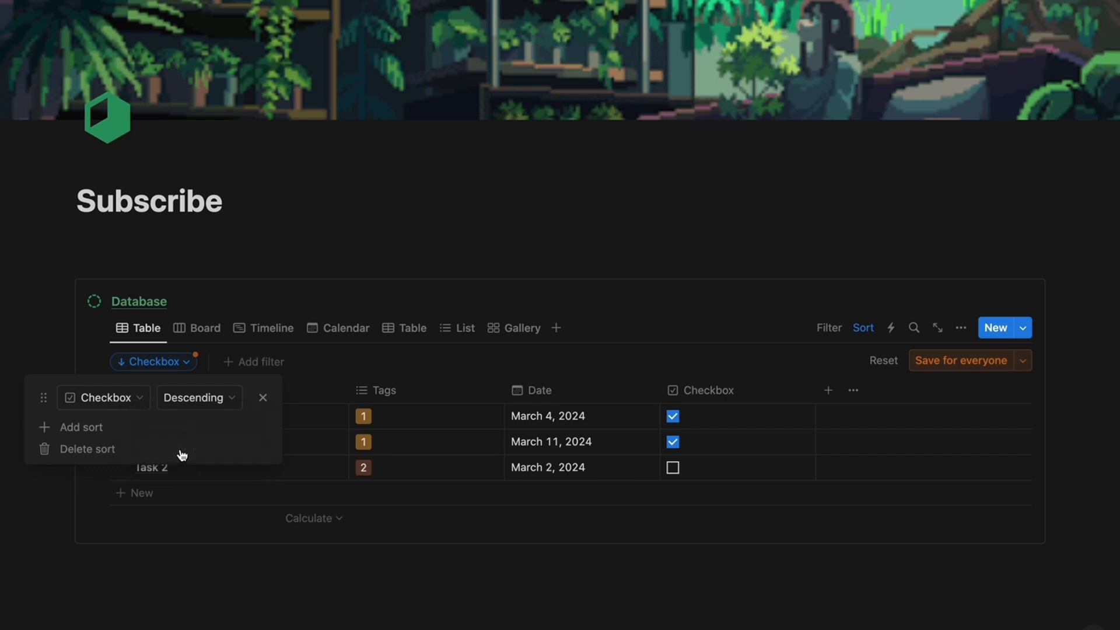
click(666, 302)
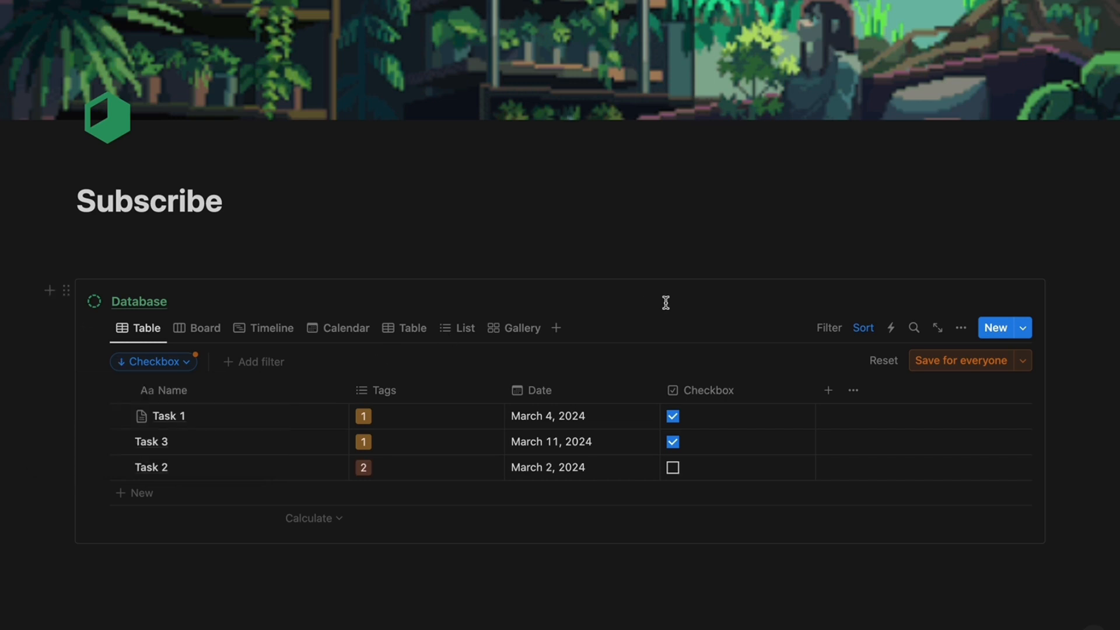
- Delete the Checkbox sort from the table view and hide the empty filter bar
click(178, 365)
click(124, 448)
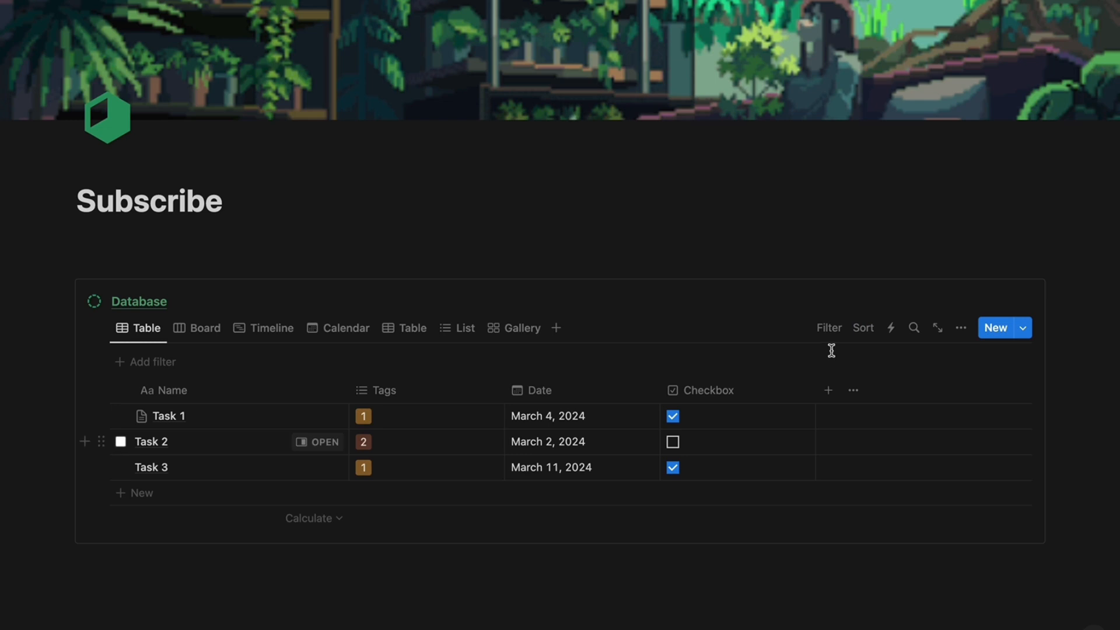
click(835, 330)
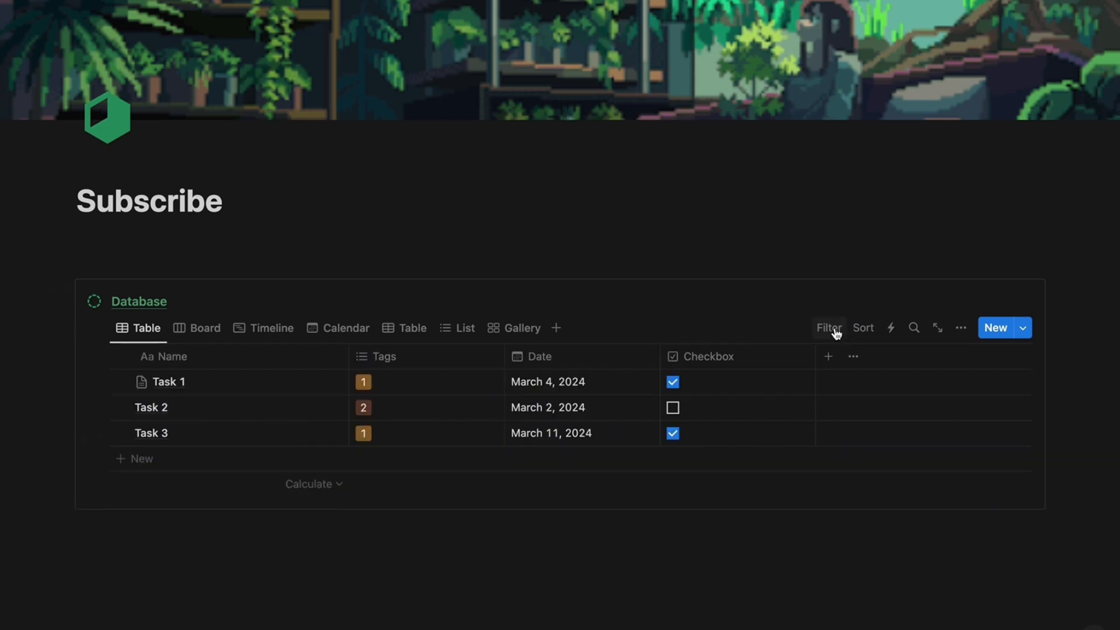
- Group the table view's entries by the Tags property
click(962, 328)
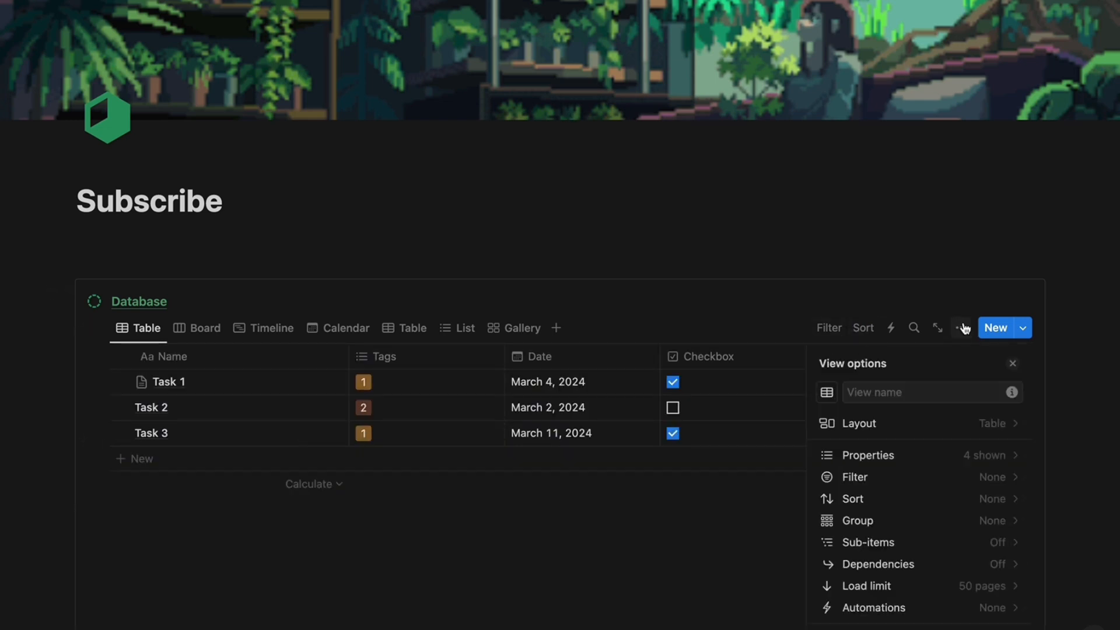
click(880, 522)
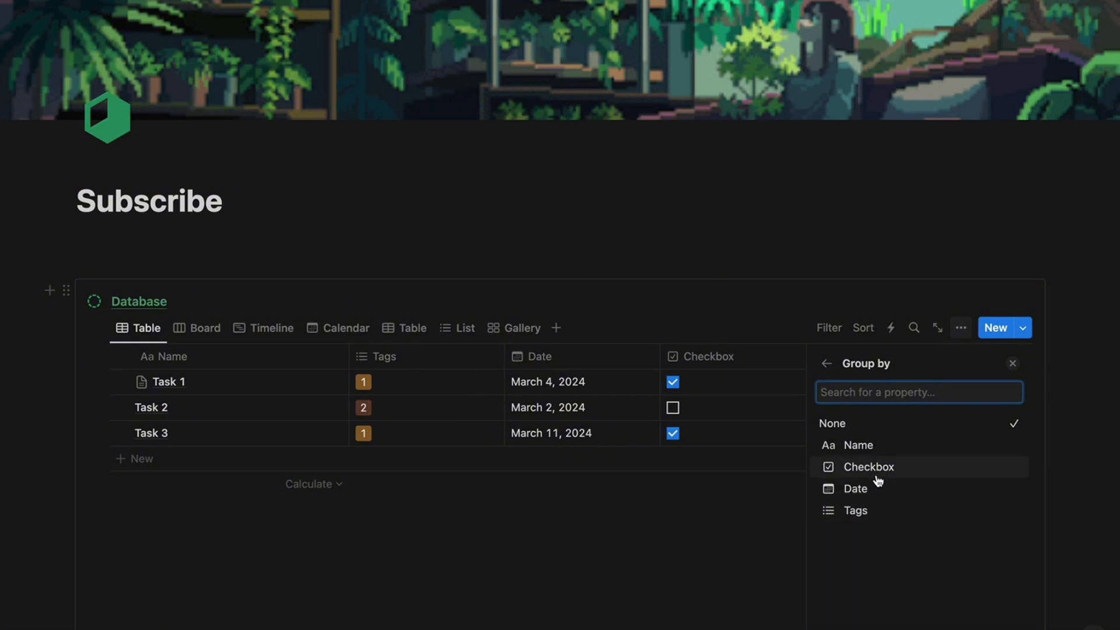
click(862, 511)
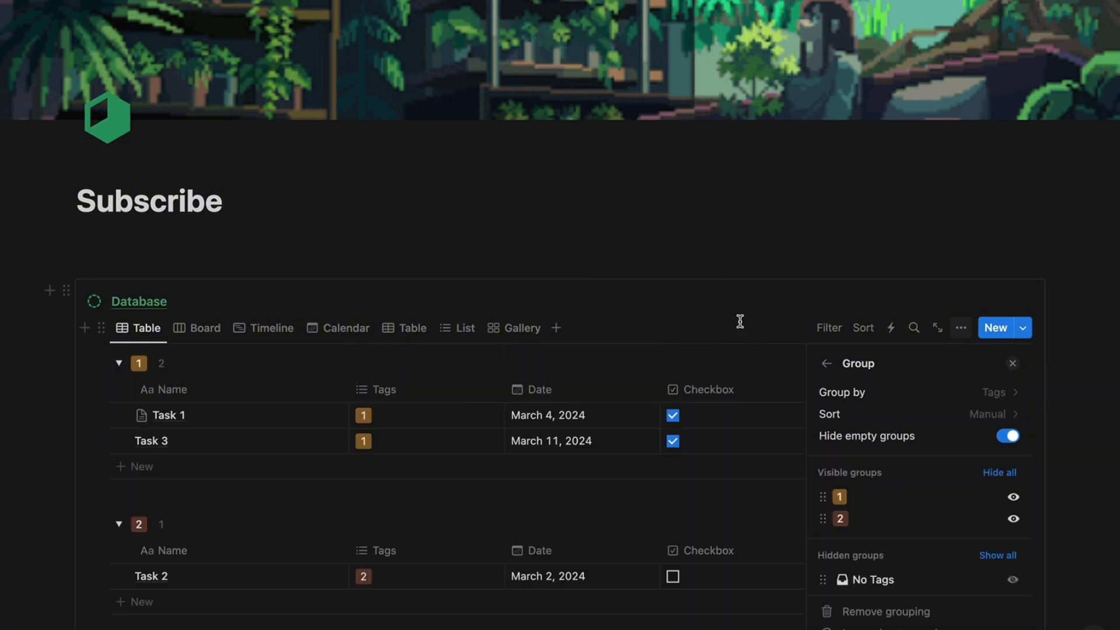
- Close the grouping settings, collapse tag groups 1 and 2 in the table view, and expand group 1 again
click(1013, 363)
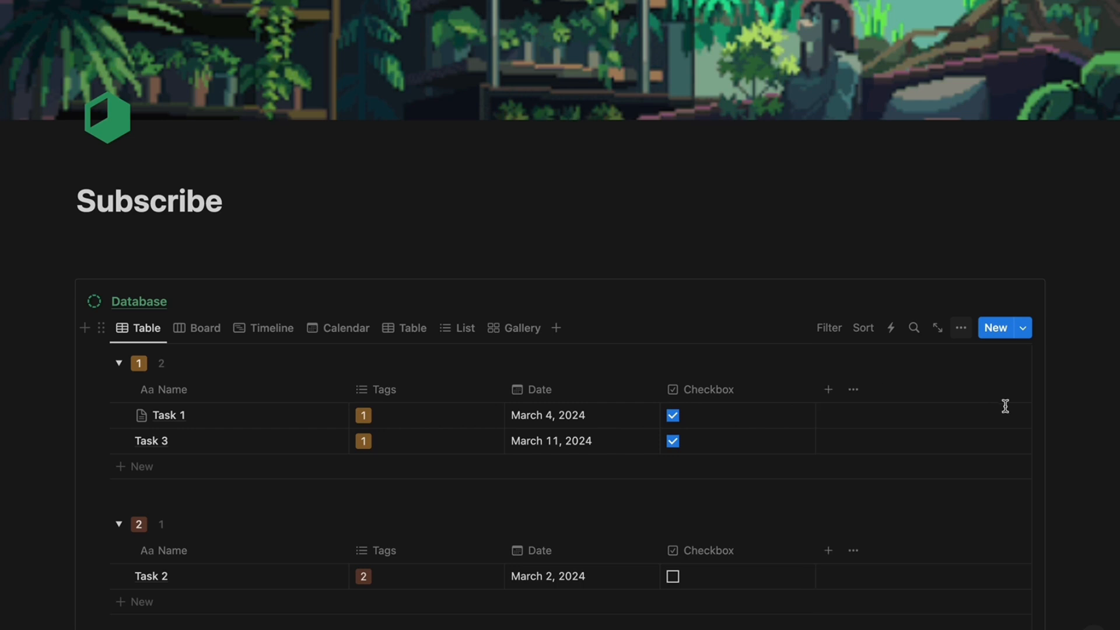
click(119, 363)
click(120, 404)
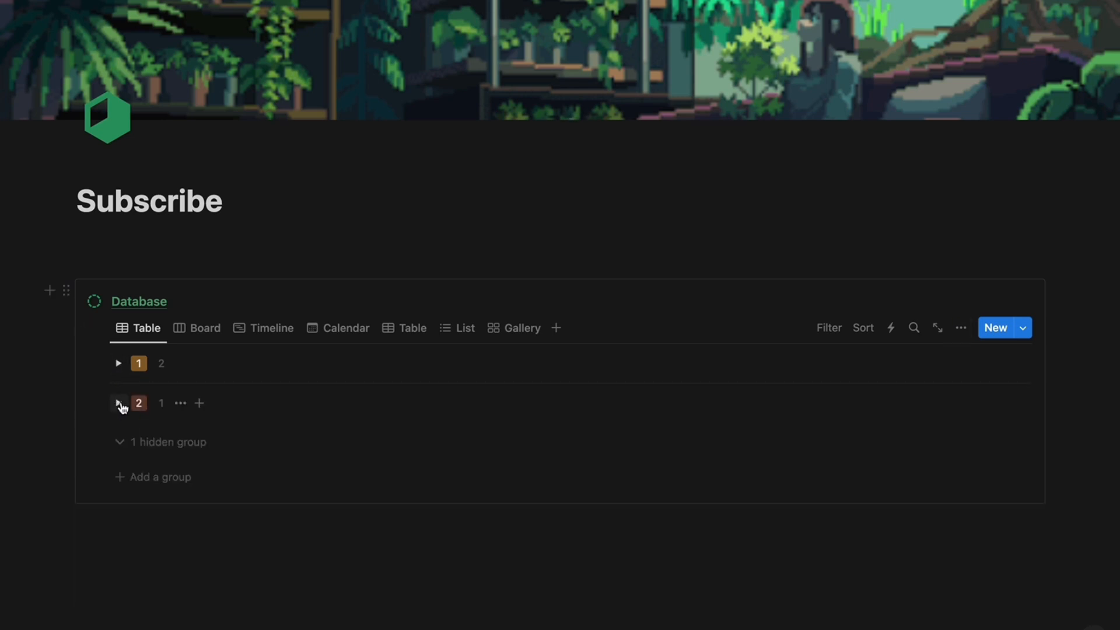
click(121, 372)
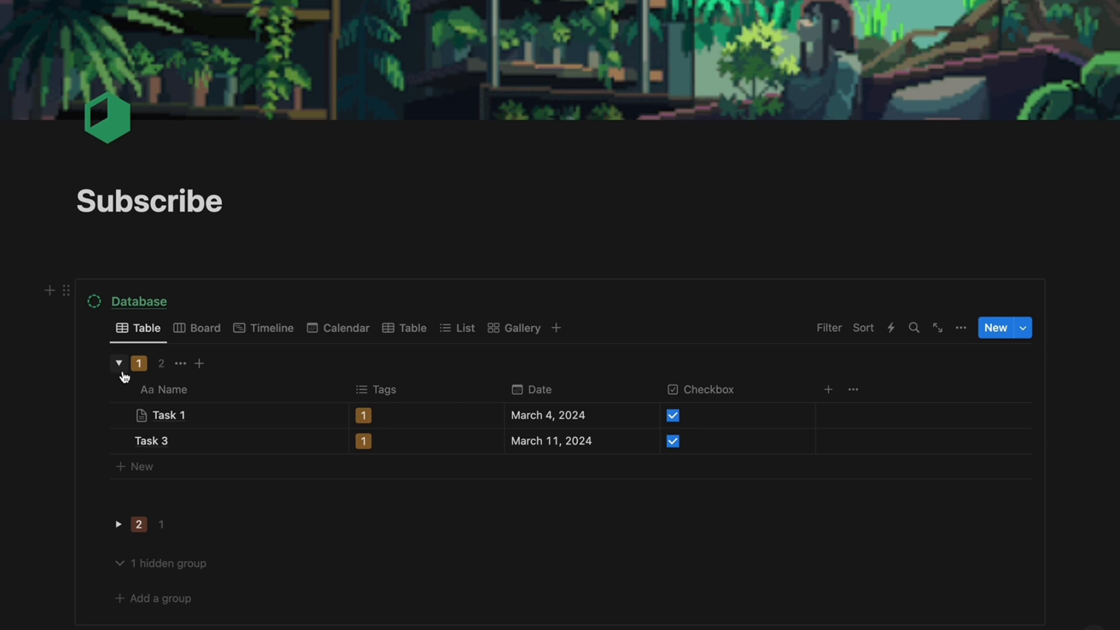
- Group the list view's entries by Date and collapse the Last 30 days and Yesterday groups
click(460, 328)
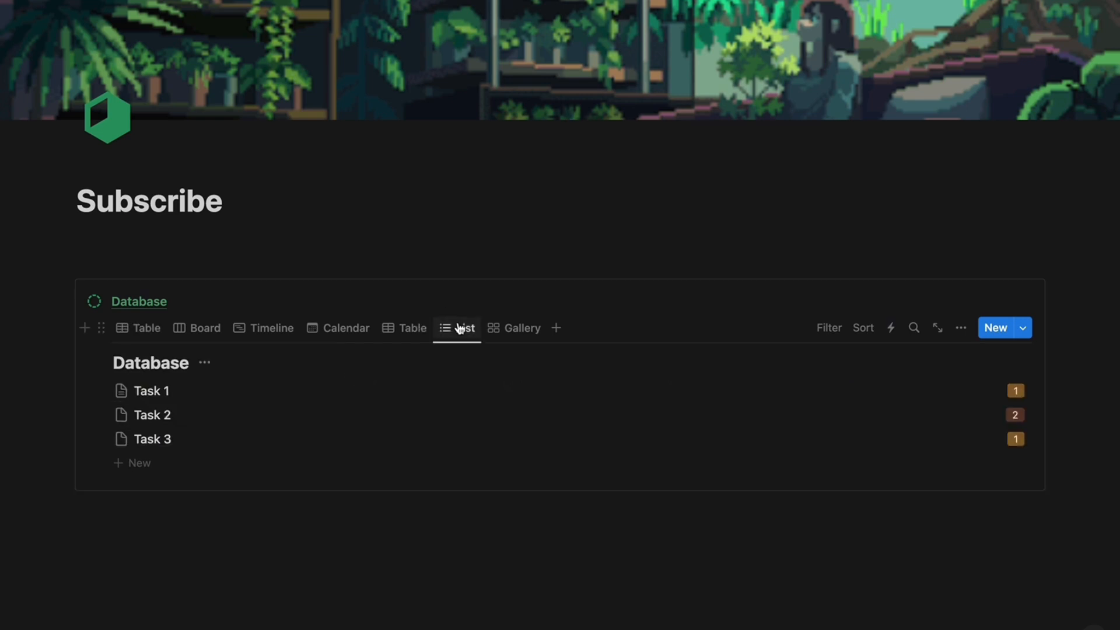
click(961, 327)
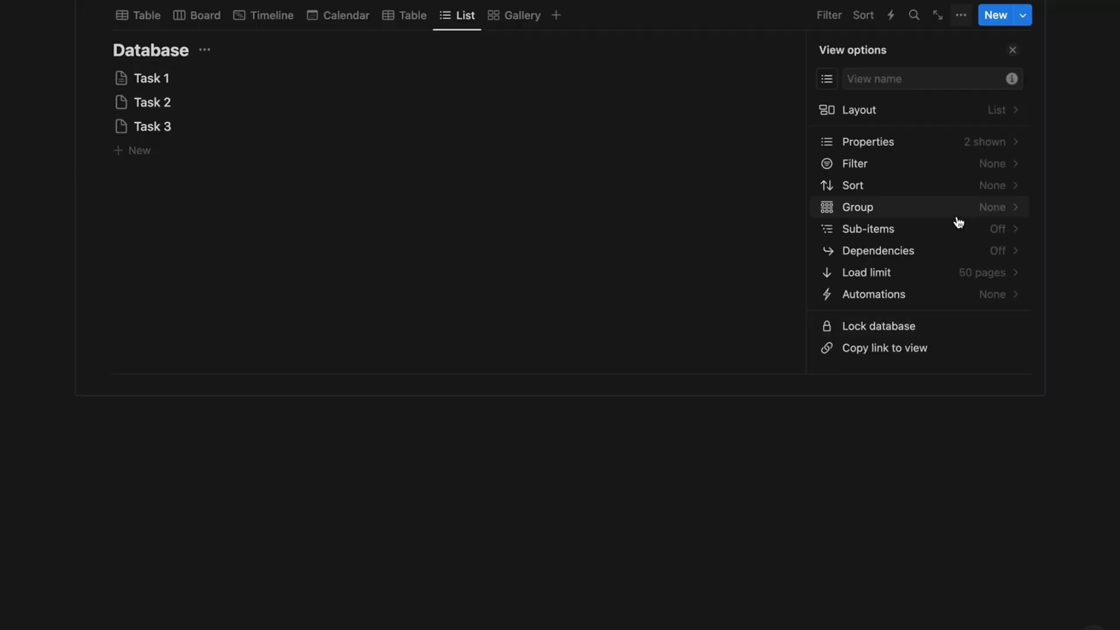
click(891, 209)
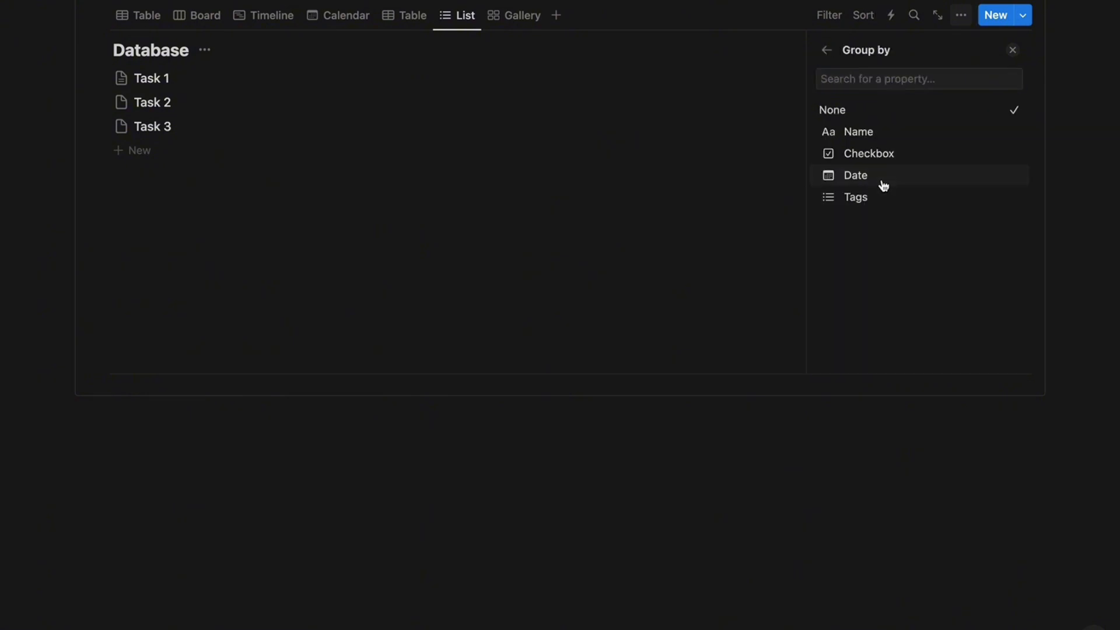
click(882, 181)
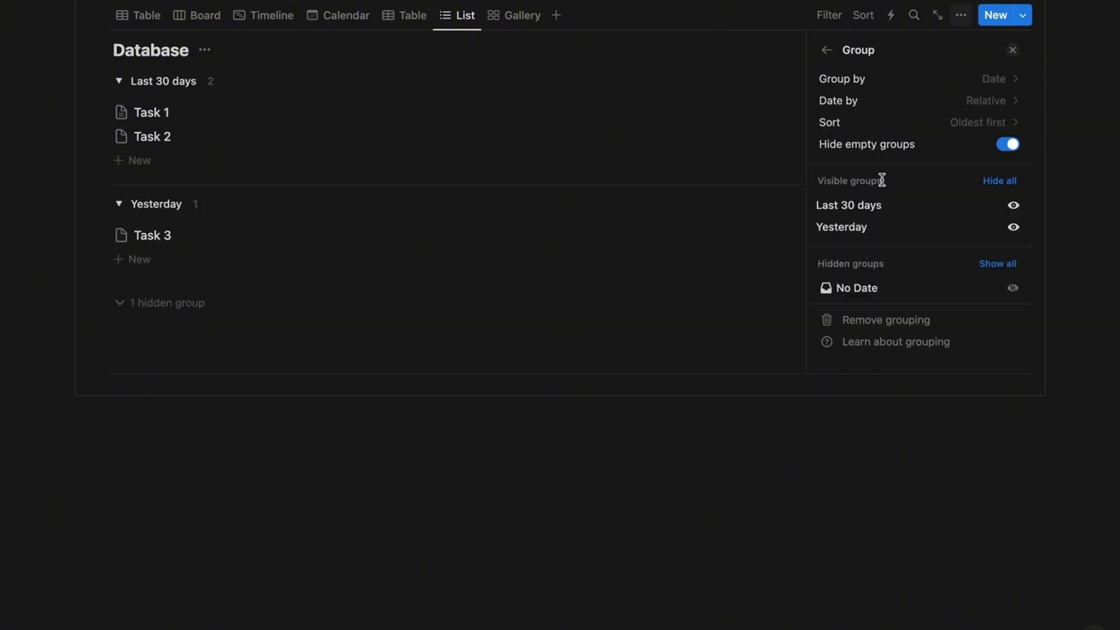
click(1013, 50)
scroll(601, 222, up, 2)
scroll(601, 221, up, 5)
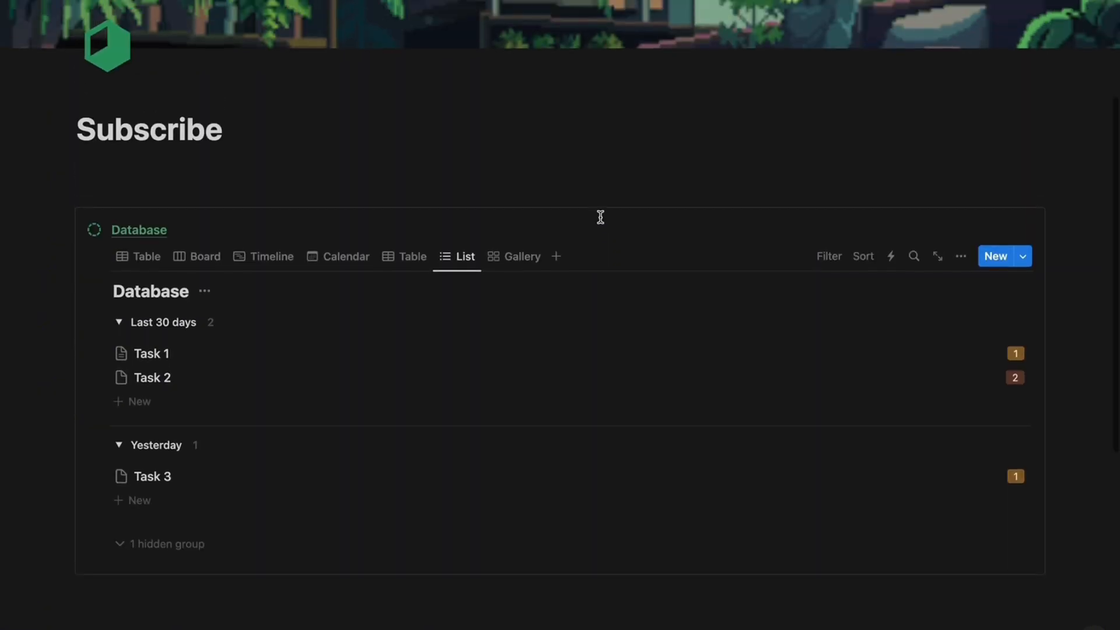
click(120, 372)
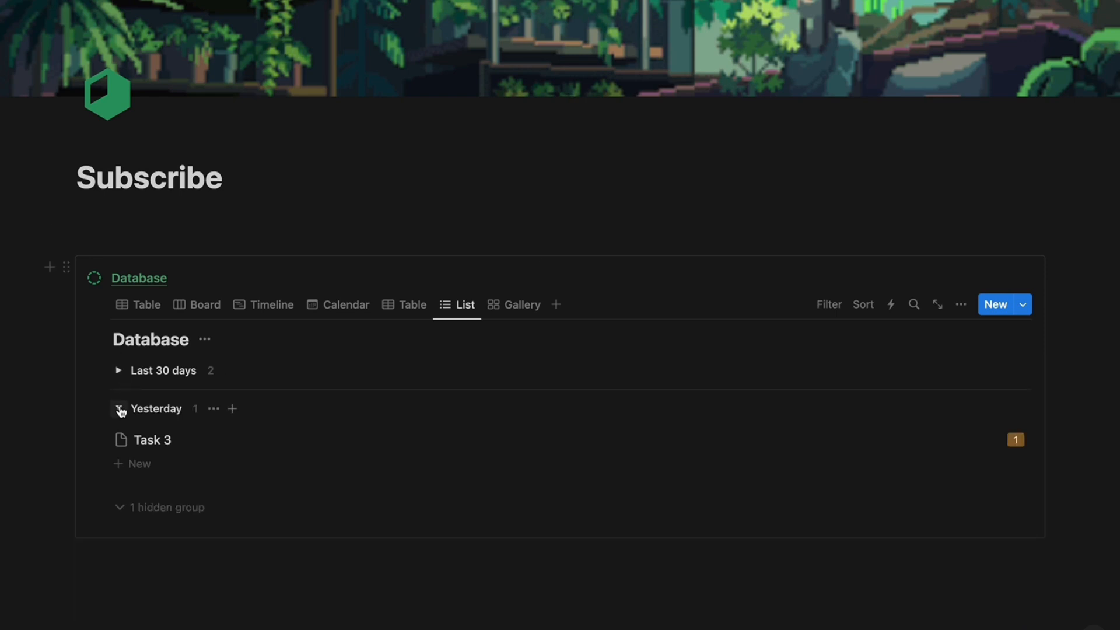
click(119, 408)
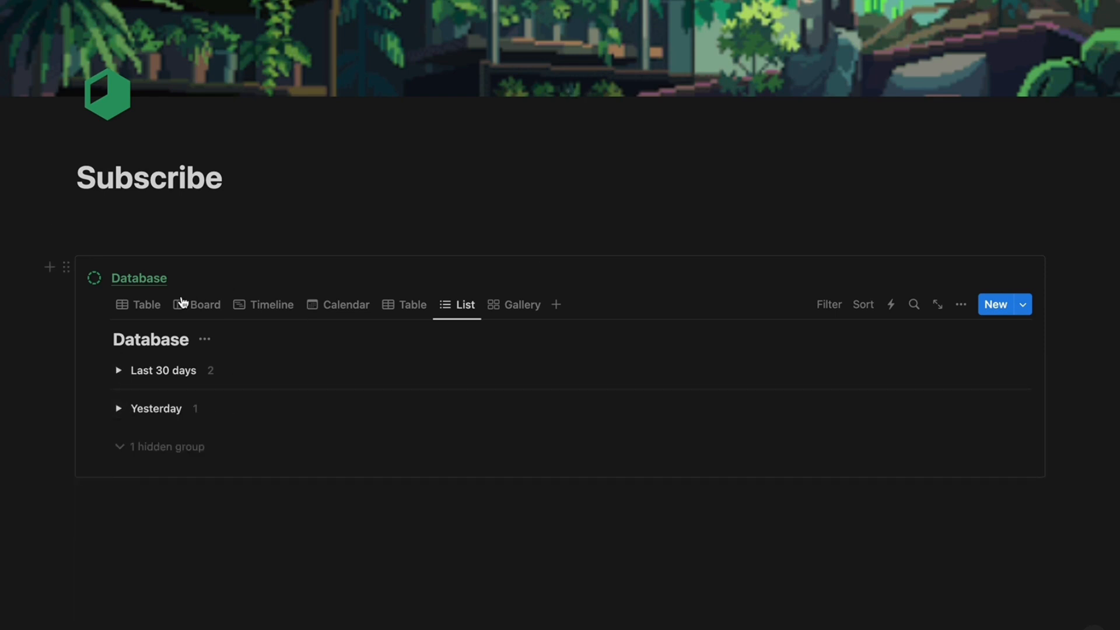
- Return to the first table view and leave both tag groups, 1 and 2, collapsed
click(146, 306)
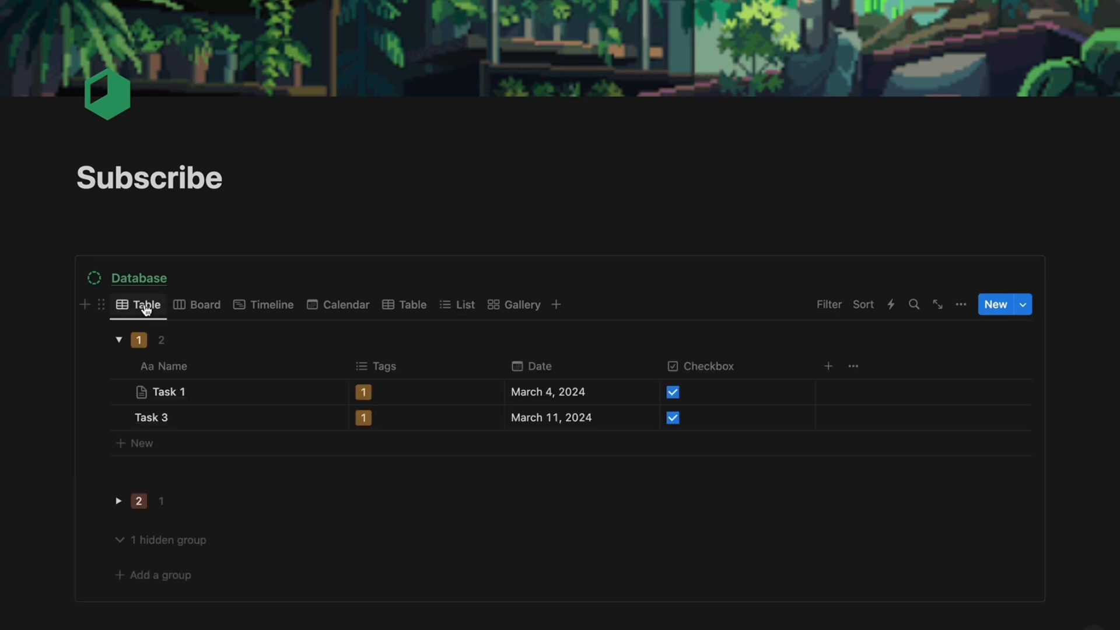
click(120, 341)
click(119, 381)
click(119, 380)
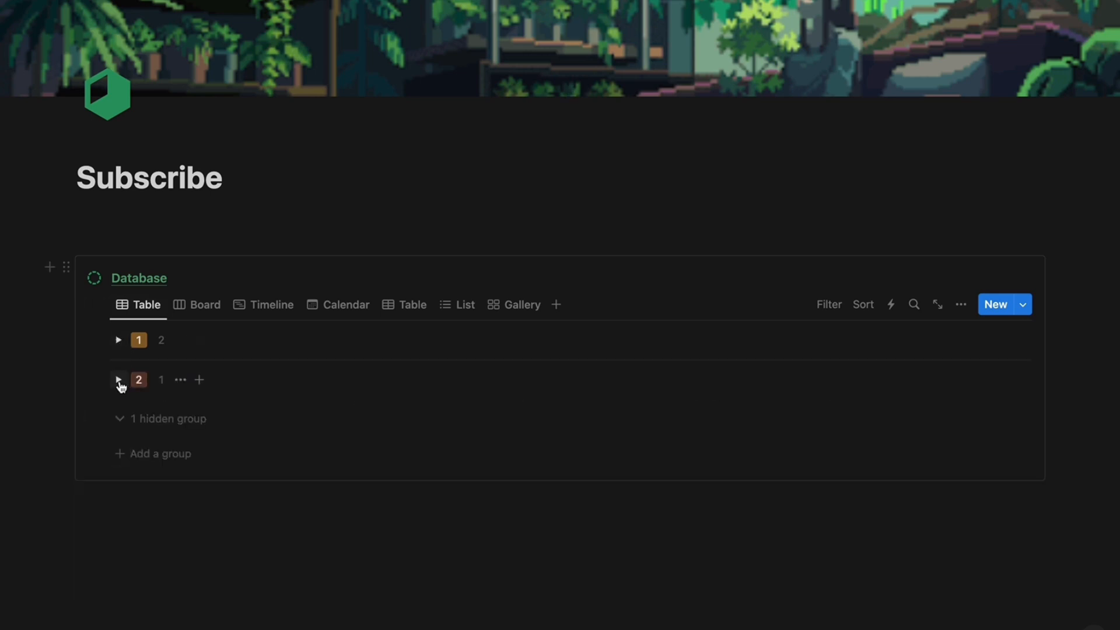
- Add a Heading 2 block reading "Title 1" below the database, followed by a new empty line
click(151, 559)
text(/##)
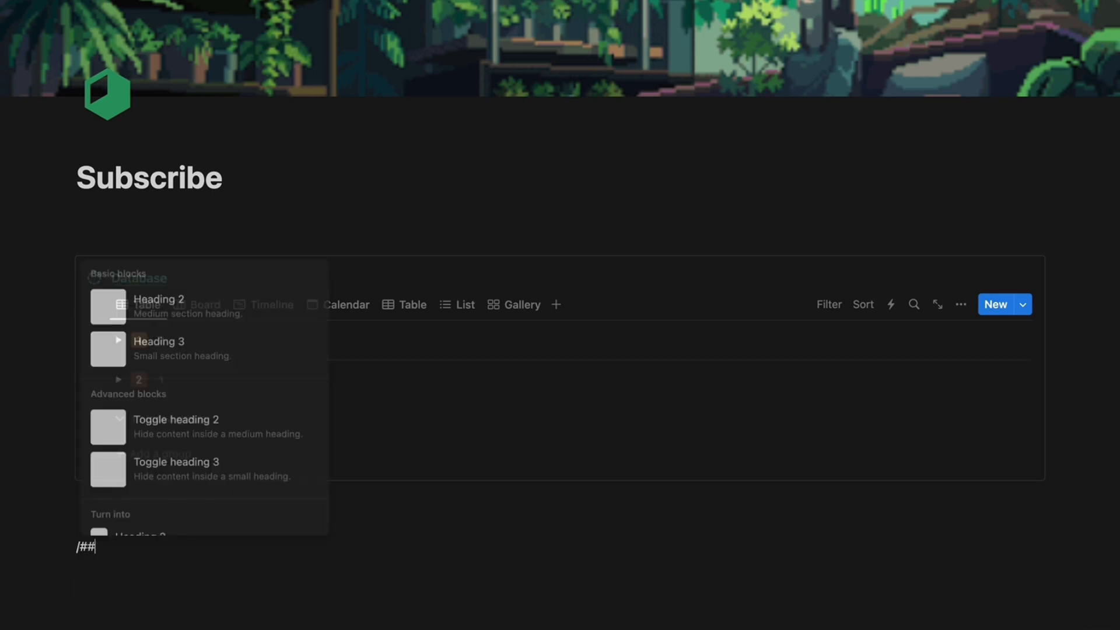
key(Return)
text(Title 1)
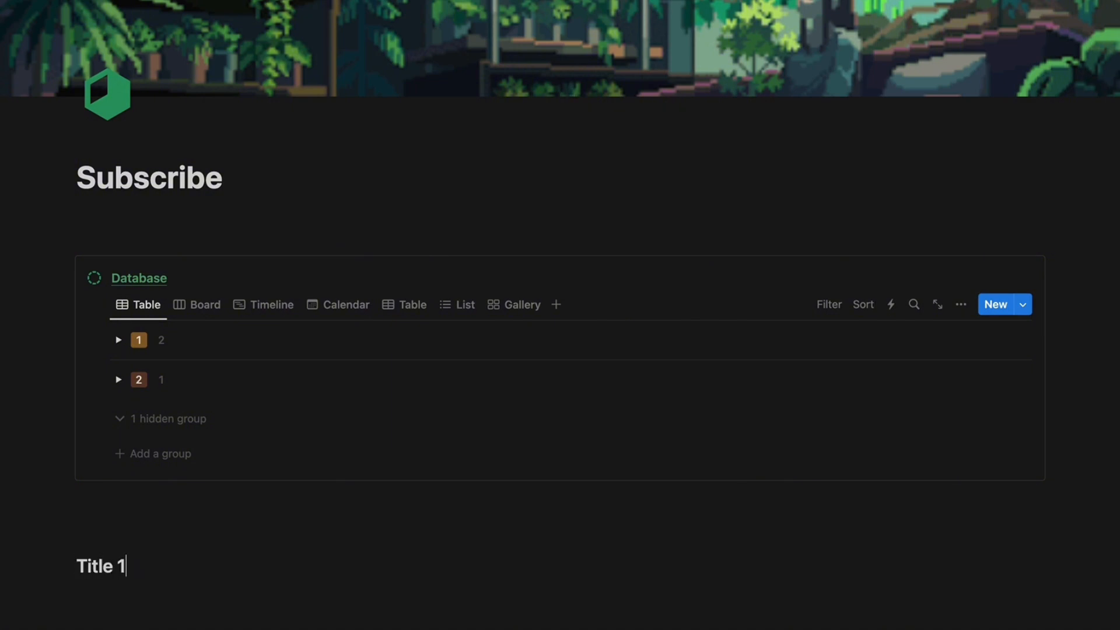
key(Return)
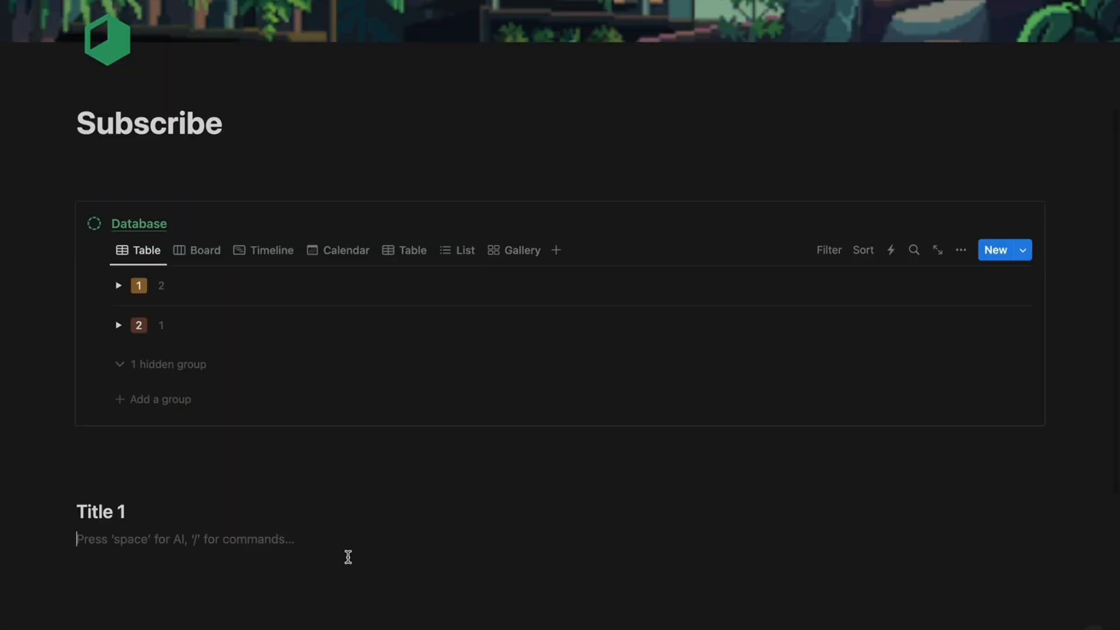
- Add a second Heading 2 block reading "Title 2" directly below Title 1
text(/##)
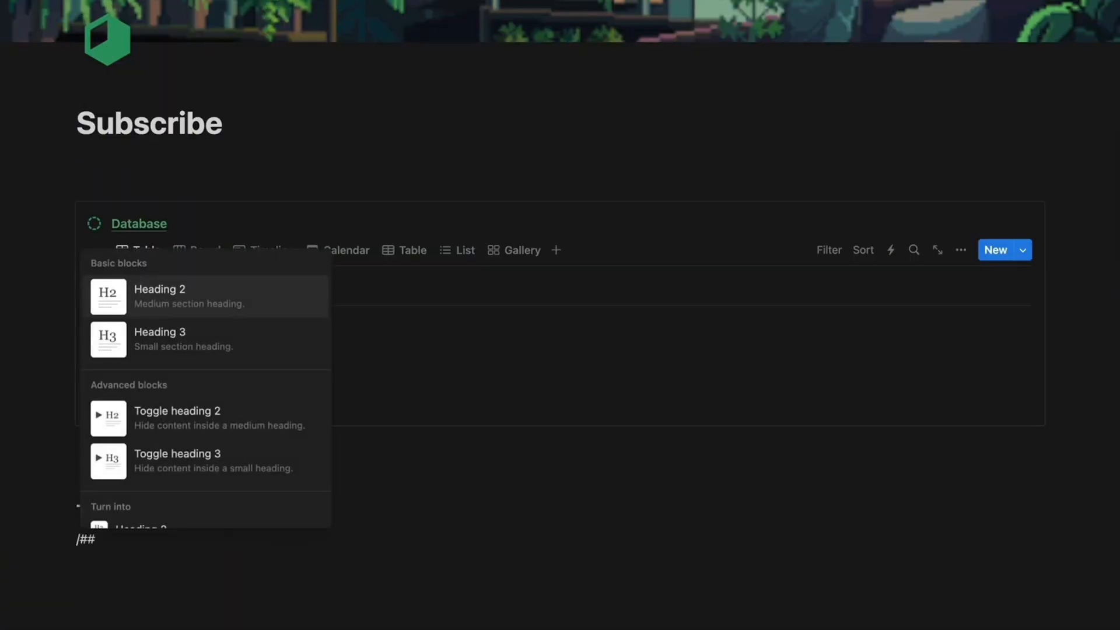
key(Return)
text(Title 2)
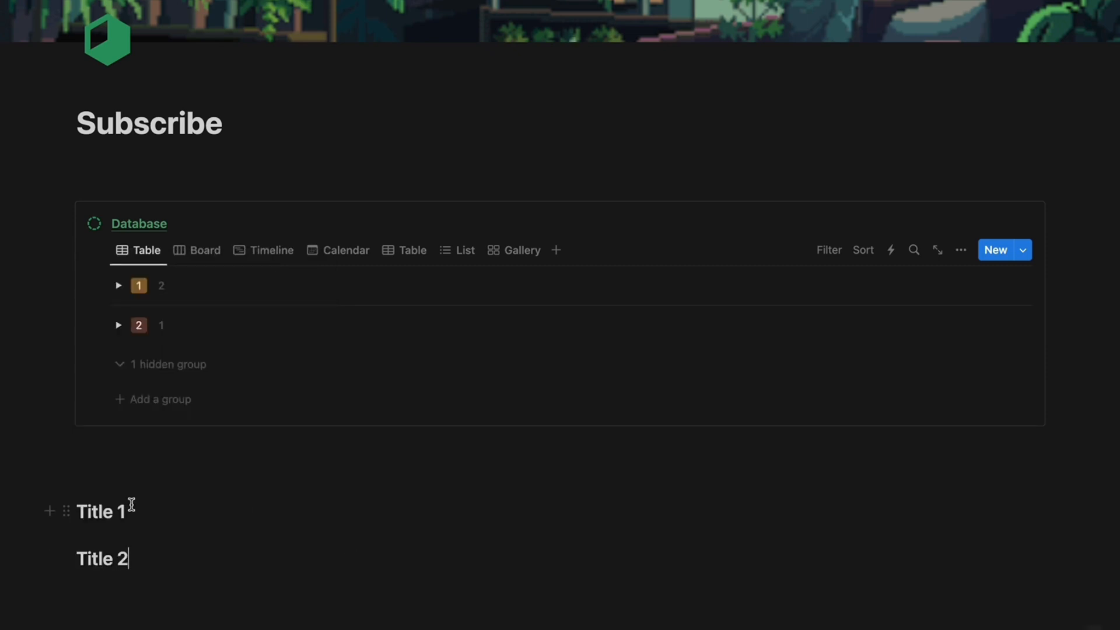
- Set the text color of the Title 1 heading to Green
drag(130, 505, 78, 503)
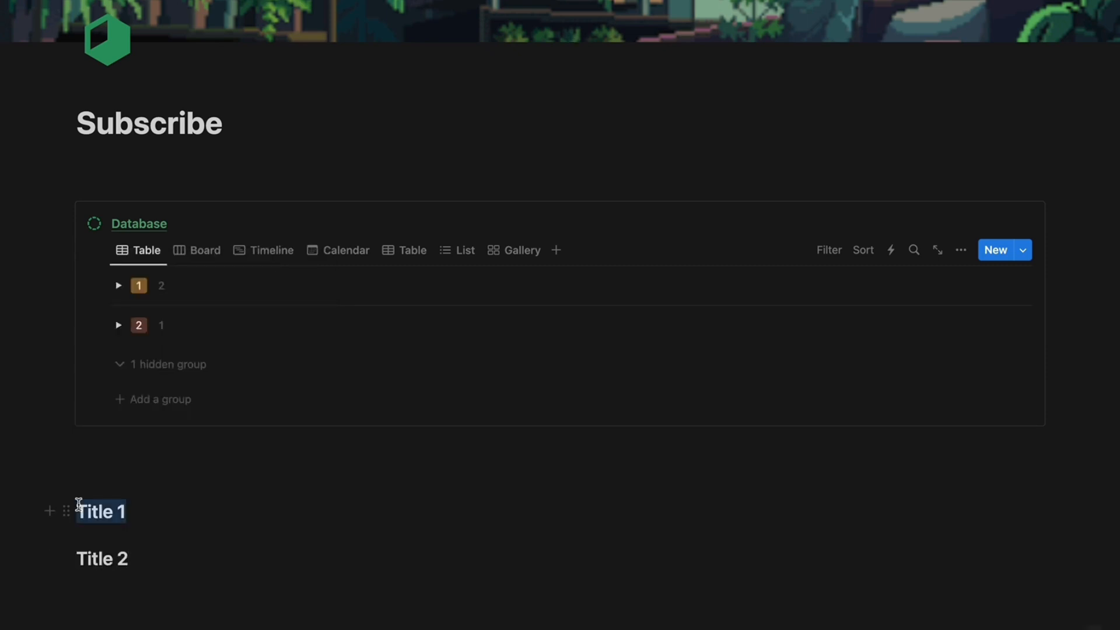
click(444, 479)
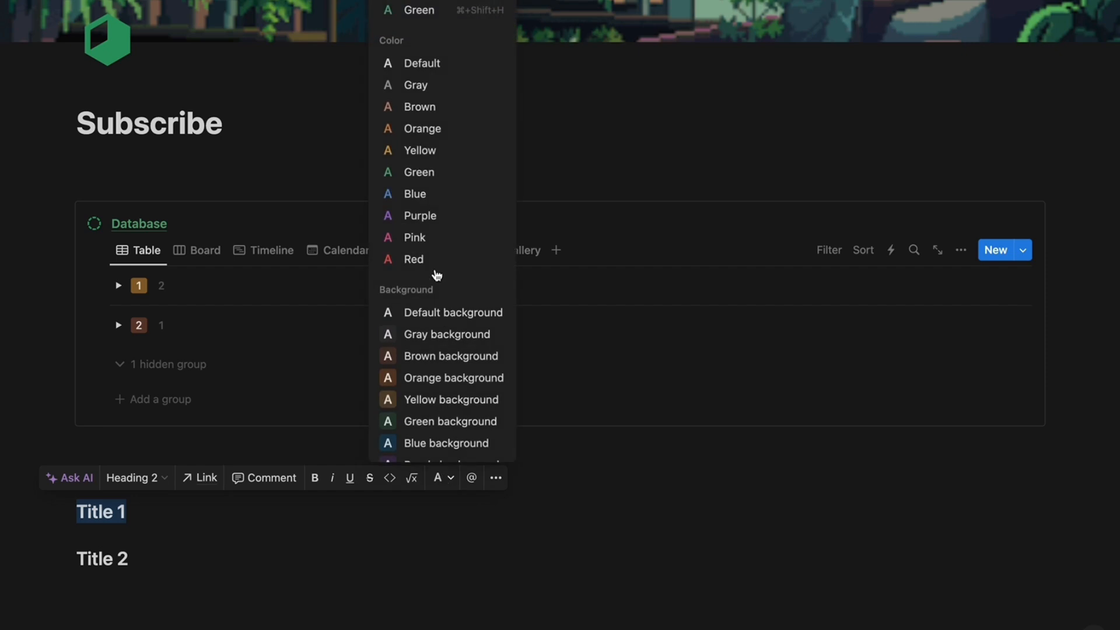
click(435, 171)
- Set the text color of the Title 2 heading to Green and deselect it
drag(142, 565, 76, 558)
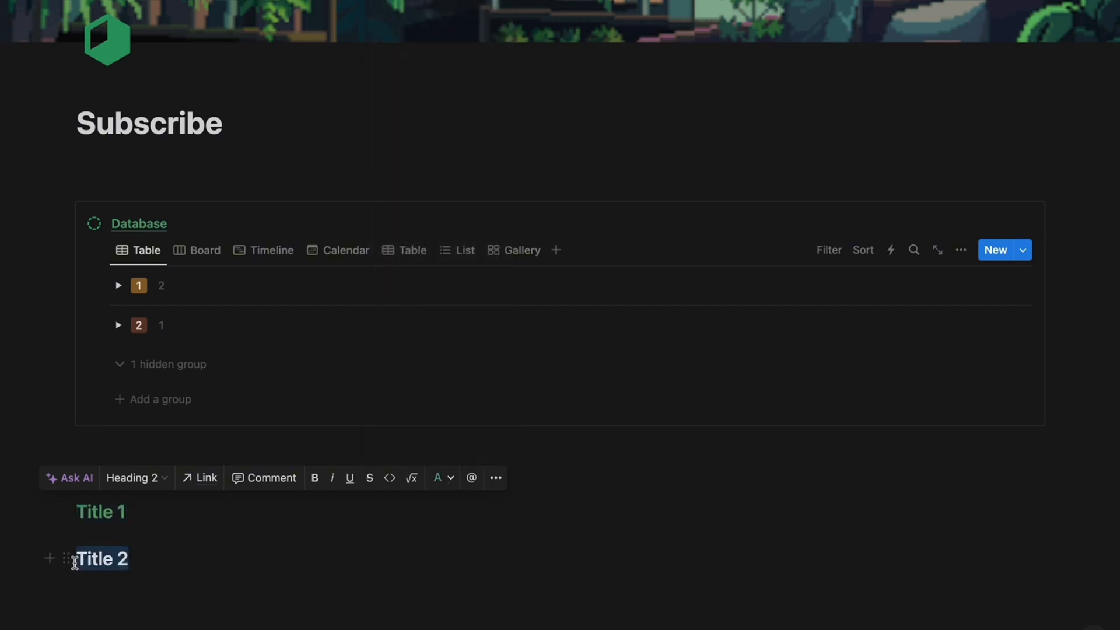
click(441, 524)
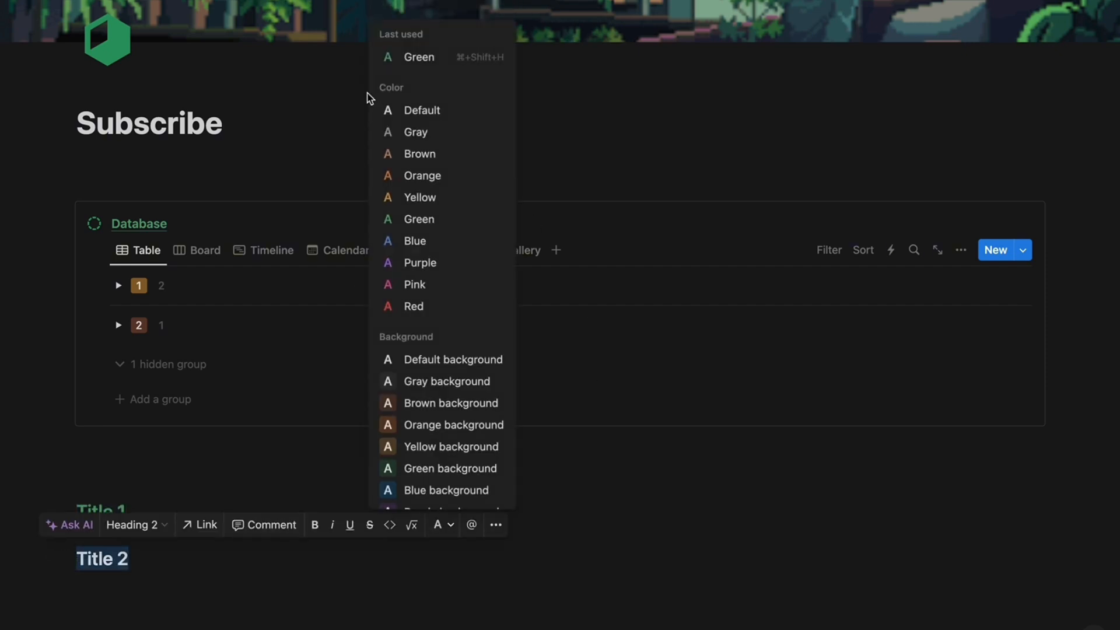
click(408, 219)
click(204, 558)
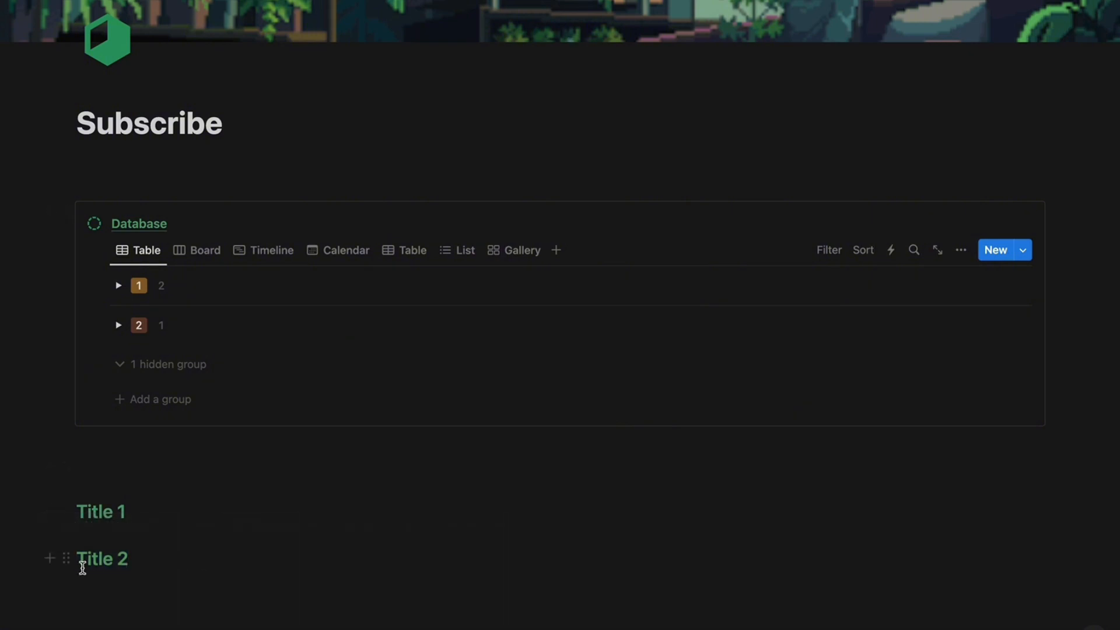
- Move the Title 2 heading above Title 1, and undo the move
drag(66, 558, 405, 505)
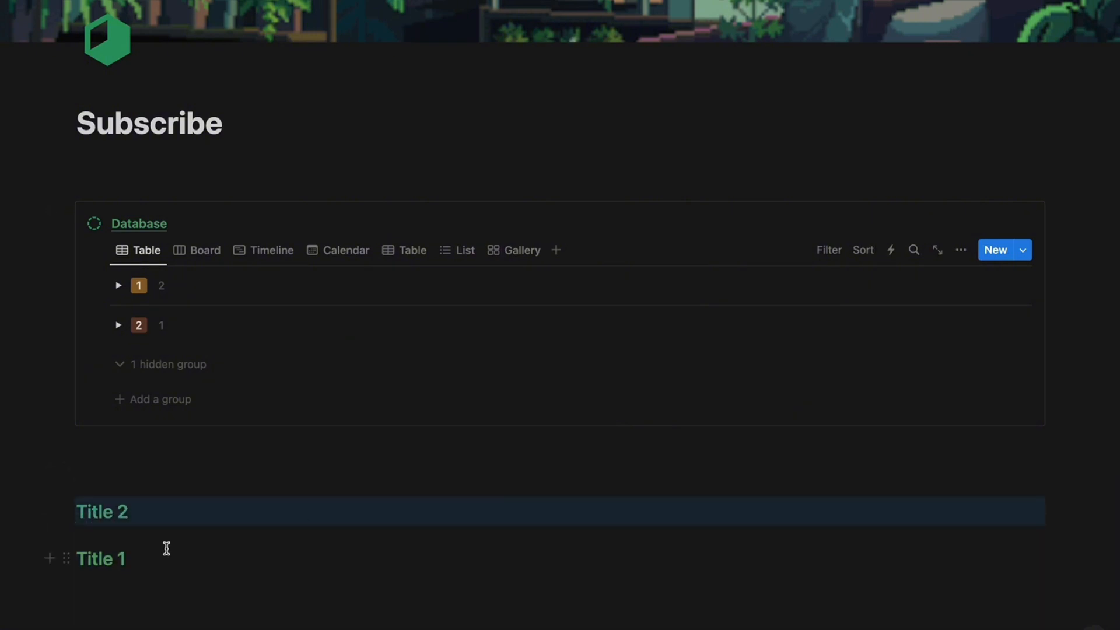
key(ctrl+z)
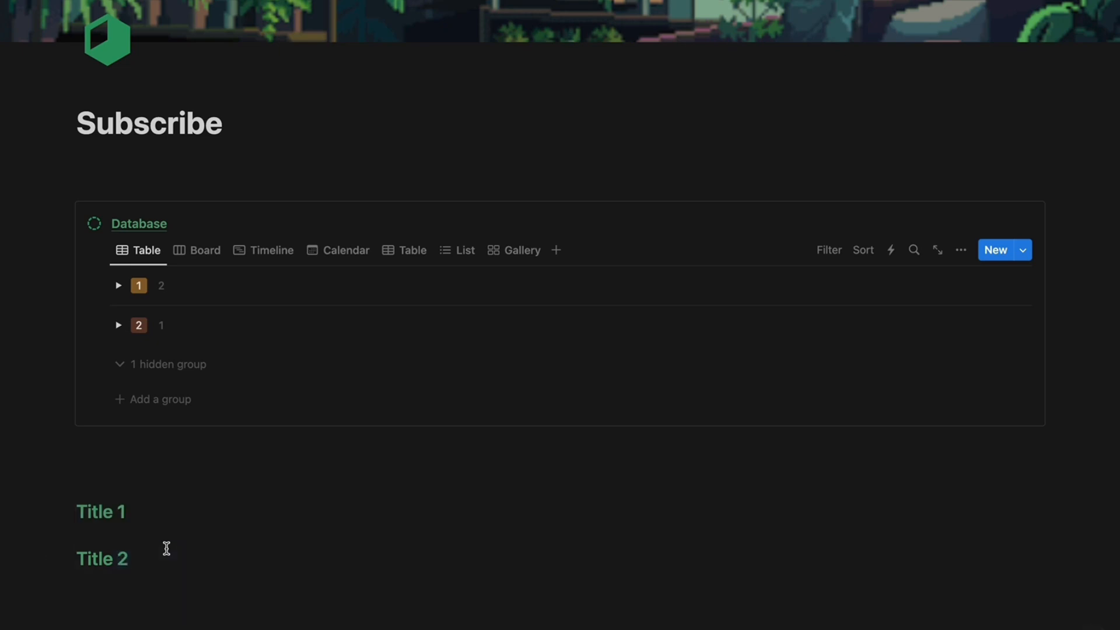
- Insert a 2 columns block on the empty line between the database and the Title 1 heading
click(129, 483)
text(/)
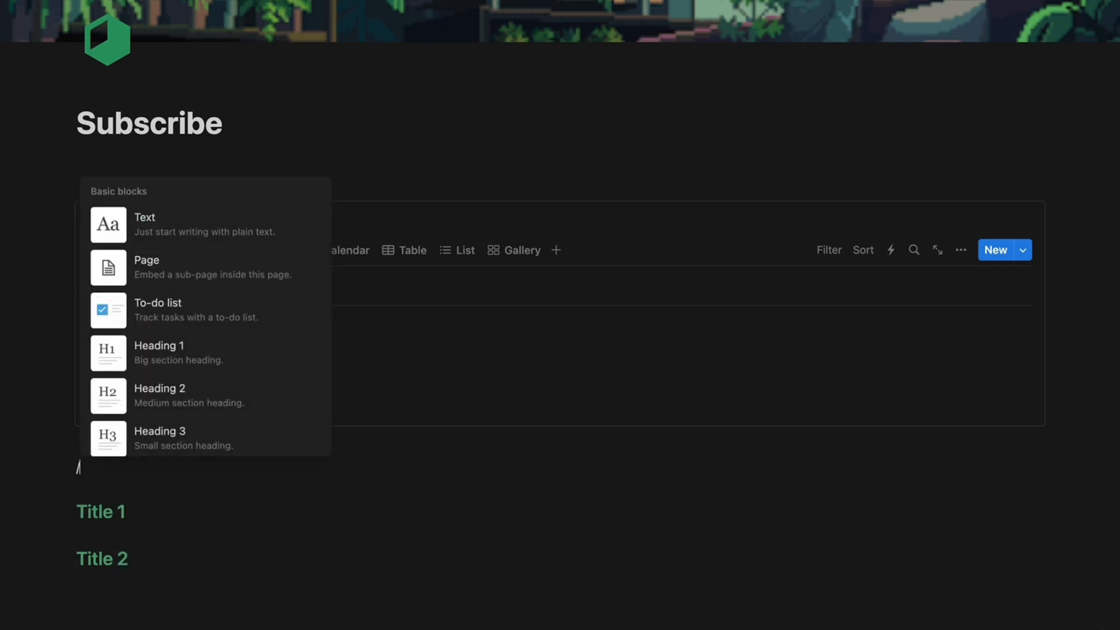
text(col)
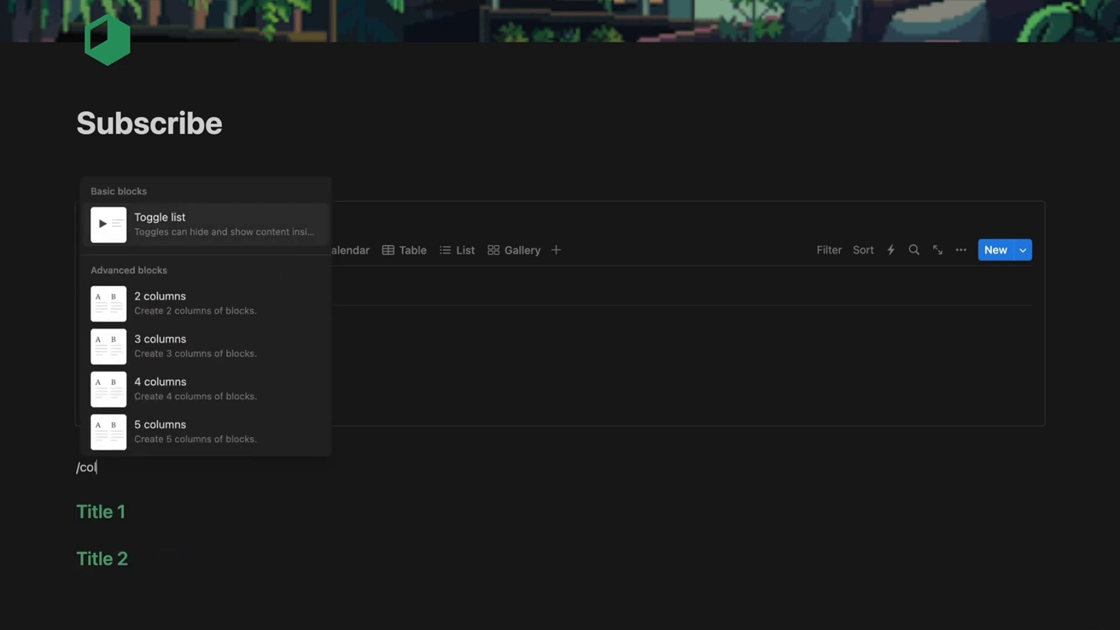
click(175, 311)
- Move the Title 1 heading into the first column and Title 2 to the beginning of the second column
drag(71, 532, 82, 474)
drag(66, 579, 709, 487)
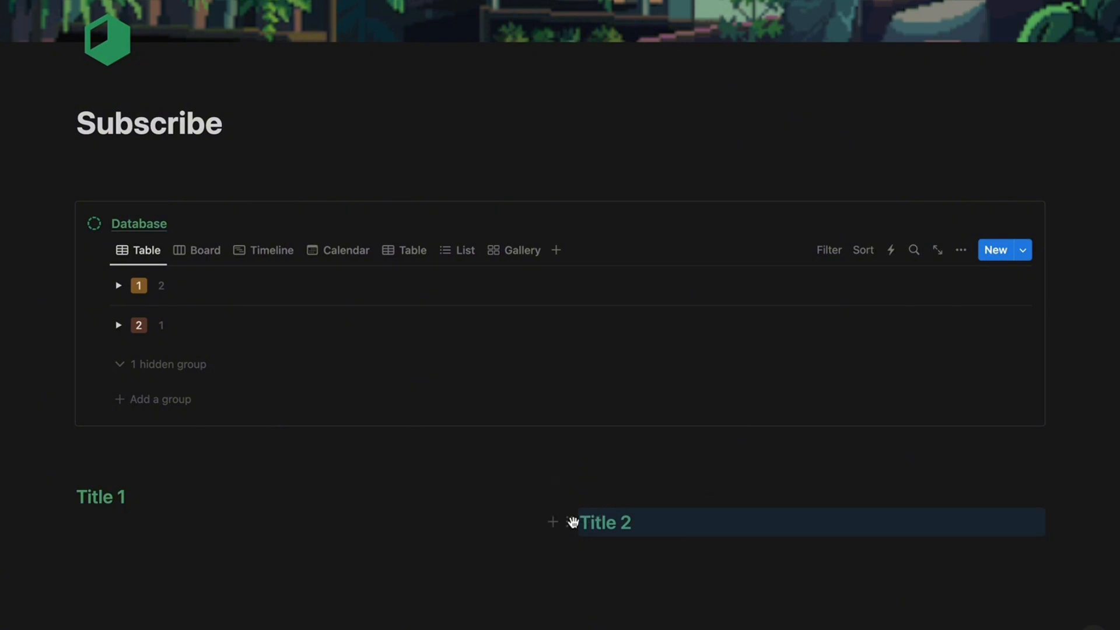
drag(572, 522, 587, 477)
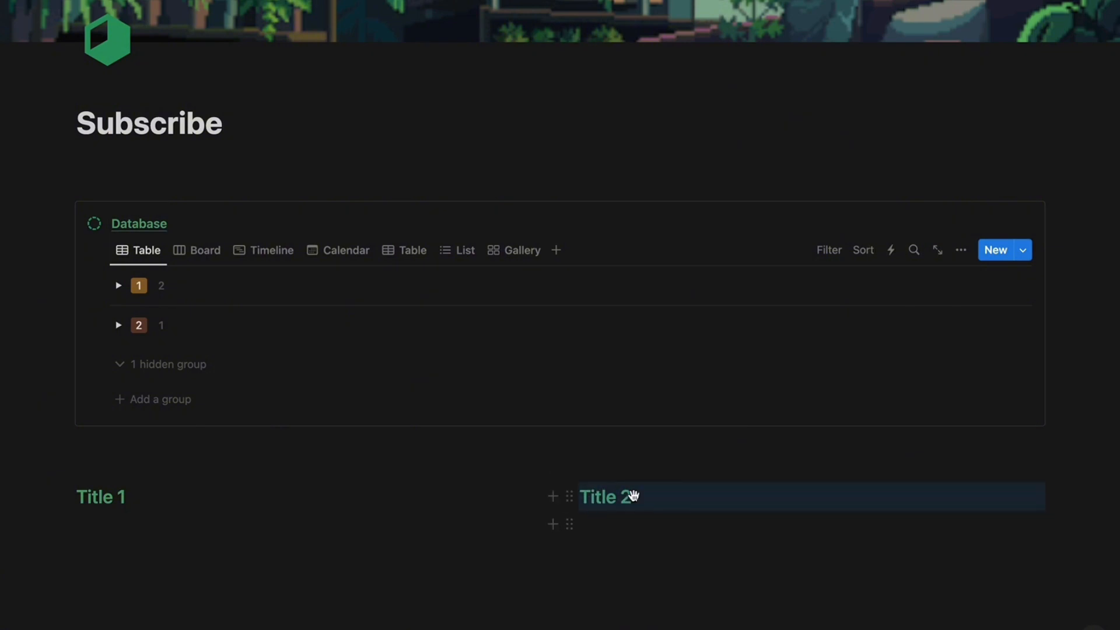
- Create two empty bulleted list items below Title 1 and move the second one under Title 2
click(173, 538)
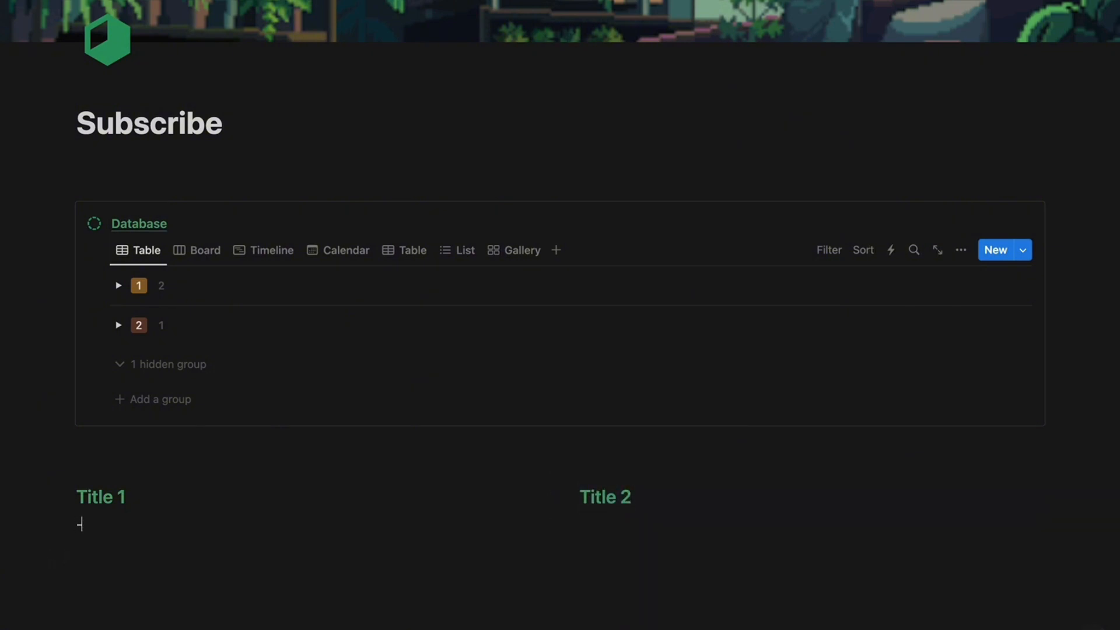
text(-)
click(124, 549)
text(-)
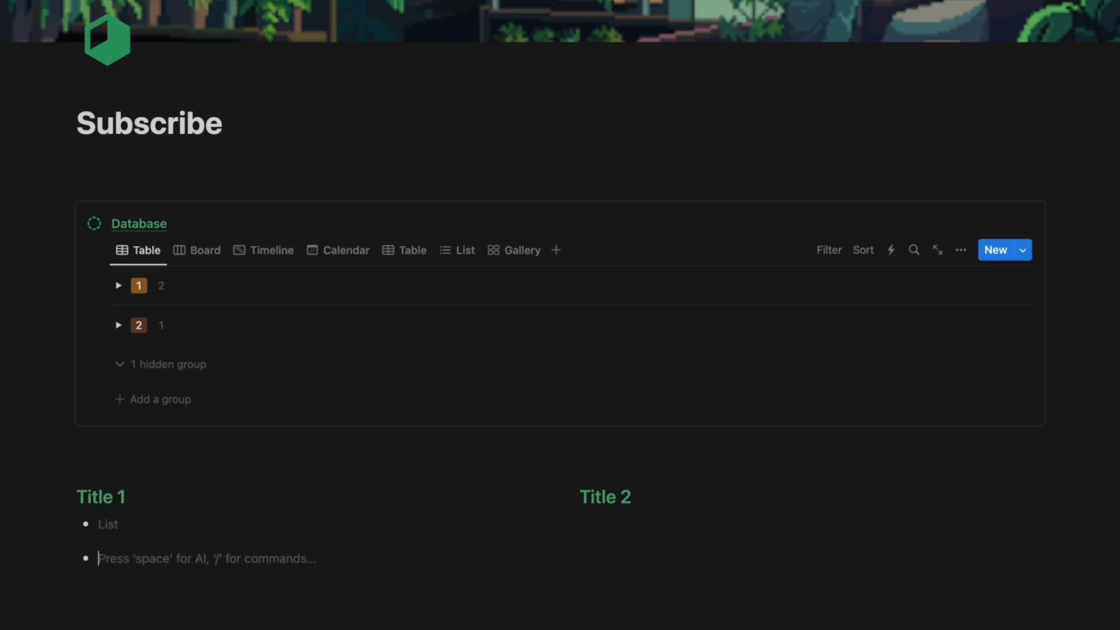
drag(66, 558, 615, 517)
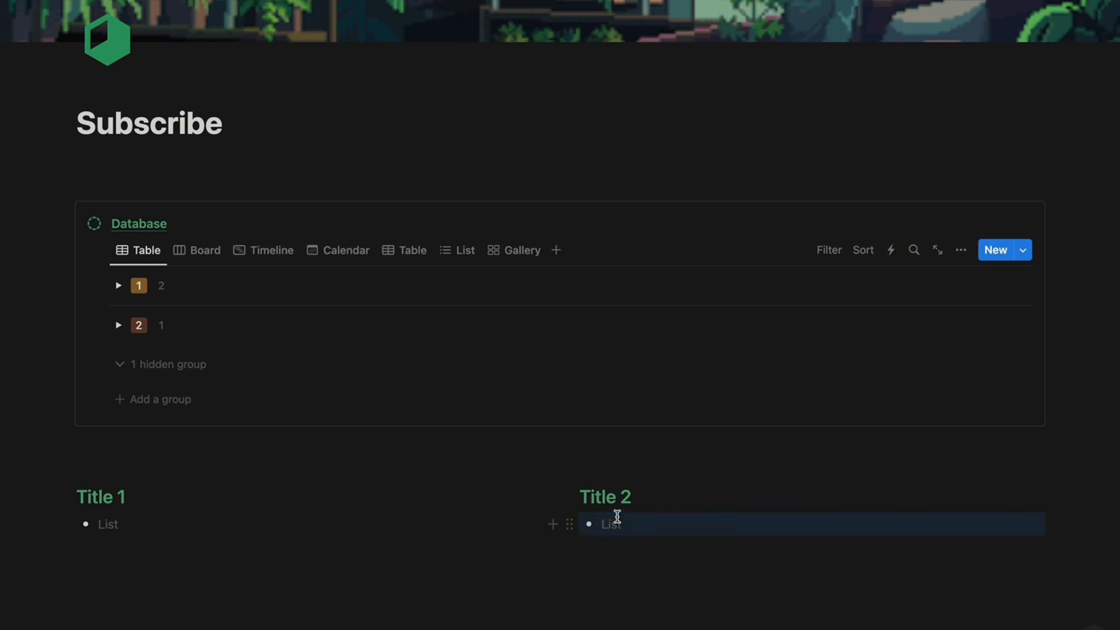
- Create another empty bulleted item under Title 1 and move it below the existing bullet in the Title 2 column
click(140, 555)
text(-)
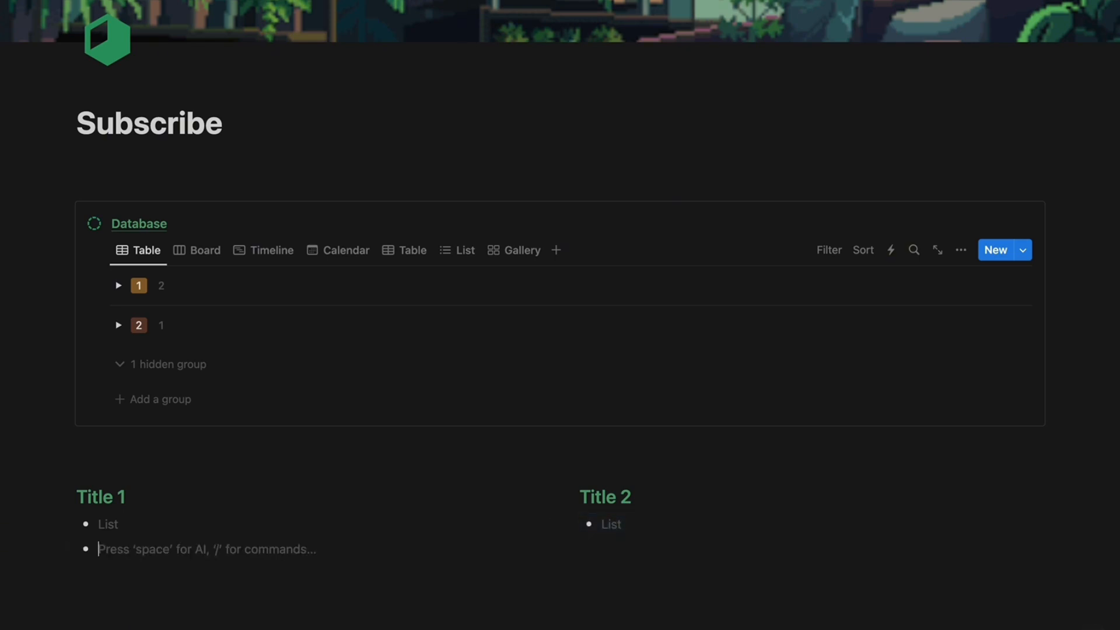
drag(66, 549, 583, 543)
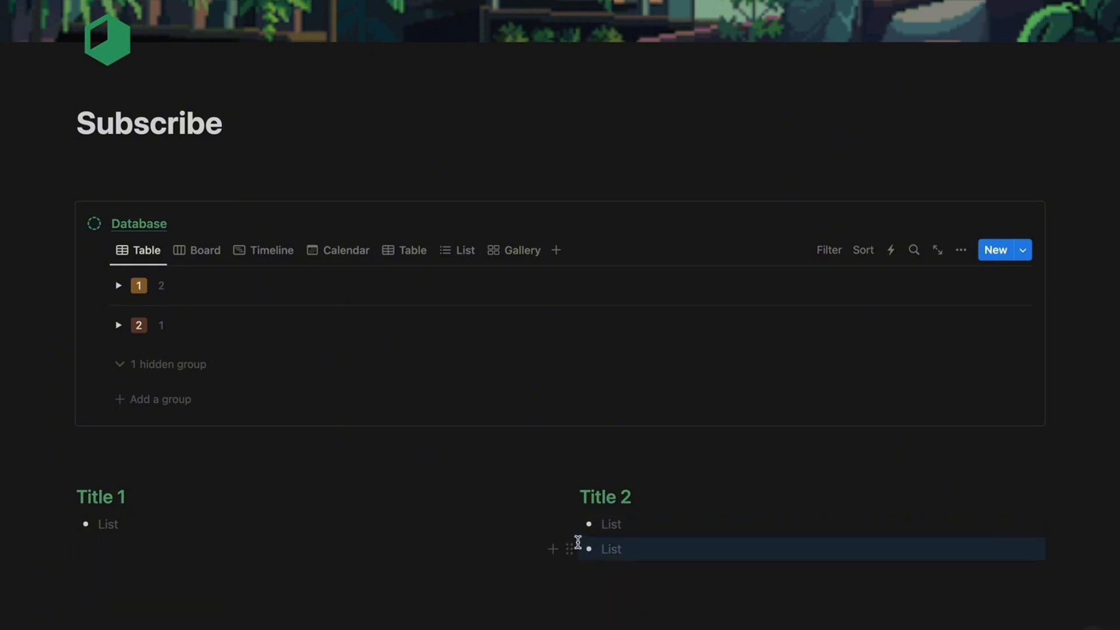
click(658, 548)
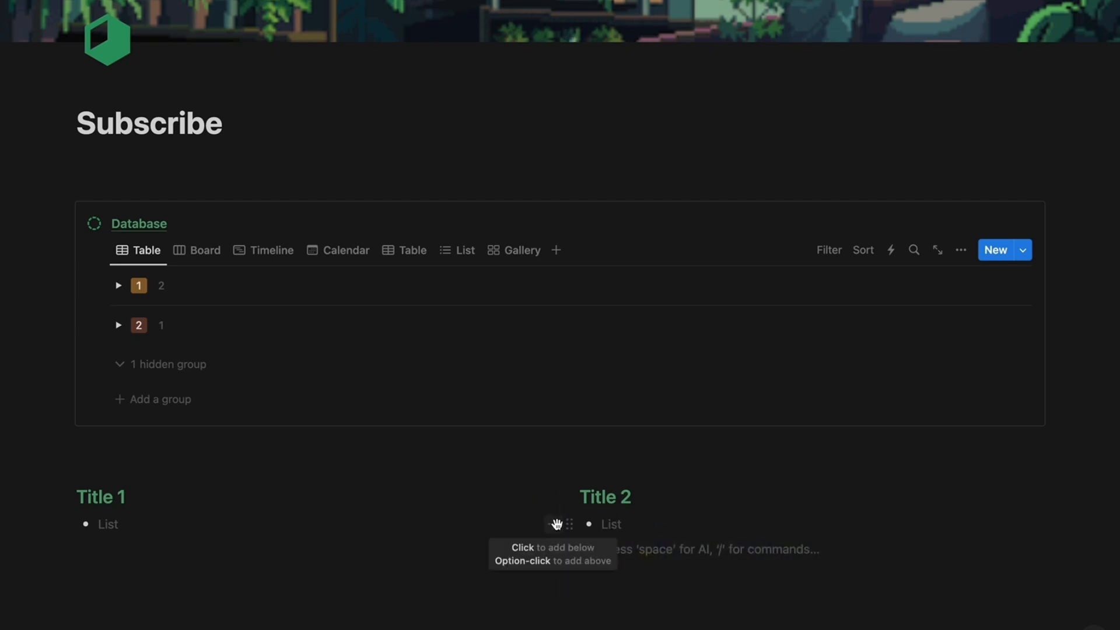
mouse_move(561, 507)
mouse_down()
mouse_move(397, 512)
mouse_move(555, 519)
mouse_up()
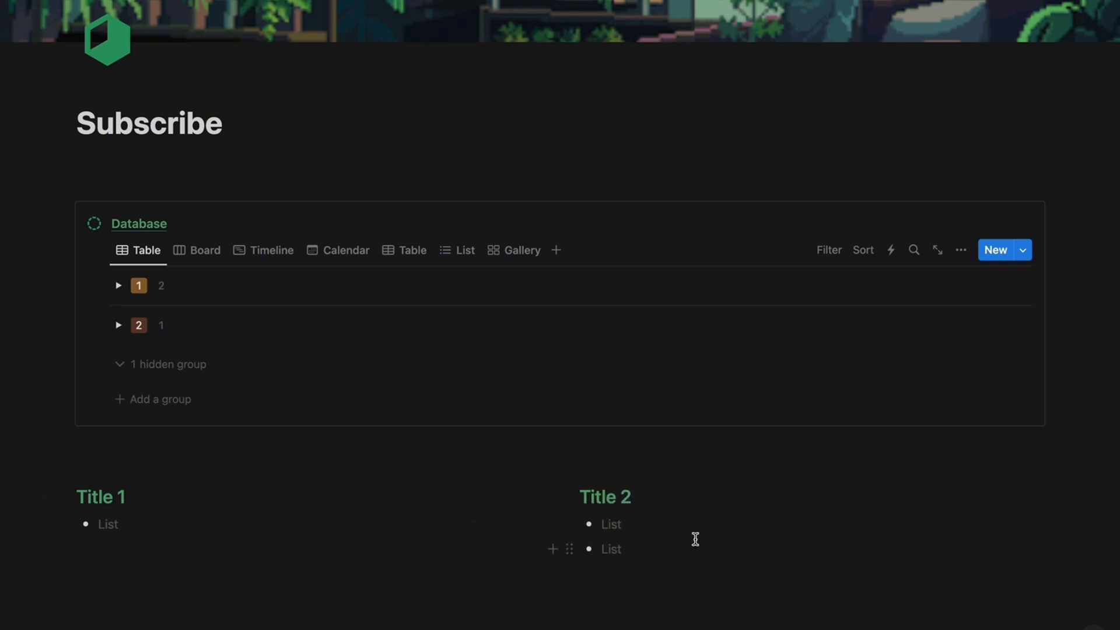
- Move an empty block beside Title 2 to form a third column and make it a Heading 2 reading "Title 3"
drag(94, 598, 881, 474)
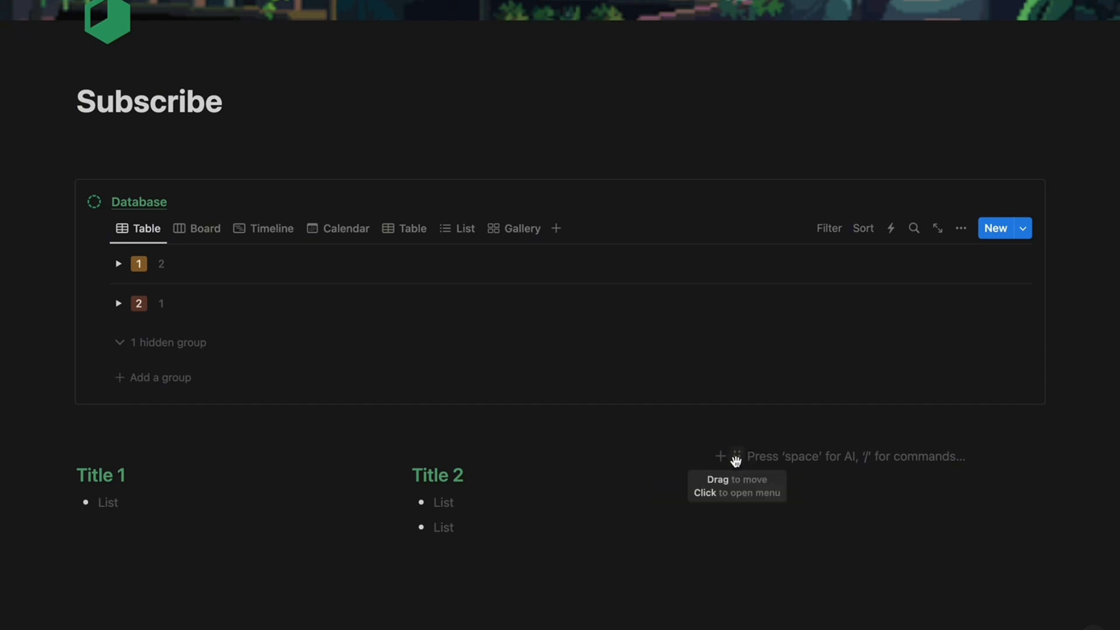
key(Return)
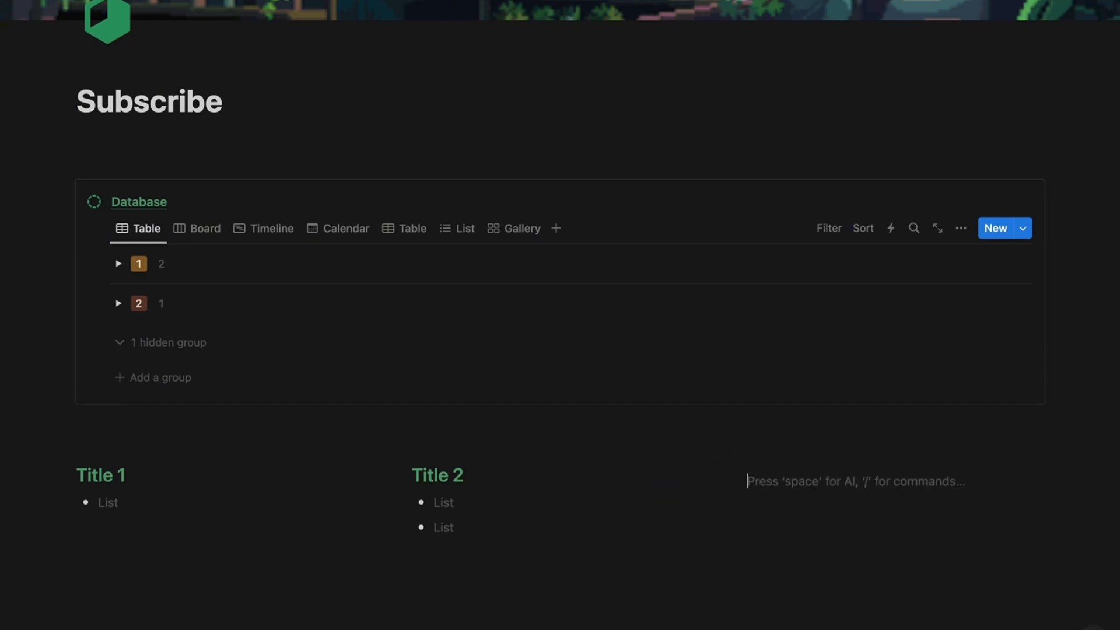
key(BackSpace)
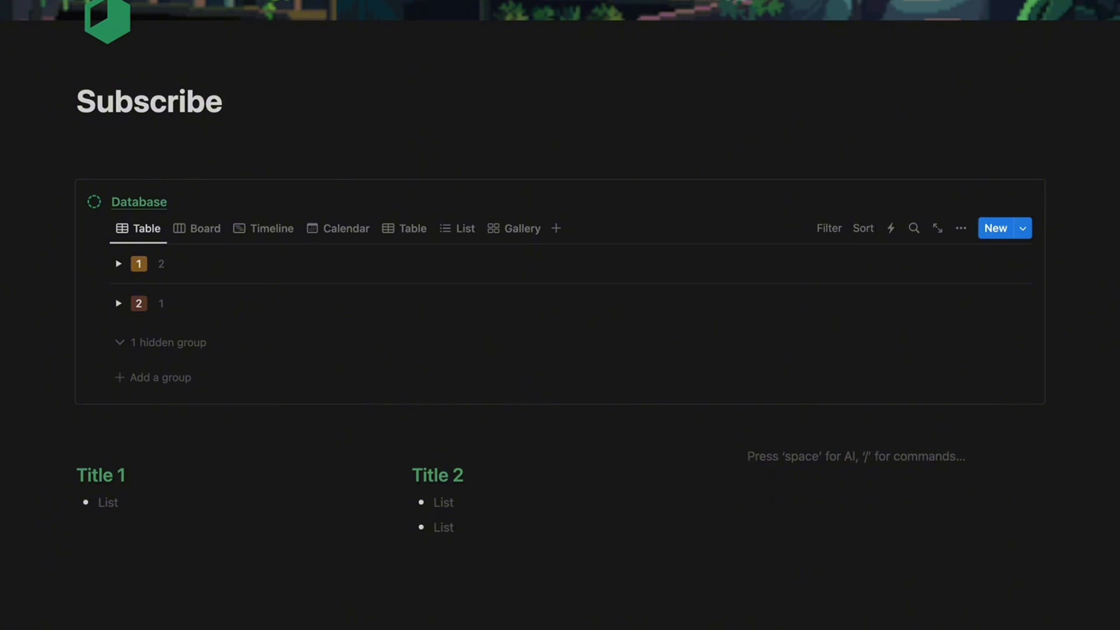
text(/##)
key(Return)
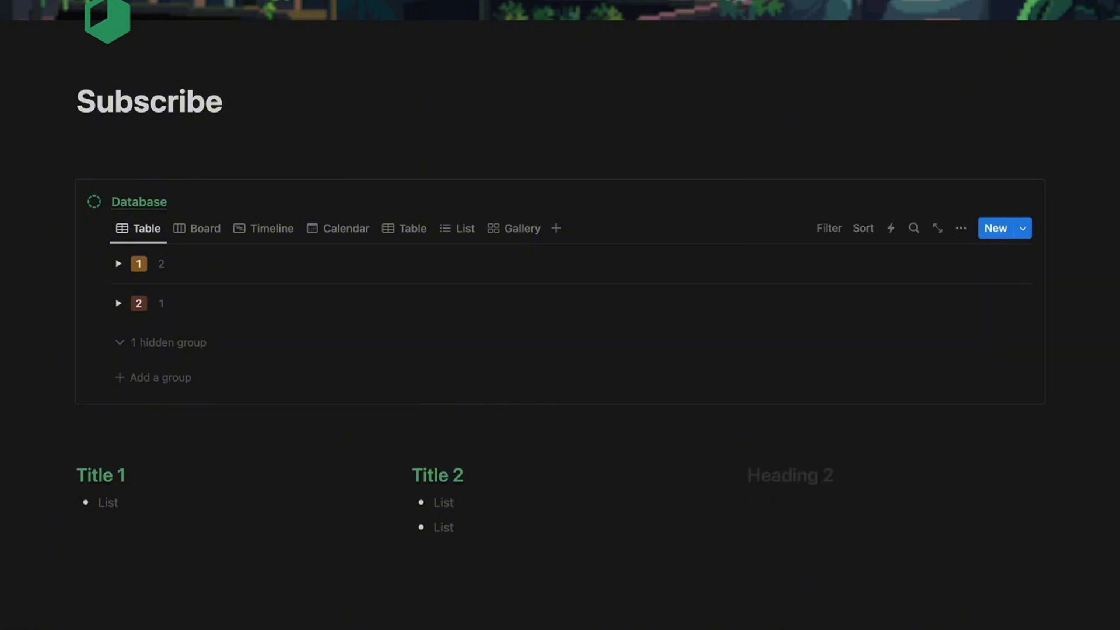
text(Title 3)
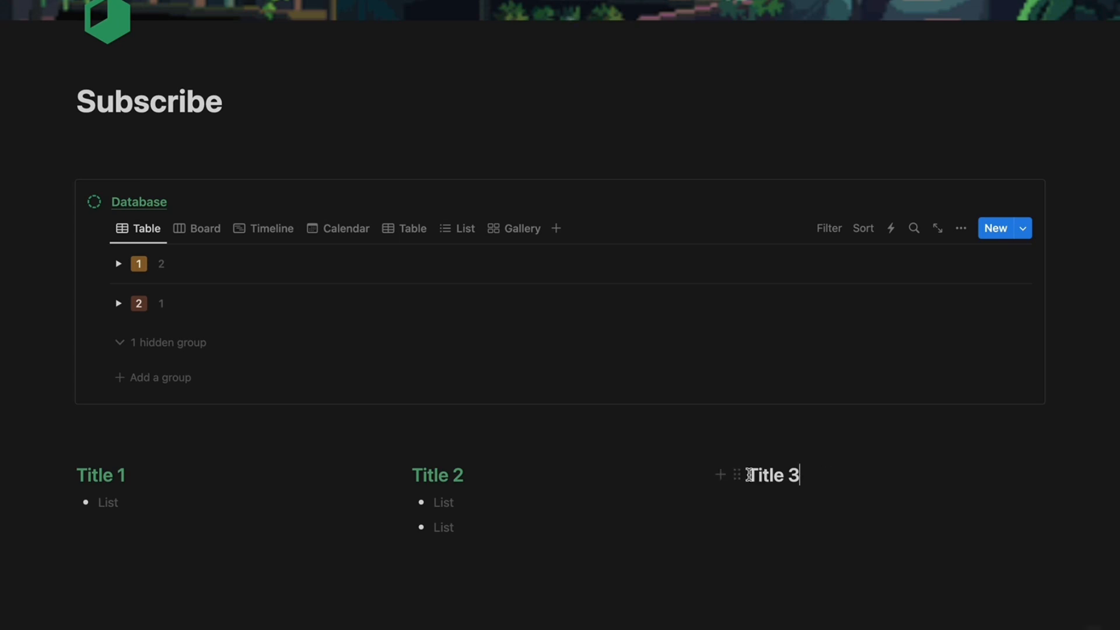
- Color the Title 3 heading text green
triple_click(750, 475)
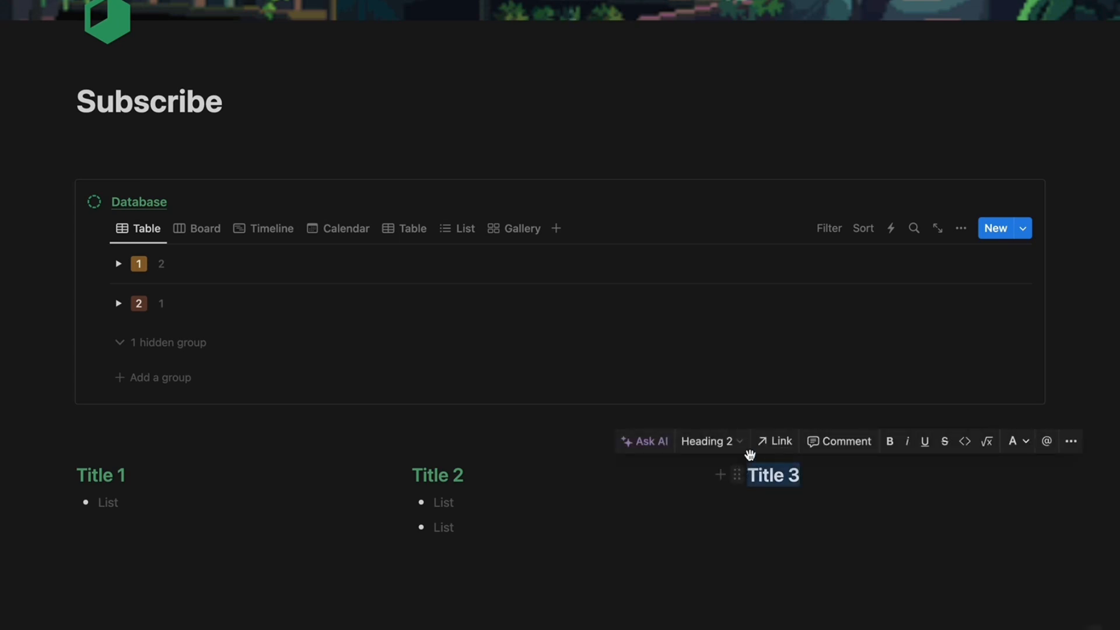
click(1020, 443)
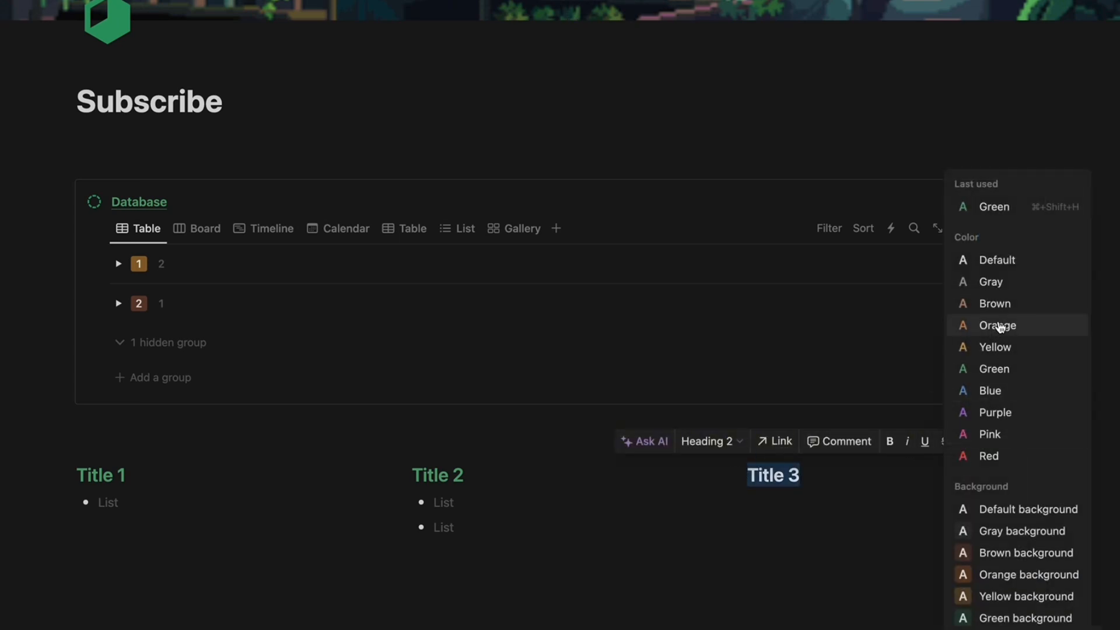
click(996, 369)
click(817, 478)
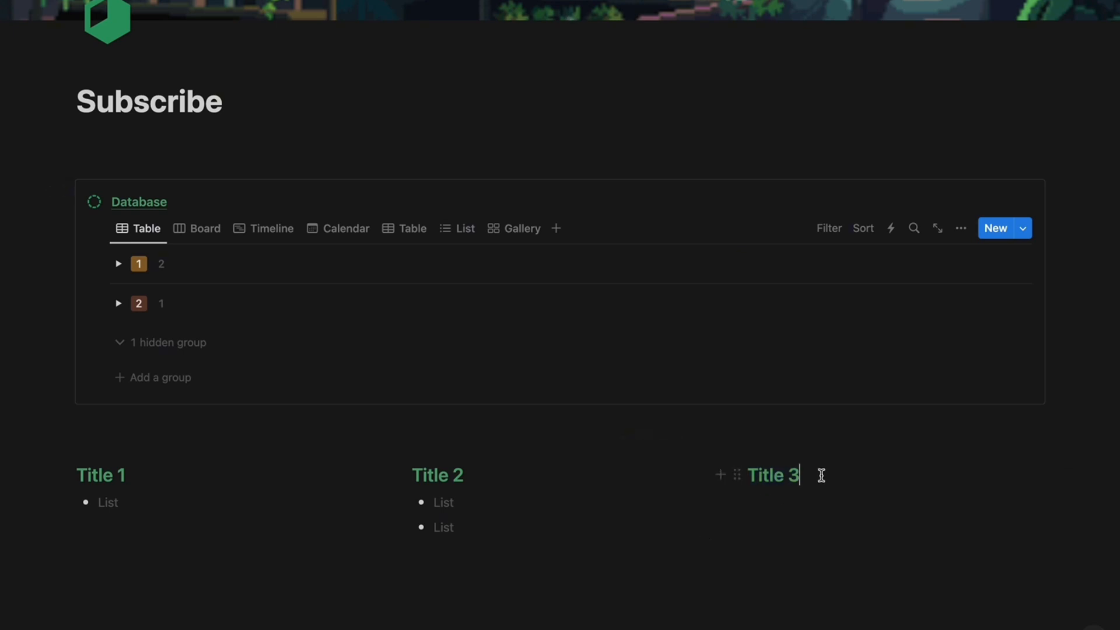
- Clear the Title 3 heading text and move the table database out of the Database callout into the third column
drag(797, 475, 745, 472)
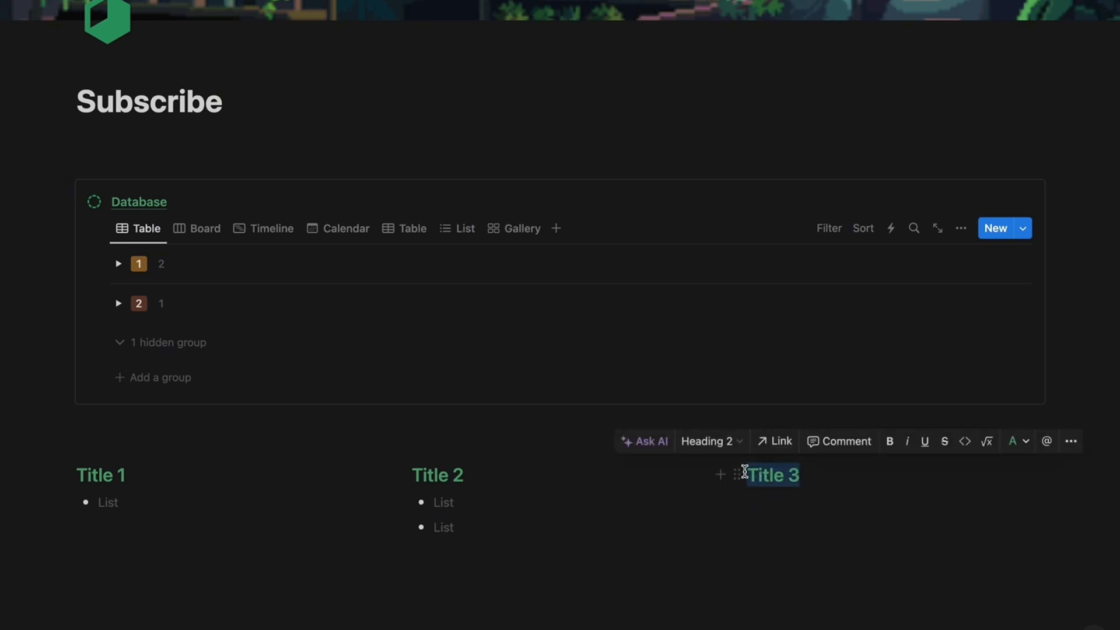
key(BackSpace)
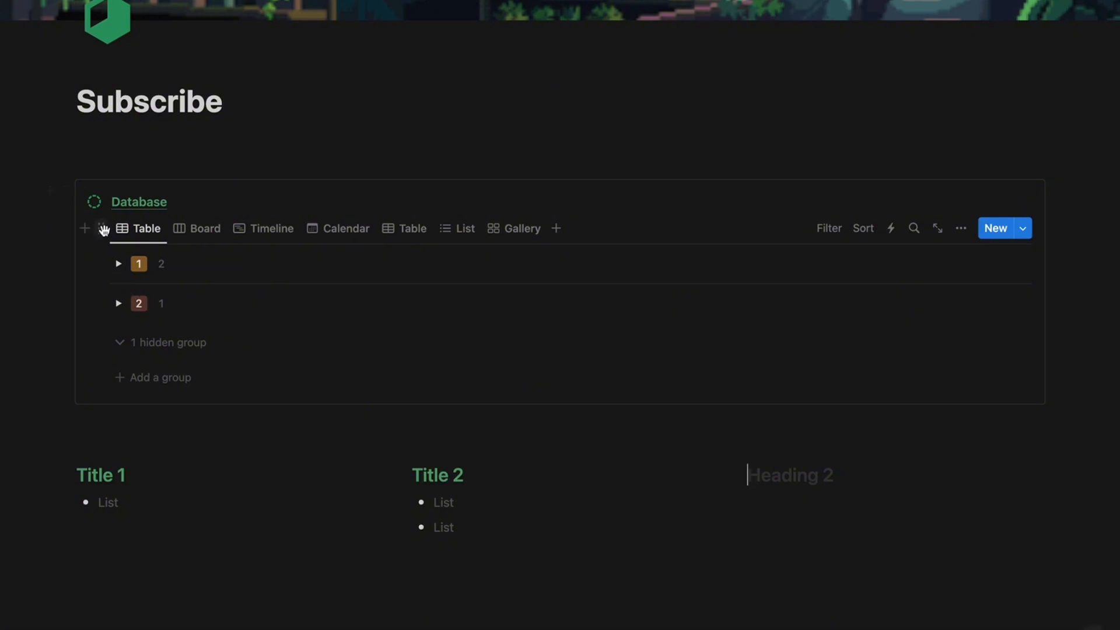
drag(105, 230, 825, 468)
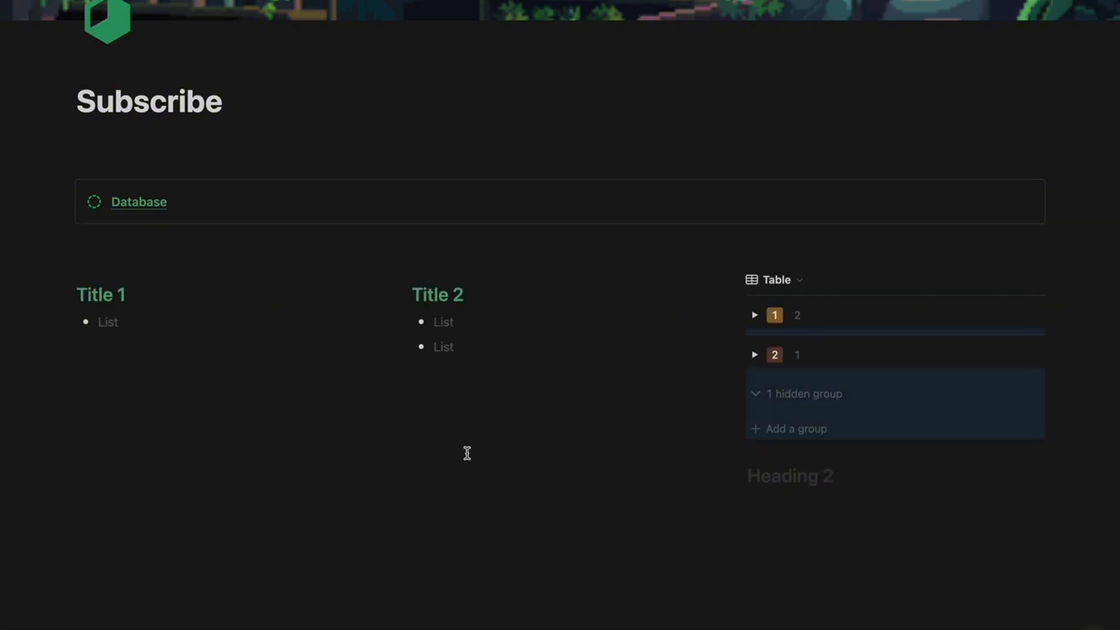
- Delete the empty Heading 2 block below the table in the third column
click(137, 381)
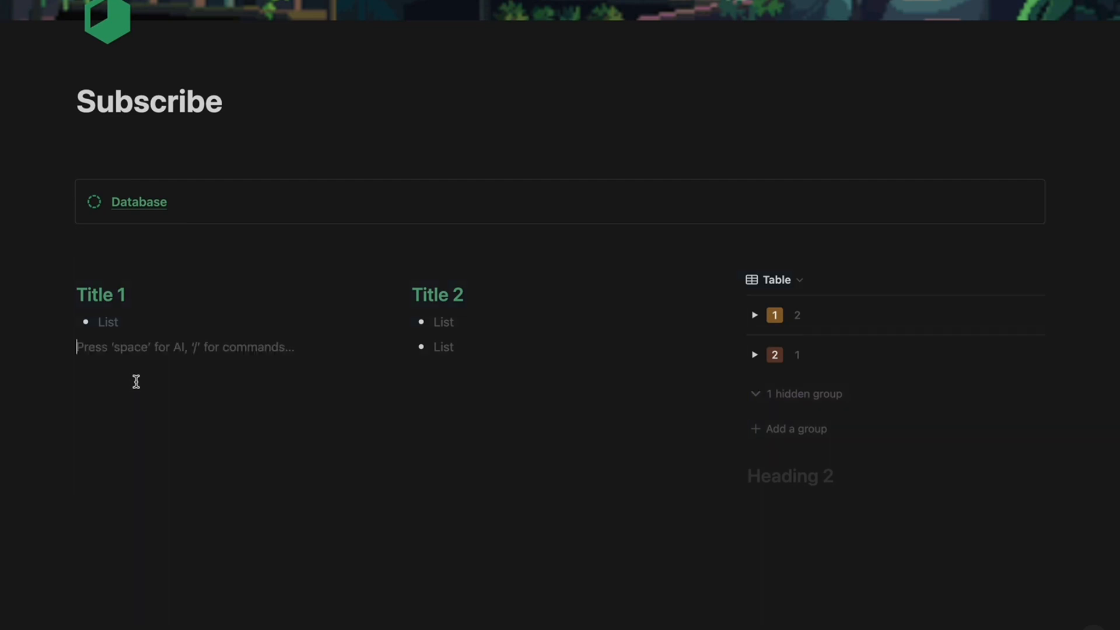
click(798, 468)
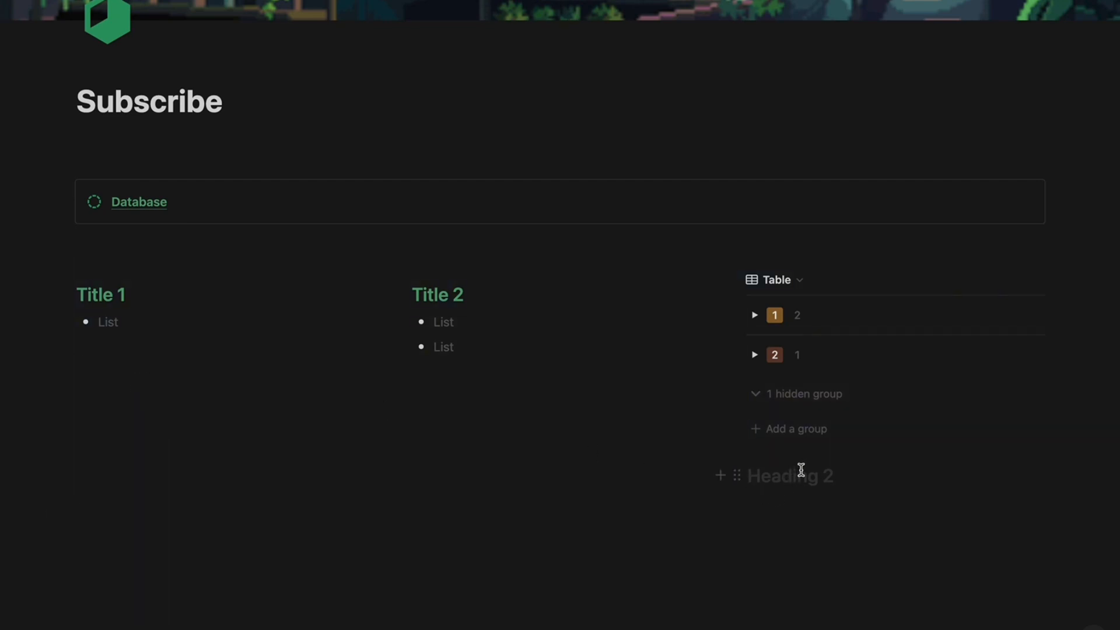
click(736, 475)
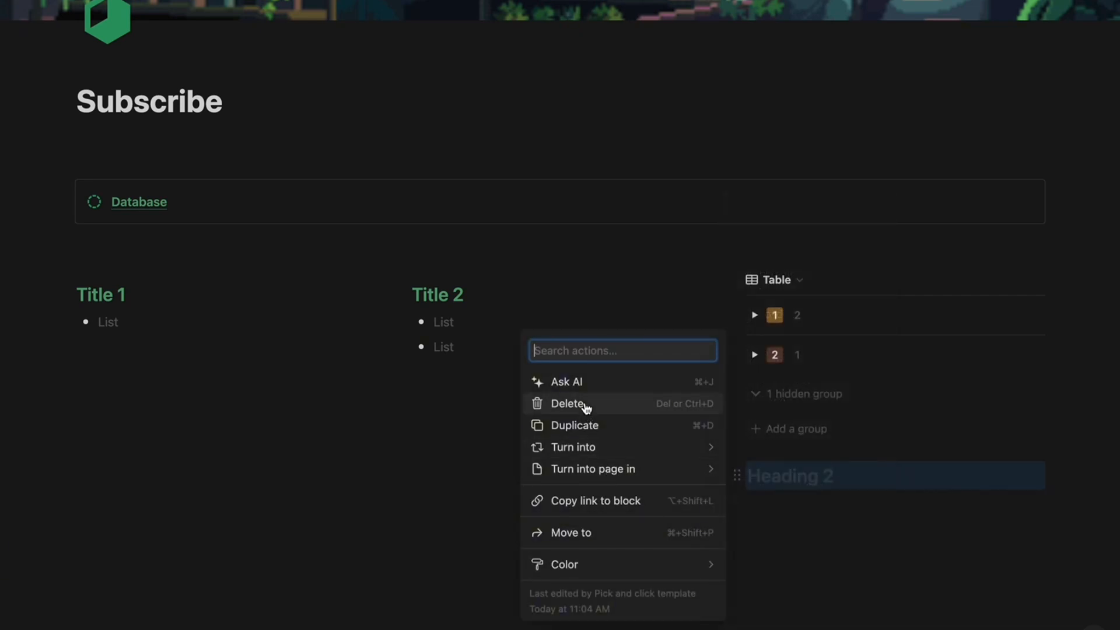
click(587, 407)
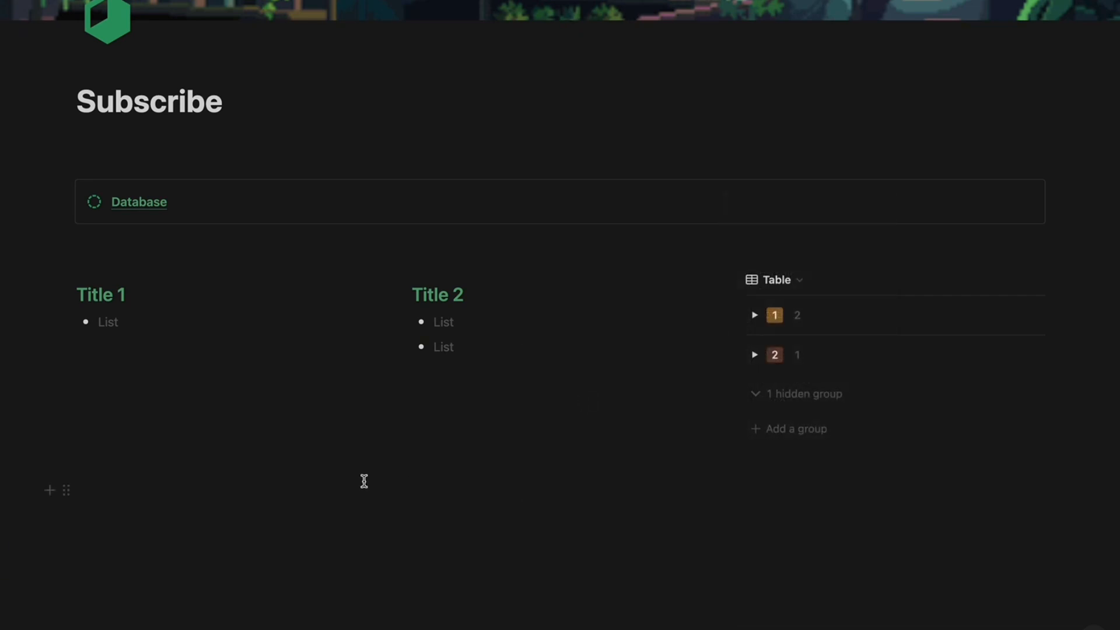
- Add an empty line below the columns and move the table database back inside the Database callout
click(116, 350)
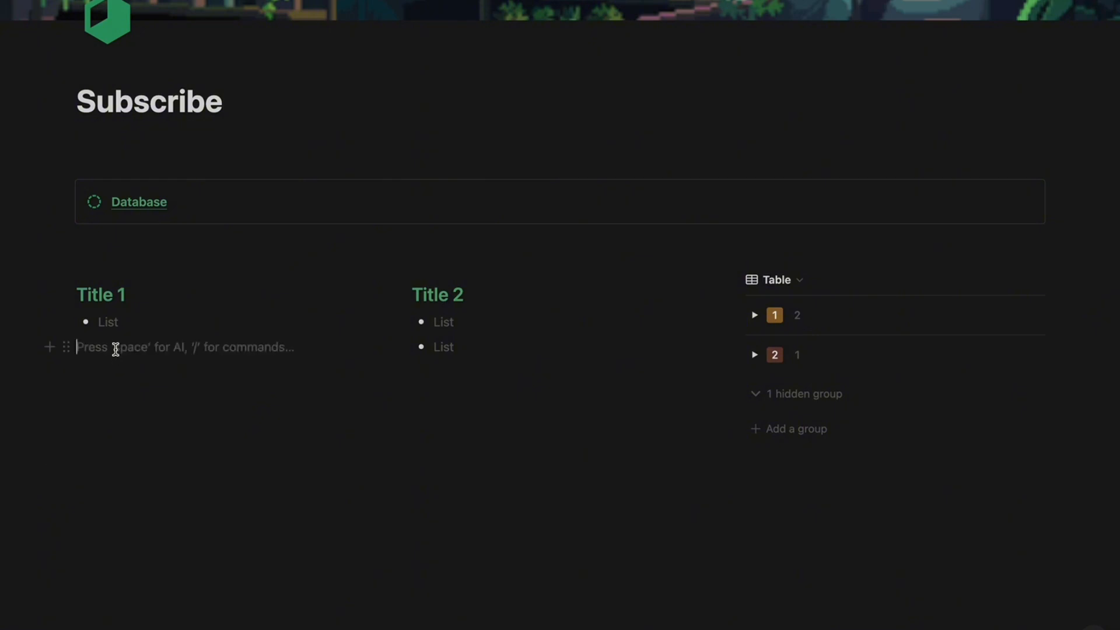
drag(69, 278, 519, 349)
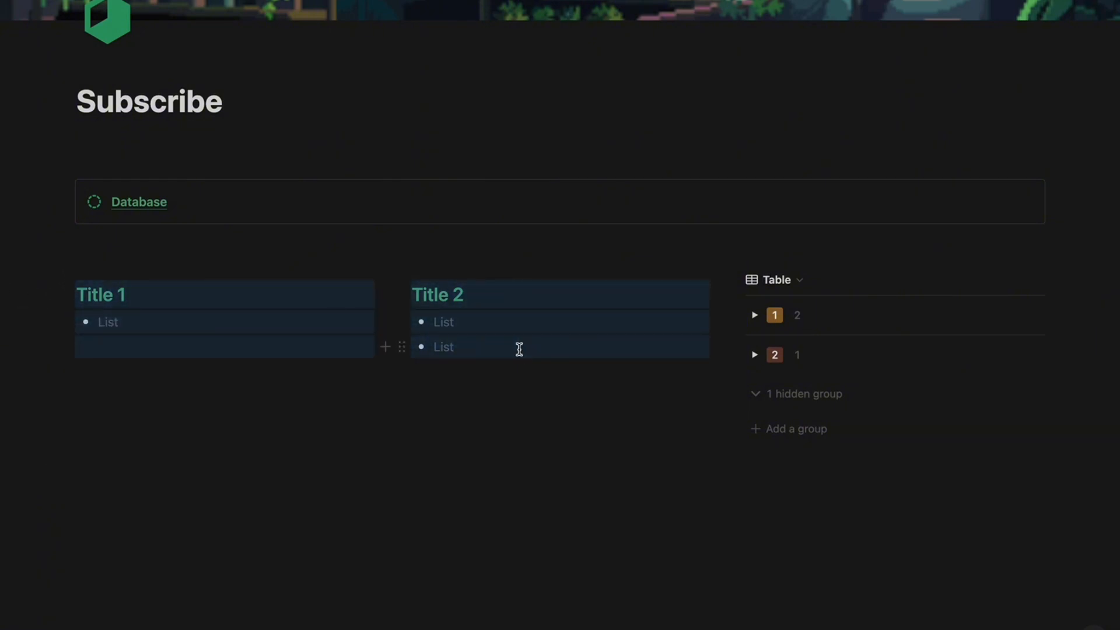
click(156, 424)
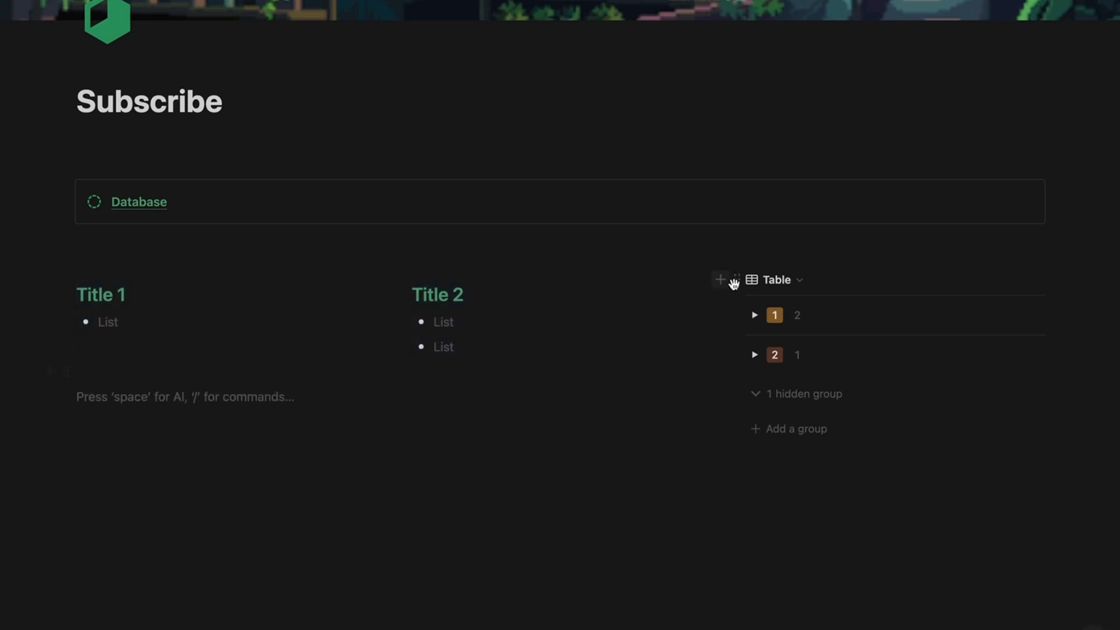
drag(739, 284, 239, 210)
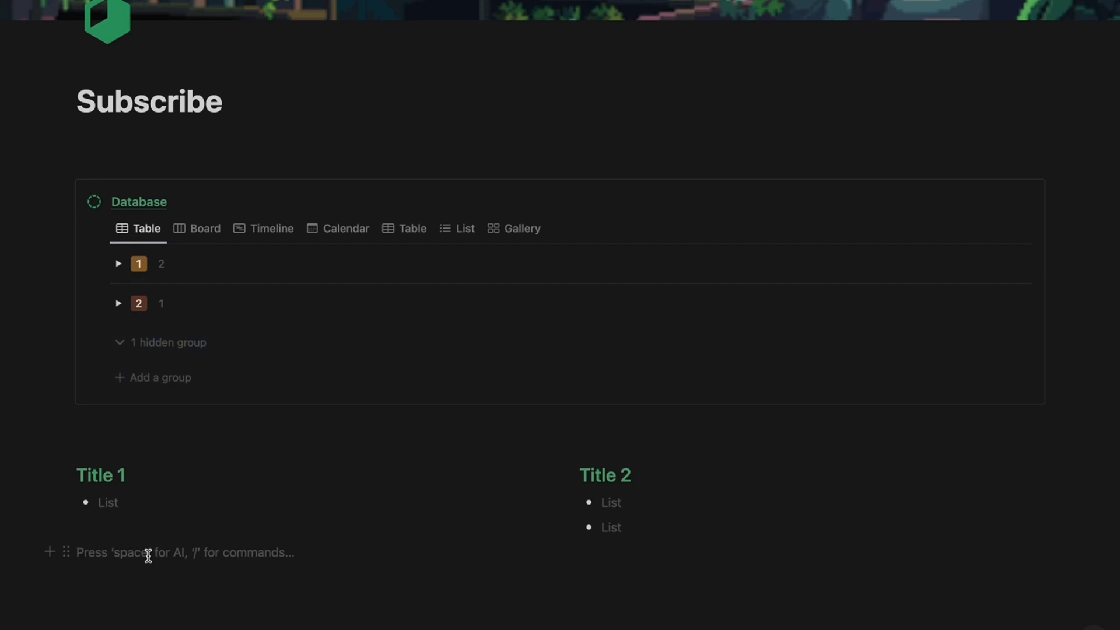
- Create an empty toggle list below the columns and paste a copy of the Title 1 and Title 2 columns under it
drag(85, 457, 679, 535)
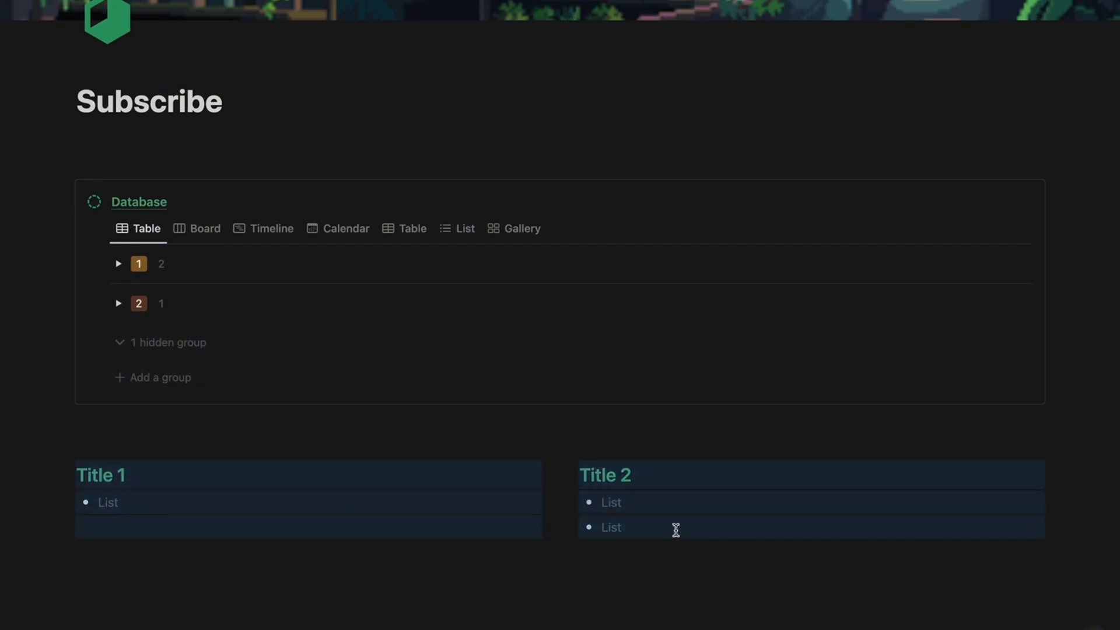
click(115, 551)
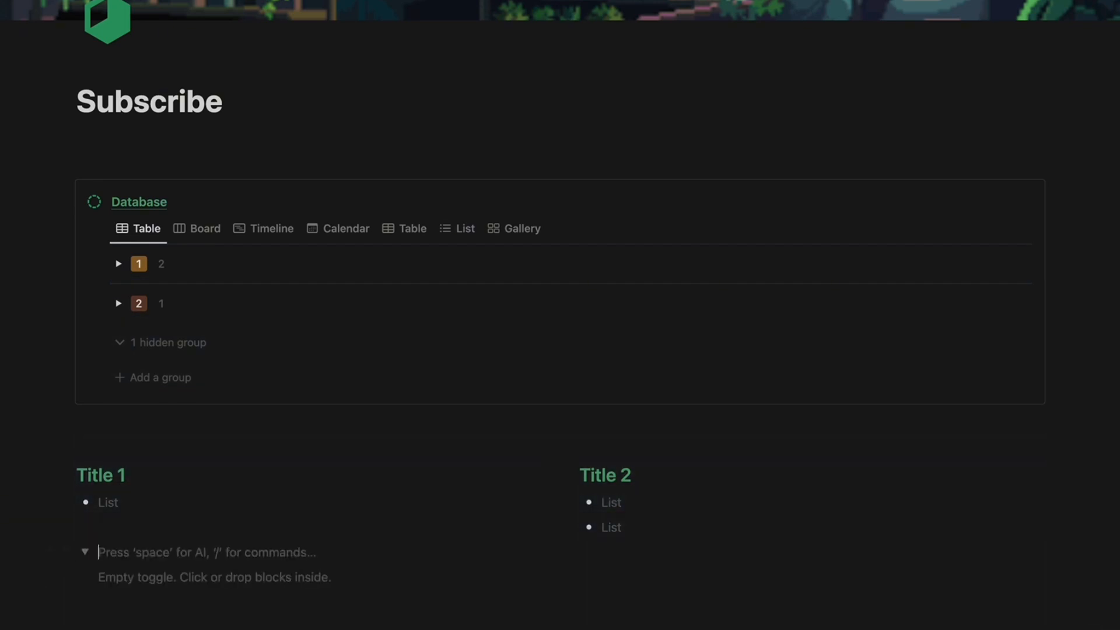
click(125, 578)
click(97, 551)
click(85, 551)
click(86, 553)
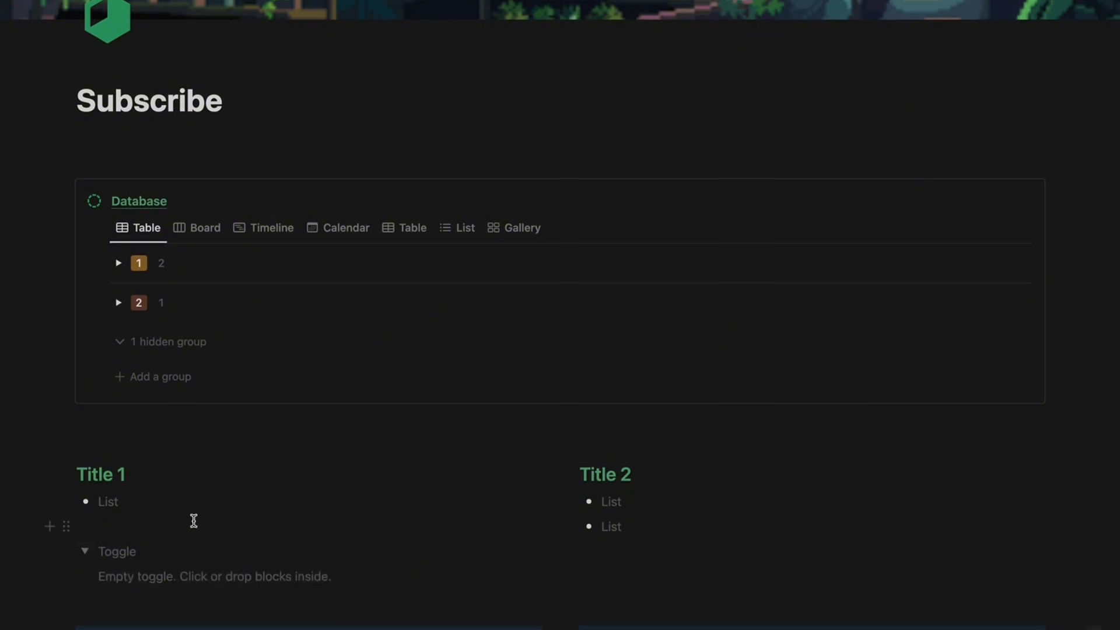
- Move the pasted Title 1 and Title 2 blocks into the empty toggle and collapse the toggle
scroll(192, 520, down, 2)
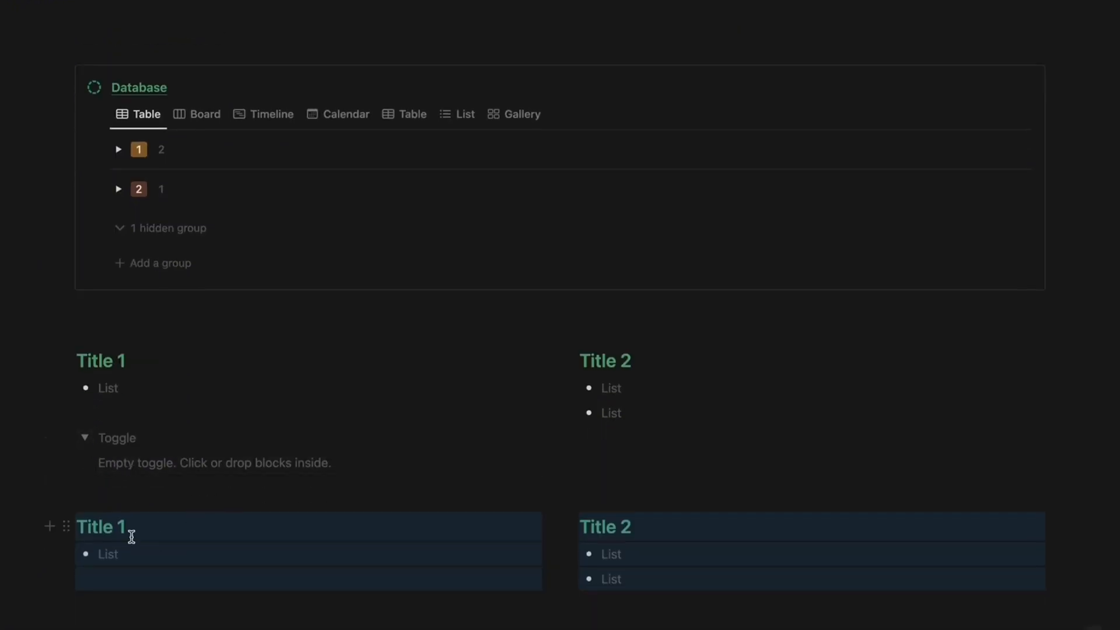
drag(68, 525, 118, 455)
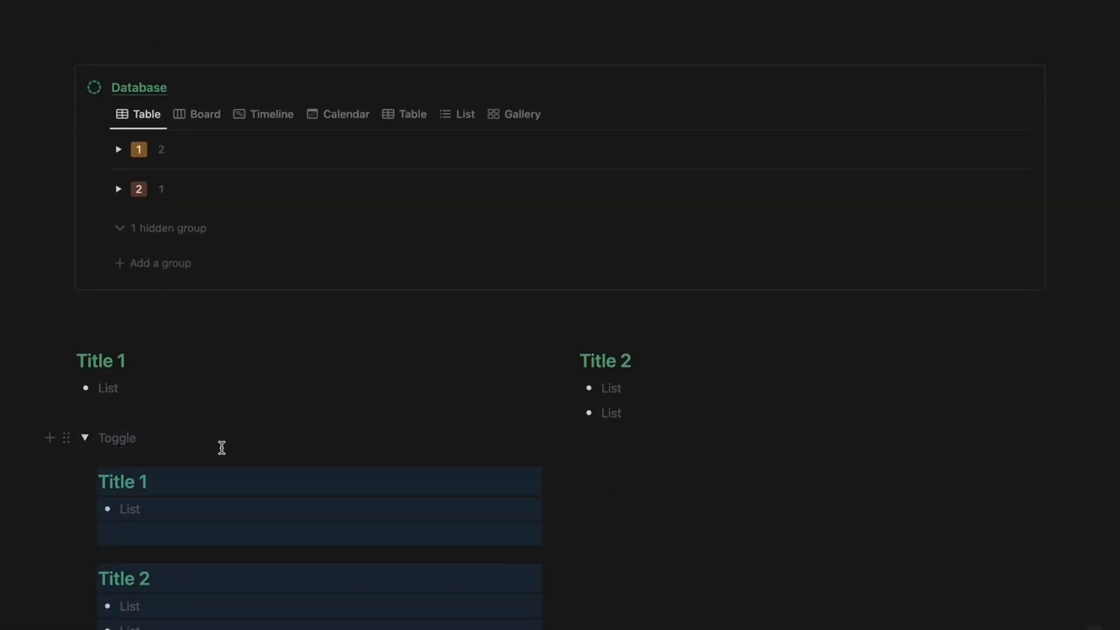
scroll(175, 420, down, 1)
click(85, 392)
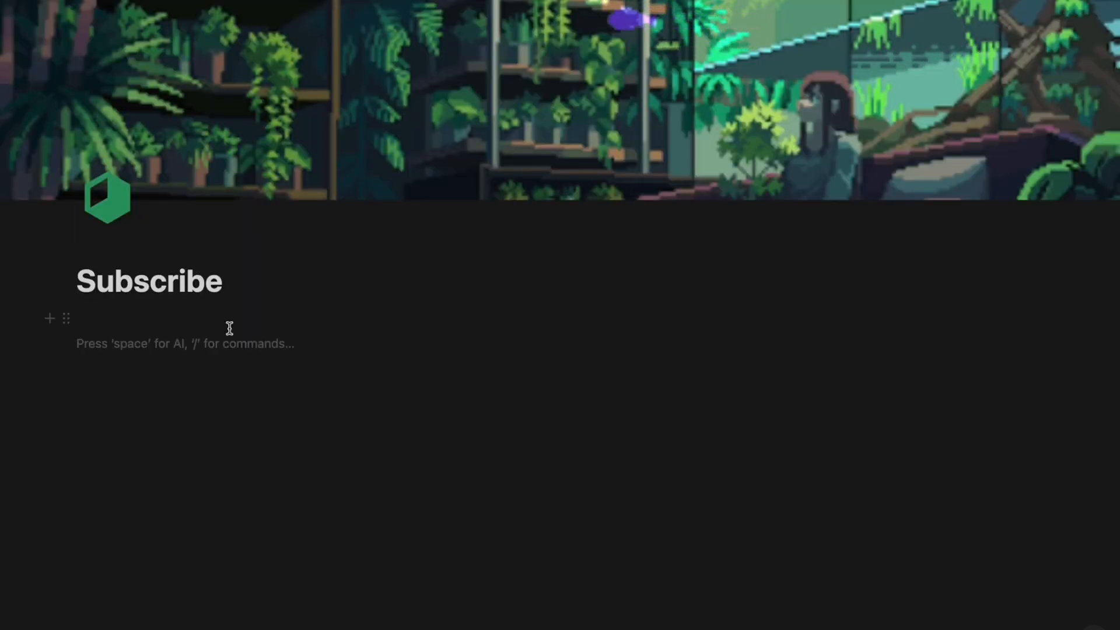
- Insert a link to the Habits tracker page that has its own icon below the page title, followed by a new line
text(@)
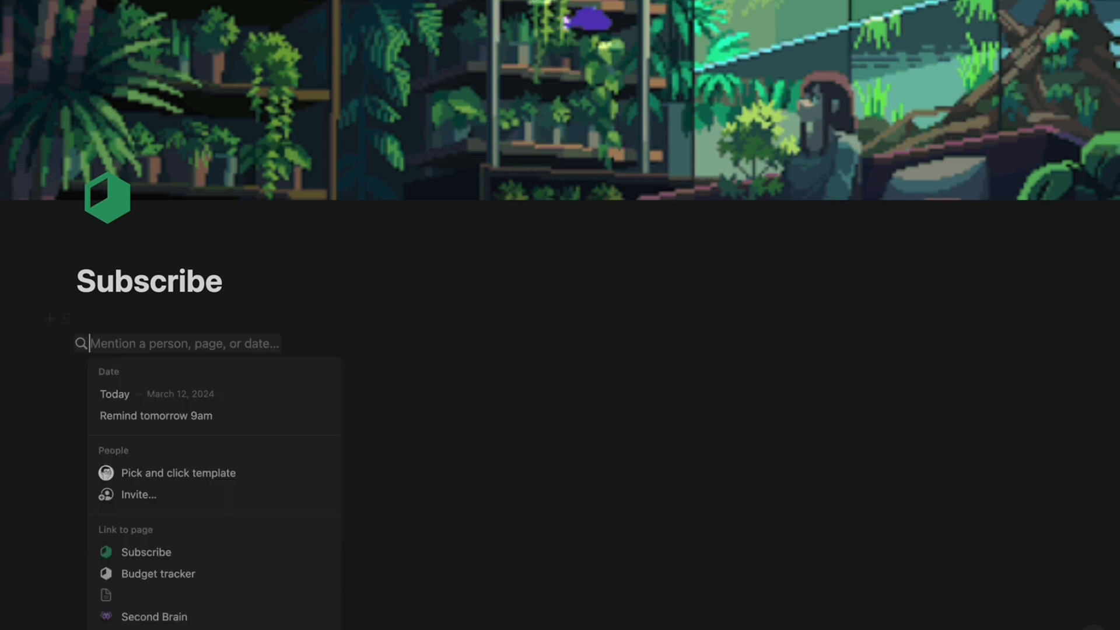
text(habi)
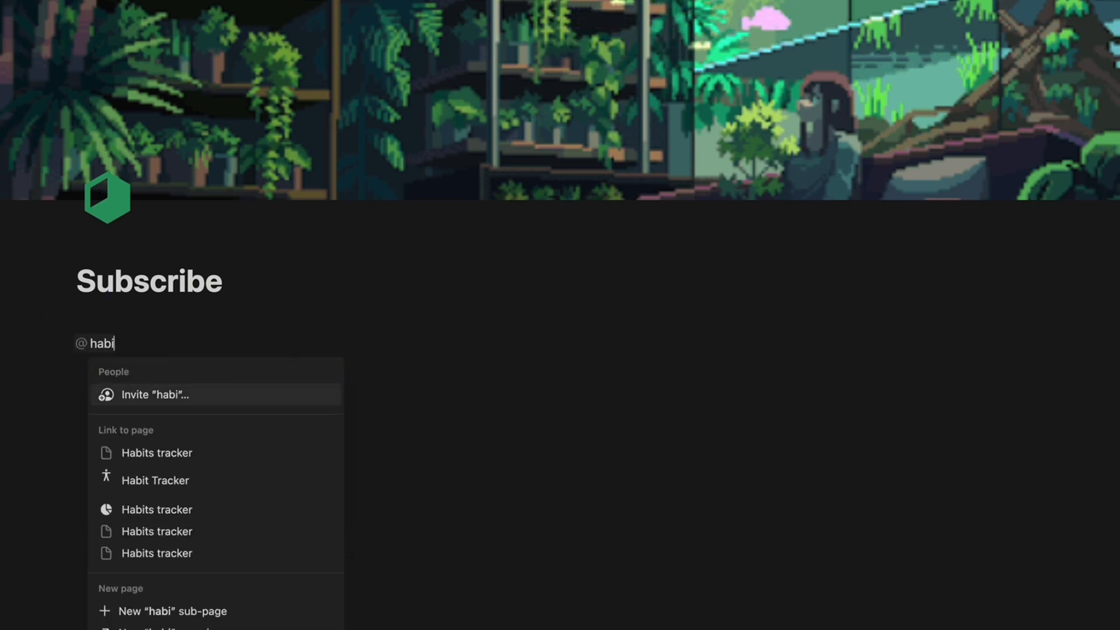
text(ts)
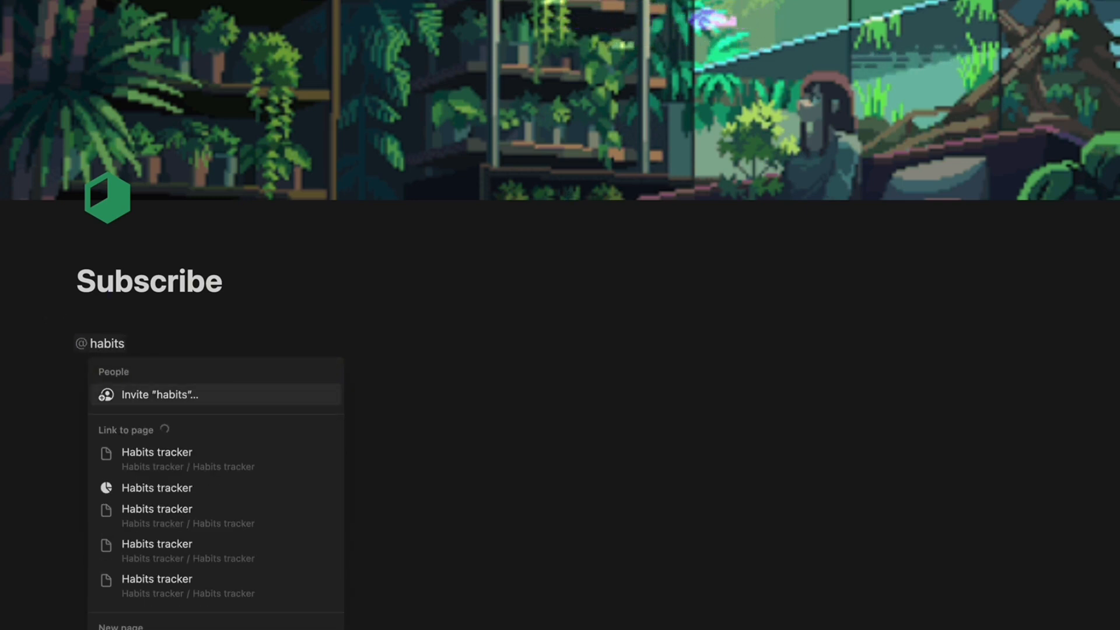
click(184, 490)
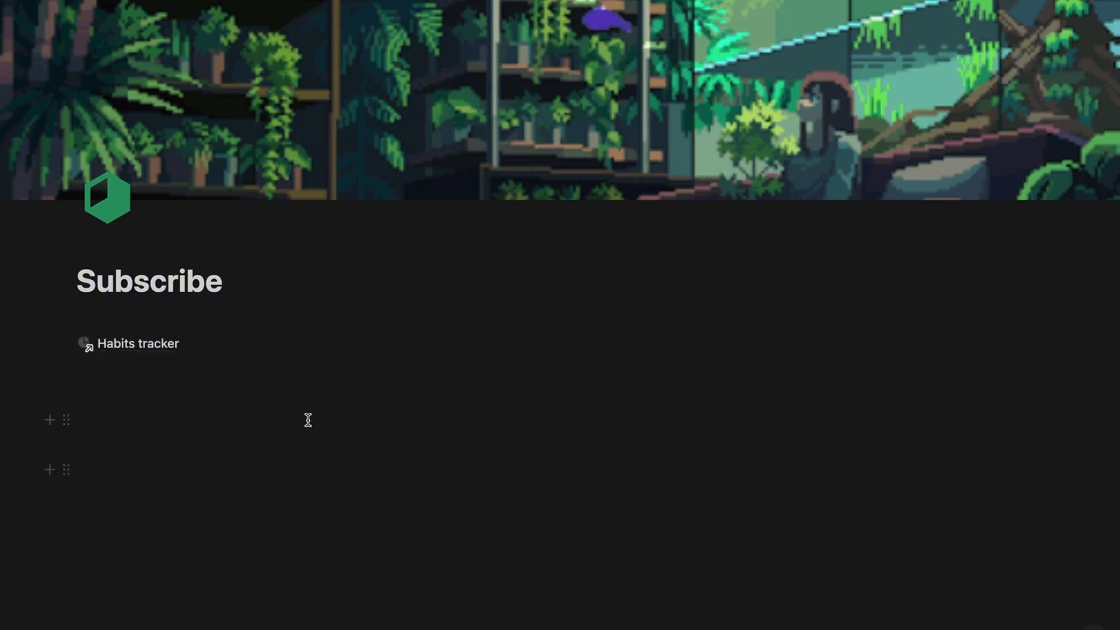
key(Return)
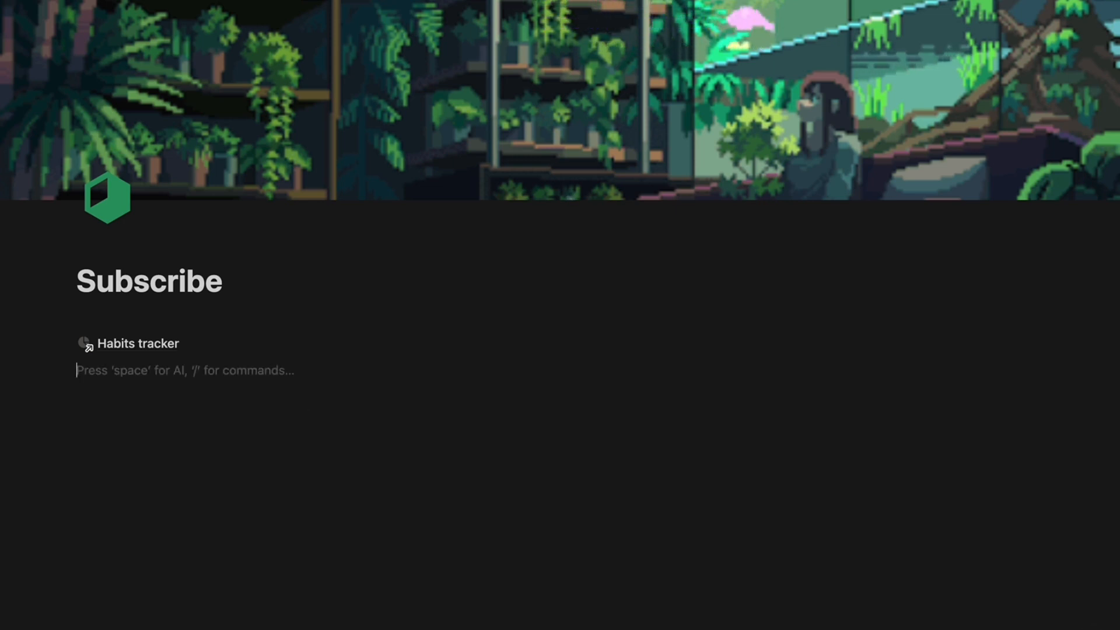
- Mention the workspace member Pick and click template below the Habits tracker link and start a new line
text(@pick)
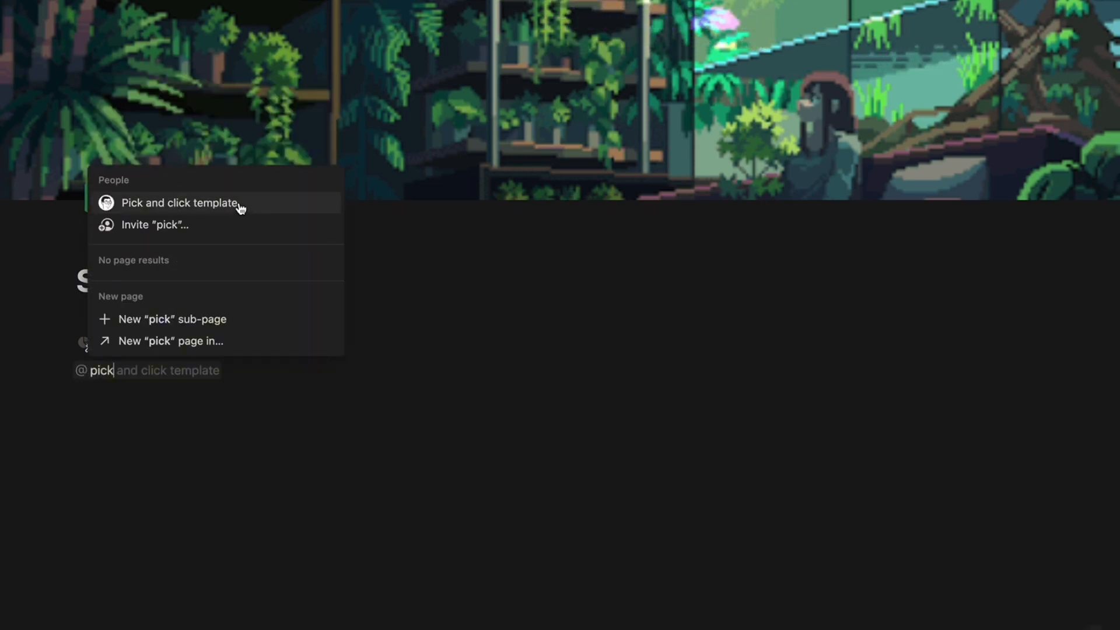
click(240, 204)
key(Return)
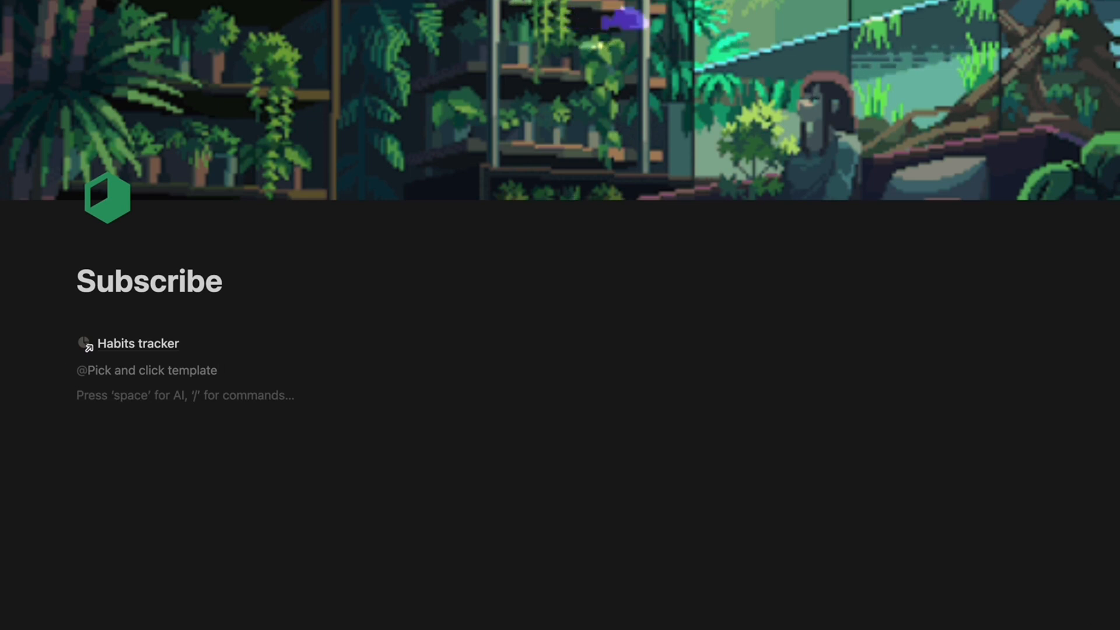
- Insert a date mention for tomorrow at 9:00 AM on the empty line below the Pick and click template mention
text(@tomo)
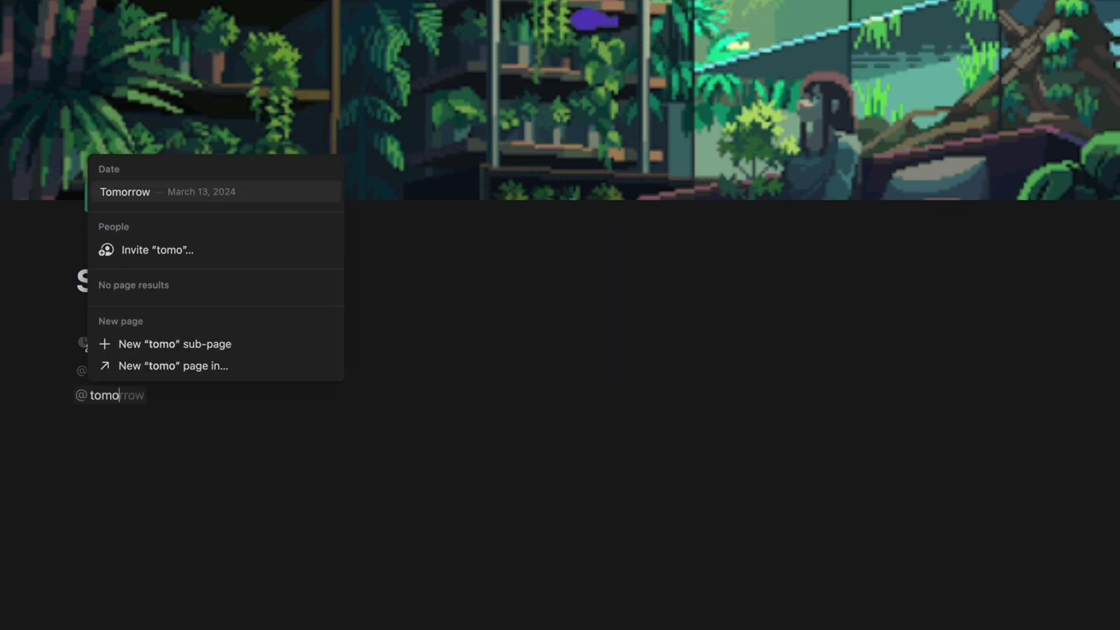
text(rrow9)
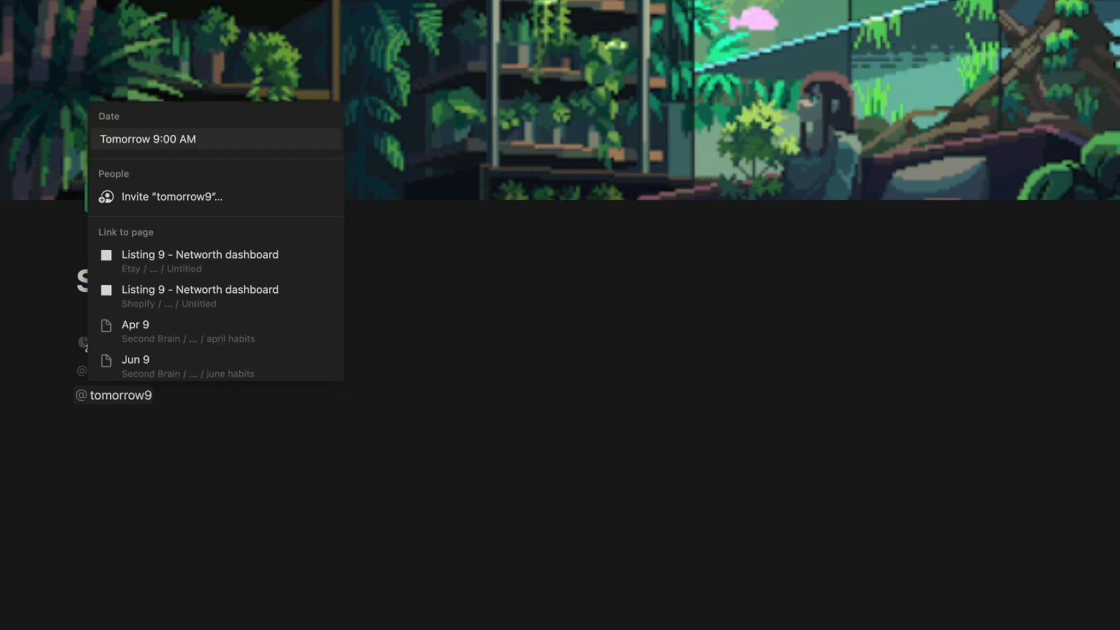
text(:00)
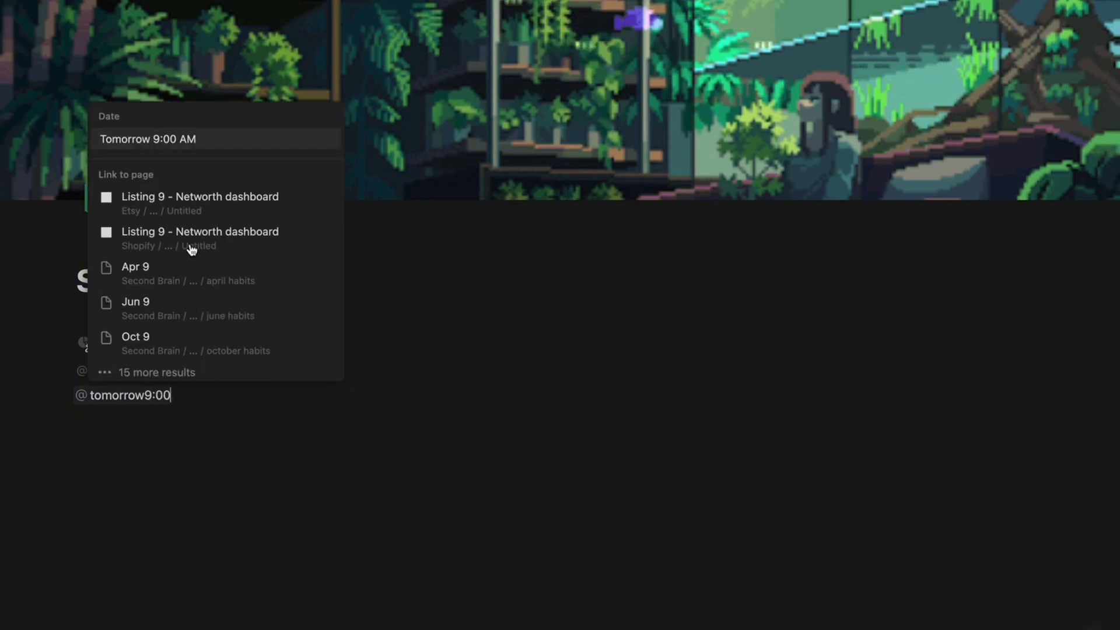
click(163, 141)
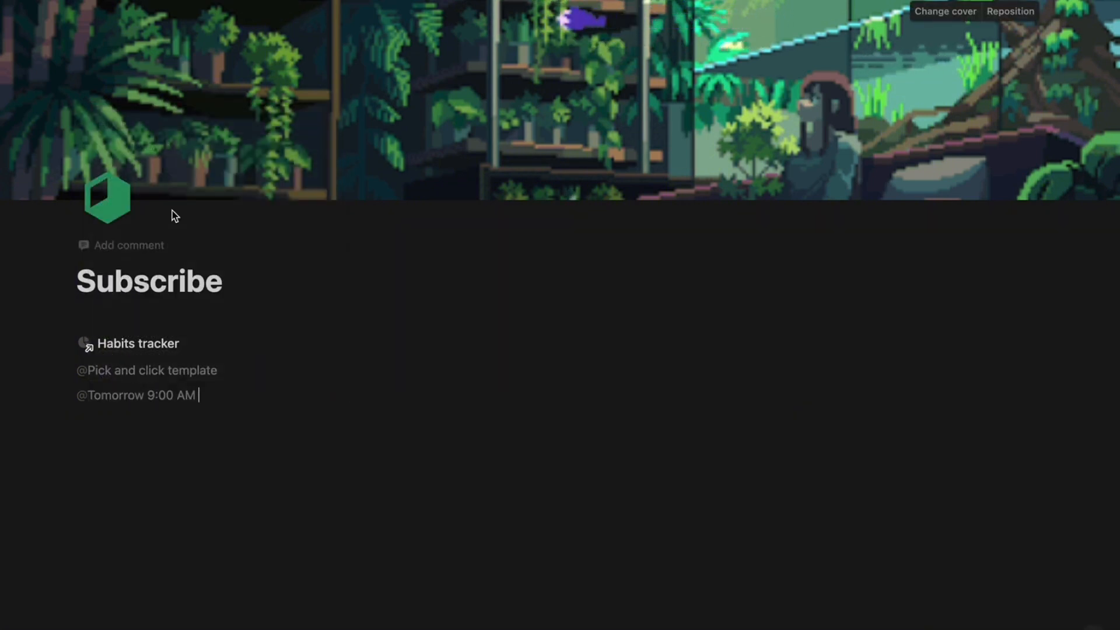
- Set the tomorrow date mention to remind 30 minutes before, then place the cursor on a new line below it
click(168, 398)
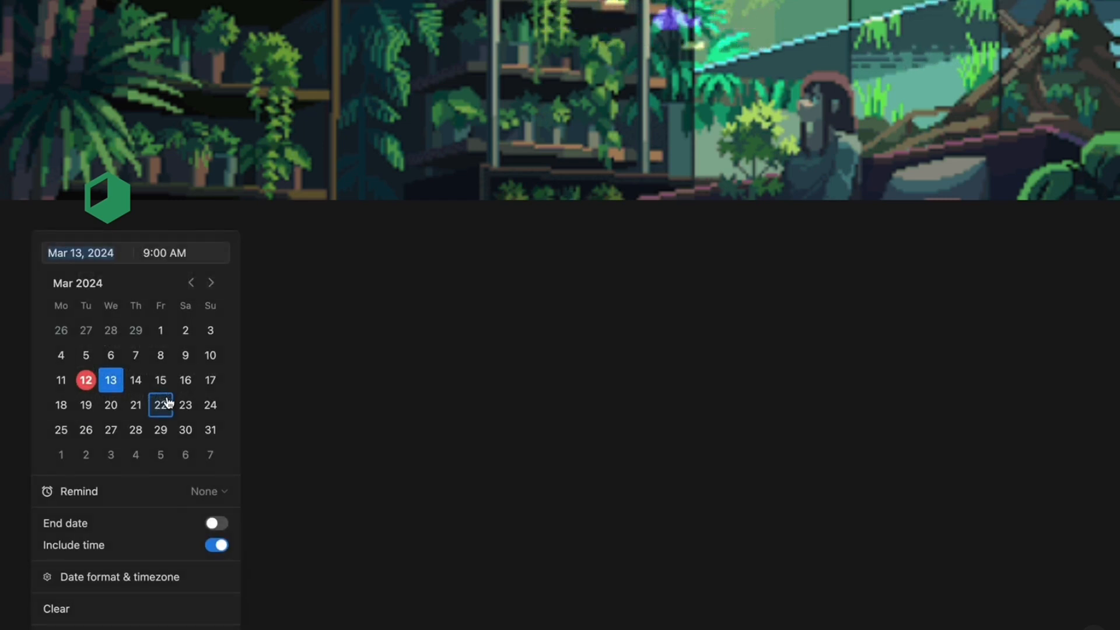
click(149, 489)
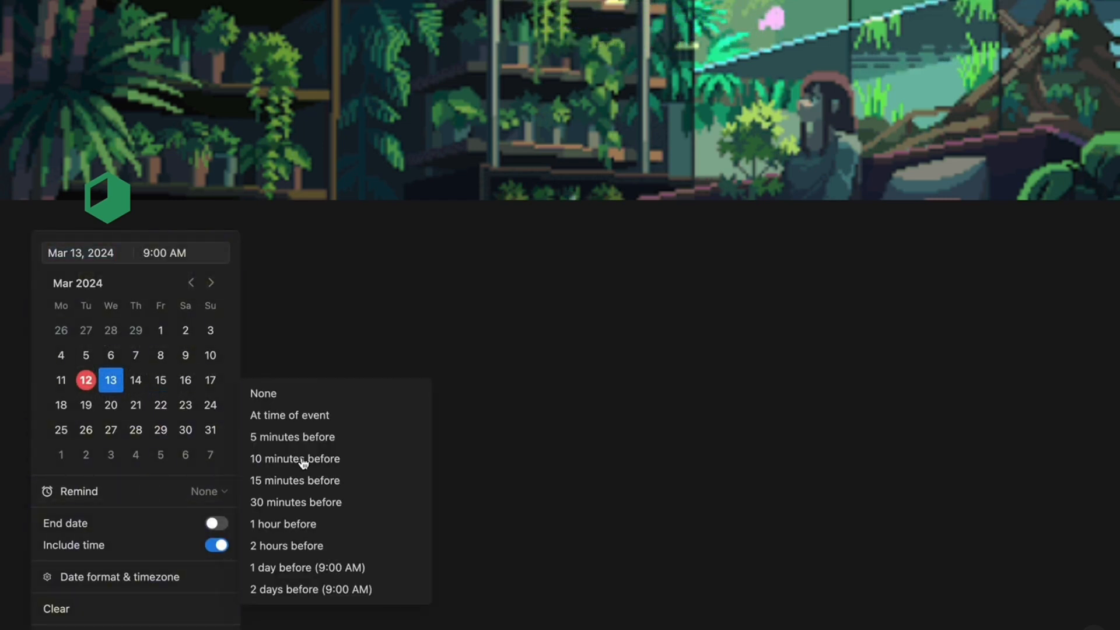
click(310, 506)
click(308, 431)
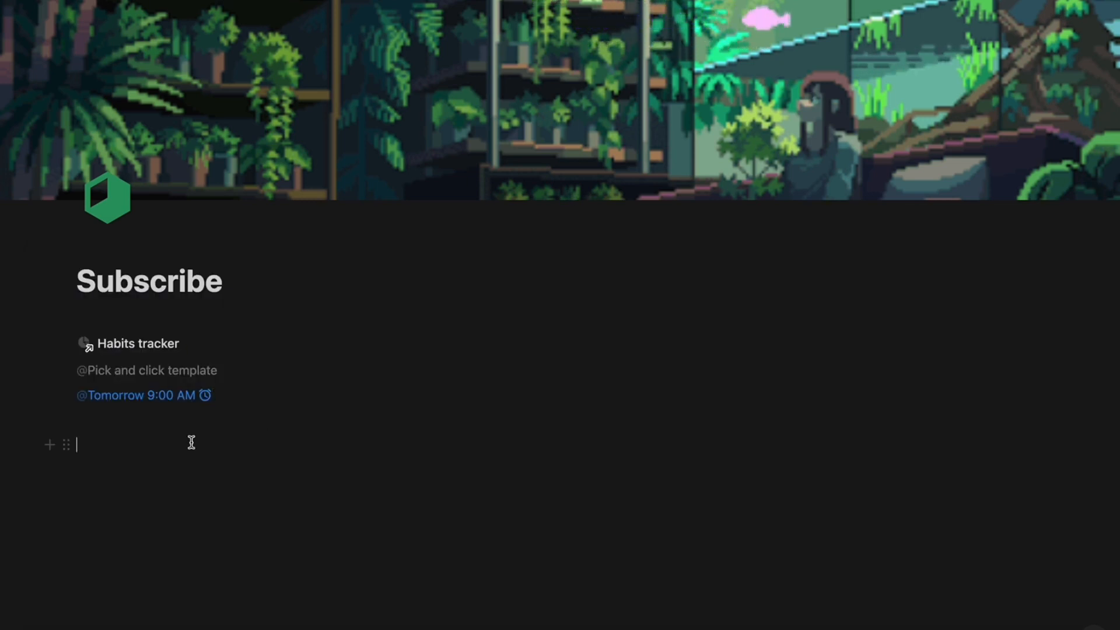
- Delete the Habits tracker link, the member mention and the date mention from the Subscribe page
drag(191, 442, 100, 342)
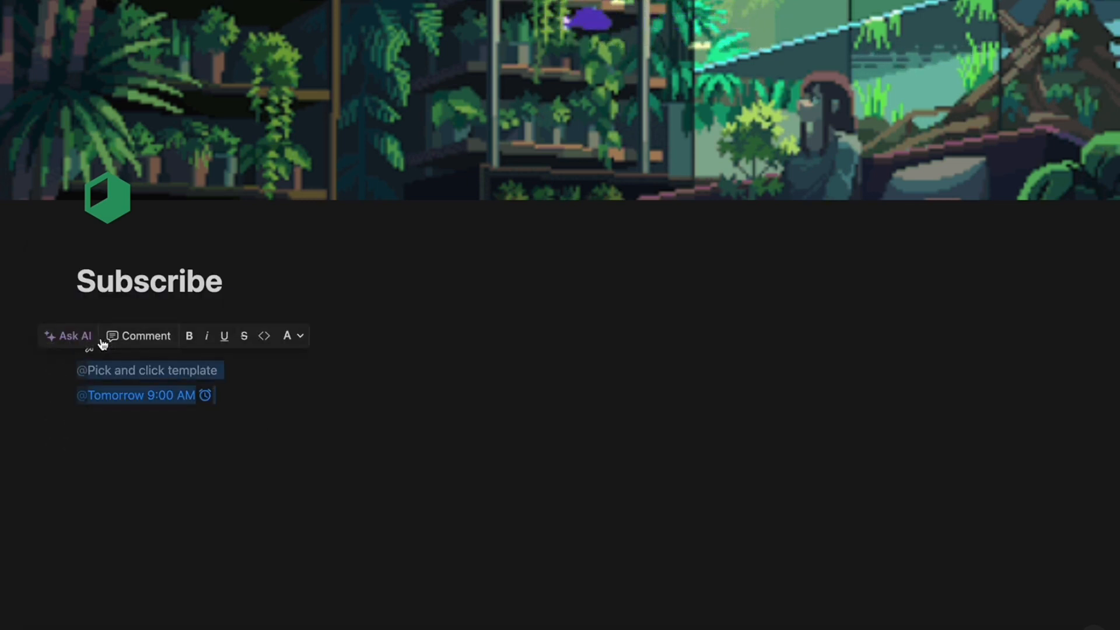
key(BackSpace)
key(BackSpace)
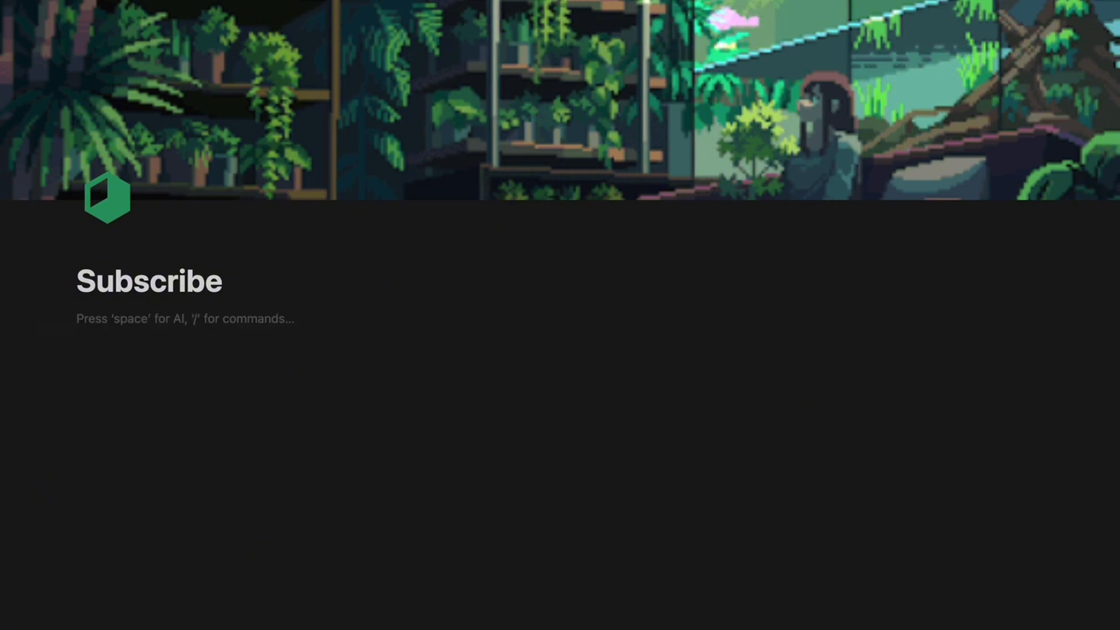
- Copy the link of the Second Brain page with the green leaf icon and paste it below the title as a link to page
mouse_move(3, 110)
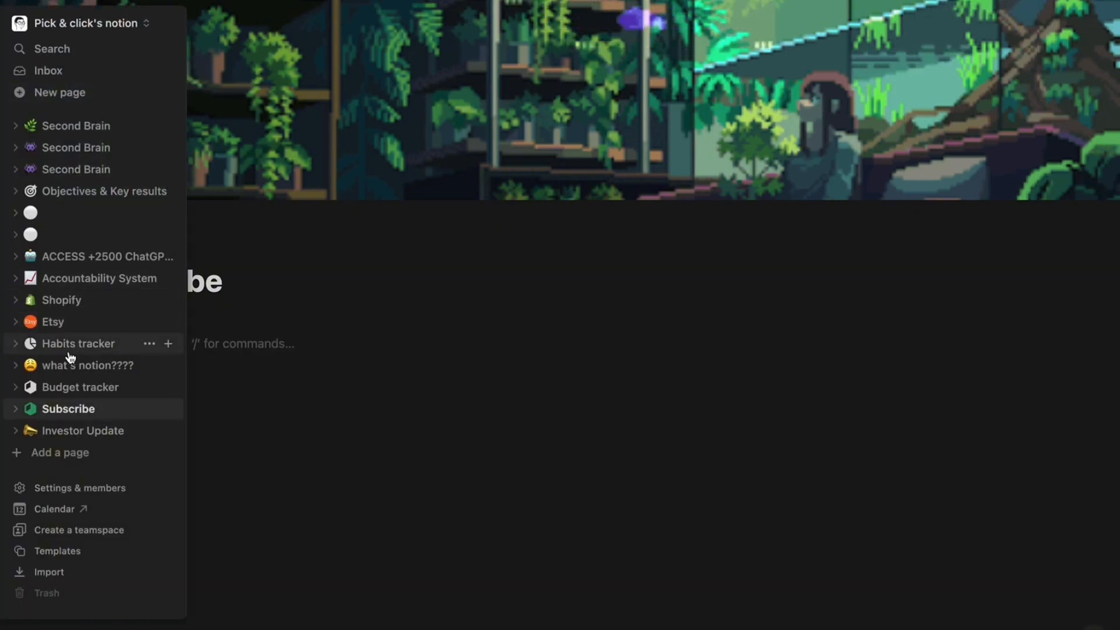
click(150, 125)
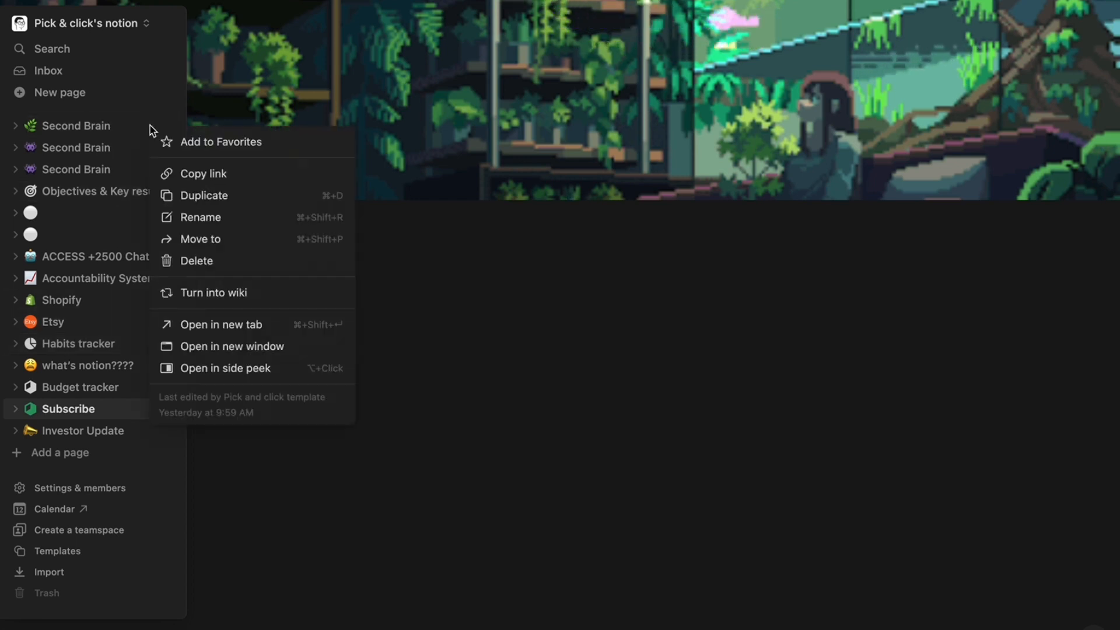
click(194, 172)
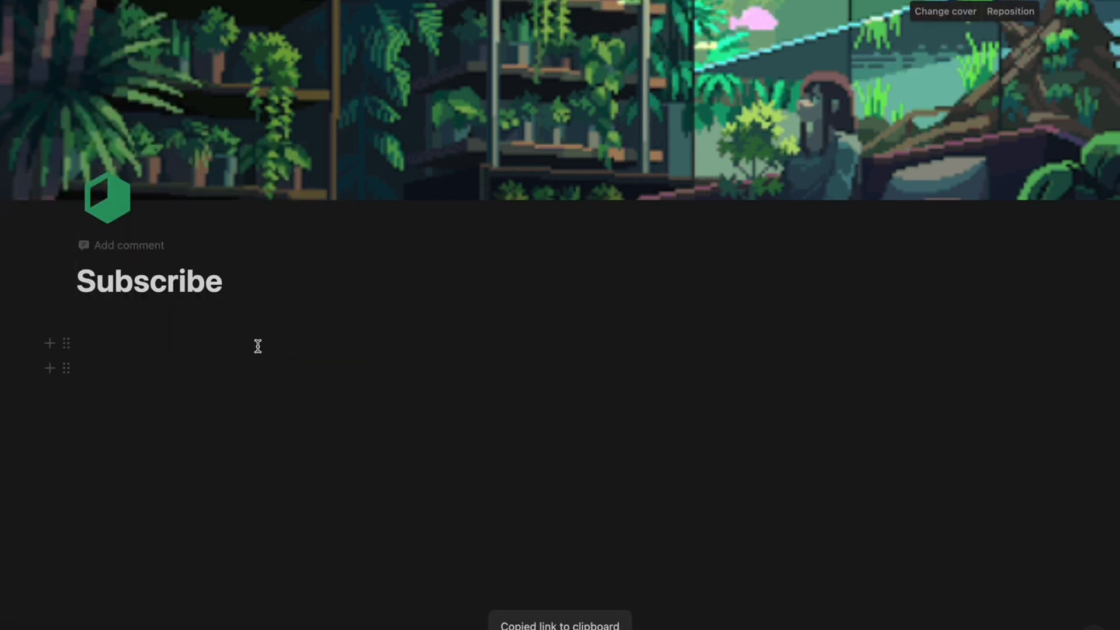
key(super+v)
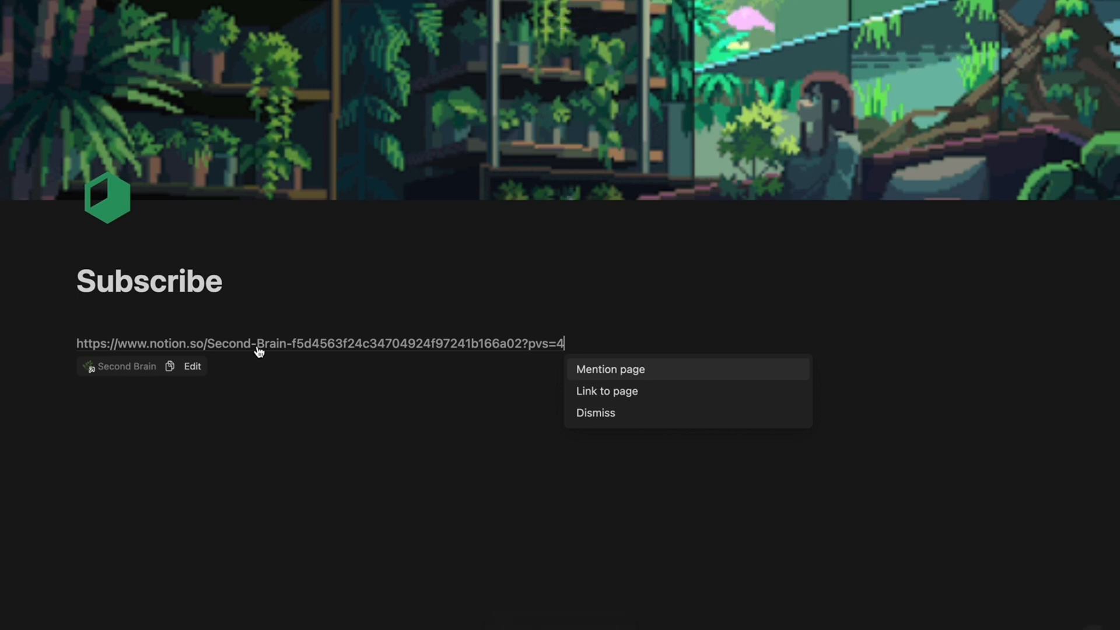
click(597, 391)
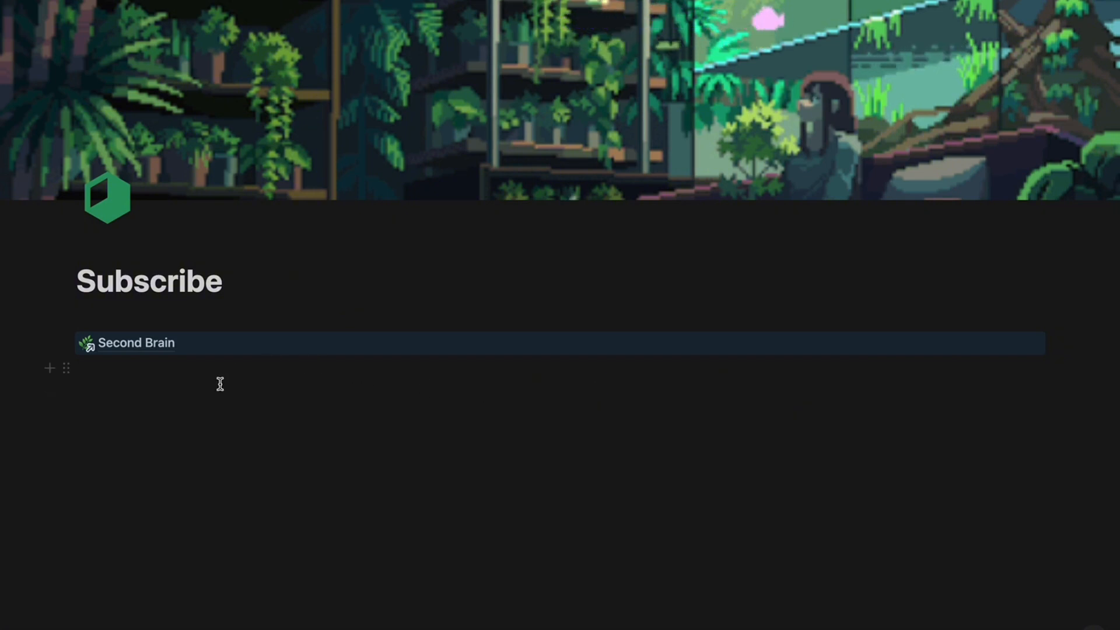
- Write "Inline with text" below the Second Brain link and paste the copied page link after it as an inline page mention
text(Inlin)
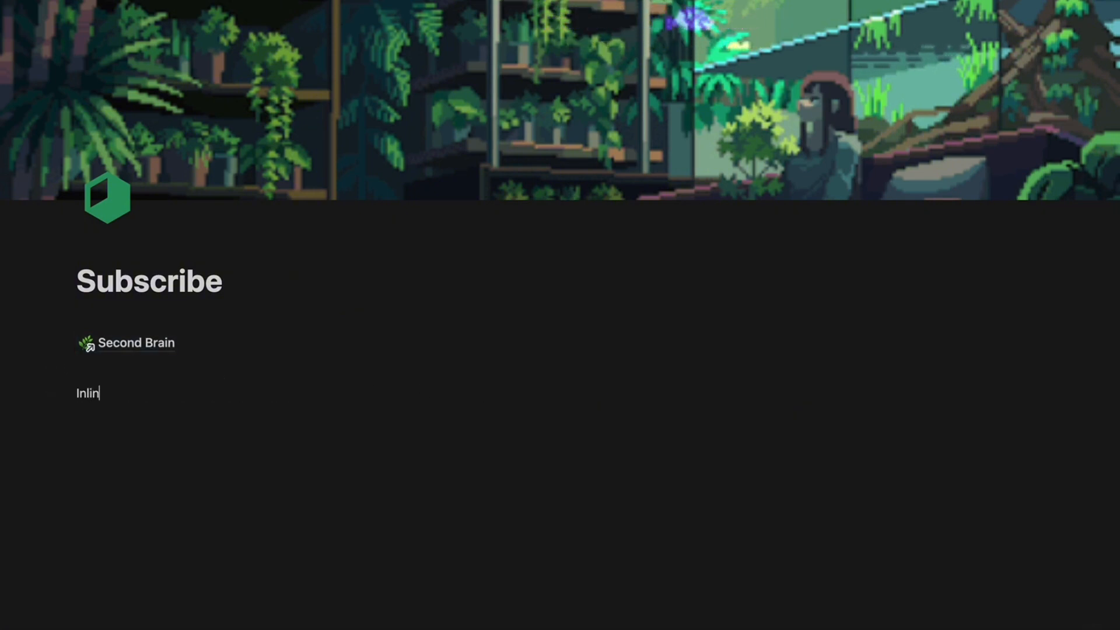
text(e with text)
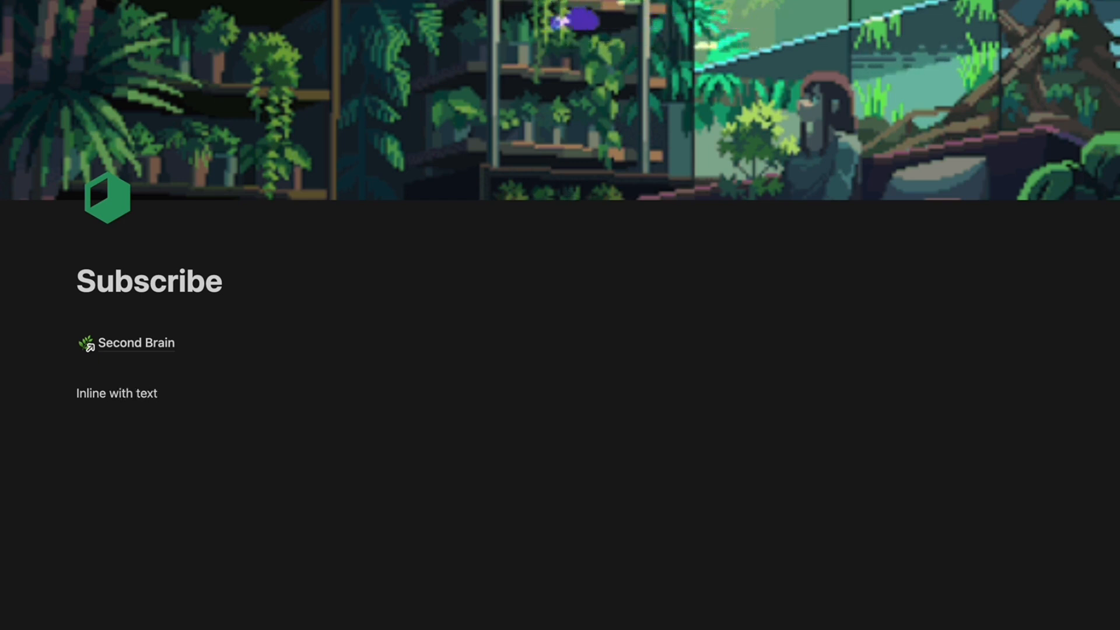
key(super+v)
click(684, 418)
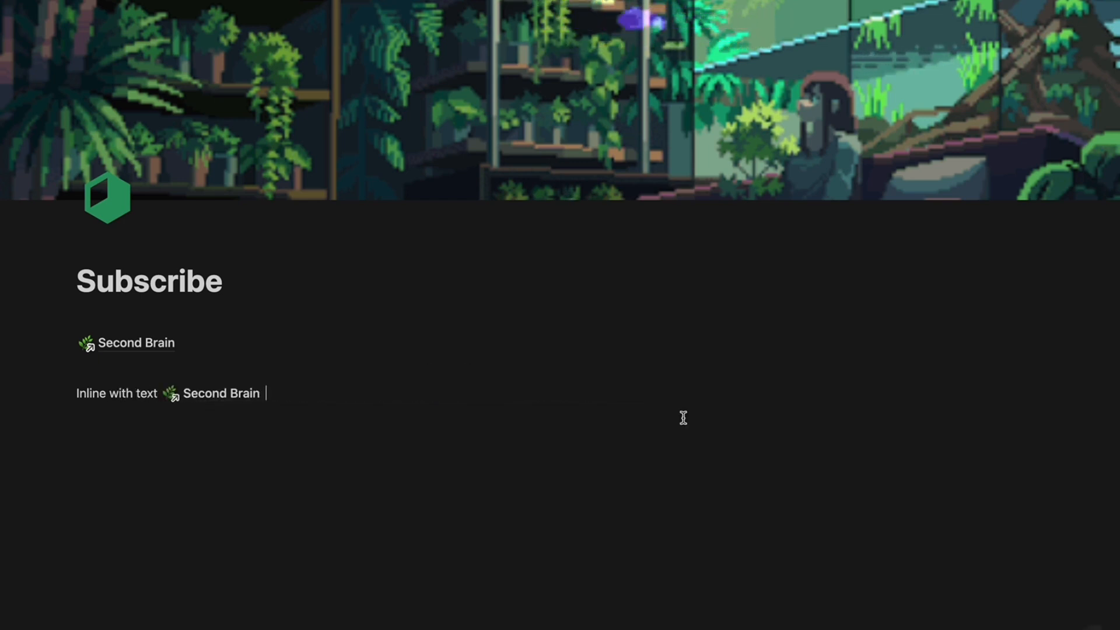
- Open the linked Second Brain page, show its backlinks and return to the Subscribe page through the backlink
click(146, 344)
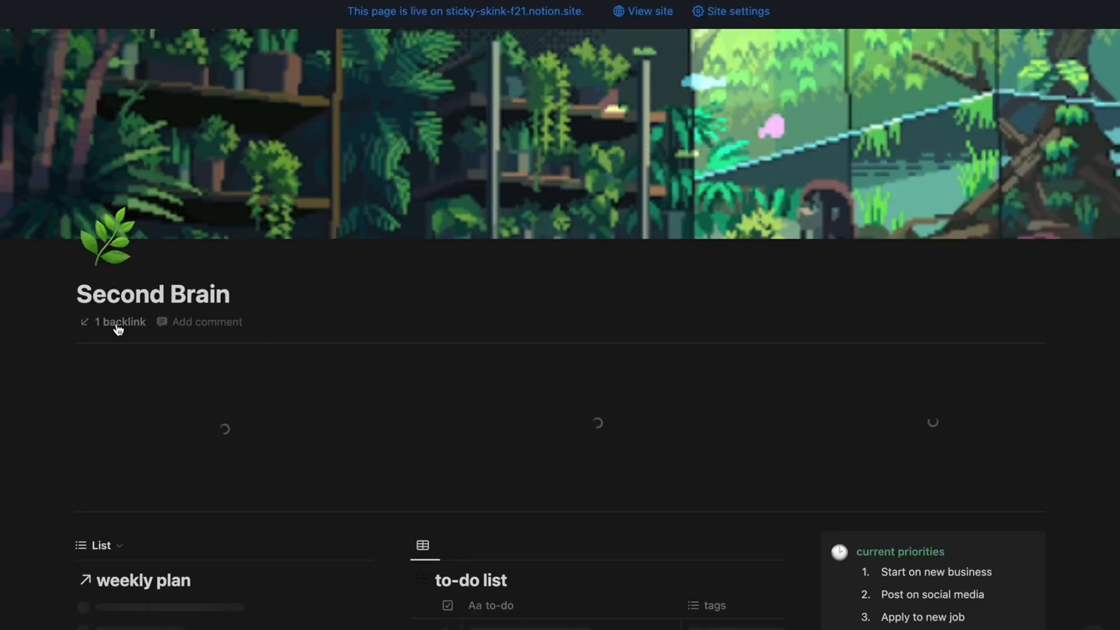
click(122, 325)
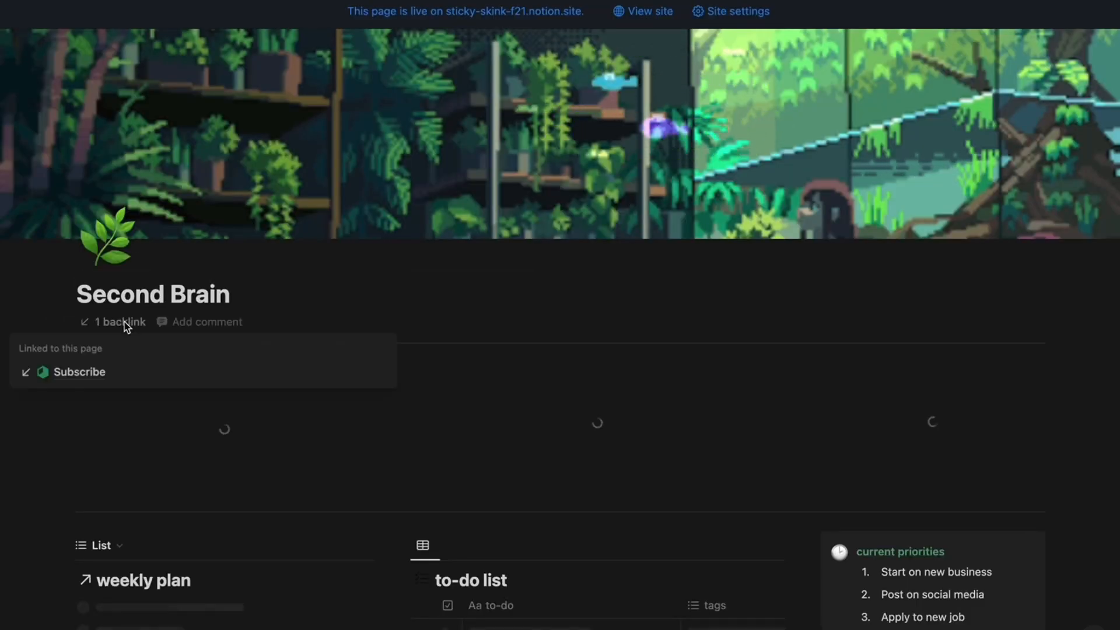
click(91, 376)
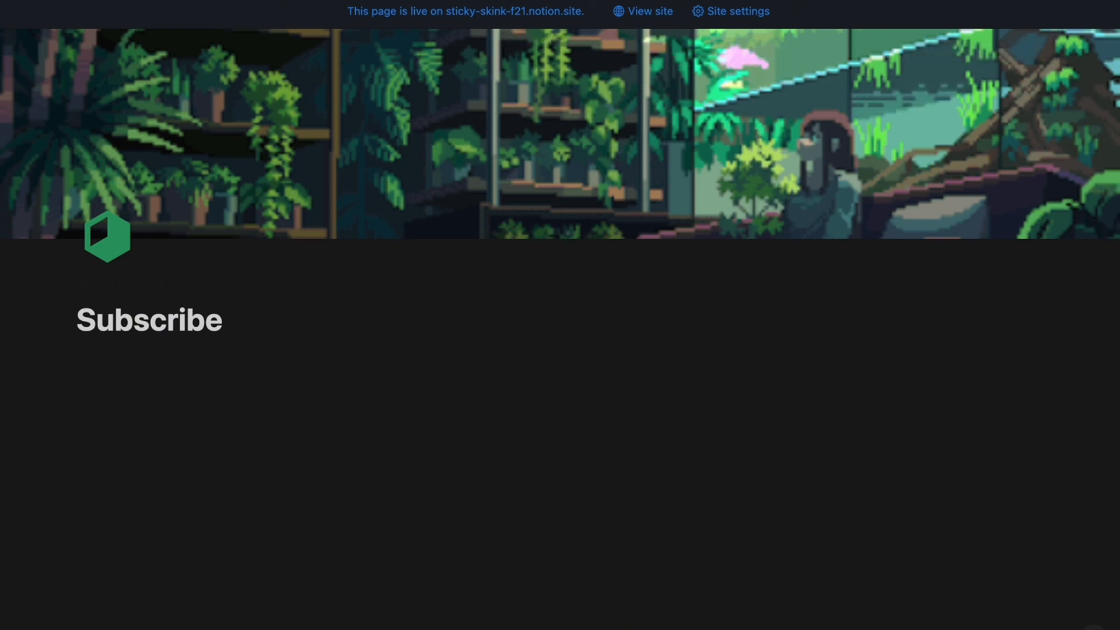
- Search for a person in the Subscribe page's sharing invite and review the available access levels without changing them
click(1005, 0)
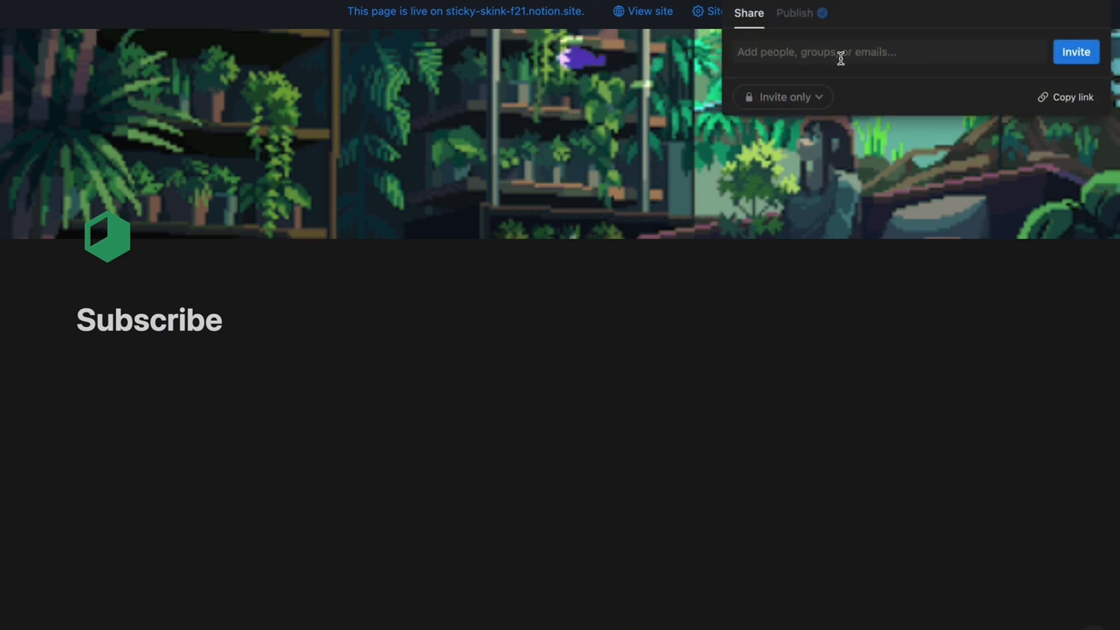
click(841, 57)
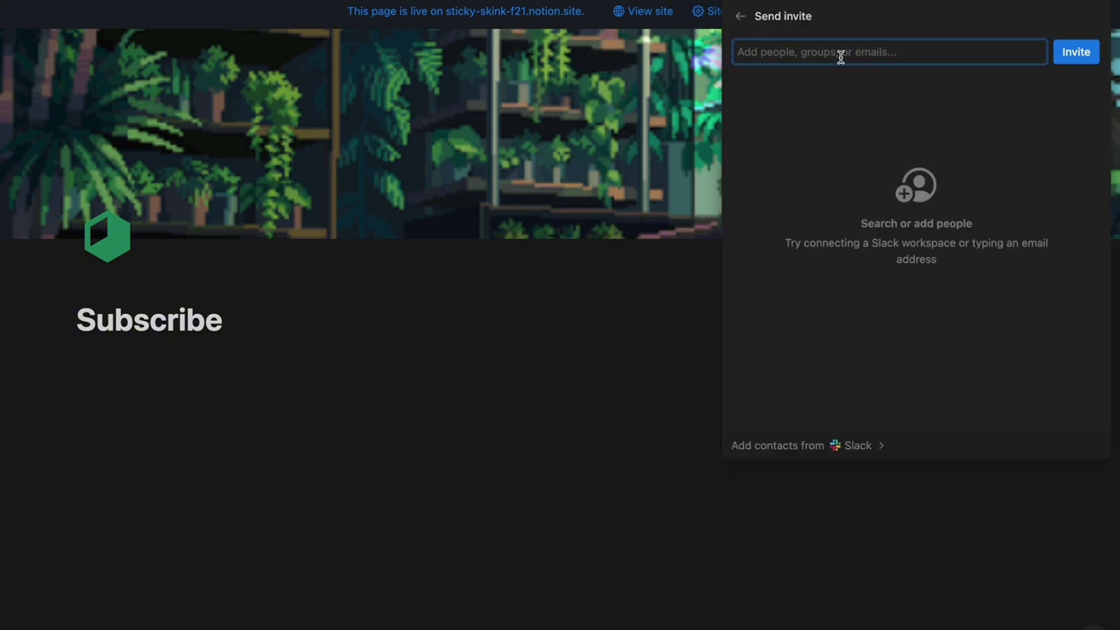
text(tim)
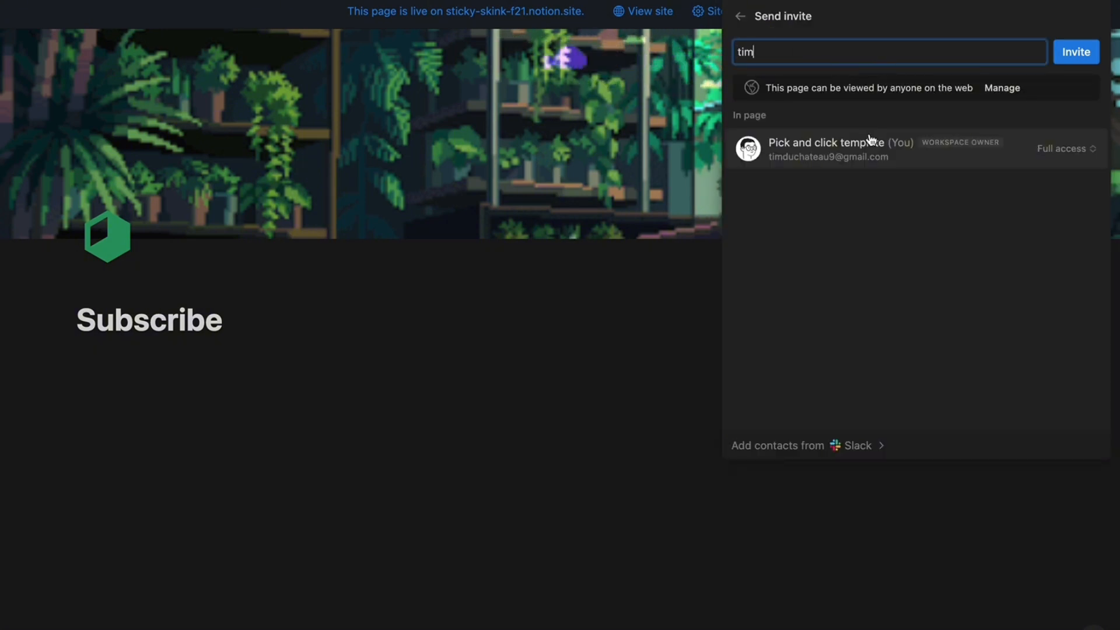
click(1061, 149)
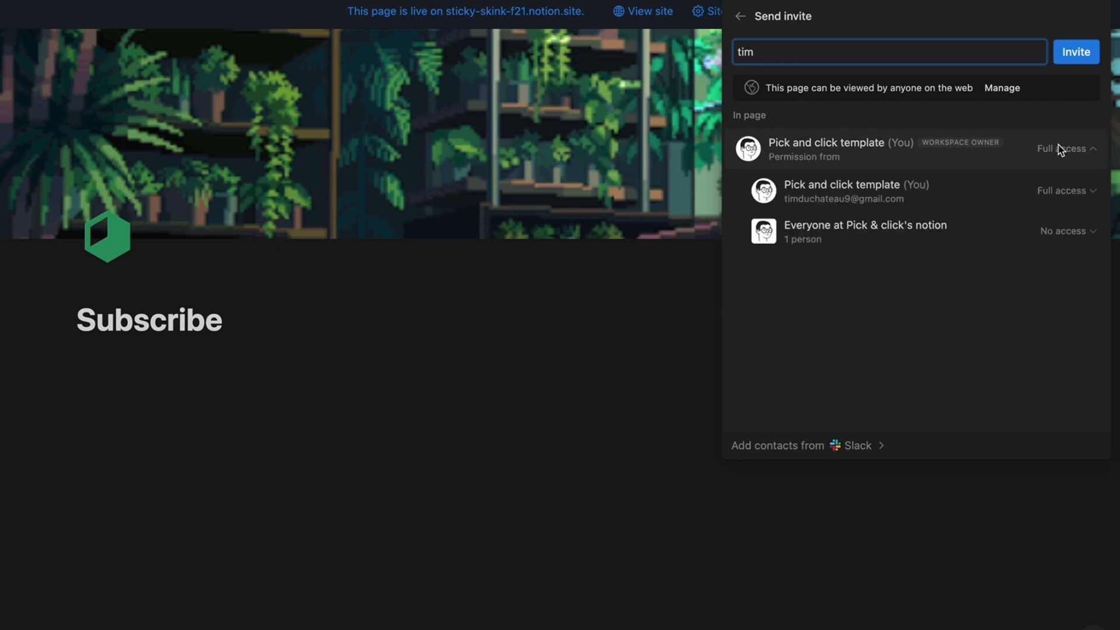
click(1058, 190)
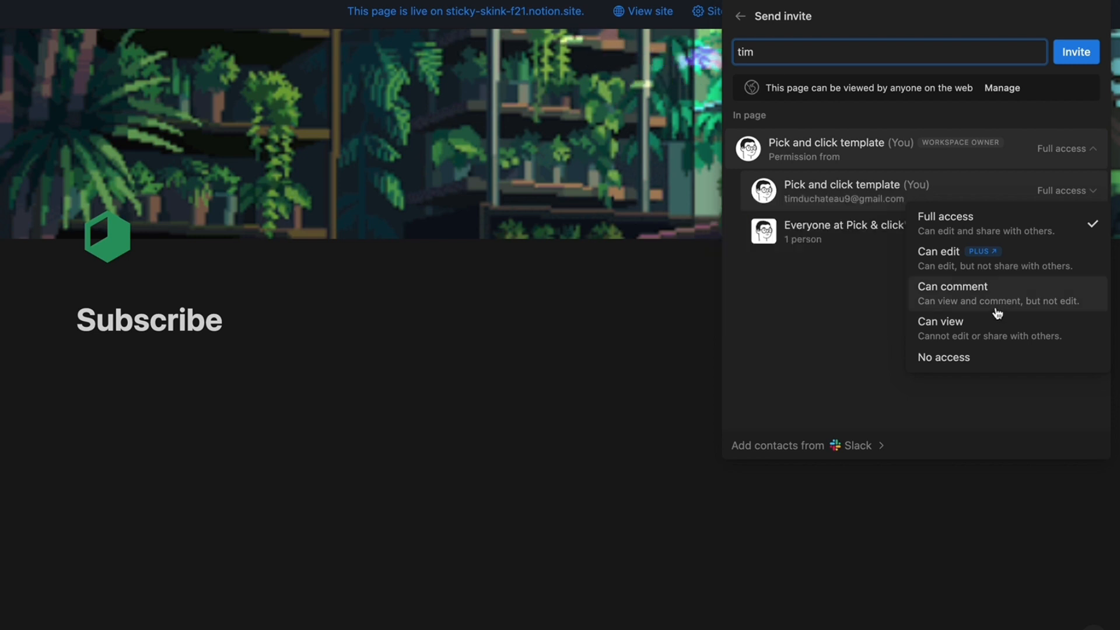
click(863, 345)
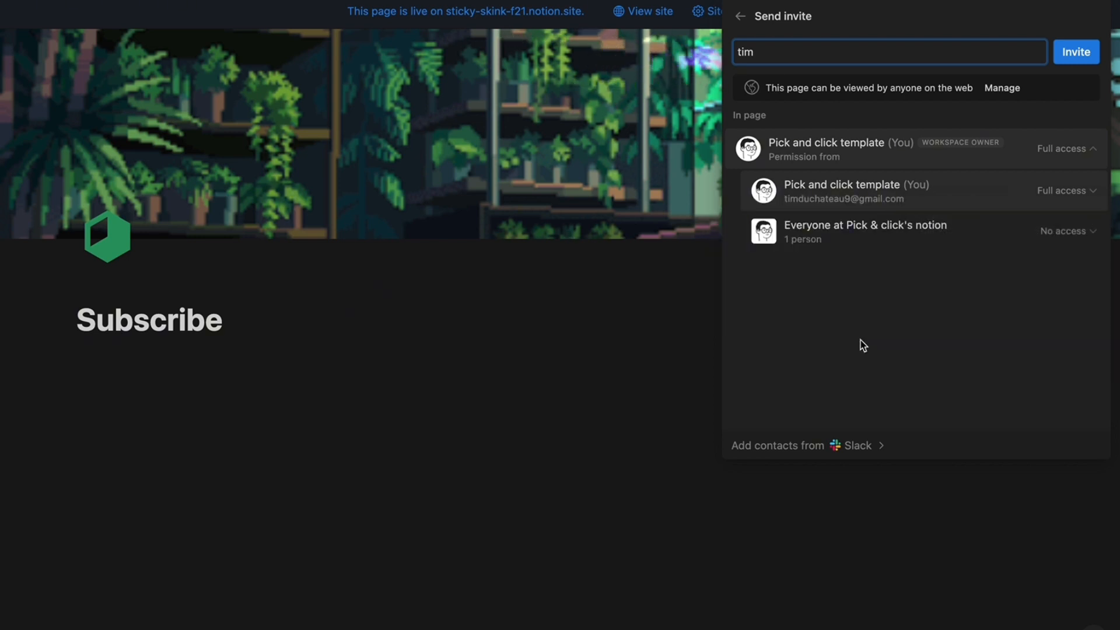
click(742, 17)
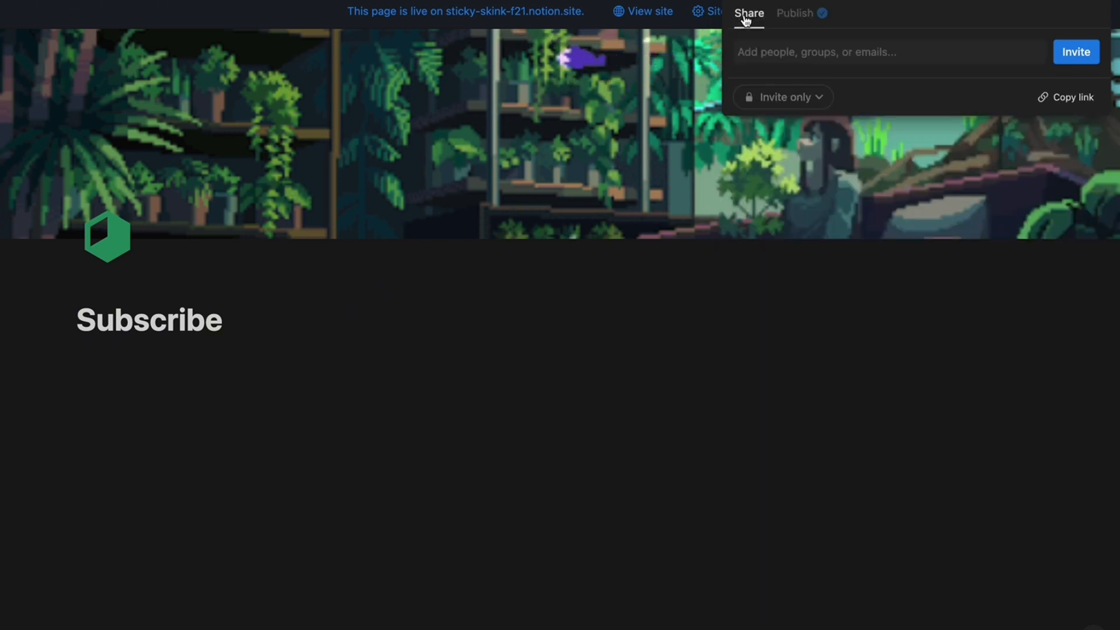
- In the page's publishing options, switch Allow duplicate as template off and on again, and Search engine indexing on and off again
click(803, 20)
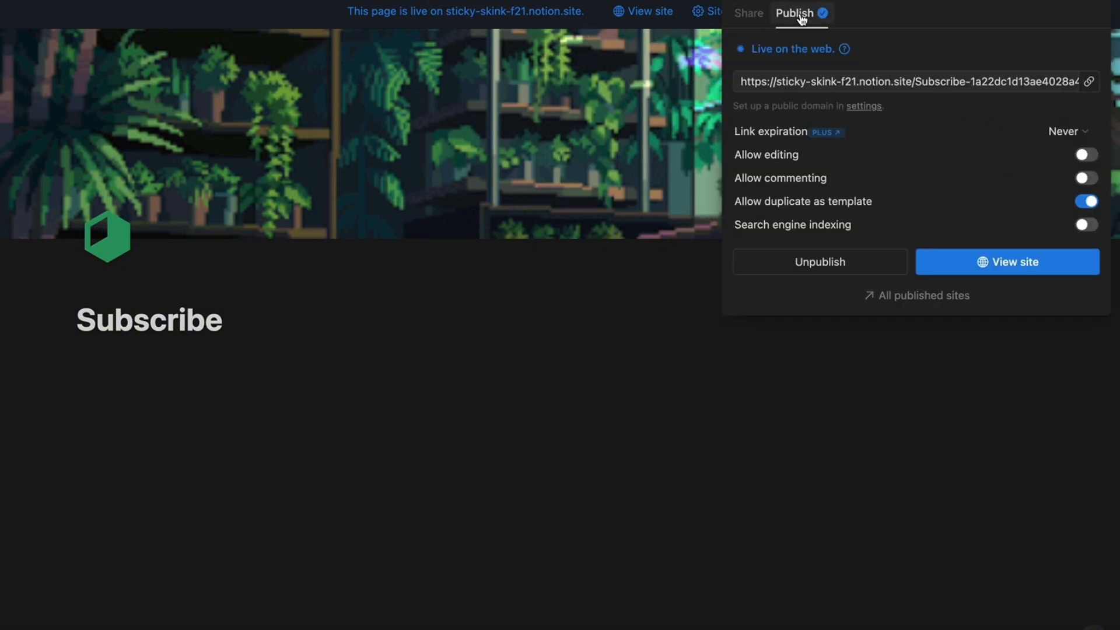
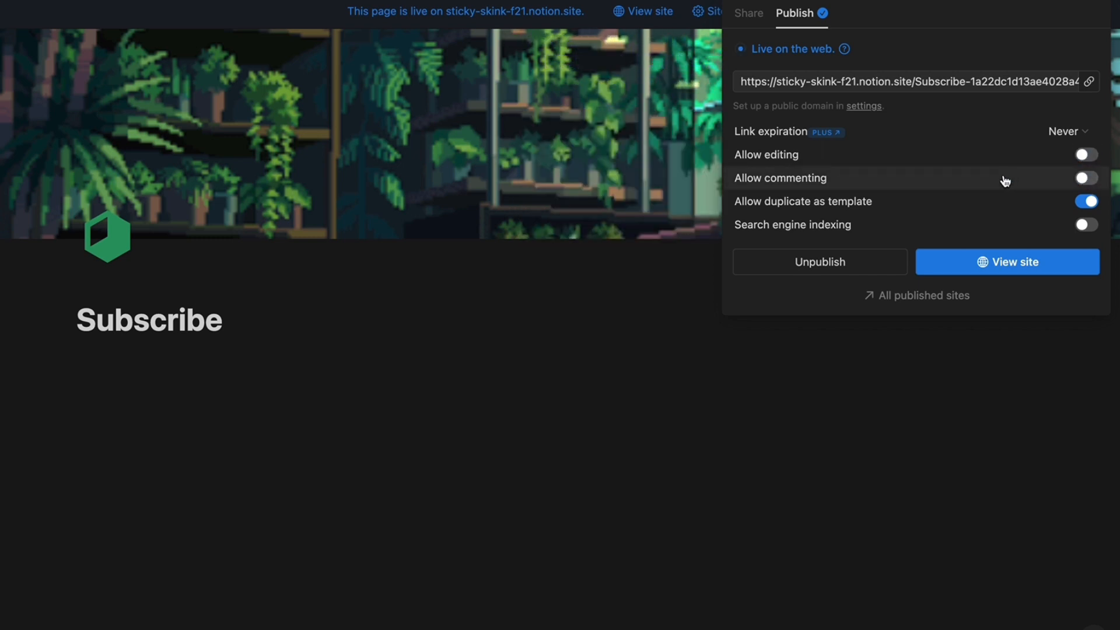
click(1088, 202)
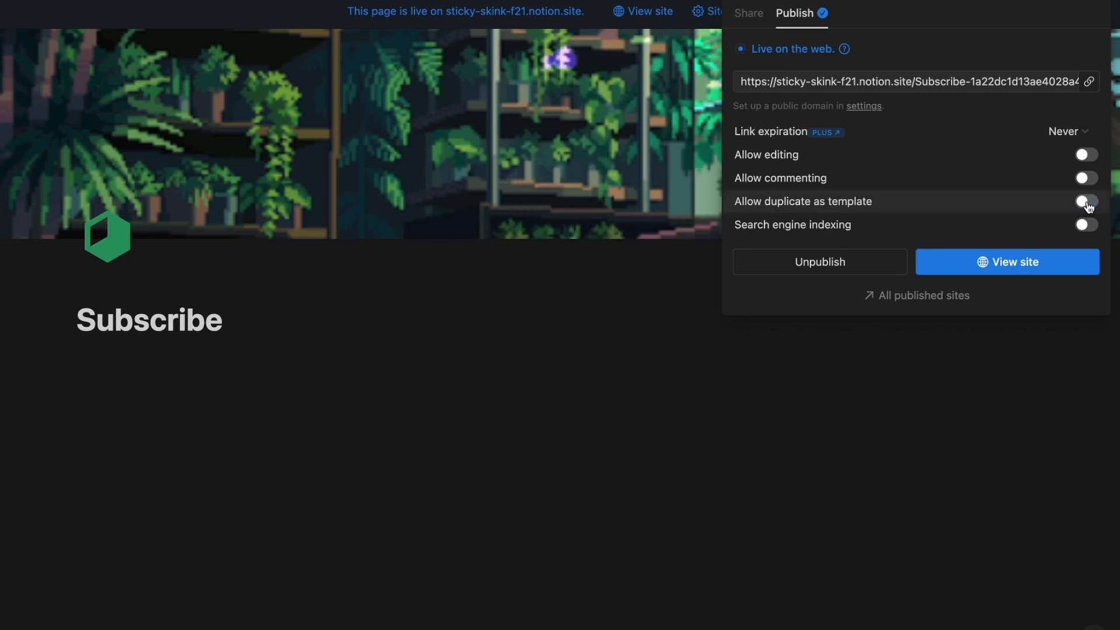
click(1087, 202)
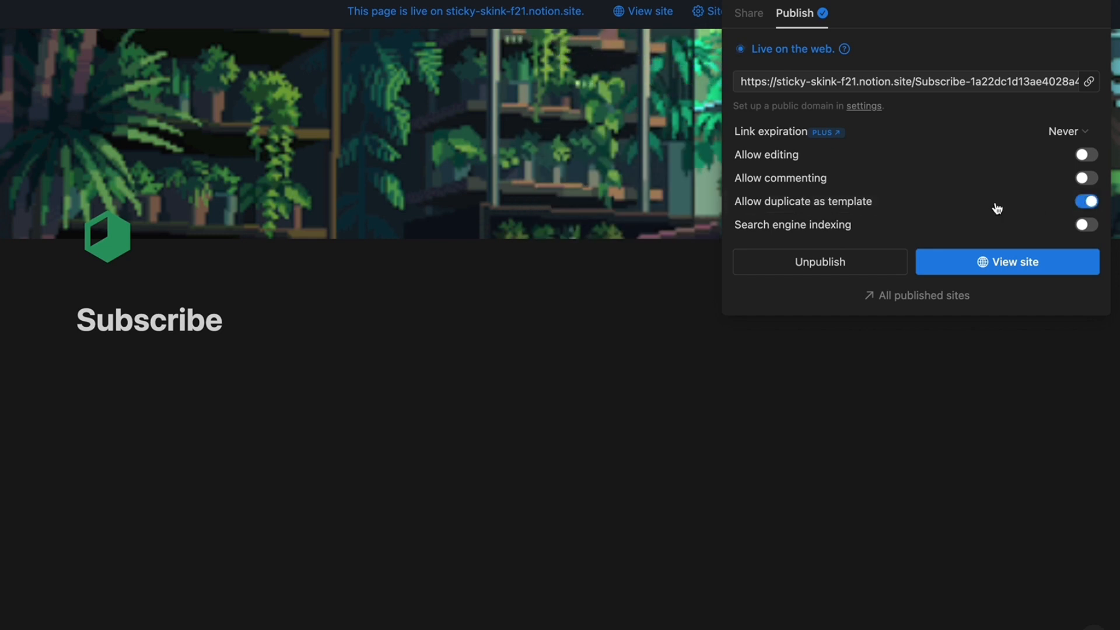
click(1085, 225)
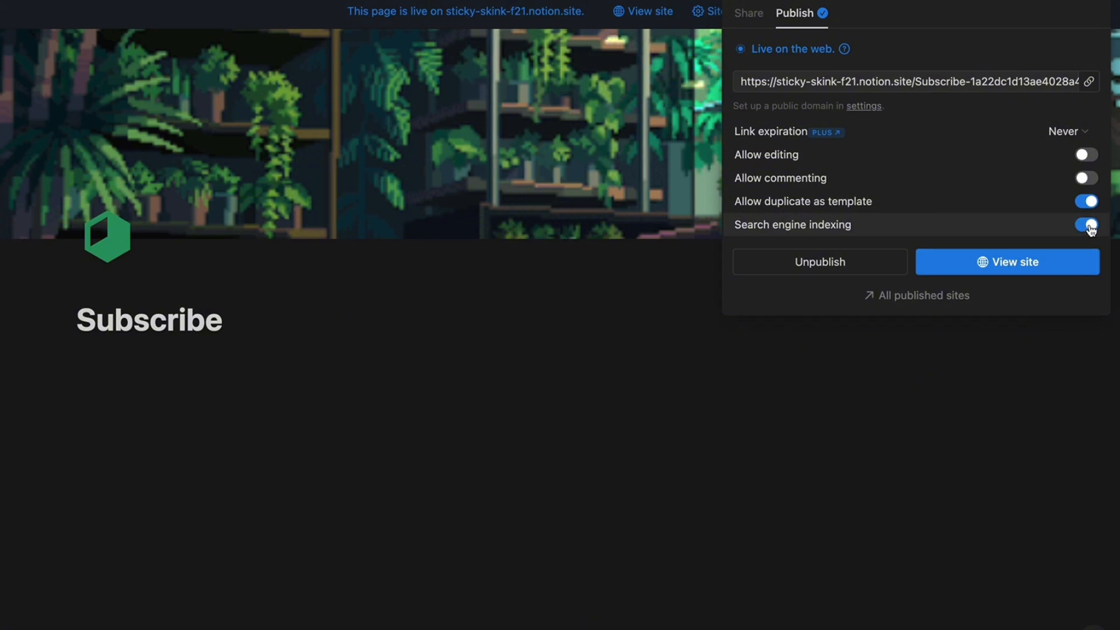
click(1089, 226)
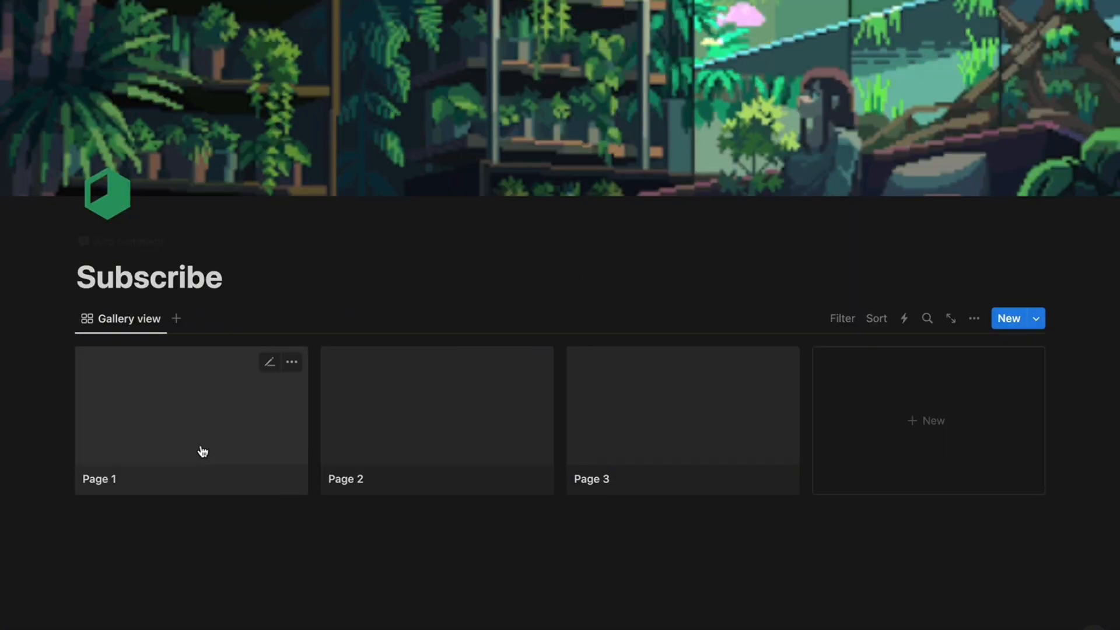
- Open the Page 1 card from the gallery view to look at its properties, and close it again
click(201, 450)
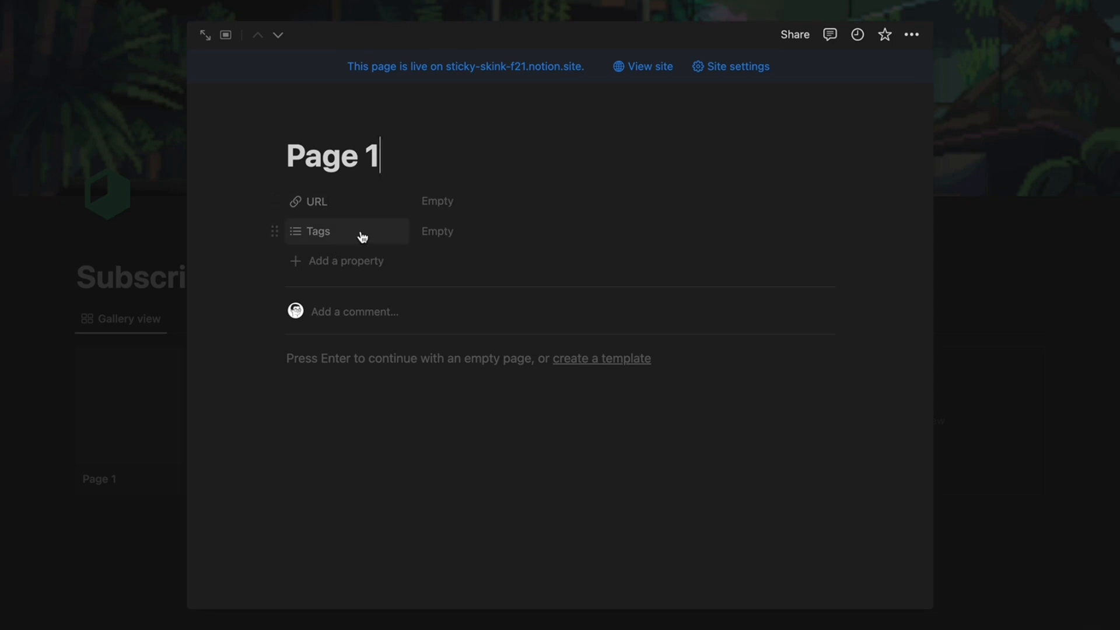
click(168, 366)
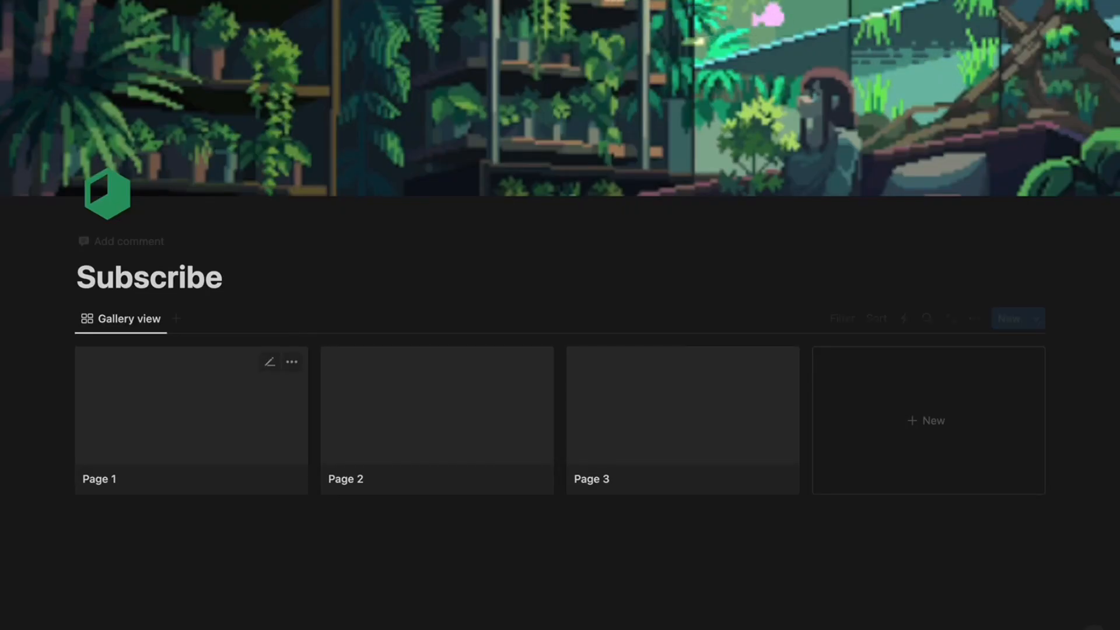
- Switch to Safari and save the Notion Web Clipper web page into Page 1 using the web clipper extension
click(43, 2)
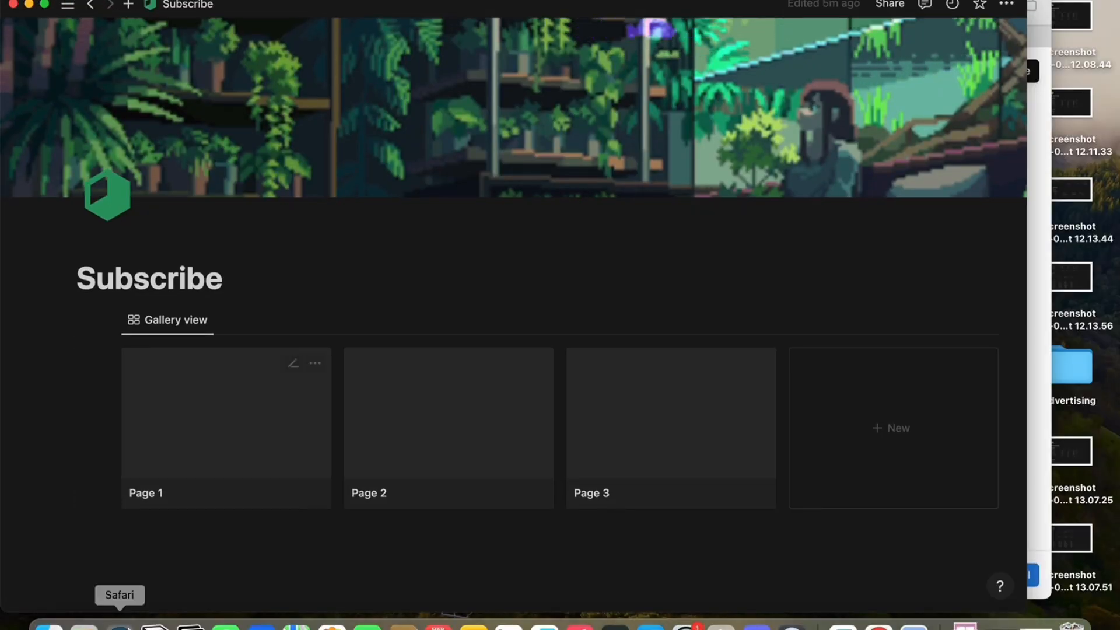
click(119, 626)
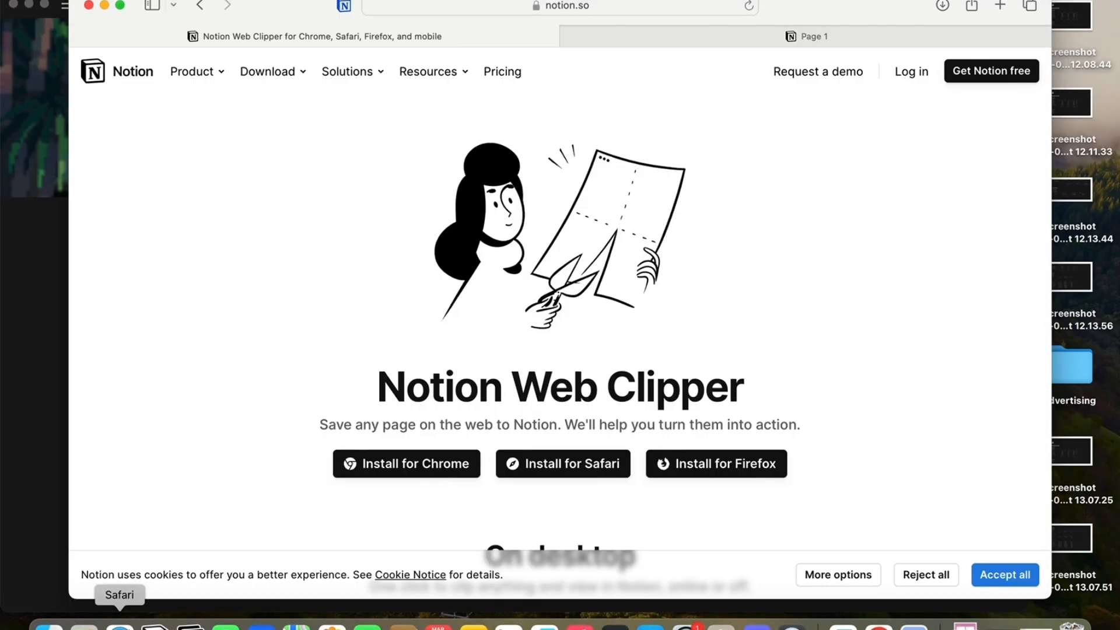
click(120, 6)
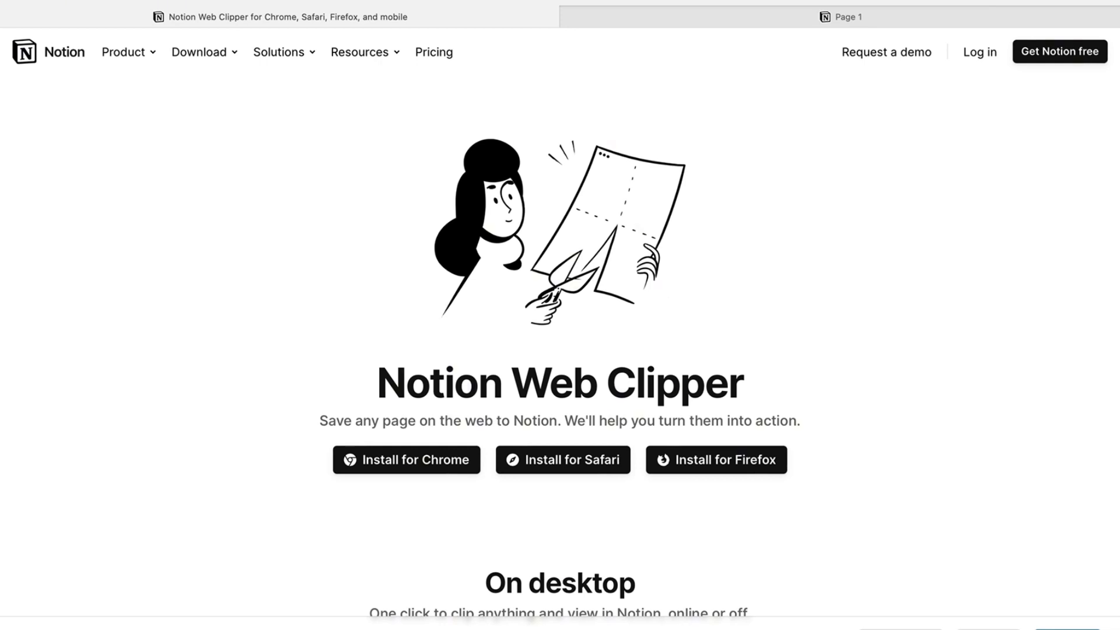
click(315, 0)
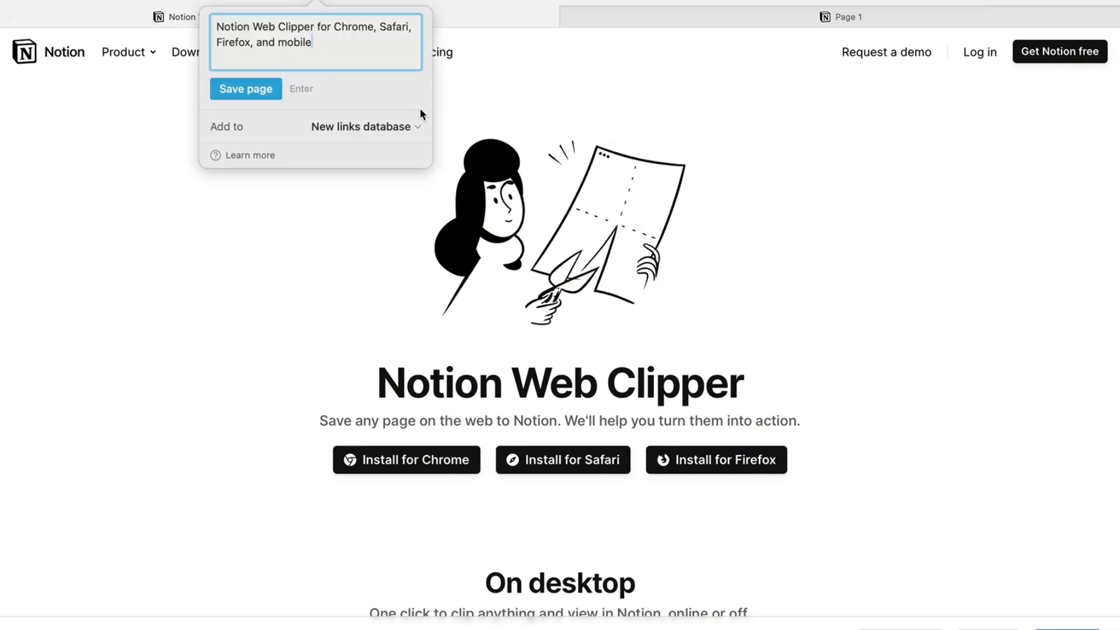
click(333, 126)
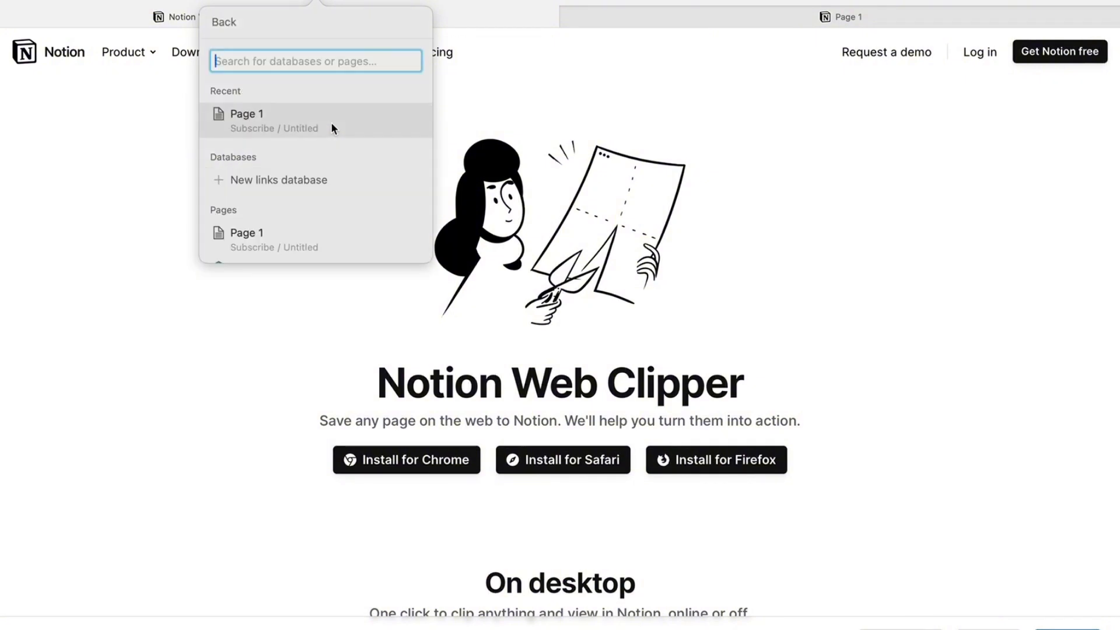
click(280, 123)
click(253, 91)
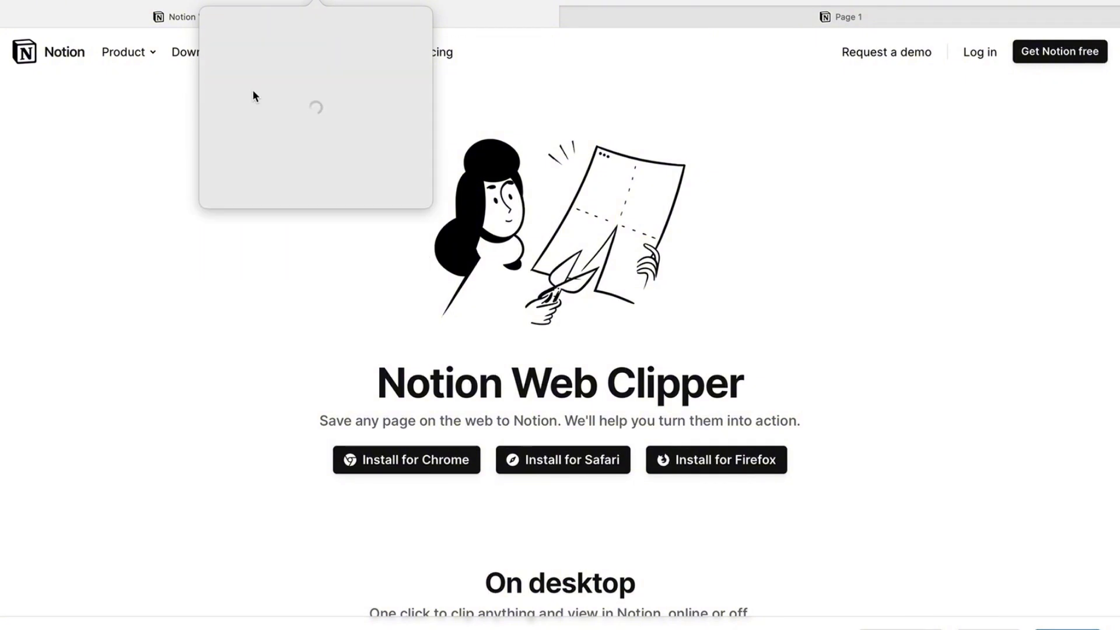
click(145, 197)
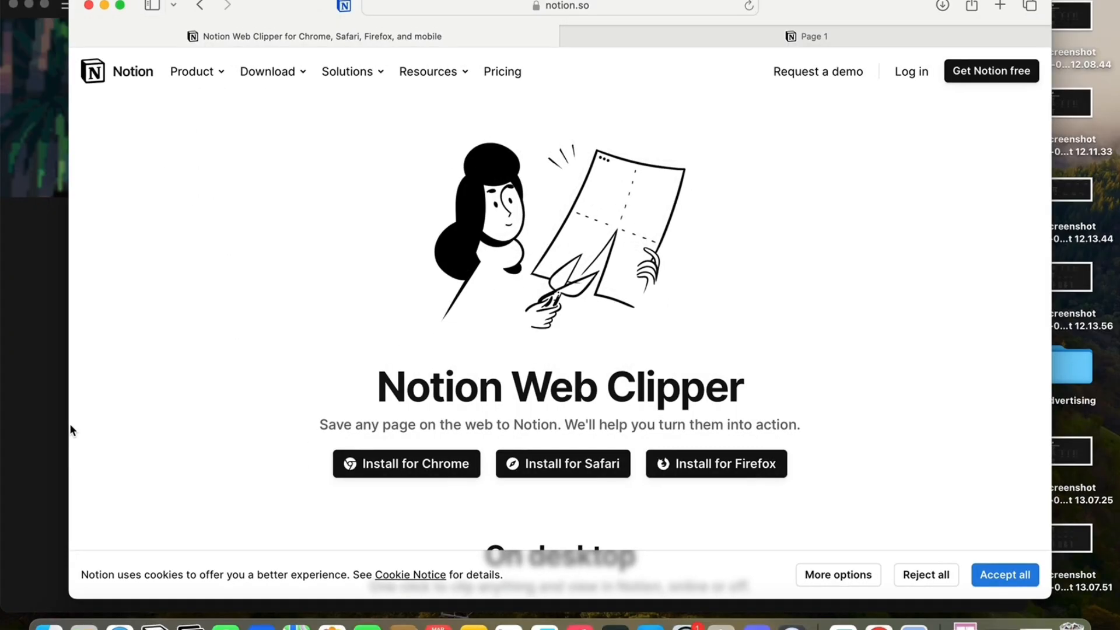
- Return to Notion, give Page 1 in the gallery the website tag and close it
click(45, 406)
click(45, 5)
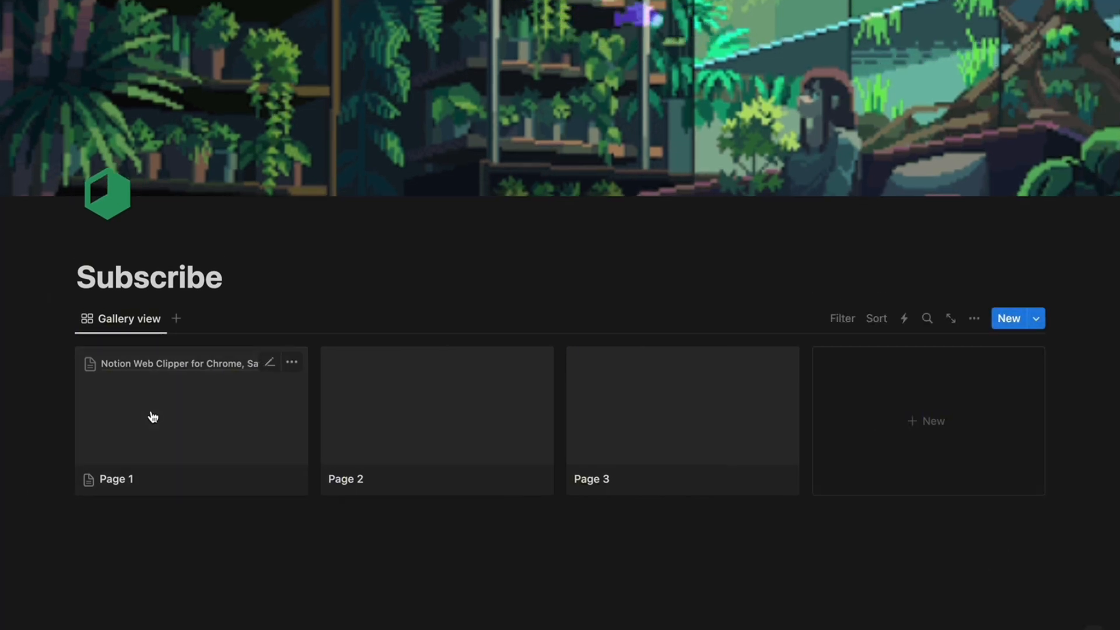
click(152, 418)
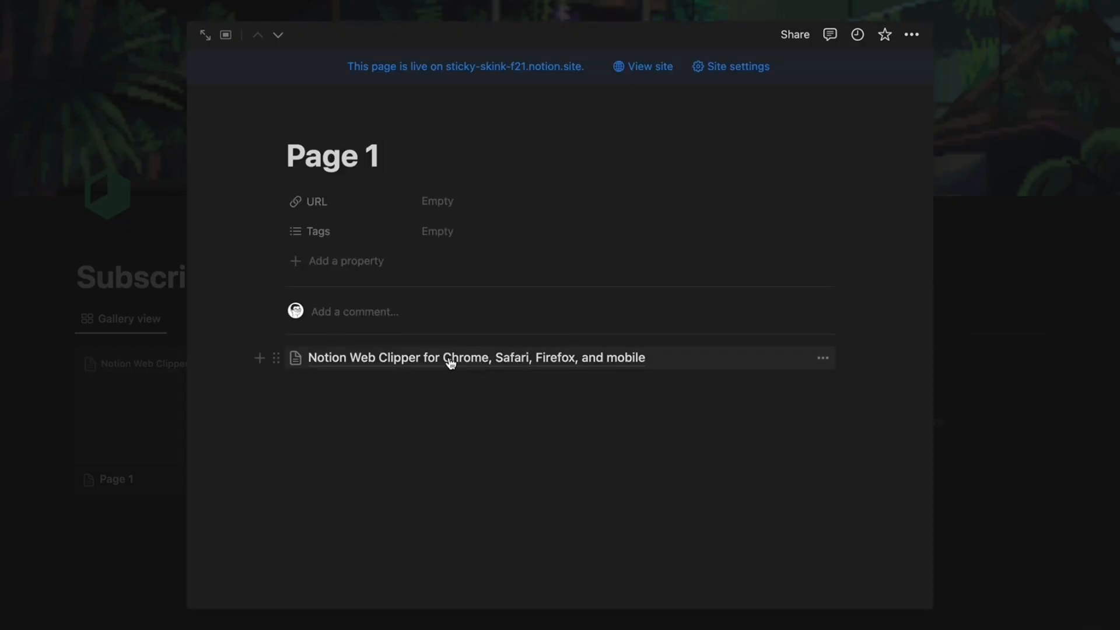
click(466, 232)
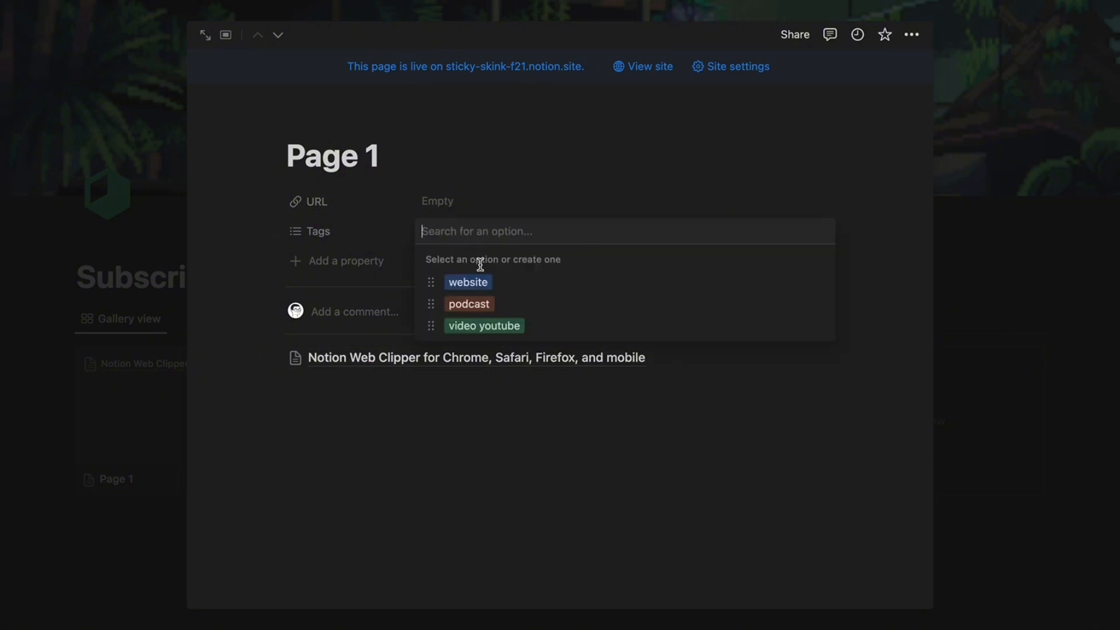
click(479, 283)
click(418, 403)
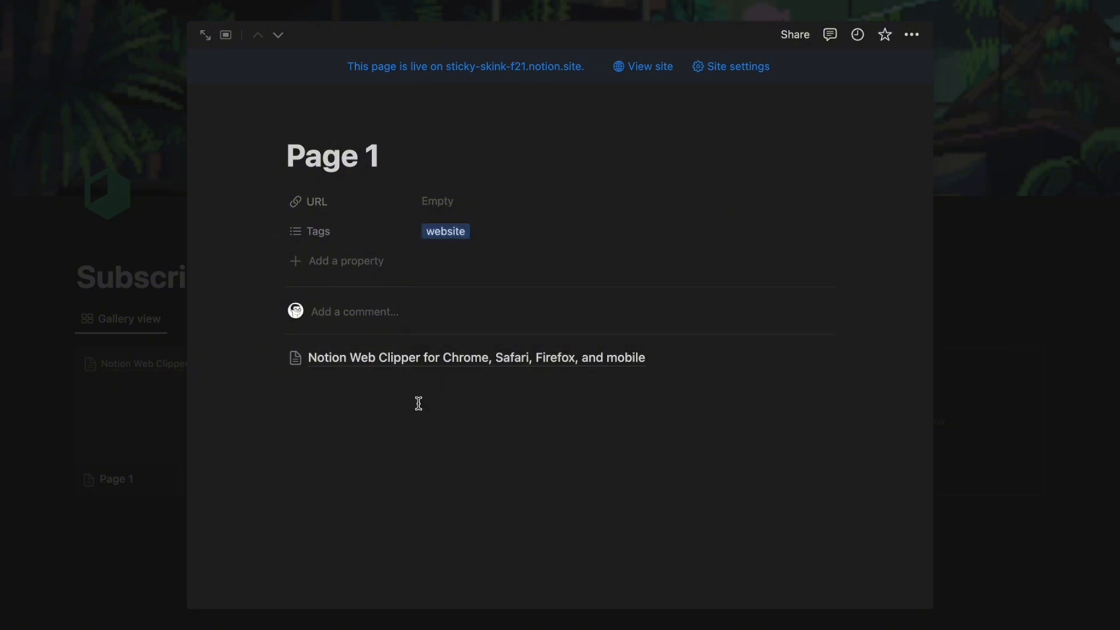
click(128, 408)
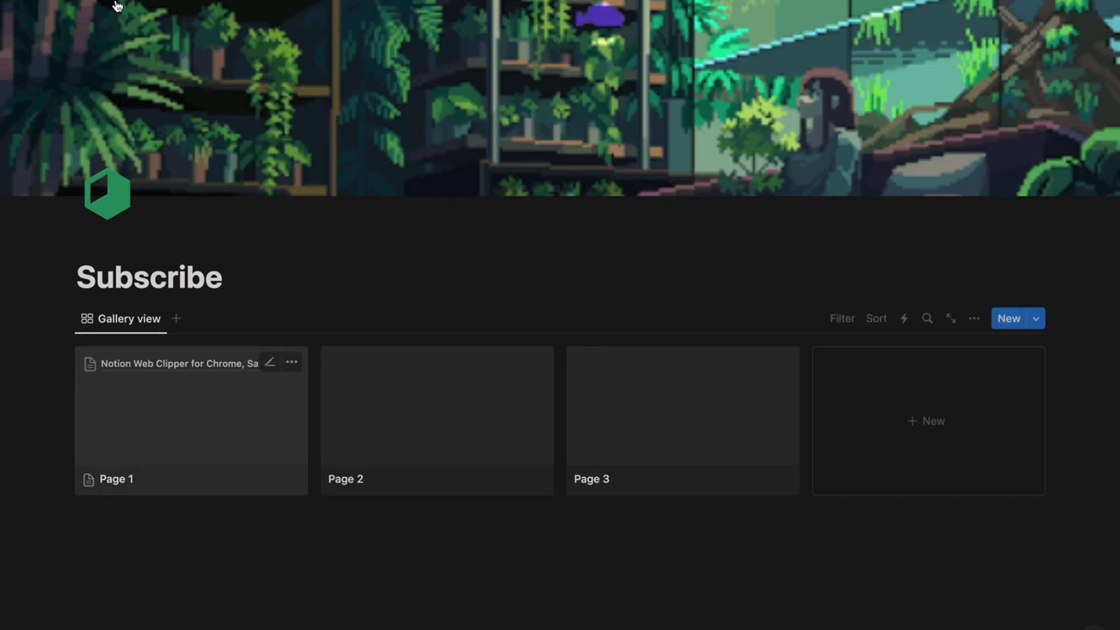
- Copy the web clipper page's address from Safari into Page 1's URL property, and open the clipped page to view its content
click(43, 4)
click(119, 626)
click(569, 7)
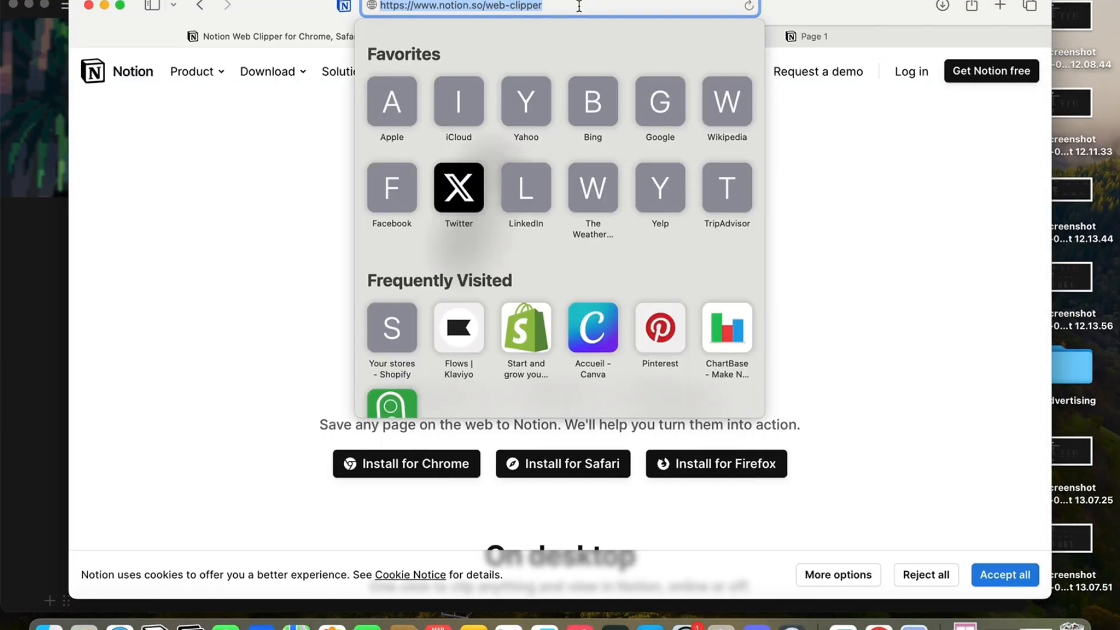
key(super+c)
click(36, 284)
click(134, 405)
click(410, 222)
key(super+v)
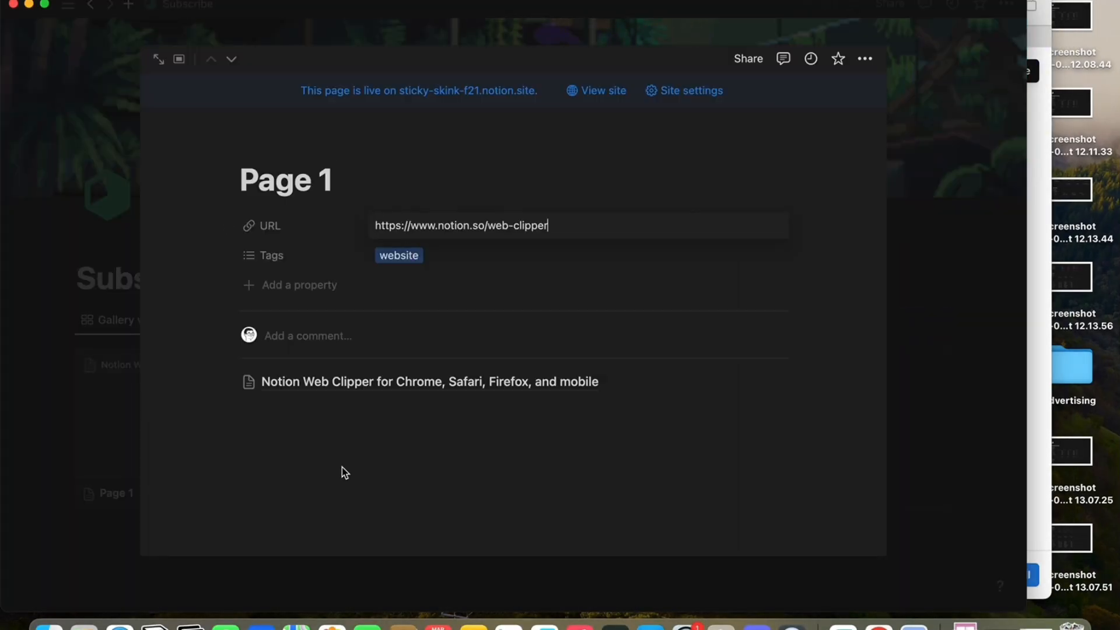
click(342, 471)
click(368, 388)
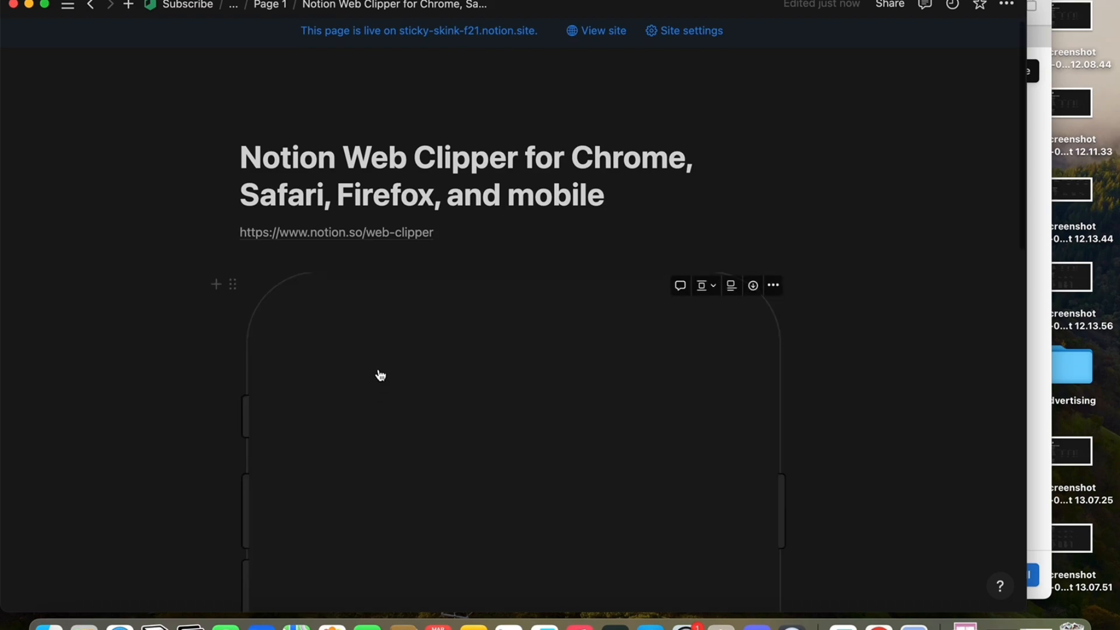
scroll(378, 376, down, 5)
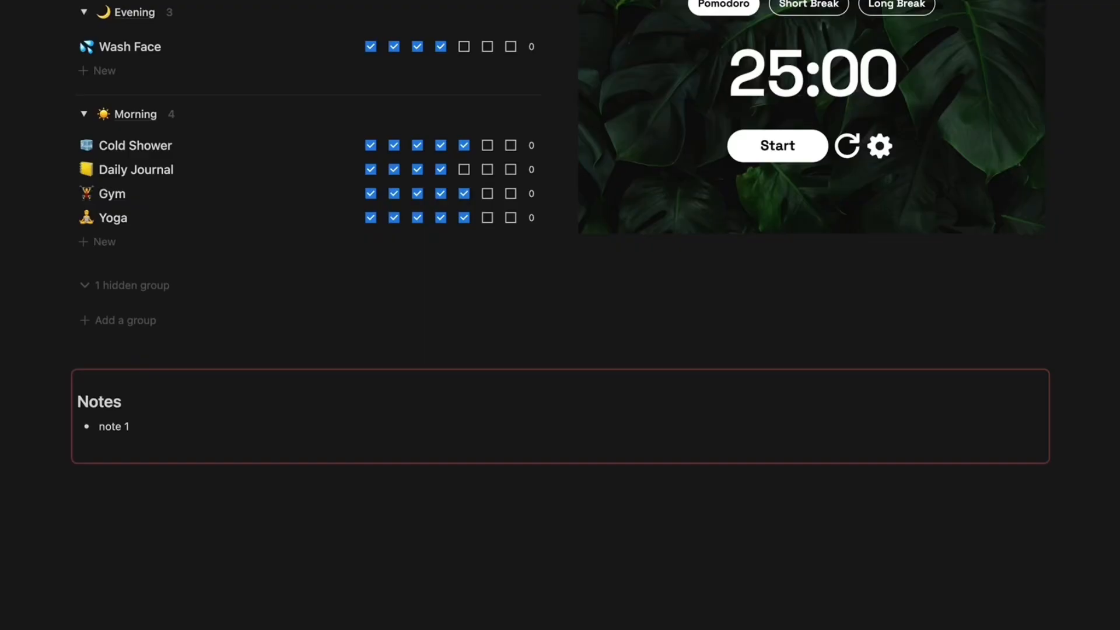
- Start a second bullet below note 1 in the Notes synced block
key(Return)
text(not)
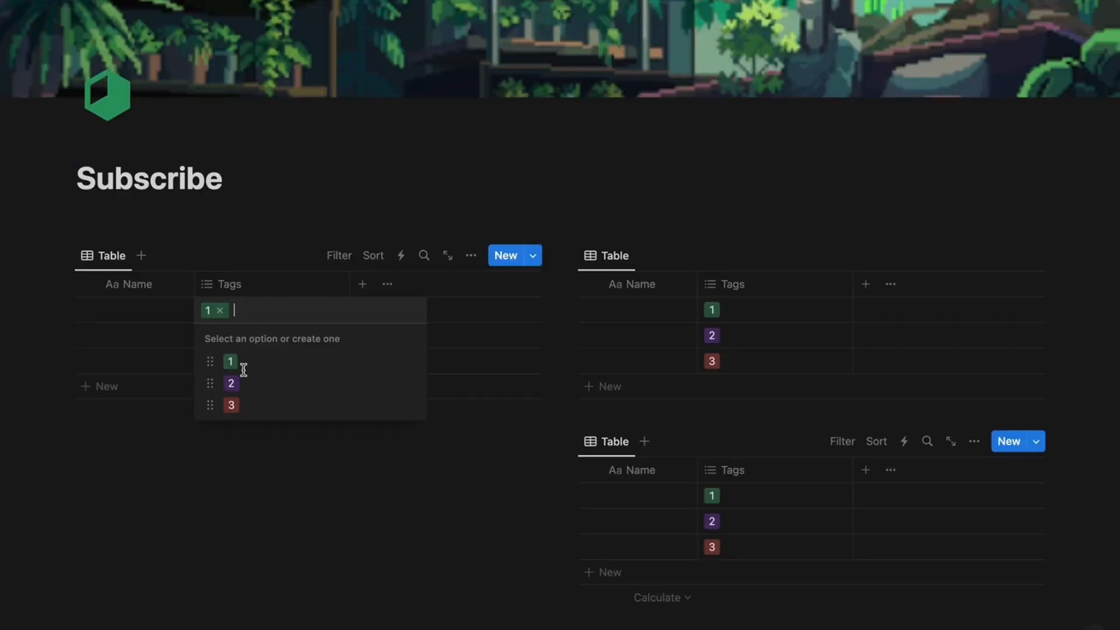
- Add tags 2 and 3 to the first row of the left-hand table
click(231, 387)
click(233, 409)
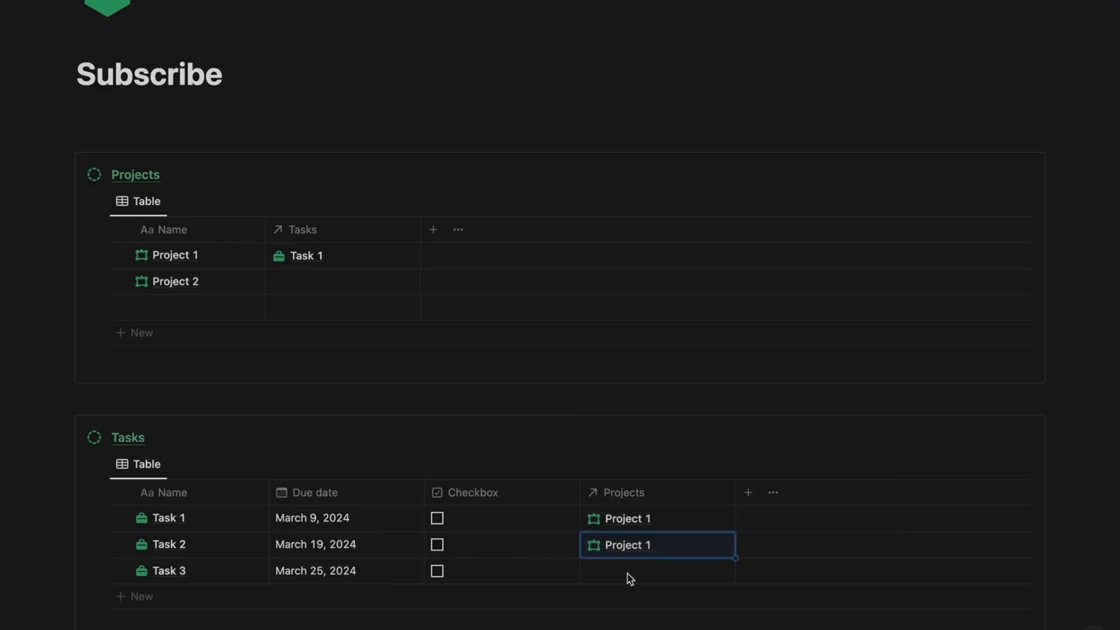
- Link Task 3 to Project 2 in the Tasks table, and open the template options for new entries
click(621, 571)
click(648, 492)
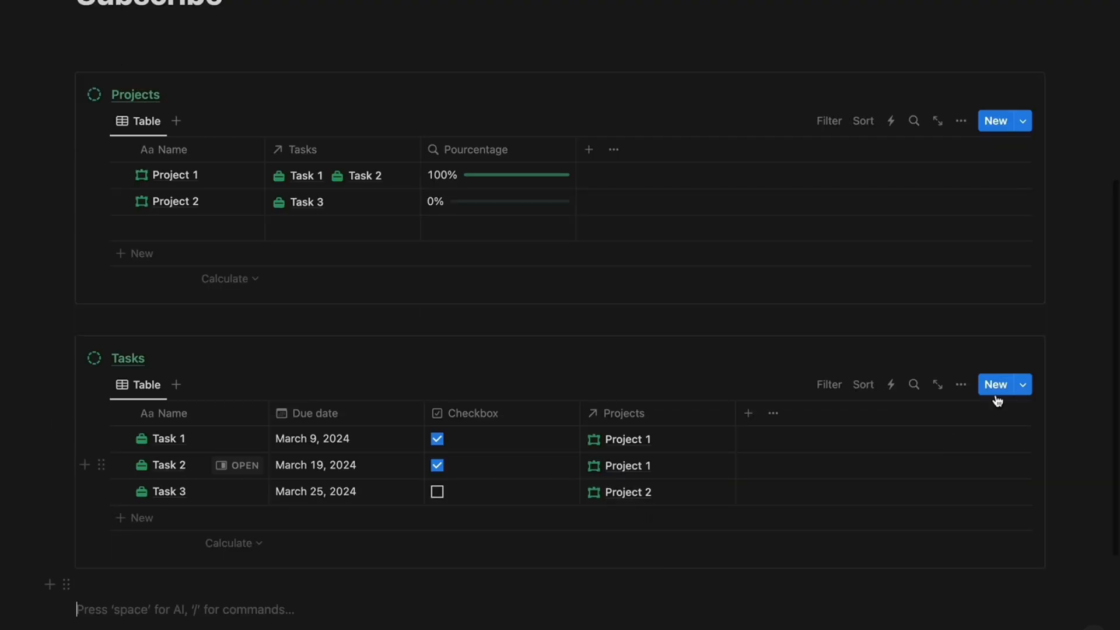
click(1024, 383)
click(1094, 441)
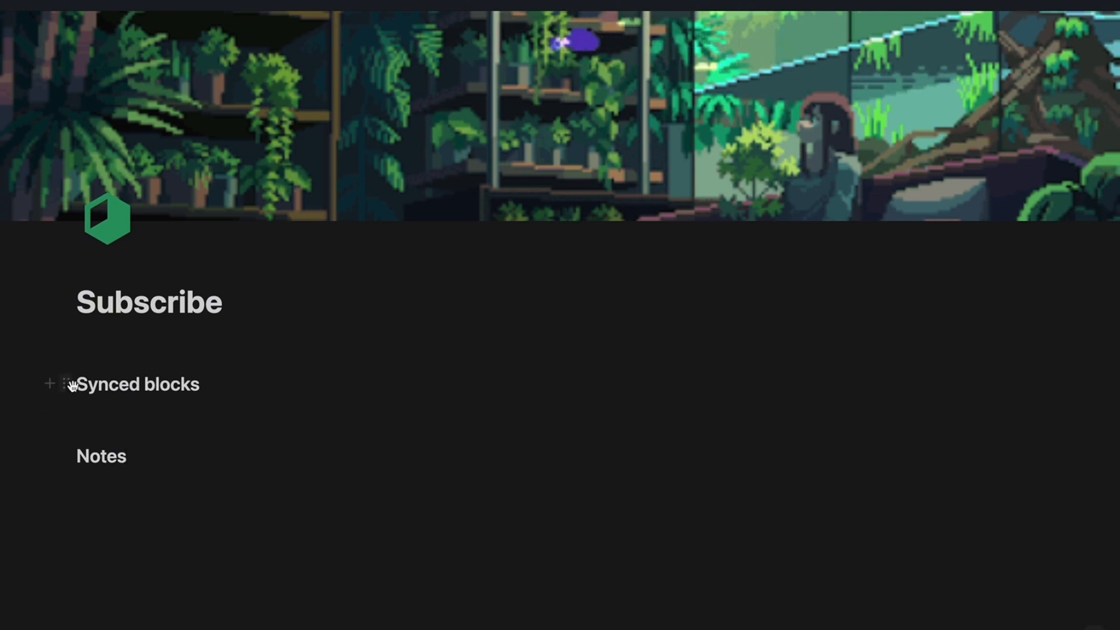
- Turn the Synced blocks heading into a synced block
click(68, 384)
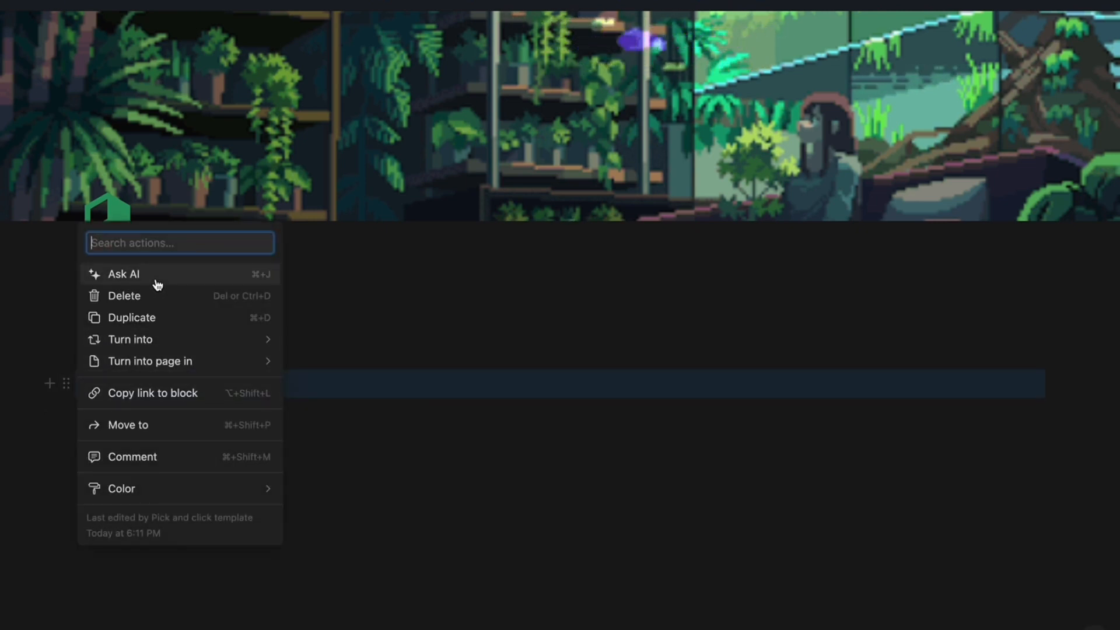
mouse_move(148, 342)
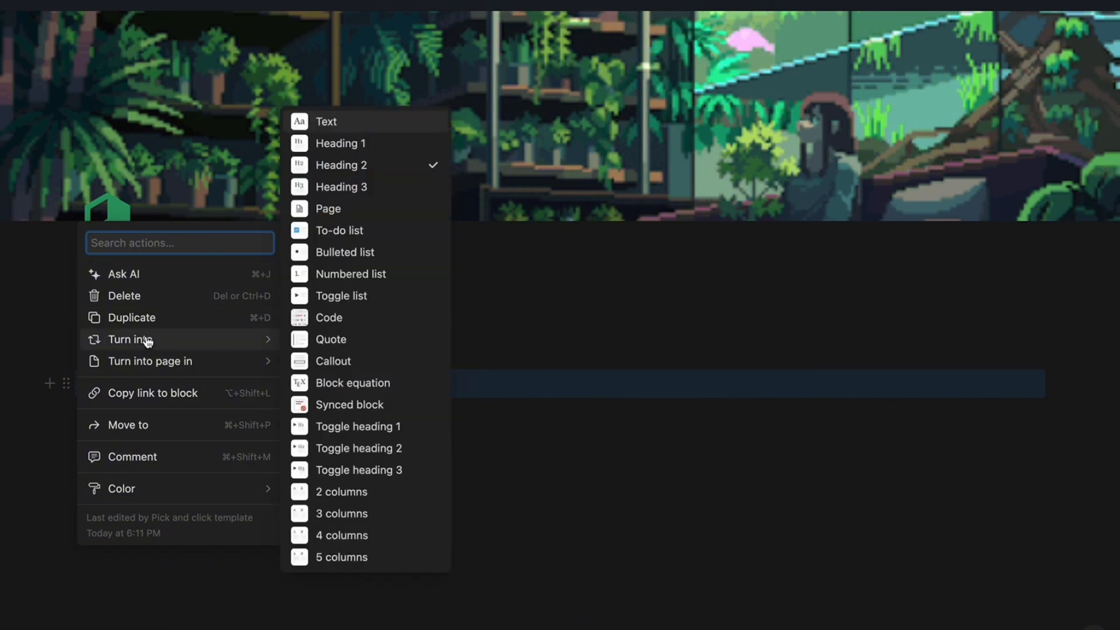
click(340, 402)
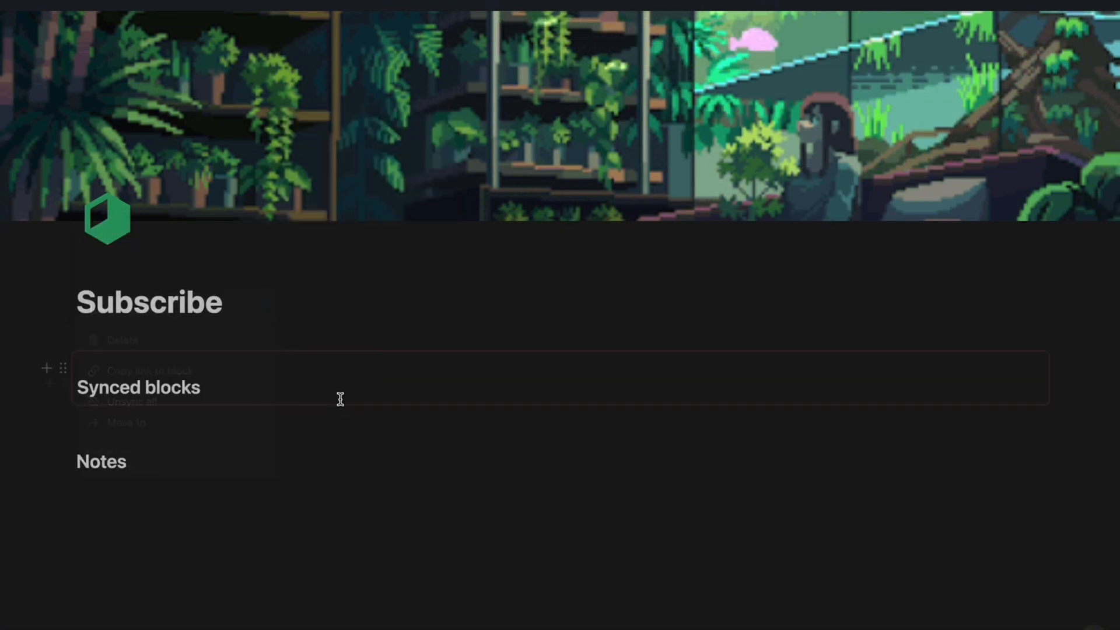
- Insert a new synced block under the Synced blocks heading and move the Notes heading into it
click(182, 417)
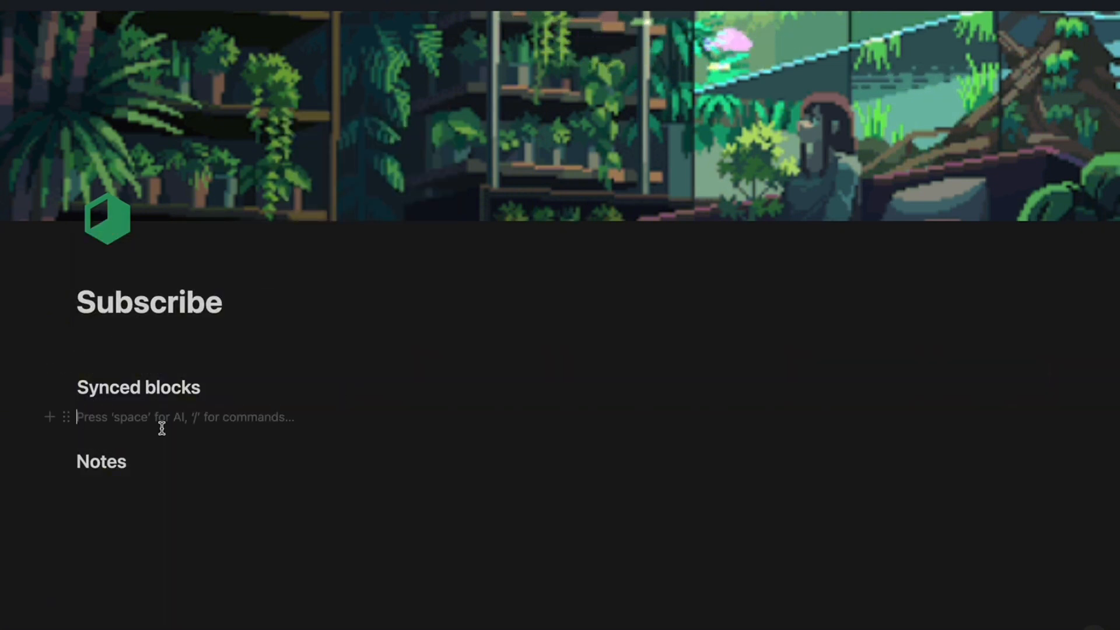
text(/syn)
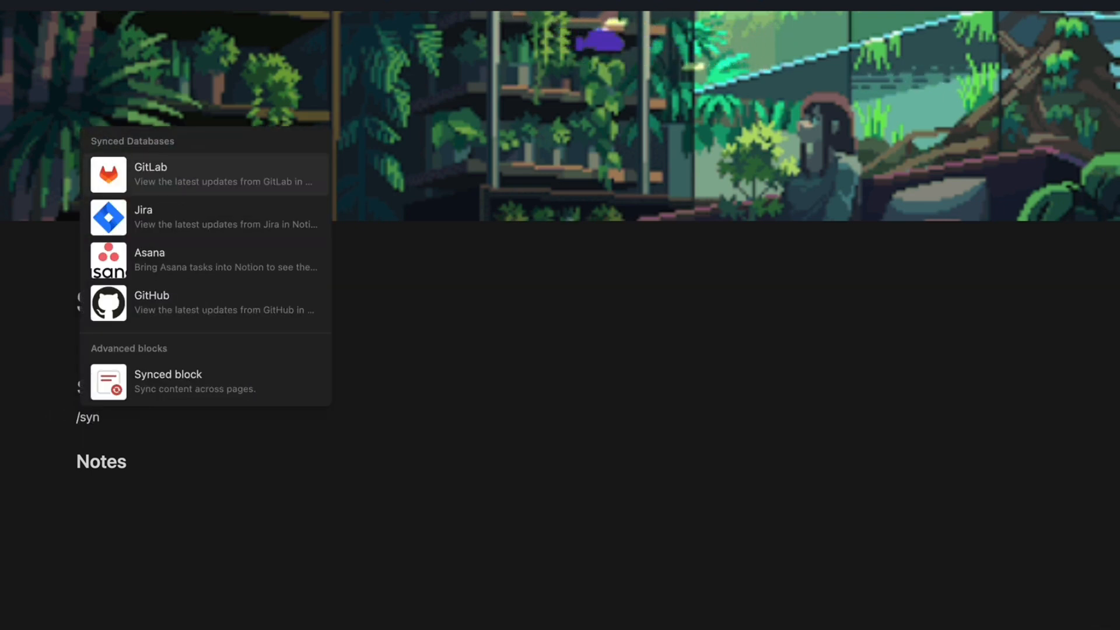
click(187, 393)
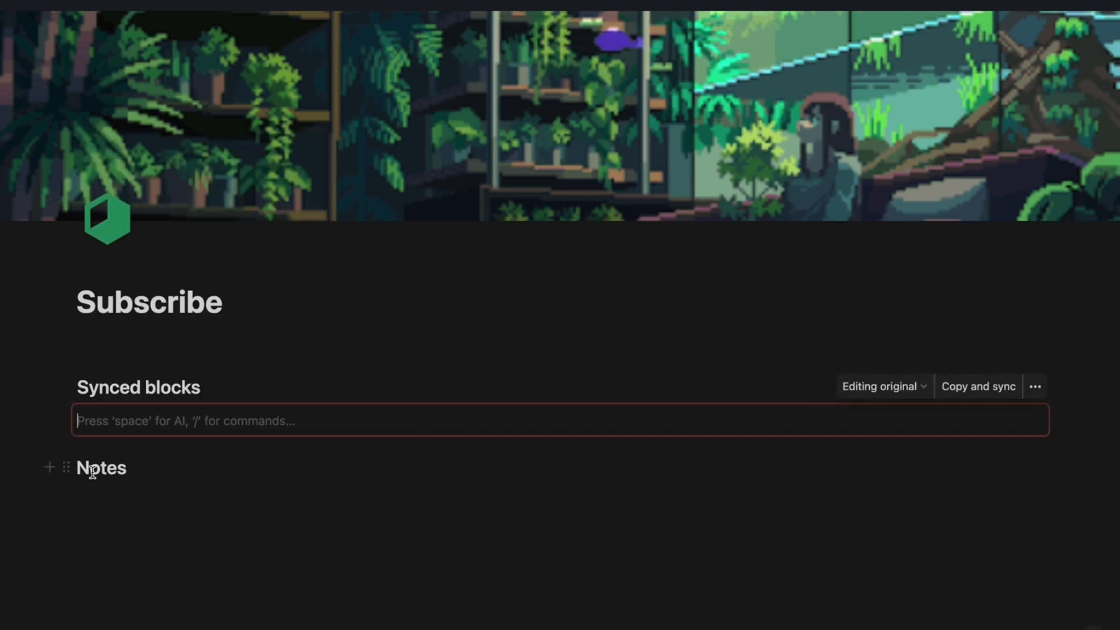
drag(66, 467, 105, 414)
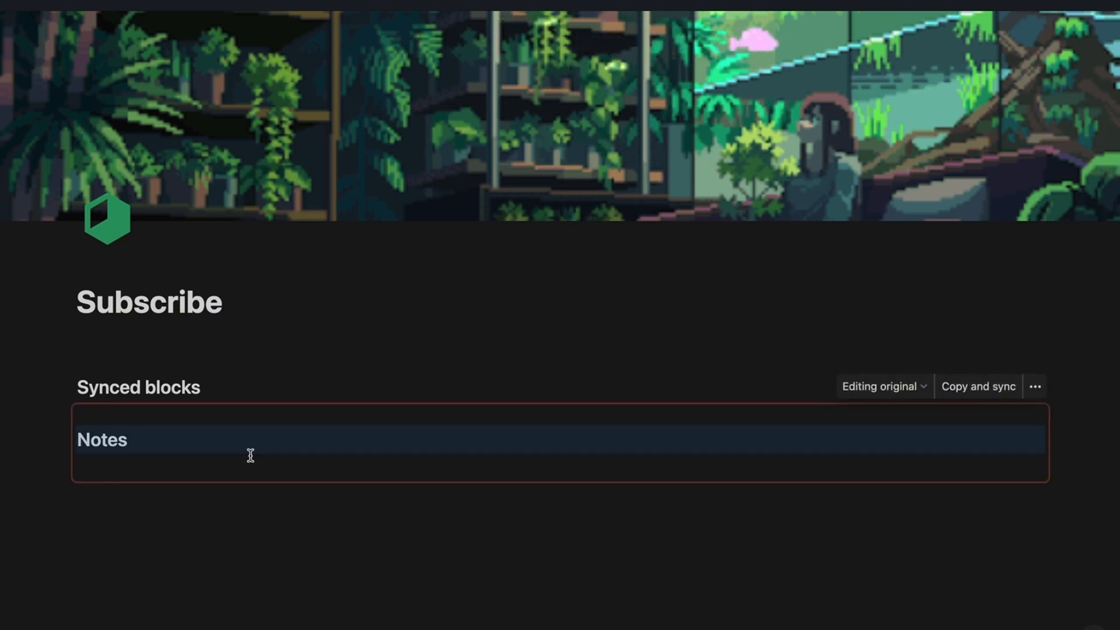
- Copy the Notes synced block and paste it at the end of the first Second Brain page, below the habits list
click(986, 390)
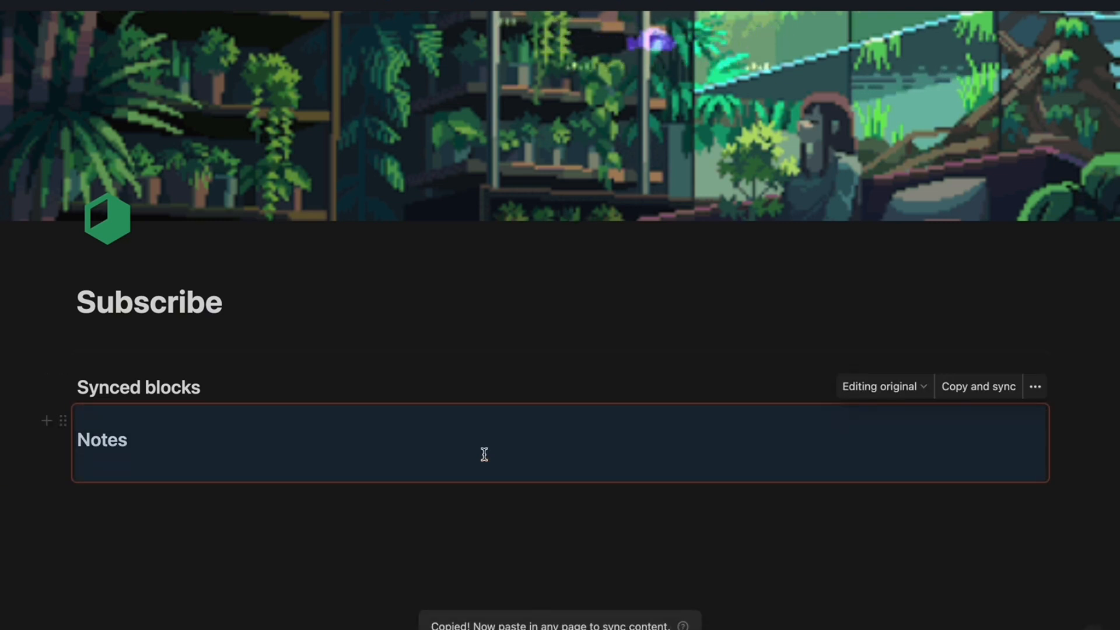
mouse_move(17, 2)
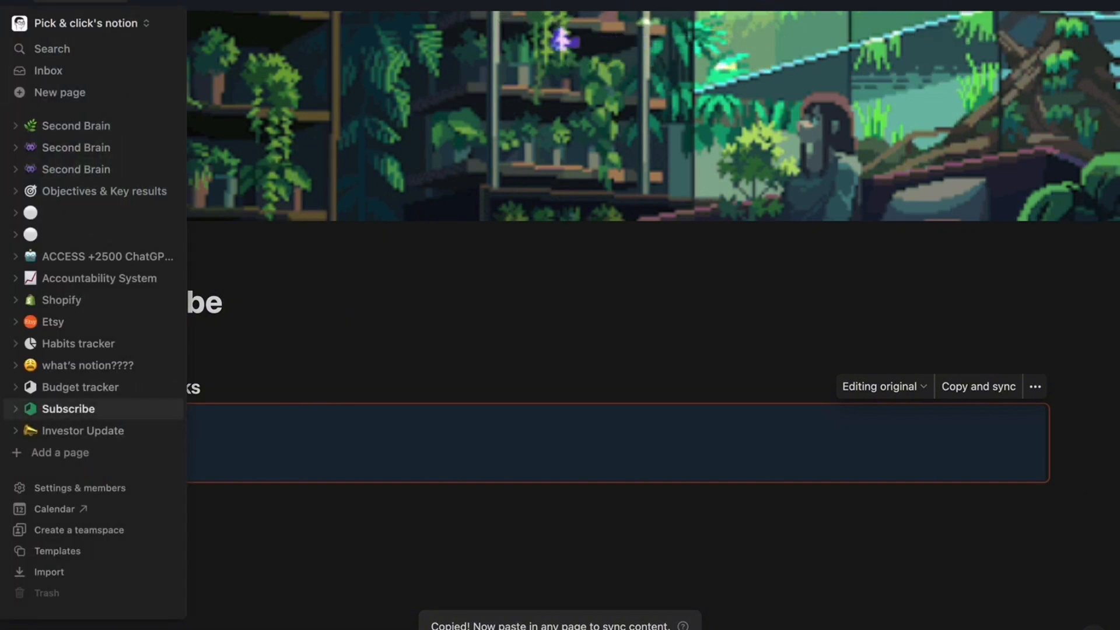
click(59, 124)
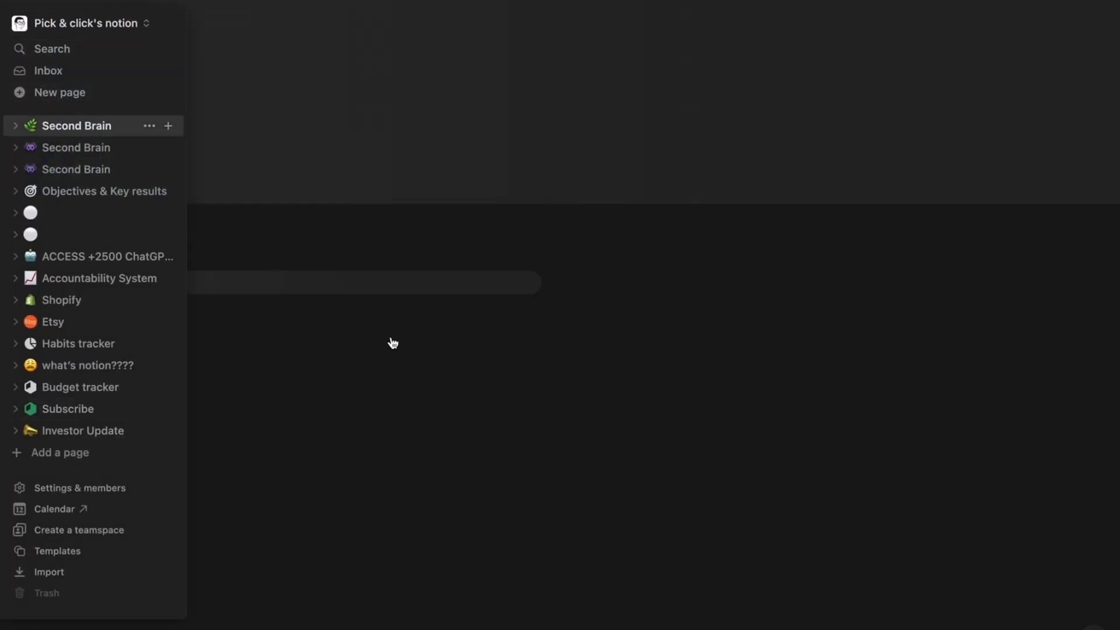
scroll(371, 291, down, 15)
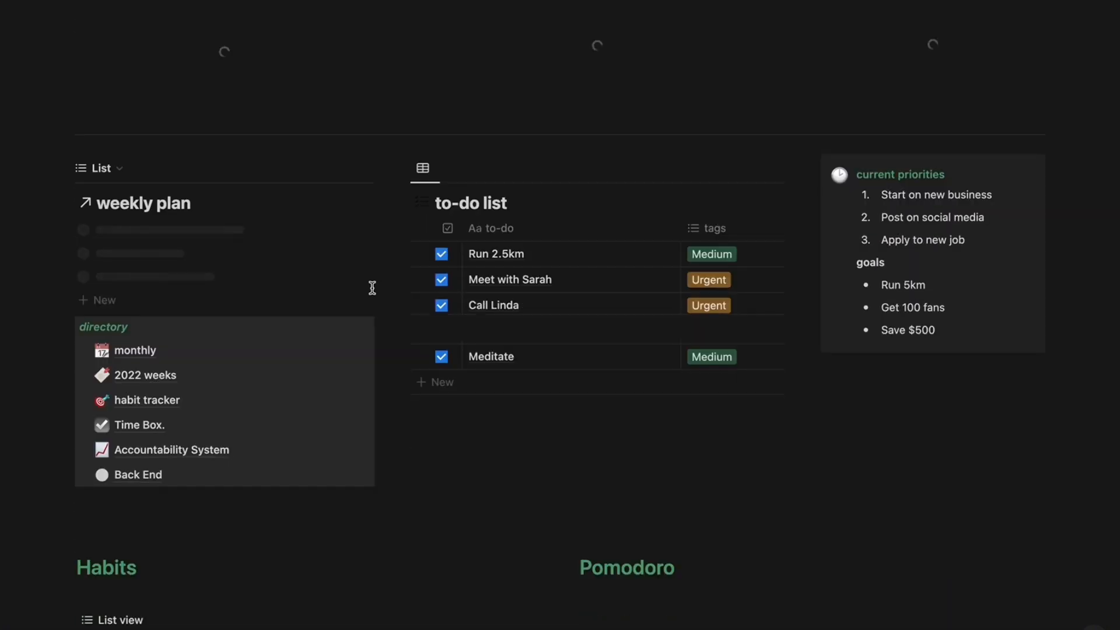
click(181, 377)
key(ctrl+v)
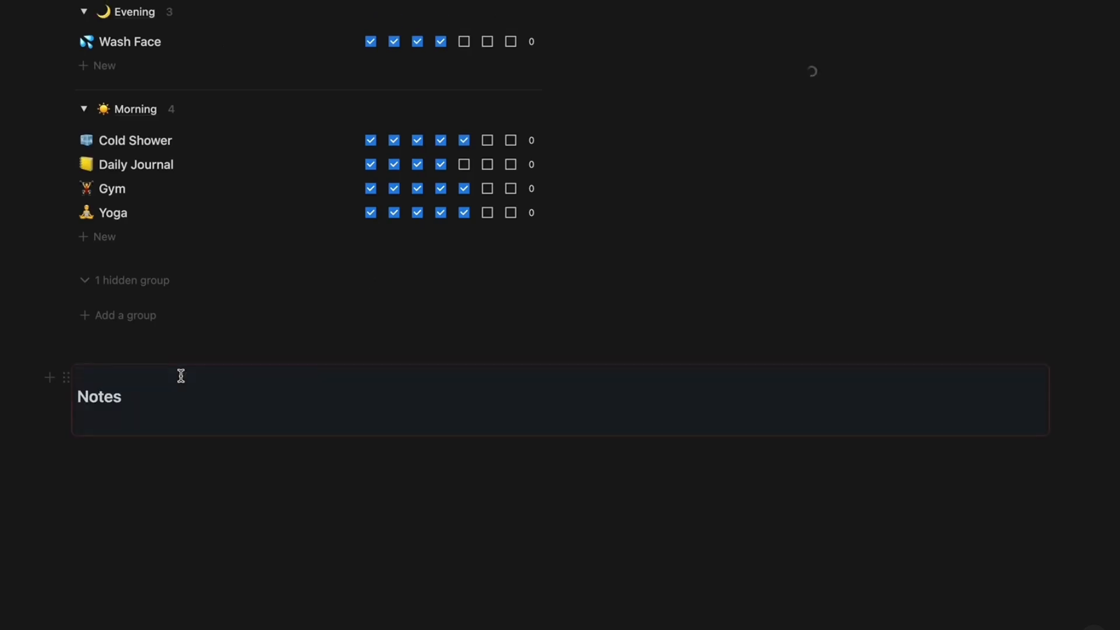
- Add the bullet points "note 1" and "note 2" under the Notes heading in the synced block
click(217, 398)
key(Return)
text(-)
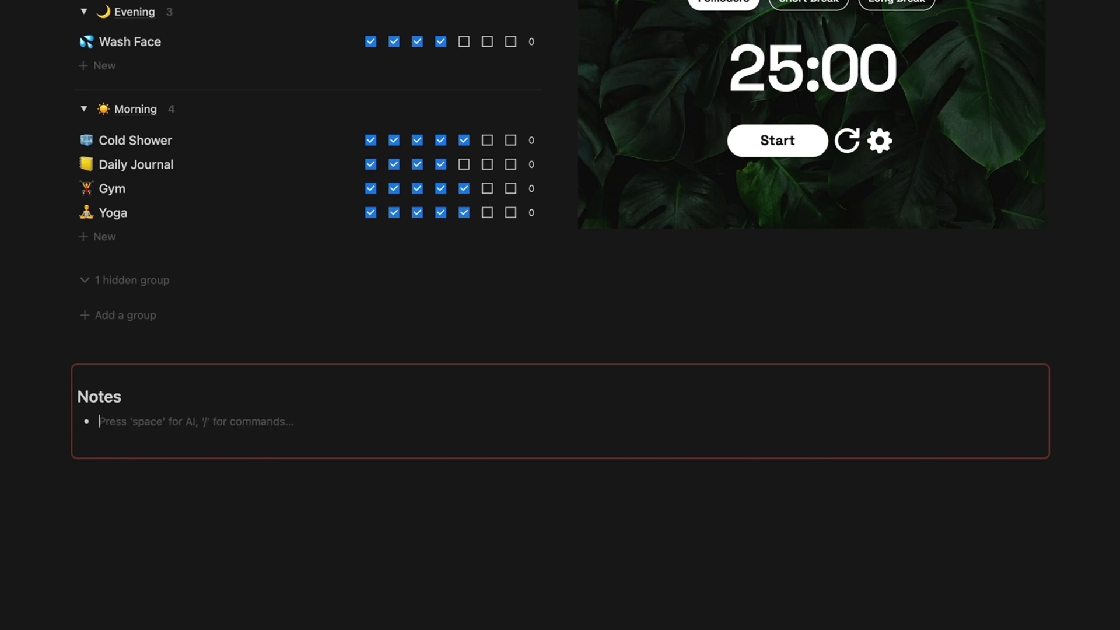
scroll(188, 410, down, 1)
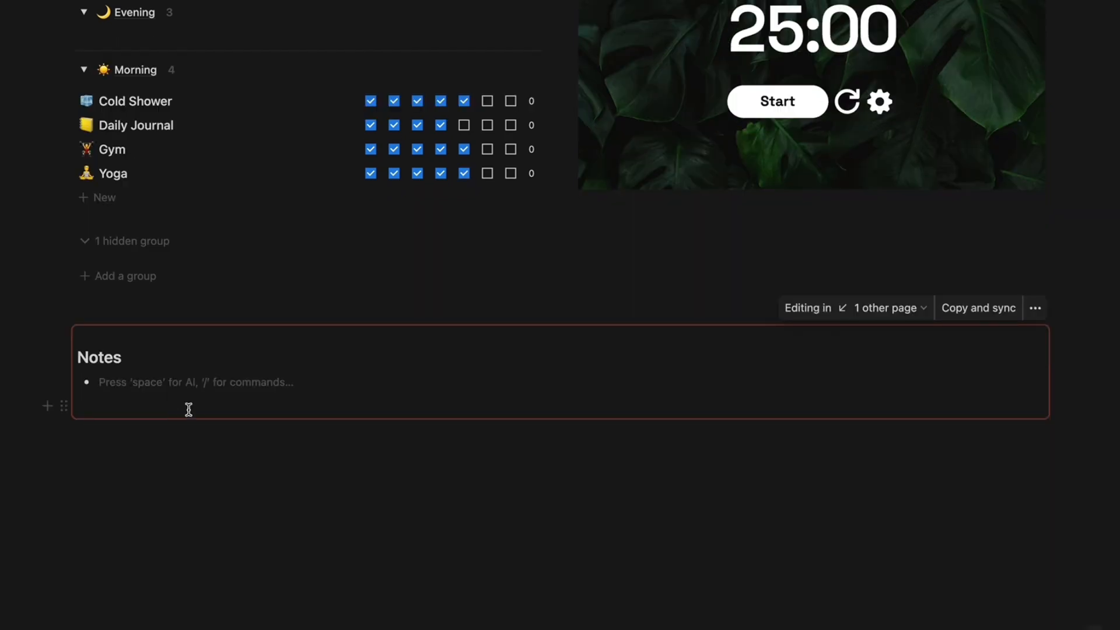
scroll(189, 409, up, 1)
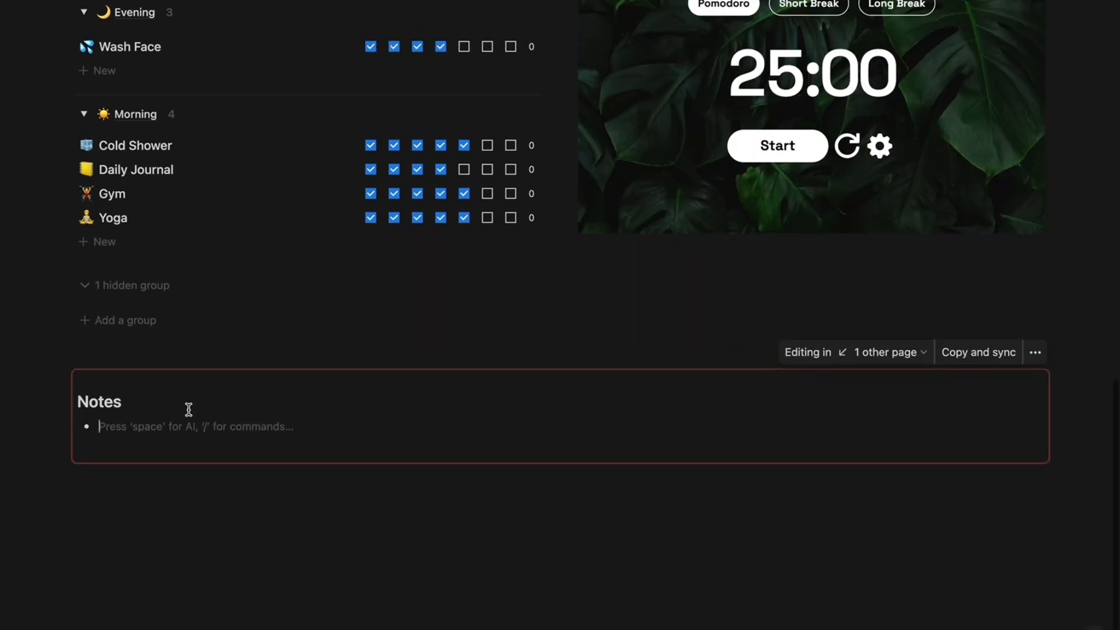
text(no)
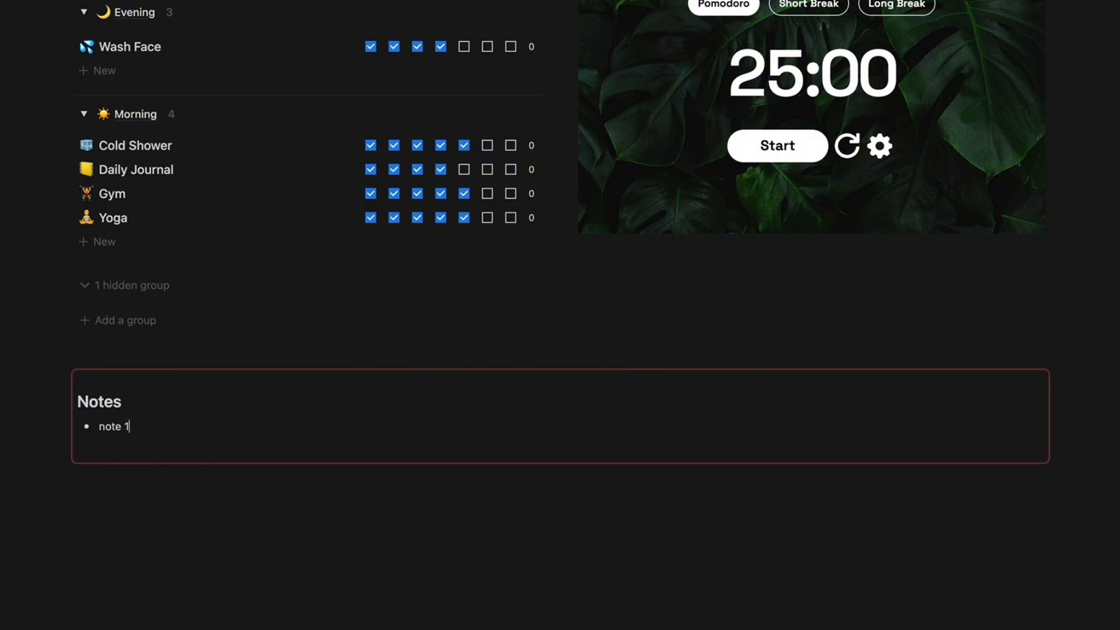
text(te 1)
key(Return)
text(note 2)
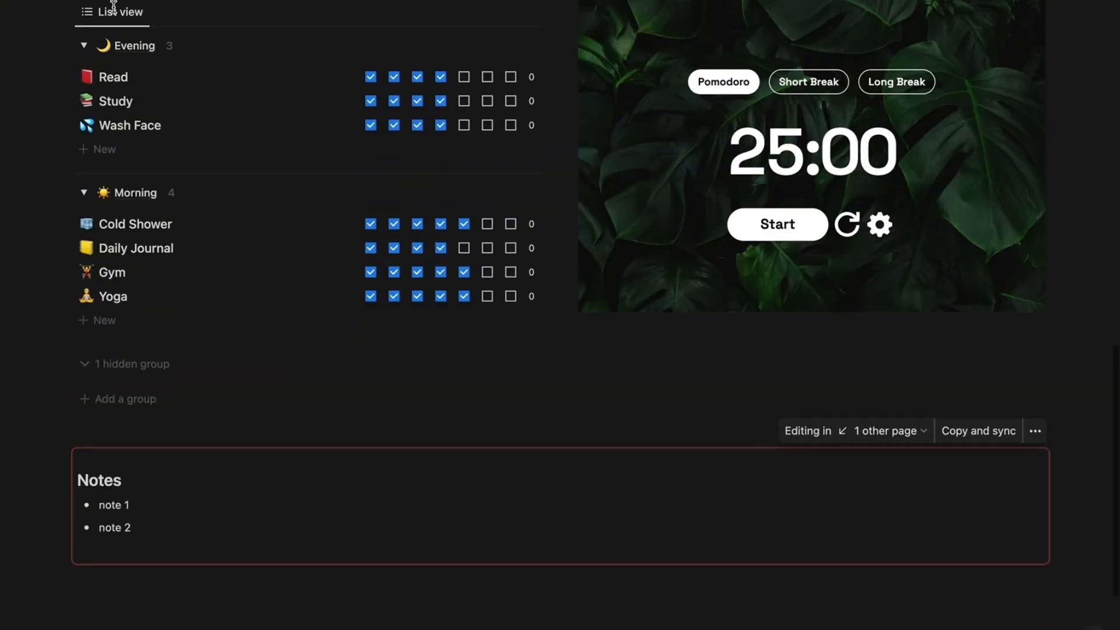
- Open the Subscribe page and unsync all copies of its Notes synced block
mouse_move(138, 223)
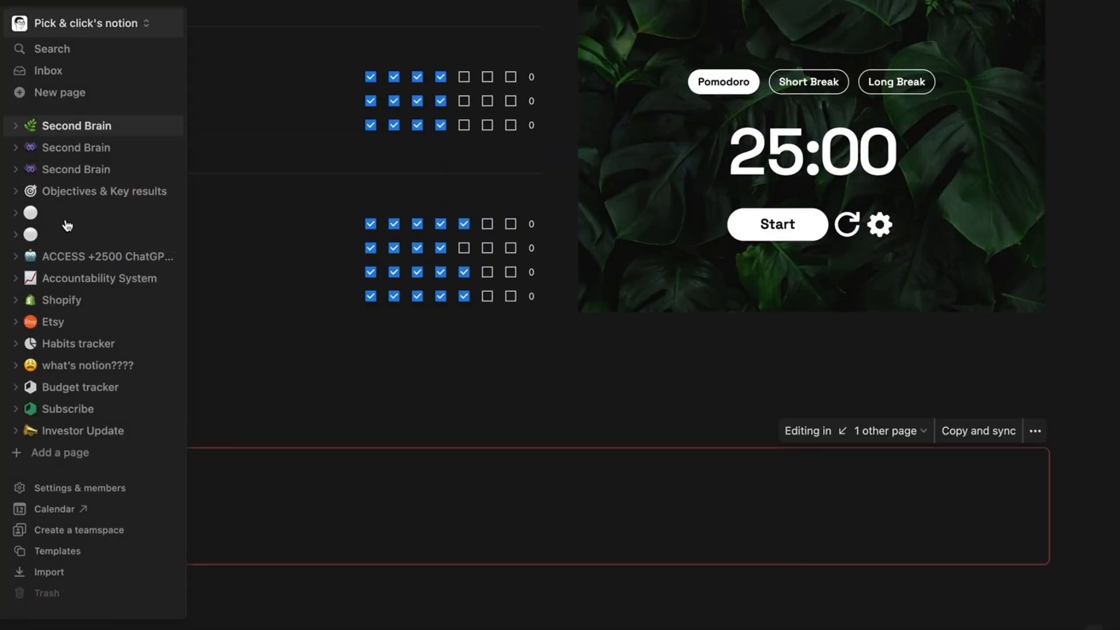
click(120, 409)
scroll(347, 415, down, 2)
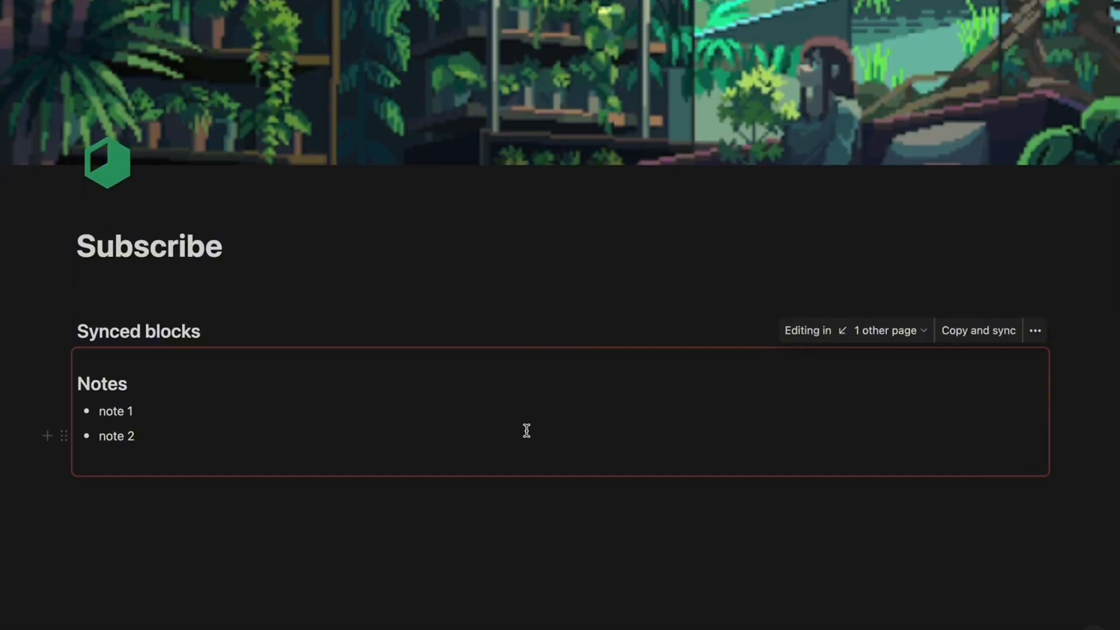
click(1035, 331)
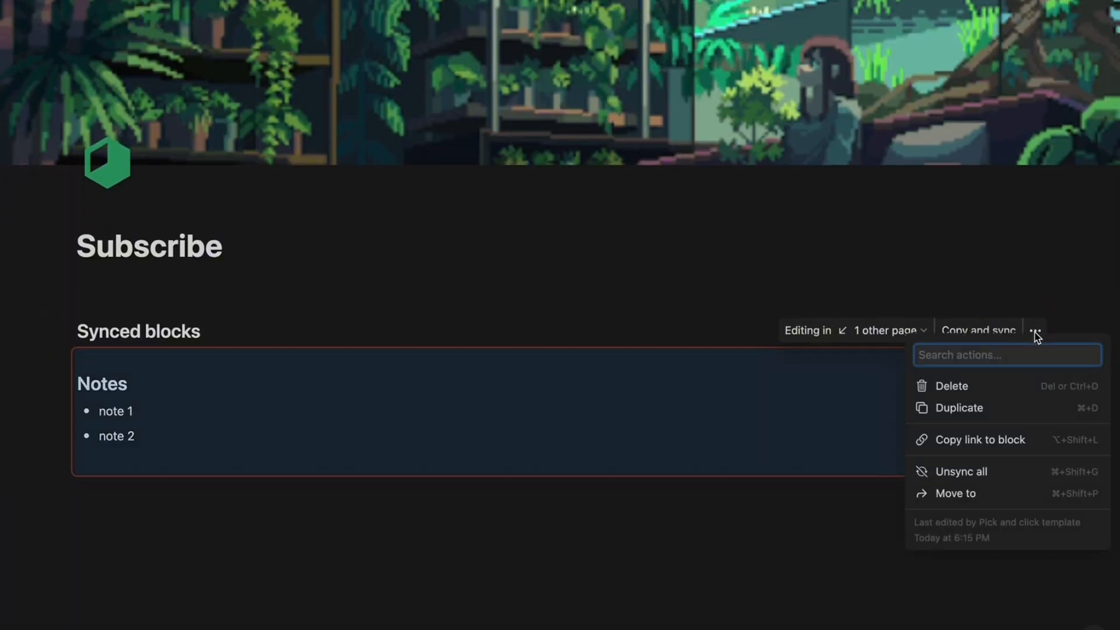
click(966, 478)
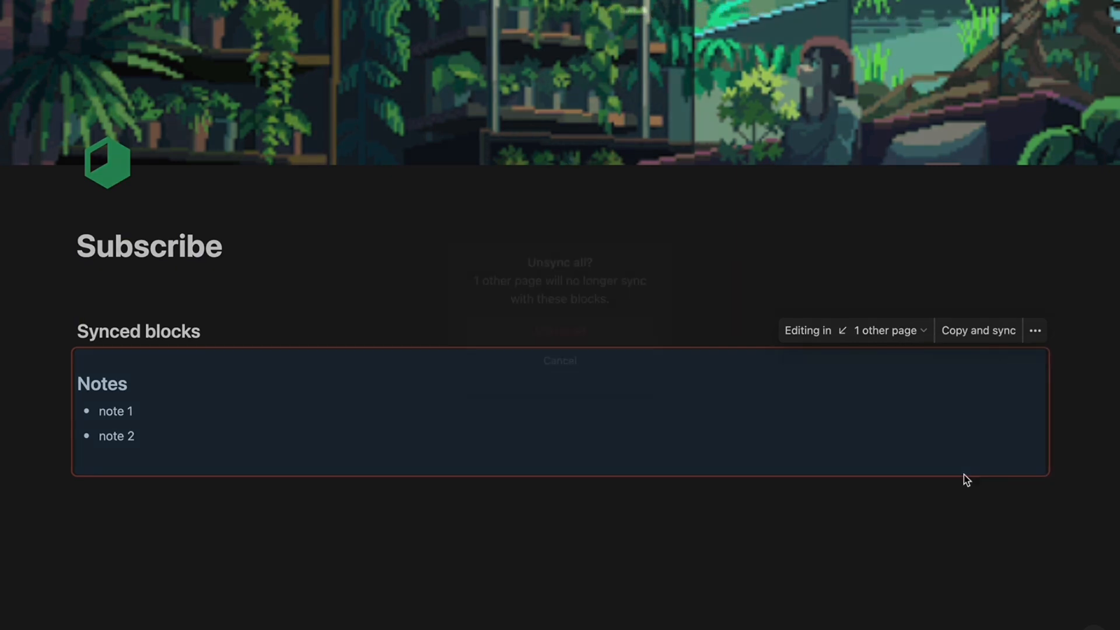
click(577, 332)
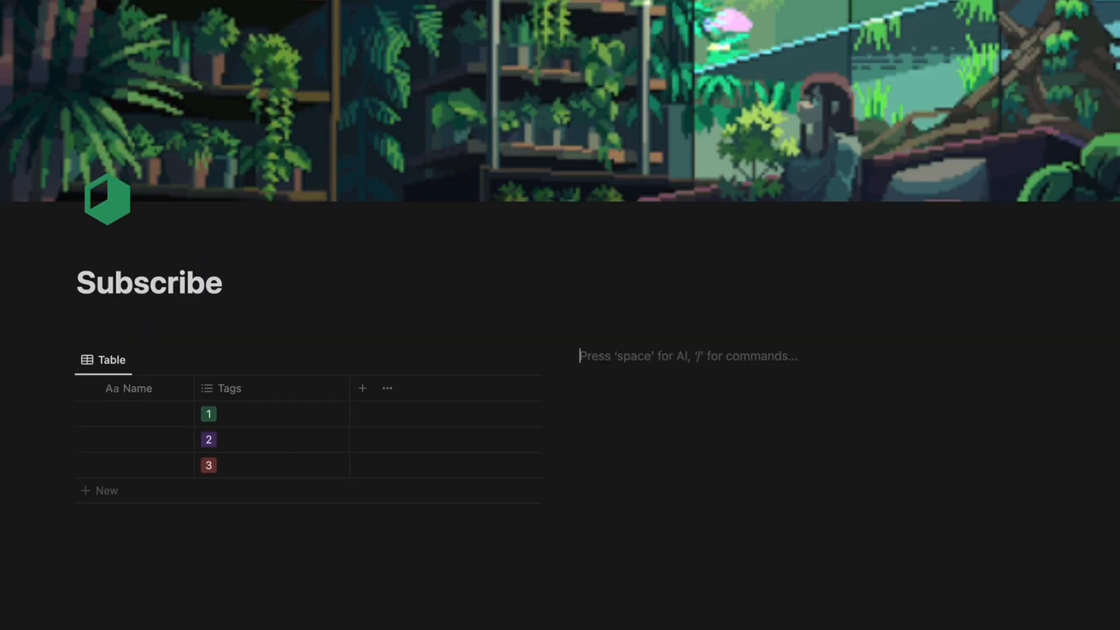
- Insert a linked view of the Subscribe page's untitled database in the empty column beside the table, copying its existing Table view
text(/lin)
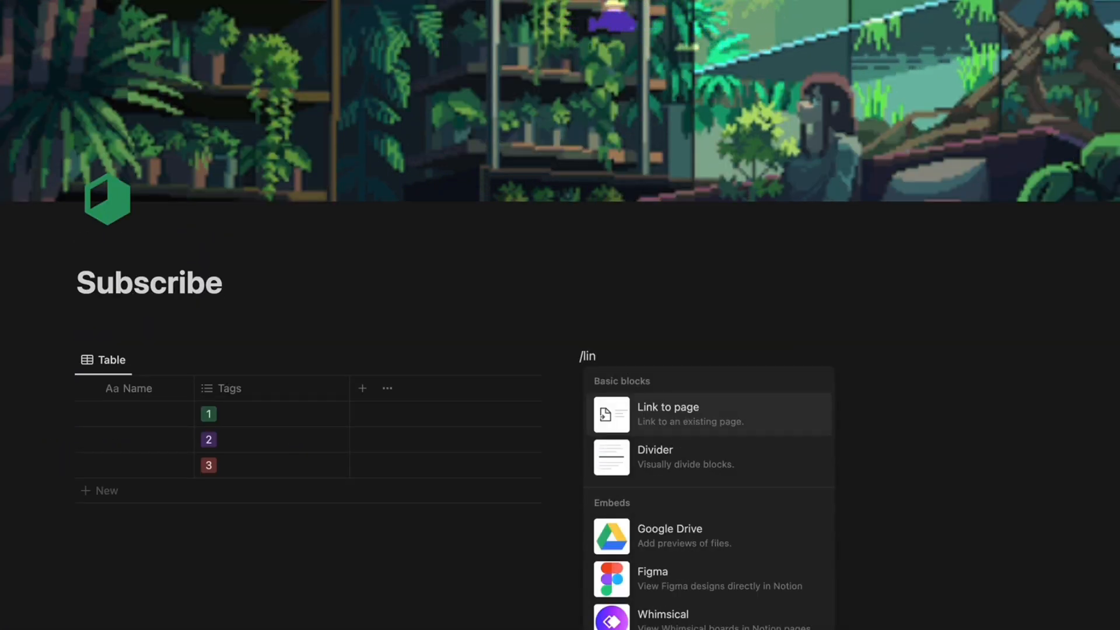
text(ked)
click(660, 411)
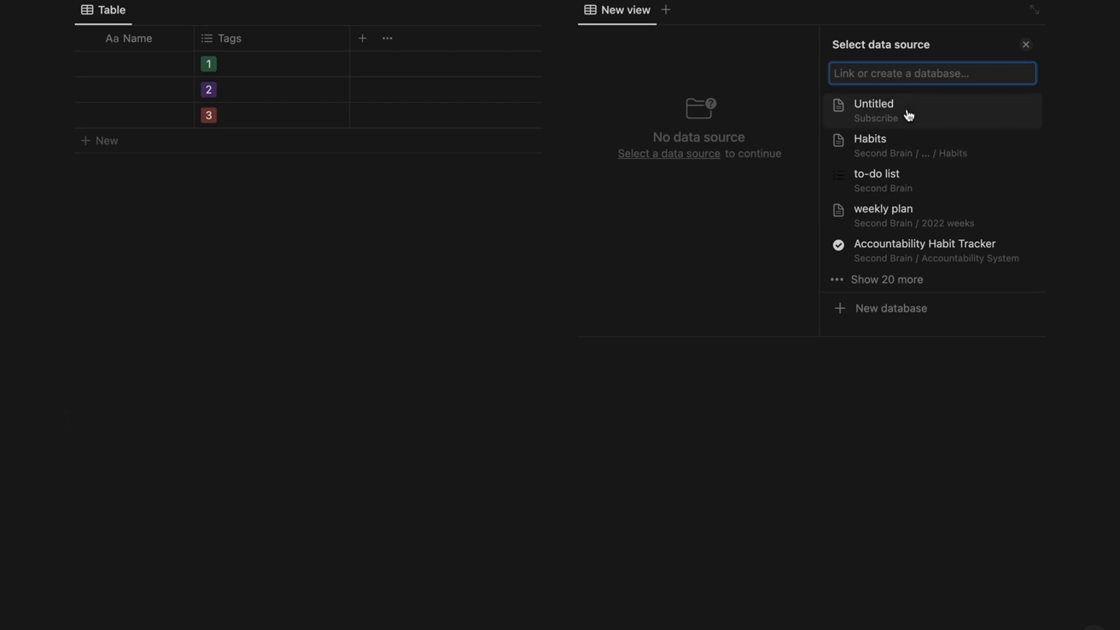
click(906, 111)
click(908, 108)
scroll(719, 290, up, 2)
scroll(718, 290, up, 4)
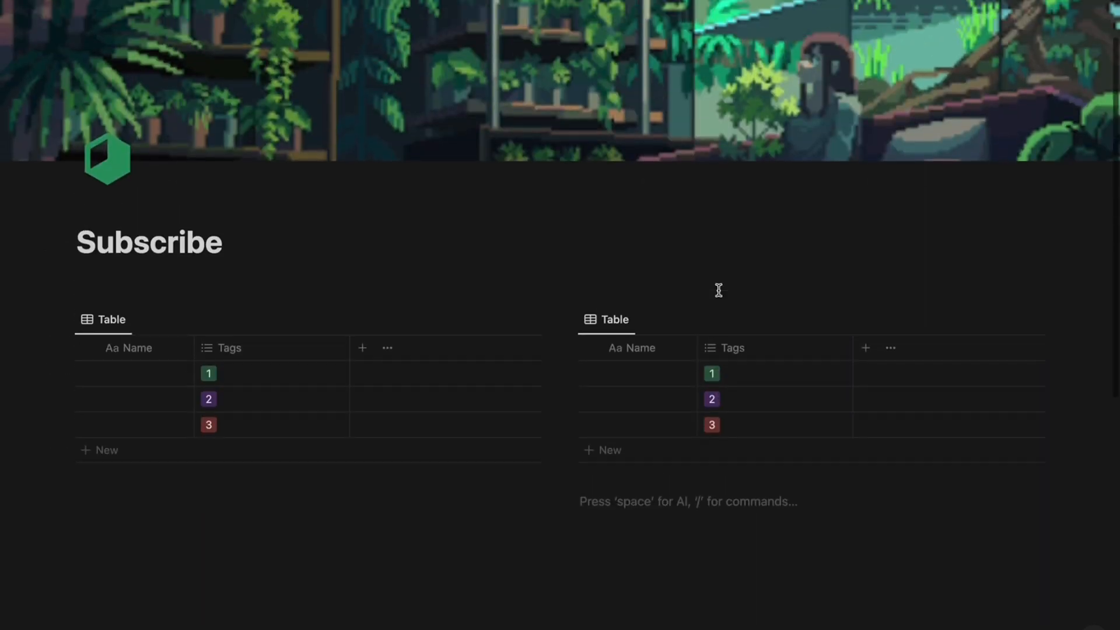
- Copy the original table's link and paste it below the linked table as another linked database view
click(69, 346)
click(66, 322)
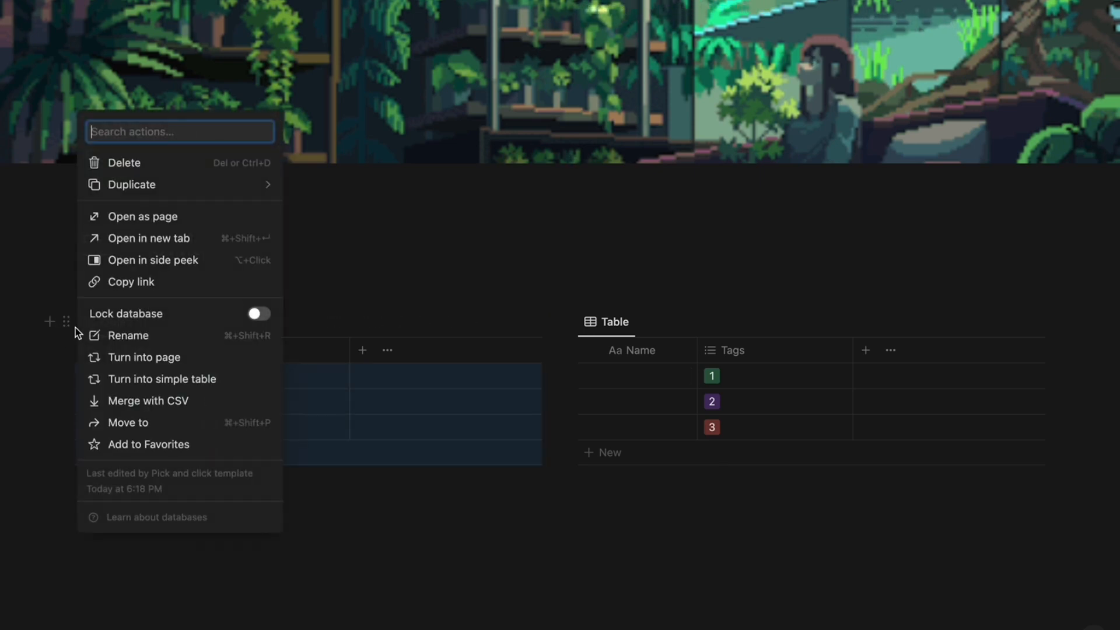
click(143, 283)
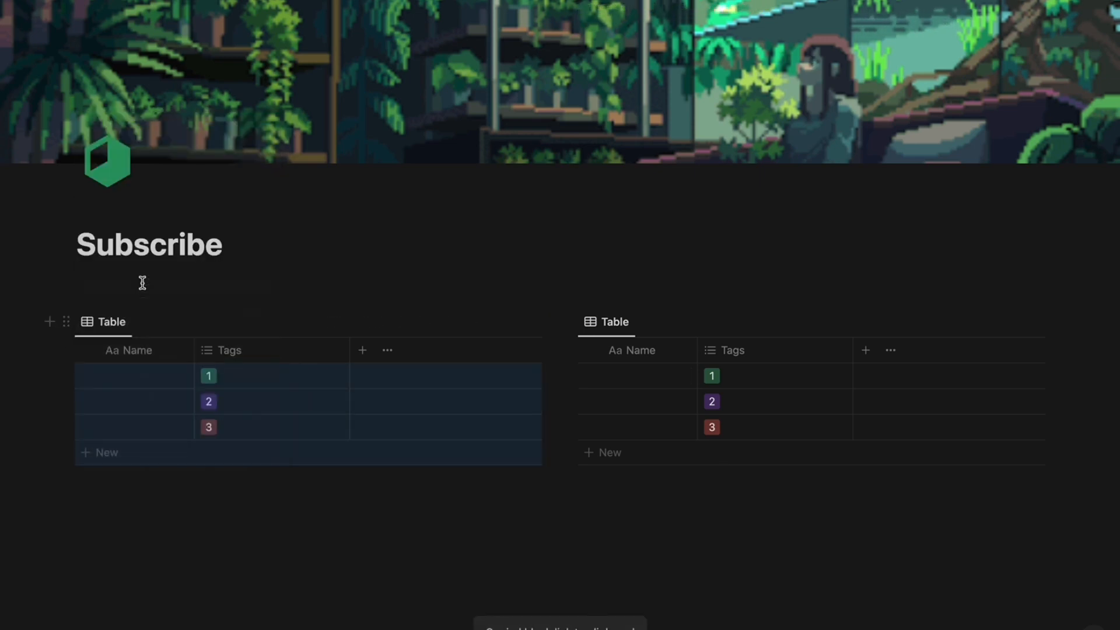
click(610, 493)
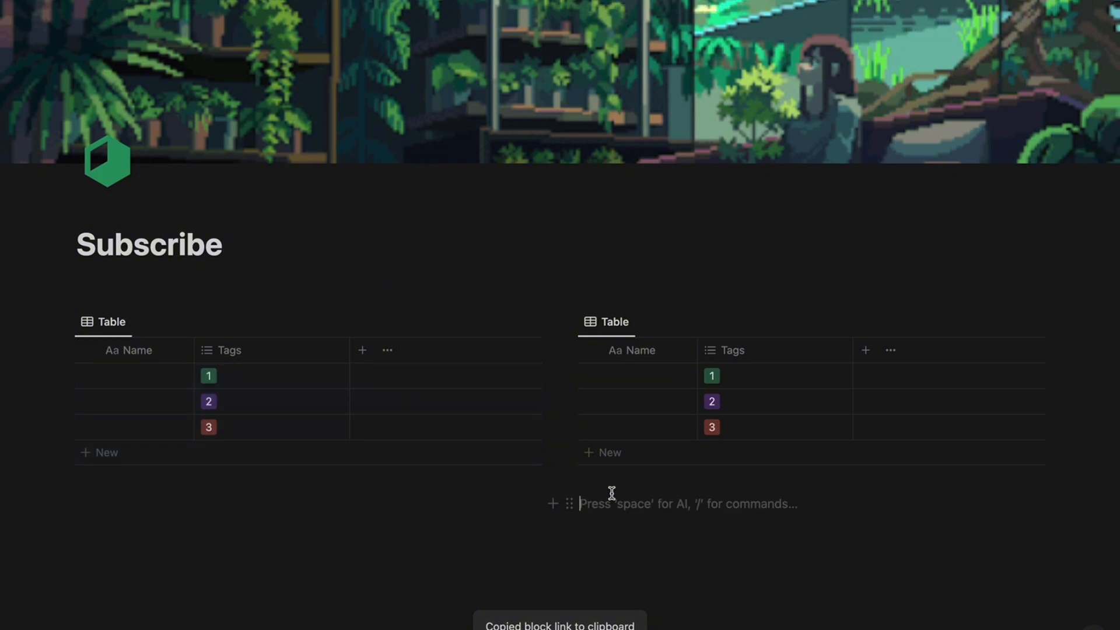
key(super+v)
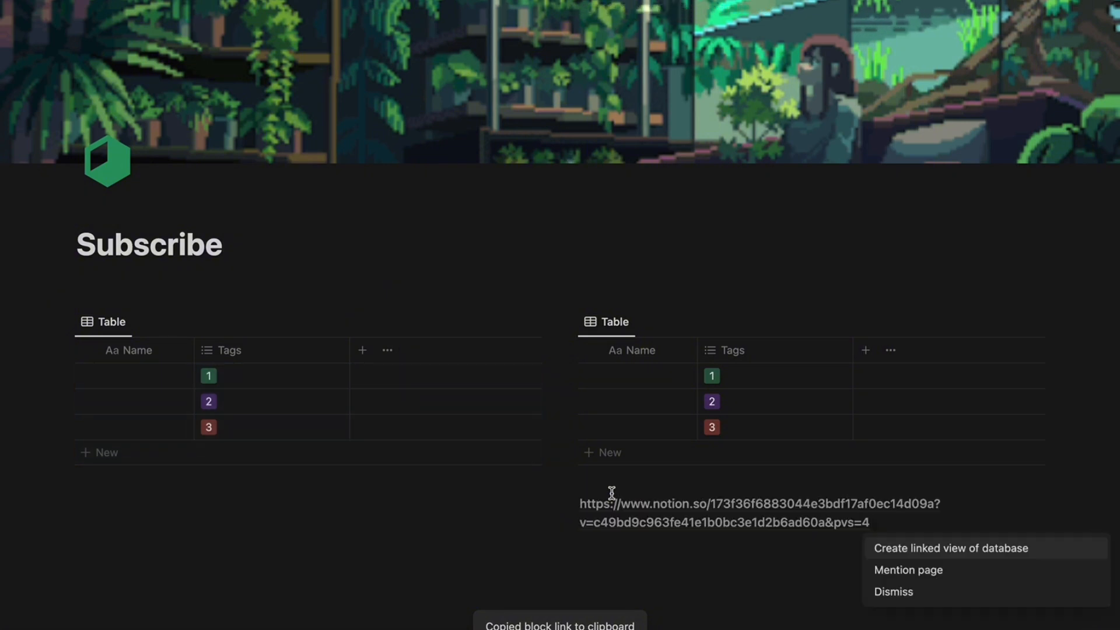
click(894, 550)
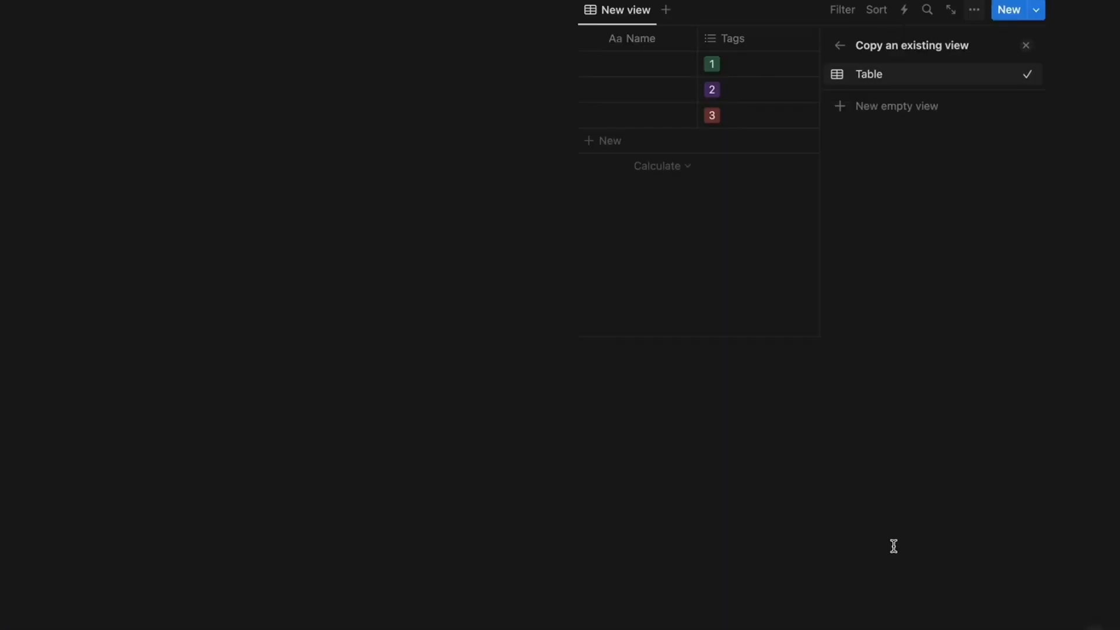
click(1026, 46)
scroll(635, 318, up, 10)
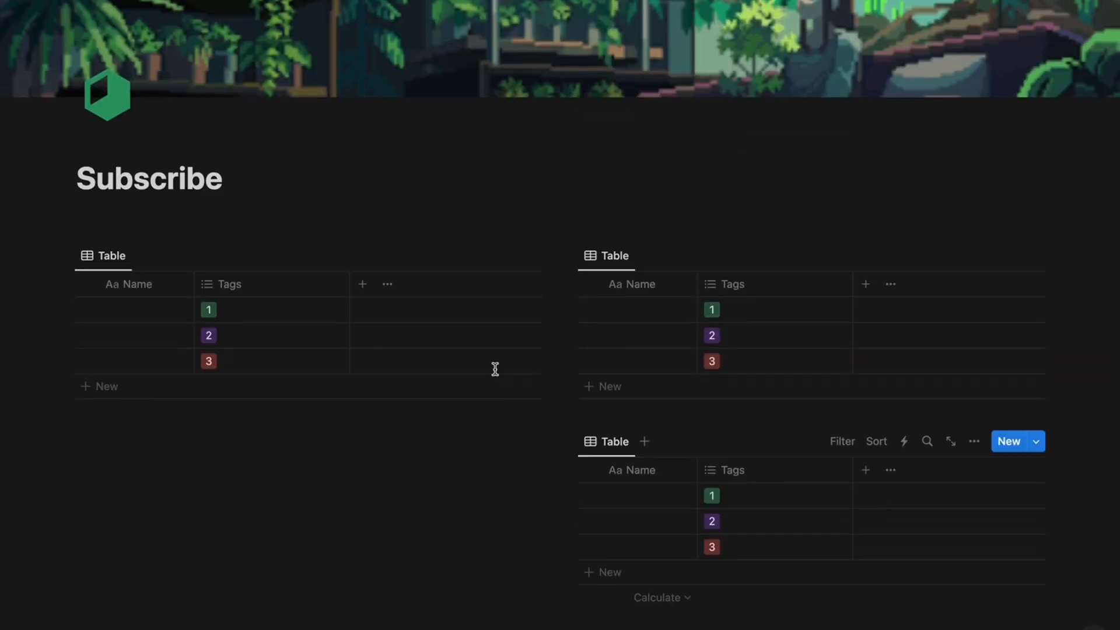
- Add tags 2 and 3 to the first row of the original table
click(256, 310)
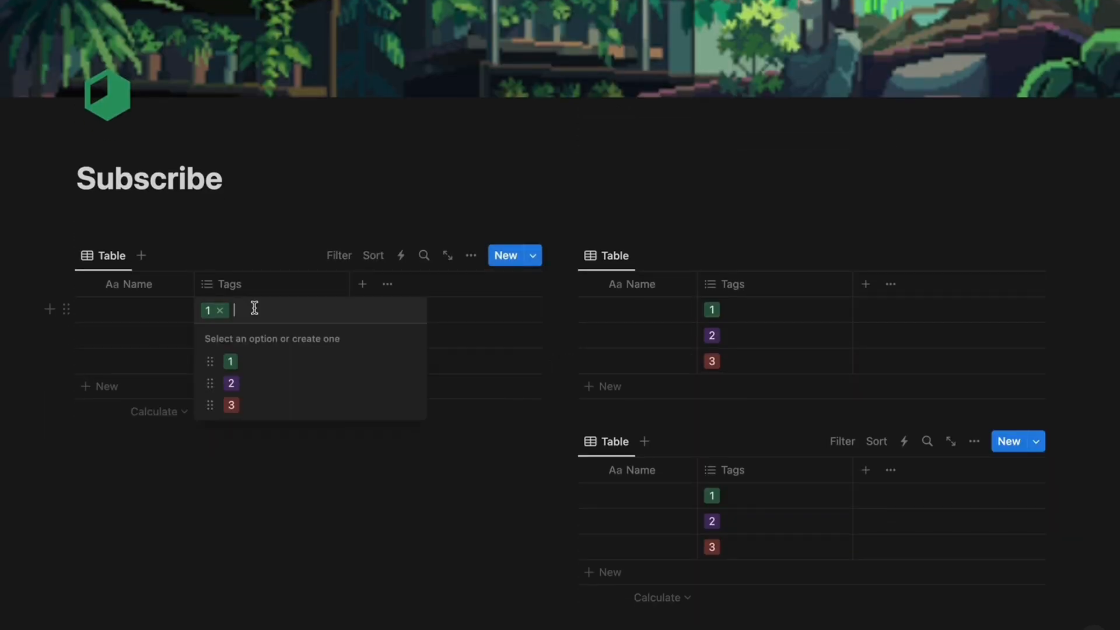
click(233, 386)
click(234, 408)
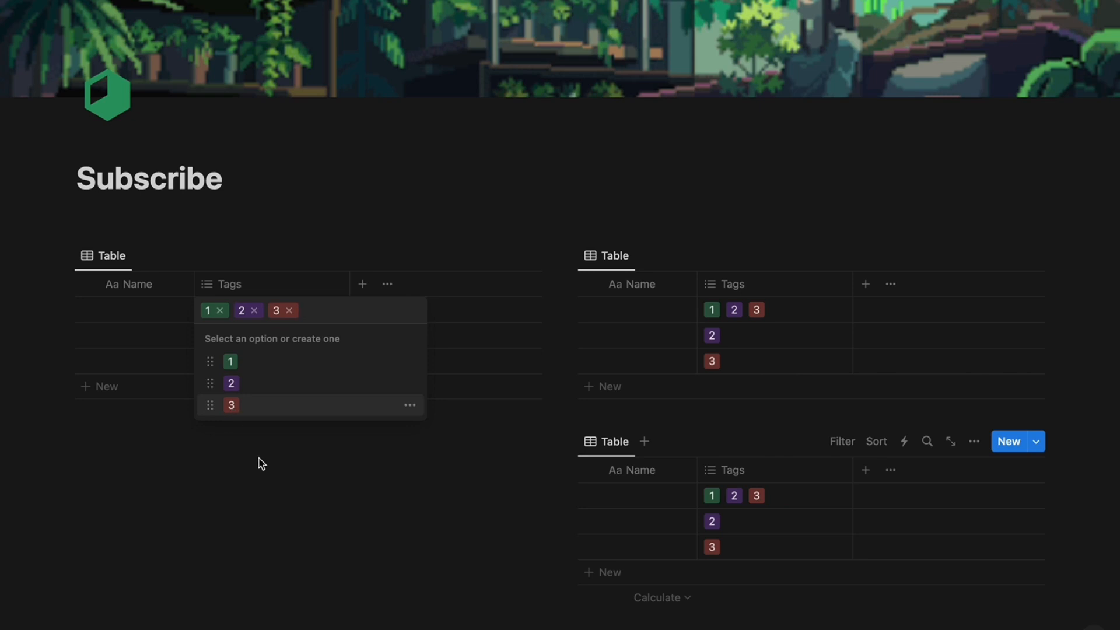
key(Escape)
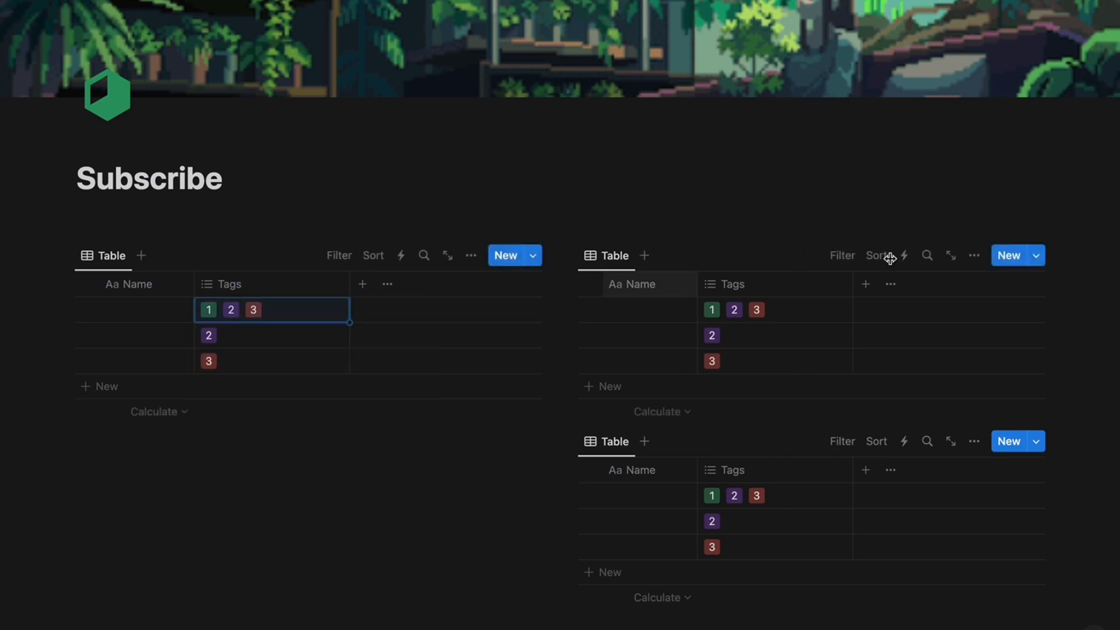
- Sort the upper linked table by Tags in descending order and delete that sort again
click(880, 260)
click(881, 259)
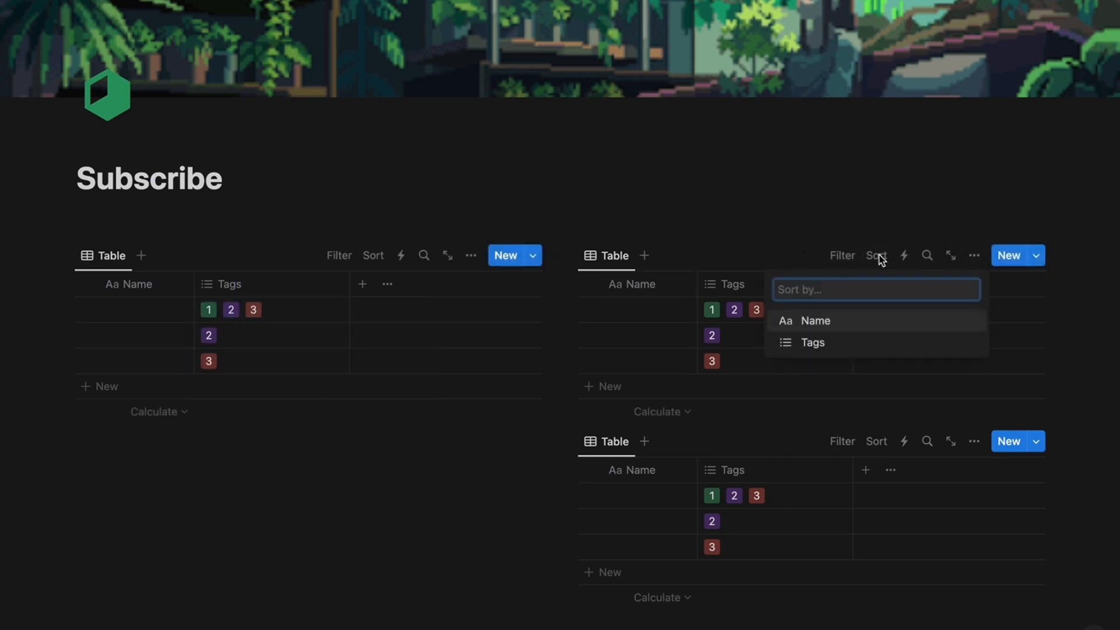
click(821, 343)
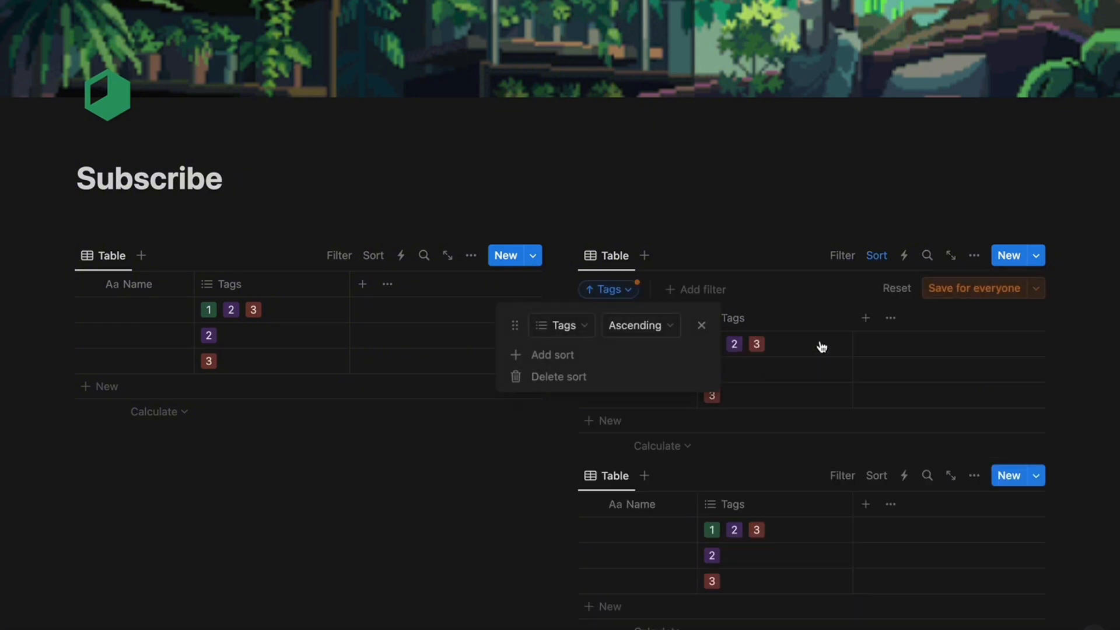
click(655, 326)
click(621, 377)
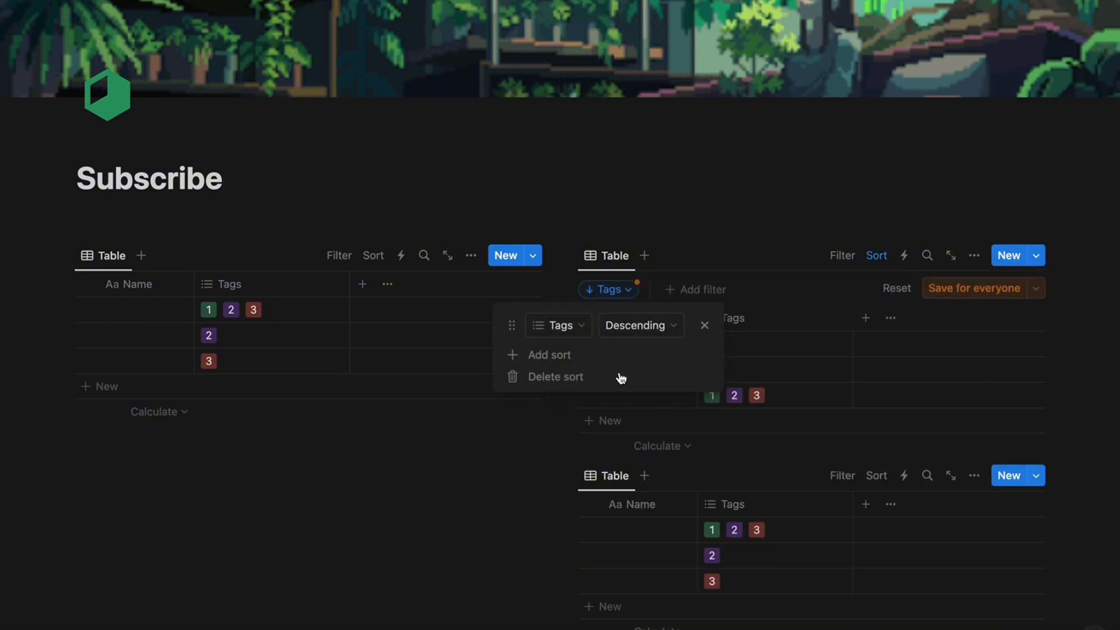
click(498, 442)
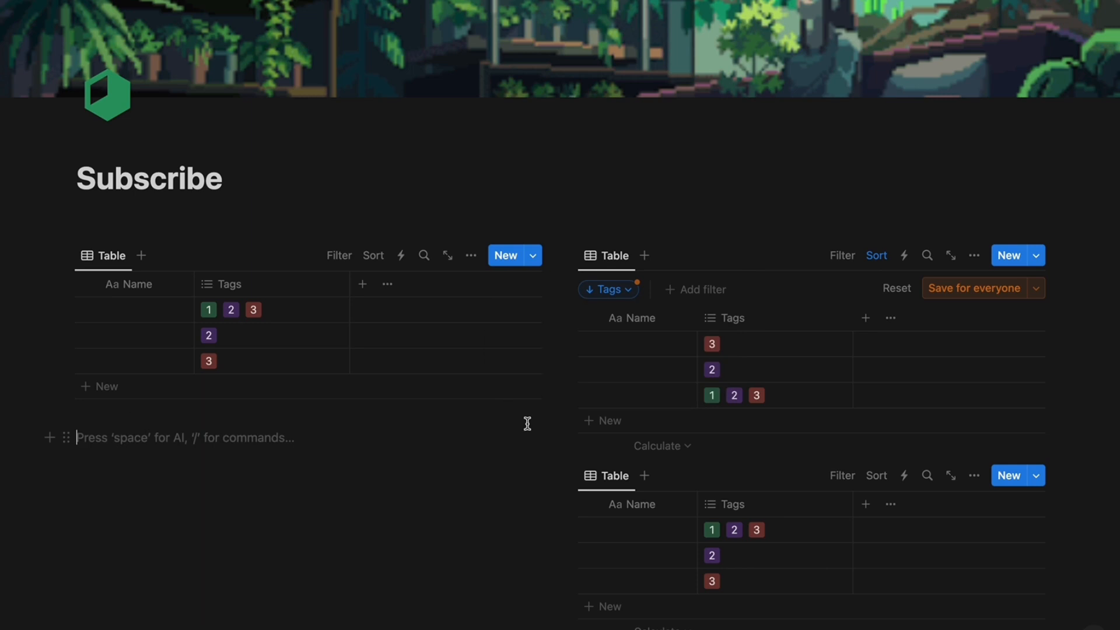
click(632, 293)
click(575, 374)
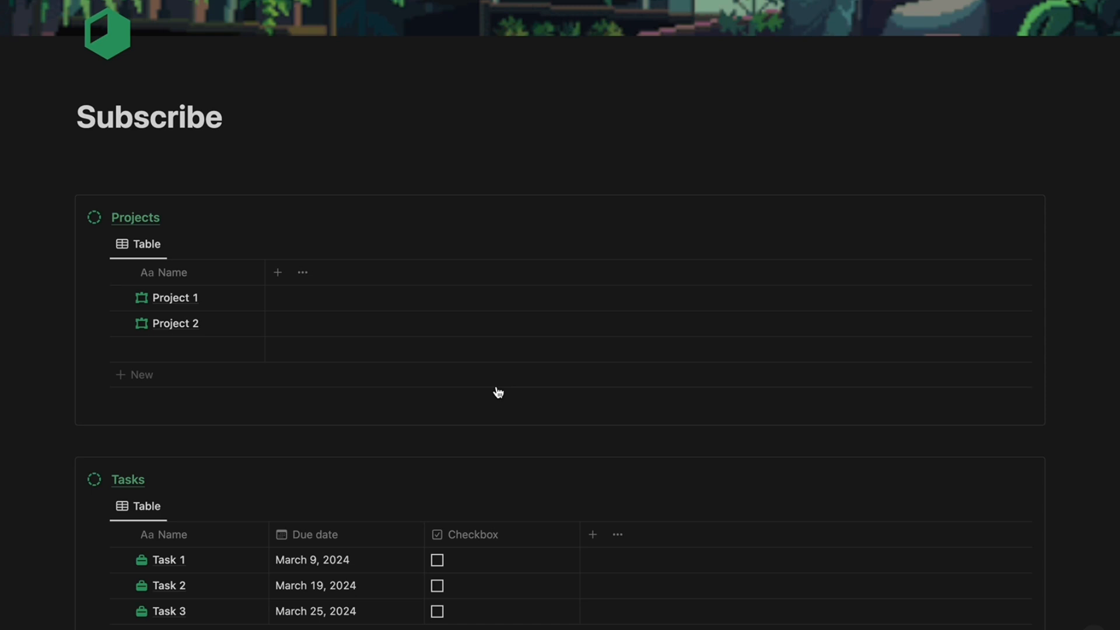
- Add a relation property named Tasks to the Projects table, linked to the Tasks database and shown there as Projects
click(280, 274)
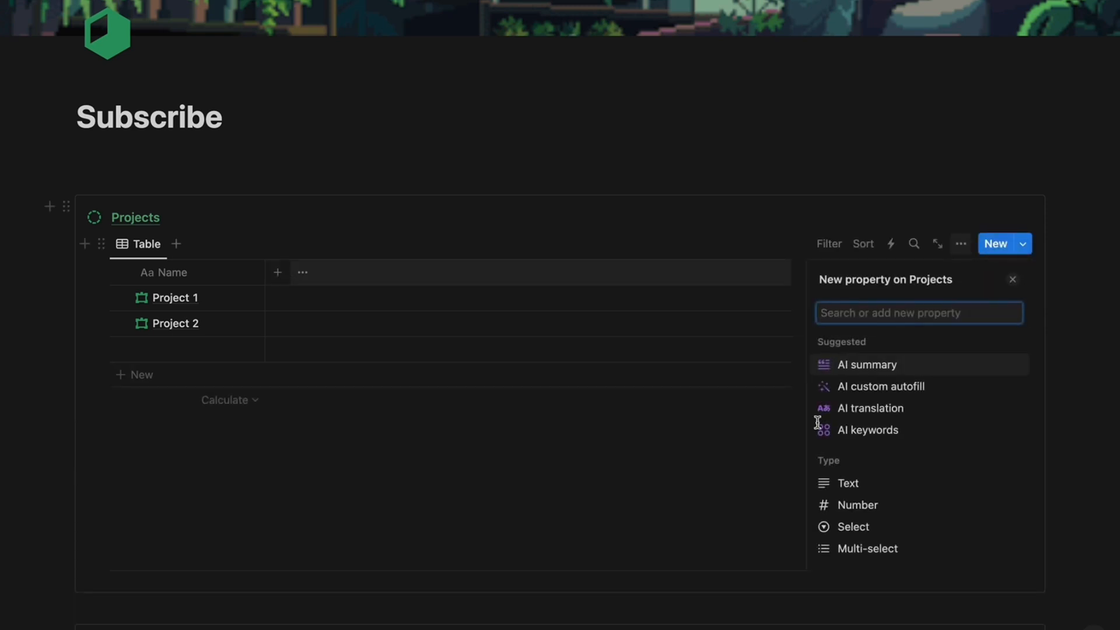
scroll(870, 475, down, 5)
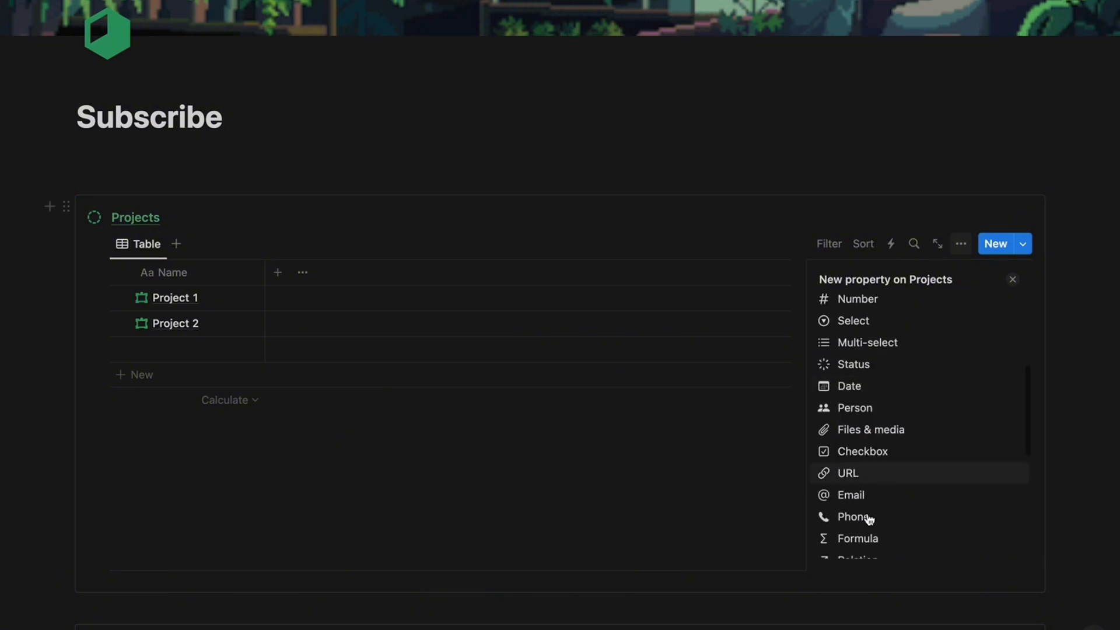
scroll(870, 519, down, 3)
click(868, 505)
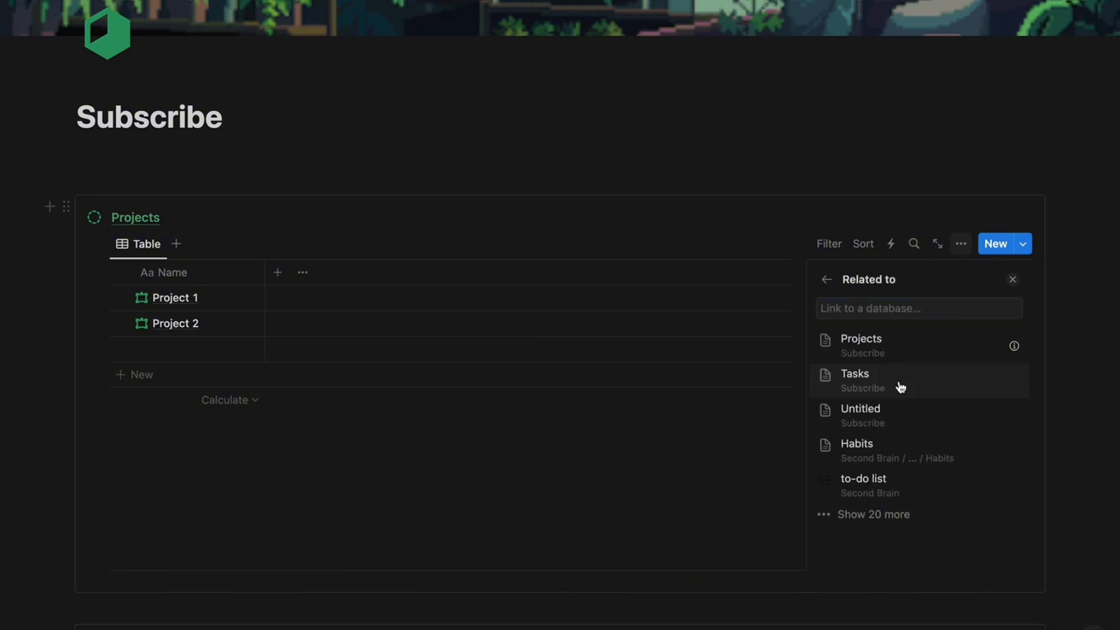
click(902, 387)
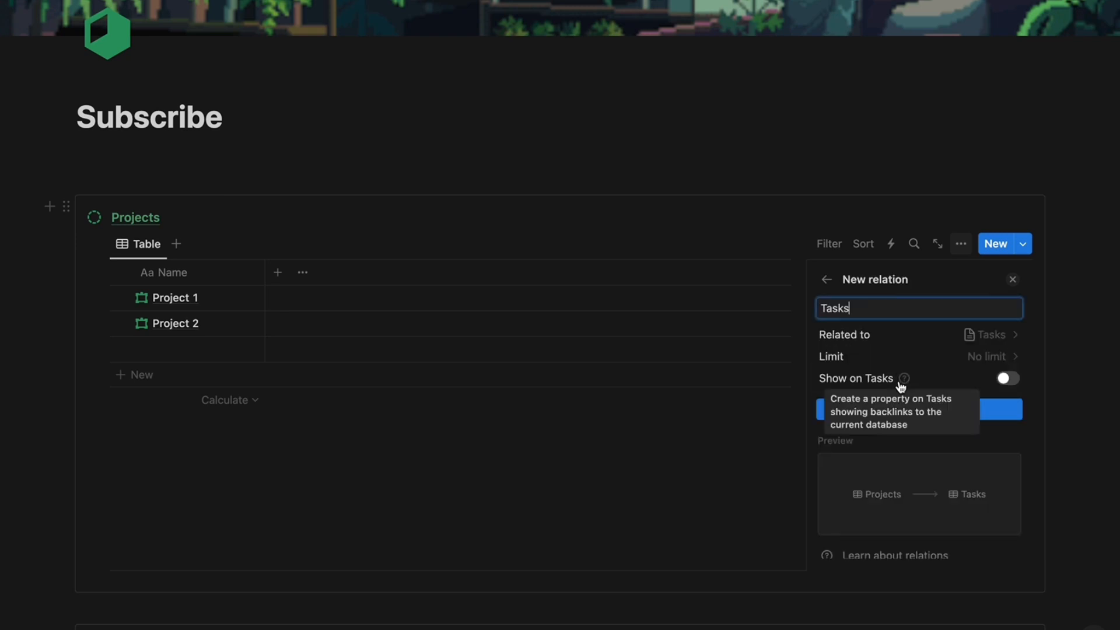
click(1008, 378)
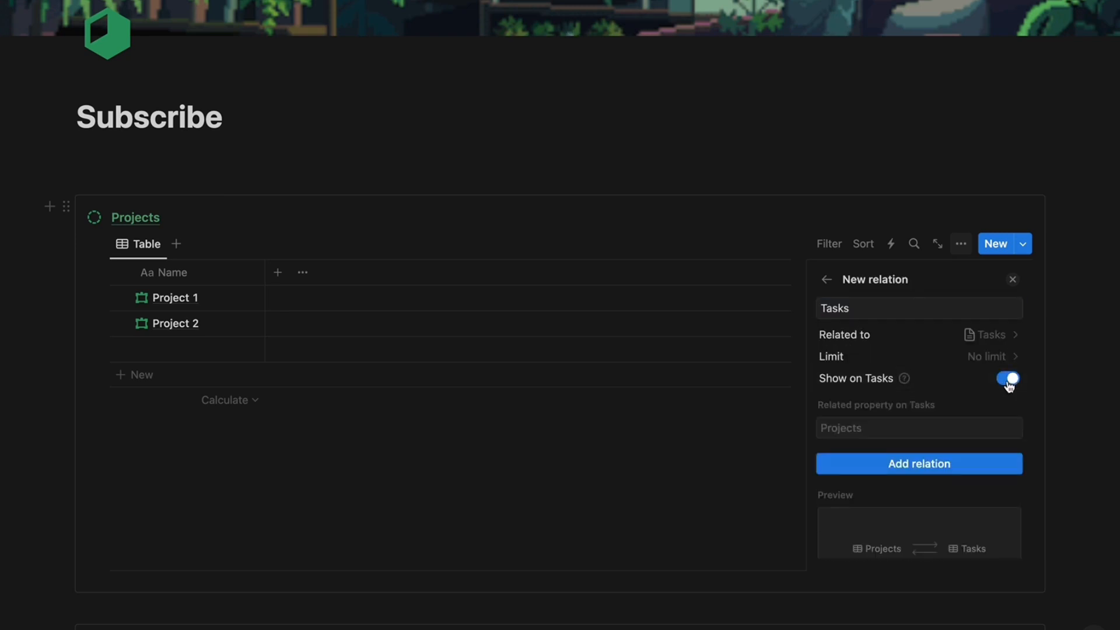
click(863, 426)
text(Projects)
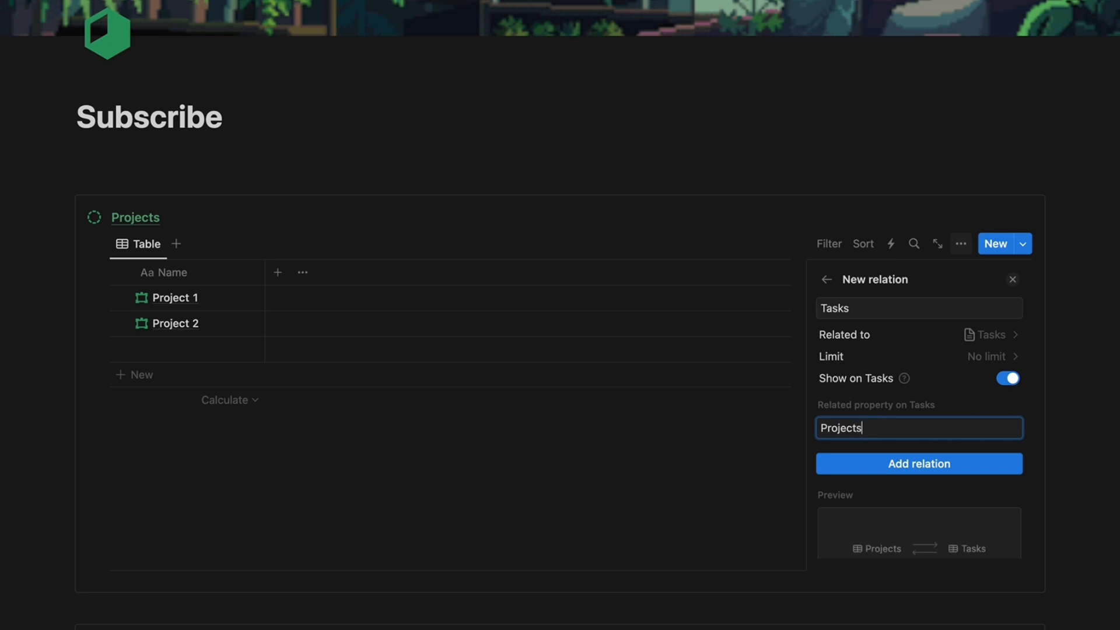
click(897, 465)
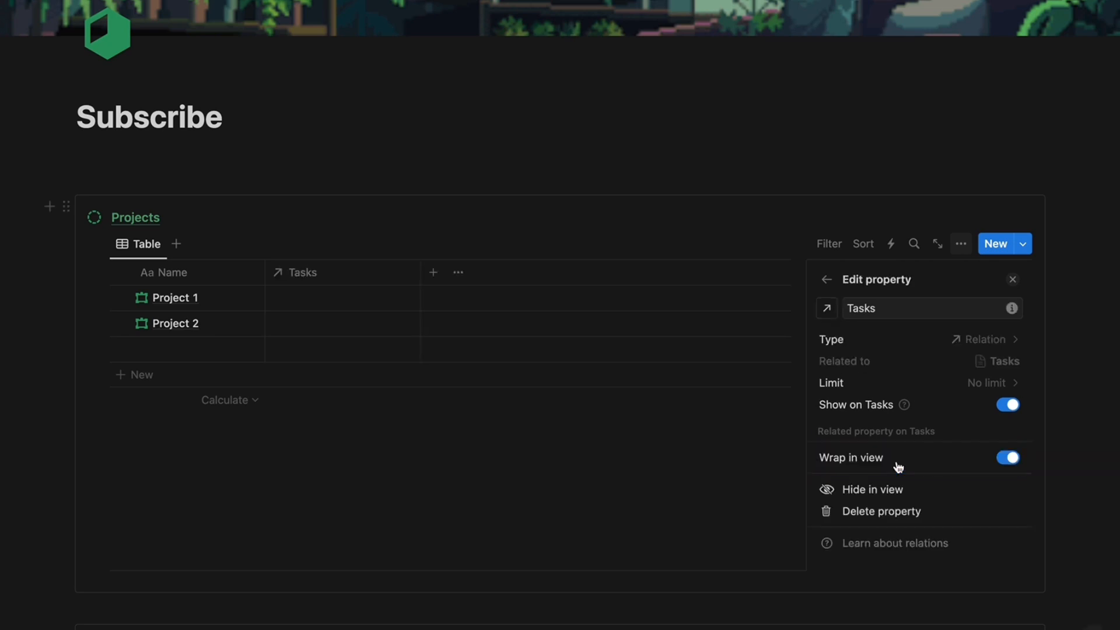
click(747, 458)
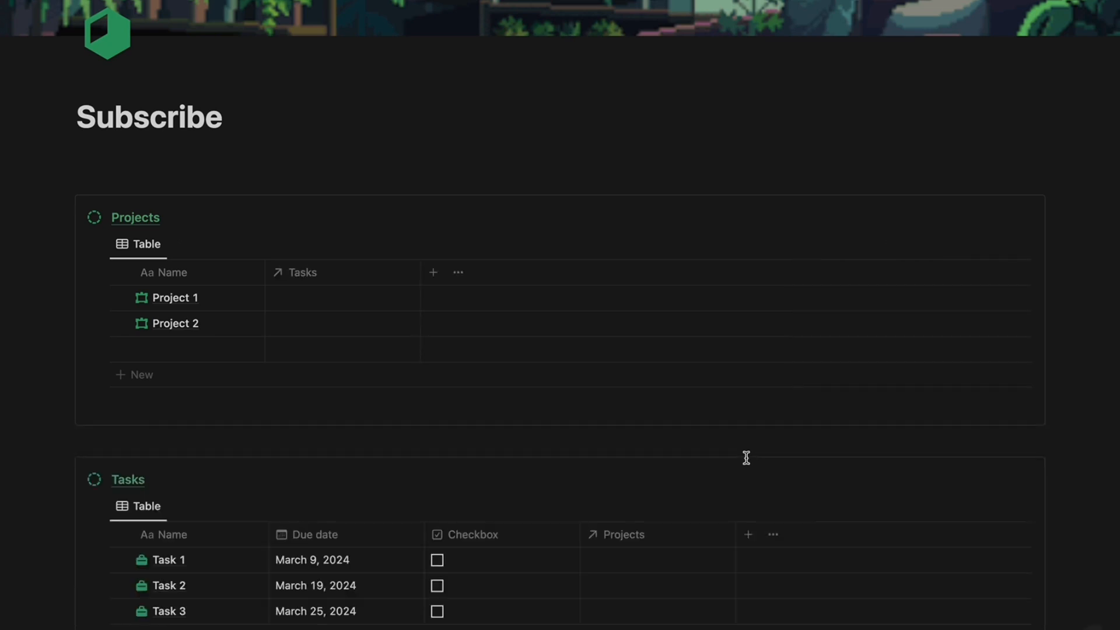
- In the Tasks table's Projects column, link Task 1 and Task 2 to Project 1 and Task 3 to Project 2
scroll(746, 458, down, 2)
click(645, 519)
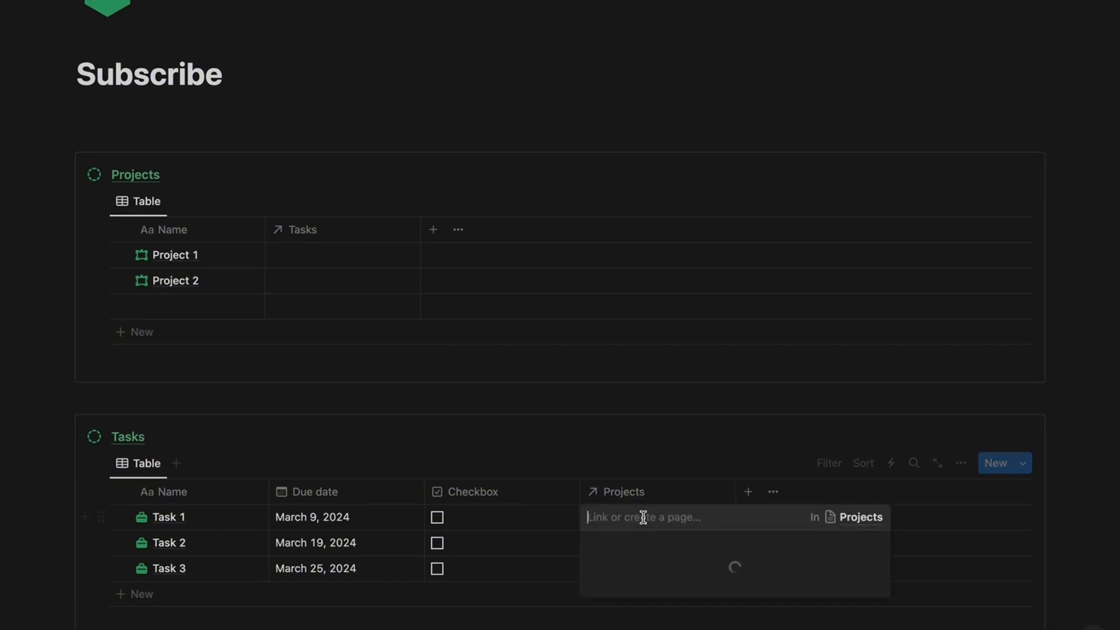
click(635, 595)
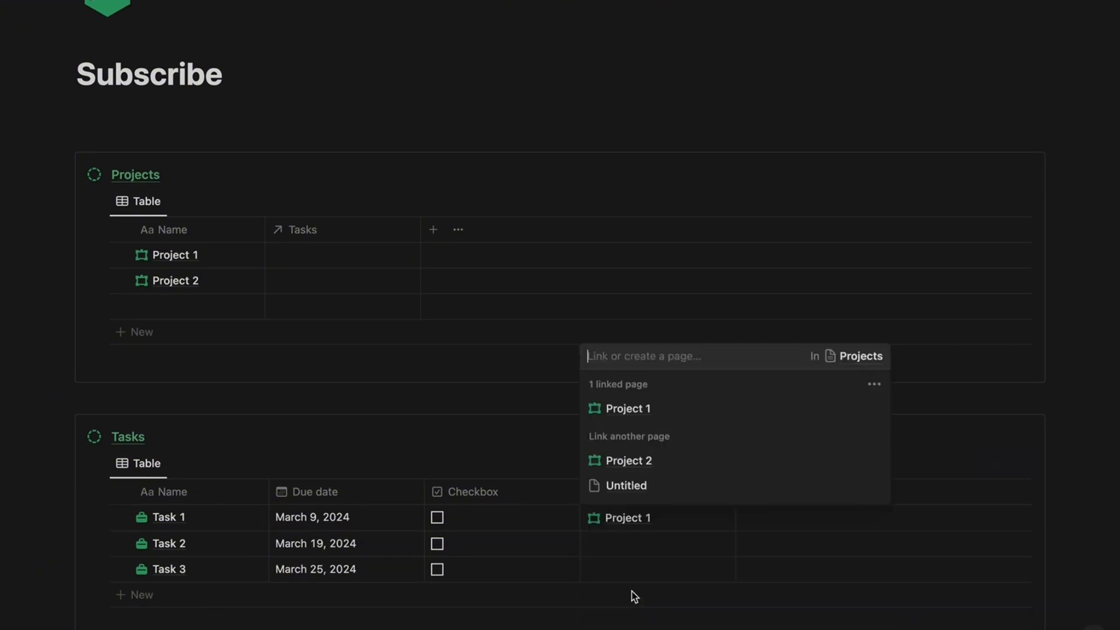
click(620, 542)
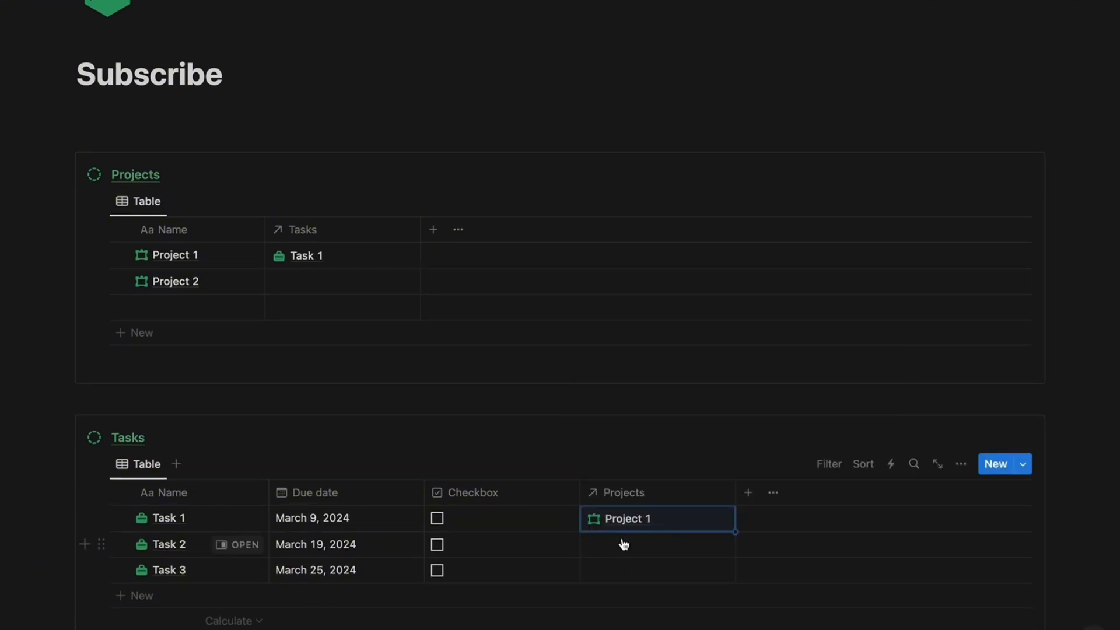
click(622, 538)
click(642, 490)
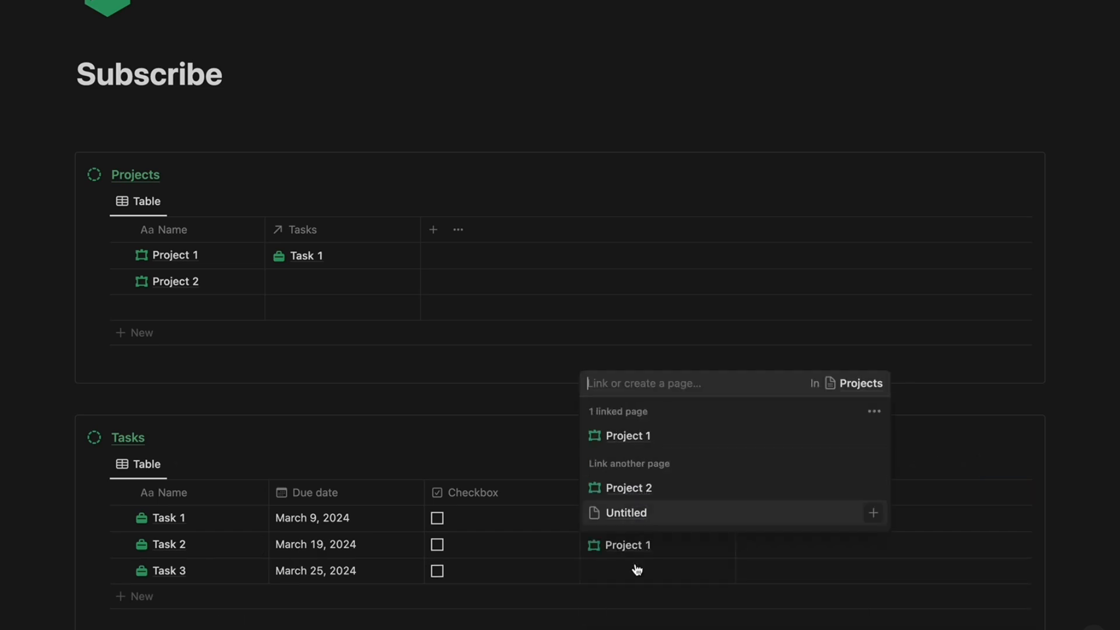
click(622, 575)
click(622, 576)
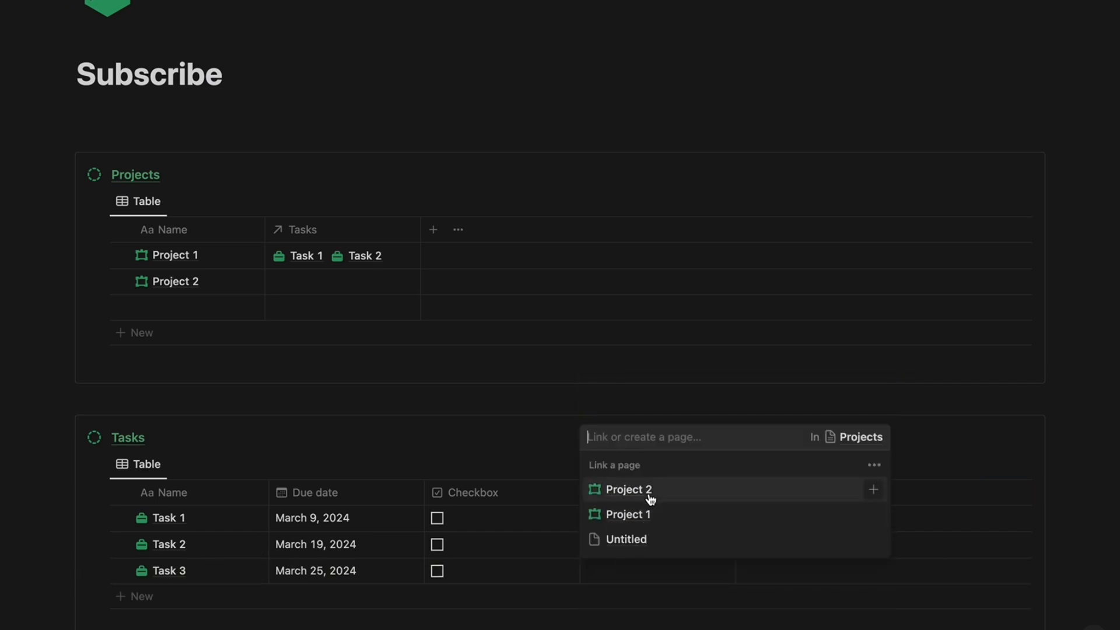
click(649, 491)
click(551, 439)
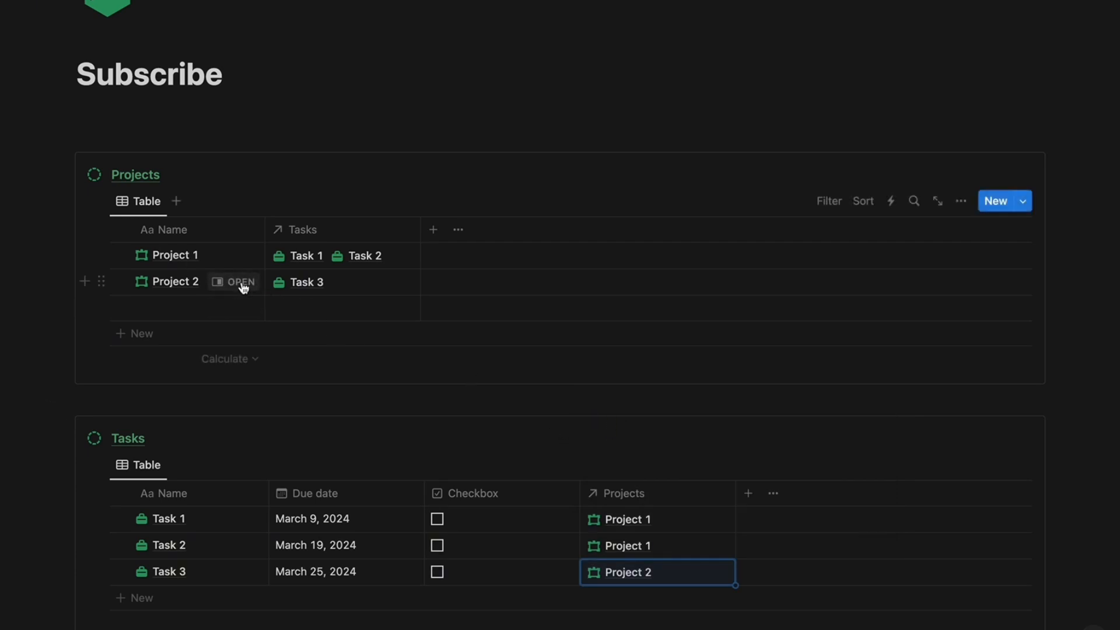
- Open Project 2, show its Tasks relation as a separate page section, and make the Checkbox property visible in that relation
click(241, 284)
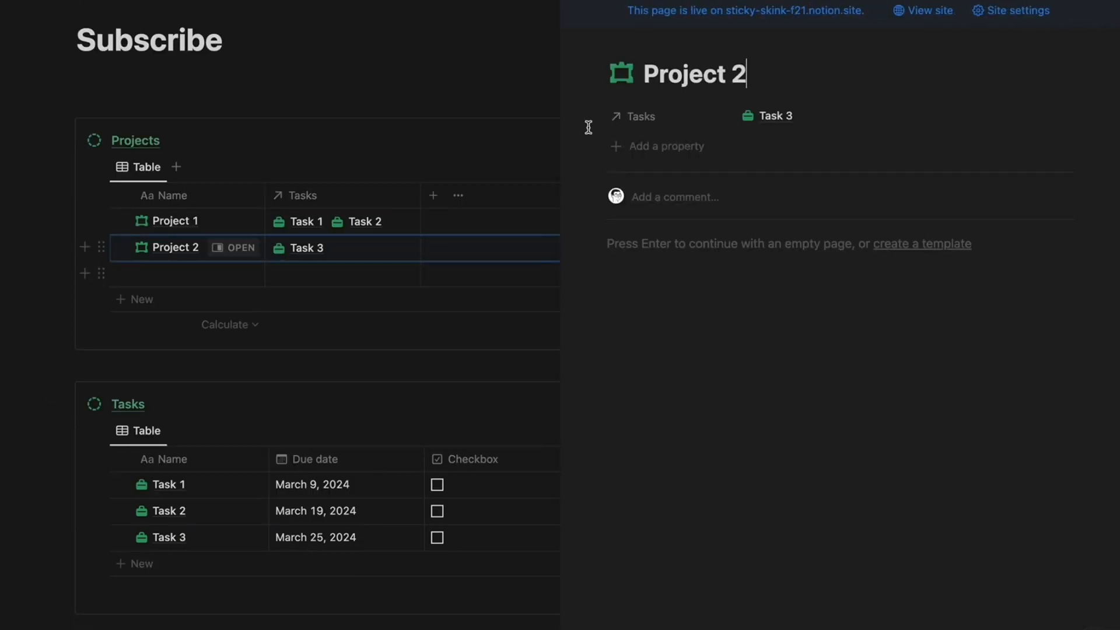
click(601, 119)
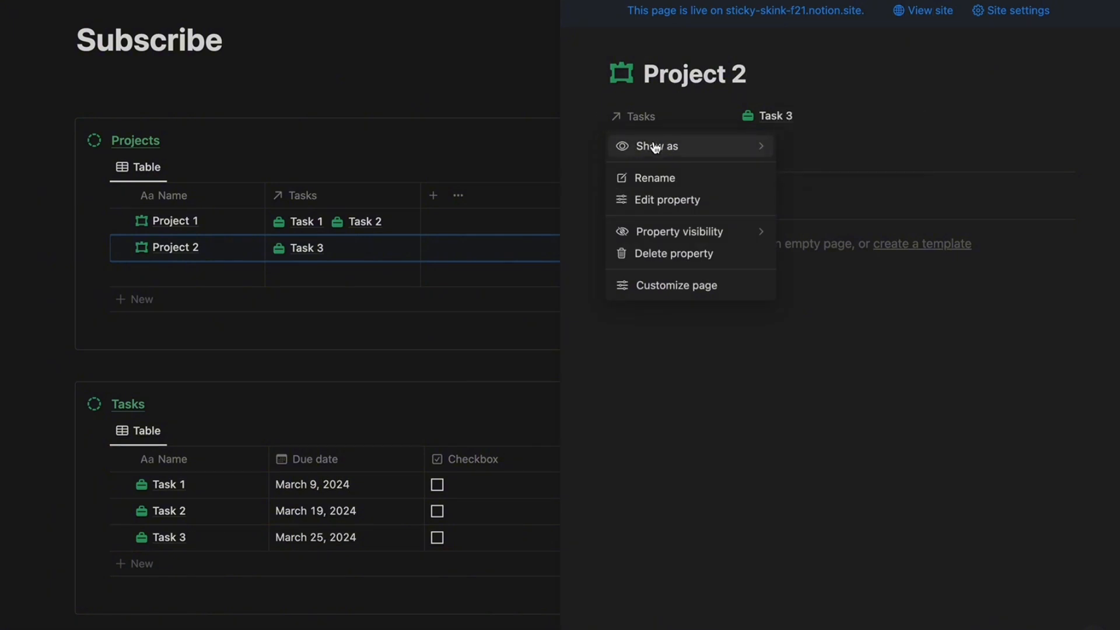
mouse_move(654, 148)
click(870, 146)
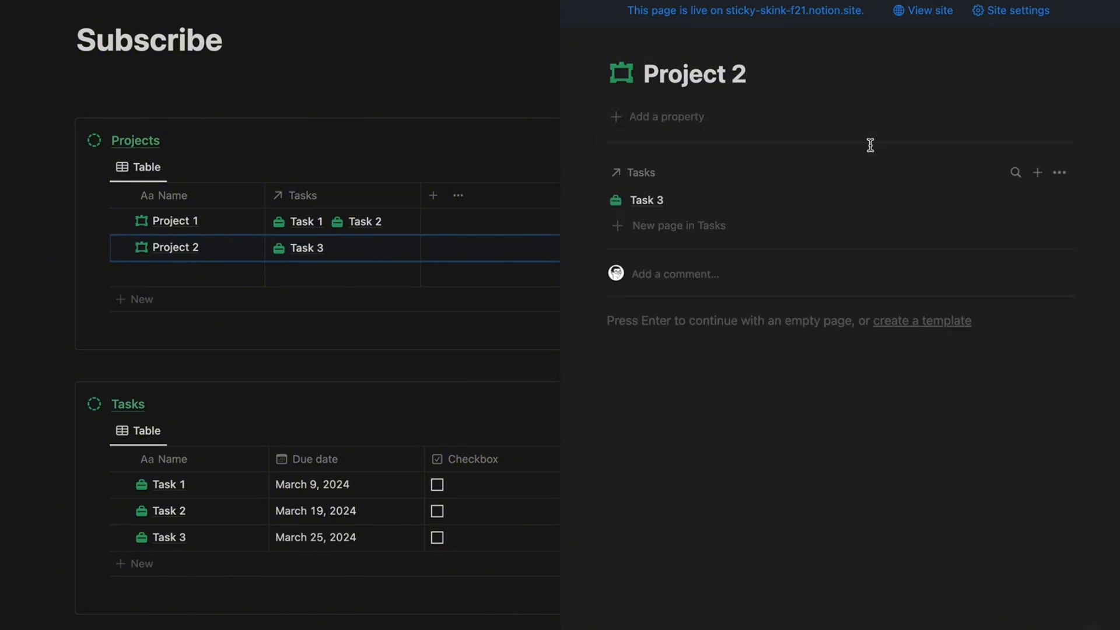
click(1068, 175)
click(1088, 304)
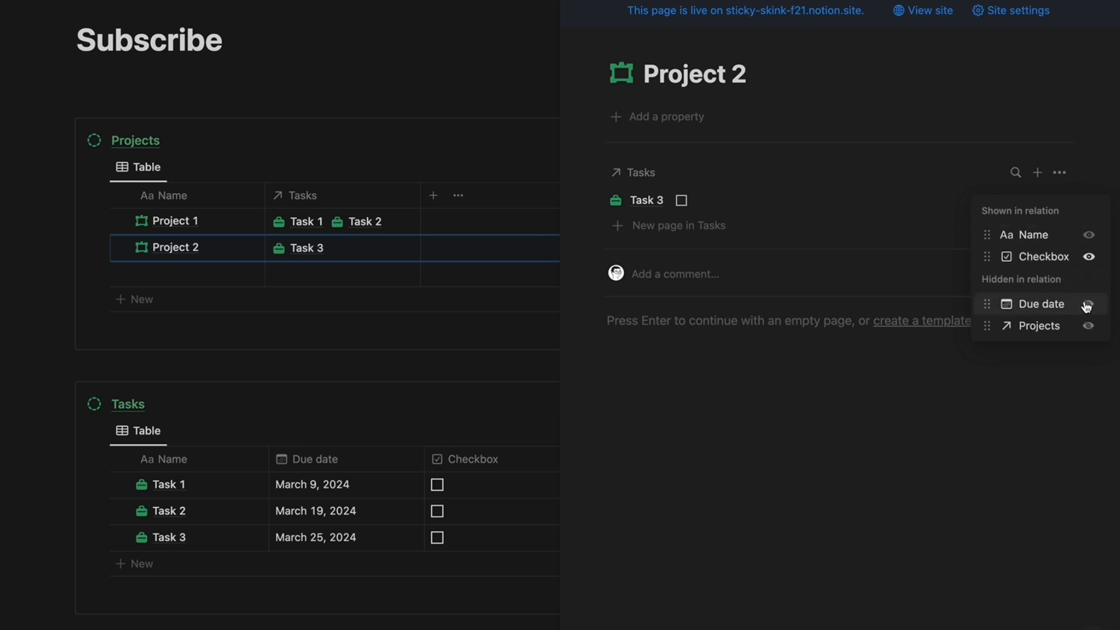
click(859, 405)
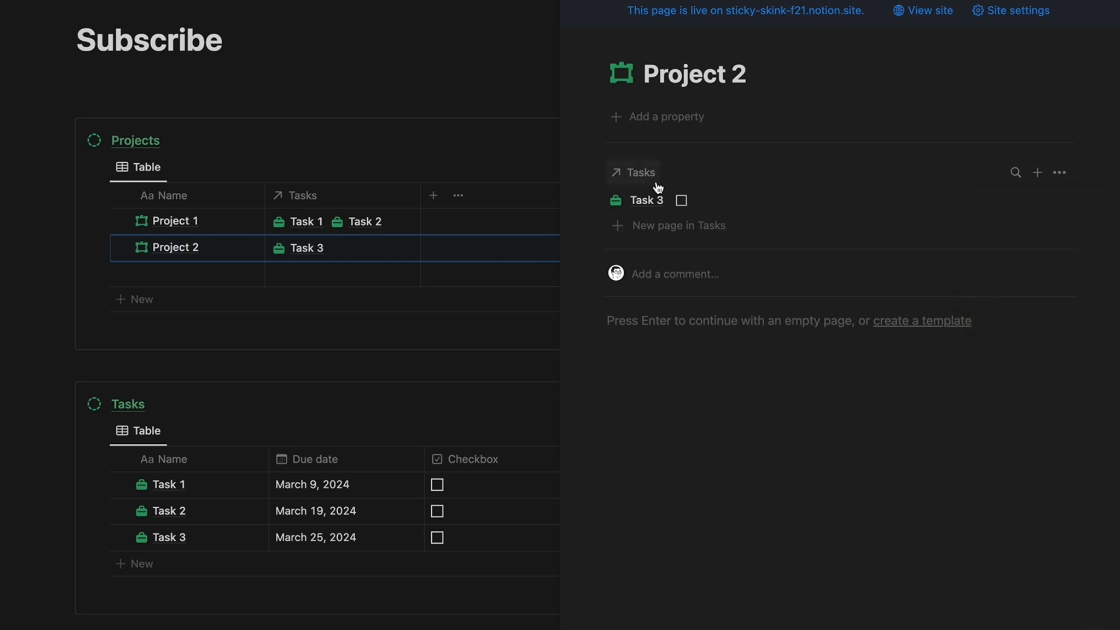
- Collapse Project 2's Tasks relation to a compact link below the comments, view its linked tasks and close the page
click(598, 175)
mouse_move(712, 200)
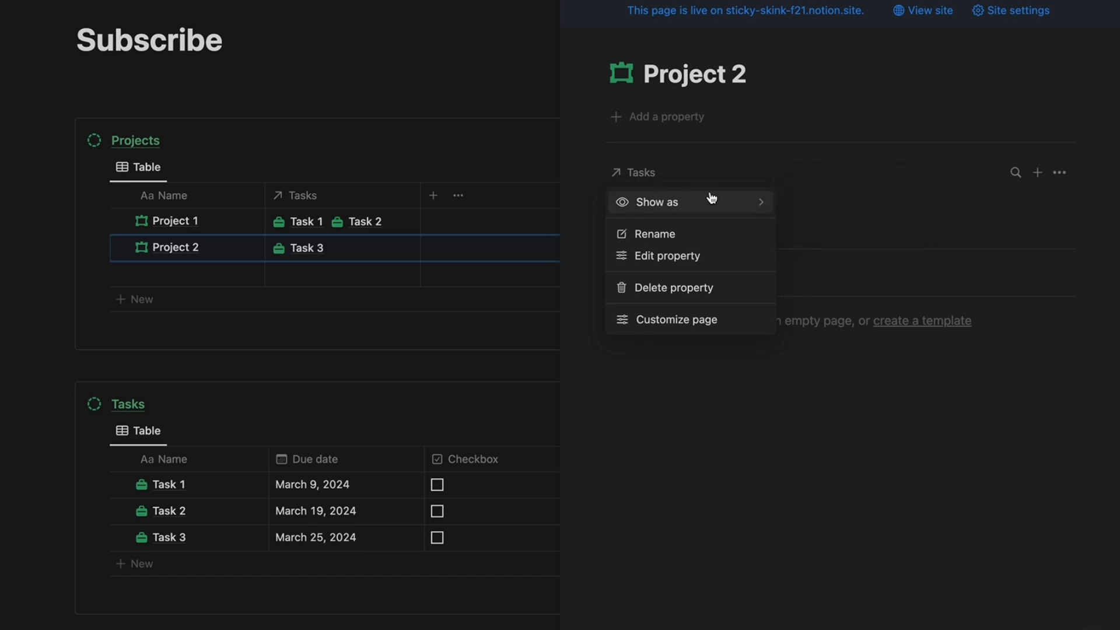
click(803, 224)
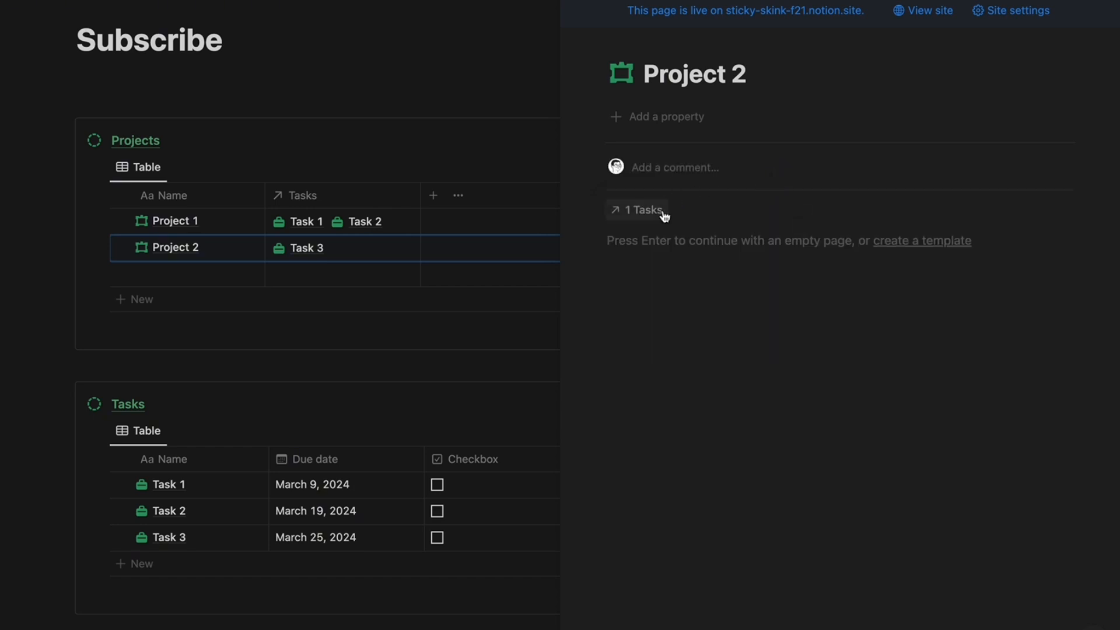
click(646, 211)
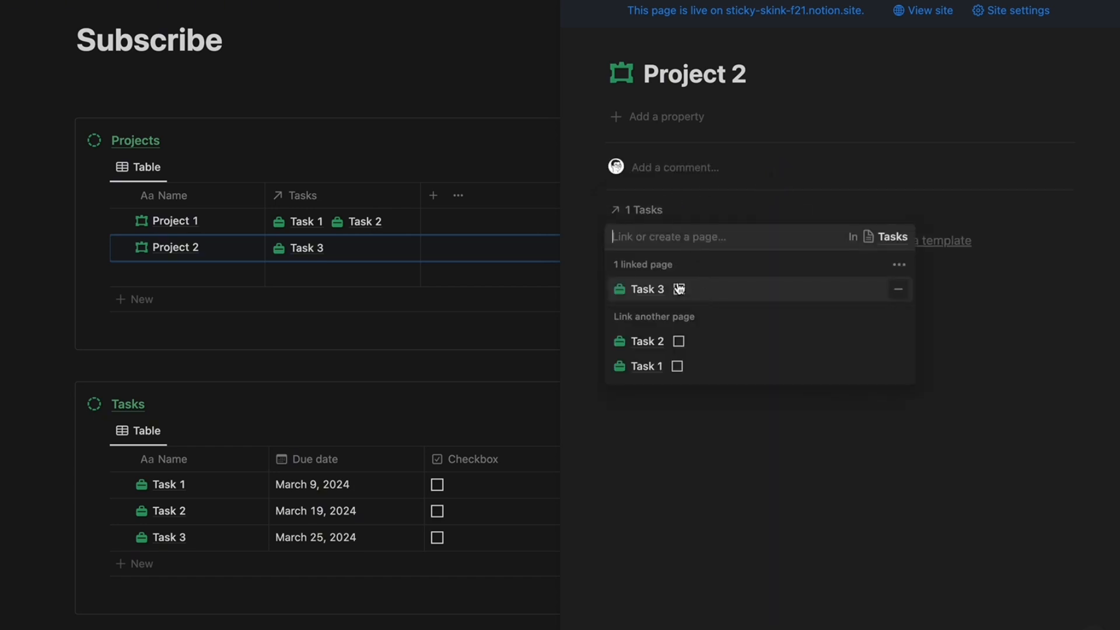
click(584, 270)
click(586, 2)
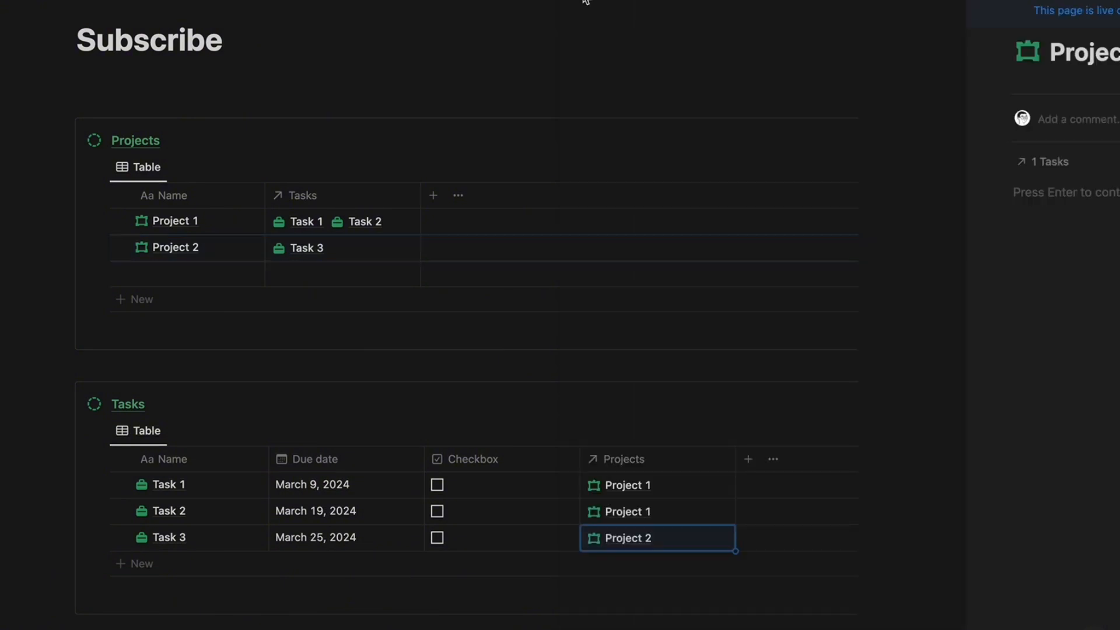
- Tick the checkboxes of Task 1 and Task 3 in the Tasks table
scroll(510, 347, up, 1)
scroll(510, 348, down, 1)
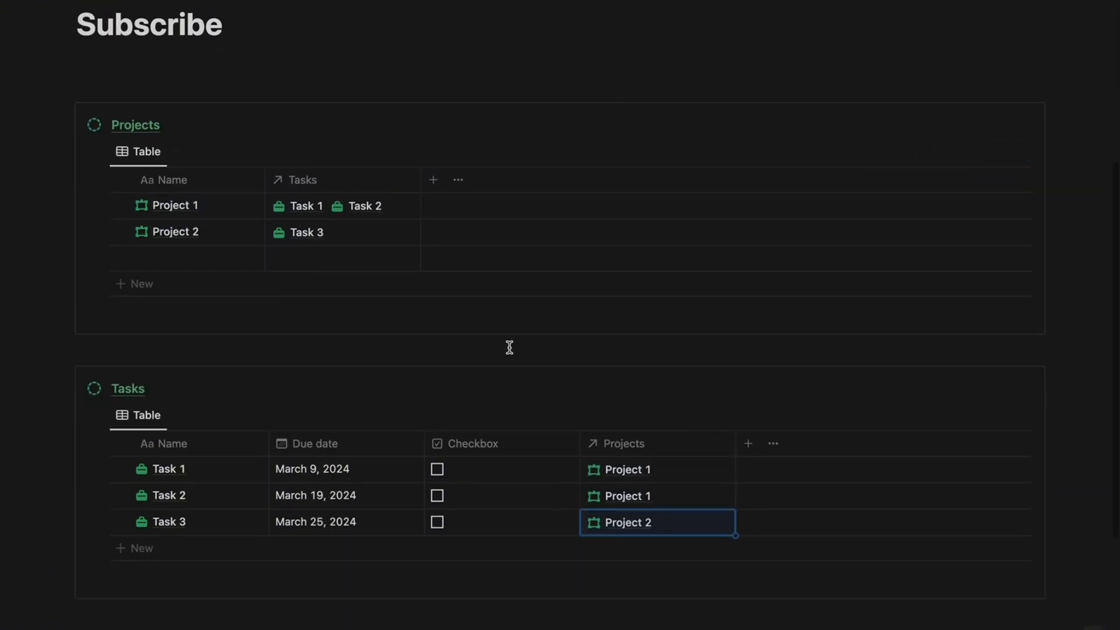
click(439, 472)
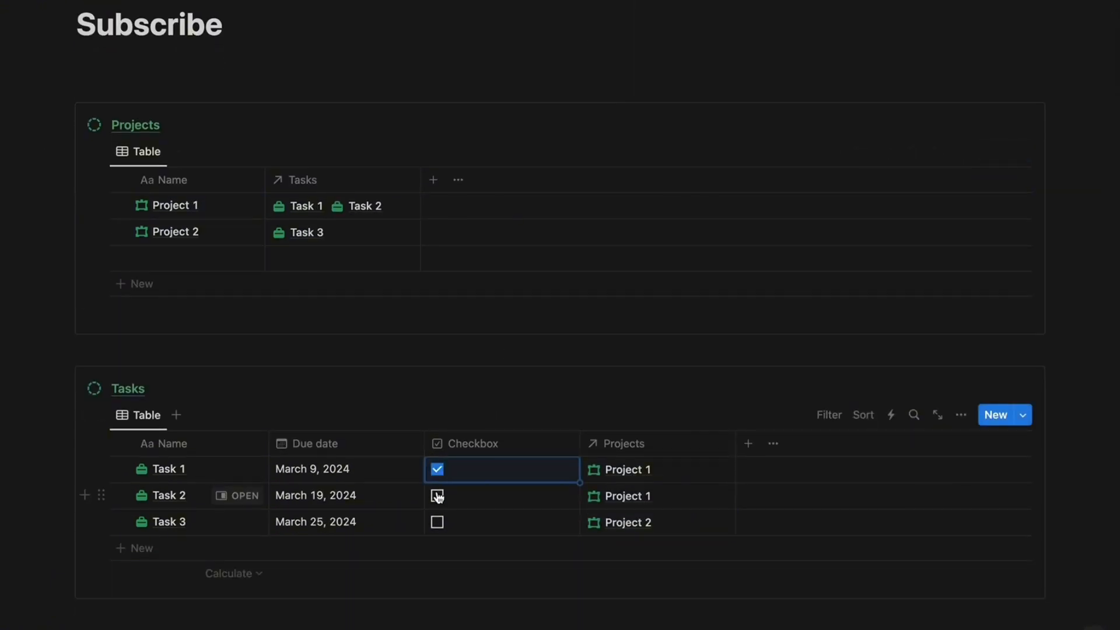
click(437, 525)
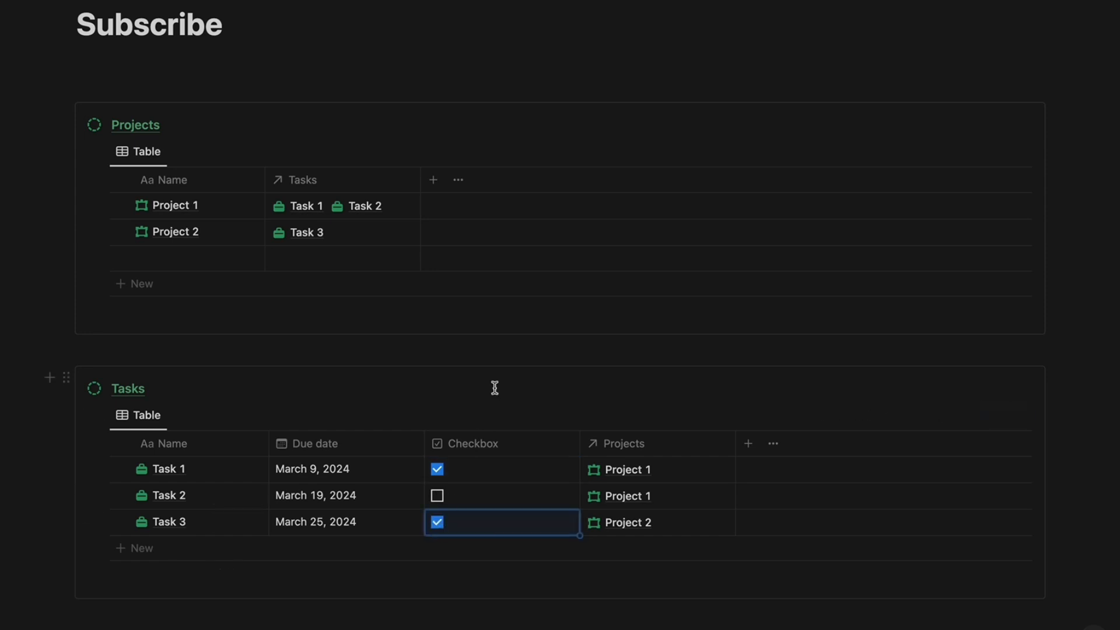
- Add a rollup property named Pourcentage to the Projects table, based on the Tasks relation
scroll(495, 388, up, 2)
click(434, 241)
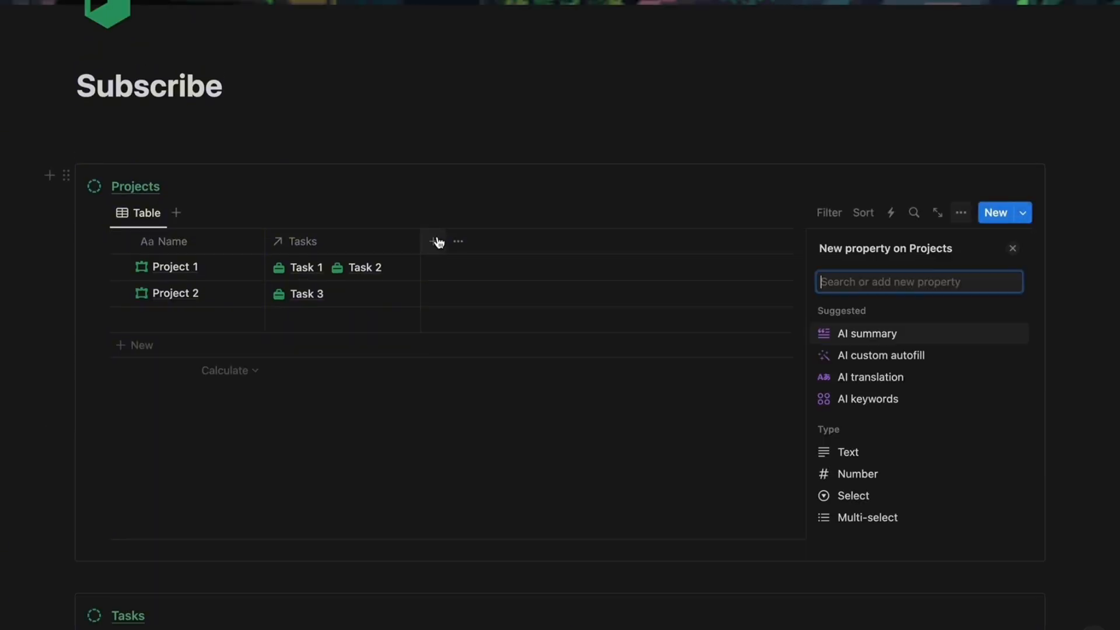
scroll(876, 461, down, 5)
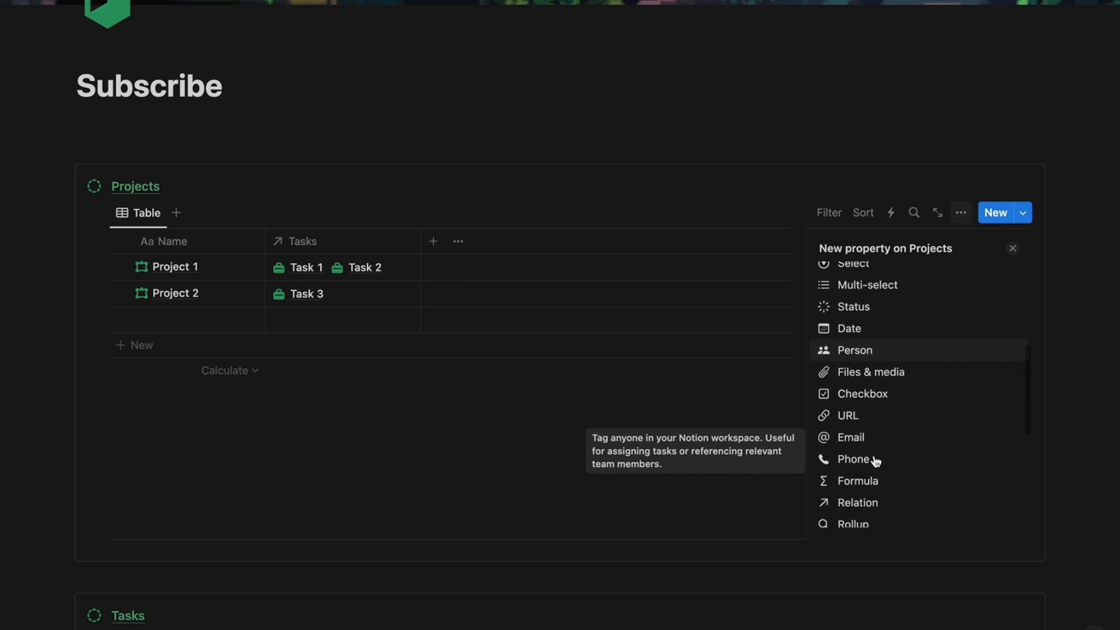
scroll(876, 461, down, 1)
click(856, 474)
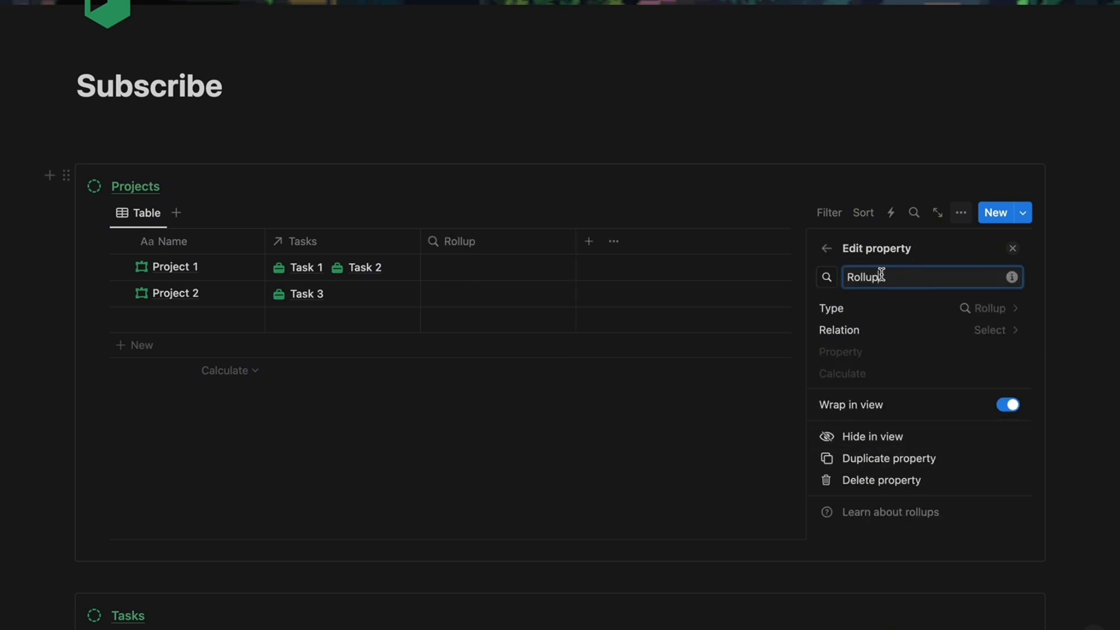
drag(881, 277, 847, 275)
text(Pourcentage)
click(992, 331)
click(864, 399)
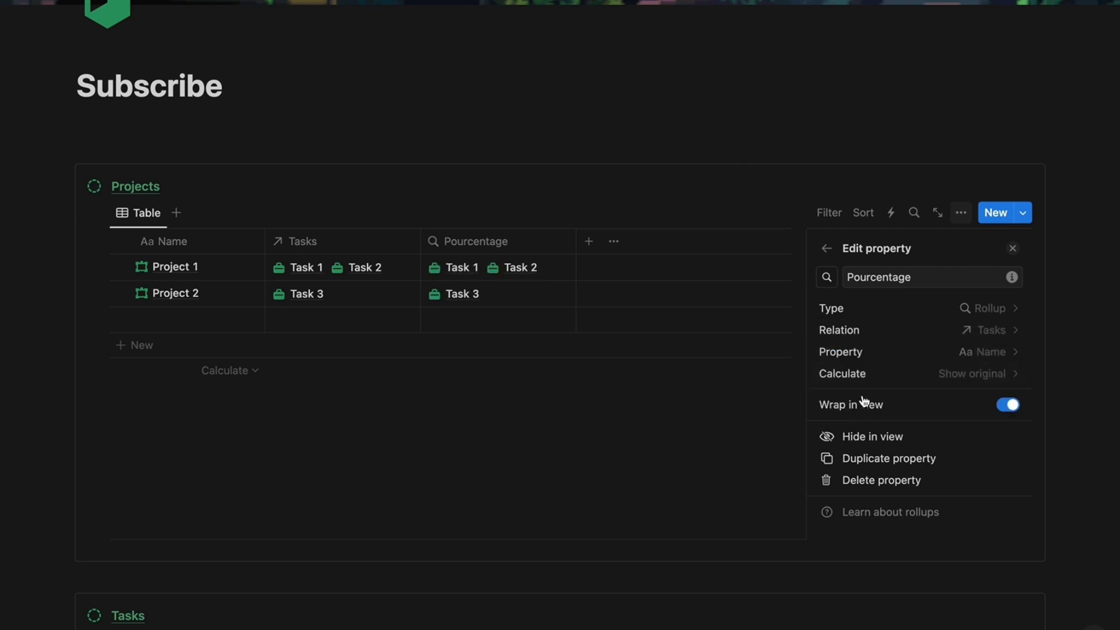
- Set the Pourcentage rollup to use the Checkbox property and calculate Percent checked
click(913, 356)
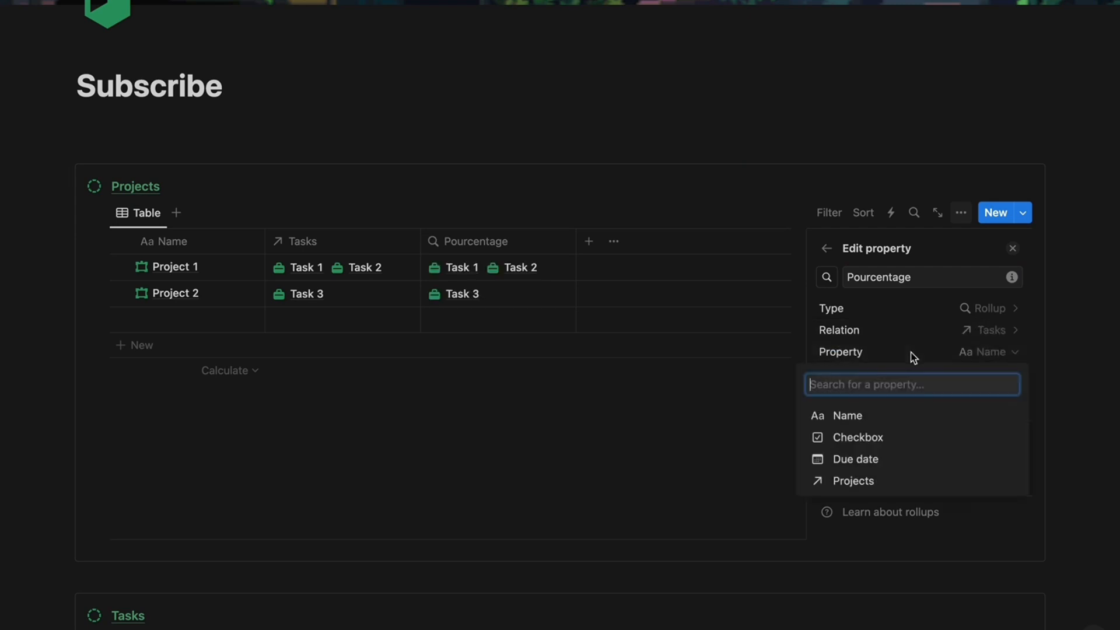
click(864, 438)
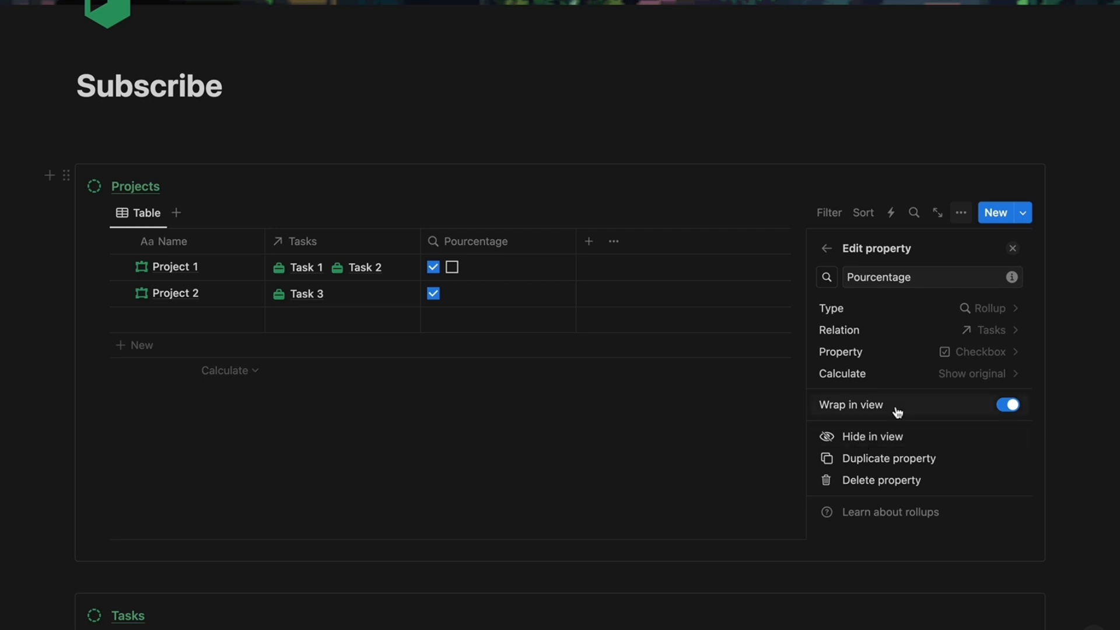
click(934, 379)
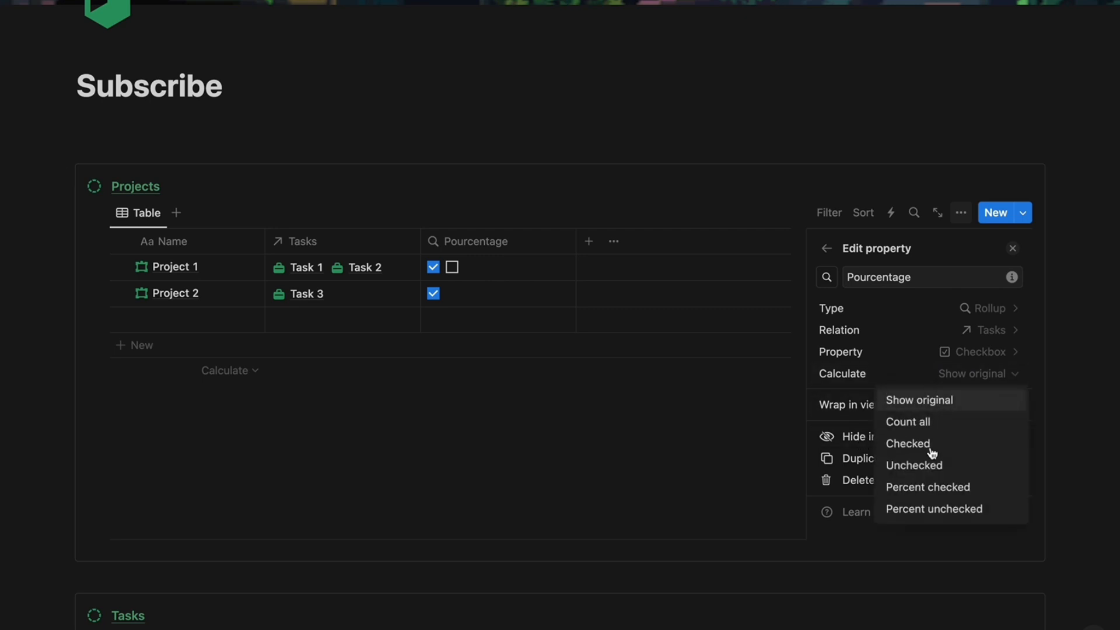
click(975, 488)
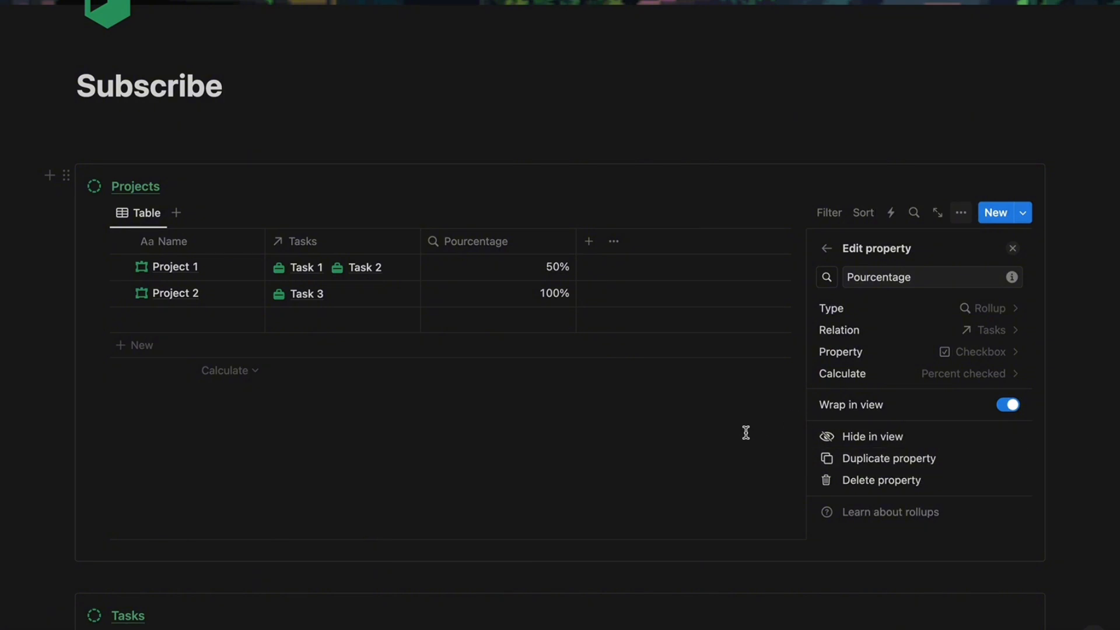
- Show the Pourcentage rollup as a bar and close the property settings
scroll(891, 381, down, 3)
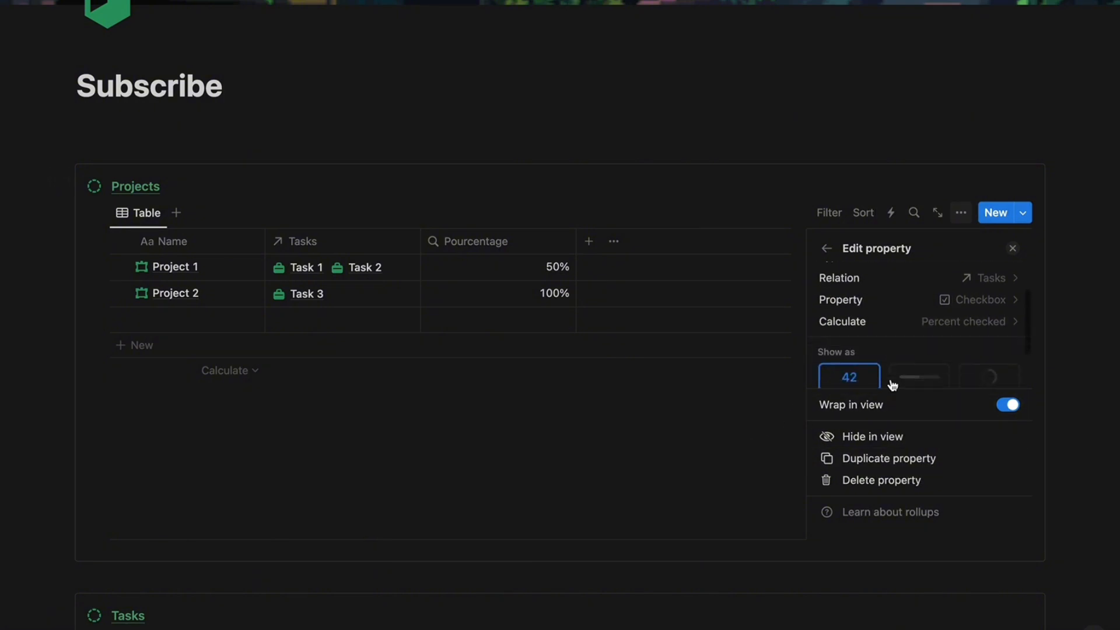
scroll(891, 381, down, 1)
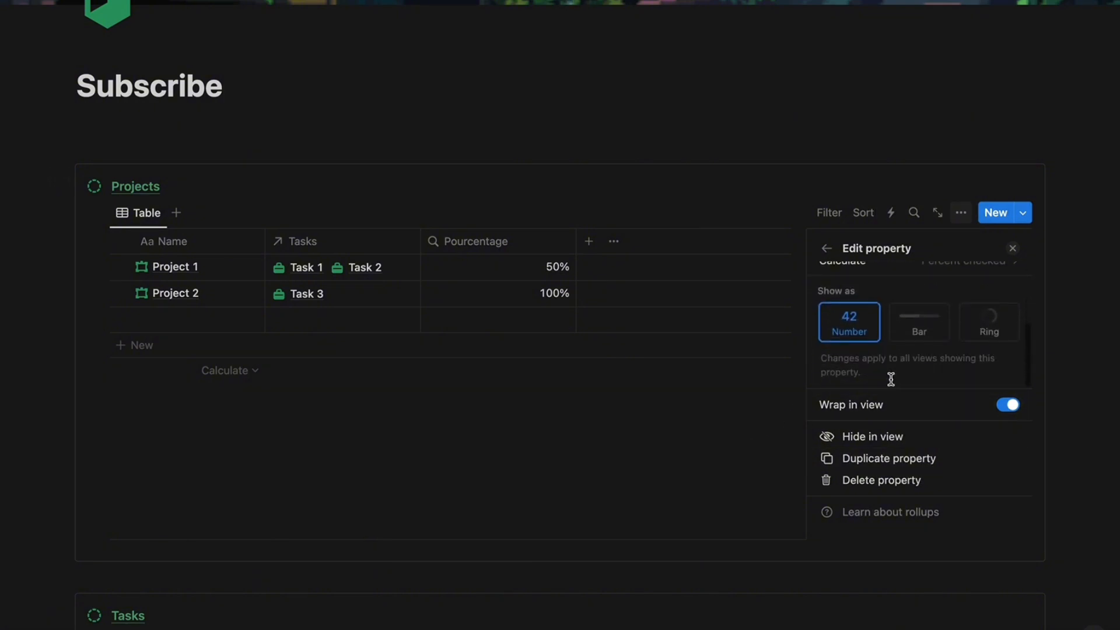
click(929, 326)
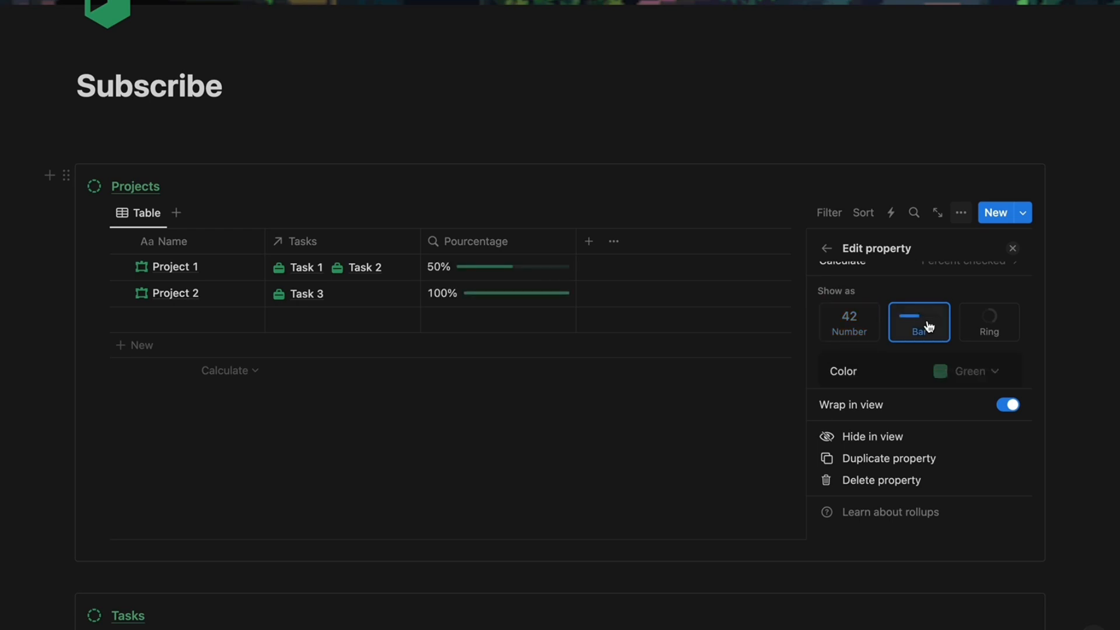
click(1013, 249)
- Toggle Task 1's checkbox off and on again, tick Task 2 and untick Task 3 to test the progress bars
scroll(785, 409, down, 1)
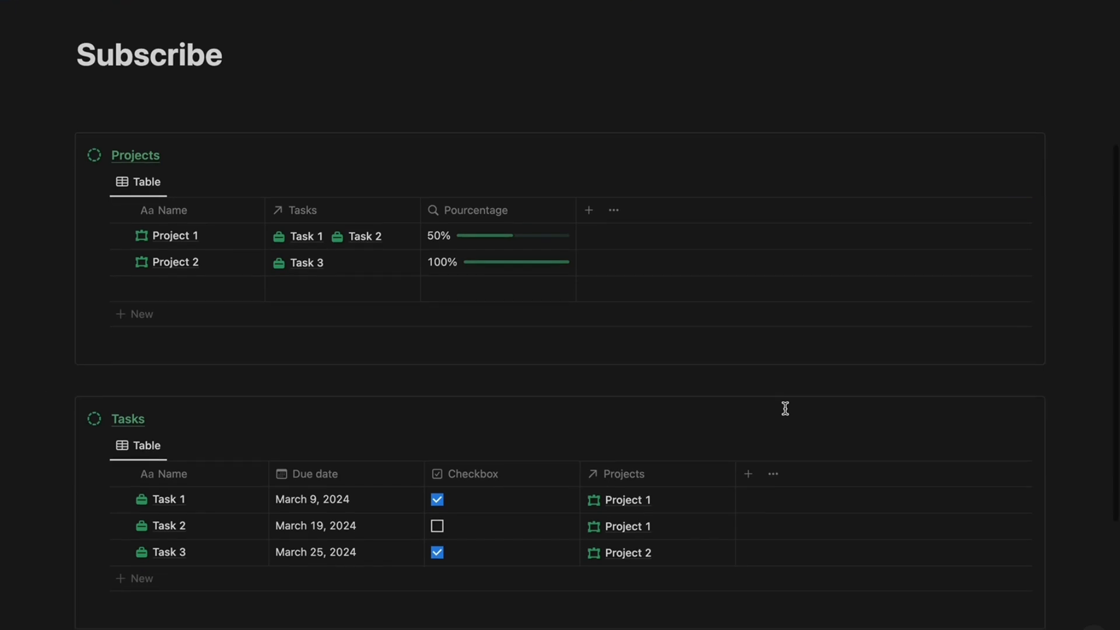
click(437, 500)
click(438, 500)
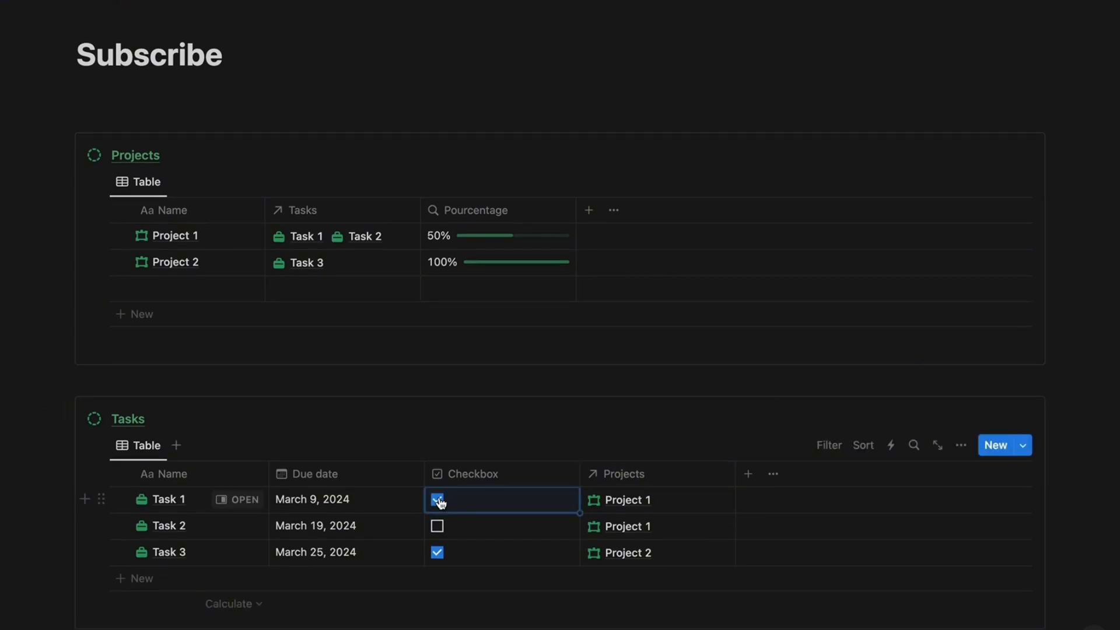
click(437, 526)
click(437, 553)
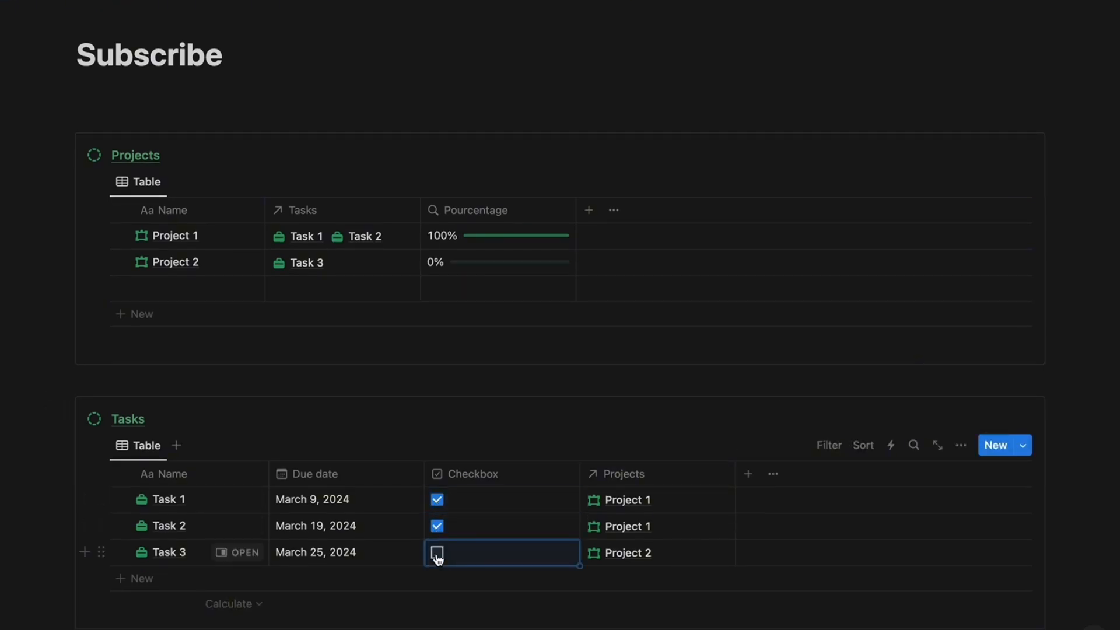
- Create a new template in the Projects database and title it Youtube
scroll(584, 395, up, 5)
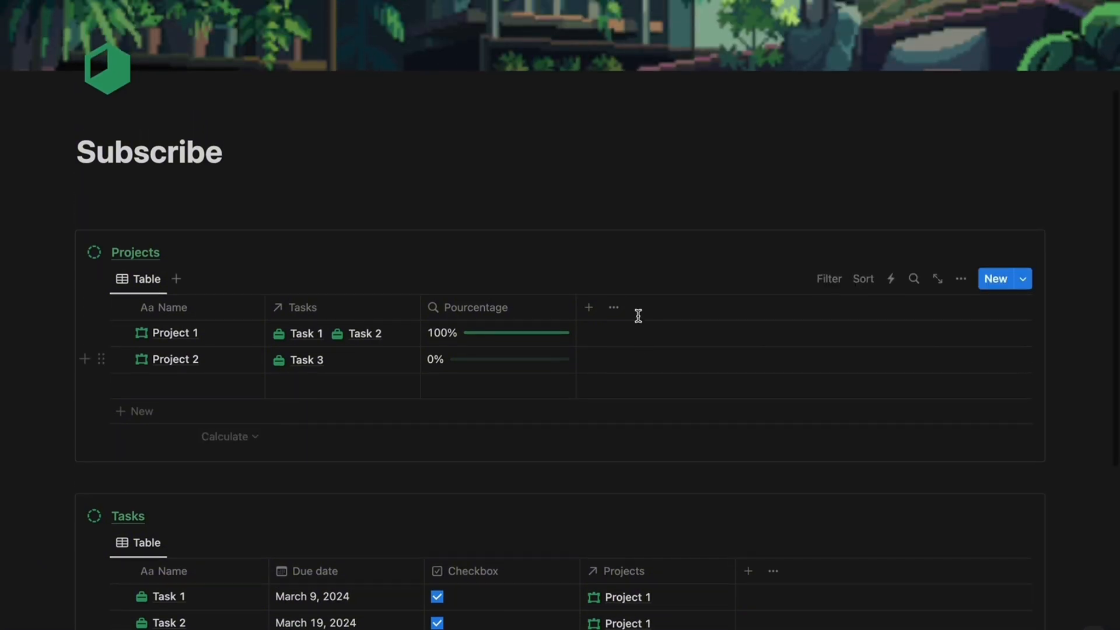
click(1023, 349)
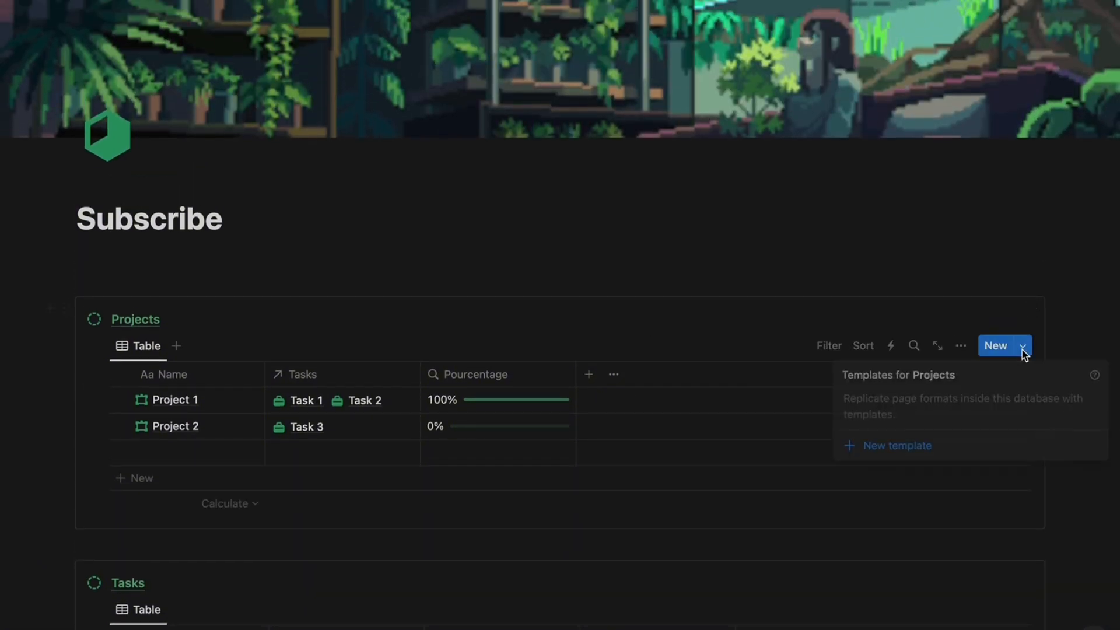
click(922, 451)
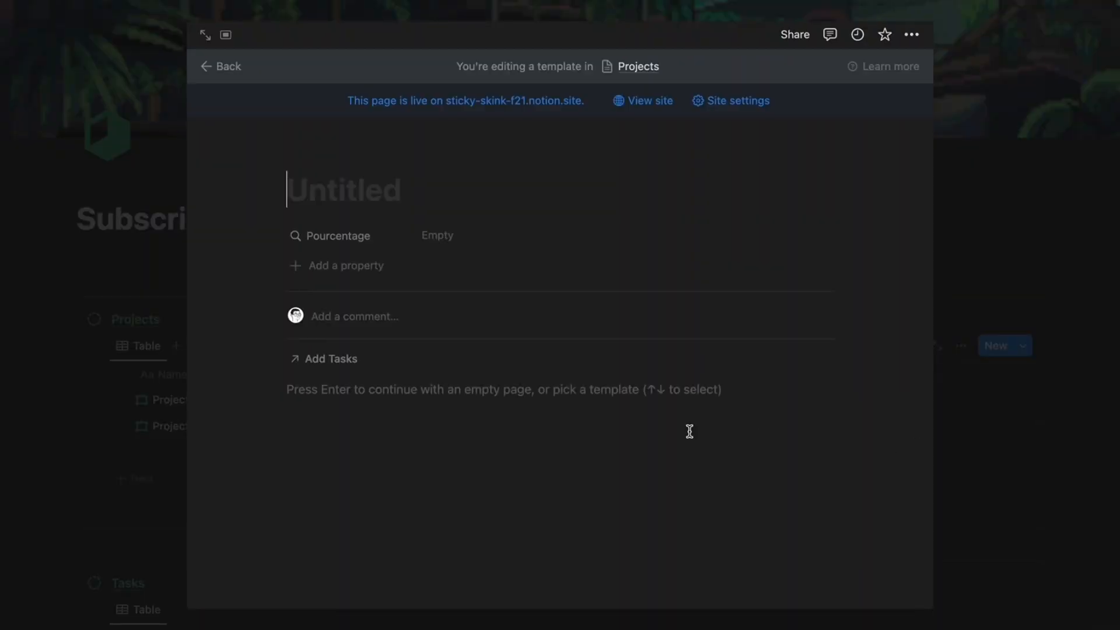
text(Youtube)
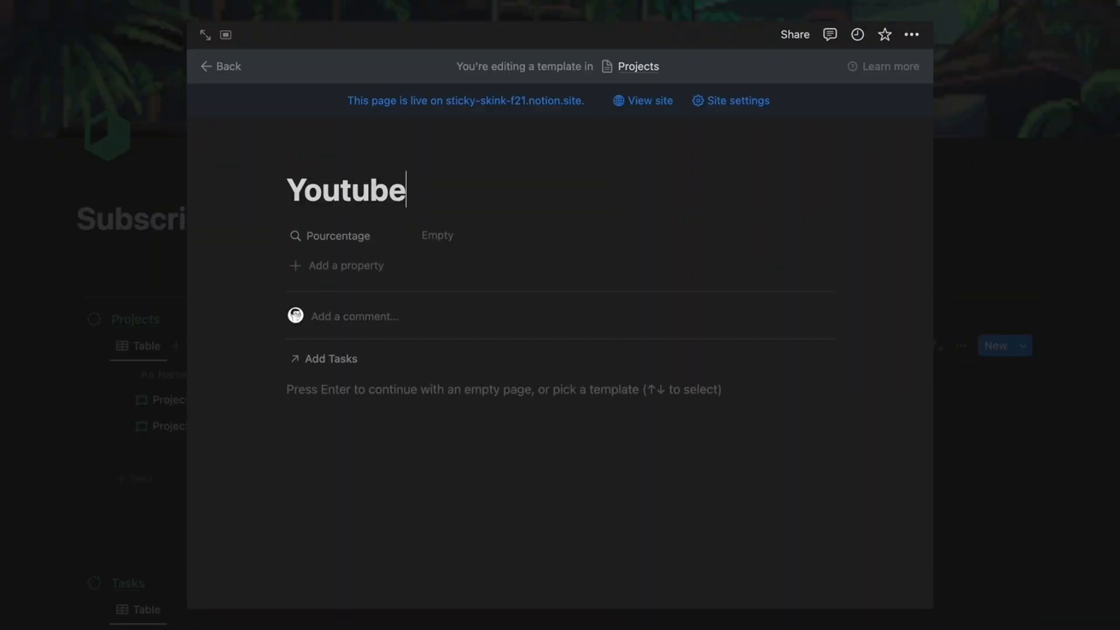
- Give the Youtube template a red film clapper icon, continue with an empty page body and close the template
mouse_move(311, 162)
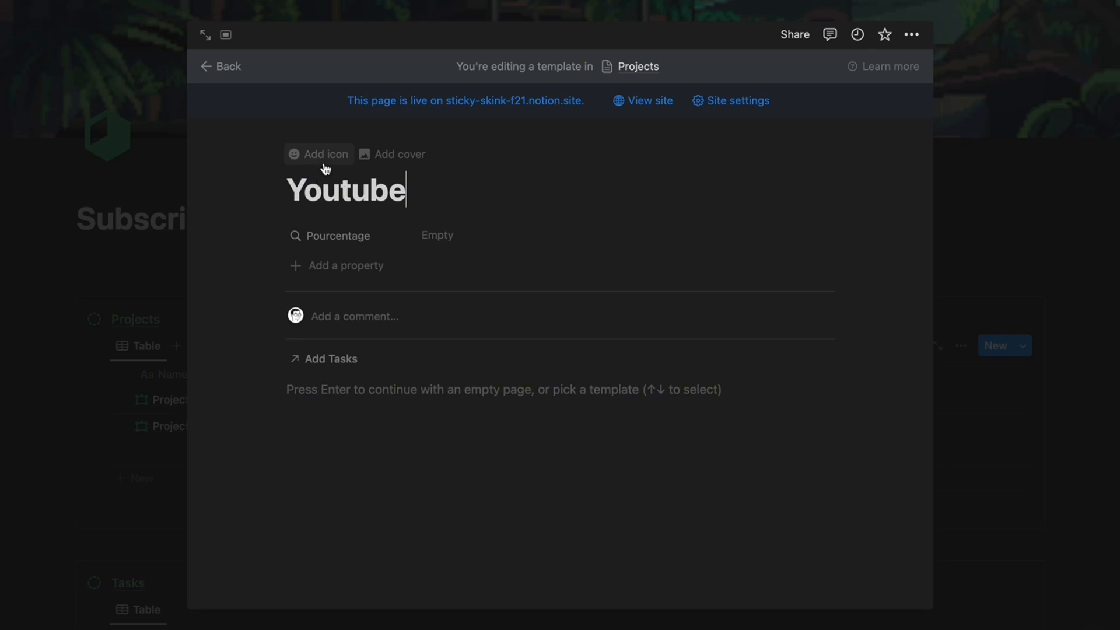
click(326, 168)
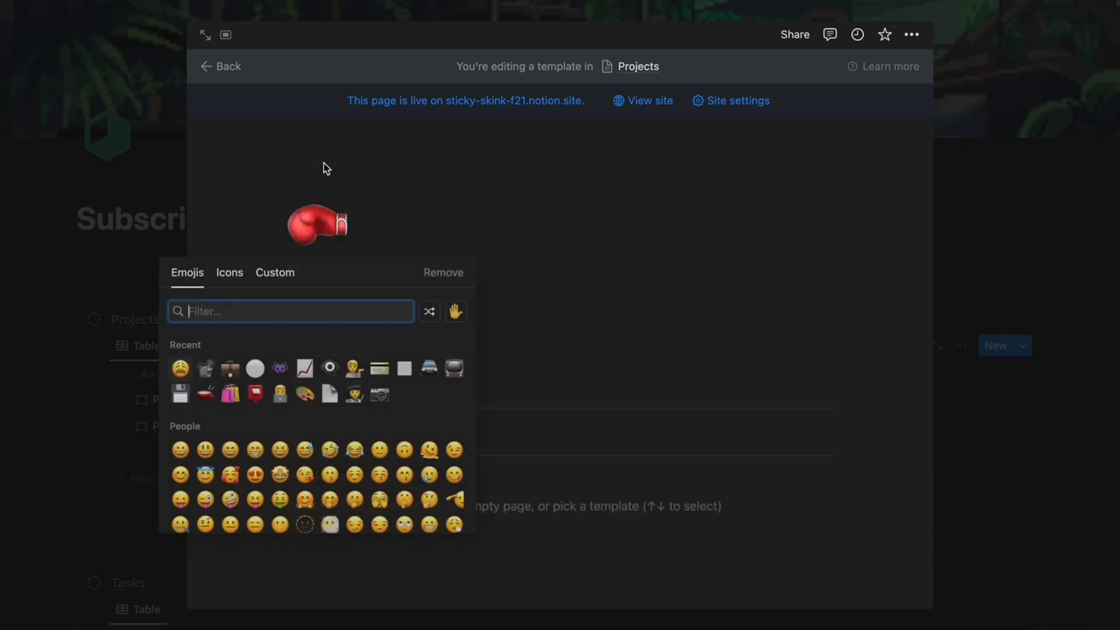
click(231, 274)
text(film)
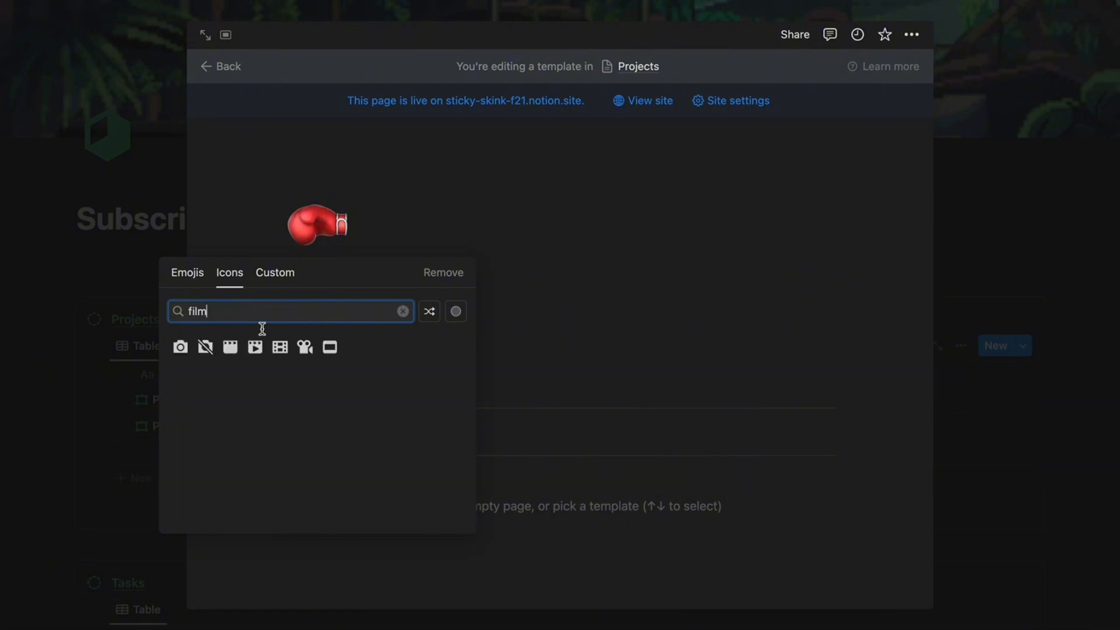
click(255, 348)
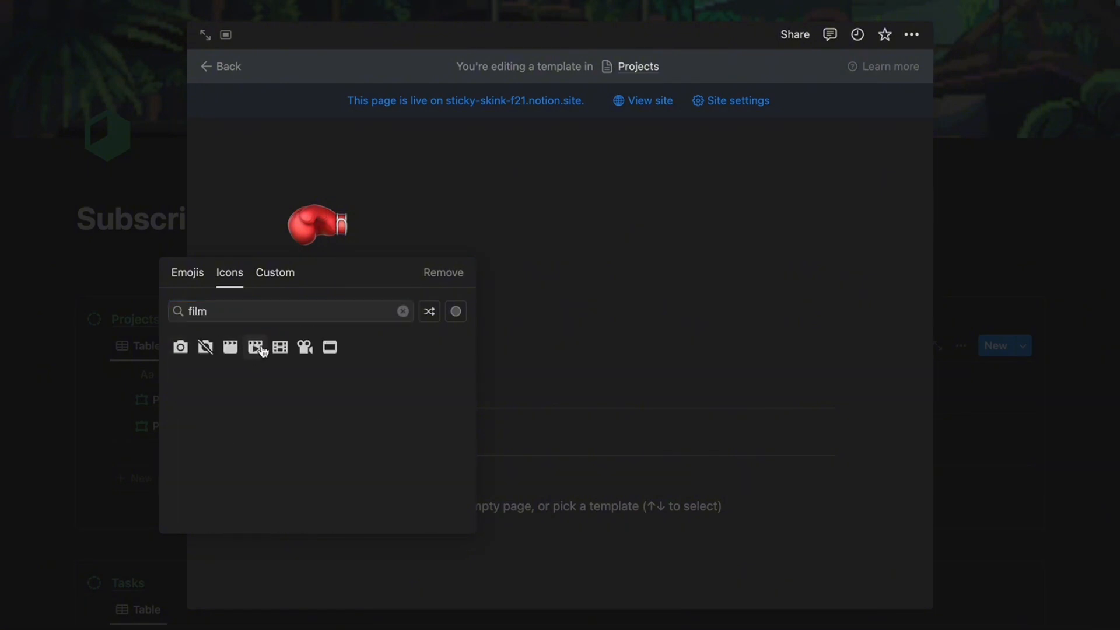
click(307, 402)
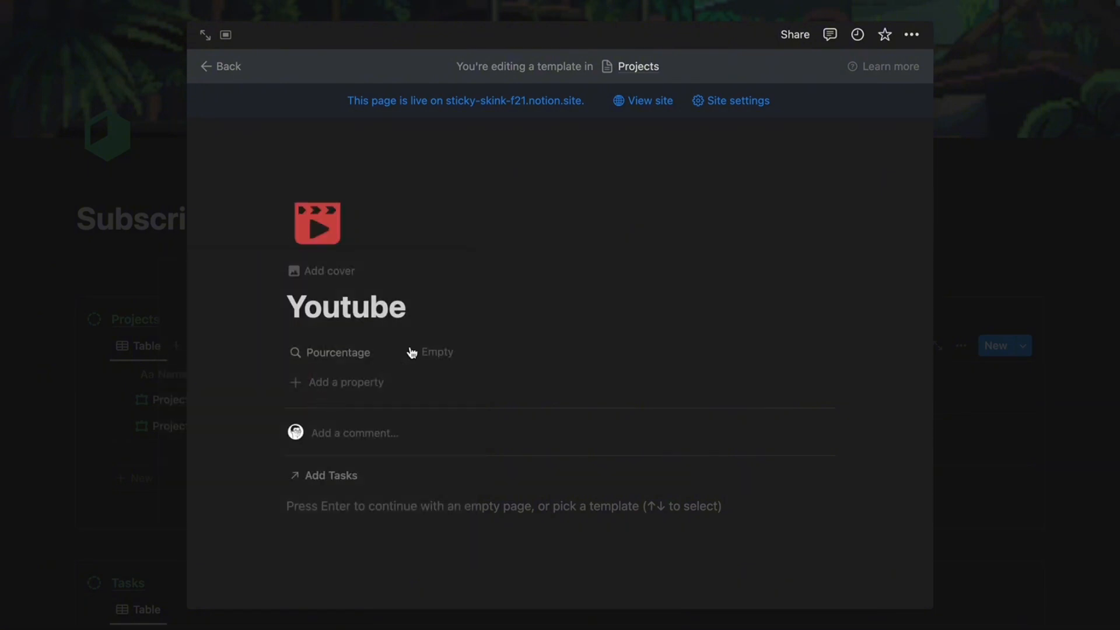
click(385, 489)
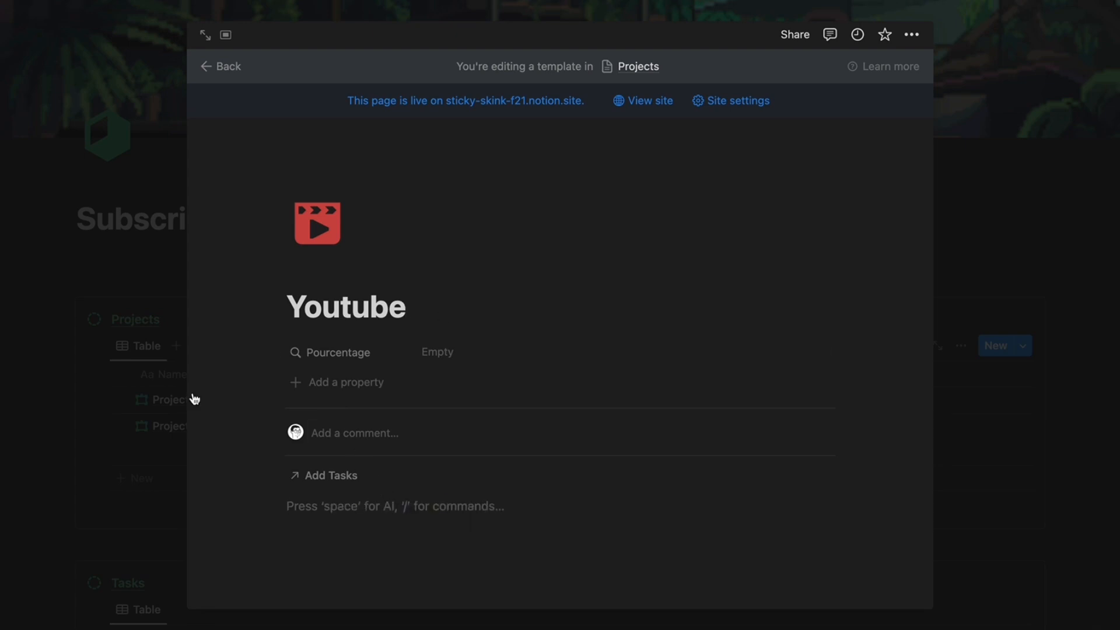
click(145, 406)
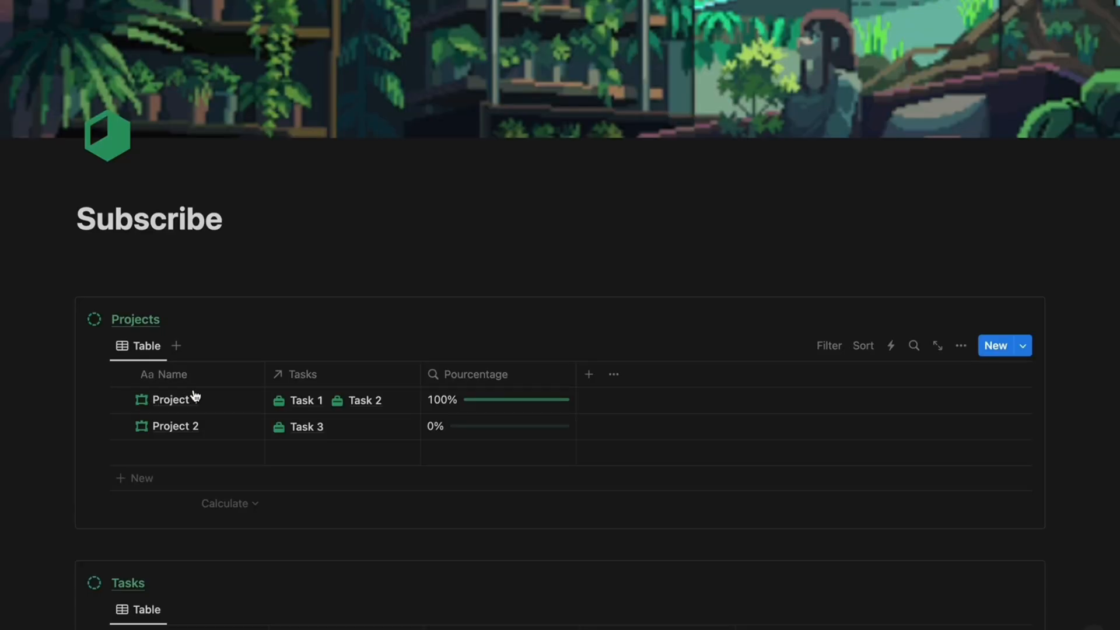
- Copy the link to the Tasks database
scroll(303, 455, down, 2)
scroll(303, 455, down, 1)
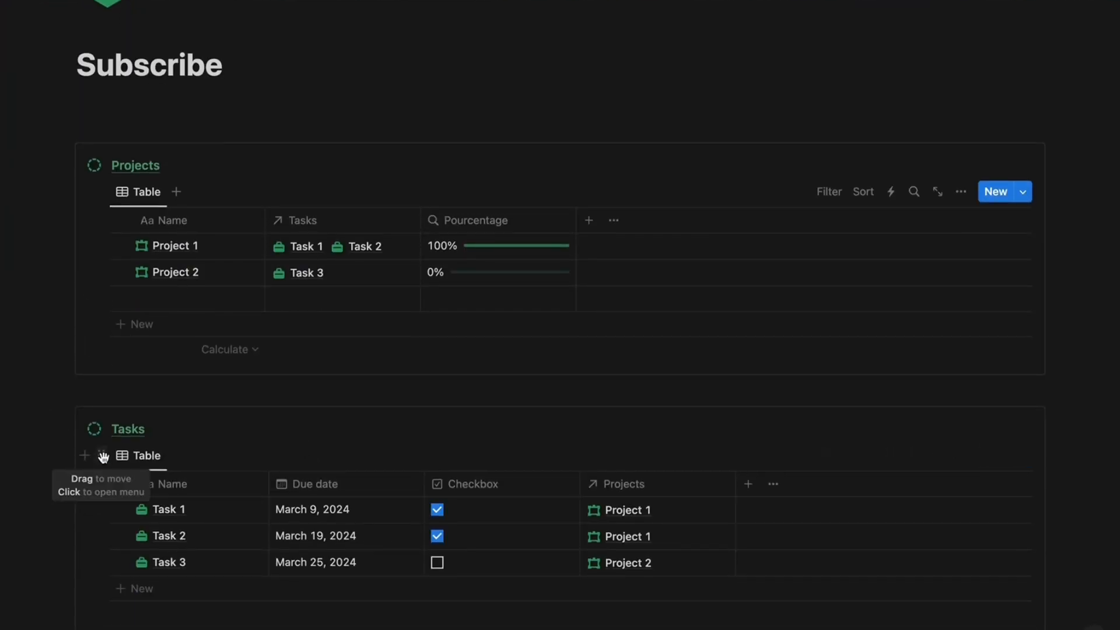
click(104, 458)
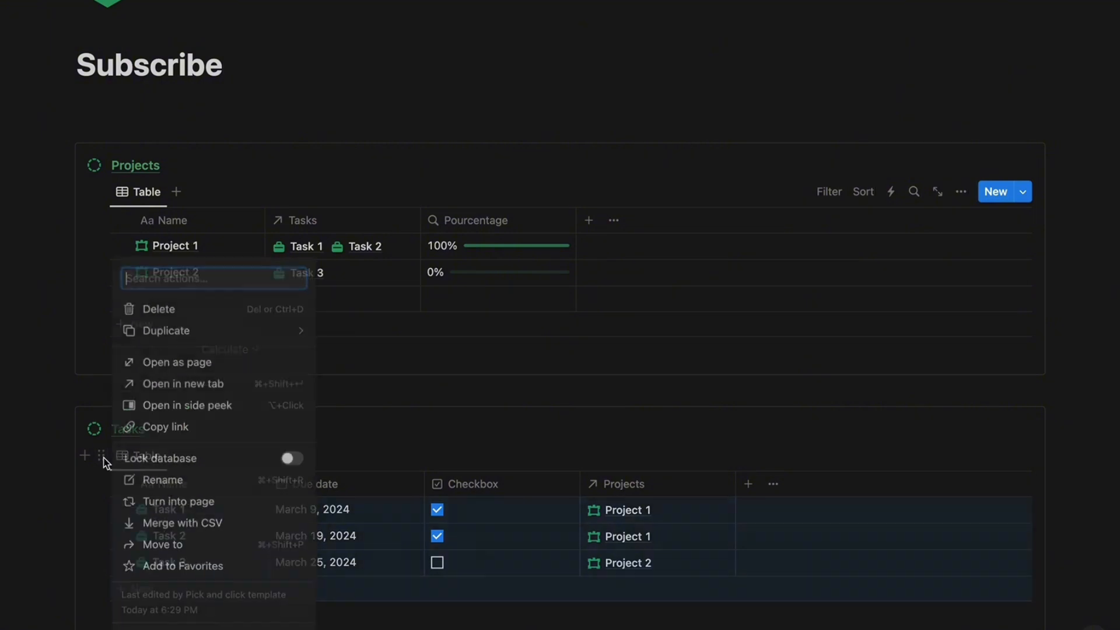
click(159, 425)
- Edit the Youtube template and paste the Tasks link into its body as a linked database view, keeping the existing Table view
scroll(699, 401, up, 3)
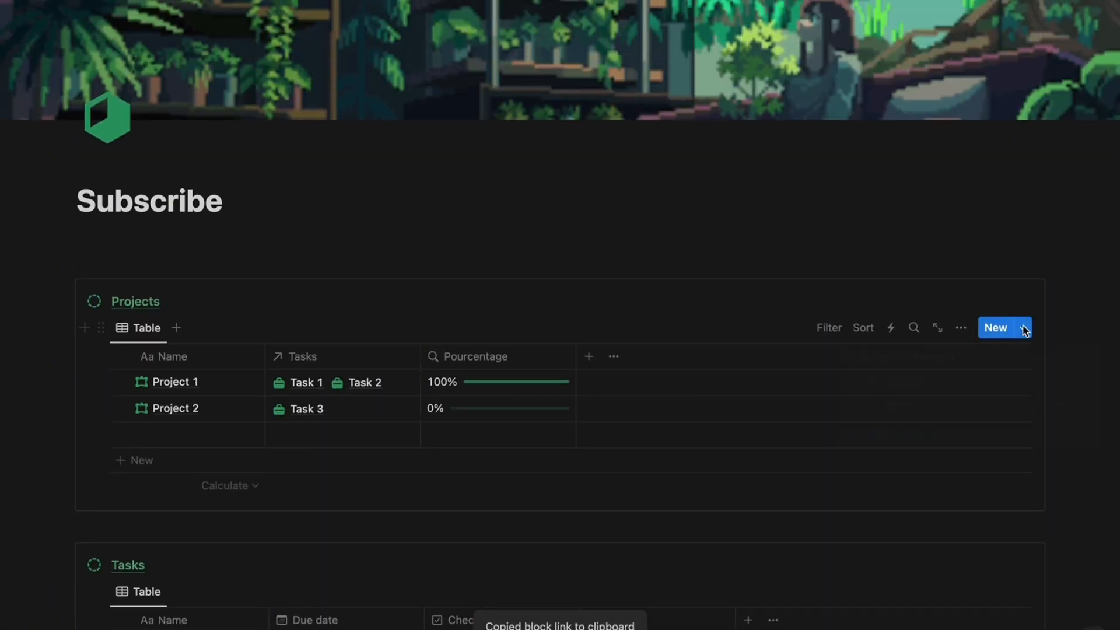
click(1023, 327)
click(1093, 384)
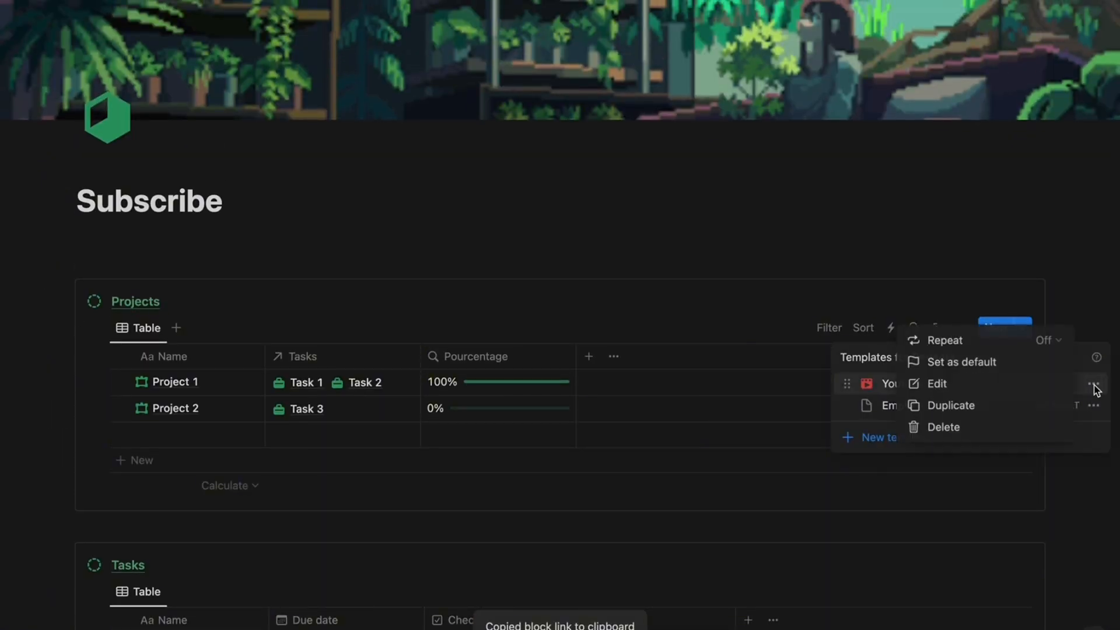
click(954, 385)
click(361, 519)
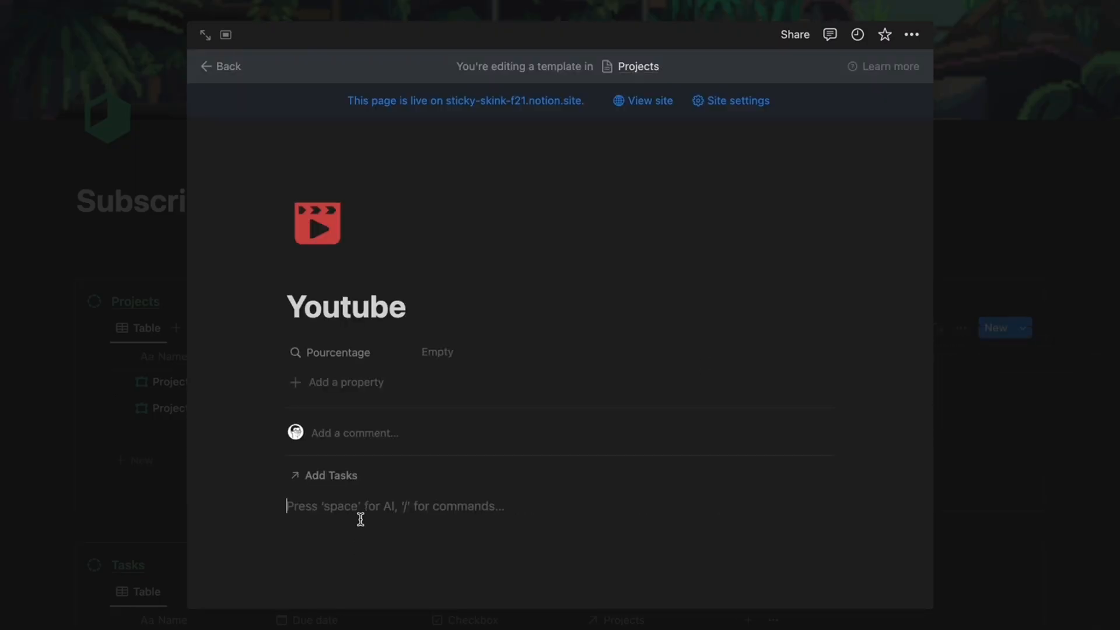
key(ctrl+v)
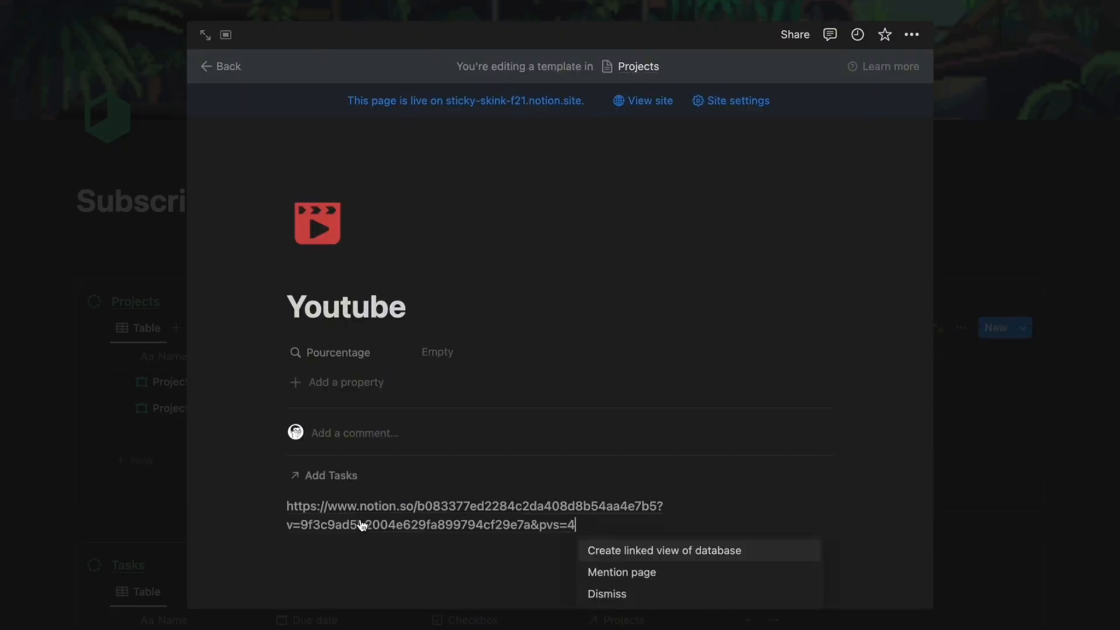
click(626, 555)
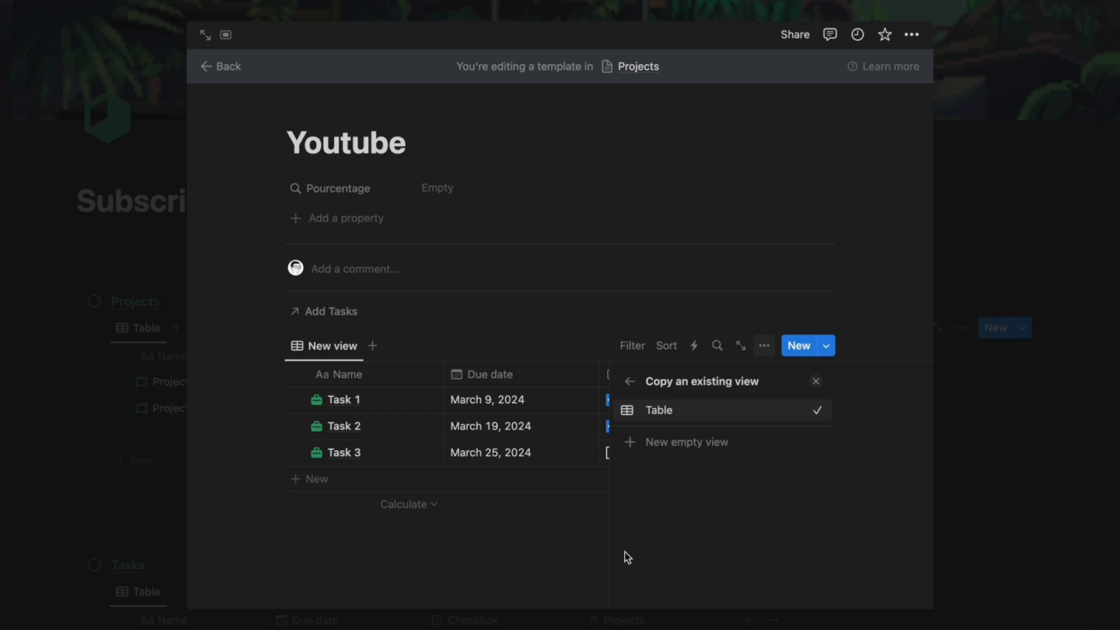
click(817, 384)
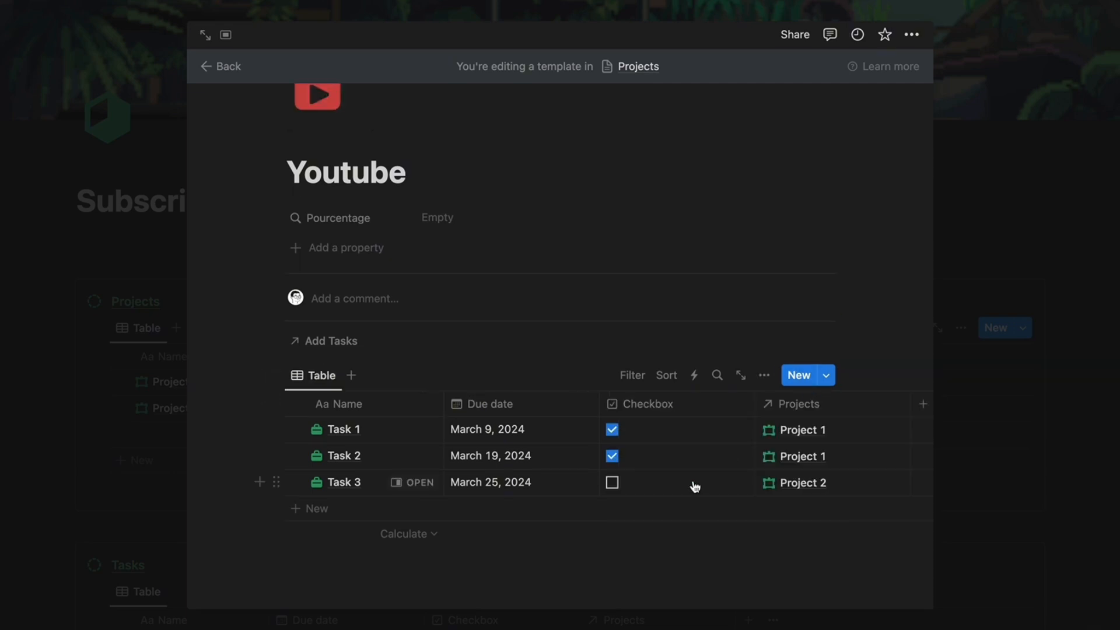
- Filter the template's linked Tasks table so that Projects contains Youtube
click(633, 375)
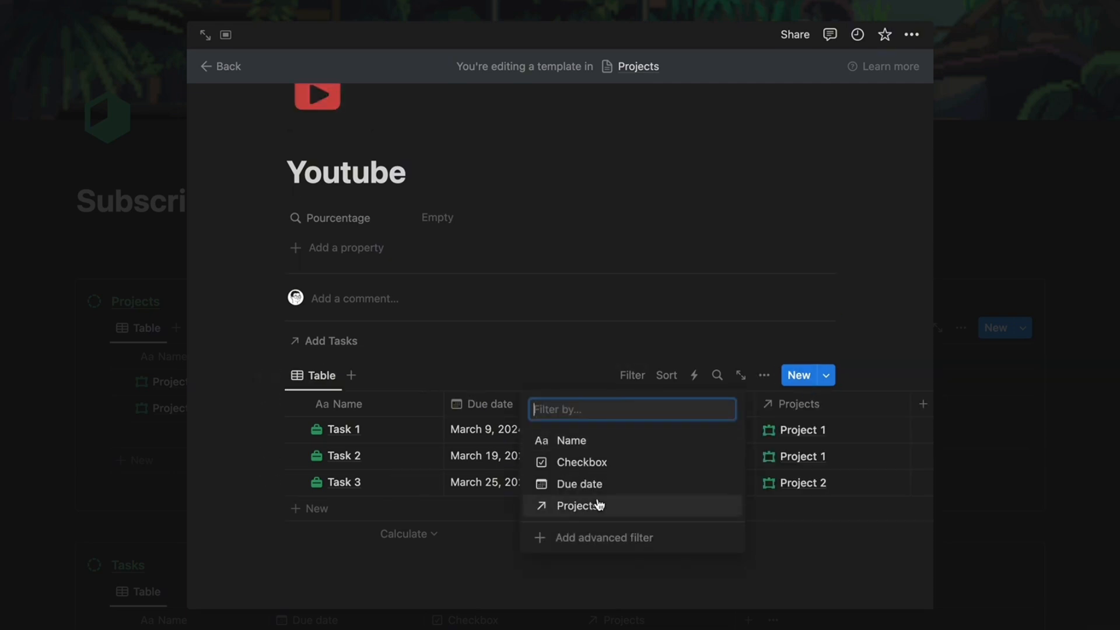
click(599, 505)
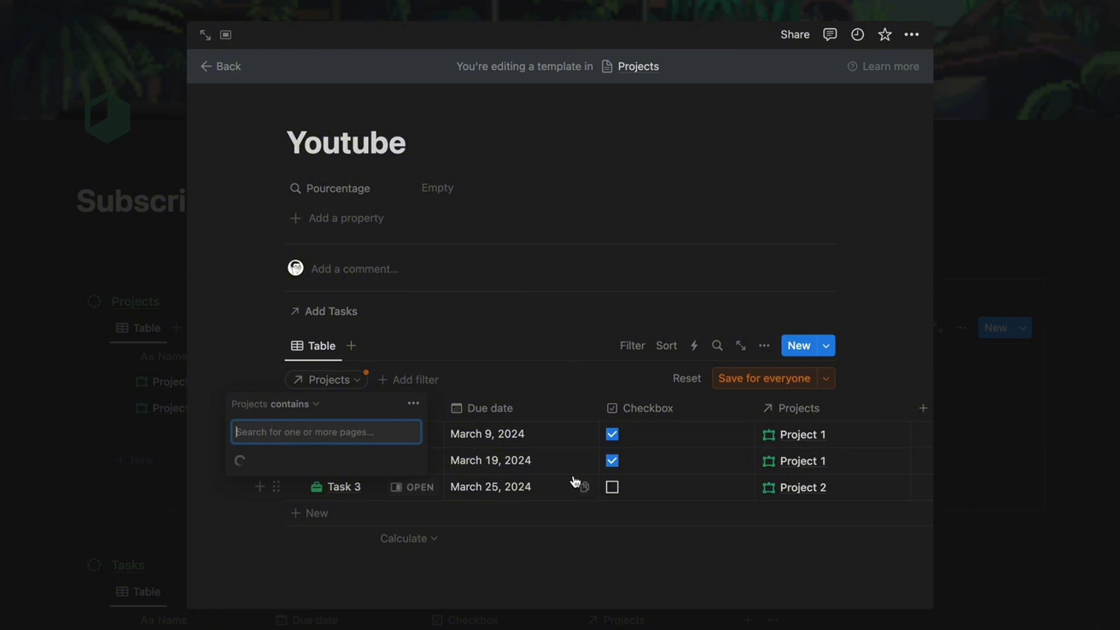
click(318, 462)
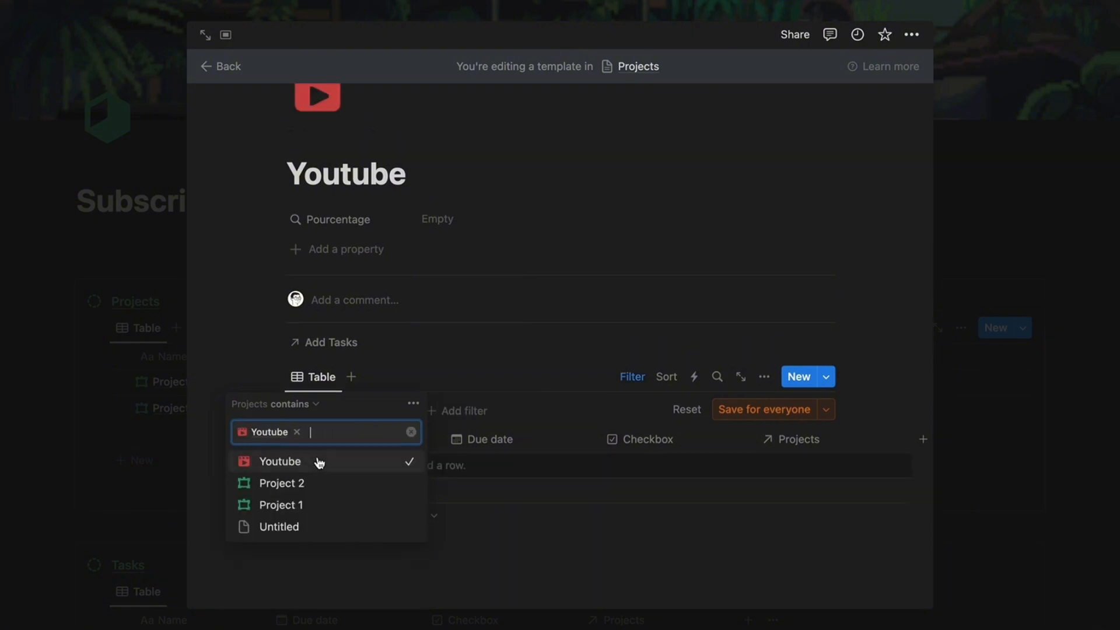
click(509, 369)
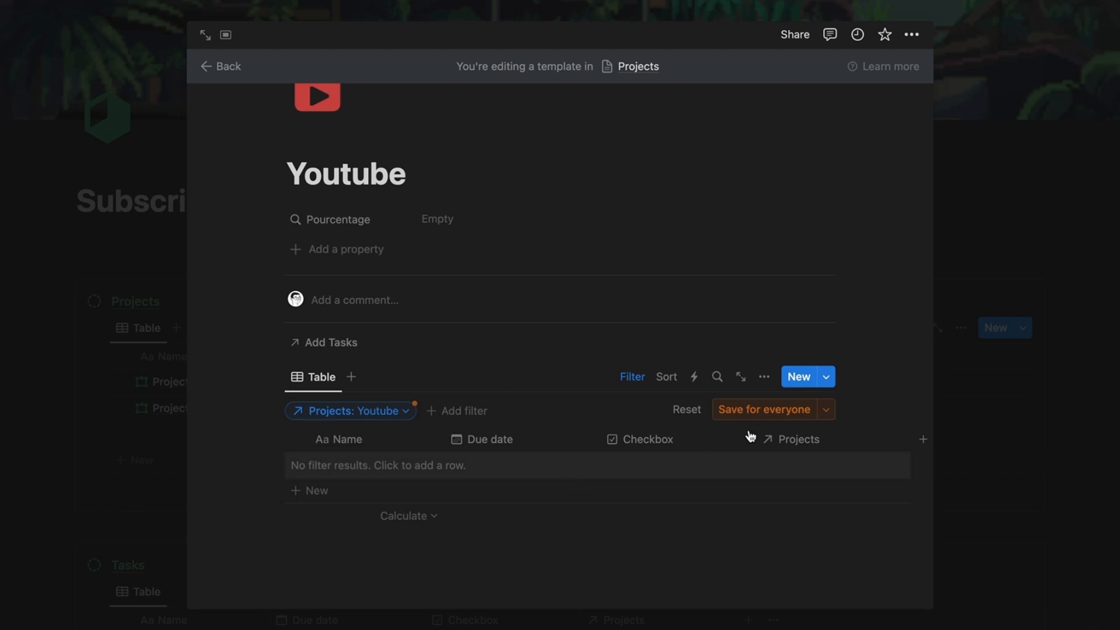
- Hide the Projects column in the template's linked Tasks table and close the template
click(768, 438)
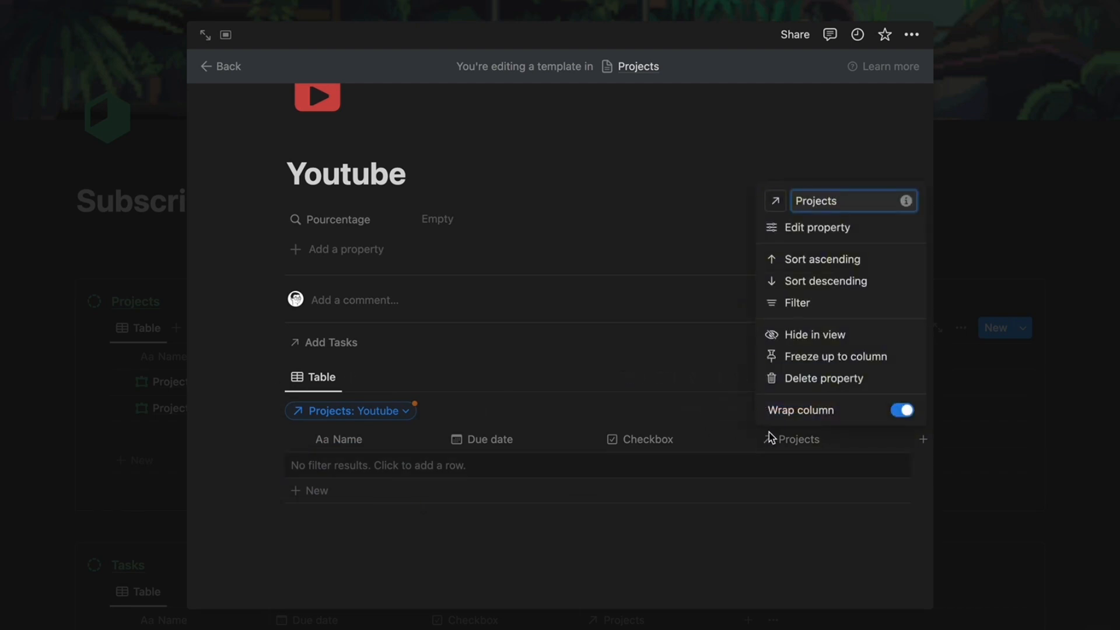
click(810, 337)
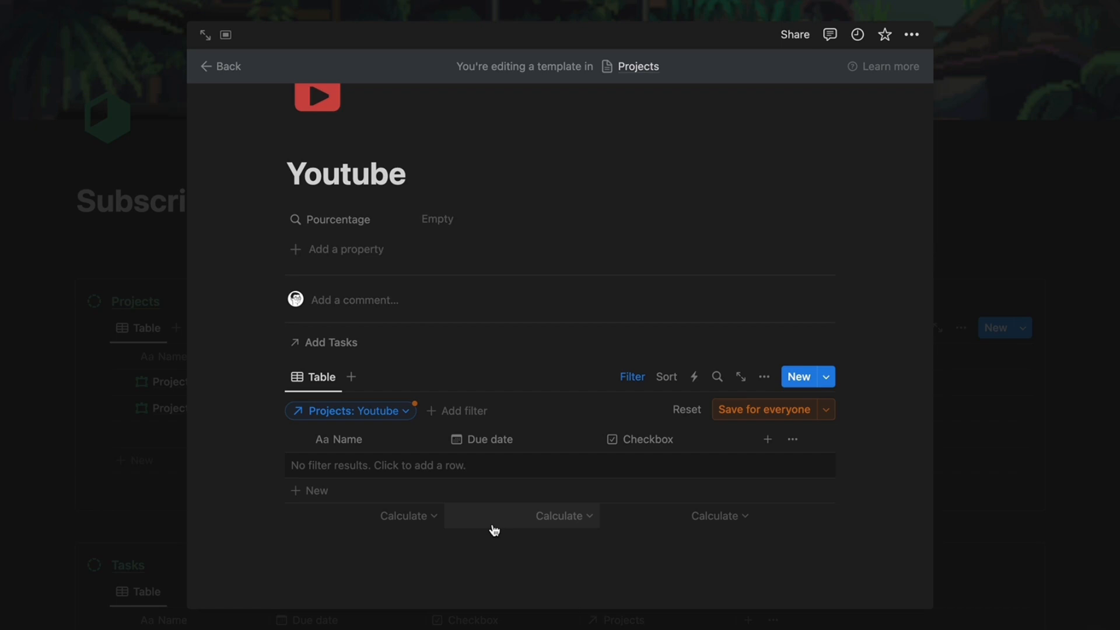
click(146, 397)
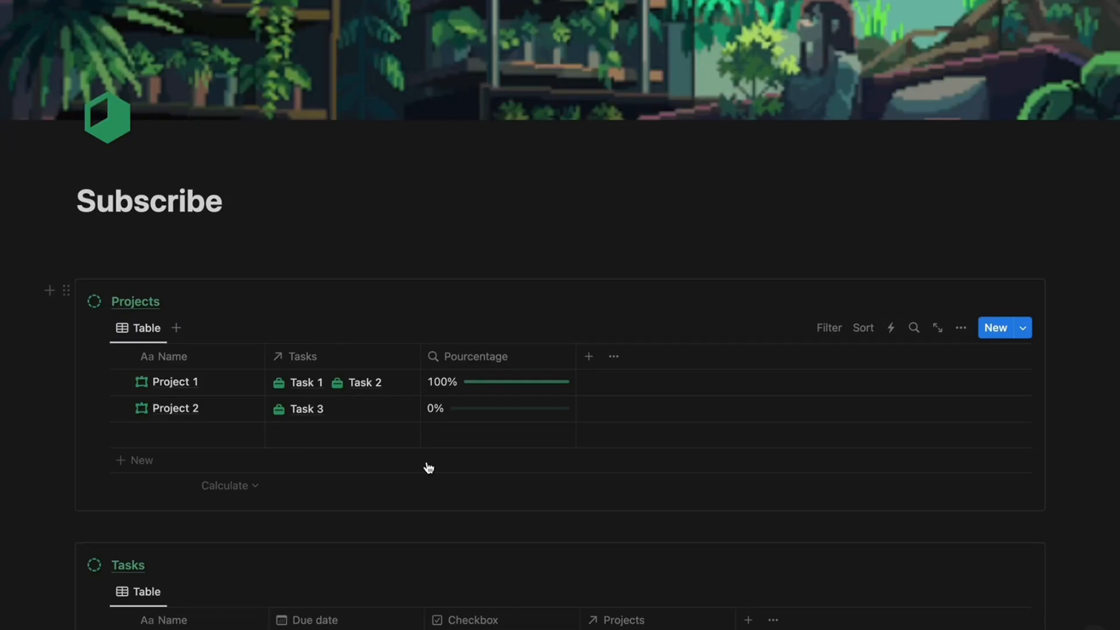
- Create a new untitled template in the Tasks database with a green toolbox icon, and close it
scroll(429, 468, down, 5)
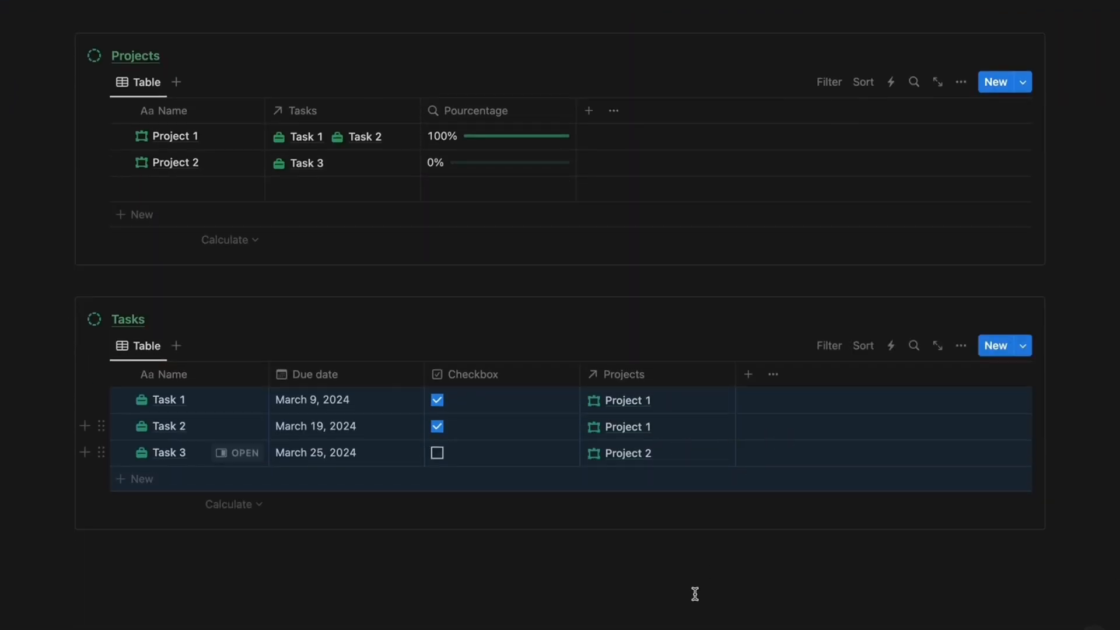
click(695, 594)
scroll(725, 383, up, 1)
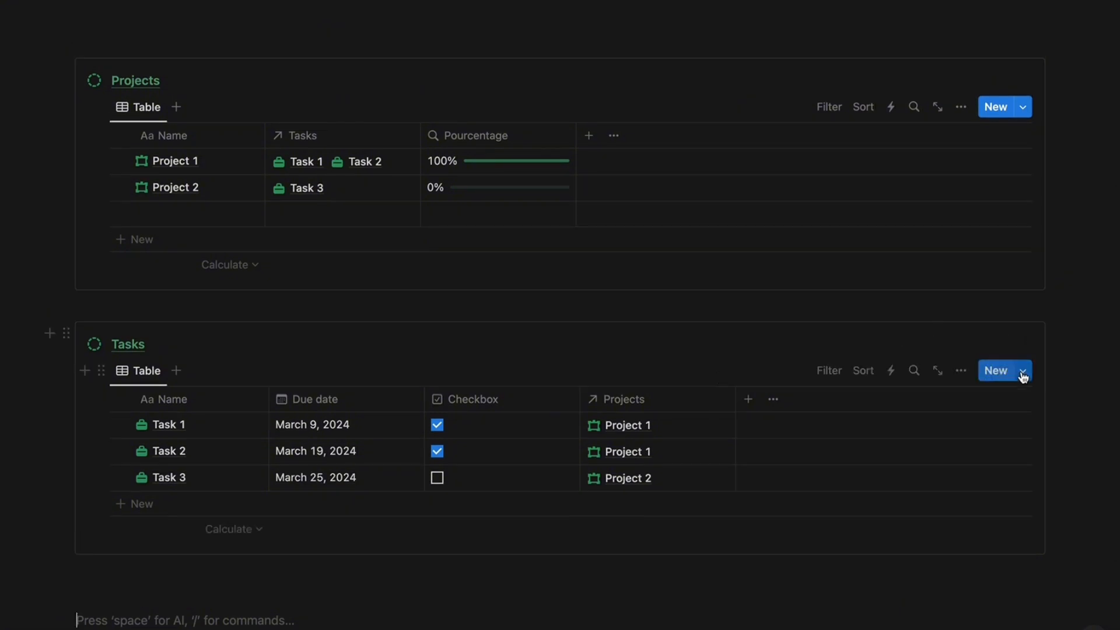
click(1022, 373)
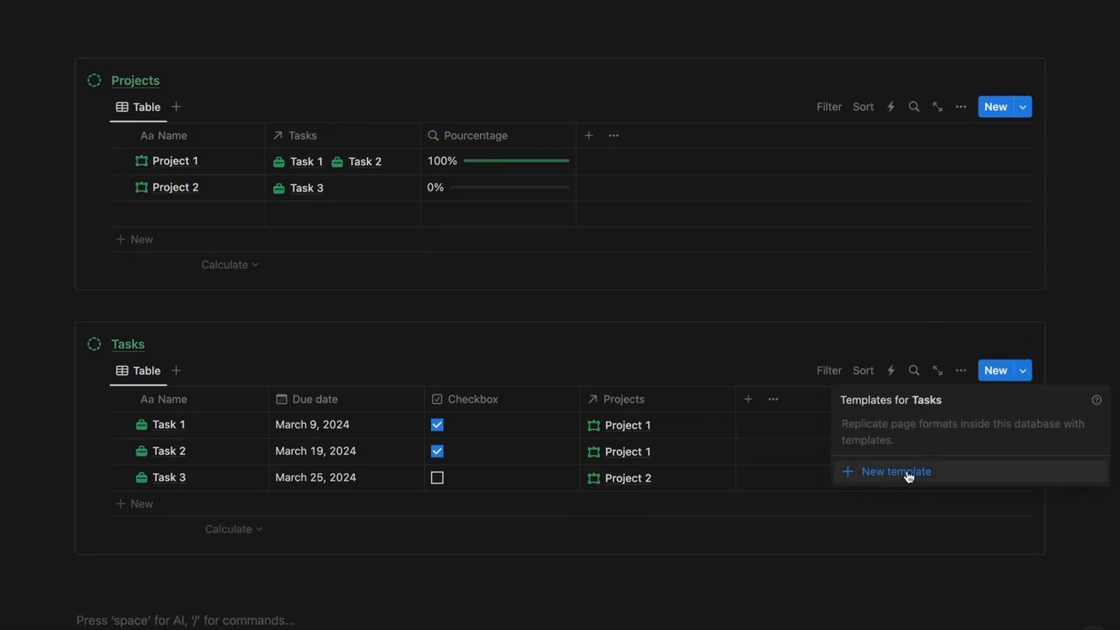
click(909, 476)
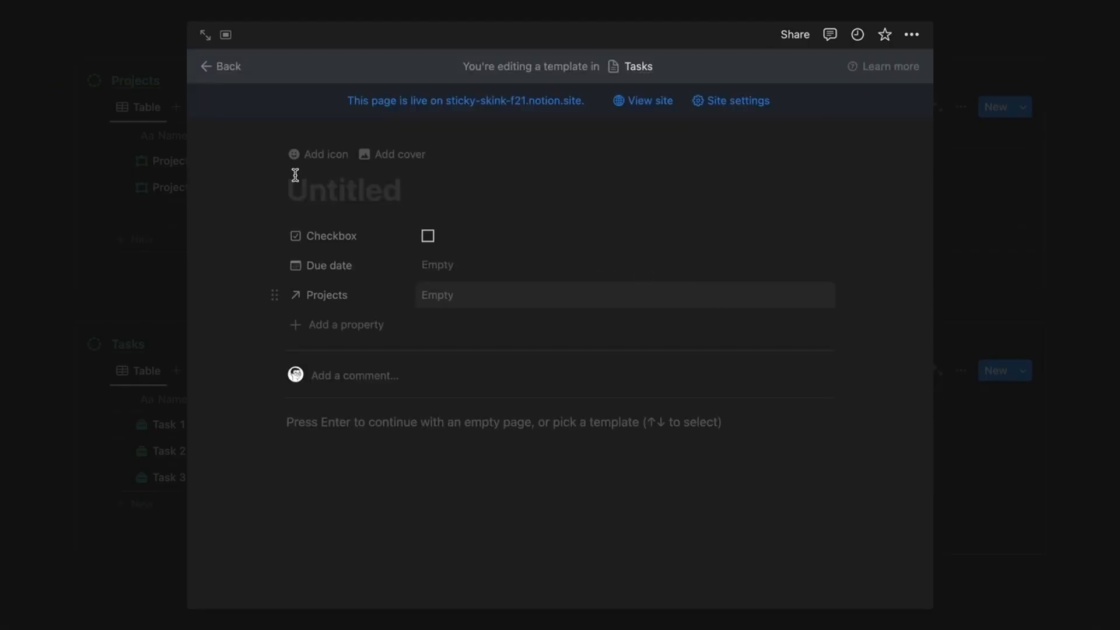
click(308, 156)
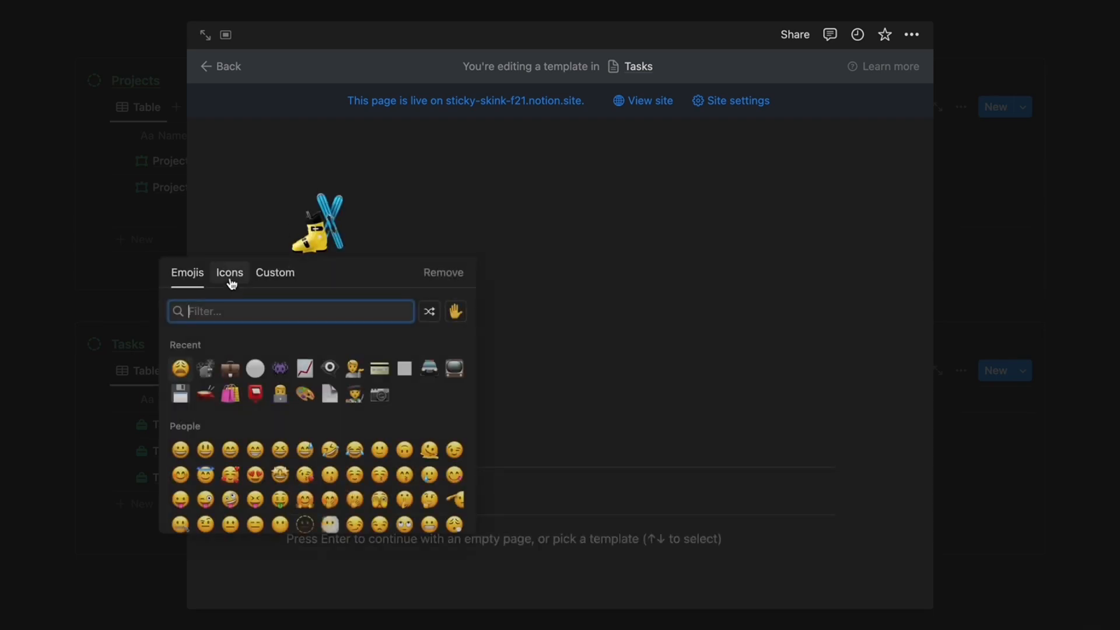
click(230, 279)
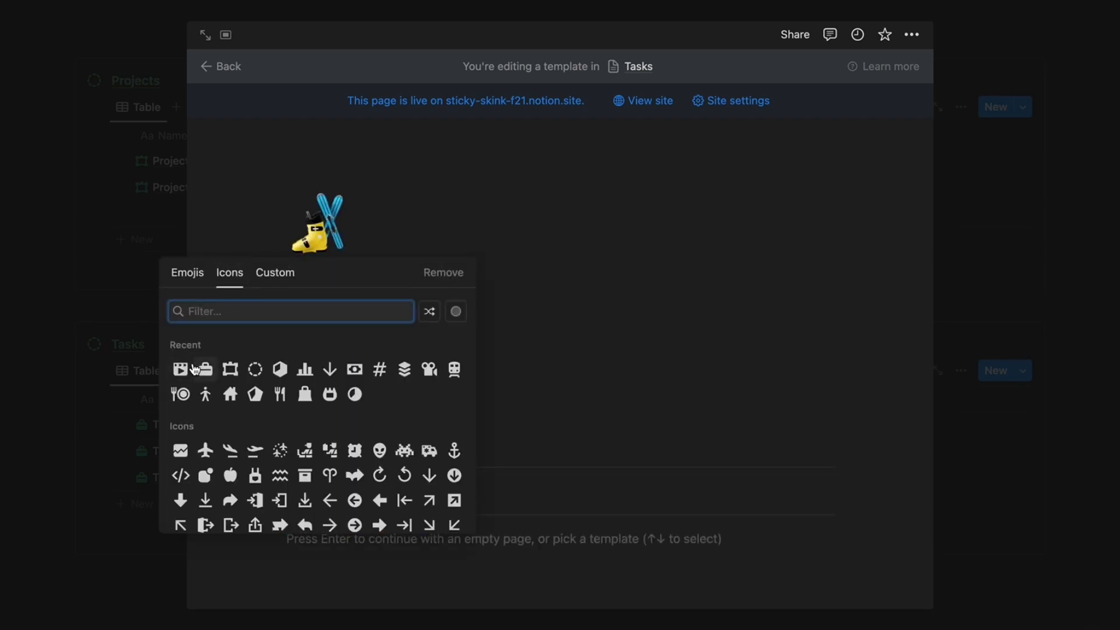
mouse_move(205, 374)
click(154, 424)
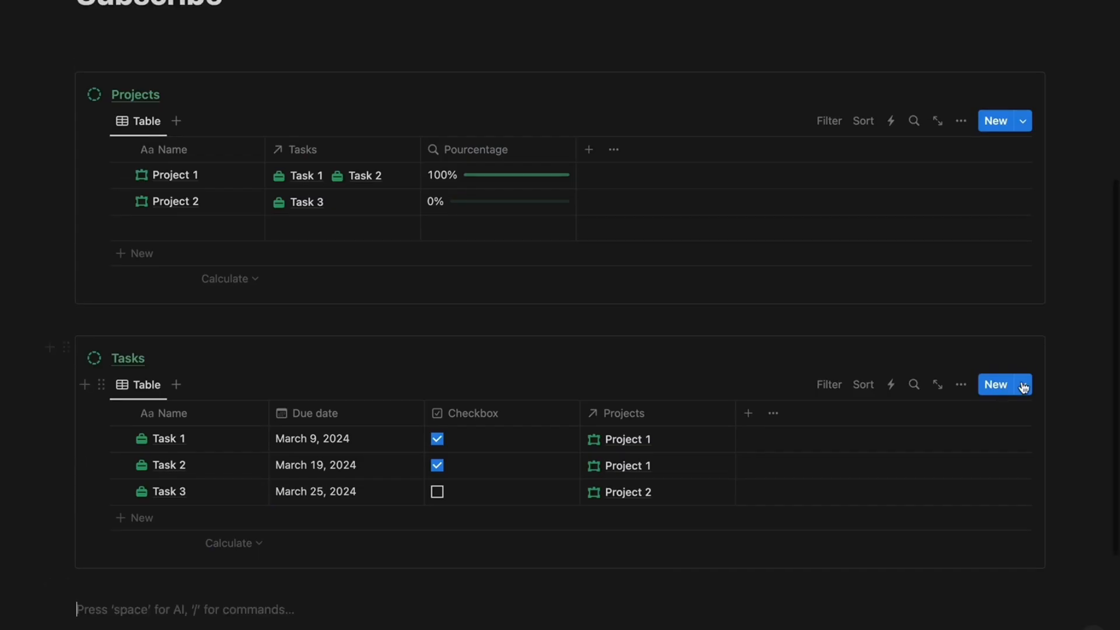
- Set the untitled Tasks template as the default for all views in Tasks
click(1025, 385)
click(1094, 441)
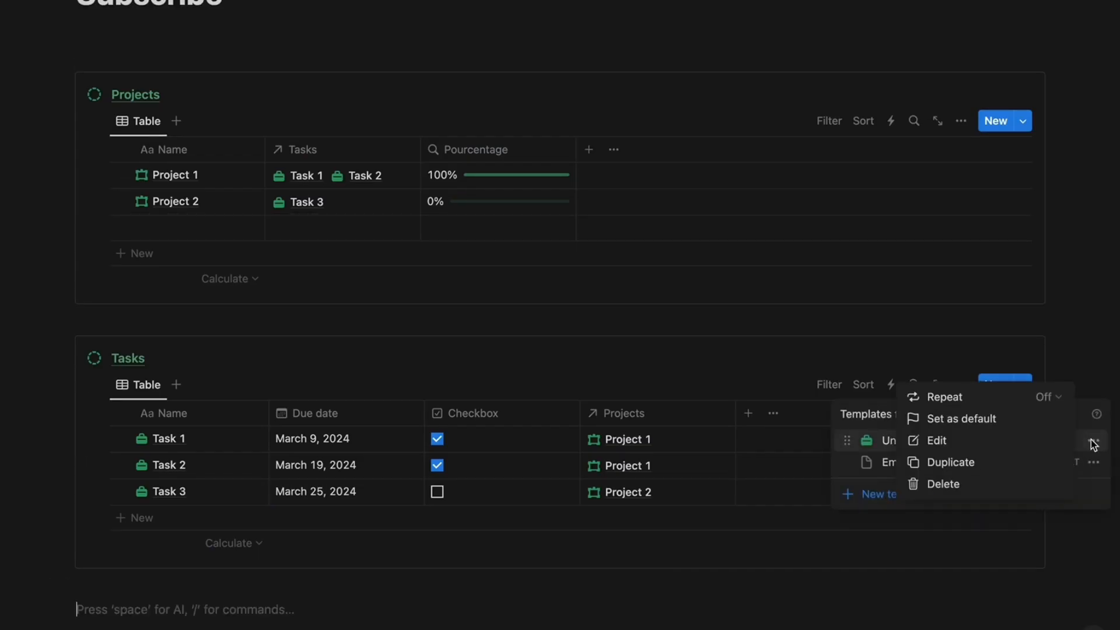
click(1011, 429)
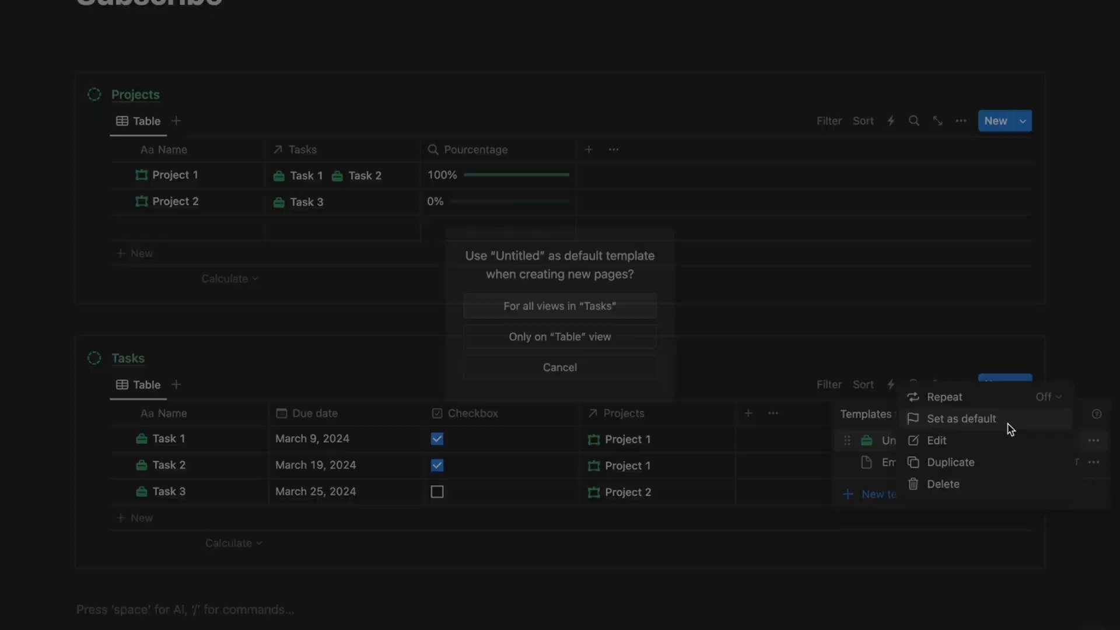
click(580, 313)
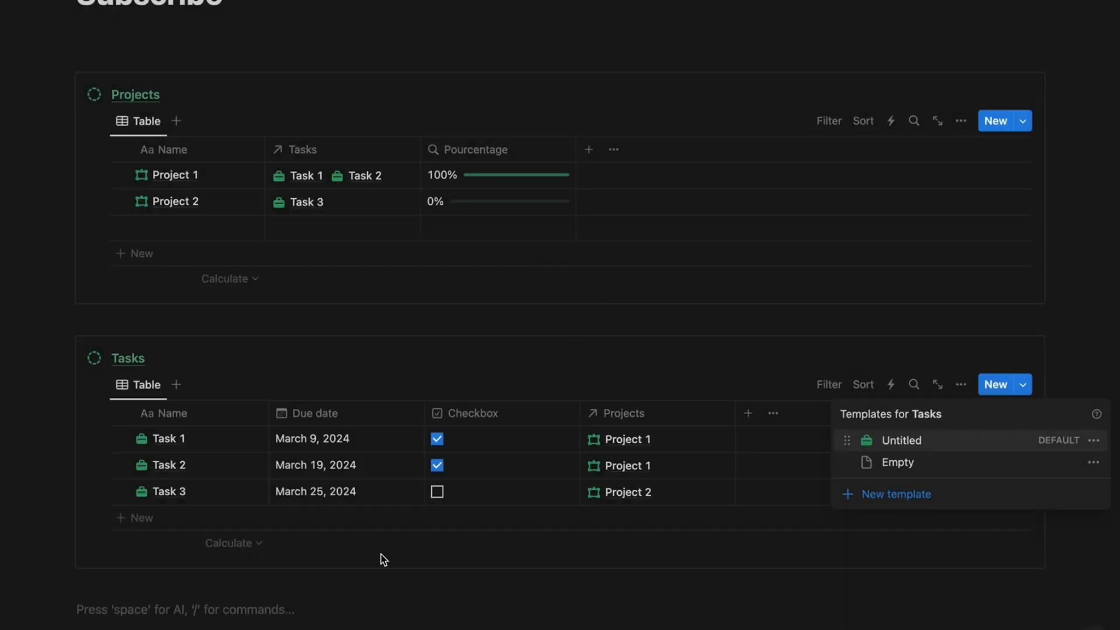
- Add a new row named Task 4 to the Tasks database
click(163, 519)
click(167, 519)
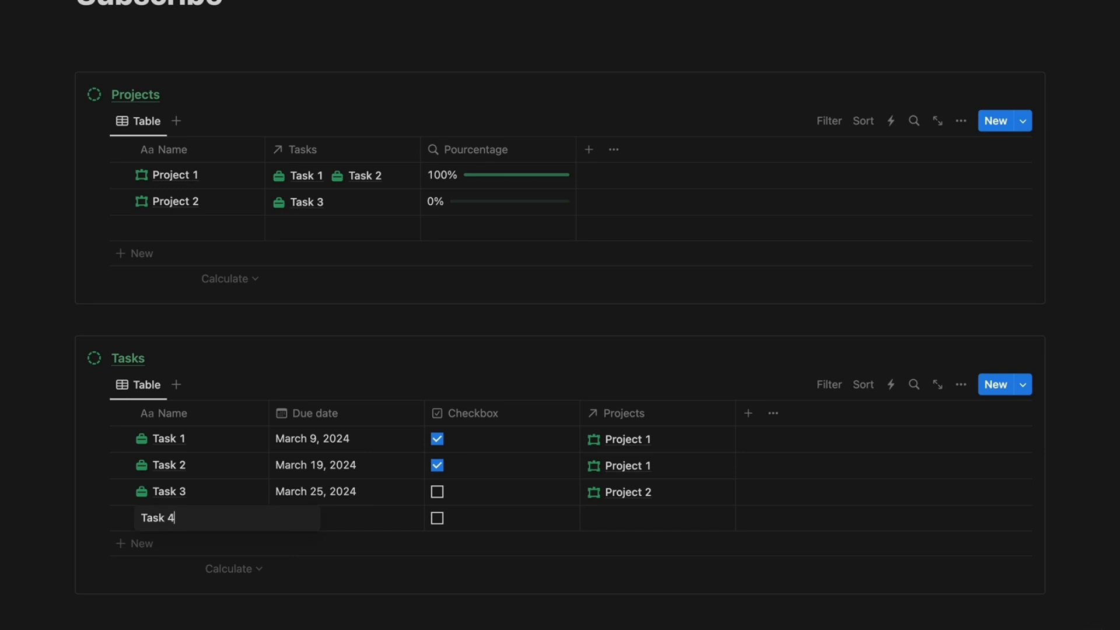
key(Return)
- Open the February 29 entry in the Habits tracker calendar, check and uncheck Gym, and close the entry
scroll(560, 315, up, 2)
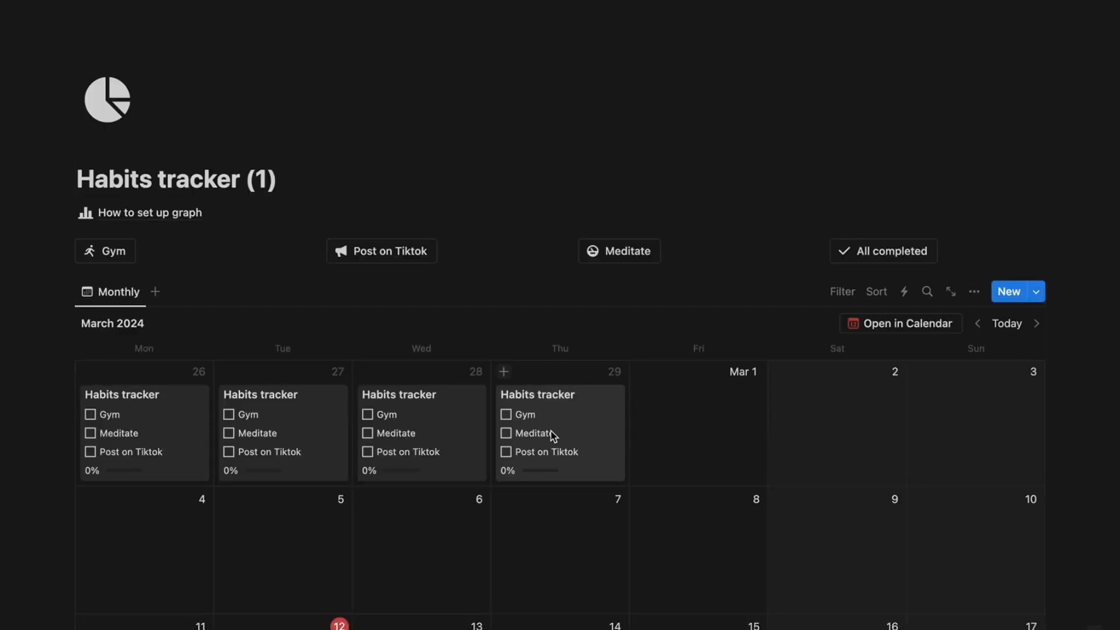
click(552, 434)
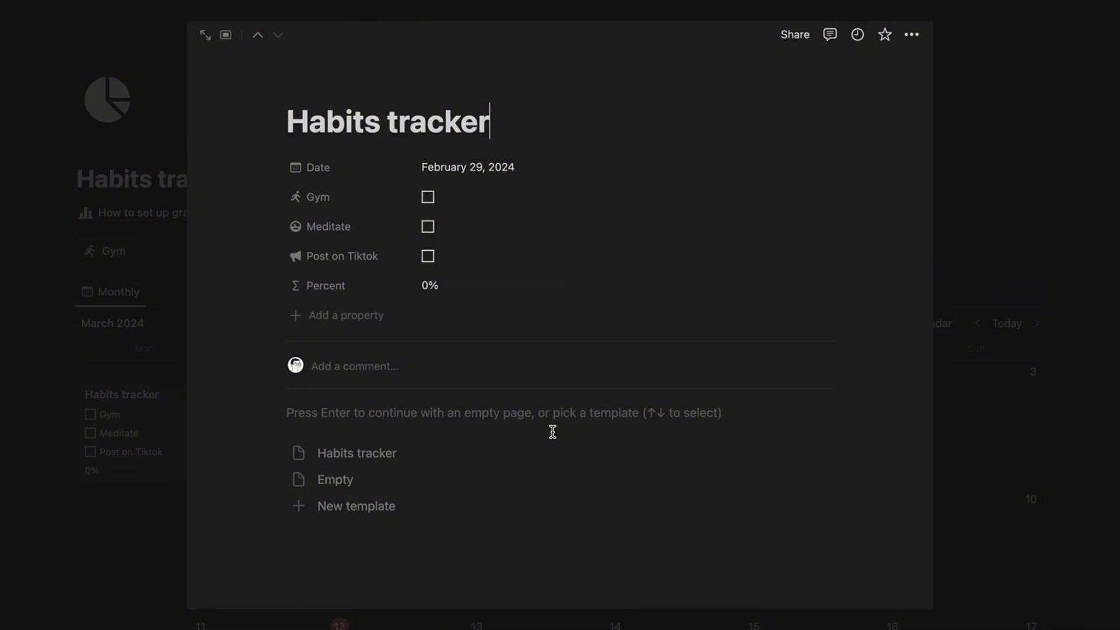
click(435, 199)
click(429, 199)
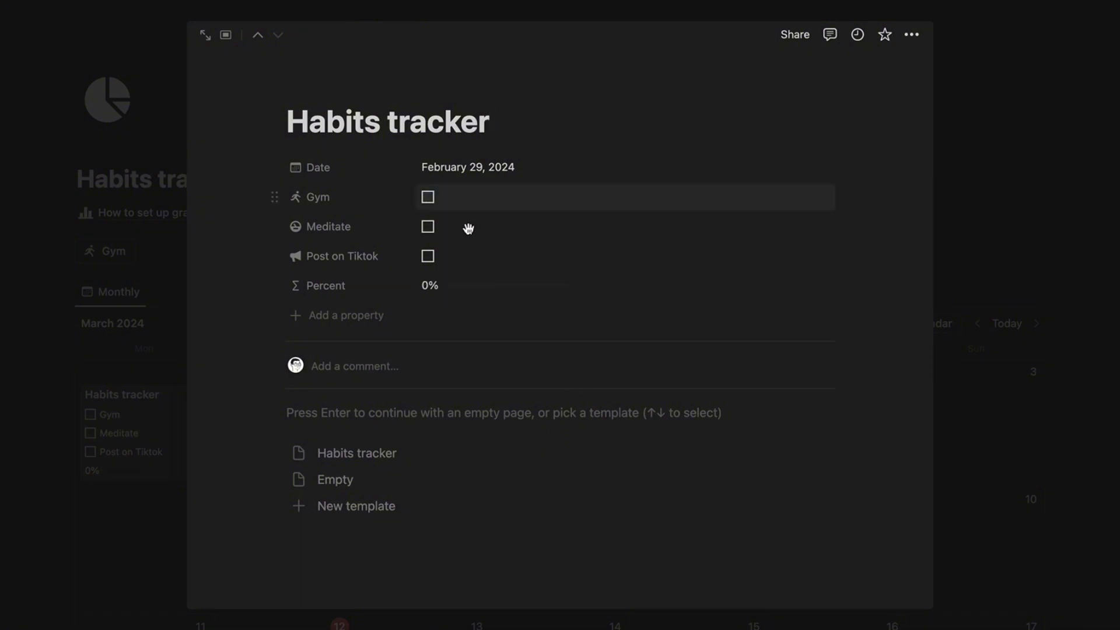
click(147, 507)
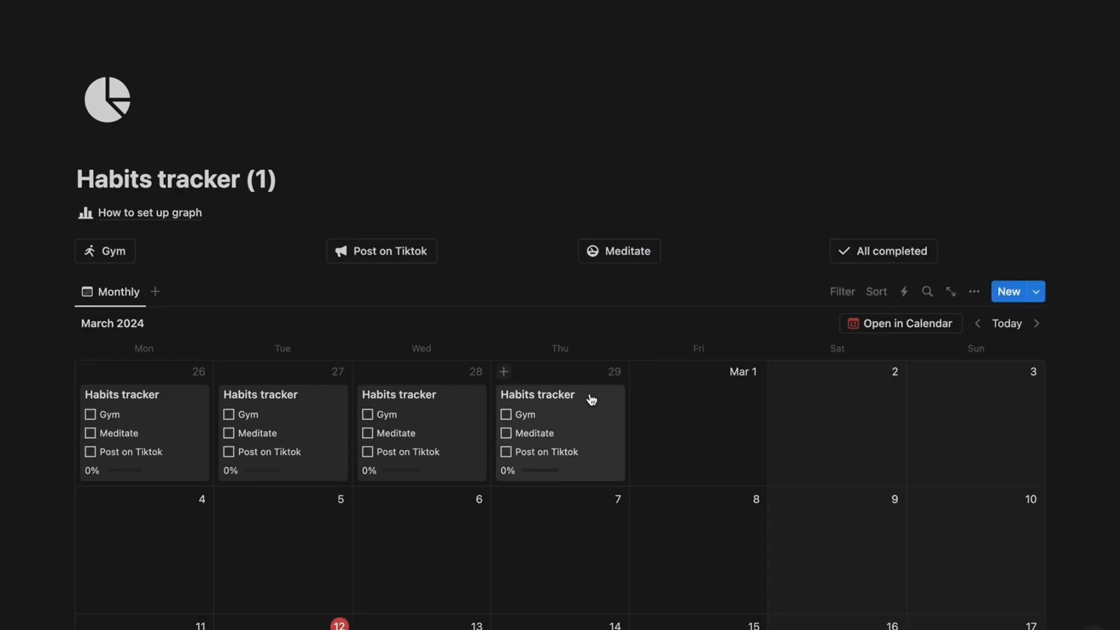
- Set the Habits tracker template to repeat every 1 day from March 12, 2024 at 12:00 AM, and save the schedule
click(1037, 294)
click(1094, 349)
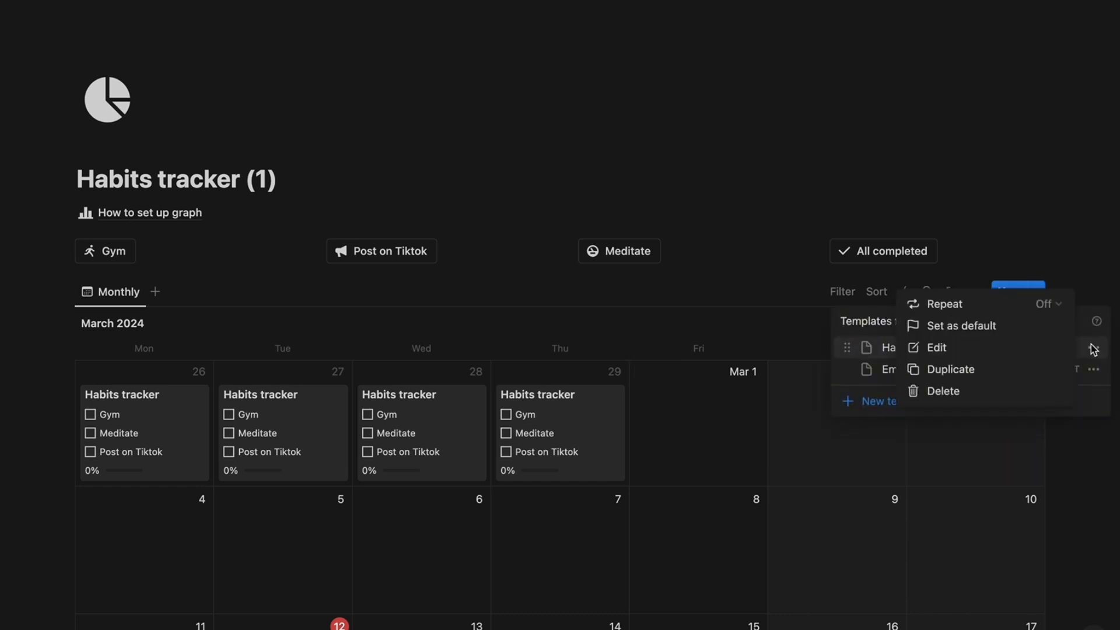
click(1013, 303)
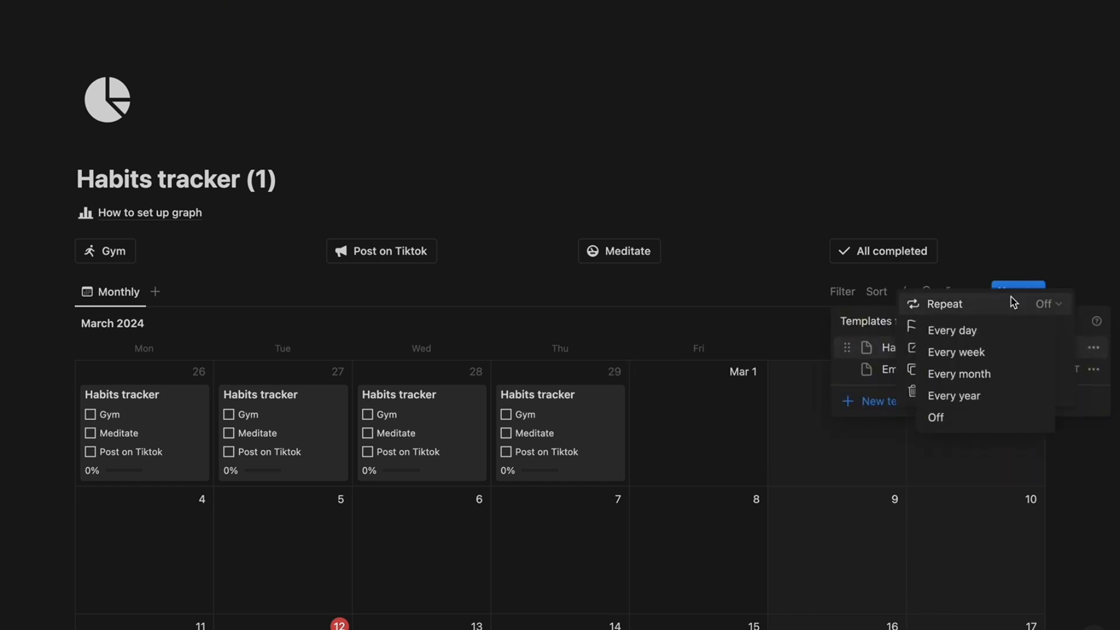
click(986, 330)
click(984, 429)
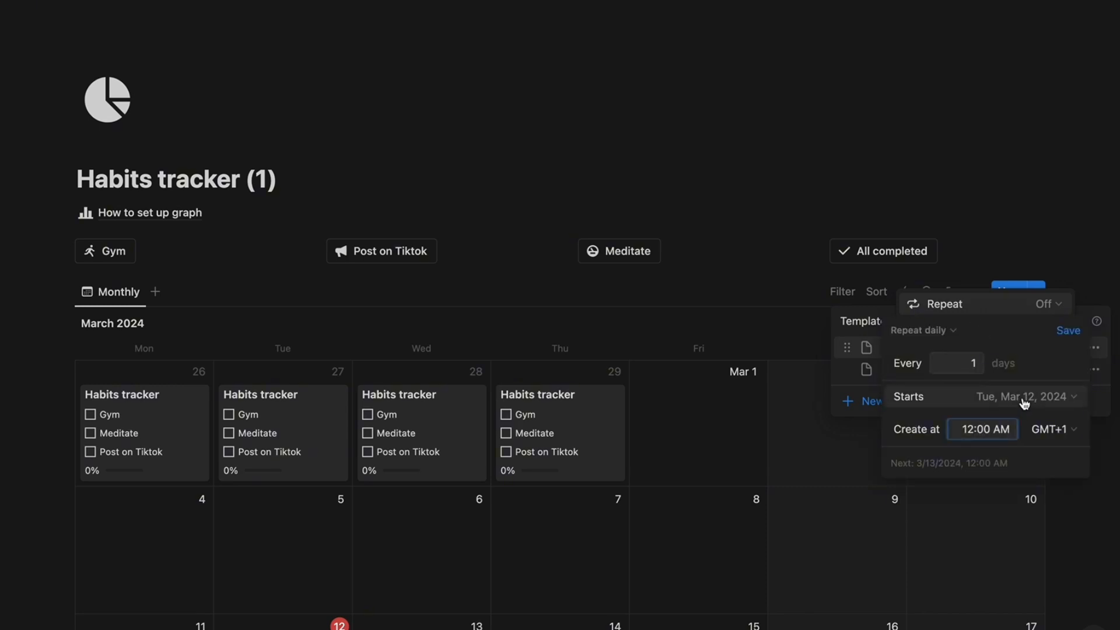
click(960, 399)
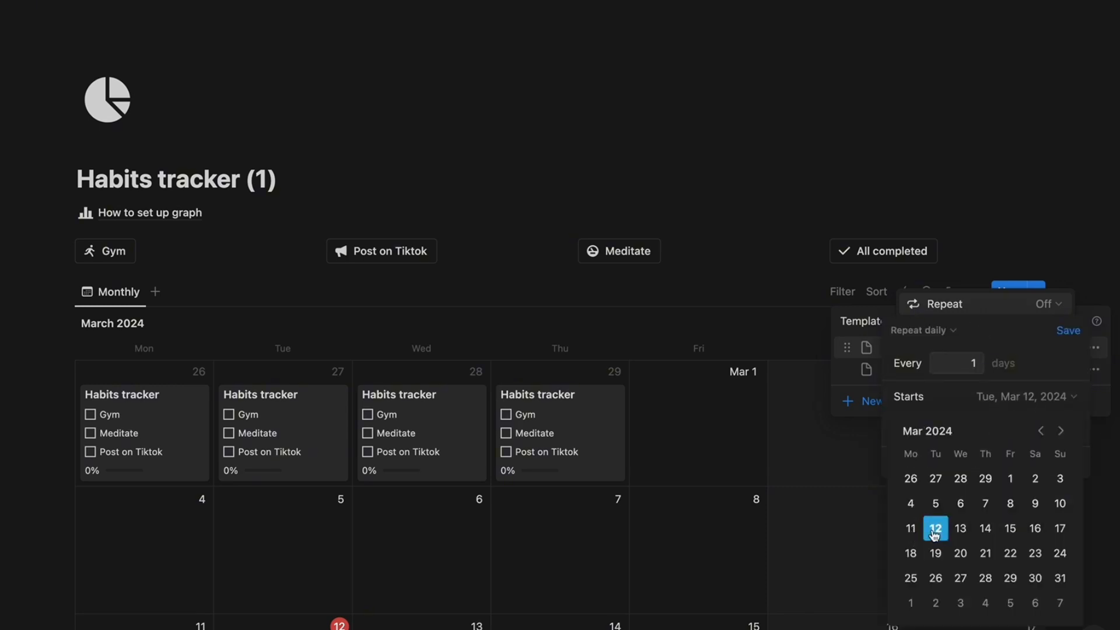
click(936, 528)
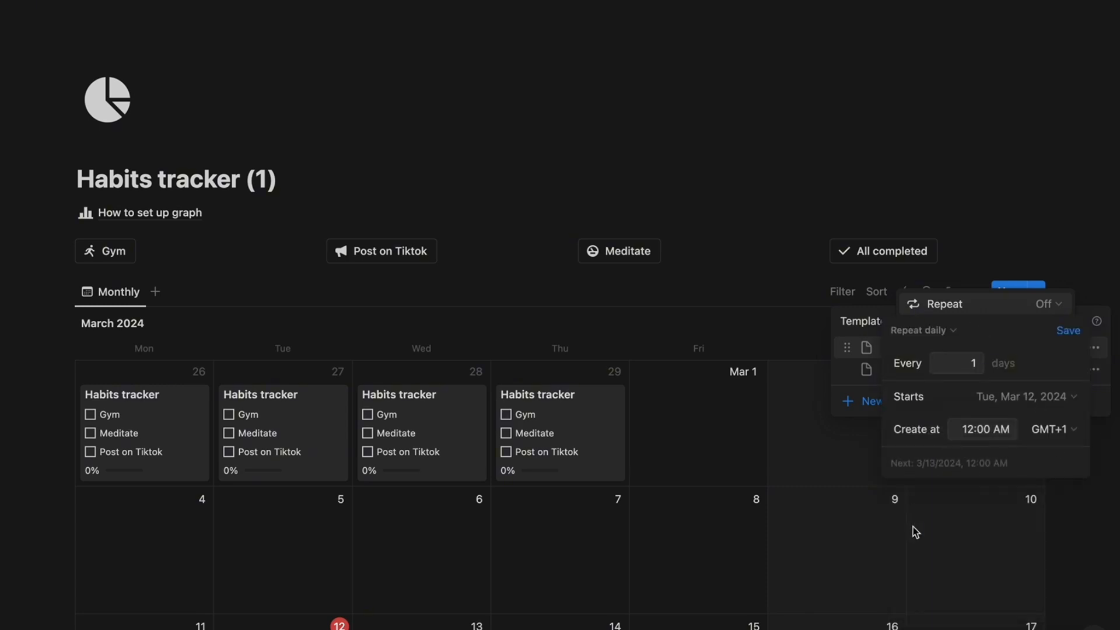
click(1076, 331)
click(1095, 258)
click(1093, 255)
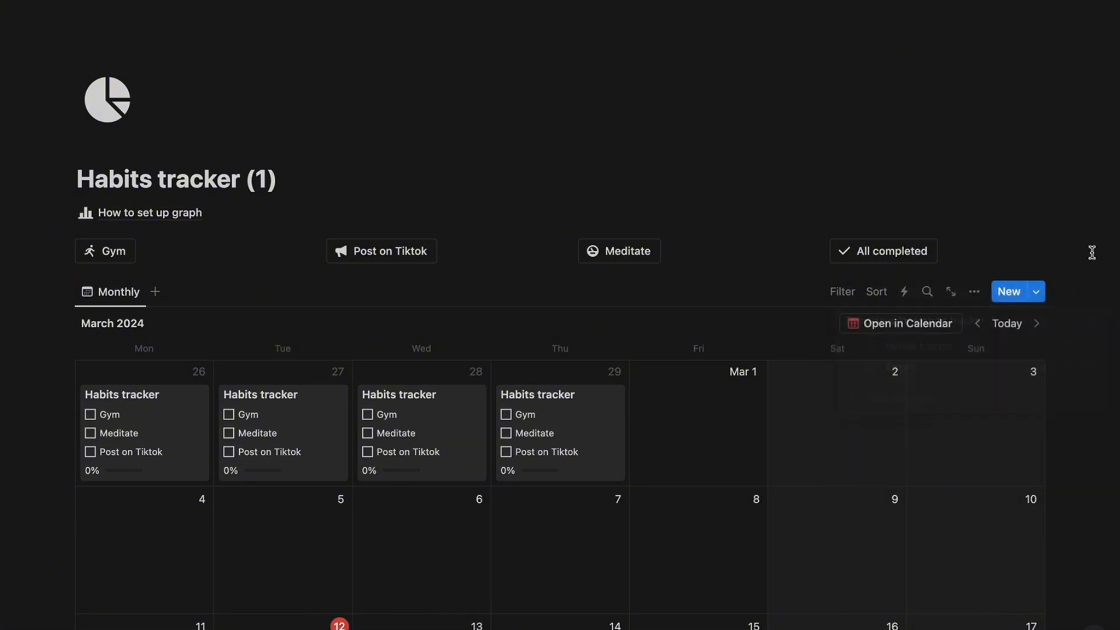
- Rename the March 13 Habits tracker entry as 13/11 and close it
scroll(613, 442, down, 5)
scroll(613, 443, down, 1)
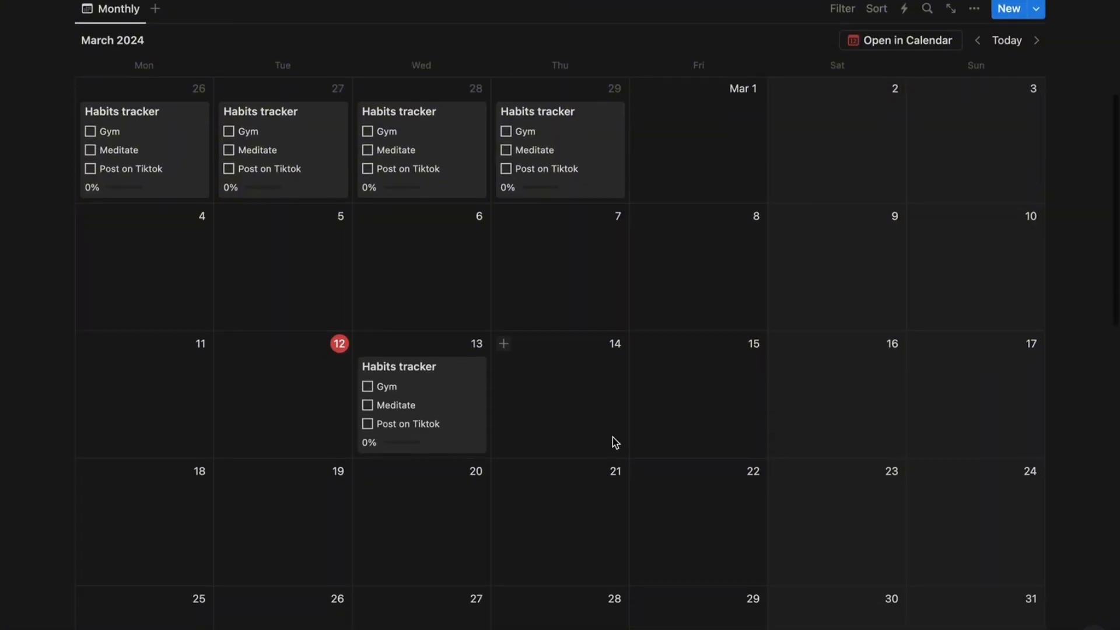
click(431, 381)
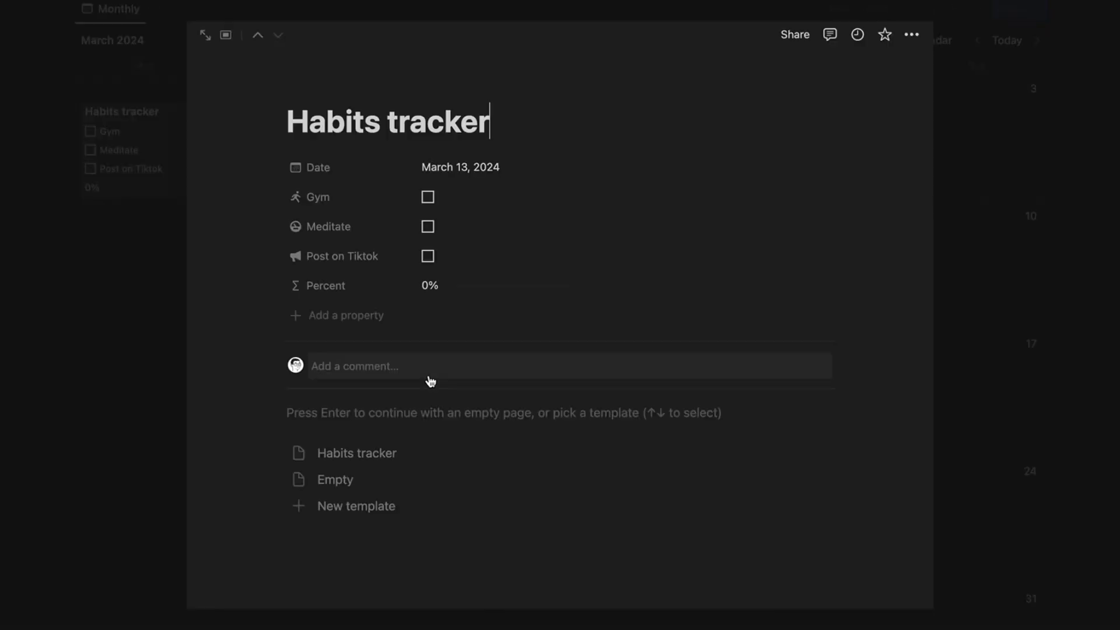
drag(498, 112, 286, 120)
text(13/11)
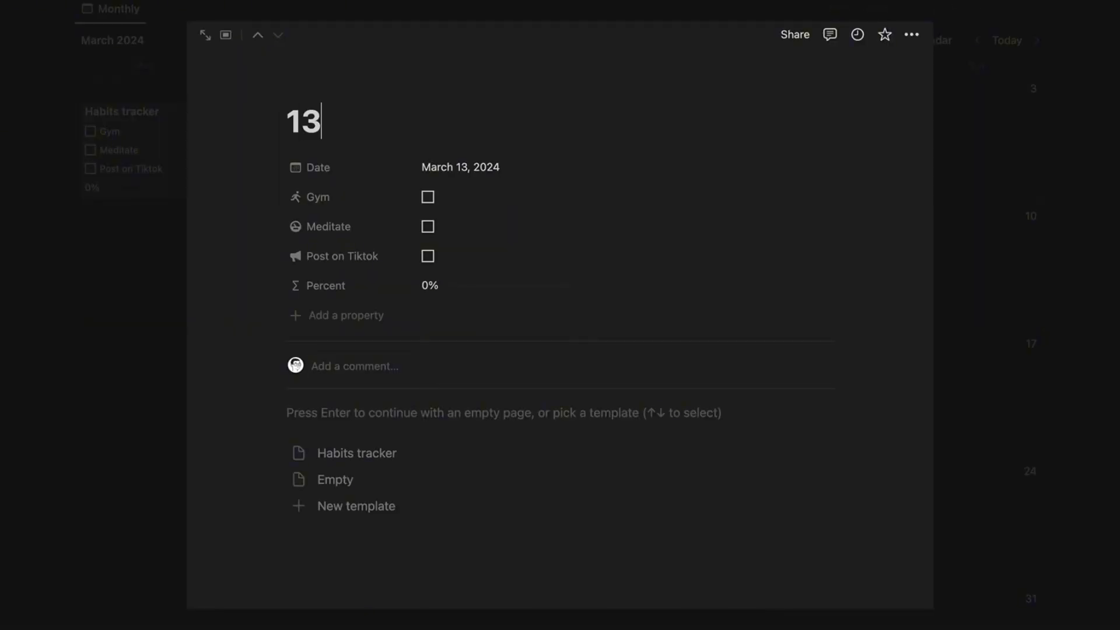
click(120, 208)
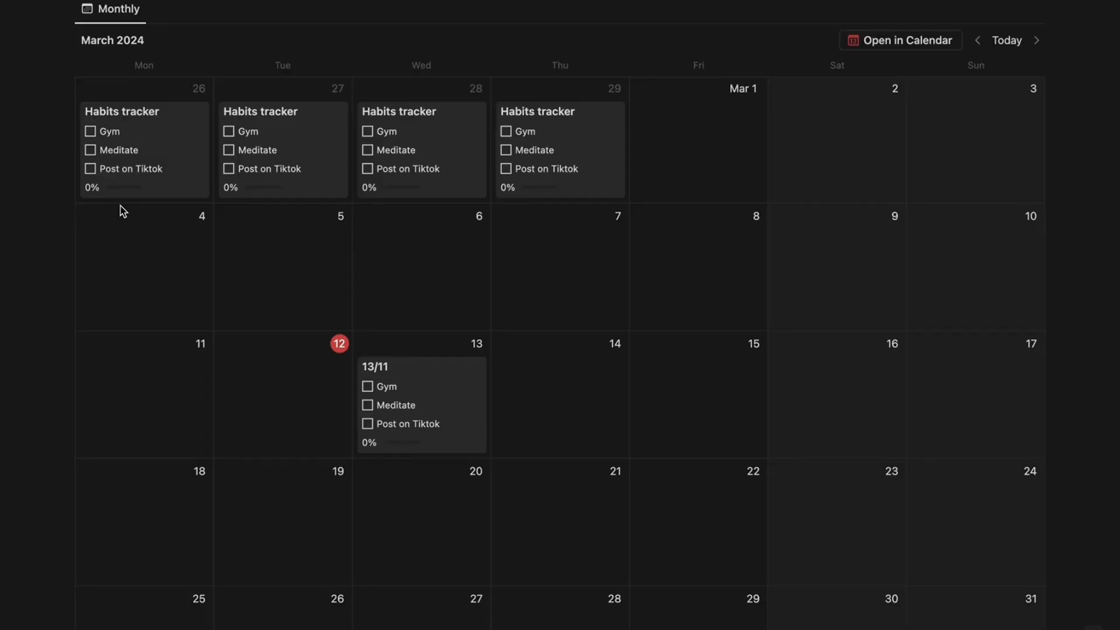
- Examine the habit completion graph below the monthly calendar and compare it with the calendar entries
scroll(370, 300, down, 3)
scroll(371, 300, down, 5)
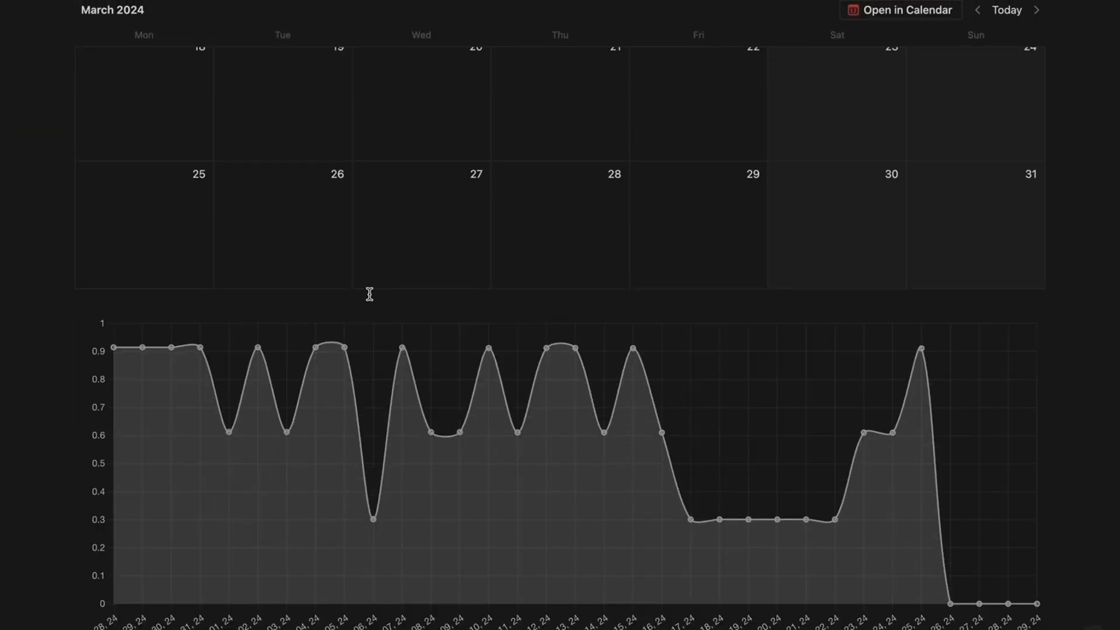
scroll(370, 296, up, 10)
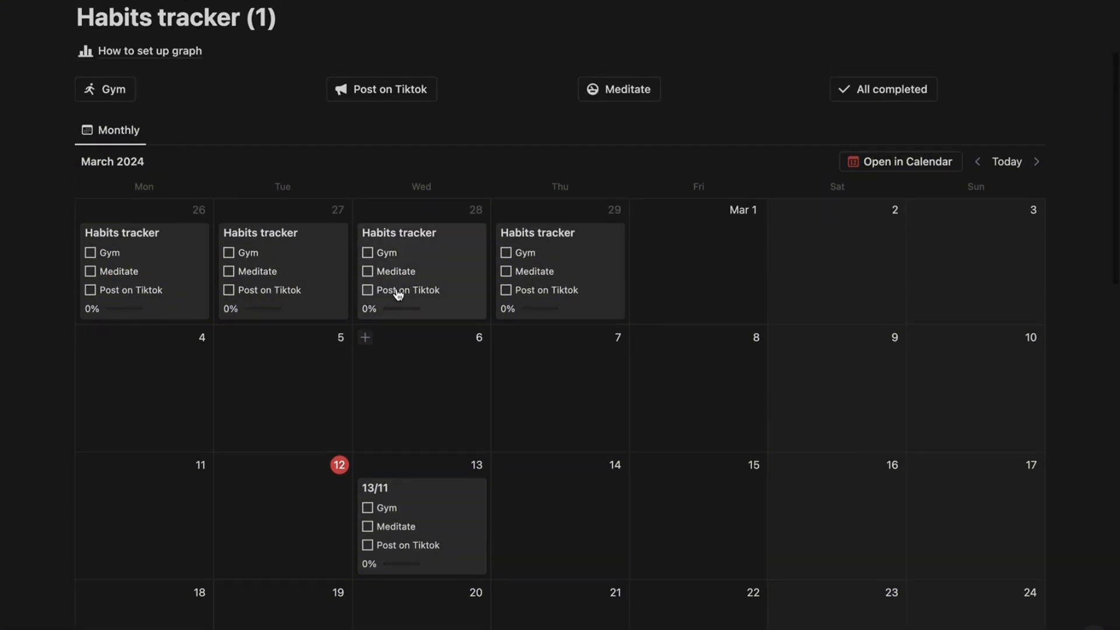
scroll(515, 335, down, 10)
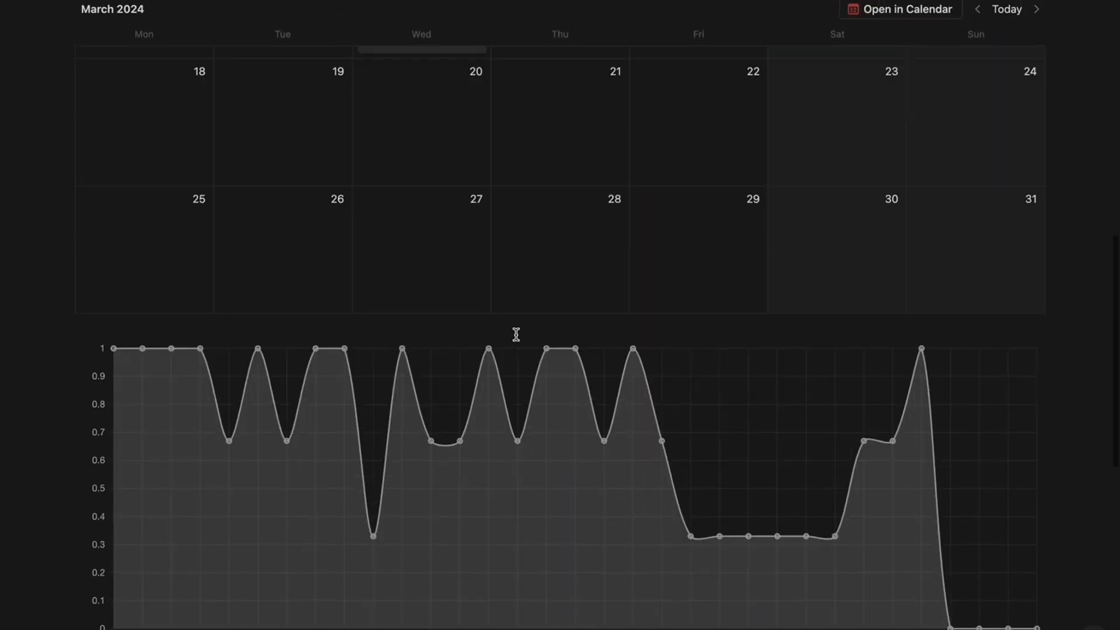
scroll(516, 335, down, 5)
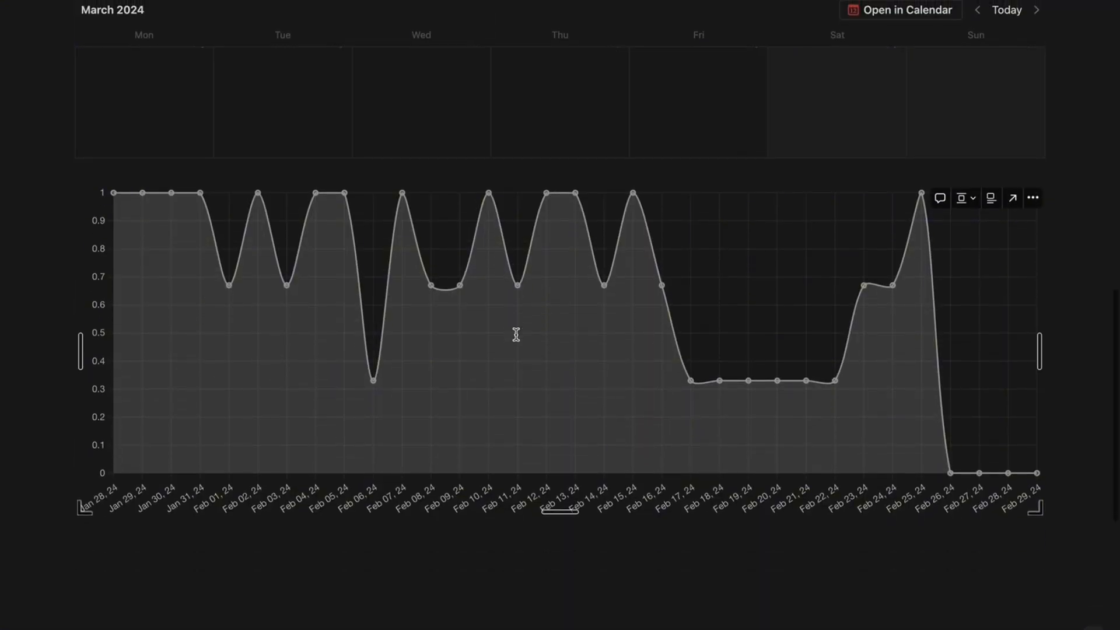